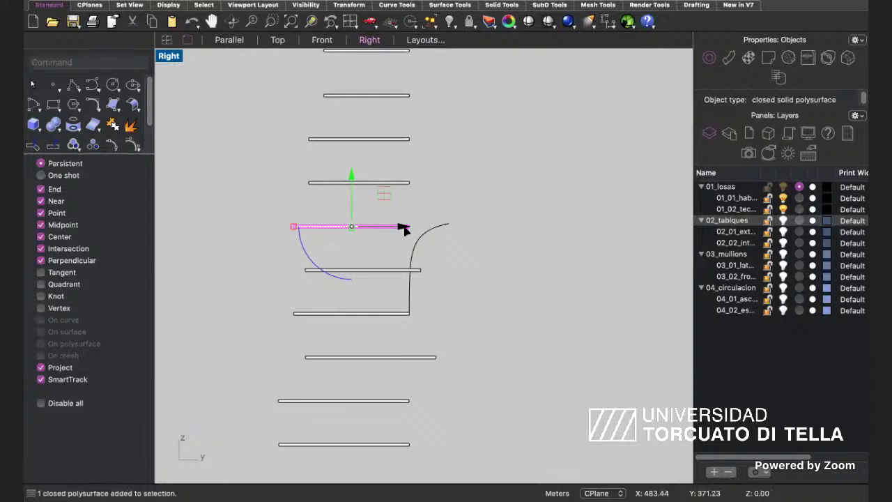
# Slide the slab level with the guide curve's upper end along Y until its edge meets the curve's end.
pyautogui.moveTo(404, 227); pyautogui.dragTo(443, 227)
pyautogui.moveTo(451, 252); pyautogui.dragTo(428, 336, button='right')
pyautogui.click(428, 336)
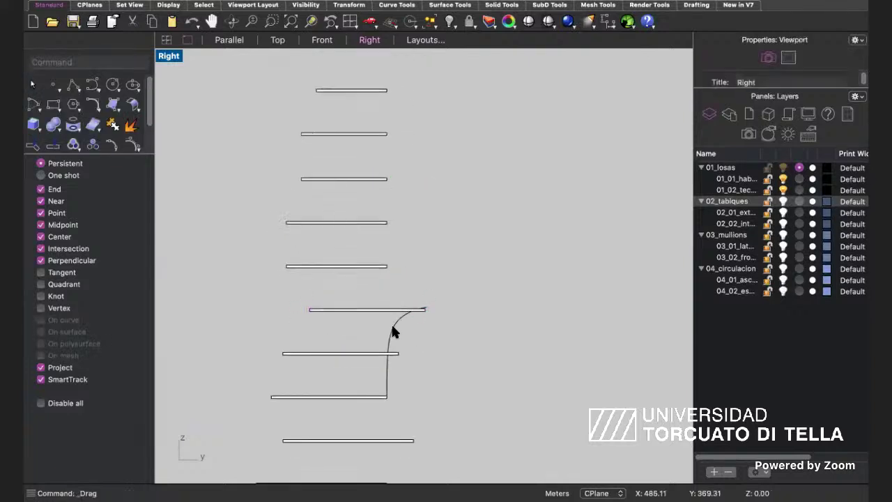
# Move the guide curve up three floors and scale it down from its lower endpoint to span one floor.
pyautogui.click(392, 325)
pyautogui.moveTo(408, 309); pyautogui.dragTo(408, 175)
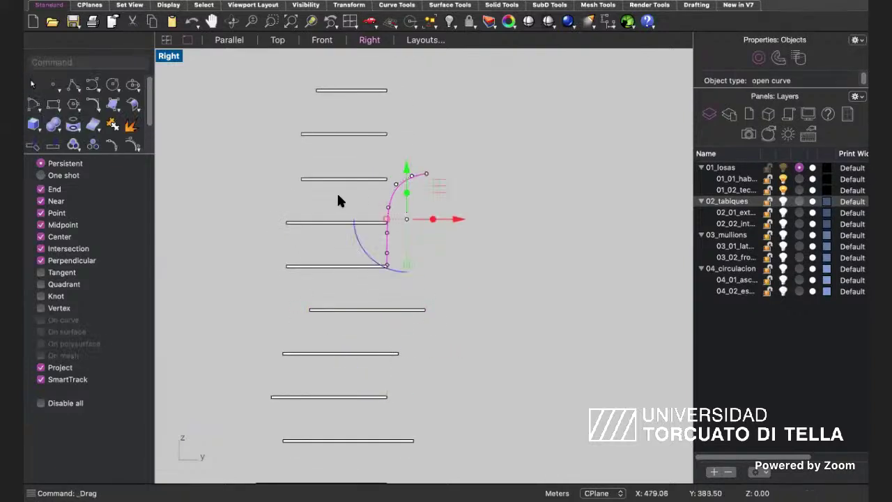
pyautogui.write('scale')
pyautogui.press('Return')
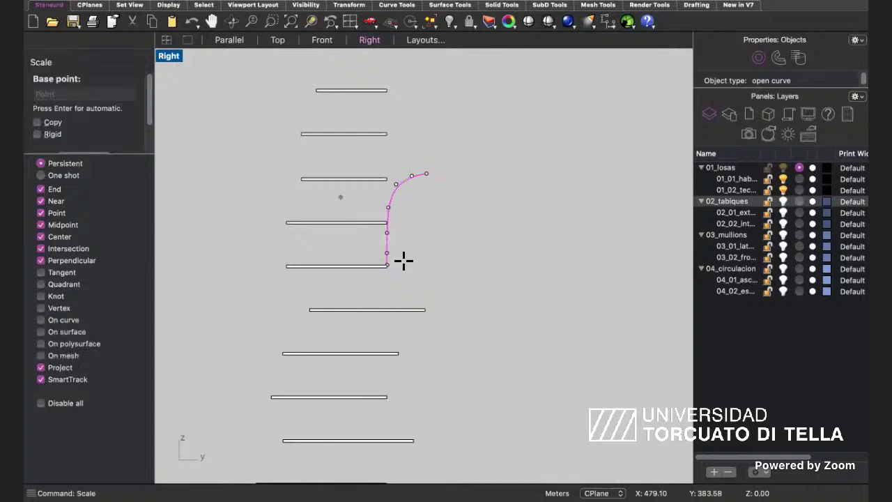
pyautogui.scroll(8, 403, 260)
pyautogui.click(364, 266)
pyautogui.scroll(-6, 363, 269)
pyautogui.scroll(3, 361, 138)
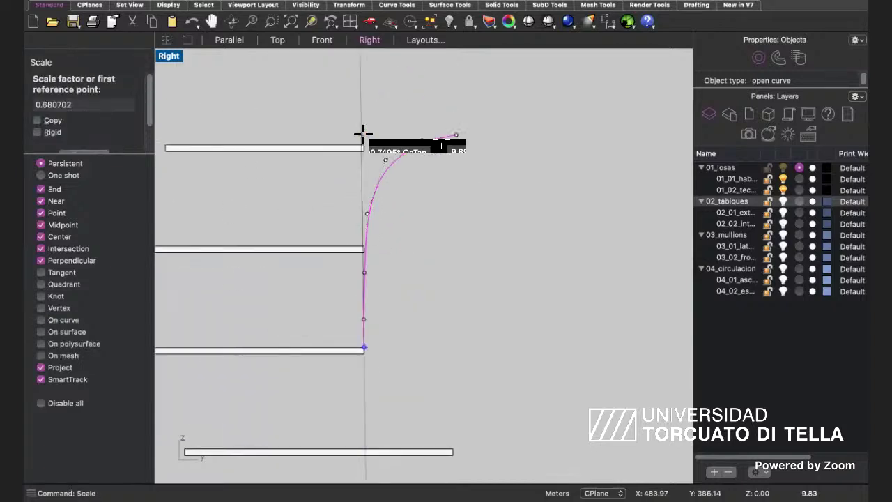
pyautogui.click(362, 135)
pyautogui.scroll(-2, 361, 206)
pyautogui.click(363, 238)
# Slide the slab at the top of the scaled guide curve outward along Y.
pyautogui.click(356, 242)
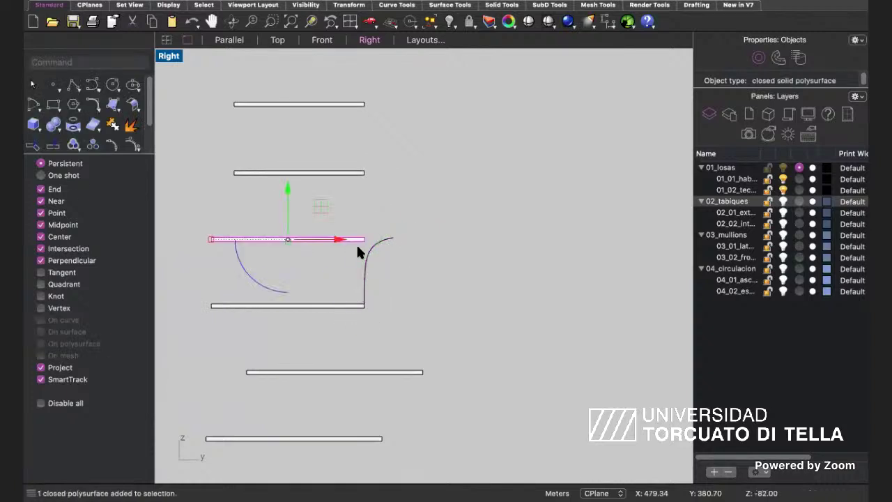
pyautogui.moveTo(342, 243); pyautogui.dragTo(372, 170)
pyautogui.click(438, 281)
# Move the guide curve up two floors and slide the slab at its upper end out to the curve's end.
pyautogui.click(364, 265)
pyautogui.scroll(-7, 371, 279)
pyautogui.scroll(3, 320, 206)
pyautogui.click(318, 205)
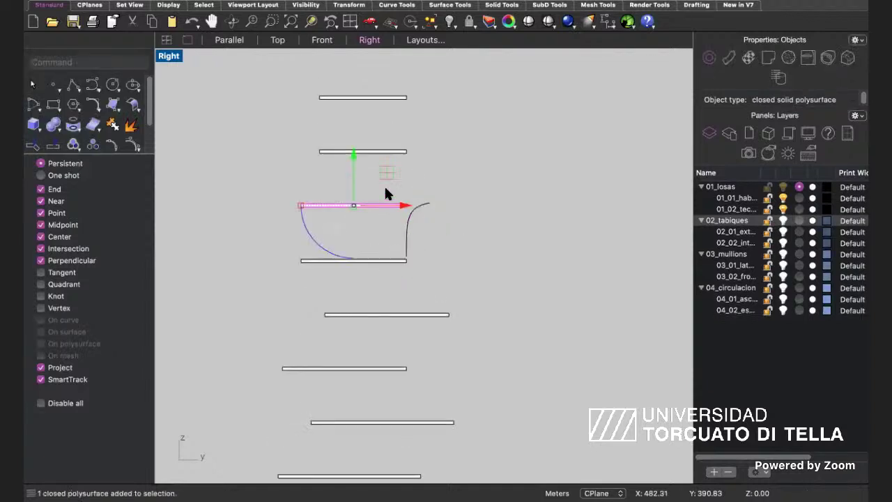
pyautogui.moveTo(403, 207); pyautogui.dragTo(422, 205)
# Raise the guide curve another two floors and slide the two slabs above its base outward along Y in increasing offsets.
pyautogui.click(406, 252)
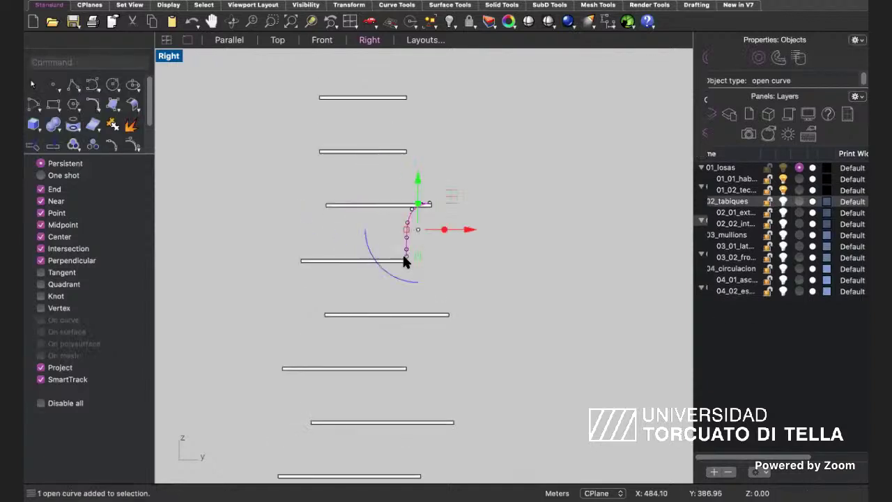
pyautogui.scroll(-4, 397, 278)
pyautogui.moveTo(389, 283); pyautogui.dragTo(392, 237)
pyautogui.scroll(3, 360, 275)
pyautogui.click(360, 278)
pyautogui.moveTo(437, 282); pyautogui.dragTo(456, 225)
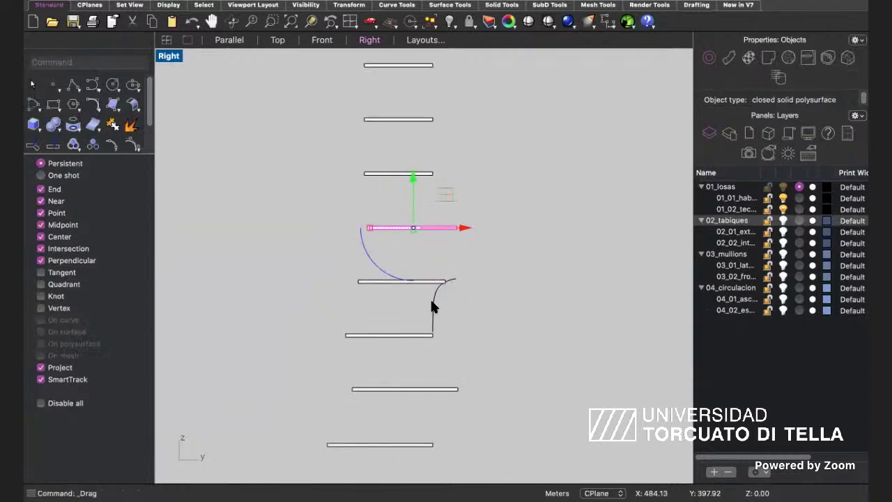
# Scale the guide curve up from its lower endpoint so that it spans two floors.
pyautogui.click(430, 298)
pyautogui.write('W')
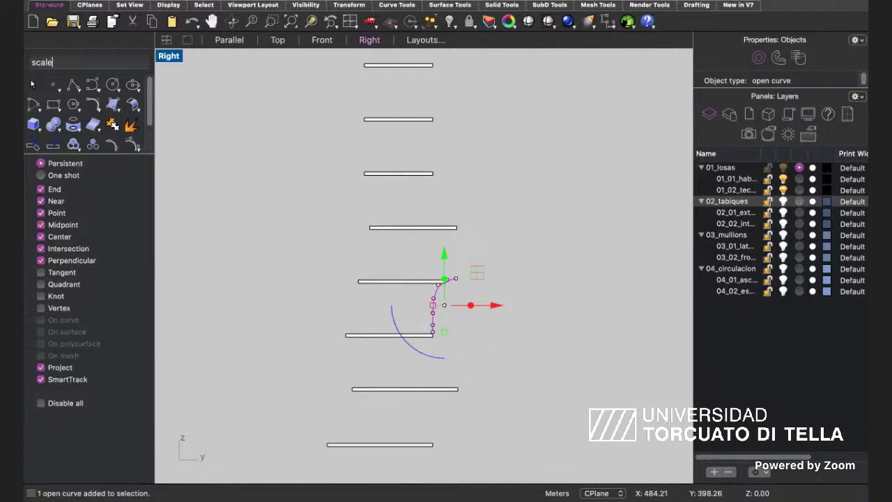
pyautogui.press('Return')
pyautogui.scroll(5, 428, 310)
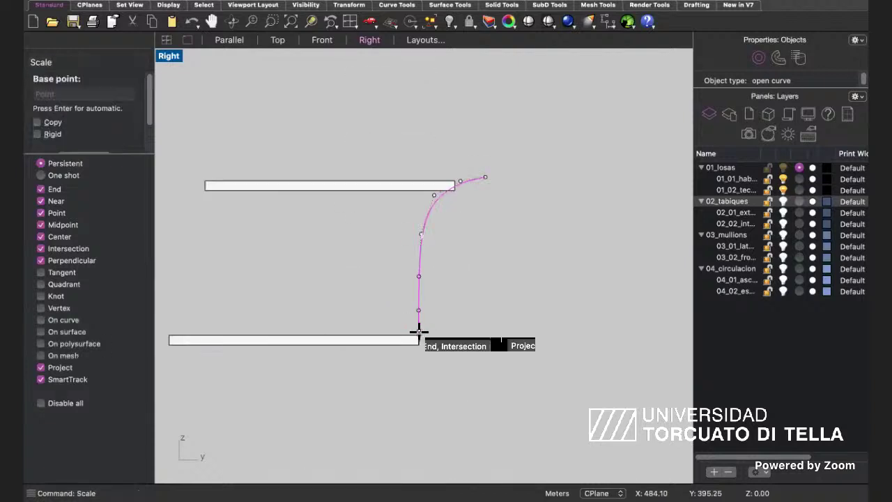
pyautogui.click(419, 329)
pyautogui.scroll(-2, 419, 328)
pyautogui.scroll(3, 424, 272)
pyautogui.click(416, 286)
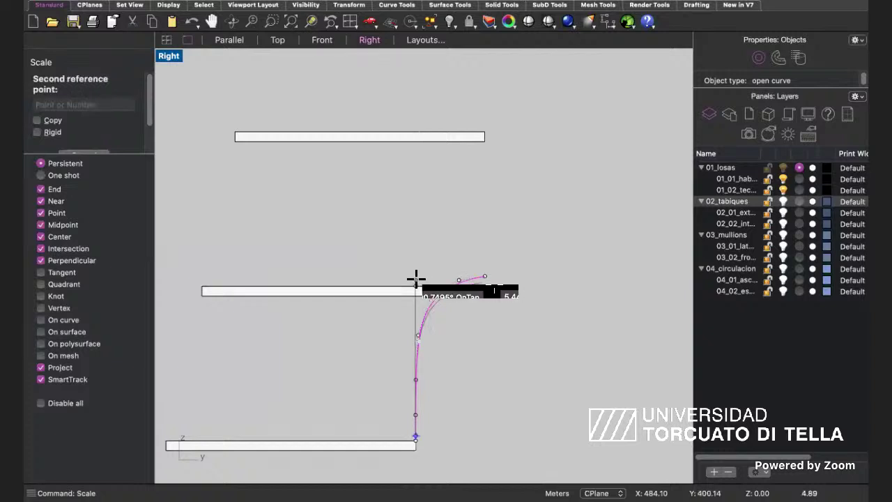
pyautogui.click(413, 139)
# Move the two-floor guide curve up three floors onto the next group of unshifted slabs.
pyautogui.scroll(-6, 411, 233)
pyautogui.moveTo(410, 227); pyautogui.dragTo(426, 366, button='right')
pyautogui.click(386, 226)
pyautogui.click(469, 243)
pyautogui.click(428, 283)
pyautogui.moveTo(413, 365); pyautogui.dragTo(413, 204)
# Slide the slab at the curve's mid-height slightly outward and the slab above it out to the curve's upper end.
pyautogui.click(394, 258)
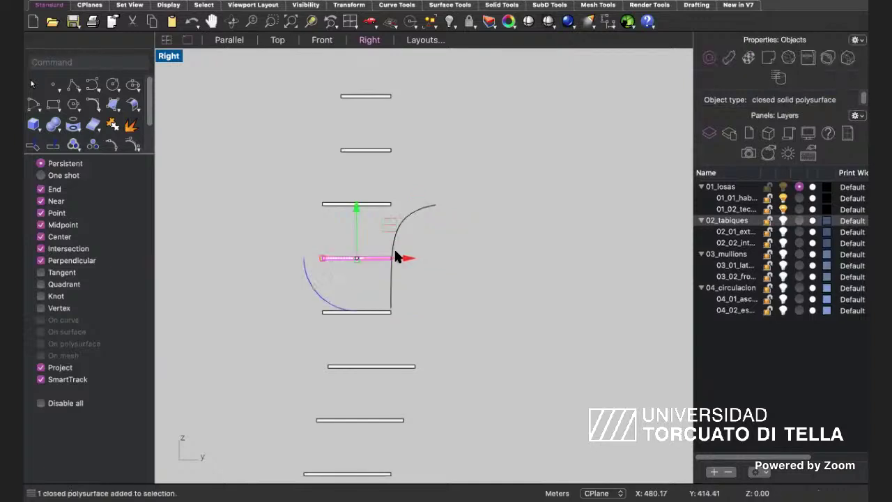
pyautogui.moveTo(413, 258); pyautogui.dragTo(430, 257)
pyautogui.click(346, 203)
pyautogui.moveTo(408, 203); pyautogui.dragTo(448, 202)
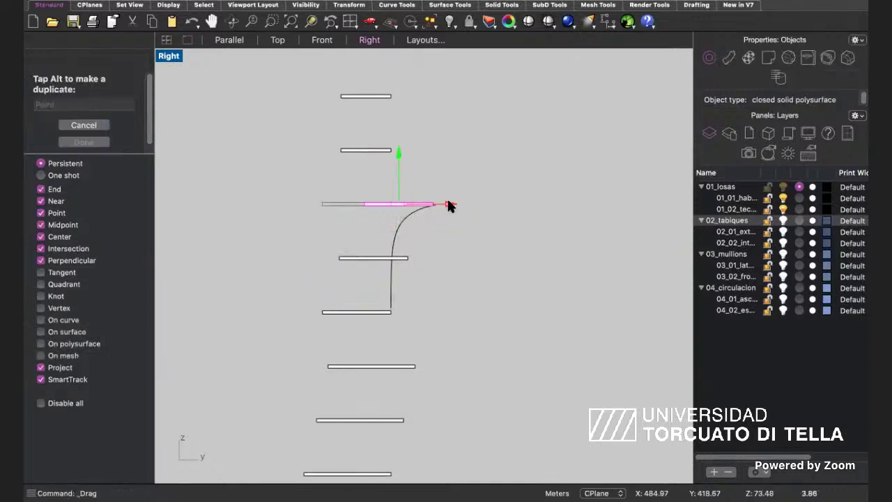
# Move the guide curve up three more floors to the topmost three slabs of the tower.
pyautogui.scroll(-10, 453, 271)
pyautogui.moveTo(455, 263); pyautogui.dragTo(429, 310, button='right')
pyautogui.scroll(8, 424, 318)
pyautogui.click(374, 265)
pyautogui.click(371, 293)
pyautogui.scroll(-2, 378, 308)
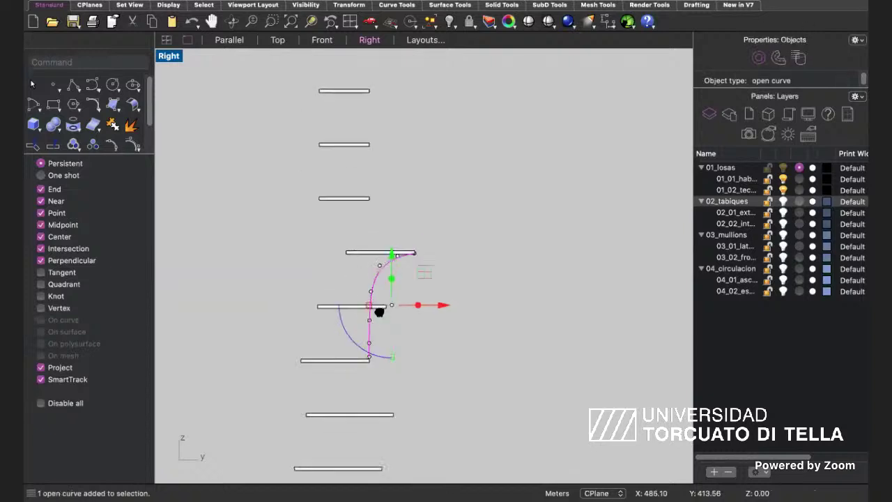
pyautogui.moveTo(387, 255); pyautogui.dragTo(380, 309, button='right')
pyautogui.moveTo(381, 311); pyautogui.dragTo(375, 189)
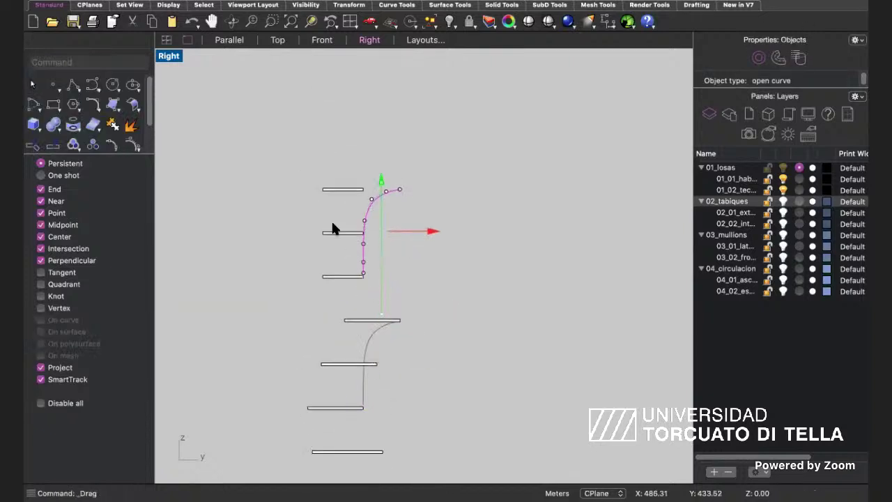
# Slide the tower's second-highest slab slightly outward and the top slab out to the guide curve's upper end.
pyautogui.press('Escape')
pyautogui.click(341, 233)
pyautogui.moveTo(392, 237); pyautogui.dragTo(405, 239)
pyautogui.click(348, 188)
pyautogui.moveTo(390, 190); pyautogui.dragTo(418, 191)
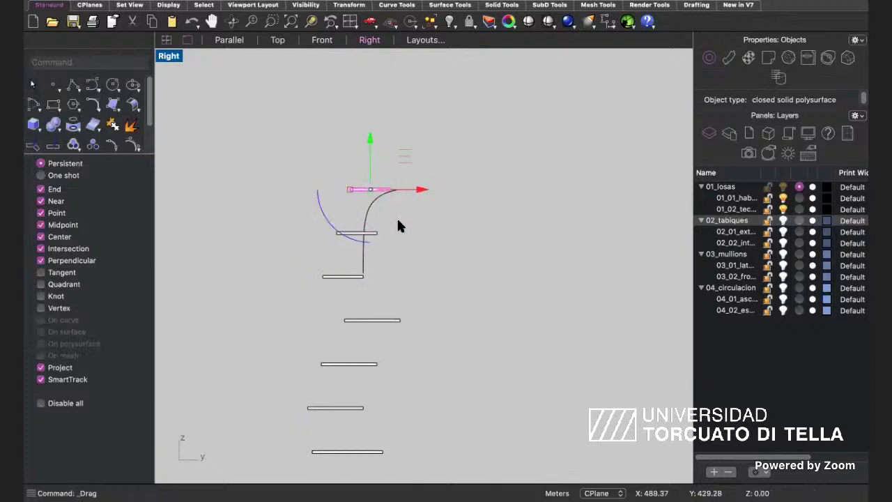
# Delete the guide curve at the top of the tower.
pyautogui.scroll(-5, 398, 222)
pyautogui.press('Escape')
pyautogui.click(388, 209)
pyautogui.press('Delete')
pyautogui.scroll(-5, 400, 253)
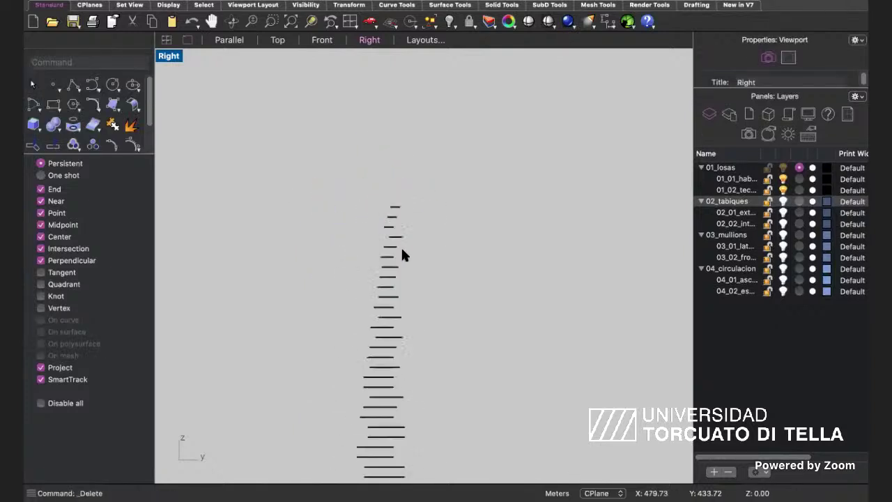
pyautogui.scroll(-2, 375, 328)
pyautogui.scroll(6, 374, 219)
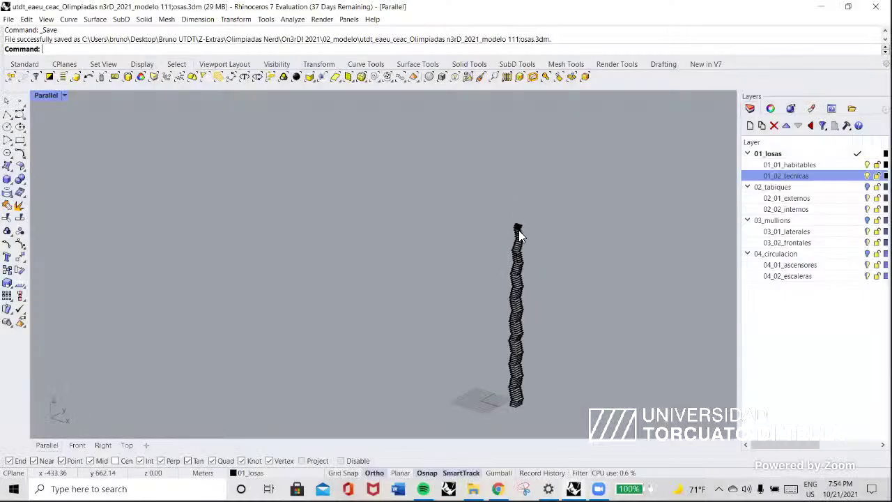
pyautogui.keyDown('ctrl'); pyautogui.keyDown('shift'); pyautogui.moveTo(505, 202); pyautogui.dragTo(497, 140, button='right'); pyautogui.keyUp('shift'); pyautogui.keyUp('ctrl')
pyautogui.click(491, 139)
pyautogui.scroll(-3, 506, 388)
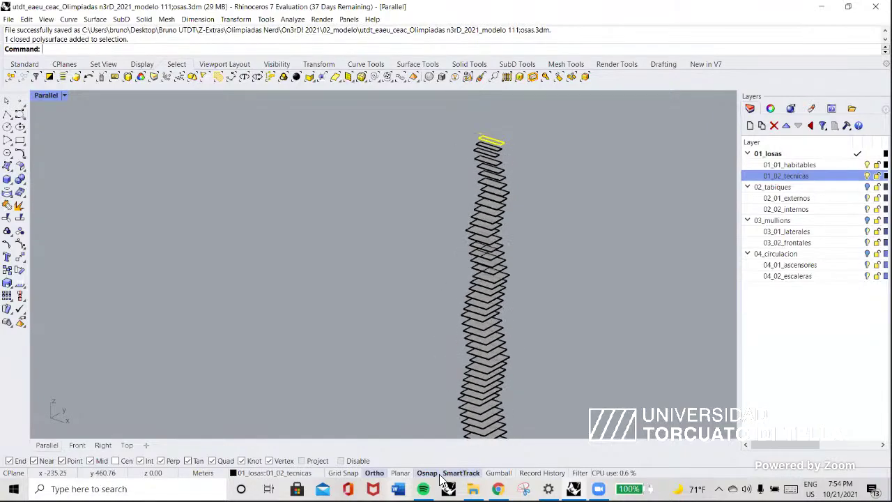
# Switch to Spotify, toggle playback of the Non-Copyright Instrumental playlist, and return to Rhino.
pyautogui.click(423, 488)
pyautogui.press('space')
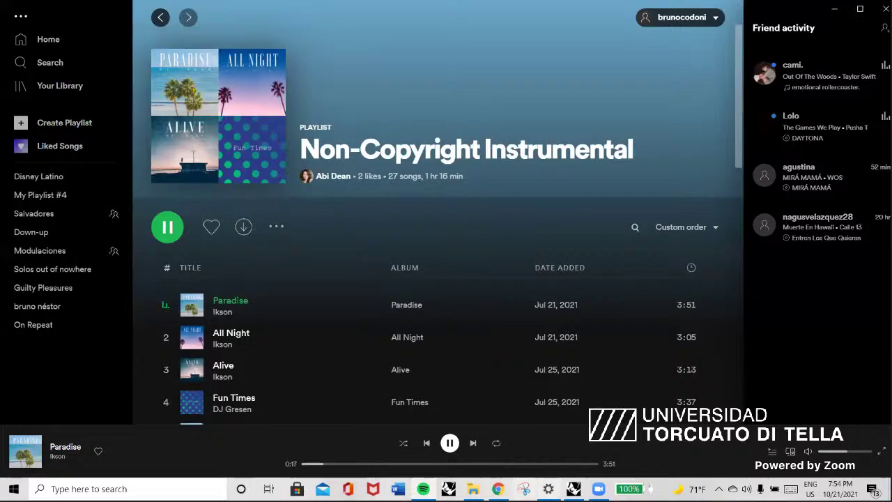
pyautogui.hotkey('alt', 'Tab')
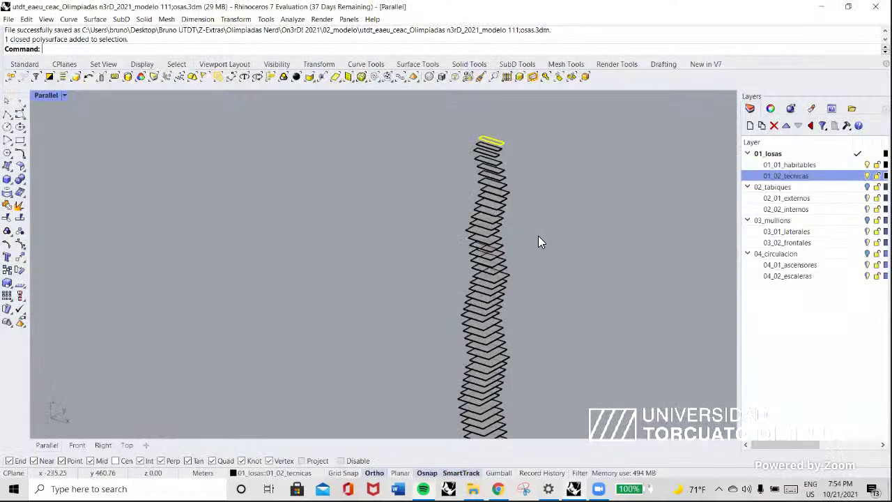
# Clear the selection and select the five topmost slabs of the tower together.
pyautogui.press('Escape')
pyautogui.scroll(-4, 475, 252)
pyautogui.scroll(8, 470, 241)
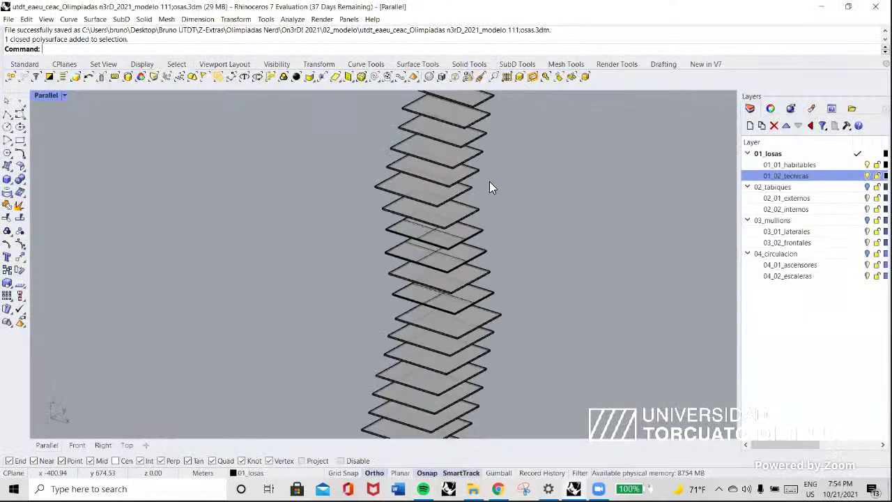
pyautogui.click(468, 234)
pyautogui.scroll(-8, 467, 234)
pyautogui.scroll(4, 474, 174)
pyautogui.scroll(8, 452, 172)
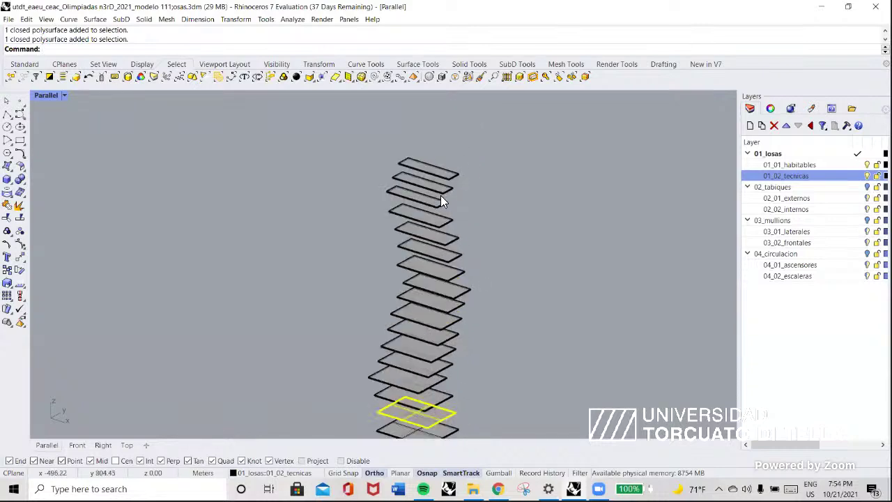
pyautogui.keyDown('shift'); pyautogui.click(446, 180); pyautogui.keyUp('shift')
pyautogui.keyDown('shift'); pyautogui.click(439, 197); pyautogui.keyUp('shift')
pyautogui.keyDown('shift'); pyautogui.click(434, 208); pyautogui.keyUp('shift')
pyautogui.keyDown('shift'); pyautogui.click(446, 241); pyautogui.keyUp('shift')
pyautogui.keyDown('shift'); pyautogui.click(453, 257); pyautogui.keyUp('shift')
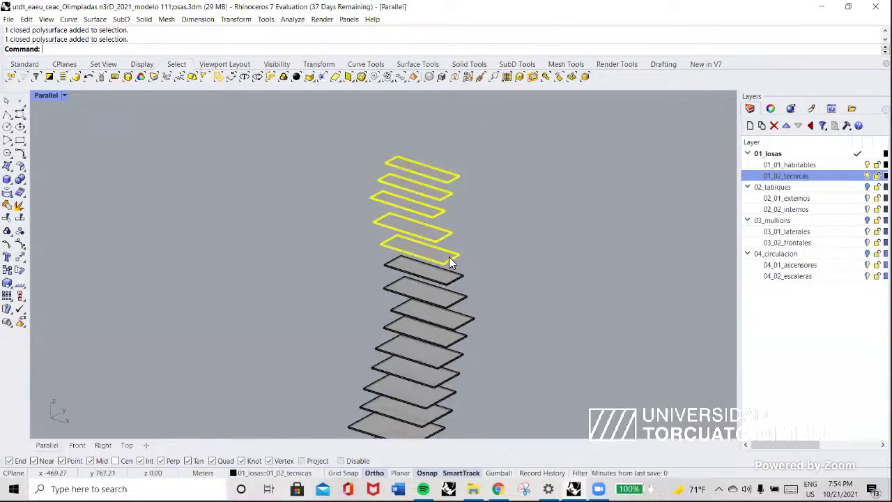
# Examine the stagger of the slabs in the Front view from the tower's top down to its base.
pyautogui.scroll(3, 453, 255)
pyautogui.moveTo(491, 254); pyautogui.dragTo(115, 441, button='right')
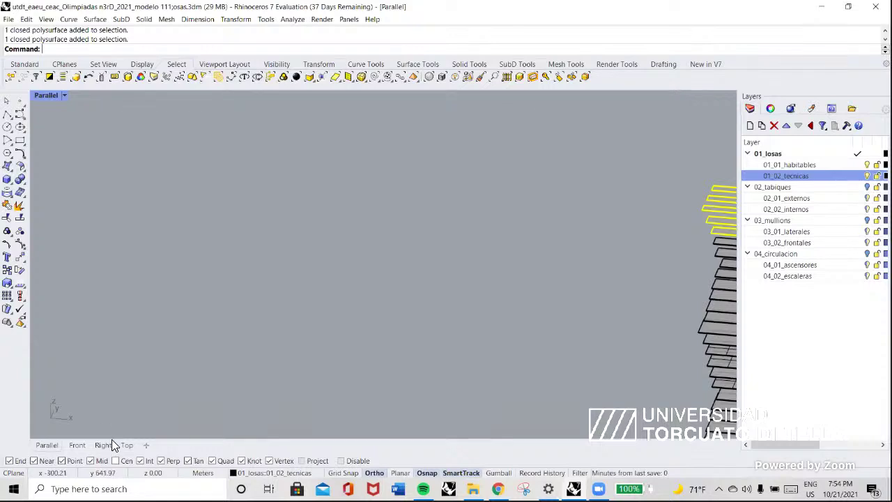
pyautogui.click(101, 445)
pyautogui.click(78, 444)
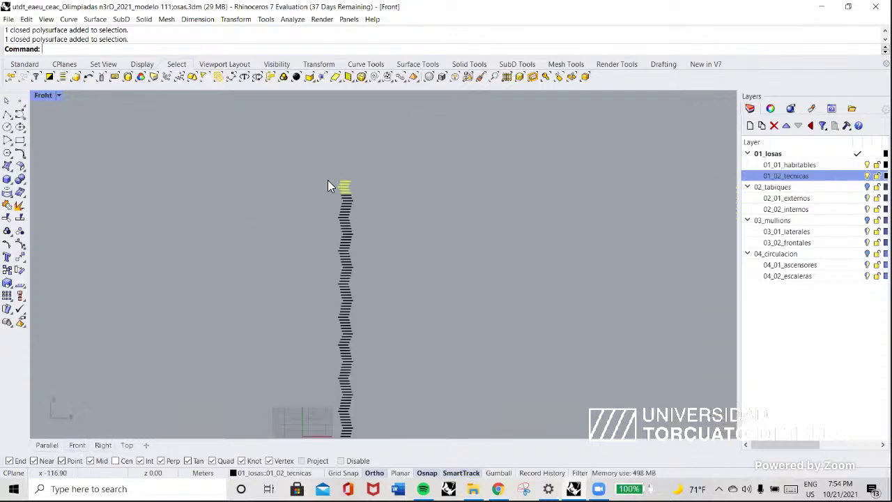
pyautogui.scroll(3, 396, 183)
pyautogui.scroll(2, 397, 182)
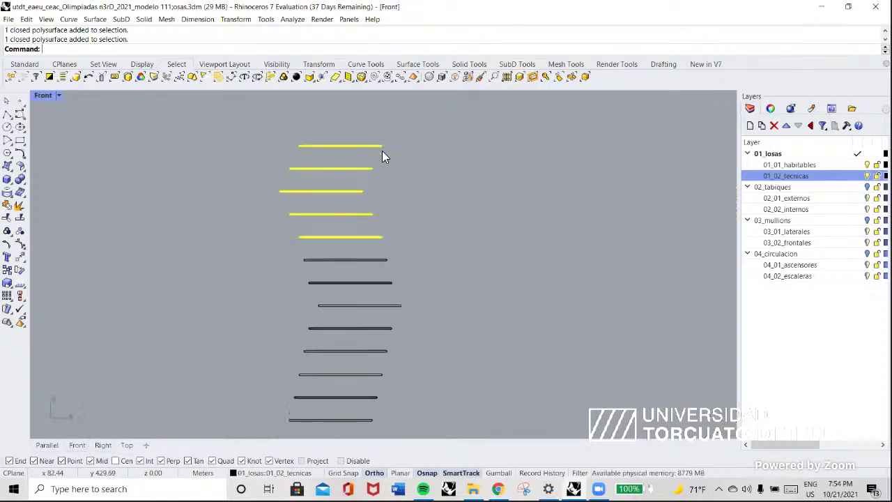
pyautogui.scroll(-5, 396, 201)
pyautogui.scroll(-2, 395, 203)
pyautogui.scroll(3, 393, 230)
pyautogui.scroll(-5, 392, 271)
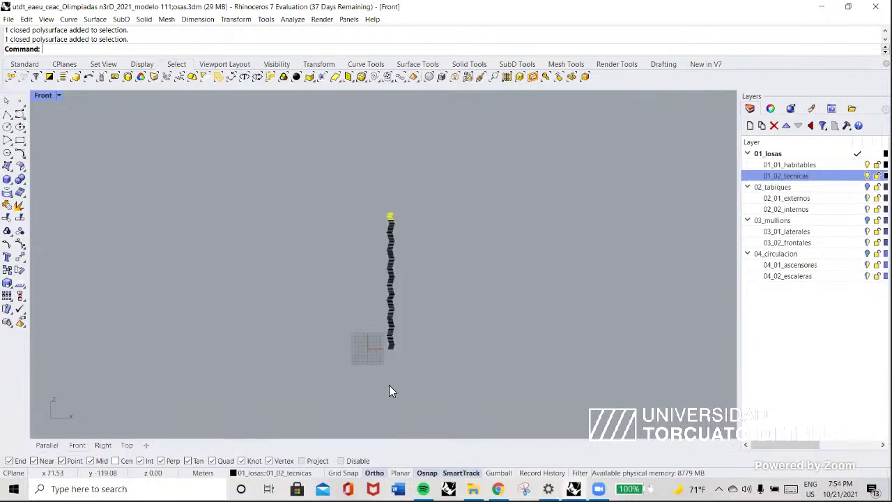
pyautogui.scroll(5, 395, 356)
pyautogui.scroll(8, 395, 356)
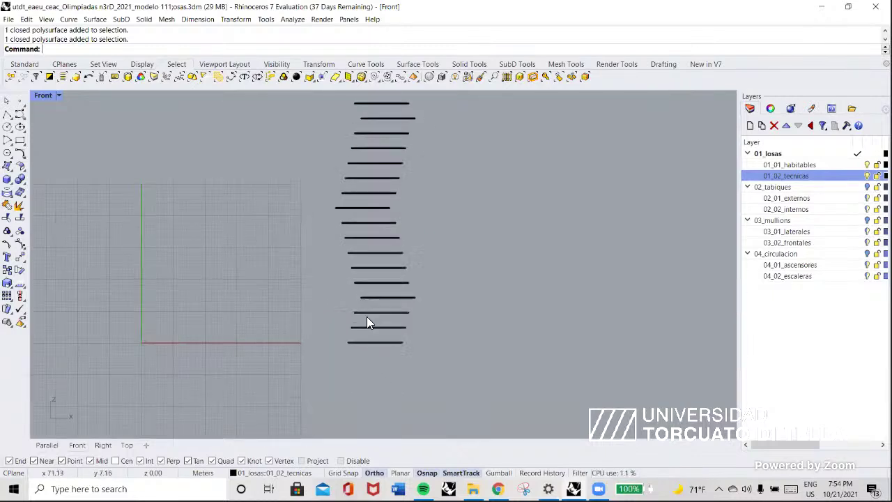
pyautogui.scroll(-8, 354, 263)
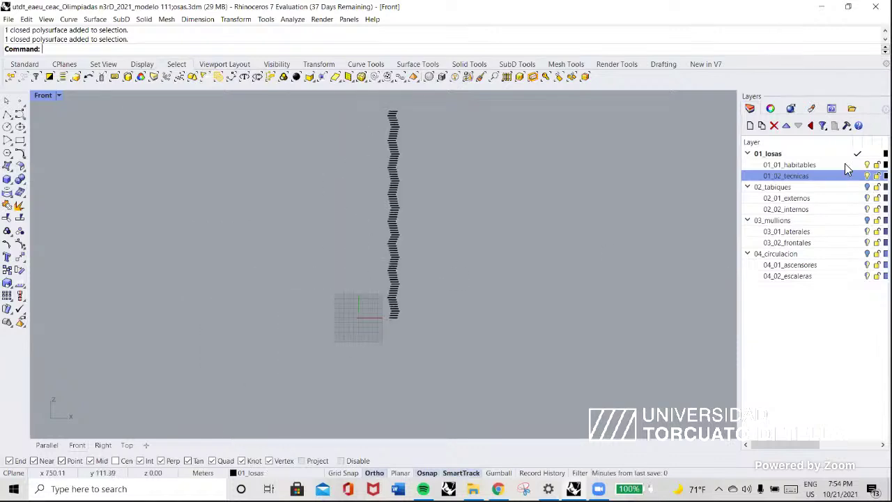
# Select all objects on the 01_02_tecnicas layer.
pyautogui.rightClick(770, 165)
pyautogui.click(721, 185)
pyautogui.click(767, 176)
pyautogui.rightClick(767, 176)
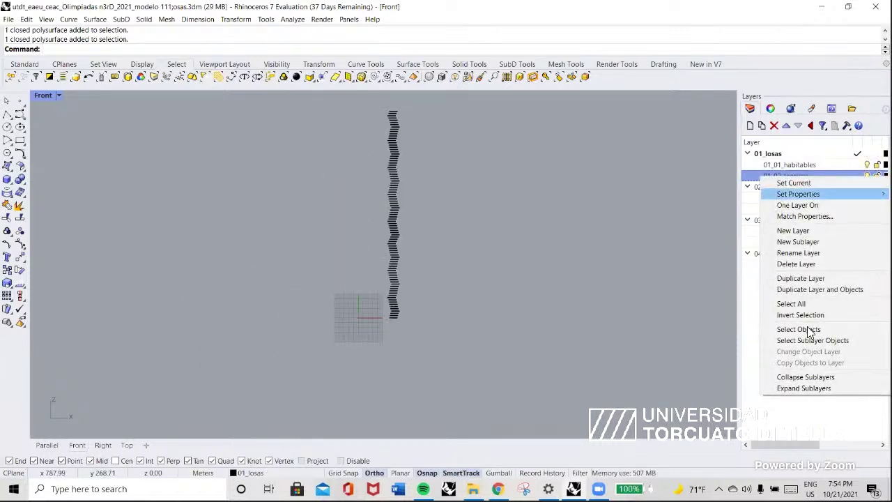
pyautogui.click(809, 330)
pyautogui.scroll(4, 407, 166)
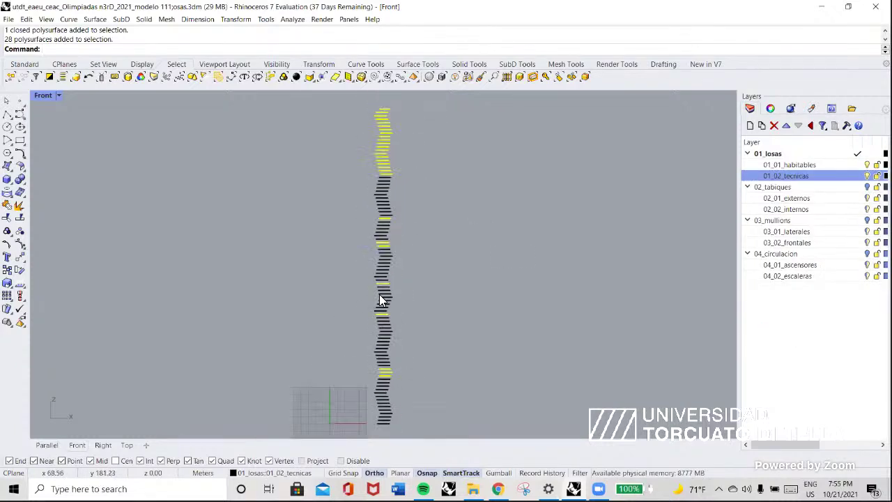
pyautogui.scroll(2, 383, 335)
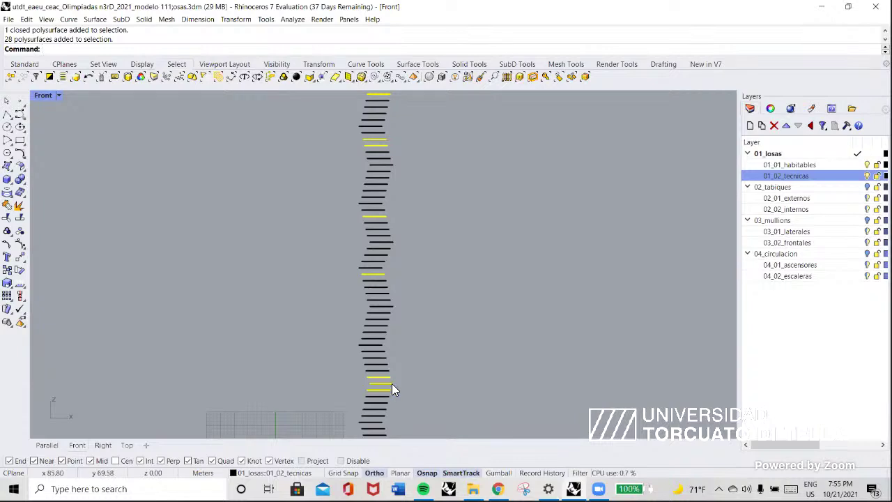
# Remove the upper and lower slabs of the lowest three-slab technical group from the selection, keeping the middle one.
pyautogui.keyDown('ctrl'); pyautogui.click(385, 382); pyautogui.keyUp('ctrl')
pyautogui.keyDown('ctrl'); pyautogui.click(382, 377); pyautogui.keyUp('ctrl')
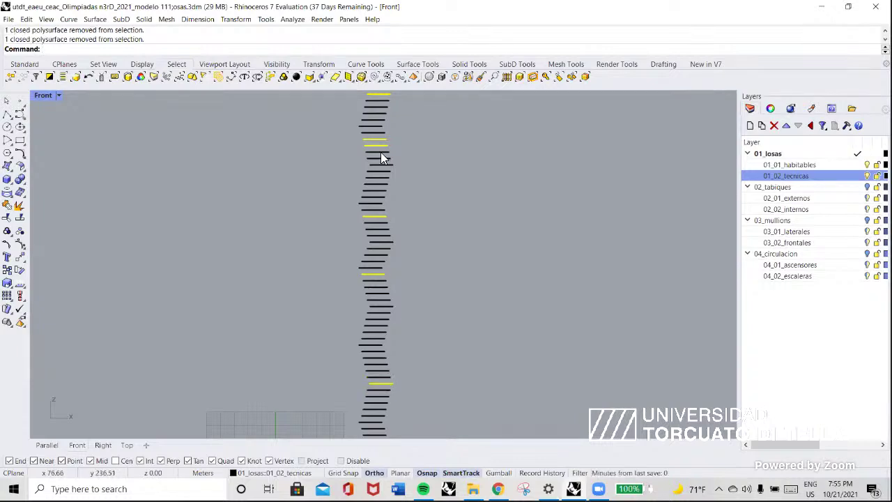
pyautogui.moveTo(380, 148); pyautogui.dragTo(386, 238, button='right')
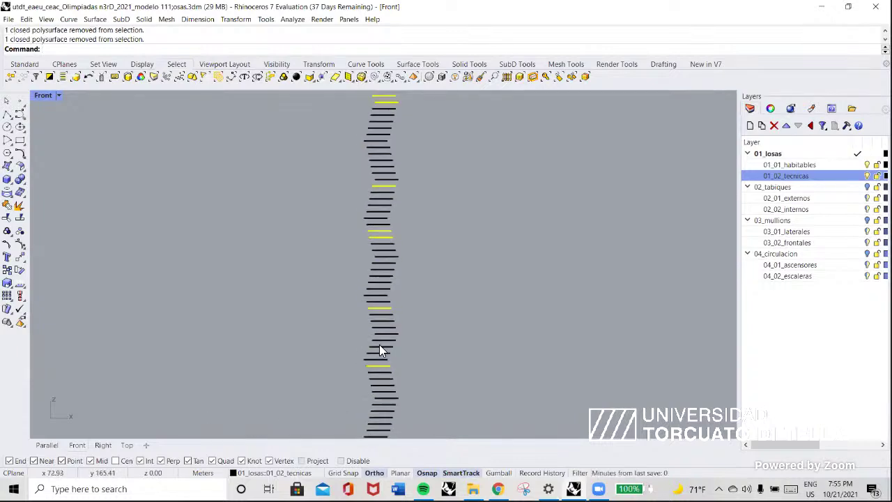
# Remove seven slabs from the lower end of the tower's topmost technical block from the selection.
pyautogui.scroll(-9, 377, 309)
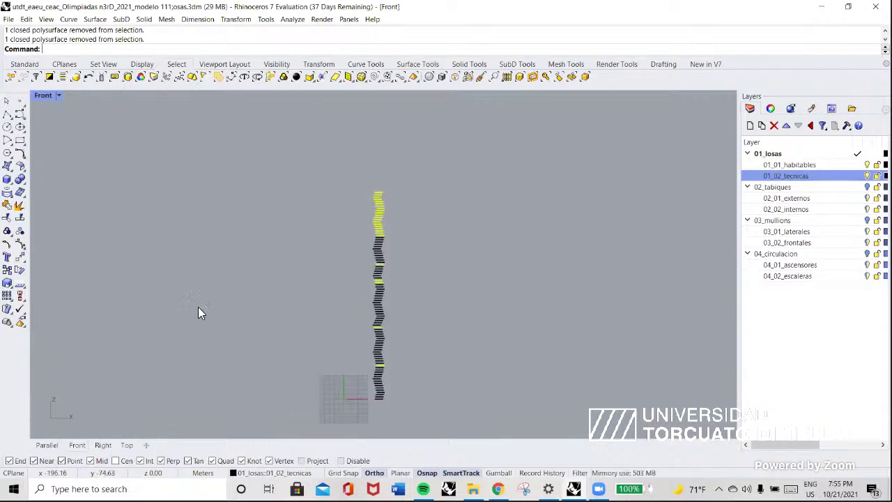
pyautogui.scroll(9, 421, 219)
pyautogui.keyDown('ctrl'); pyautogui.moveTo(388, 259); pyautogui.dragTo(330, 220); pyautogui.keyUp('ctrl')
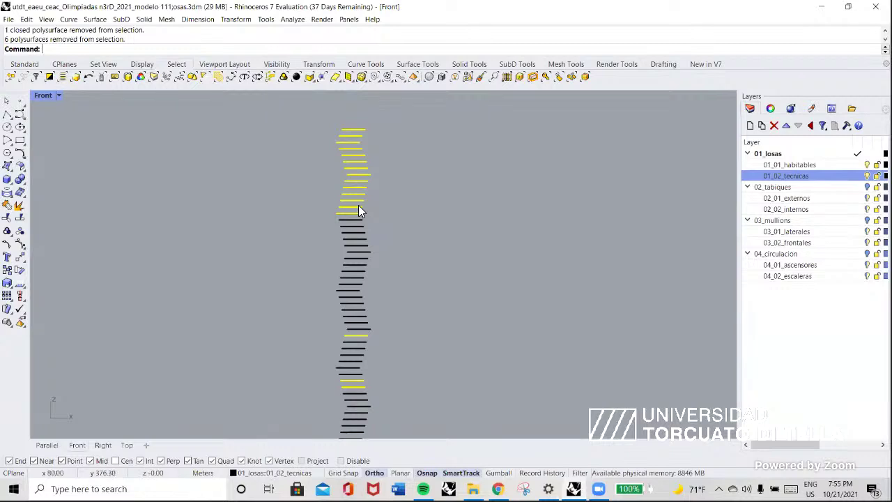
pyautogui.keyDown('ctrl'); pyautogui.click(358, 207); pyautogui.keyUp('ctrl')
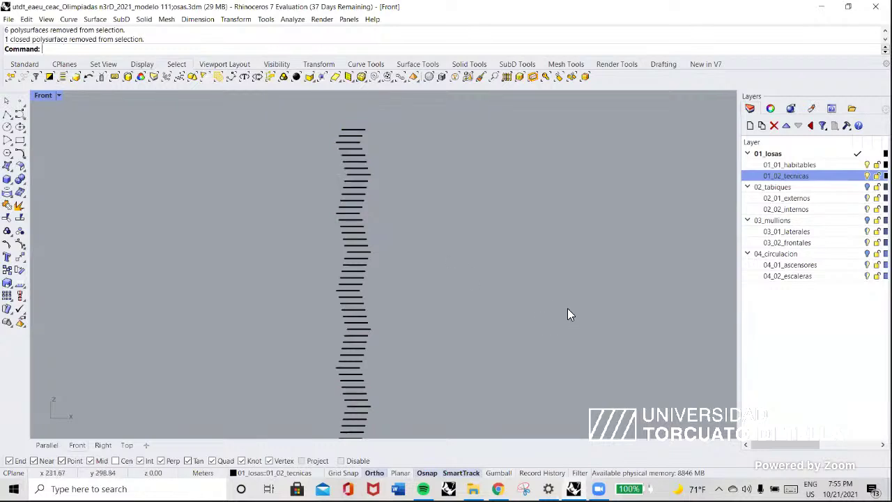
# Examine the staggered slabs in the Parallel view, close up and as a whole tower.
pyautogui.click(42, 446)
pyautogui.moveTo(250, 265); pyautogui.dragTo(420, 291, button='right')
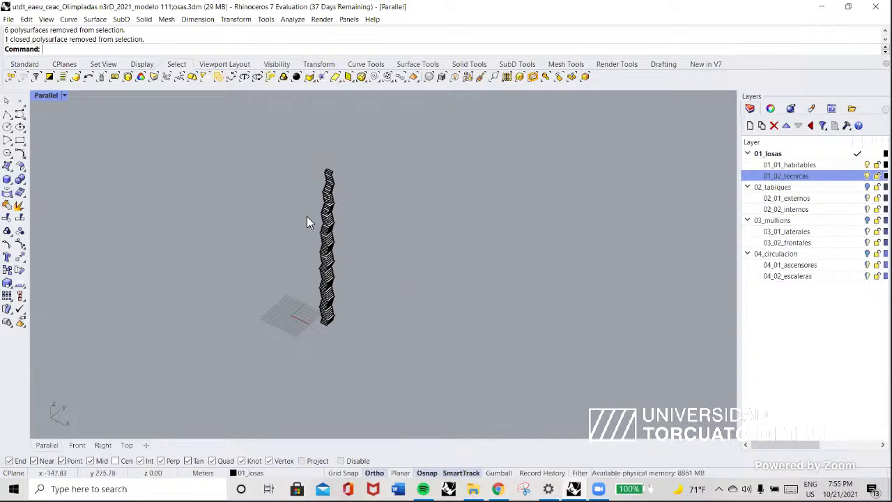
pyautogui.scroll(10, 348, 180)
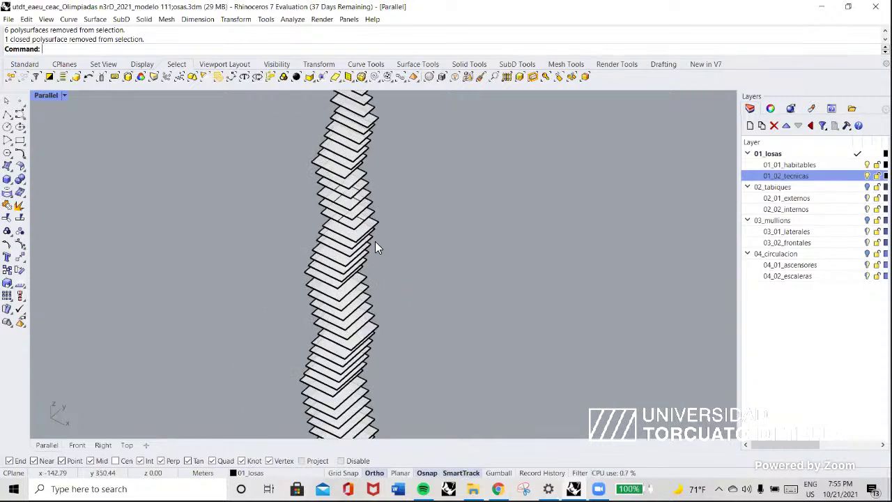
pyautogui.scroll(-5, 375, 243)
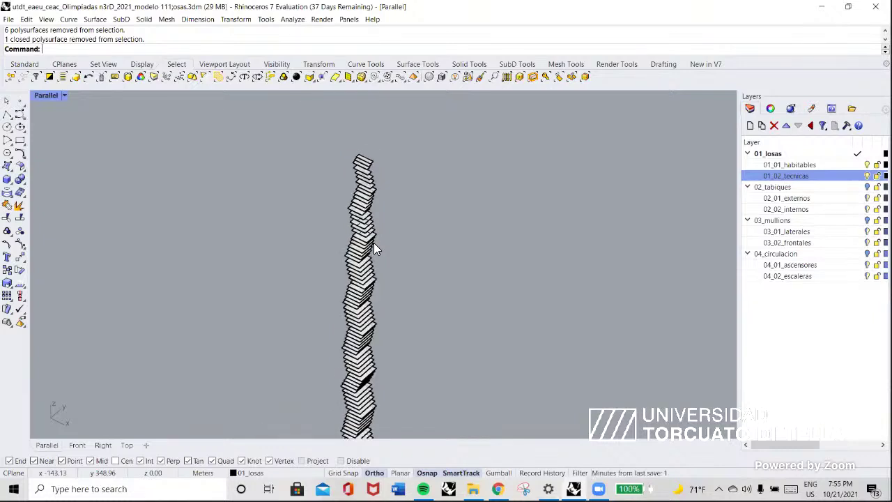
pyautogui.scroll(-3, 373, 243)
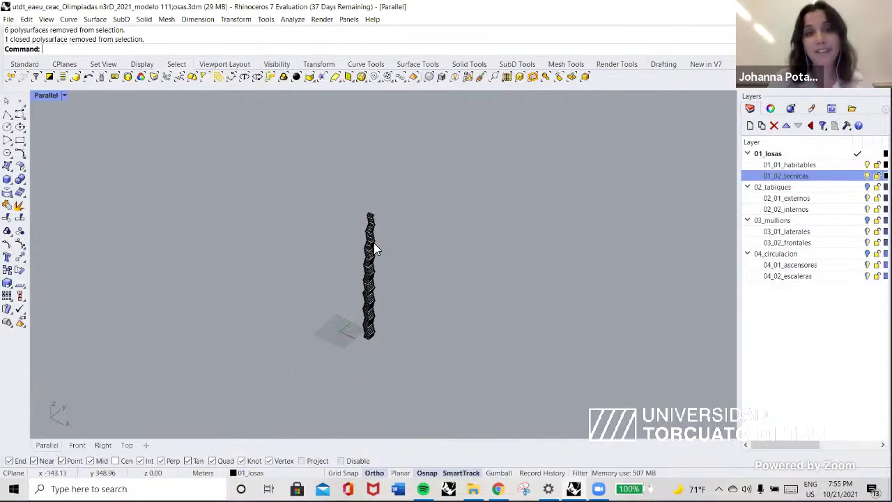
pyautogui.scroll(6, 374, 245)
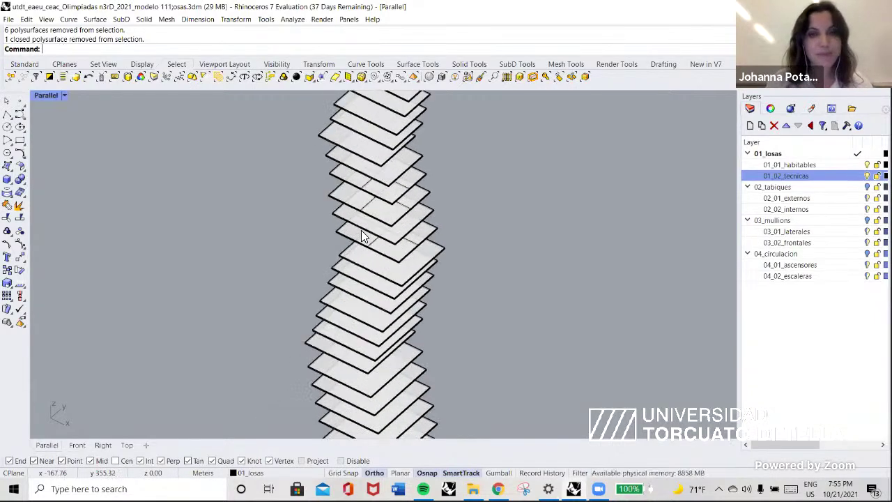
pyautogui.scroll(-3, 362, 237)
pyautogui.scroll(-3, 362, 237)
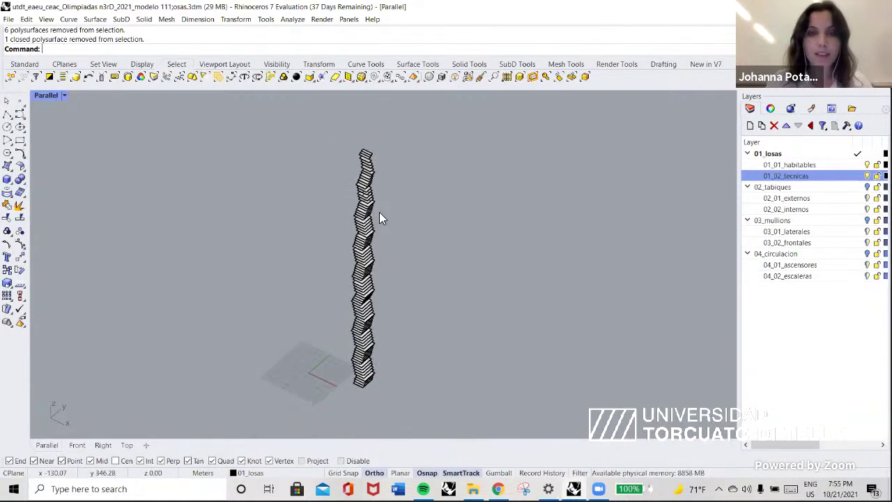
pyautogui.scroll(5, 375, 210)
pyautogui.scroll(-7, 374, 210)
pyautogui.moveTo(373, 209)
pyautogui.mouseDown(button='right')
pyautogui.moveTo(426, 199)
pyautogui.moveTo(430, 176)
pyautogui.moveTo(374, 198)
pyautogui.mouseUp(button='right')
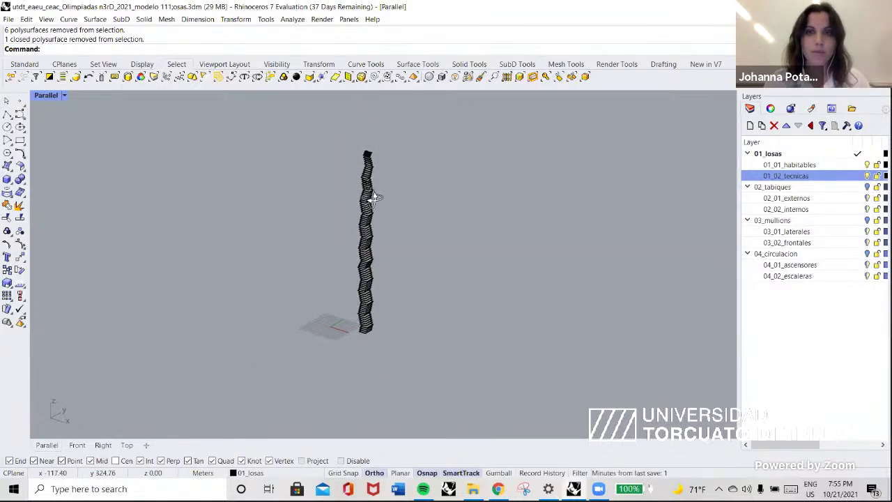
pyautogui.scroll(3, 374, 198)
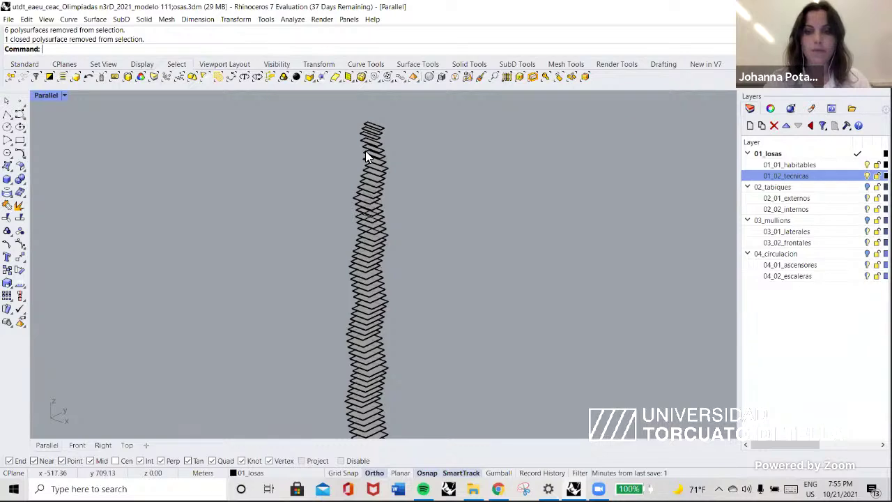
pyautogui.scroll(-8, 366, 151)
pyautogui.scroll(12, 371, 149)
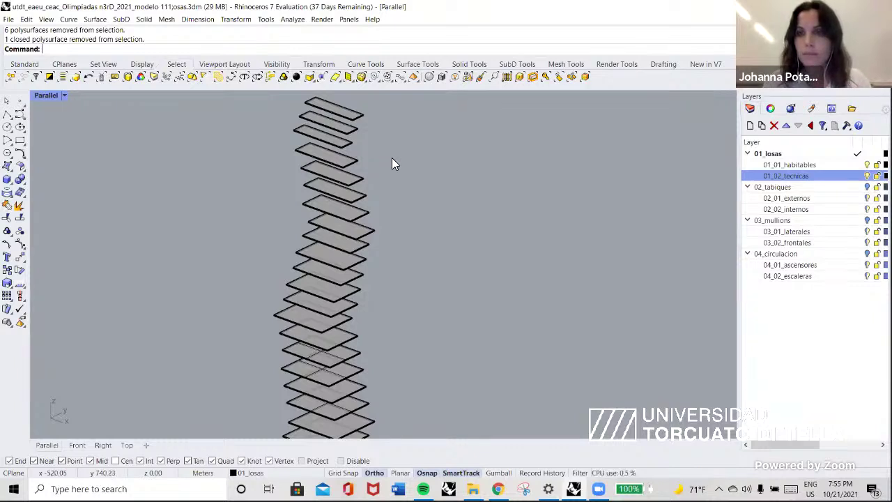
pyautogui.scroll(-6, 393, 222)
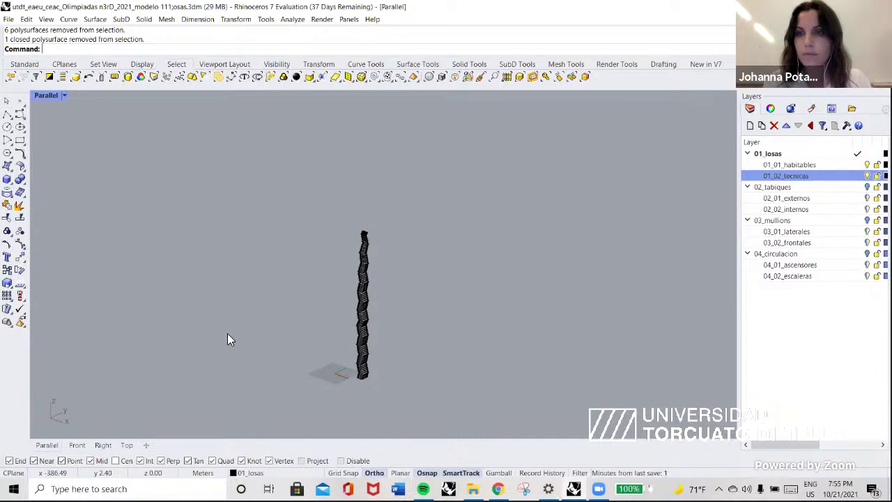
# Show the model in the four-viewport layout and set the Top view to Shaded display.
pyautogui.write('4view')
pyautogui.press('Return')
pyautogui.scroll(-5, 497, 203)
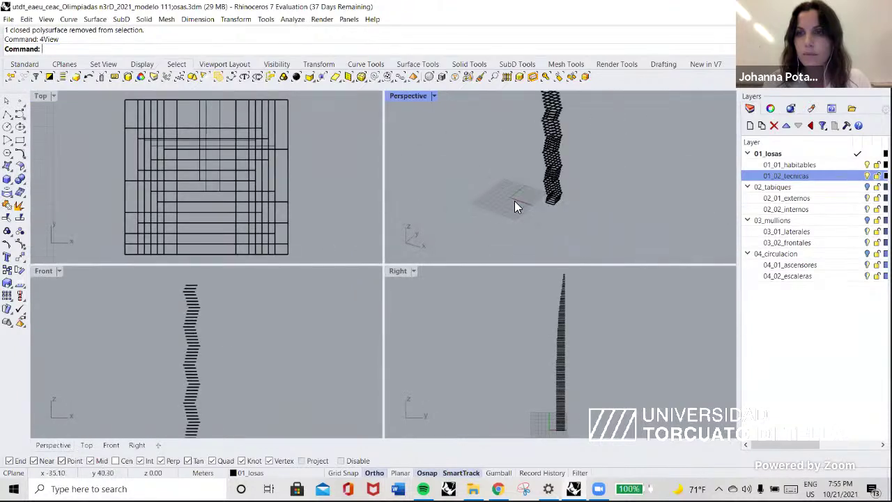
pyautogui.moveTo(269, 209); pyautogui.dragTo(315, 203, button='right')
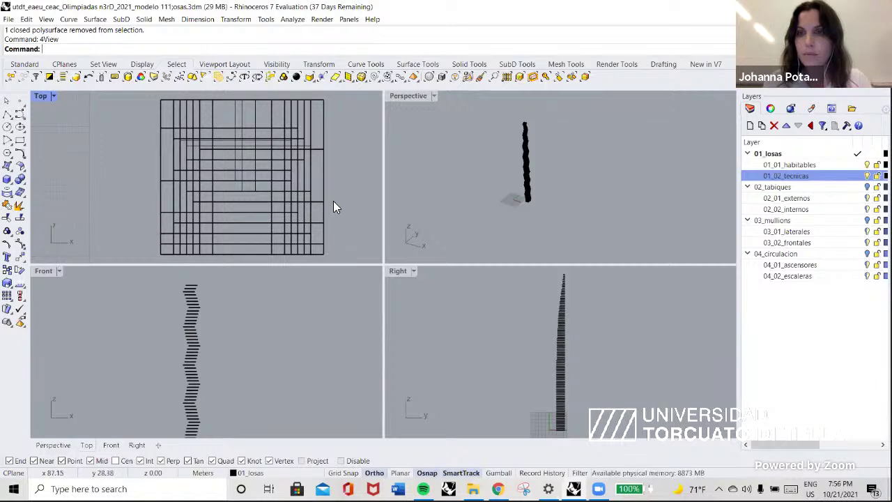
pyautogui.click(55, 93)
pyautogui.click(60, 143)
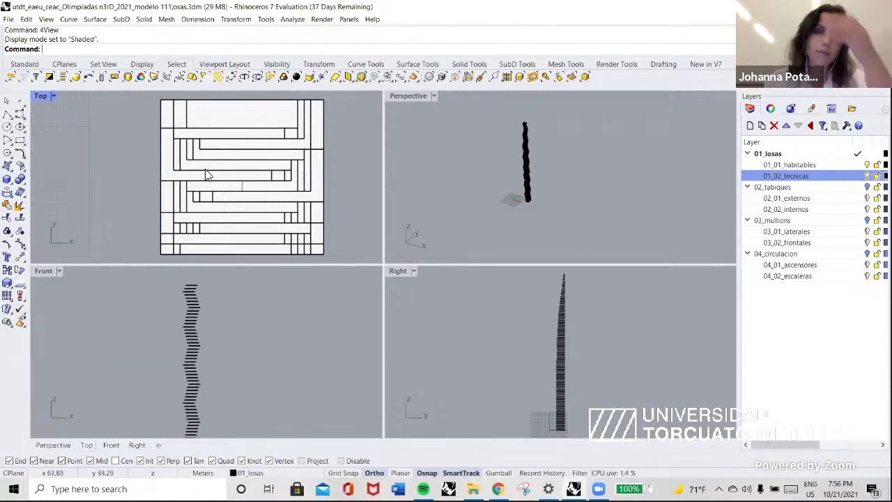
pyautogui.click(557, 351)
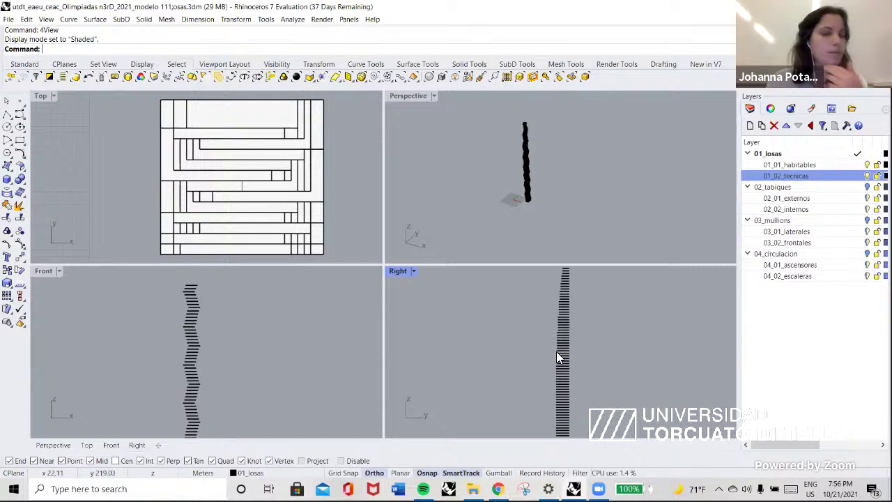
pyautogui.click(869, 188)
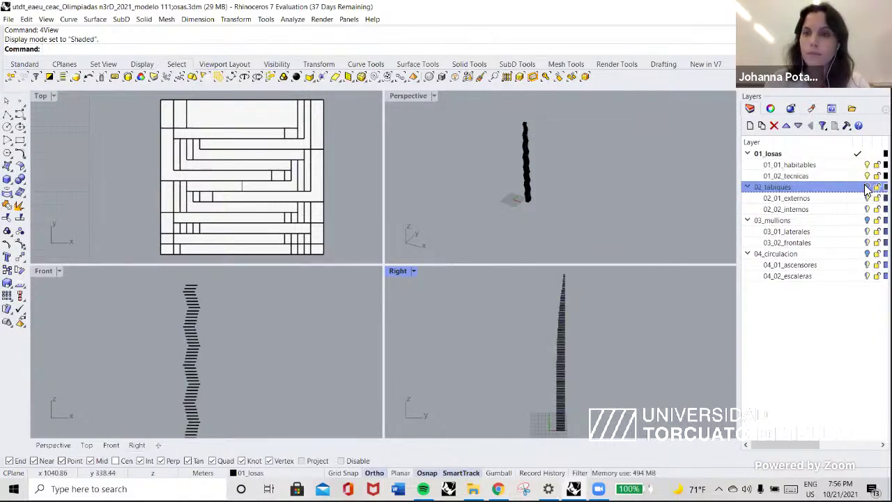
# Maximize the Perspective view and examine the wavy tower's overall shape and slab stagger.
pyautogui.doubleClick(412, 97)
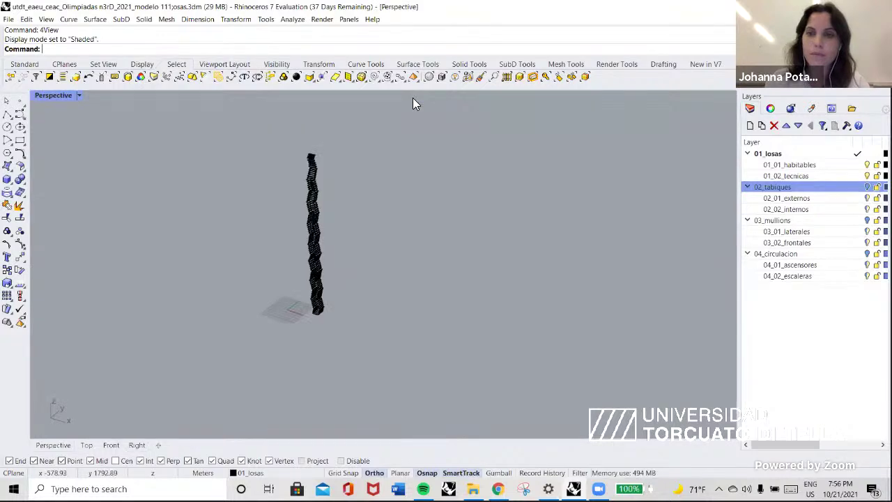
pyautogui.moveTo(421, 207); pyautogui.dragTo(298, 235, button='right')
pyautogui.scroll(4, 289, 213)
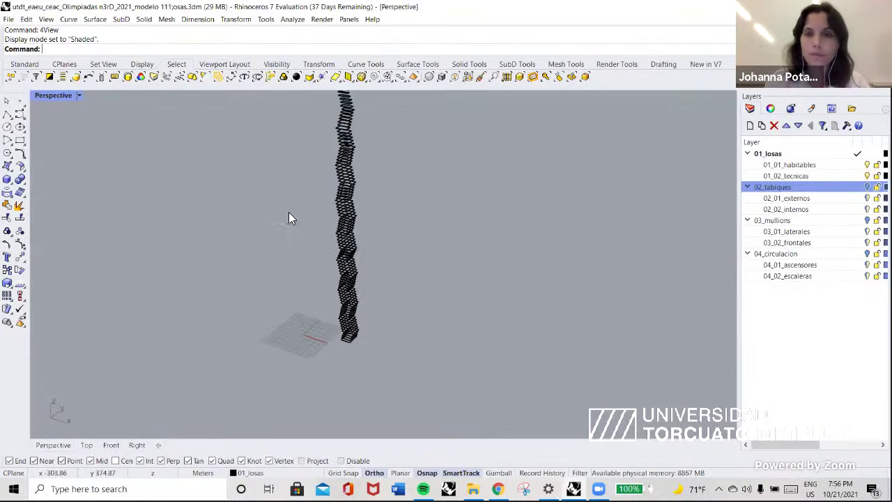
pyautogui.scroll(-10, 288, 213)
pyautogui.scroll(1, 290, 217)
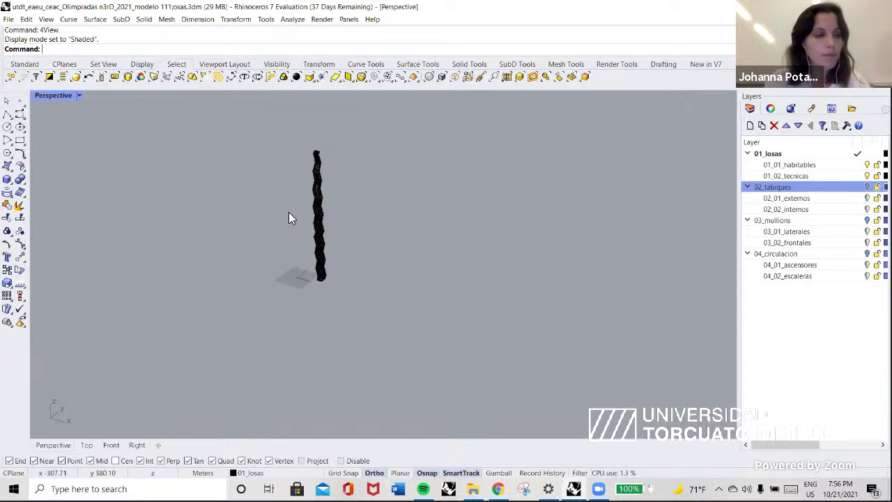
pyautogui.keyDown('shift'); pyautogui.moveTo(290, 217); pyautogui.dragTo(328, 244, button='right'); pyautogui.keyUp('shift')
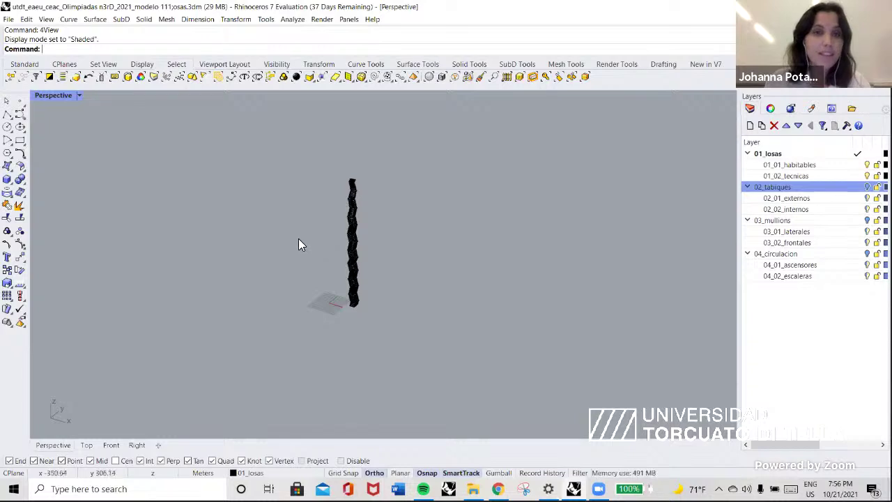
pyautogui.scroll(5, 355, 230)
pyautogui.scroll(-5, 338, 215)
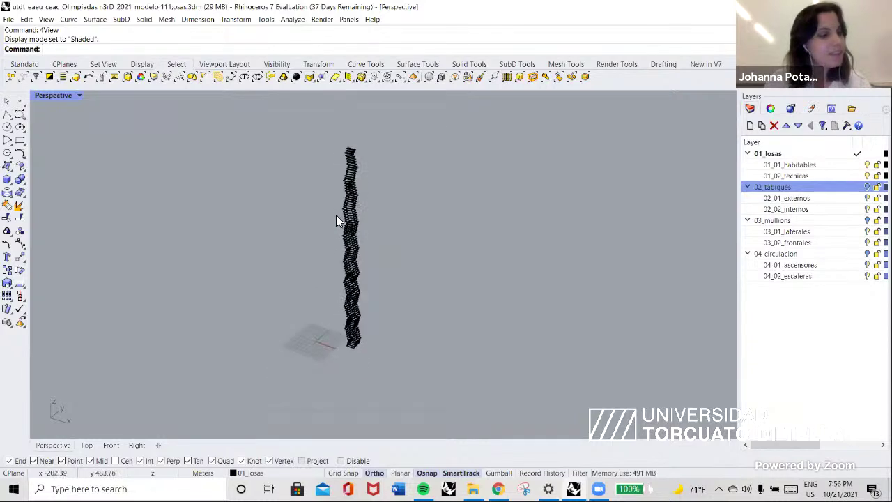
pyautogui.scroll(2, 339, 219)
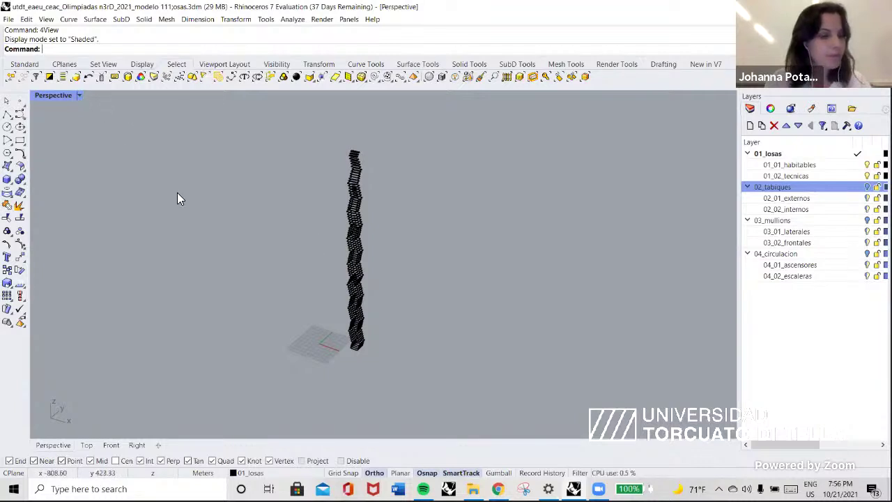
# Set an isometric SE view of the wavy tower and display it in Shaded mode.
pyautogui.press('Return')
pyautogui.write('se')
pyautogui.press('Return')
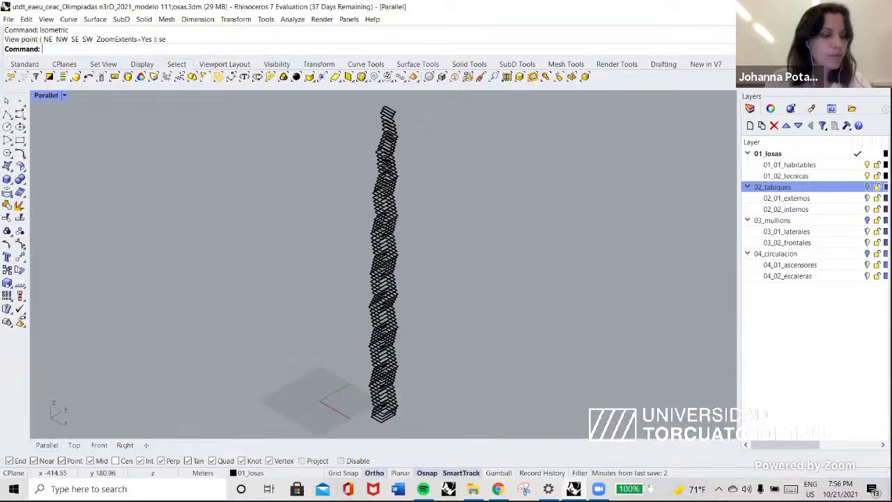
pyautogui.click(65, 94)
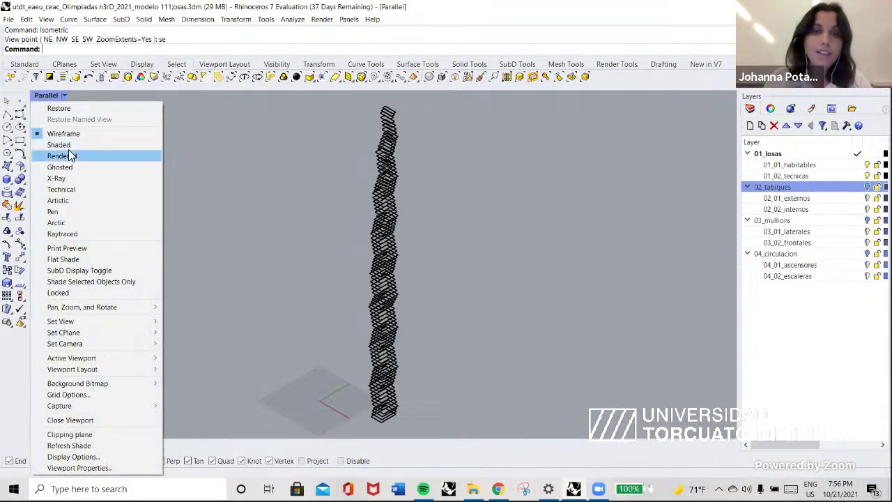
pyautogui.click(60, 145)
pyautogui.scroll(-3, 409, 218)
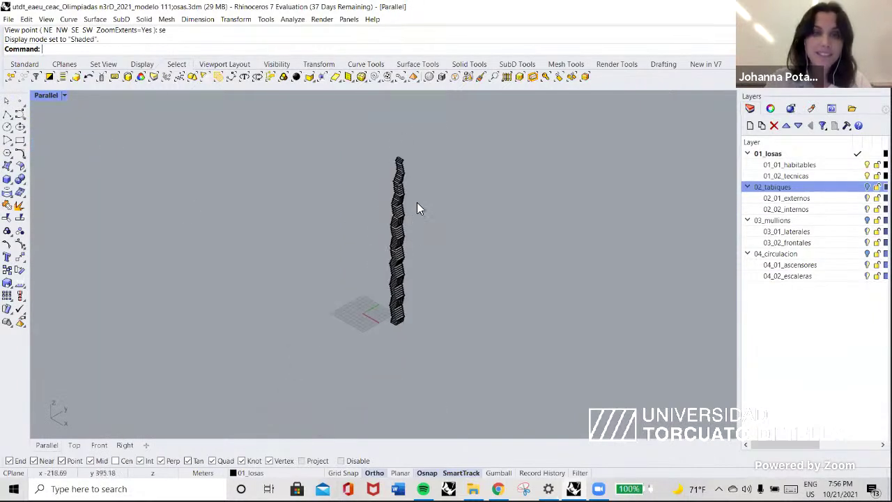
pyautogui.scroll(2, 417, 202)
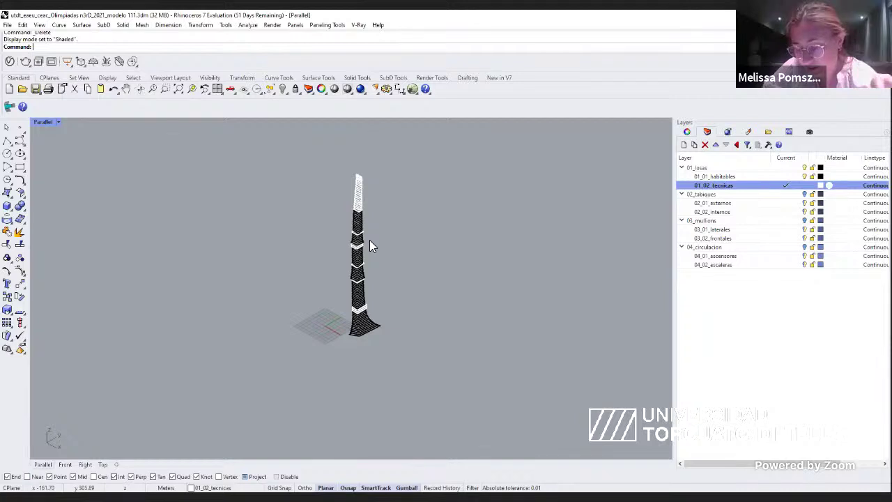
# Spin the view around the tapered tower with Turntable, trying several speeds and settling on 14.
pyautogui.scroll(3, 370, 240)
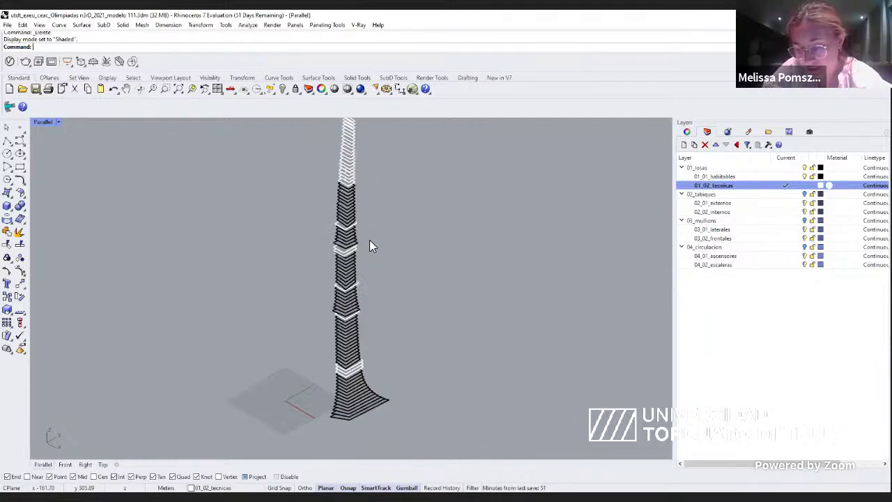
pyautogui.scroll(-1, 375, 276)
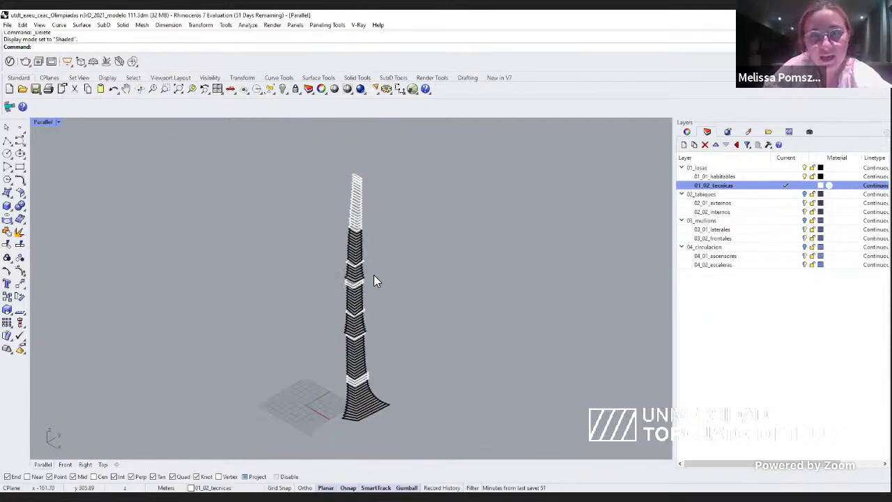
pyautogui.write('Turb')
pyautogui.press('BackSpace')
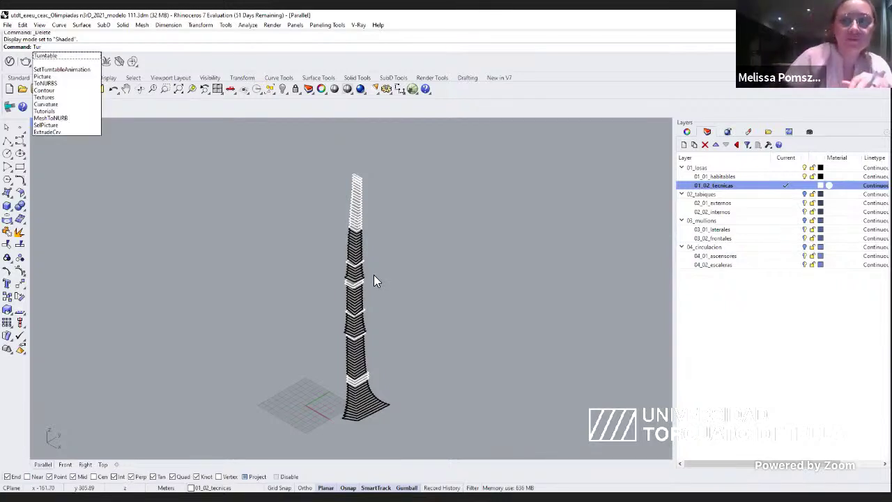
pyautogui.press('Return')
pyautogui.click(419, 259)
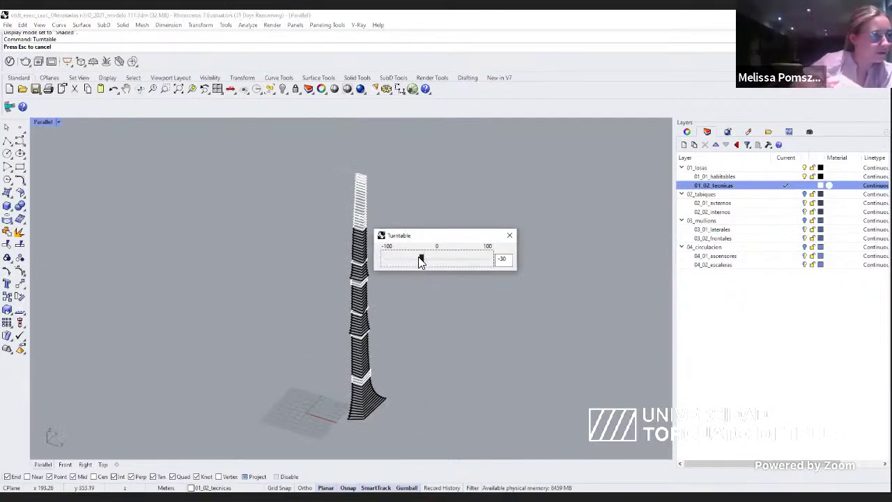
pyautogui.moveTo(420, 259); pyautogui.dragTo(443, 263)
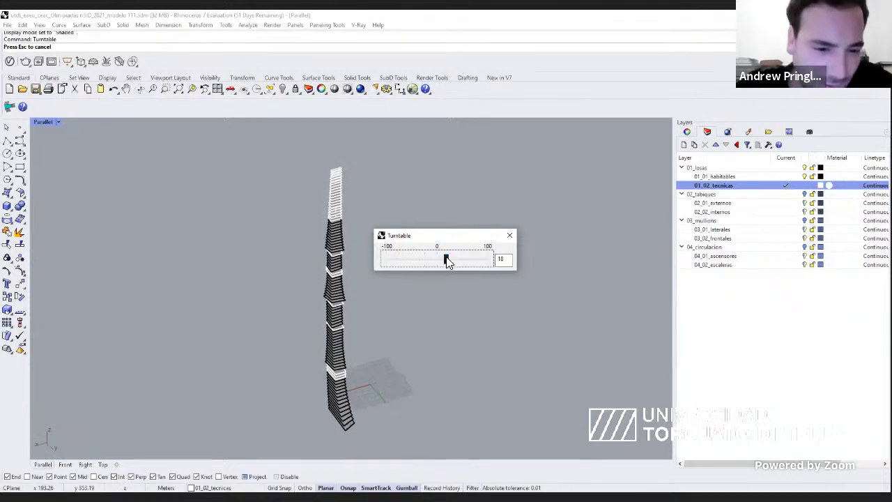
pyautogui.moveTo(448, 261); pyautogui.dragTo(441, 259)
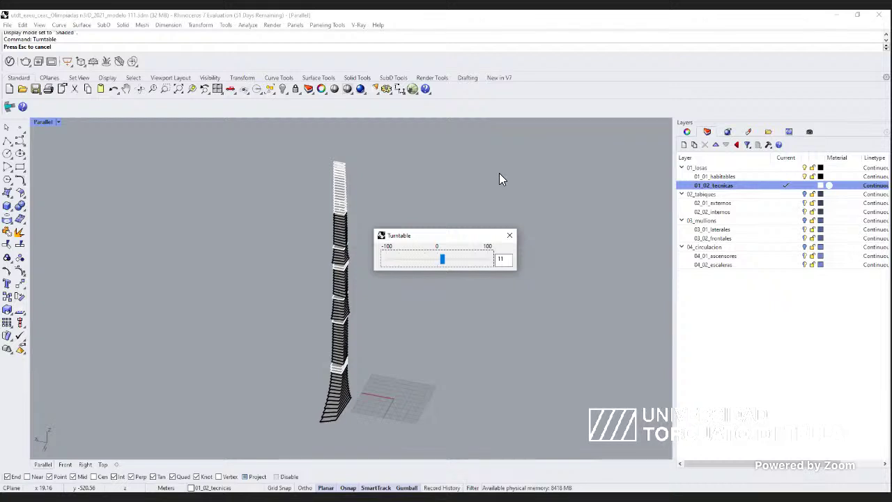
pyautogui.moveTo(442, 259); pyautogui.dragTo(444, 259)
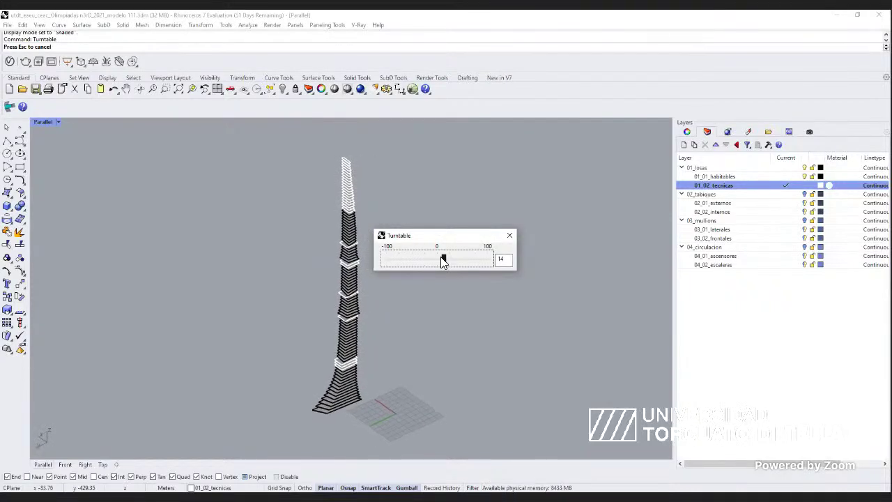
# Examine the slabs and white technical floors of the rotating tapered tower up close, and move the Turntable dialog aside.
pyautogui.scroll(6, 345, 188)
pyautogui.scroll(-2, 344, 193)
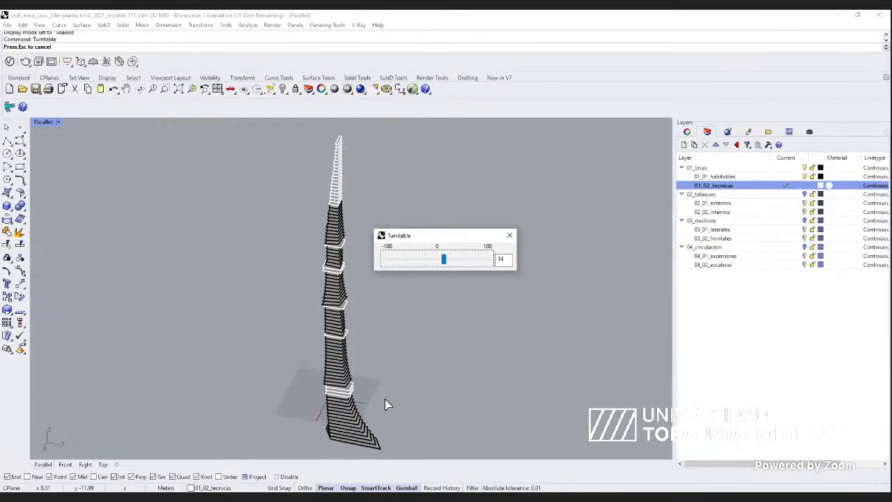
pyautogui.scroll(3, 396, 332)
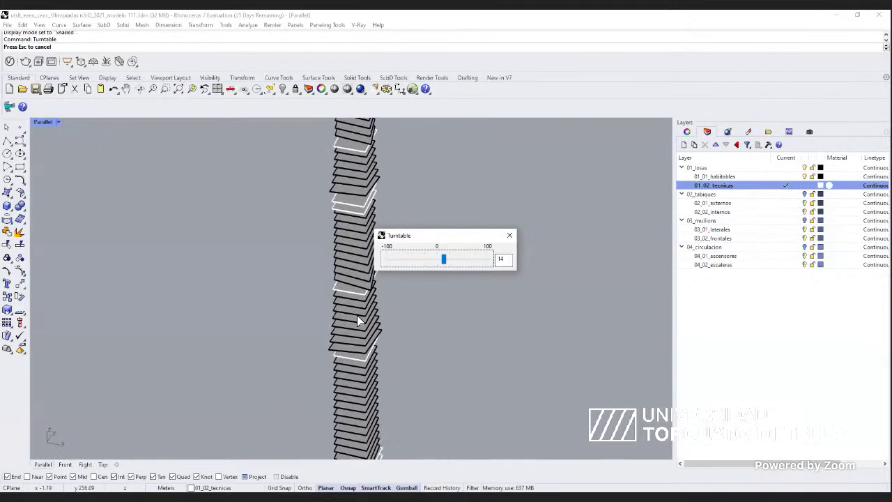
pyautogui.scroll(-4, 358, 319)
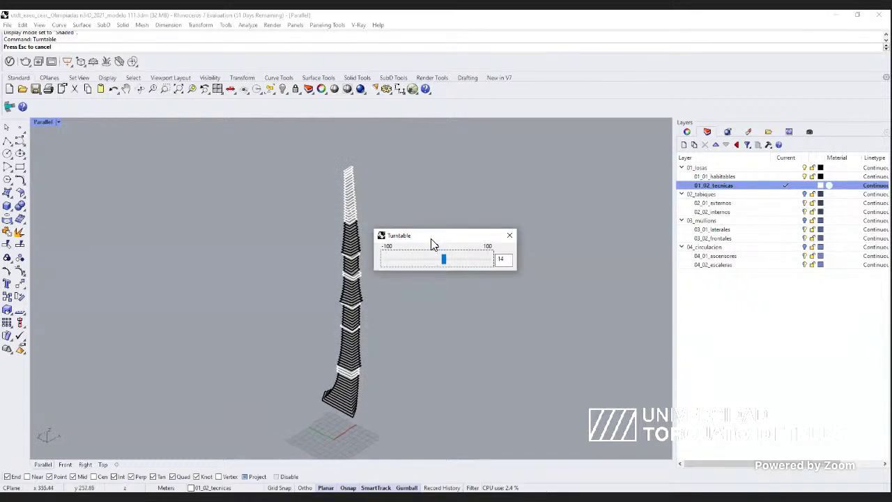
pyautogui.moveTo(439, 235); pyautogui.dragTo(486, 218)
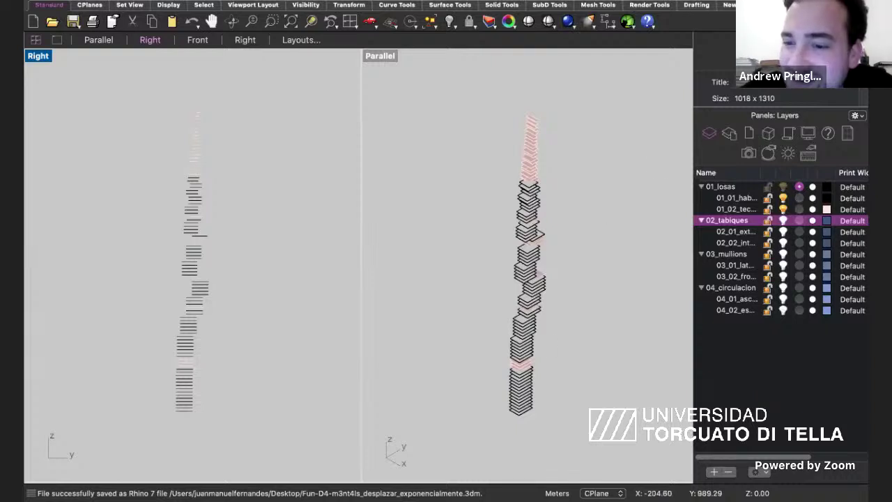
# Review the tower with exponentially displaced slabs in the maximized Front, Parallel and Right views.
pyautogui.moveTo(350, 17)
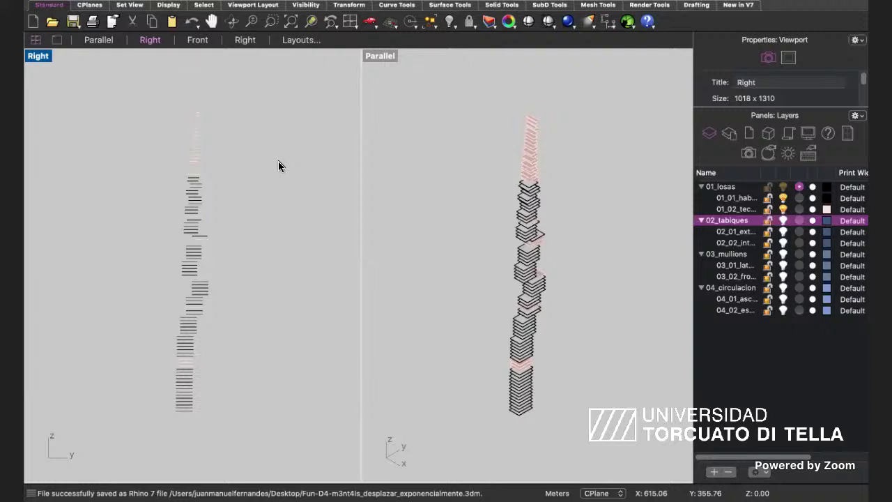
pyautogui.click(195, 40)
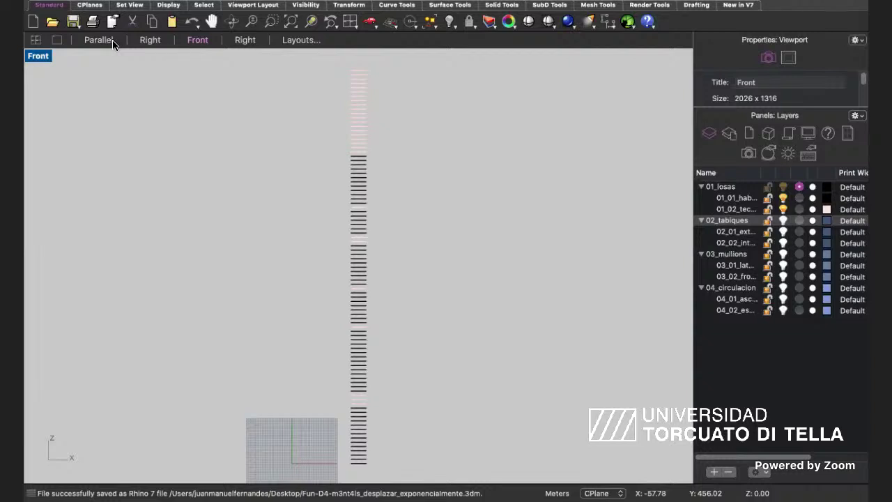
pyautogui.click(98, 40)
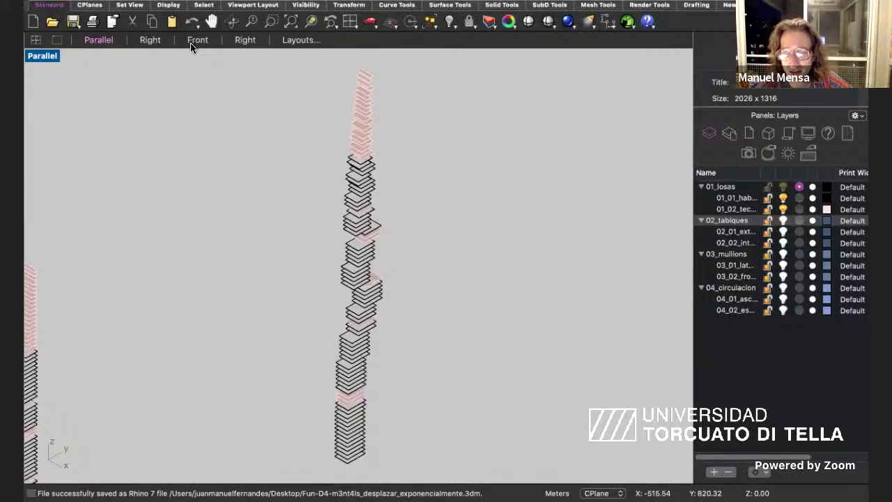
pyautogui.click(244, 41)
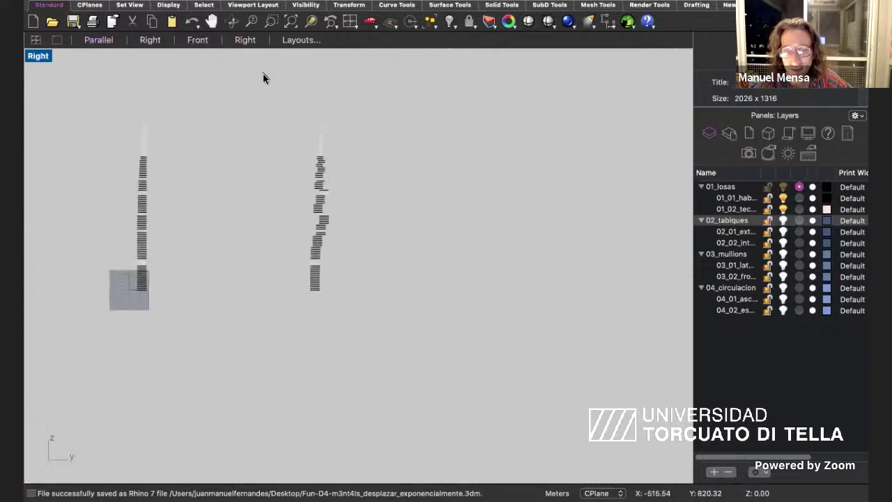
pyautogui.scroll(3, 311, 180)
pyautogui.scroll(5, 315, 205)
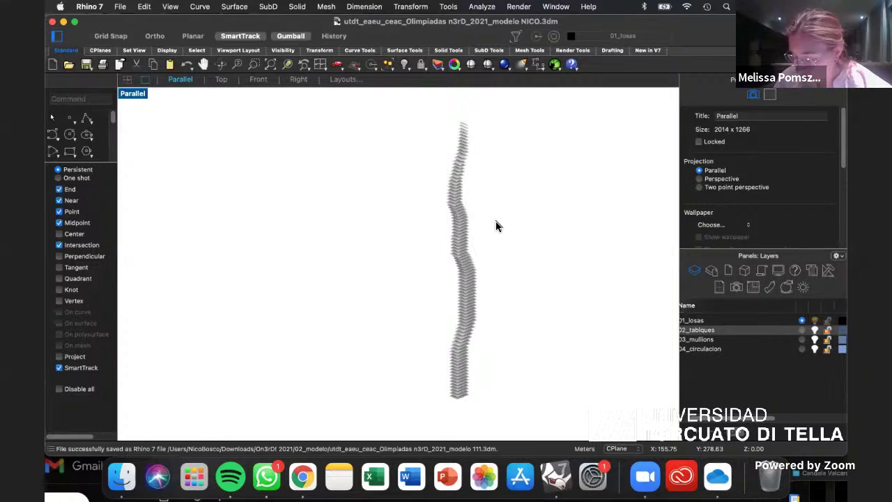
# Run SetTurntableAnimation on the Parallel viewport with 12 frames, Clockwise direction, jpg files, RenderFull capture and the animation name testing.
pyautogui.scroll(2, 498, 245)
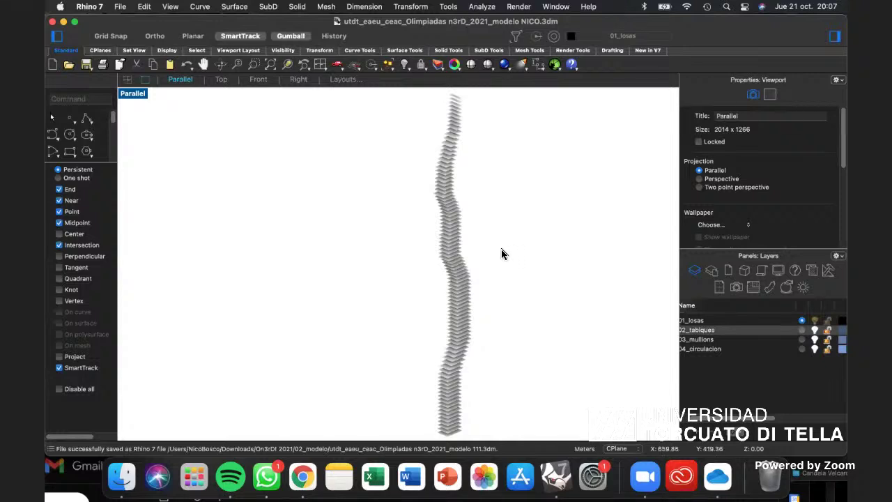
pyautogui.click(51, 98)
pyautogui.write('TURNTAB')
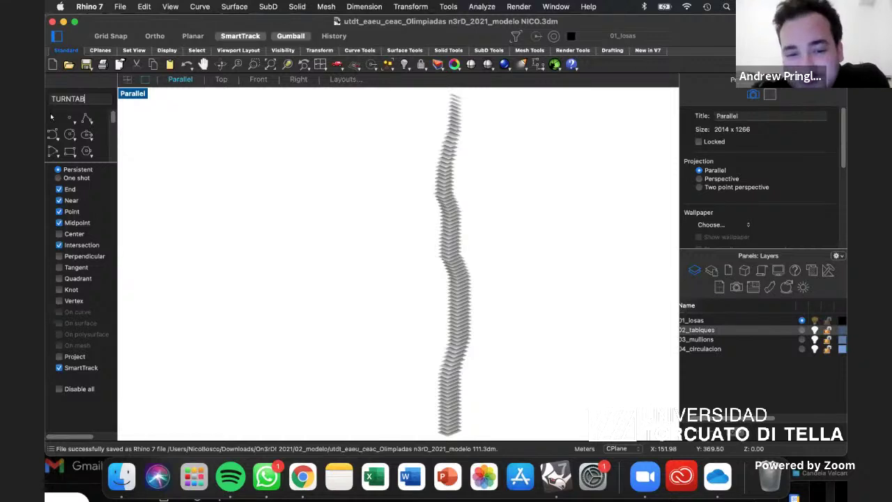
pyautogui.click(132, 105)
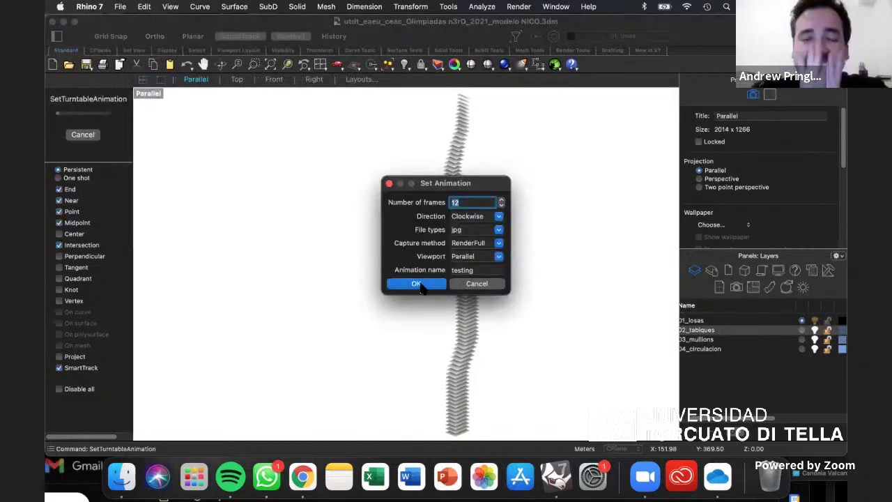
pyautogui.press('Return')
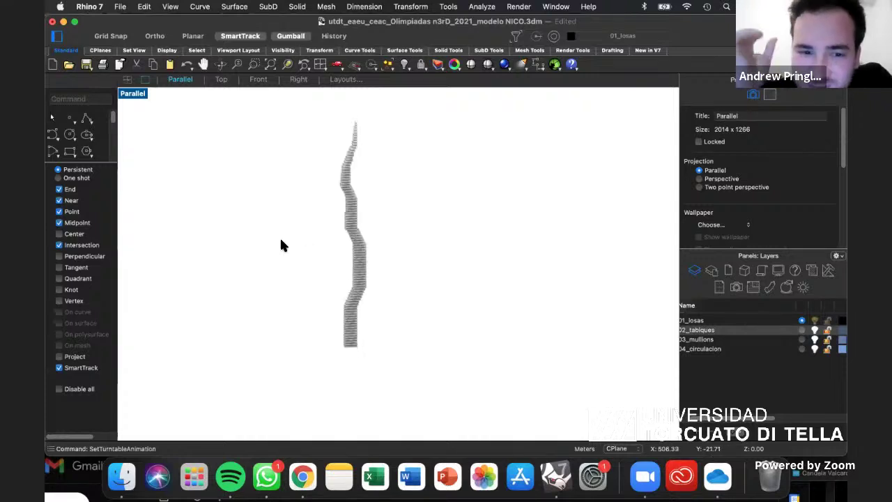
# Orbit around the wavy tower in the Parallel view, selecting all its slabs and clearing the selection, to examine its curvature.
pyautogui.scroll(-2, 390, 245)
pyautogui.moveTo(389, 245); pyautogui.dragTo(391, 248, button='right')
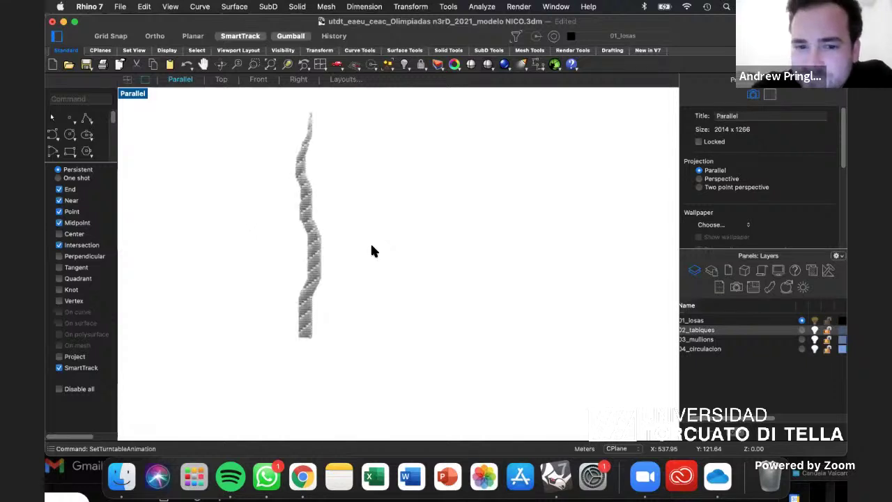
pyautogui.scroll(2, 276, 217)
pyautogui.scroll(-2, 370, 244)
pyautogui.moveTo(371, 244); pyautogui.dragTo(394, 225, button='right')
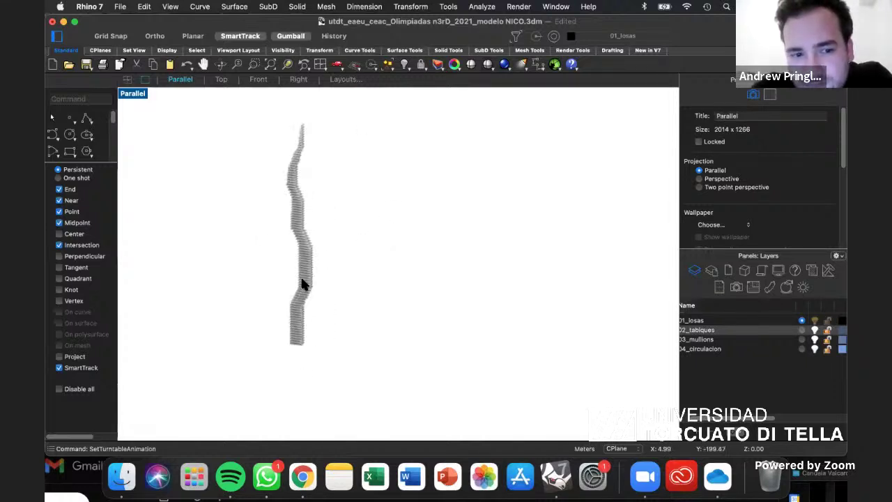
pyautogui.moveTo(355, 102); pyautogui.dragTo(263, 360)
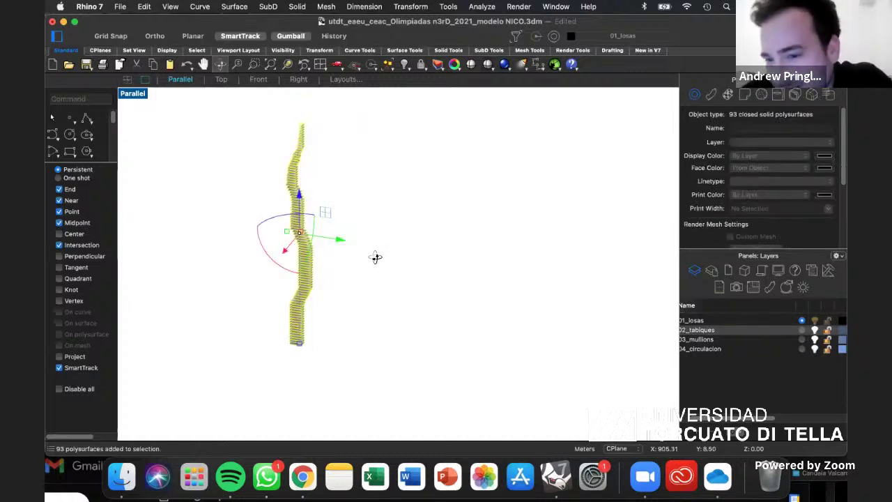
pyautogui.moveTo(380, 261); pyautogui.dragTo(370, 251, button='right')
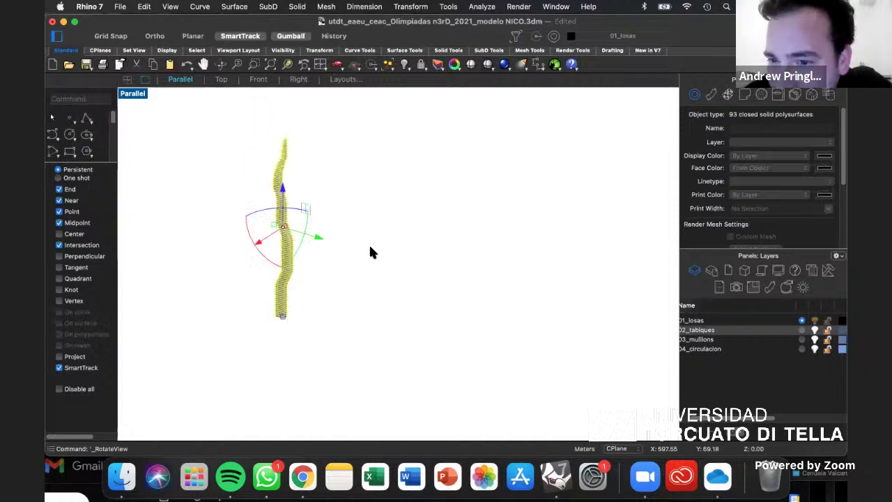
pyautogui.scroll(4, 223, 219)
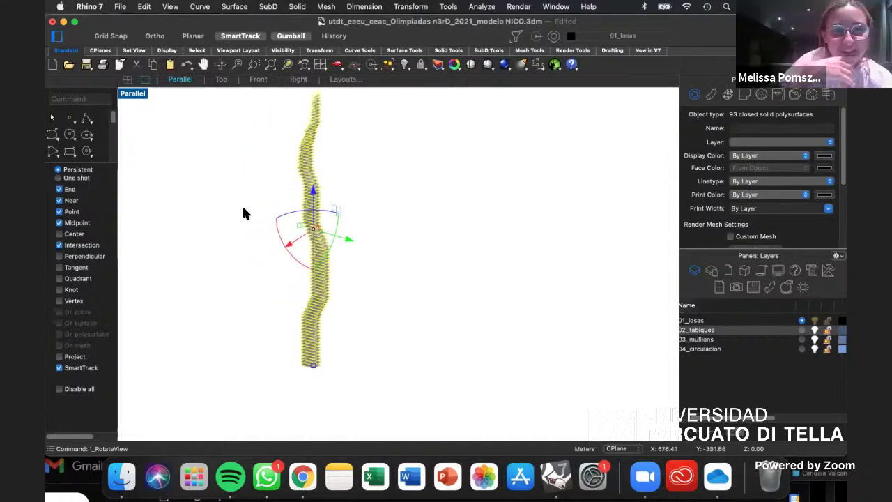
pyautogui.click(243, 205)
pyautogui.moveTo(259, 69); pyautogui.dragTo(224, 220, button='right')
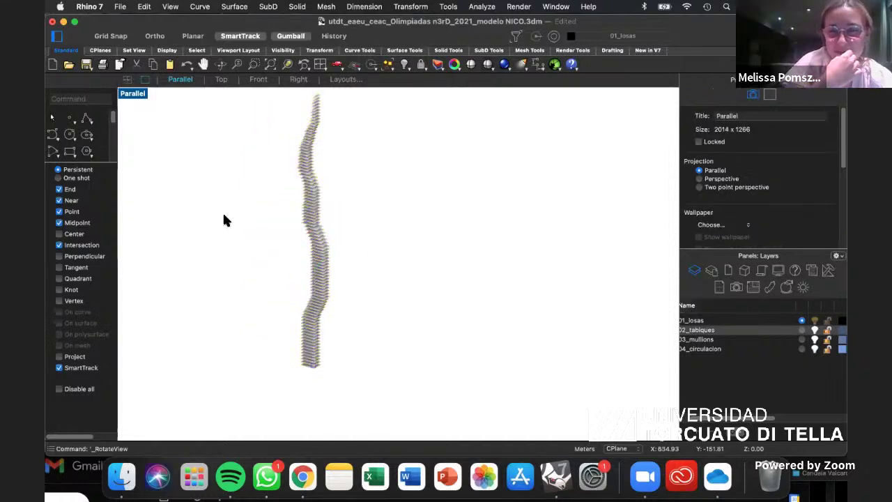
pyautogui.scroll(2, 215, 212)
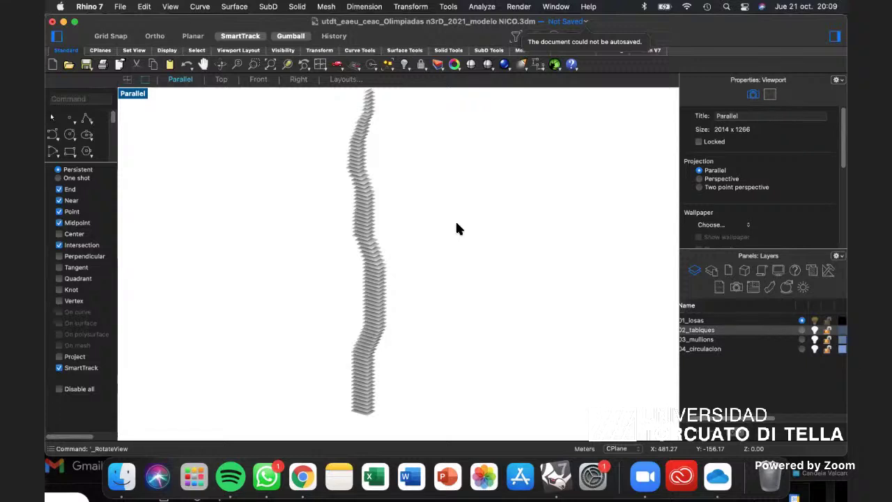
# Show the wavy tower in the Right view and examine its full side profile.
pyautogui.scroll(-2, 427, 202)
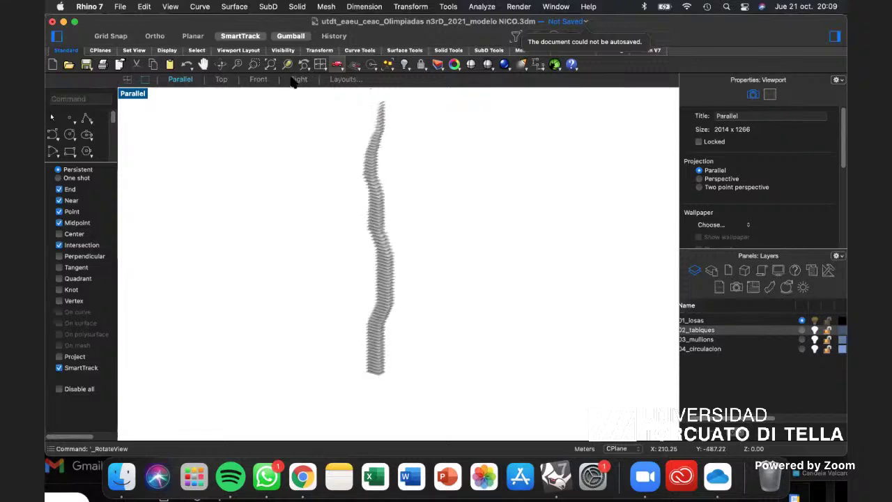
pyautogui.click(298, 78)
pyautogui.scroll(-3, 491, 180)
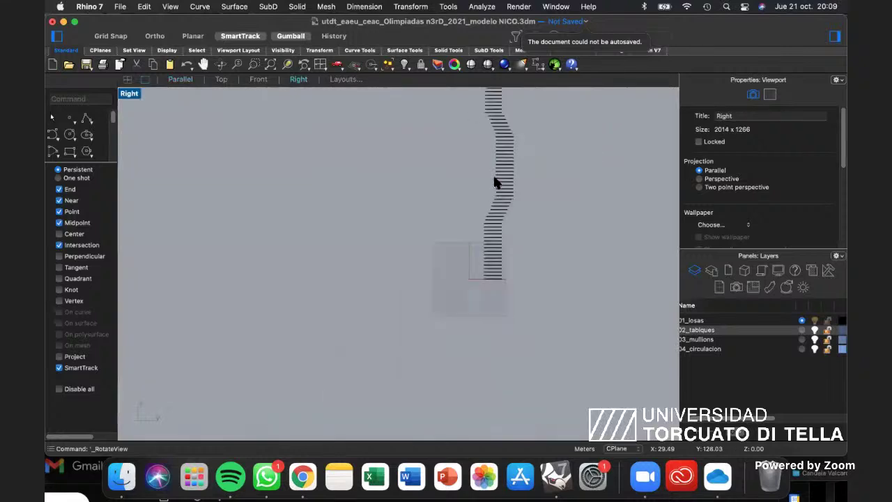
pyautogui.scroll(-8, 494, 178)
pyautogui.scroll(7, 493, 131)
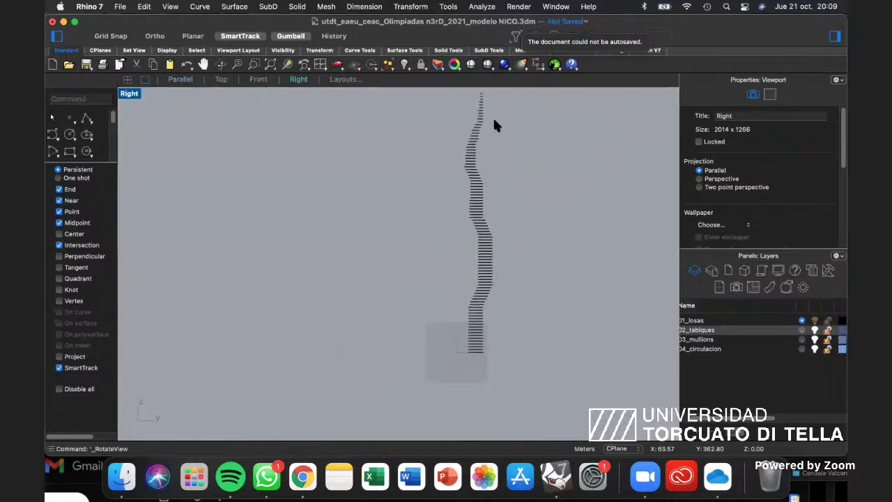
pyautogui.moveTo(494, 111); pyautogui.dragTo(496, 123, button='right')
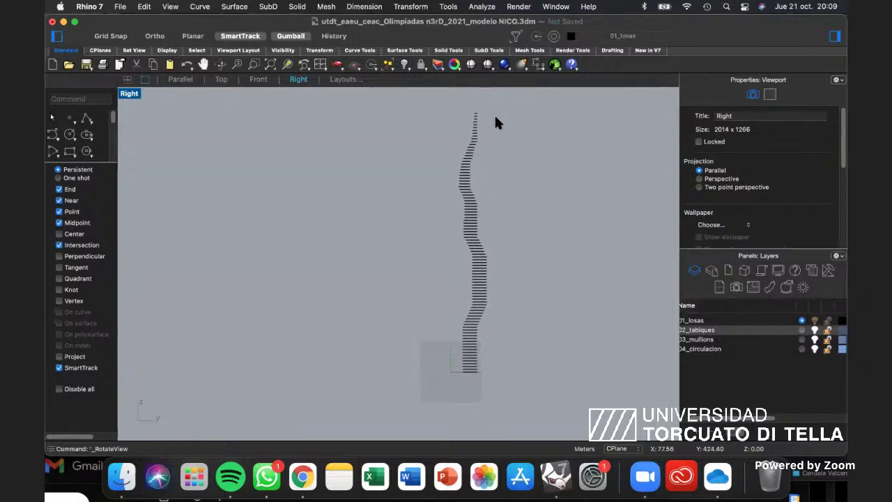
pyautogui.scroll(2, 495, 117)
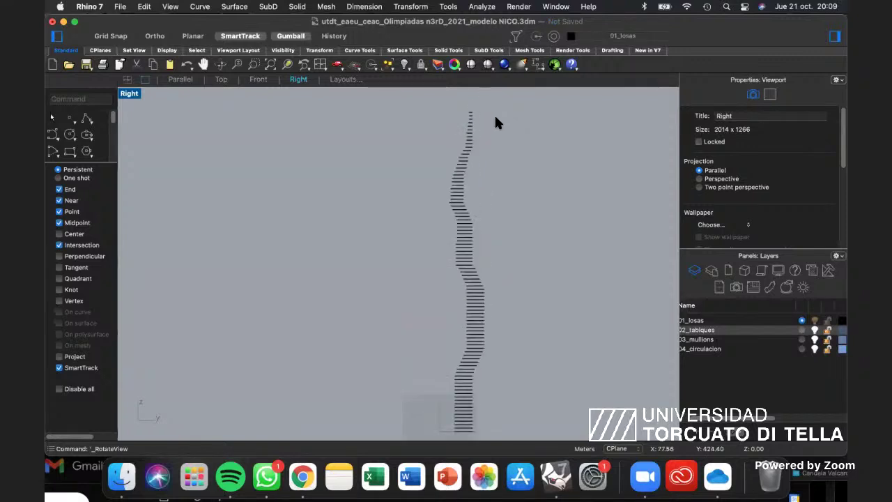
# Show the wavy tower in the Front view and examine the slab alignment along its full height.
pyautogui.click(258, 79)
pyautogui.scroll(-9, 463, 149)
pyautogui.moveTo(673, 135); pyautogui.dragTo(577, 143, button='right')
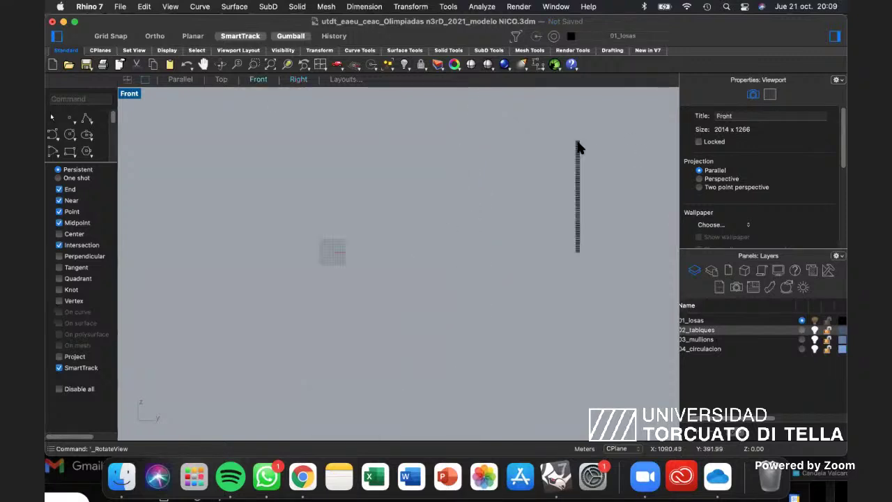
pyautogui.scroll(6, 577, 144)
pyautogui.scroll(4, 655, 197)
pyautogui.scroll(-2, 539, 167)
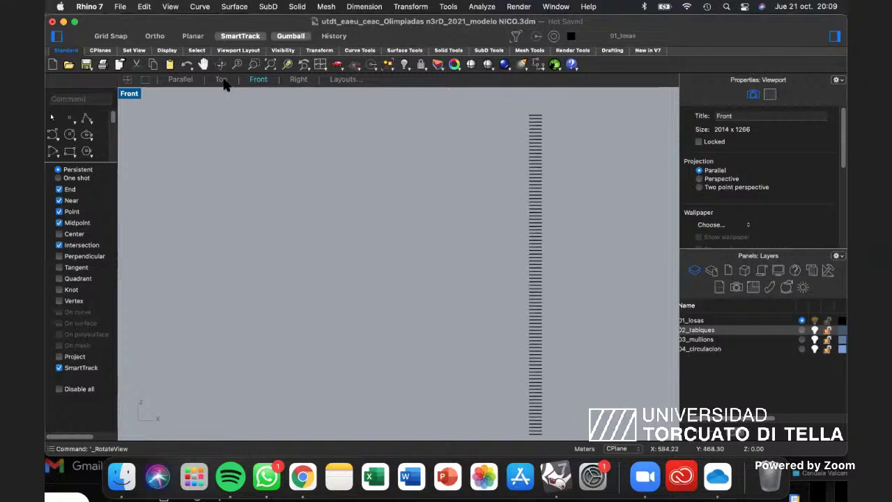
# Show the wavy tower in the Top view and examine the overlapping slab outlines.
pyautogui.scroll(-12, 445, 200)
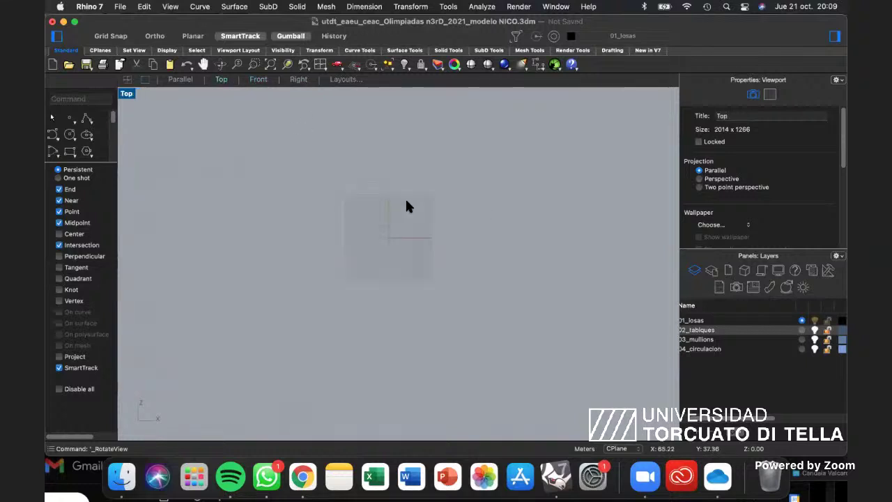
pyautogui.scroll(-8, 399, 198)
pyautogui.scroll(20, 538, 196)
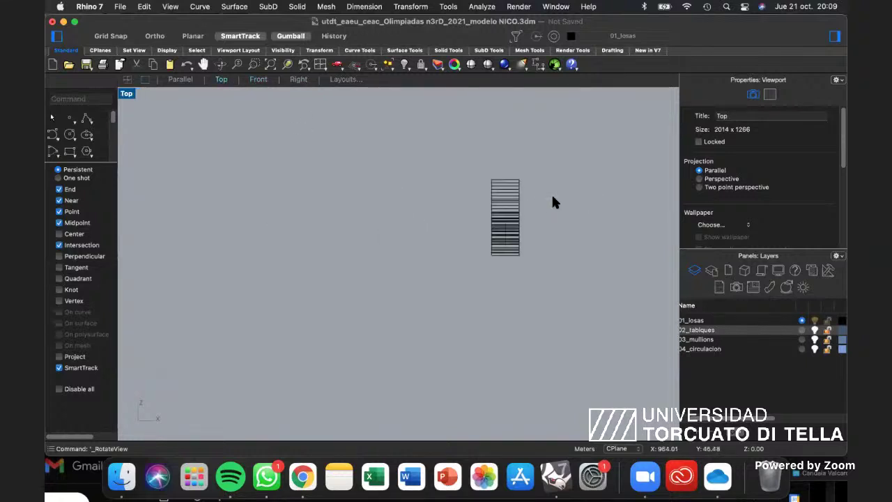
pyautogui.rightClick(553, 197)
pyautogui.click(536, 248)
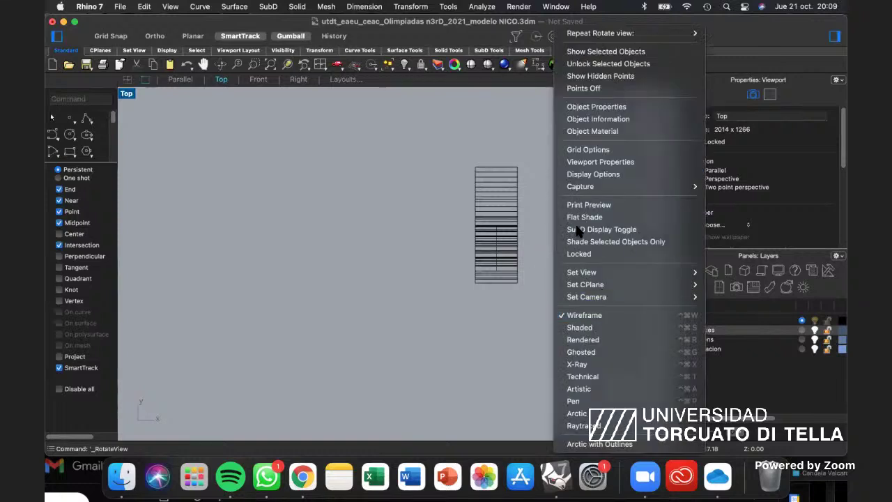
pyautogui.scroll(4, 577, 228)
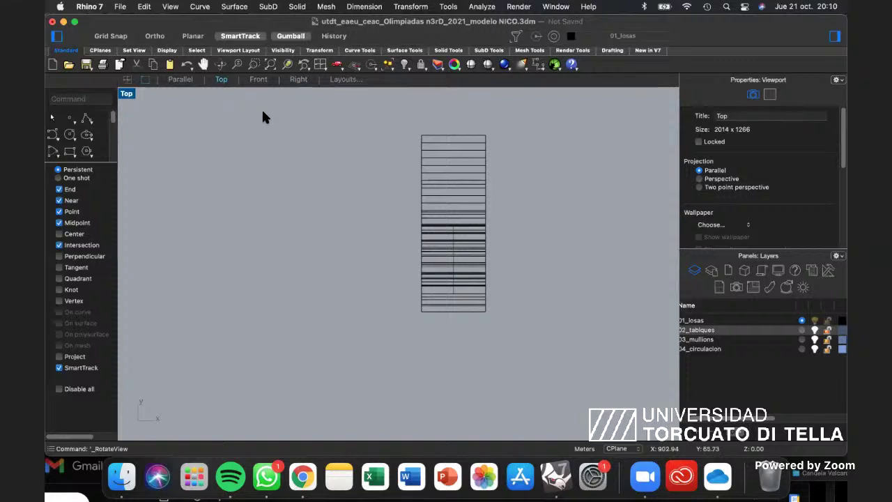
# Compare the wavy tower's rendered Parallel view with its Right-view wireframe profile.
pyautogui.click(180, 79)
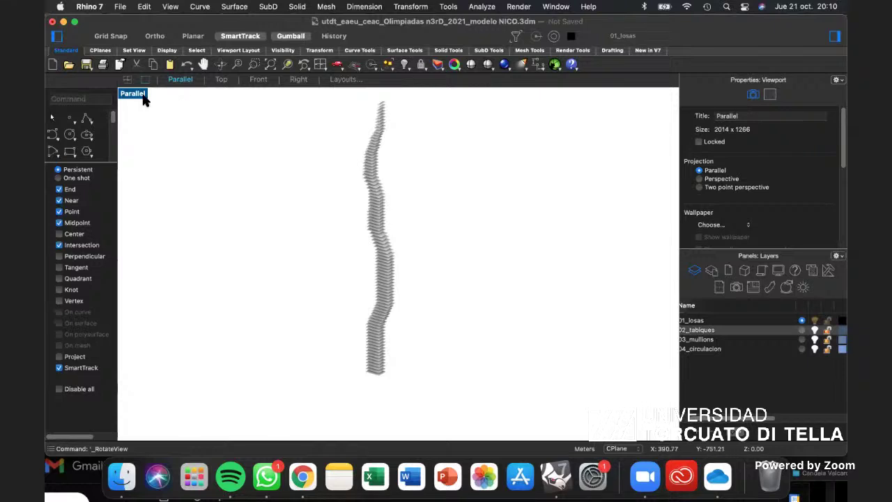
pyautogui.click(306, 85)
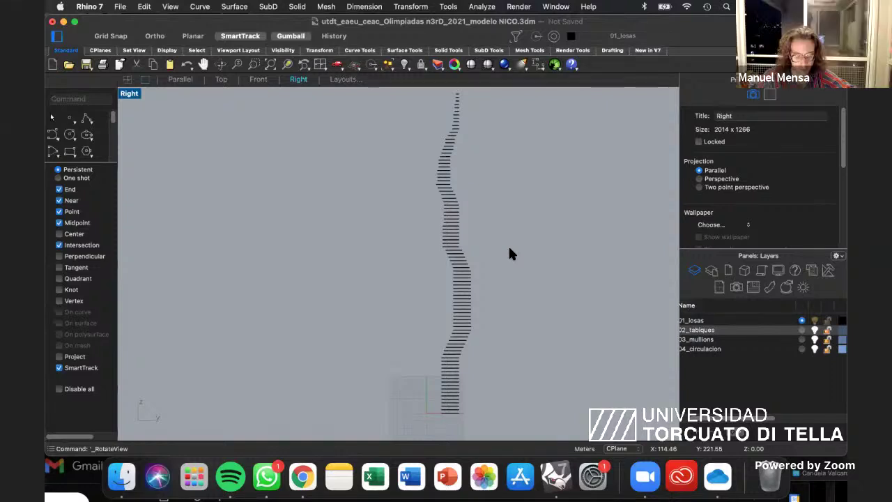
pyautogui.click(180, 79)
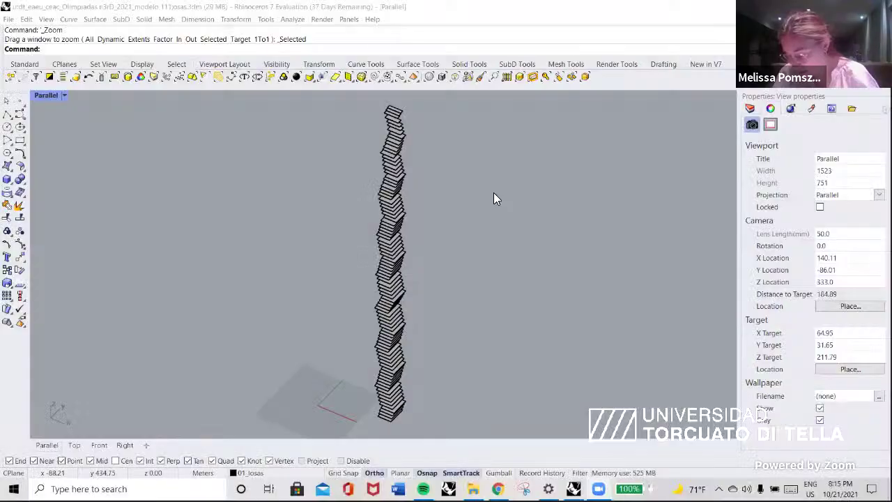
# Run the Turntable rotation on the zigzag tower in the Parallel view and slow its speed for viewing.
pyautogui.click(61, 51)
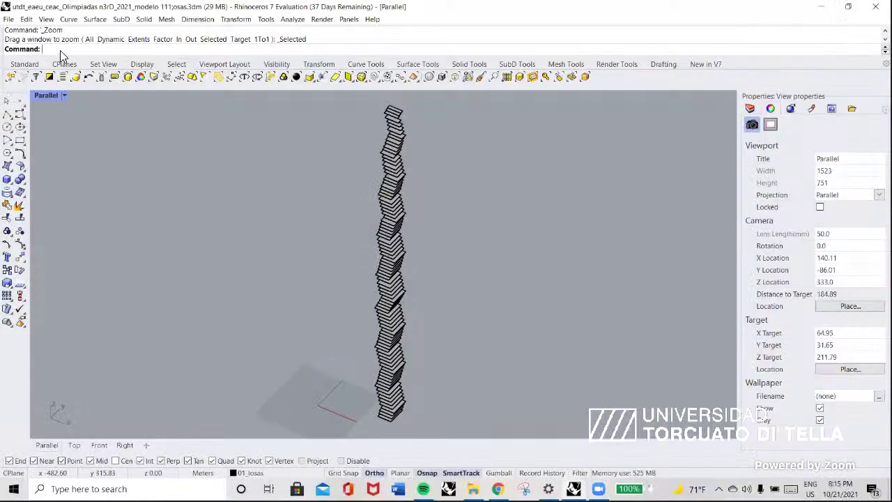
pyautogui.write('TrTr')
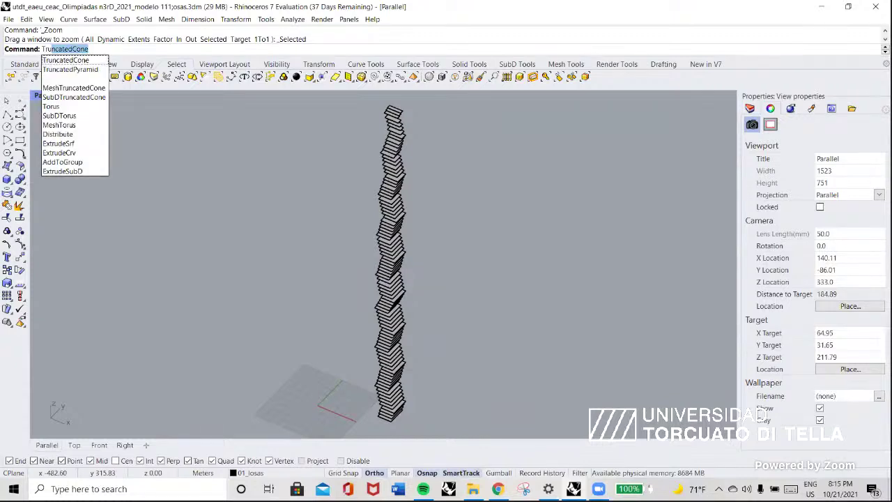
pyautogui.press('BackSpace')
pyautogui.press('BackSpace')
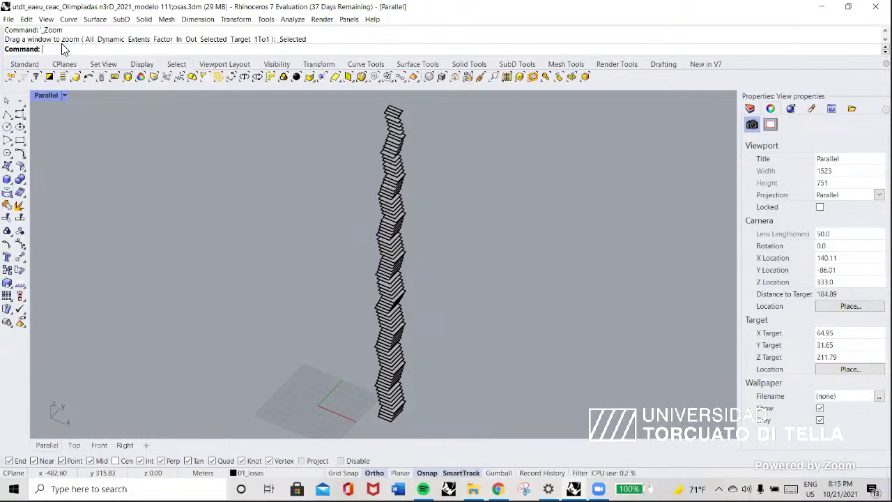
pyautogui.write('Turntable')
pyautogui.press('Return')
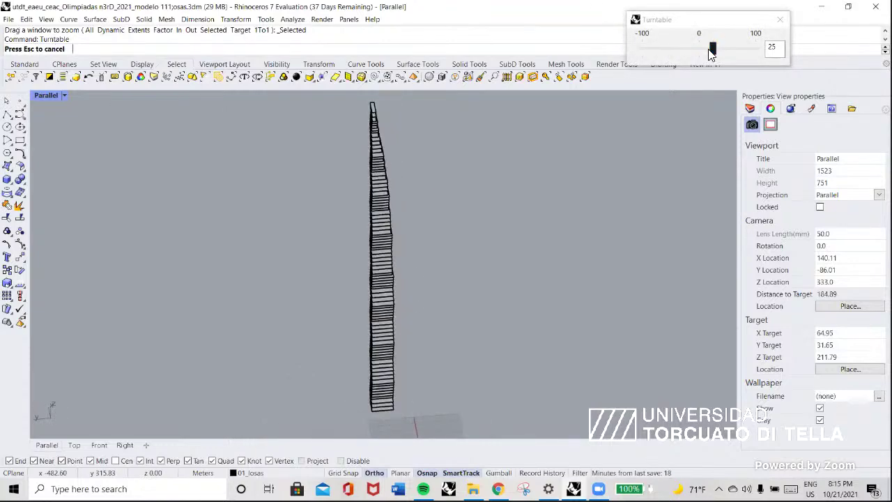
pyautogui.moveTo(711, 49); pyautogui.dragTo(706, 51)
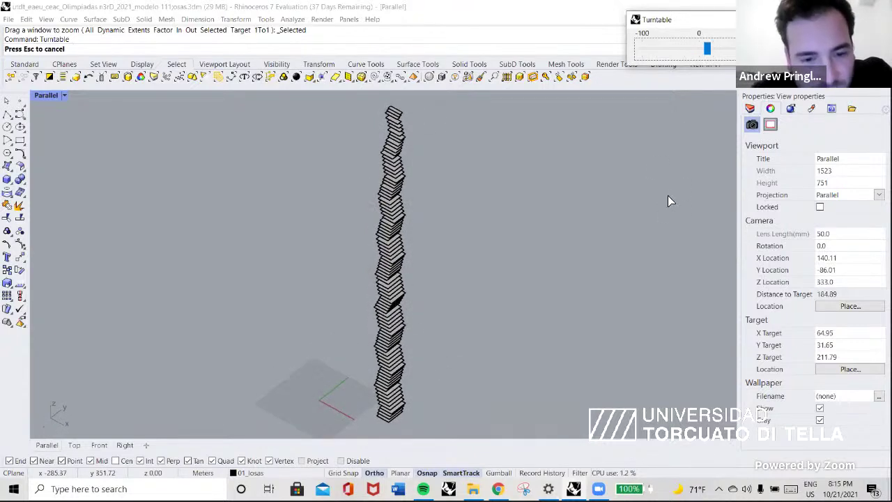
# Compare the zigzag tower's Front and Right profiles, end the turntable rotation and examine the Front view at full height.
pyautogui.click(99, 445)
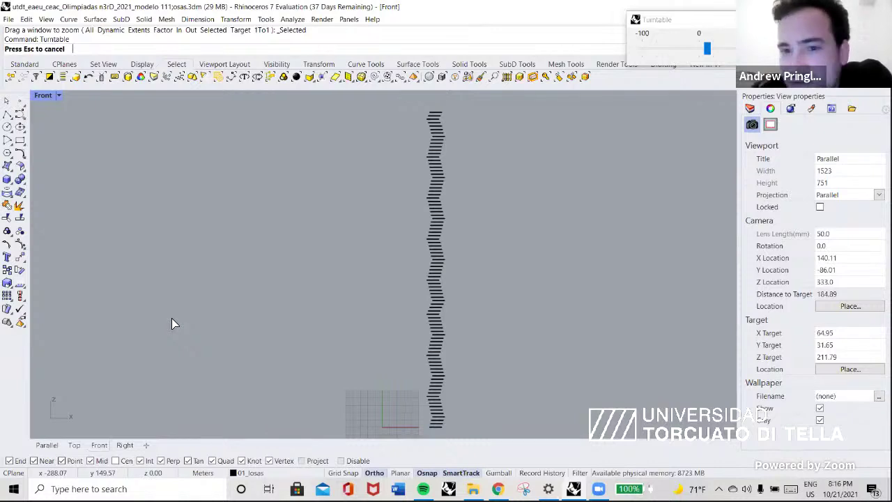
pyautogui.click(125, 445)
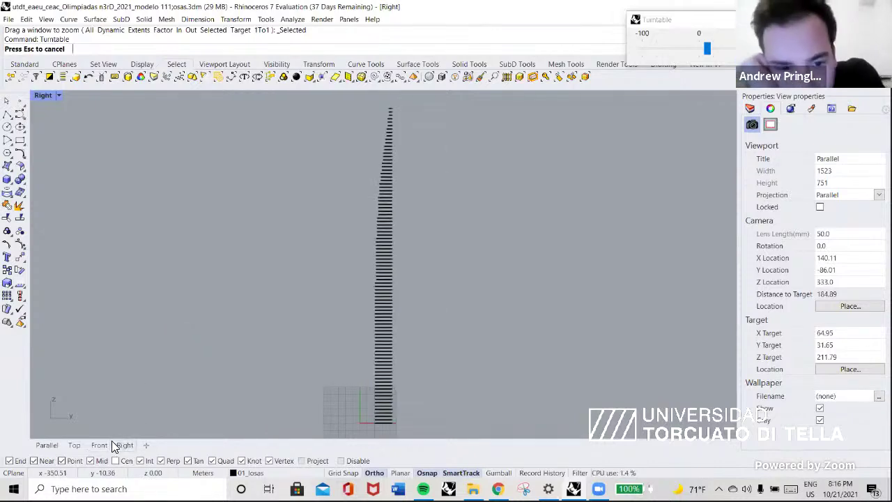
pyautogui.click(103, 445)
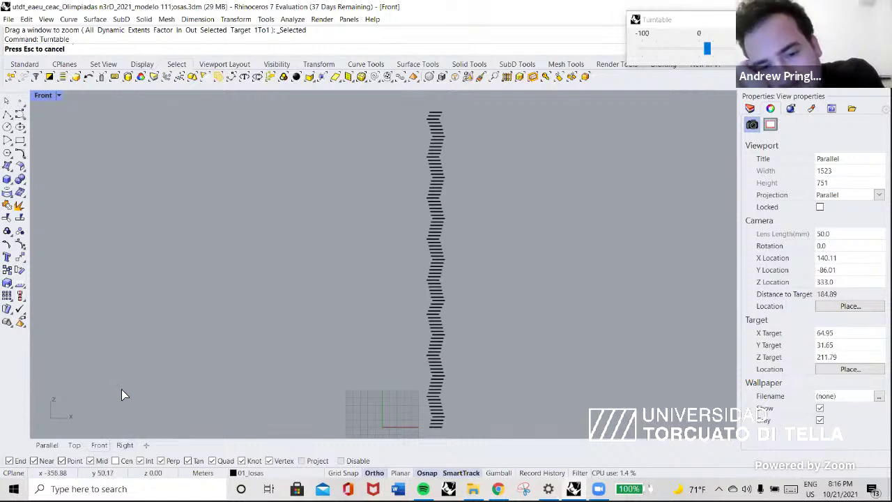
pyautogui.press('Escape')
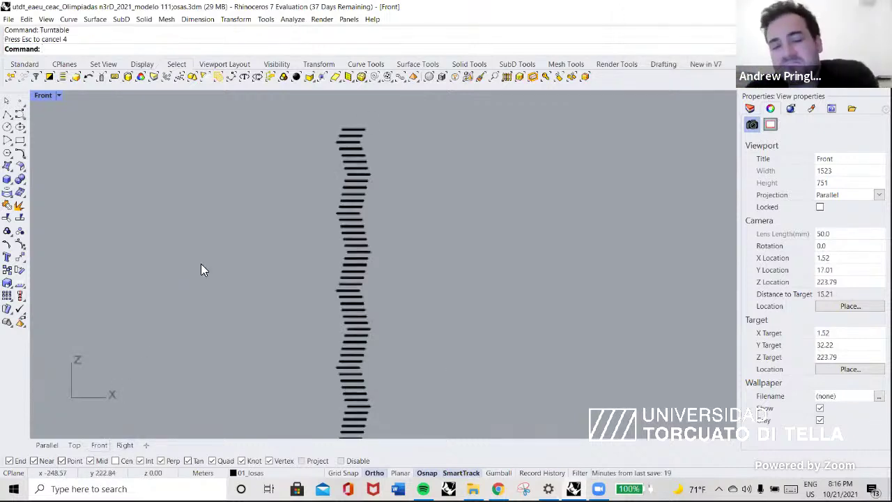
pyautogui.moveTo(343, 268); pyautogui.dragTo(307, 258, button='right')
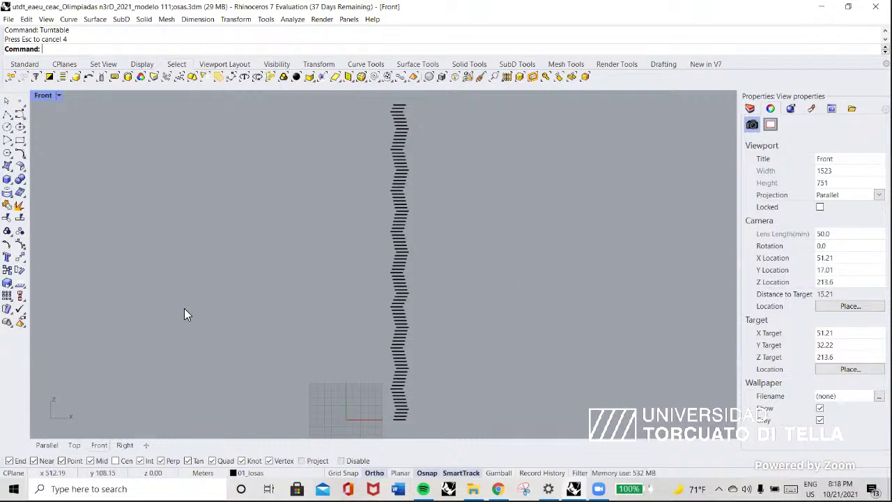
pyautogui.scroll(-2, 184, 308)
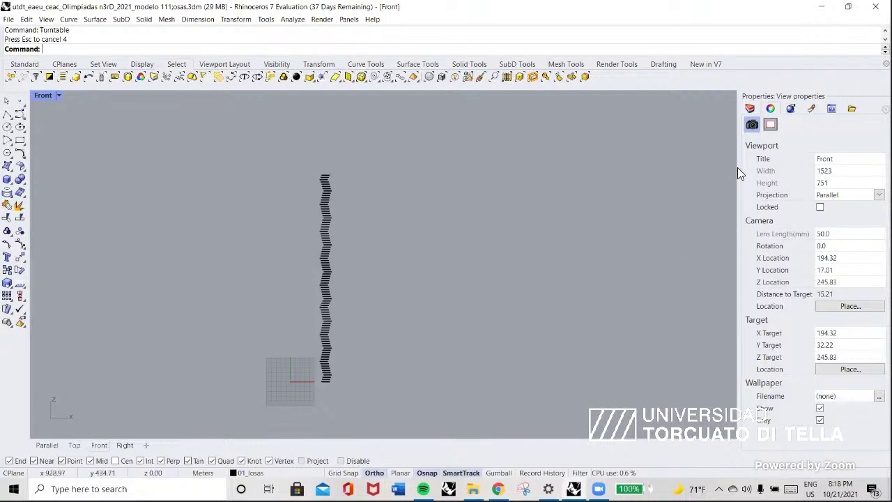
# Select the objects on layer 01_02_tecnicas, set the layer colour to Red and clear the selection.
pyautogui.click(754, 110)
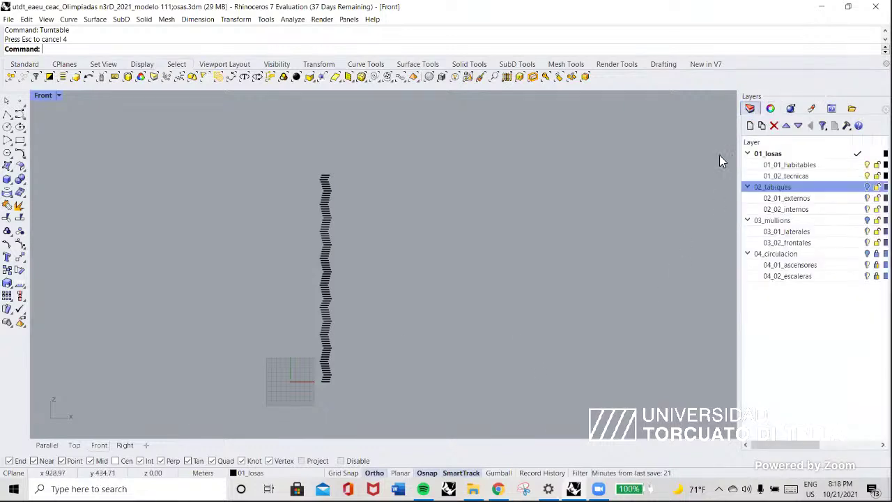
pyautogui.click(793, 176)
pyautogui.rightClick(792, 176)
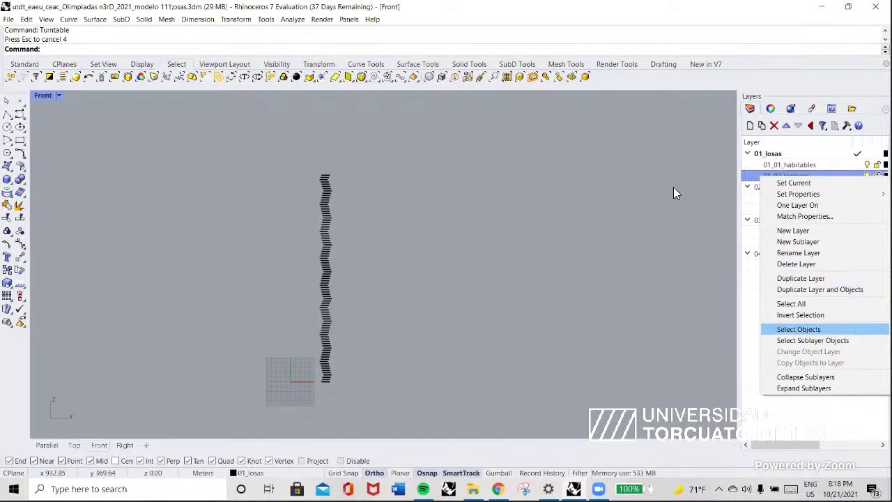
pyautogui.click(798, 329)
pyautogui.click(885, 175)
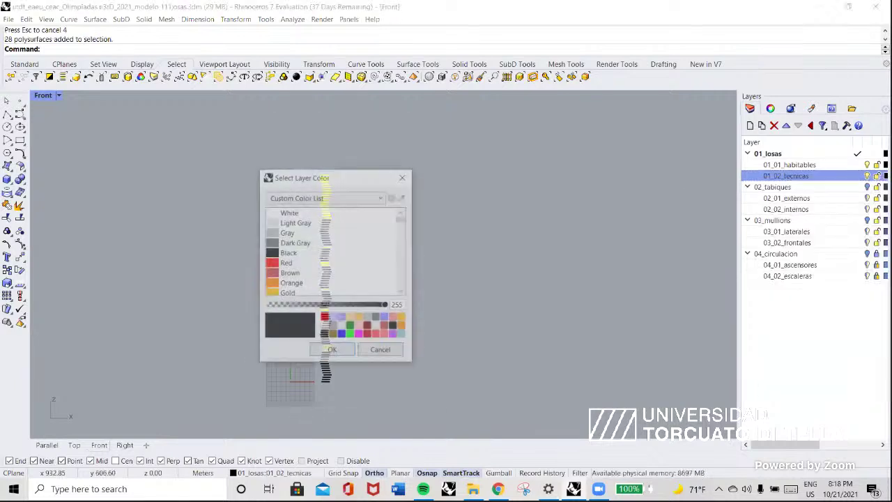
pyautogui.click(291, 264)
pyautogui.click(332, 351)
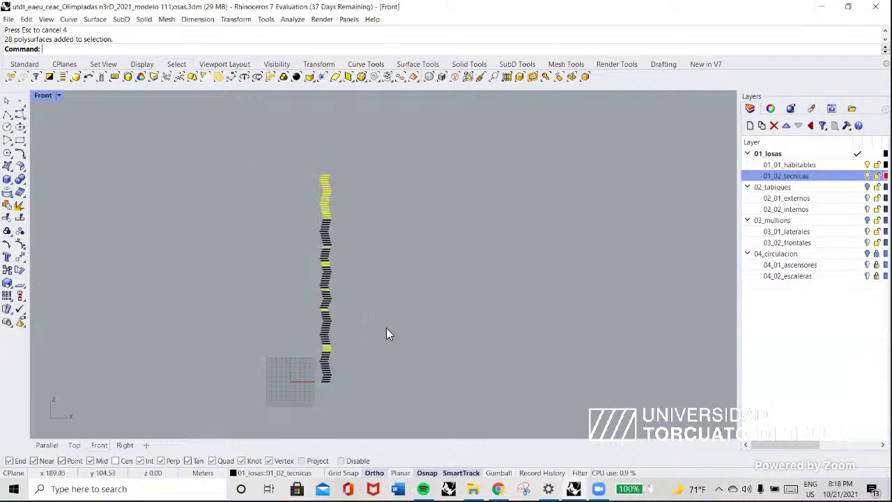
pyautogui.click(382, 343)
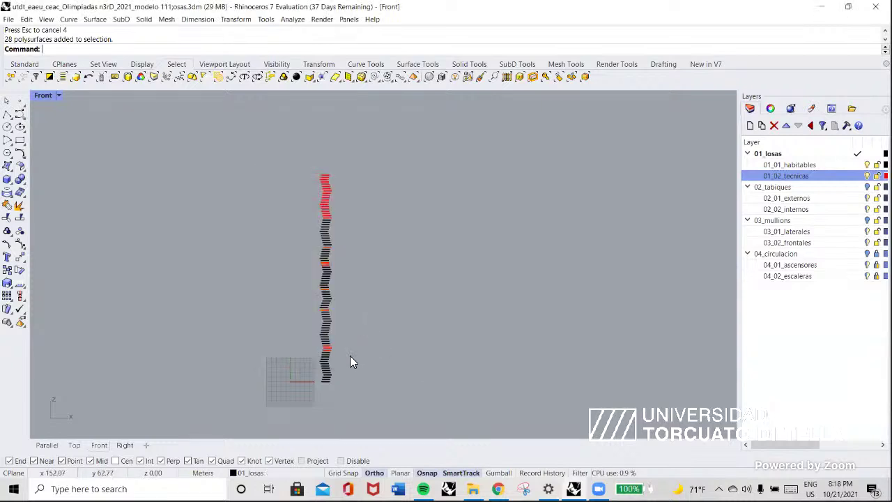
# Examine the distribution of the red technical slabs along the tower in the Parallel view, from overall to close-up.
pyautogui.click(47, 444)
pyautogui.moveTo(342, 302); pyautogui.dragTo(264, 276, button='right')
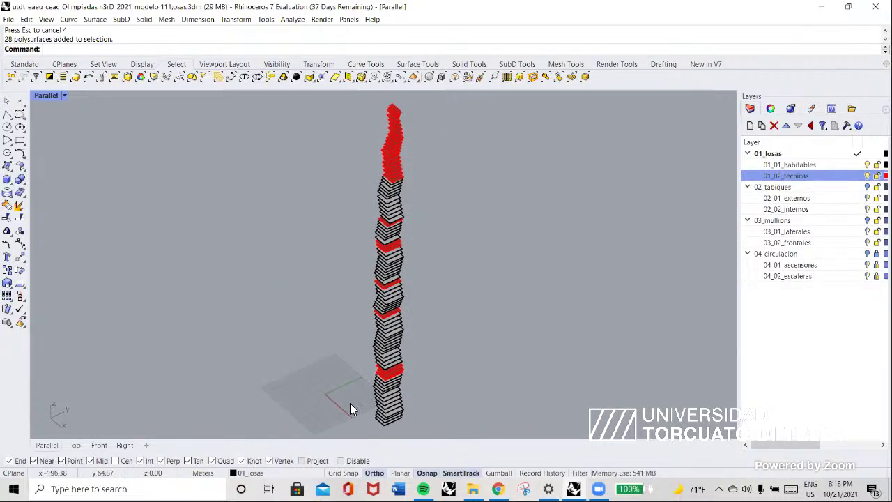
pyautogui.moveTo(349, 403)
pyautogui.keyDown('shift'); pyautogui.mouseDown(button='right')
pyautogui.moveTo(362, 399)
pyautogui.moveTo(355, 393)
pyautogui.mouseUp(button='right'); pyautogui.keyUp('shift')
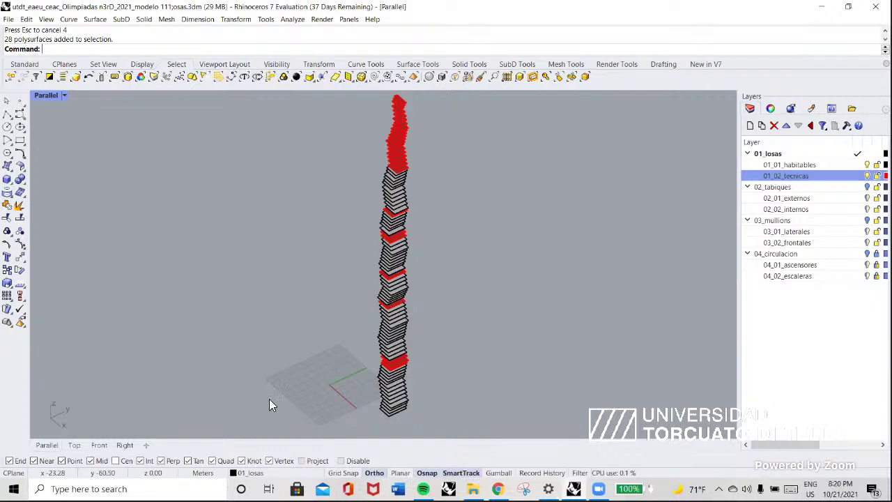
pyautogui.moveTo(312, 340); pyautogui.dragTo(392, 283, button='right')
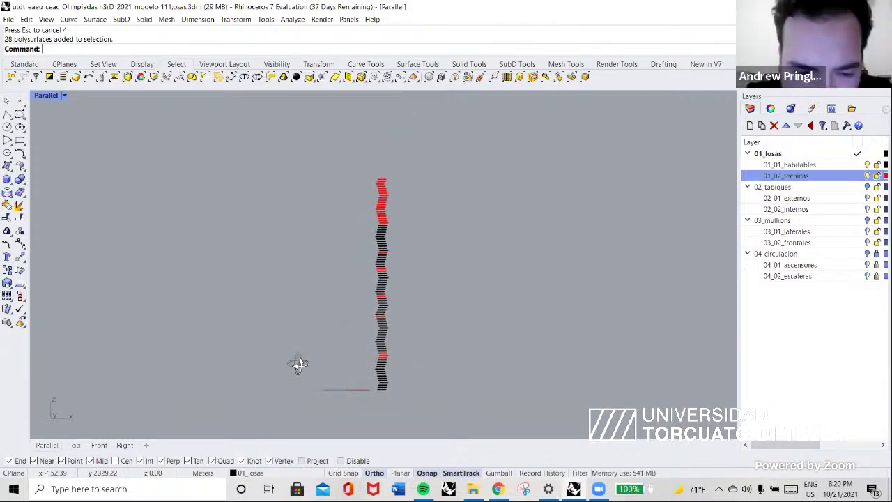
pyautogui.scroll(2, 311, 416)
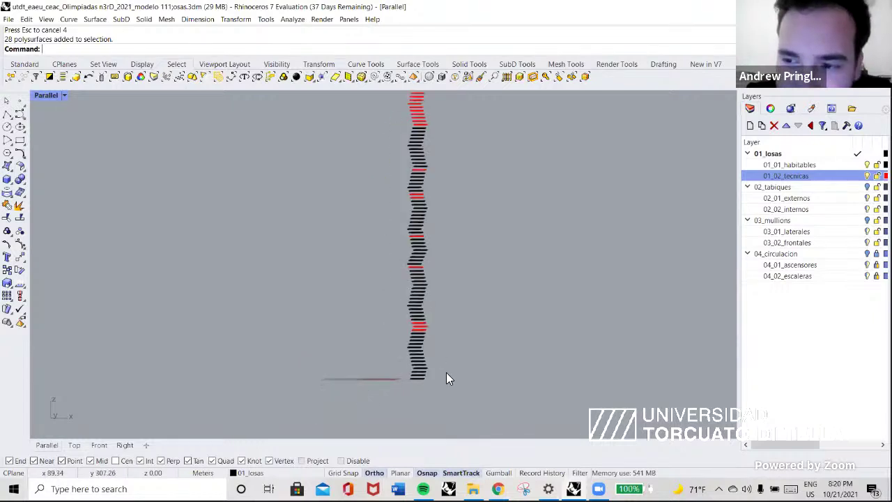
pyautogui.scroll(3, 446, 372)
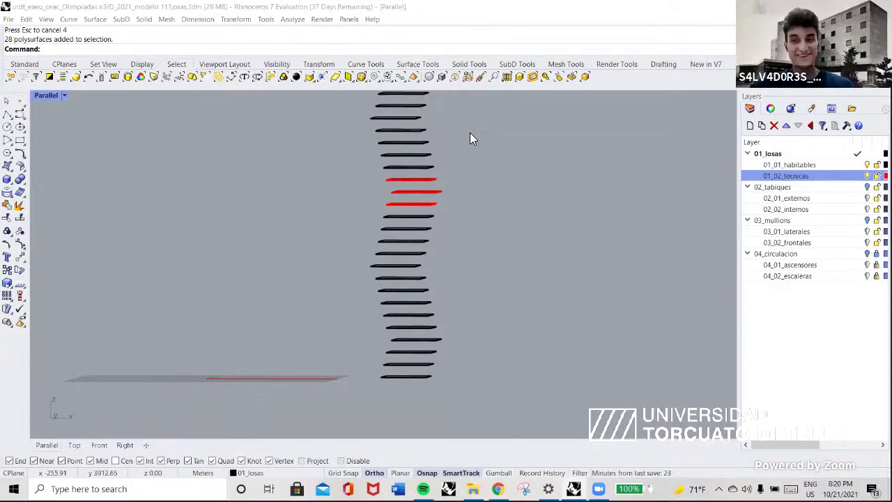
pyautogui.click(383, 249)
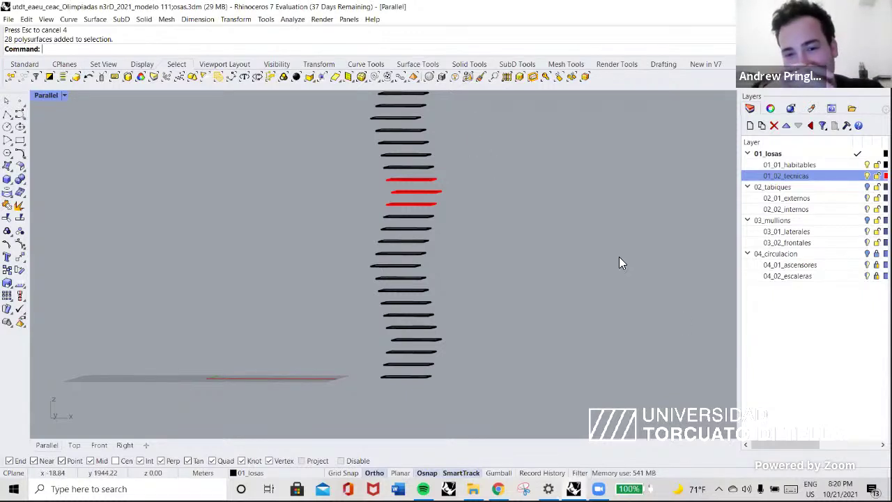
pyautogui.moveTo(621, 263); pyautogui.dragTo(598, 272, button='right')
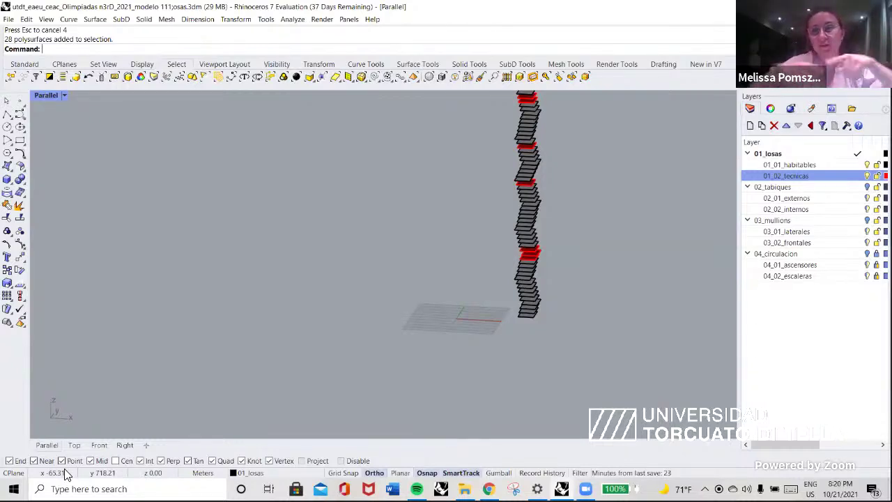
# Show the tower in the Front view and check the red technical slabs against the zigzag profile.
pyautogui.click(98, 446)
pyautogui.scroll(4, 395, 343)
pyautogui.moveTo(395, 342); pyautogui.dragTo(529, 336, button='right')
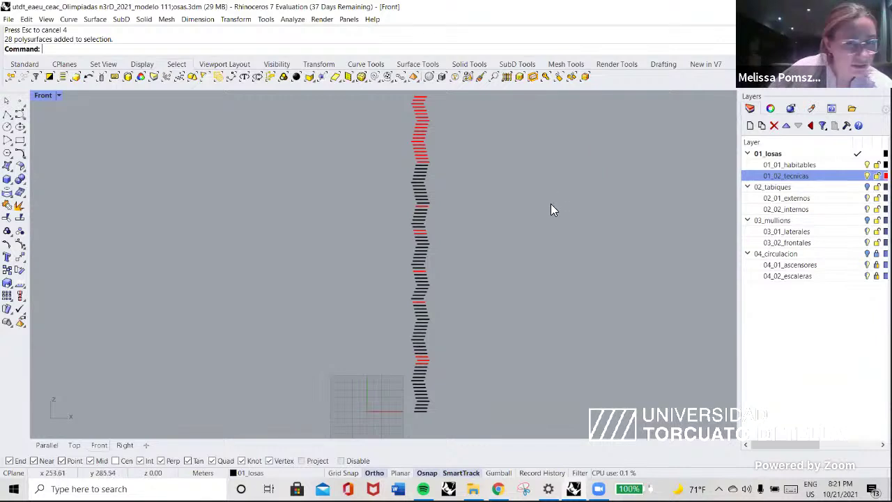
pyautogui.scroll(-2, 550, 204)
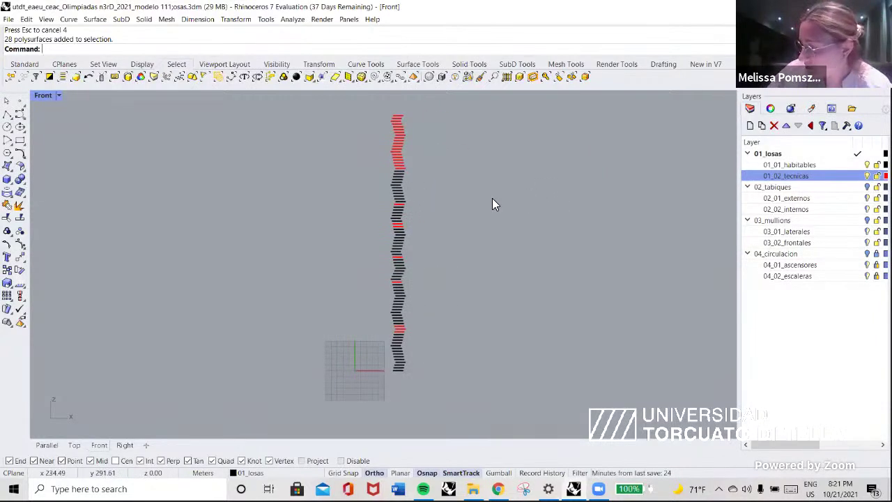
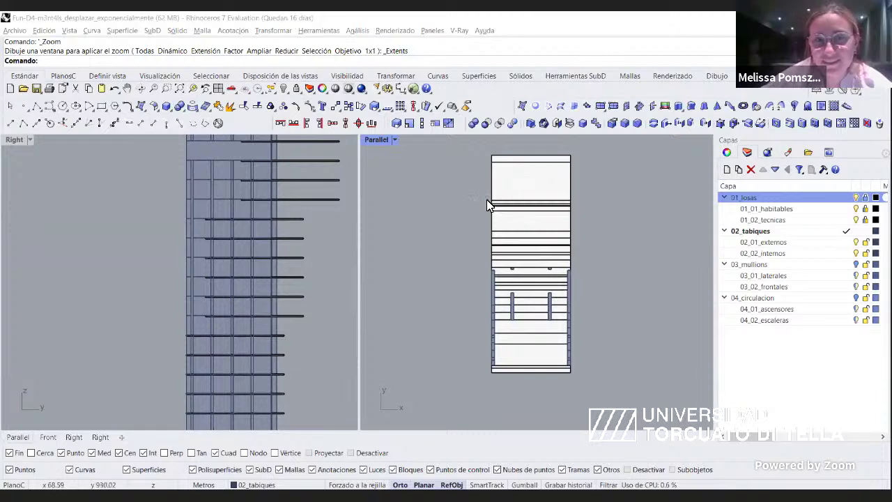
# In the exponentially displaced tower's Parallel view, delete the partition walls along the left half of the slabs.
pyautogui.moveTo(450, 144); pyautogui.dragTo(524, 371)
pyautogui.press('Delete')
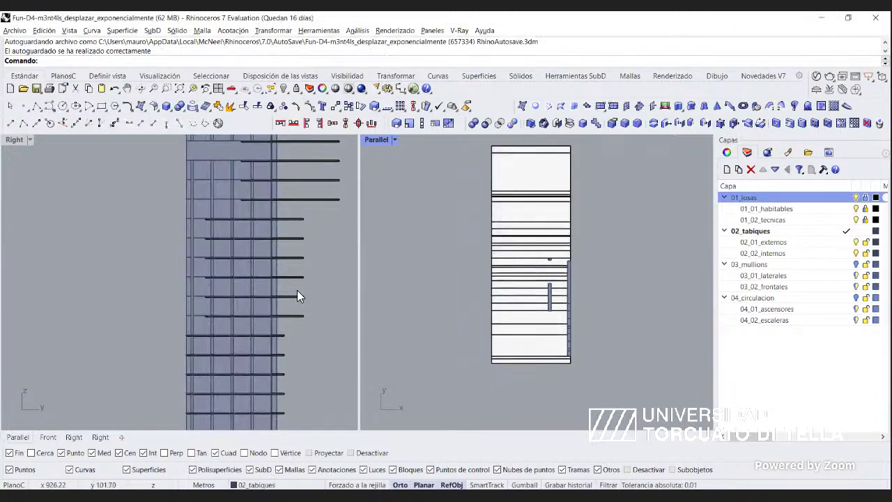
# In the Right view, move the six-storey block of partition walls 6.50 m horizontally to the outer end of its displaced slabs.
pyautogui.scroll(-3, 297, 289)
pyautogui.moveTo(267, 342); pyautogui.dragTo(274, 189, button='right')
pyautogui.scroll(-1, 280, 290)
pyautogui.moveTo(271, 383)
pyautogui.mouseDown(button='right')
pyautogui.moveTo(280, 289)
pyautogui.moveTo(266, 383)
pyautogui.mouseUp(button='right')
pyautogui.scroll(-5, 280, 289)
pyautogui.scroll(7, 268, 265)
pyautogui.moveTo(278, 225); pyautogui.dragTo(323, 338, button='right')
pyautogui.scroll(7, 288, 280)
pyautogui.scroll(-4, 322, 338)
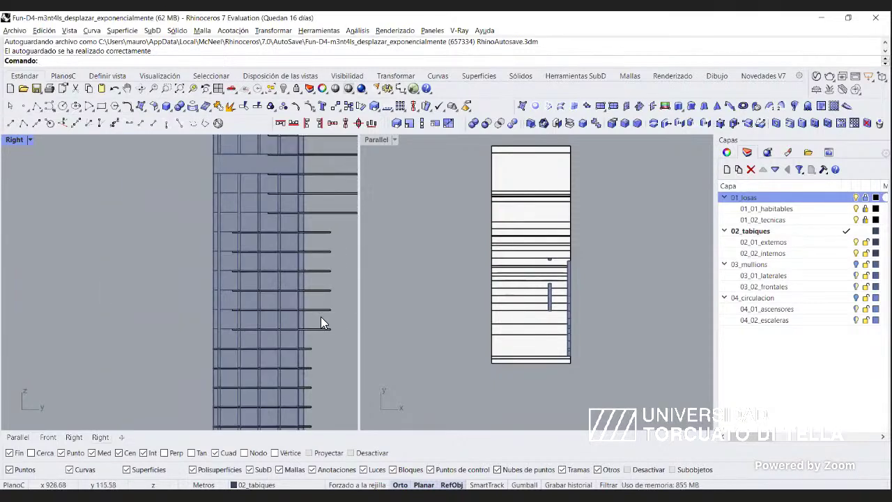
pyautogui.moveTo(342, 315); pyautogui.dragTo(179, 248)
pyautogui.write('Mover')
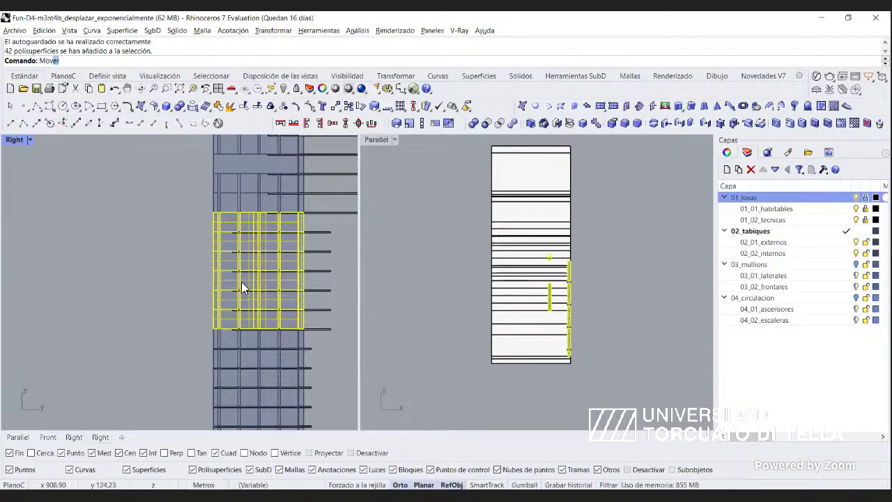
pyautogui.press('Return')
pyautogui.scroll(2, 272, 334)
pyautogui.scroll(14, 307, 327)
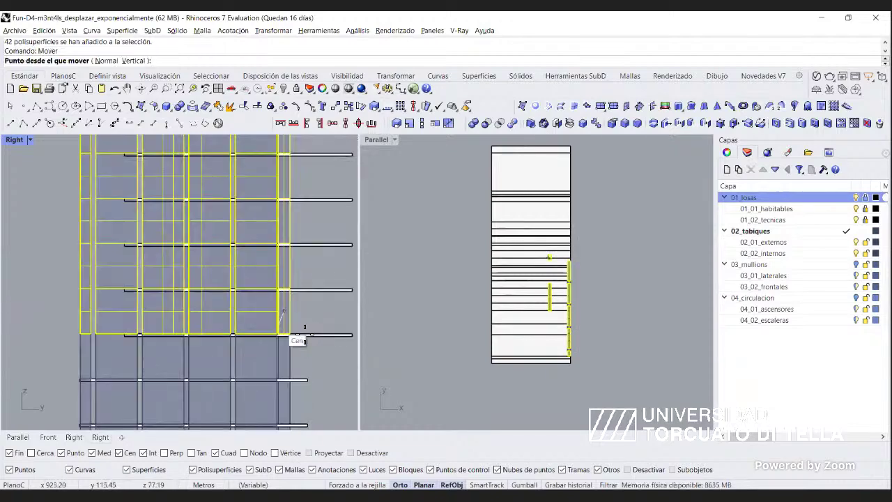
pyautogui.click(301, 332)
pyautogui.moveTo(321, 314); pyautogui.dragTo(174, 301, button='right')
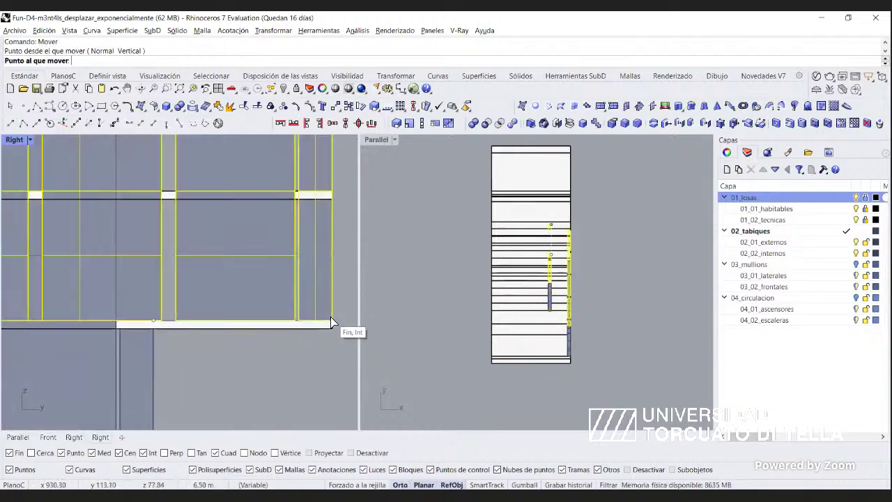
pyautogui.click(333, 323)
# Move the next block of partition walls up the tower horizontally to the outer end of its displaced slabs.
pyautogui.scroll(-8, 222, 341)
pyautogui.scroll(12, 238, 307)
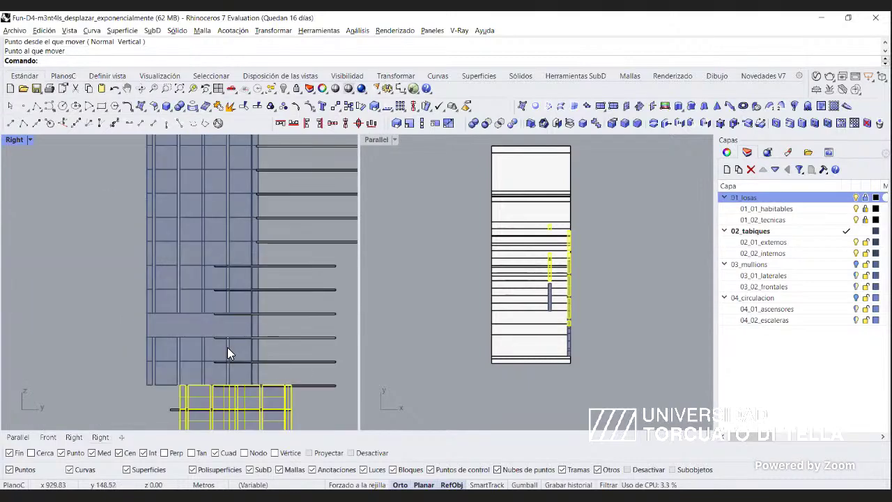
pyautogui.scroll(-6, 228, 347)
pyautogui.moveTo(200, 306); pyautogui.dragTo(174, 301, button='right')
pyautogui.moveTo(277, 362); pyautogui.dragTo(127, 293)
pyautogui.scroll(3, 213, 359)
pyautogui.scroll(16, 203, 358)
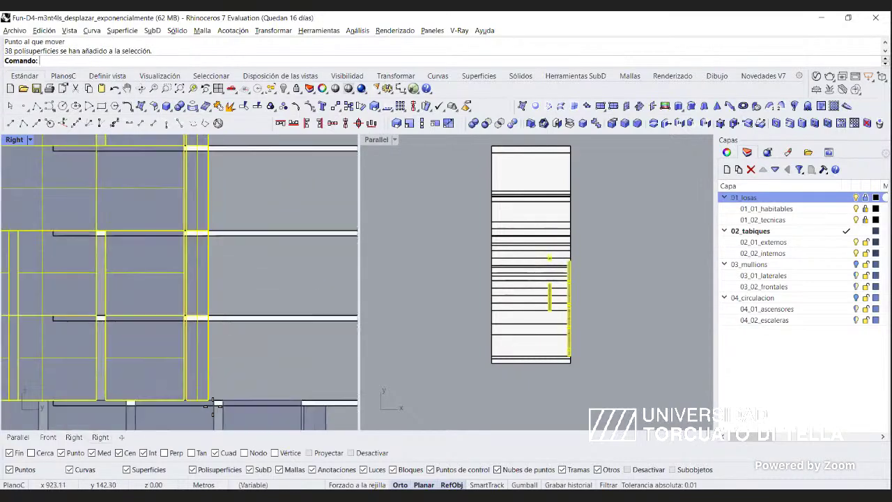
pyautogui.rightClick(199, 387)
pyautogui.click(209, 403)
pyautogui.scroll(-4, 293, 366)
pyautogui.scroll(-2, 213, 353)
pyautogui.moveTo(346, 371); pyautogui.dragTo(265, 360, button='right')
pyautogui.keyDown('shift'); pyautogui.click(274, 262); pyautogui.keyUp('shift')
pyautogui.scroll(-14, 258, 334)
pyautogui.scroll(5, 212, 354)
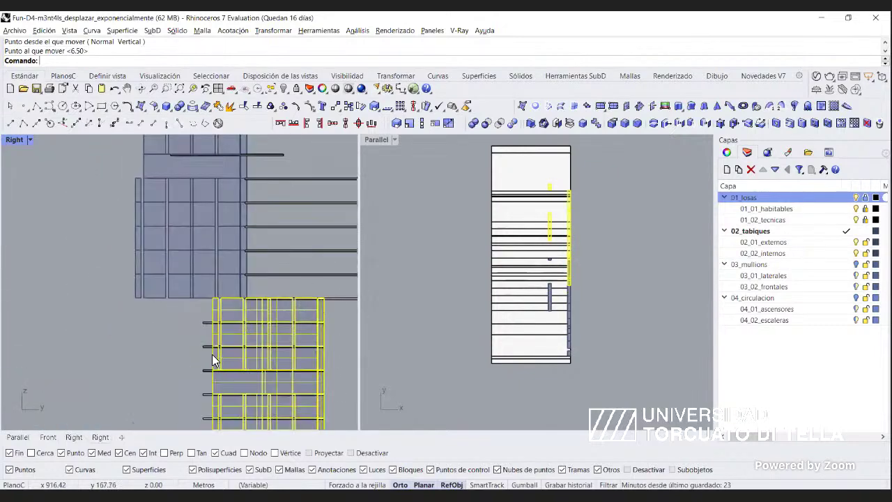
# In the Right view, move the next six-storey block of partition walls 23.41 m horizontally to the outer end of its displaced slabs.
pyautogui.scroll(-4, 247, 356)
pyautogui.press('Escape')
pyautogui.moveTo(289, 354); pyautogui.dragTo(178, 333)
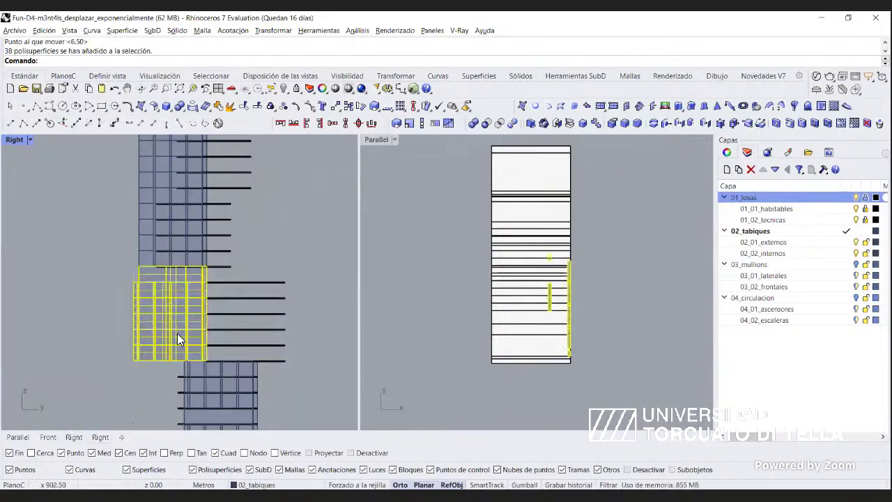
pyautogui.rightClick(244, 339)
pyautogui.scroll(12, 209, 359)
pyautogui.click(207, 360)
pyautogui.moveTo(222, 323); pyautogui.dragTo(202, 333, button='right')
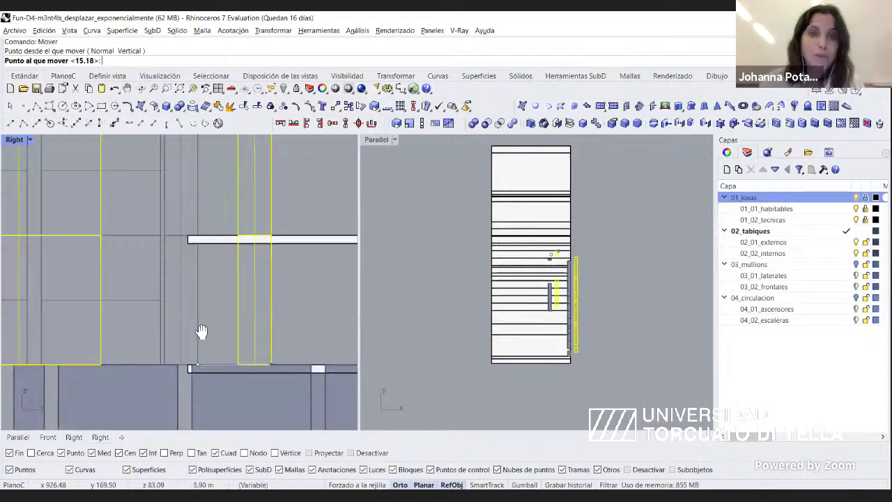
pyautogui.scroll(-7, 272, 324)
pyautogui.moveTo(273, 325); pyautogui.dragTo(204, 321, button='right')
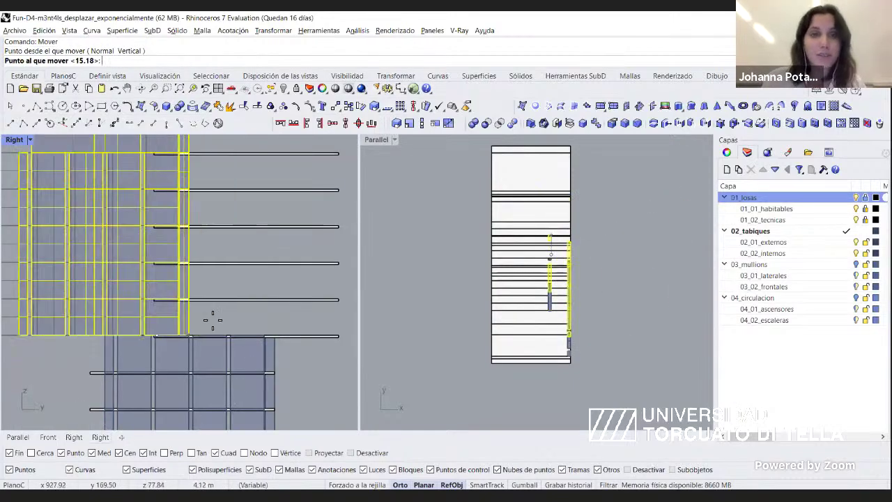
pyautogui.click(339, 332)
pyautogui.scroll(-5, 258, 307)
# Move the five-storey block of partition walls above it 7.20 m horizontally to the outer end of its slabs.
pyautogui.scroll(4, 230, 285)
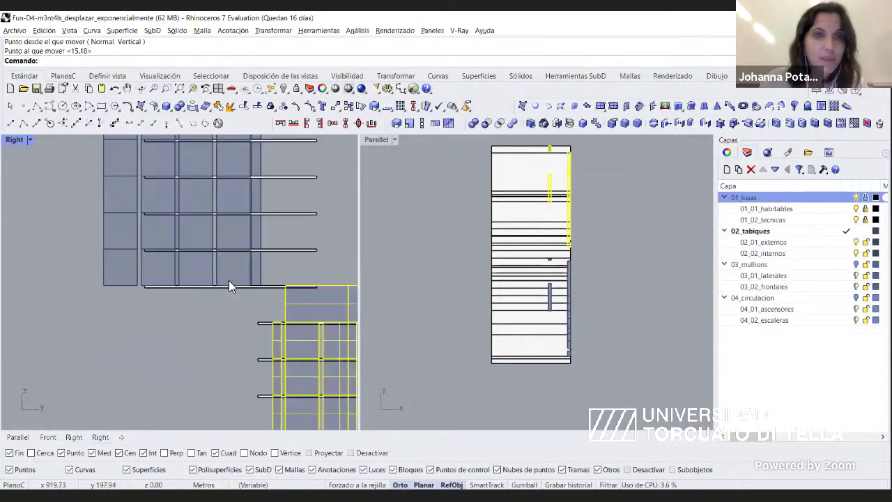
pyautogui.scroll(-2, 230, 285)
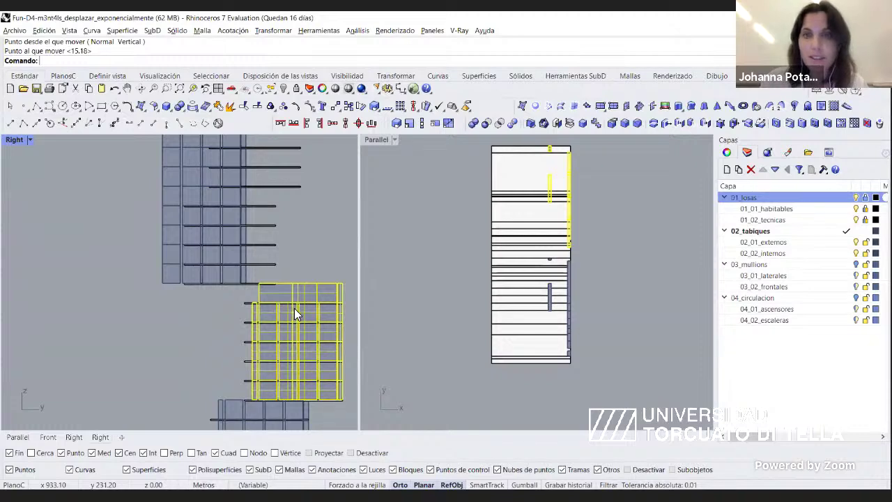
pyautogui.scroll(2, 294, 308)
pyautogui.moveTo(247, 268); pyautogui.dragTo(294, 308, button='right')
pyautogui.moveTo(295, 308); pyautogui.dragTo(151, 206)
pyautogui.scroll(2, 292, 310)
pyautogui.scroll(5, 294, 308)
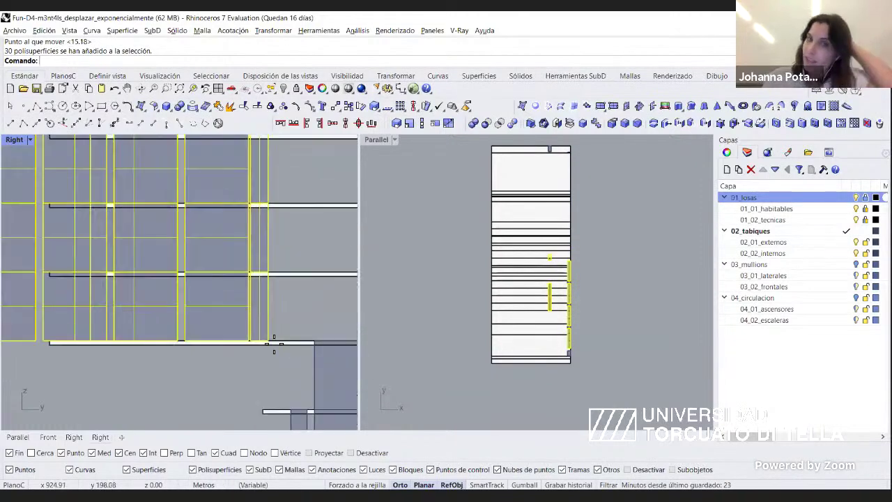
pyautogui.rightClick(273, 342)
pyautogui.click(268, 340)
pyautogui.press('F8')
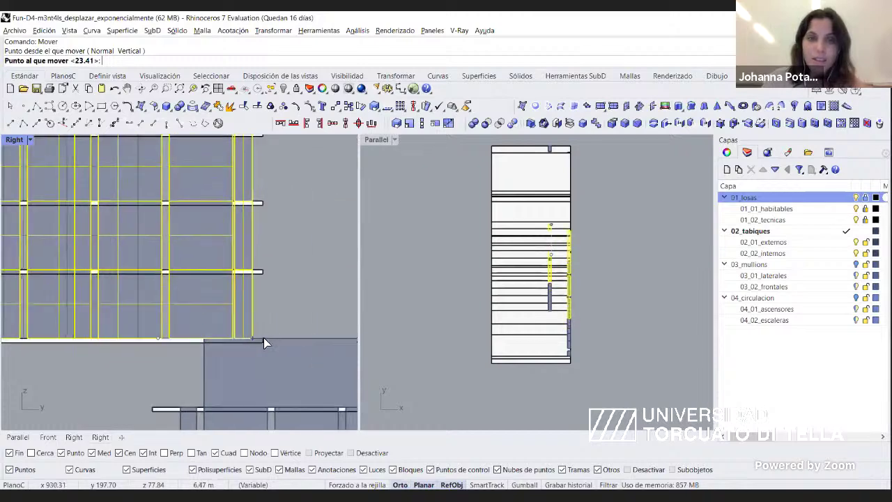
pyautogui.scroll(-3, 240, 326)
pyautogui.click(239, 326)
# Move the next five-storey block of partition walls 13.24 m horizontally so its outer corner meets the slab ends.
pyautogui.scroll(-2, 273, 302)
pyautogui.moveTo(273, 303); pyautogui.dragTo(127, 194)
pyautogui.scroll(2, 231, 279)
pyautogui.moveTo(270, 323); pyautogui.dragTo(287, 370, button='right')
pyautogui.scroll(6, 287, 370)
pyautogui.scroll(9, 287, 369)
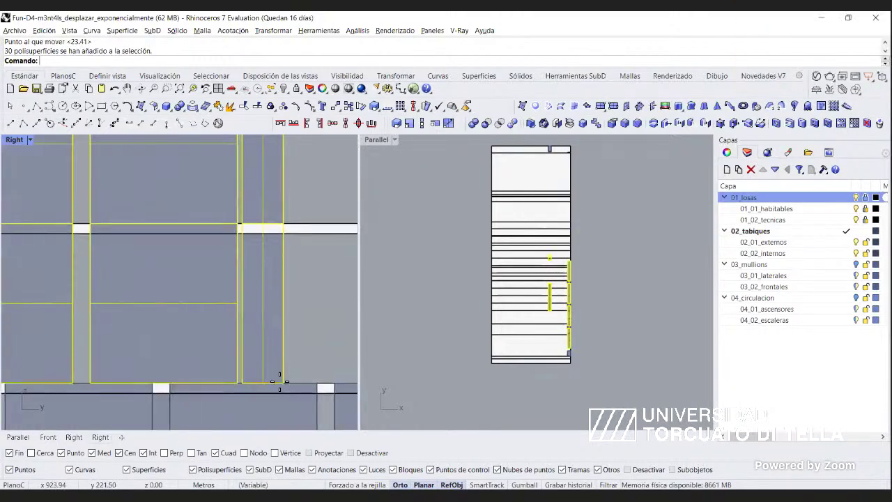
pyautogui.rightClick(282, 377)
pyautogui.click(283, 382)
pyautogui.press('F8')
pyautogui.moveTo(202, 342); pyautogui.dragTo(261, 343, button='right')
pyautogui.scroll(-7, 262, 342)
pyautogui.keyDown('shift'); pyautogui.moveTo(353, 344); pyautogui.dragTo(216, 338, button='right'); pyautogui.keyUp('shift')
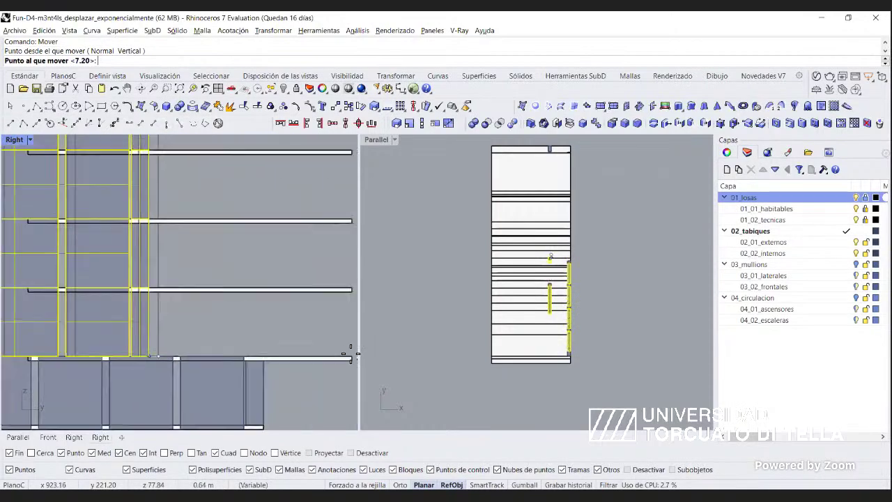
pyautogui.keyDown('shift'); pyautogui.click(349, 354); pyautogui.keyUp('shift')
# Move the three-storey block of partition walls above 21.91 m horizontally to the outer end of its displaced slabs.
pyautogui.scroll(-8, 252, 314)
pyautogui.moveTo(251, 312); pyautogui.dragTo(291, 408, button='right')
pyautogui.scroll(6, 291, 305)
pyautogui.scroll(-6, 291, 305)
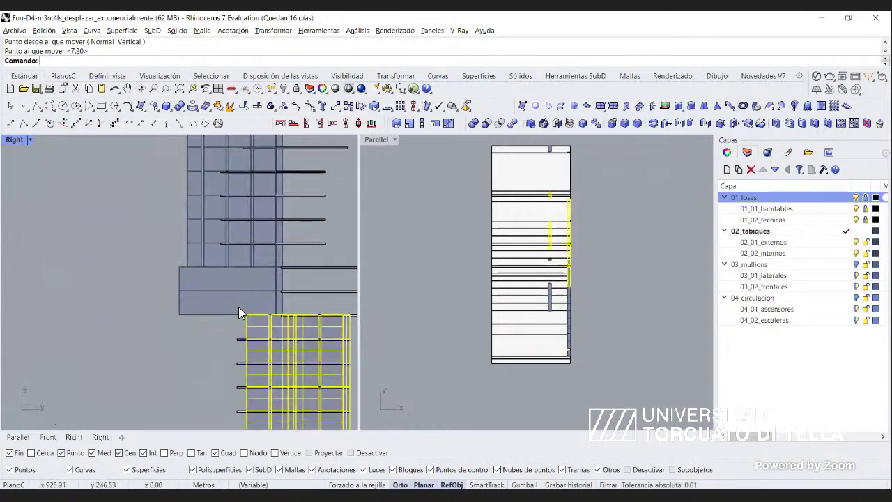
pyautogui.moveTo(238, 306); pyautogui.dragTo(184, 311, button='right')
pyautogui.moveTo(232, 309); pyautogui.dragTo(114, 280)
pyautogui.moveTo(246, 310); pyautogui.dragTo(120, 258)
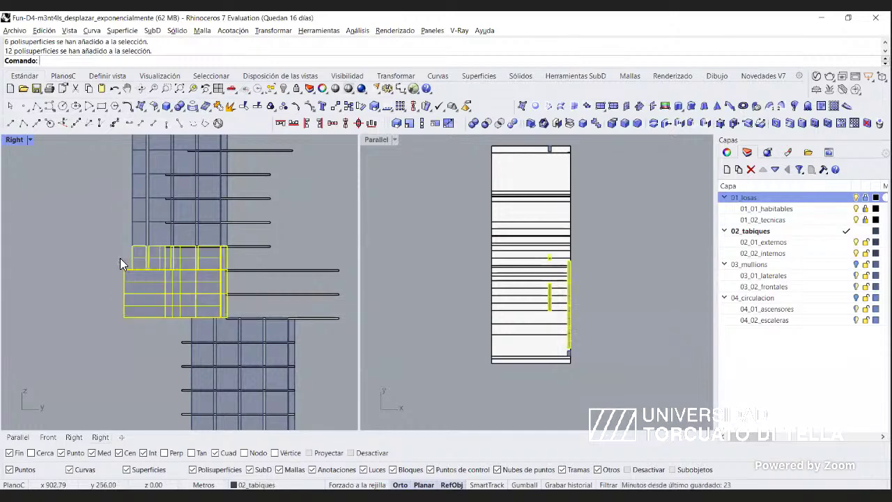
pyautogui.scroll(10, 228, 314)
pyautogui.rightClick(231, 324)
pyautogui.click(229, 322)
pyautogui.moveTo(279, 318); pyautogui.dragTo(274, 316, button='right')
pyautogui.scroll(-3, 274, 316)
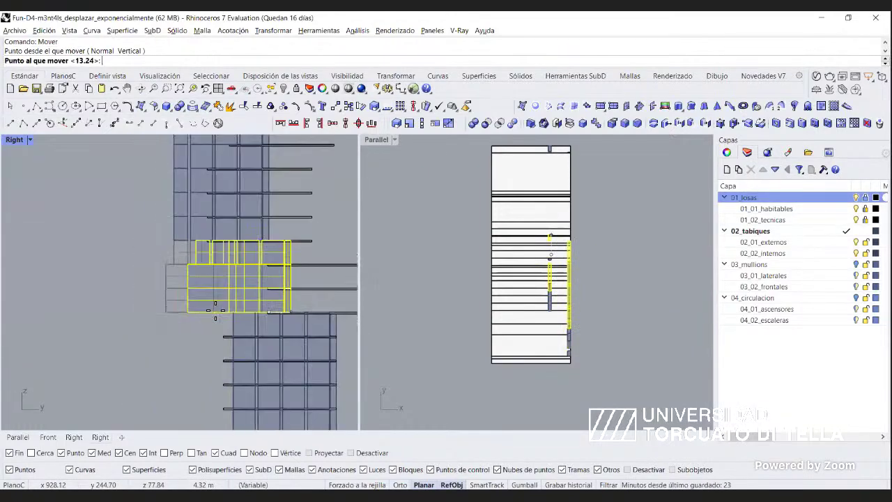
pyautogui.click(208, 311)
pyautogui.scroll(-8, 230, 343)
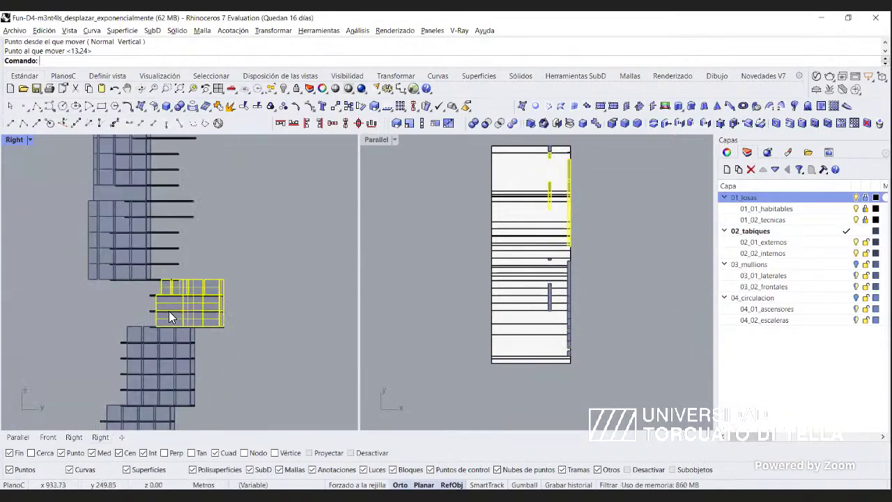
# Move the following four-storey block of partition walls 8.46 m horizontally to the outer end of its slabs.
pyautogui.moveTo(168, 311); pyautogui.dragTo(310, 355, button='right')
pyautogui.scroll(12, 291, 318)
pyautogui.click(77, 161)
pyautogui.scroll(-4, 129, 174)
pyautogui.moveTo(129, 174); pyautogui.dragTo(200, 268, button='right')
pyautogui.scroll(-6, 199, 269)
pyautogui.press('Escape')
pyautogui.scroll(4, 239, 303)
pyautogui.moveTo(115, 210); pyautogui.dragTo(264, 354)
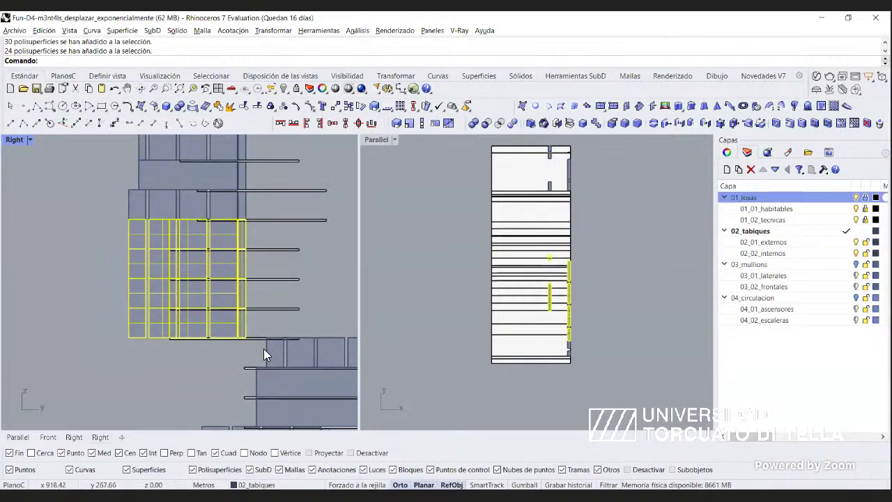
pyautogui.scroll(10, 245, 335)
pyautogui.rightClick(273, 368)
pyautogui.click(270, 367)
pyautogui.moveTo(325, 342); pyautogui.dragTo(215, 342, button='right')
pyautogui.scroll(-10, 275, 342)
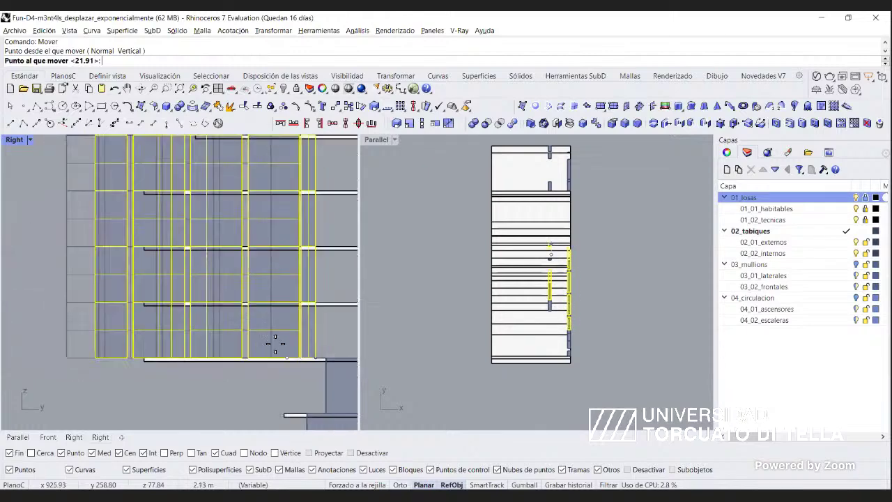
pyautogui.scroll(6, 262, 347)
pyautogui.click(238, 352)
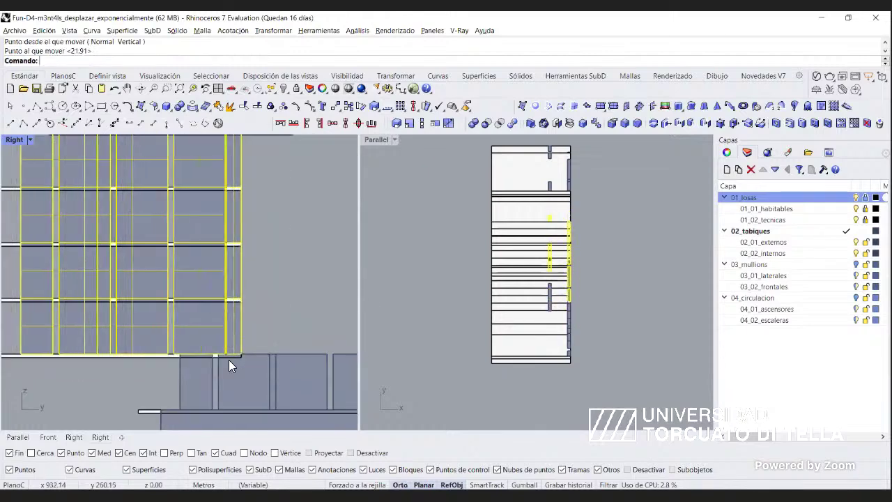
# Move the two-storey block of partition walls above 12.80 m horizontally to the outer end of its displaced slabs.
pyautogui.scroll(-8, 228, 314)
pyautogui.scroll(8, 182, 214)
pyautogui.scroll(-3, 217, 326)
pyautogui.press('Escape')
pyautogui.moveTo(293, 342); pyautogui.dragTo(131, 307)
pyautogui.scroll(10, 287, 342)
pyautogui.rightClick(256, 375)
pyautogui.click(255, 372)
pyautogui.moveTo(300, 342); pyautogui.dragTo(148, 330, button='right')
pyautogui.scroll(-10, 245, 331)
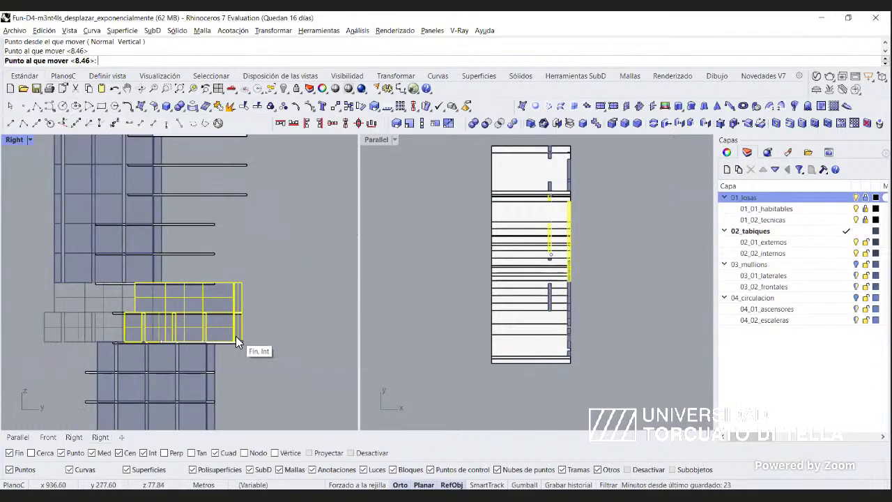
pyautogui.click(236, 336)
# Move the next three-storey block of partition walls 8.46 m horizontally to align with its slab ends.
pyautogui.moveTo(145, 282); pyautogui.dragTo(236, 368, button='right')
pyautogui.moveTo(234, 360); pyautogui.dragTo(72, 281)
pyautogui.scroll(8, 243, 365)
pyautogui.rightClick(243, 364)
pyautogui.moveTo(223, 361); pyautogui.dragTo(287, 344, button='right')
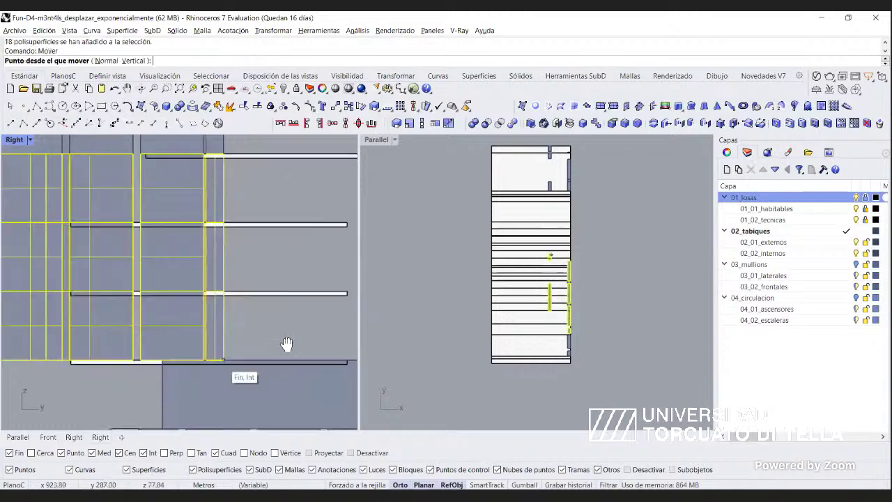
pyautogui.click(286, 344)
pyautogui.scroll(-2, 259, 357)
pyautogui.click(243, 332)
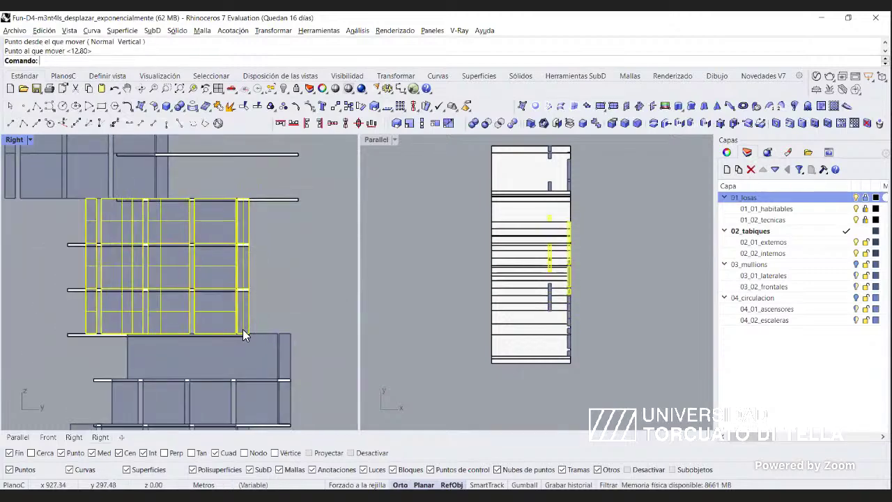
pyautogui.scroll(-6, 244, 330)
# Move the three-storey block of partition walls above 13.60 m horizontally to the outer end of its displaced slabs.
pyautogui.moveTo(258, 344); pyautogui.dragTo(313, 258, button='right')
pyautogui.moveTo(258, 340); pyautogui.dragTo(134, 293)
pyautogui.scroll(10, 237, 342)
pyautogui.moveTo(237, 343); pyautogui.dragTo(206, 341, button='right')
pyautogui.rightClick(205, 340)
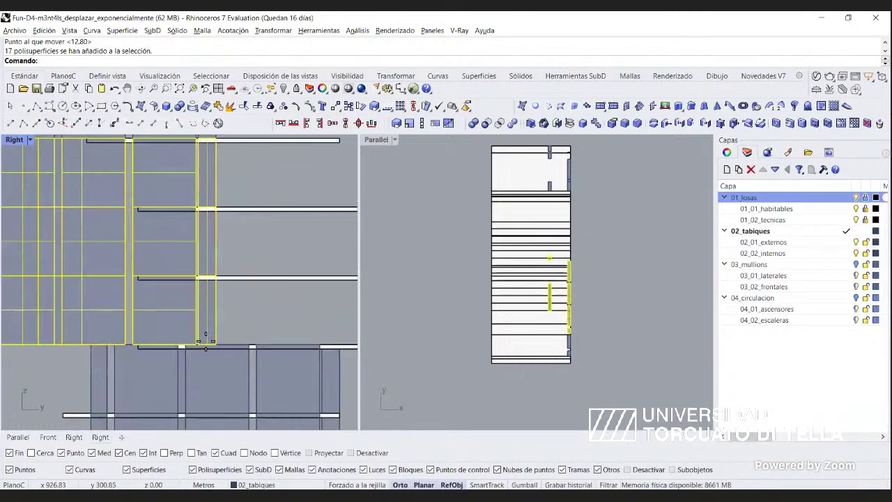
pyautogui.press('Return')
pyautogui.click(206, 342)
pyautogui.scroll(-2, 258, 333)
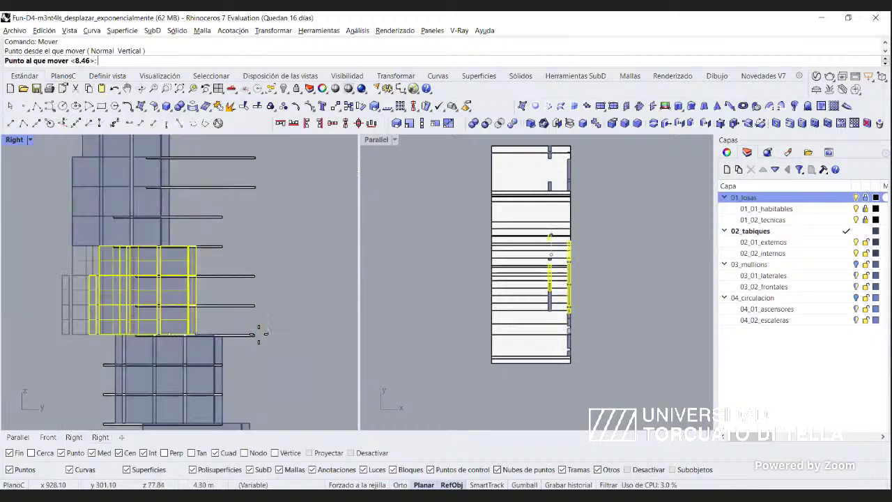
pyautogui.click(252, 334)
# Move the next two-storey block of partition walls 8.46 m horizontally to the outer end of its slabs.
pyautogui.moveTo(251, 333); pyautogui.dragTo(325, 428, button='right')
pyautogui.moveTo(255, 333); pyautogui.dragTo(109, 296)
pyautogui.scroll(10, 252, 362)
pyautogui.rightClick(233, 296)
pyautogui.click(189, 303)
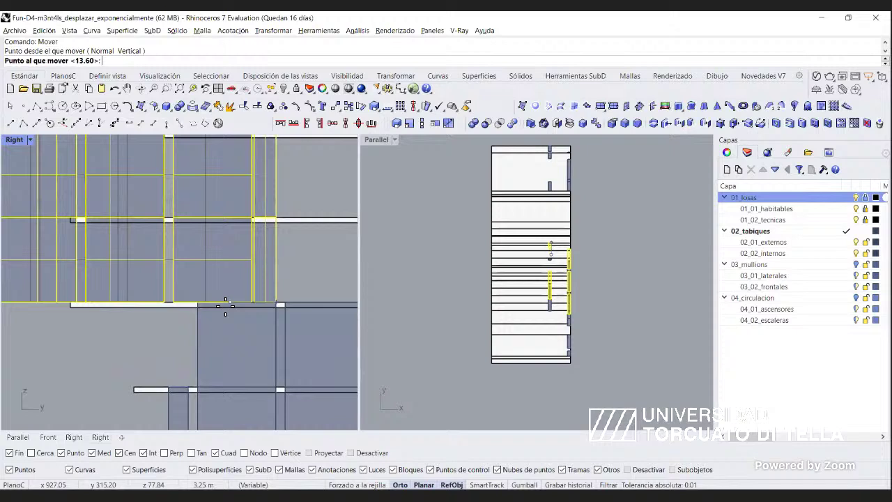
pyautogui.scroll(-8, 254, 306)
pyautogui.click(262, 301)
pyautogui.scroll(6, 259, 302)
pyautogui.scroll(-8, 246, 330)
pyautogui.moveTo(192, 292); pyautogui.dragTo(237, 359, button='right')
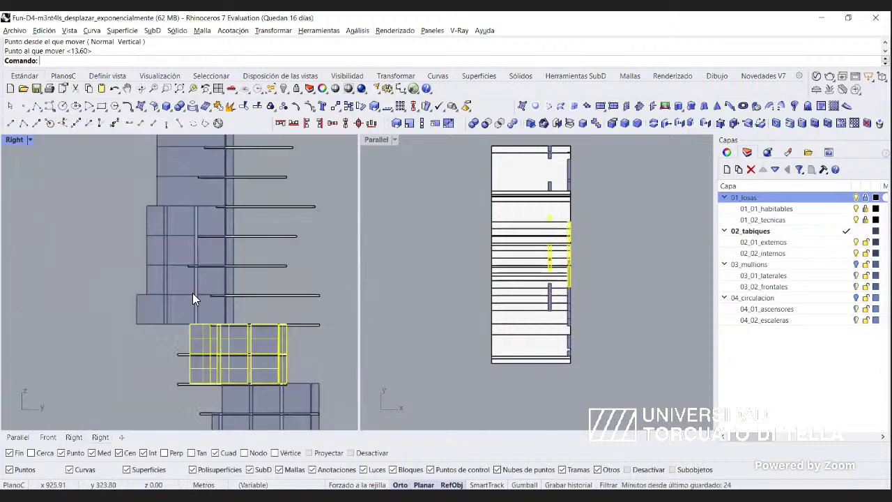
# Move the following two-storey block of partition walls 13.68 m horizontally so its outer corner meets the slab ends.
pyautogui.scroll(2, 234, 318)
pyautogui.moveTo(236, 312); pyautogui.dragTo(92, 276)
pyautogui.scroll(10, 212, 323)
pyautogui.rightClick(271, 325)
pyautogui.click(272, 327)
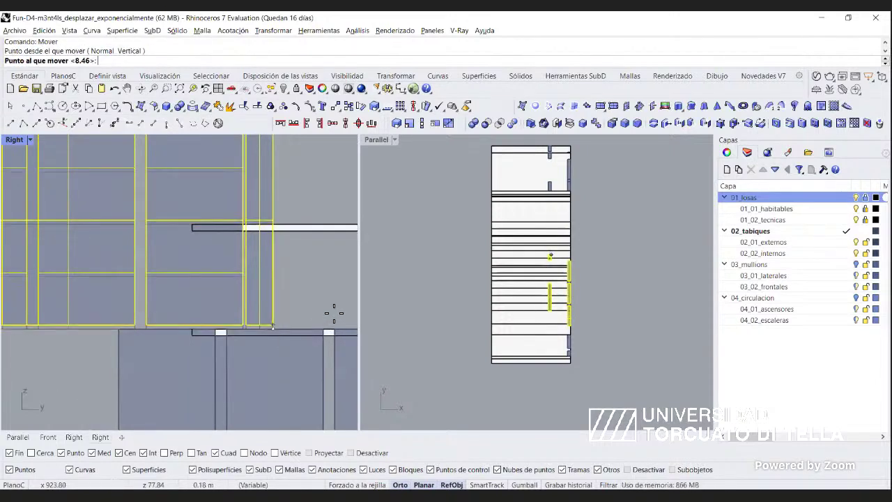
pyautogui.scroll(-2, 304, 320)
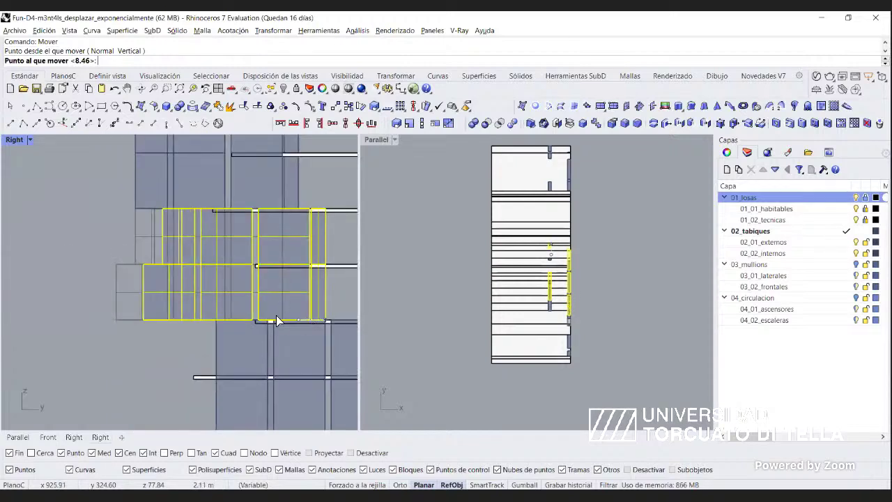
pyautogui.scroll(-2, 203, 316)
pyautogui.moveTo(335, 334); pyautogui.dragTo(247, 343, button='right')
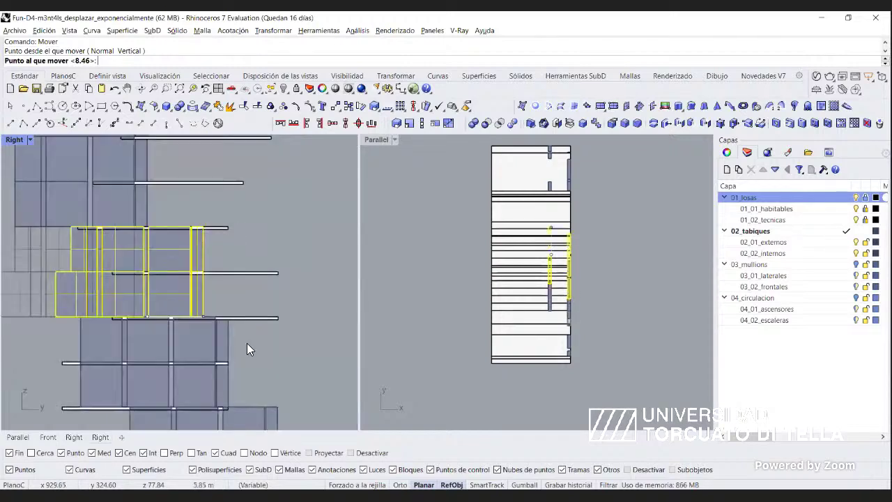
pyautogui.click(247, 335)
# Move the two-storey block of partition walls above horizontally to the outer end of its lower floor slab, and clear the selection.
pyautogui.moveTo(119, 213); pyautogui.dragTo(33, 166)
pyautogui.scroll(10, 34, 165)
pyautogui.rightClick(248, 334)
pyautogui.scroll(-4, 209, 324)
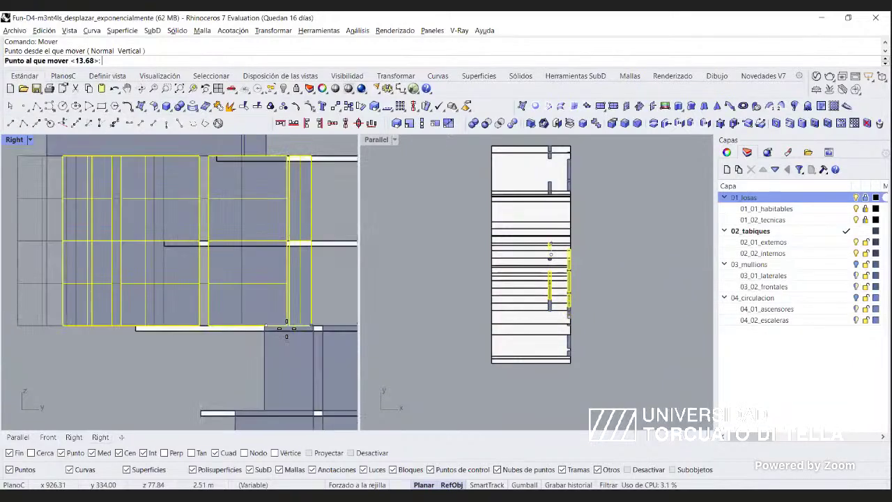
pyautogui.click(263, 318)
pyautogui.click(273, 274)
pyautogui.moveTo(288, 247); pyautogui.dragTo(280, 279, button='right')
pyautogui.scroll(-2, 280, 278)
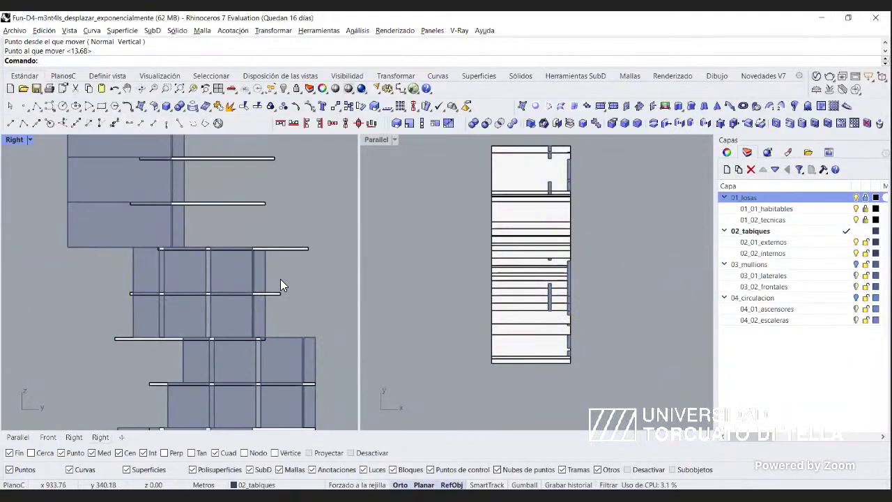
# Move only the upper storey of the two-storey partition block farther out to the end of its own floor slab.
pyautogui.moveTo(280, 279); pyautogui.dragTo(105, 271)
pyautogui.scroll(10, 281, 279)
pyautogui.rightClick(232, 318)
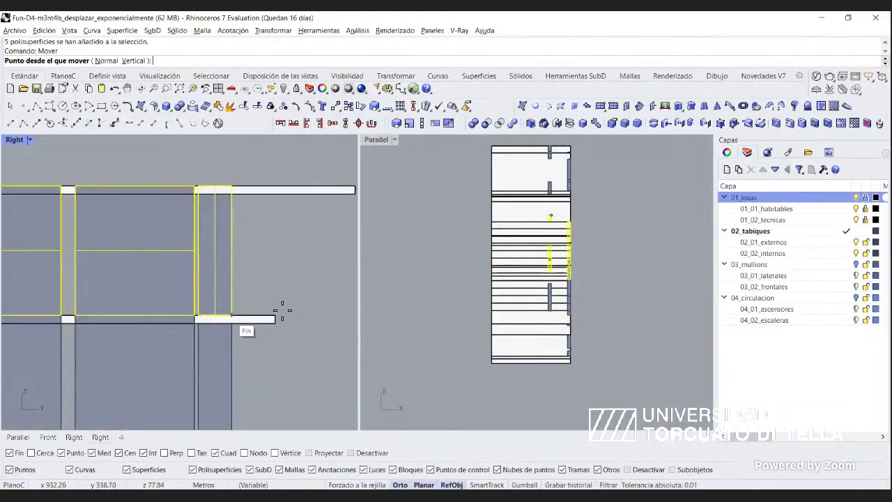
pyautogui.click(232, 315)
pyautogui.click(274, 315)
pyautogui.scroll(-4, 235, 272)
# Move the single storey of partition walls above 12.95 m horizontally to the outer end of its floor slab.
pyautogui.moveTo(237, 270); pyautogui.dragTo(209, 345, button='right')
pyautogui.scroll(-6, 244, 284)
pyautogui.moveTo(209, 293); pyautogui.dragTo(38, 270)
pyautogui.press('Return')
pyautogui.scroll(5, 156, 301)
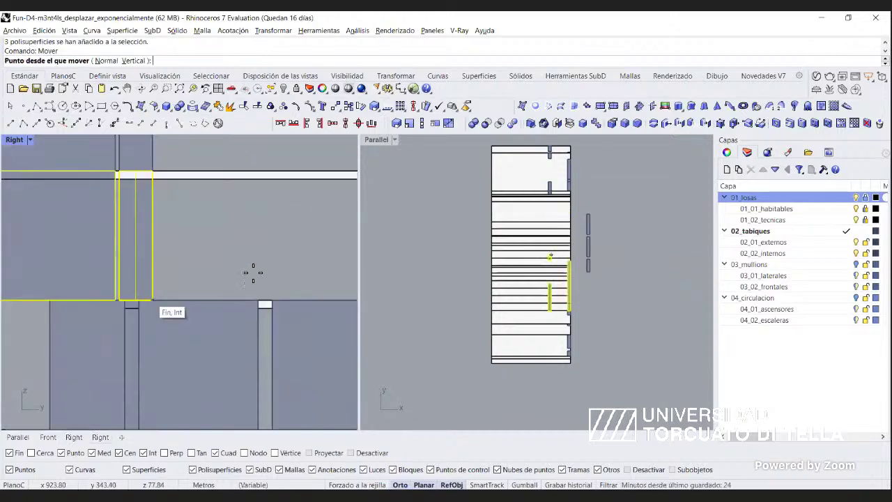
pyautogui.click(258, 279)
pyautogui.scroll(-5, 185, 261)
pyautogui.click(253, 298)
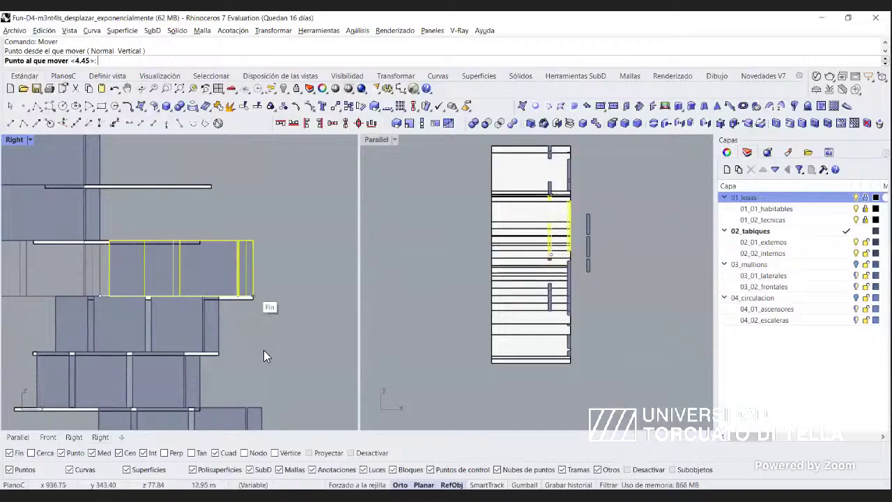
# Select the partition walls of the storey directly above and start the Move command on them.
pyautogui.moveTo(136, 209); pyautogui.dragTo(241, 319, button='right')
pyautogui.moveTo(241, 319); pyautogui.dragTo(45, 331)
pyautogui.rightClick(213, 350)
pyautogui.scroll(5, 202, 351)
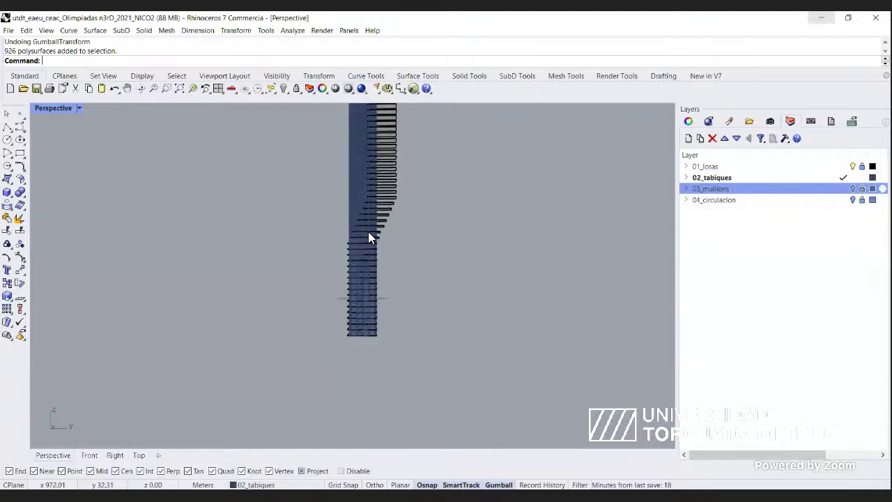
# Select all partition walls from the first displaced slab up through the tower's bulging section and move them outward along Y.
pyautogui.scroll(10, 379, 338)
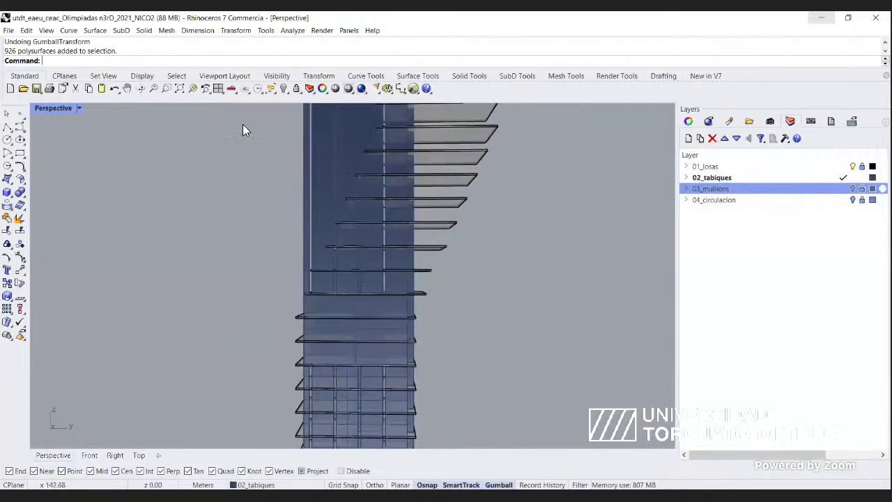
pyautogui.scroll(-10, 352, 362)
pyautogui.scroll(6, 358, 251)
pyautogui.moveTo(474, 325); pyautogui.dragTo(277, 159)
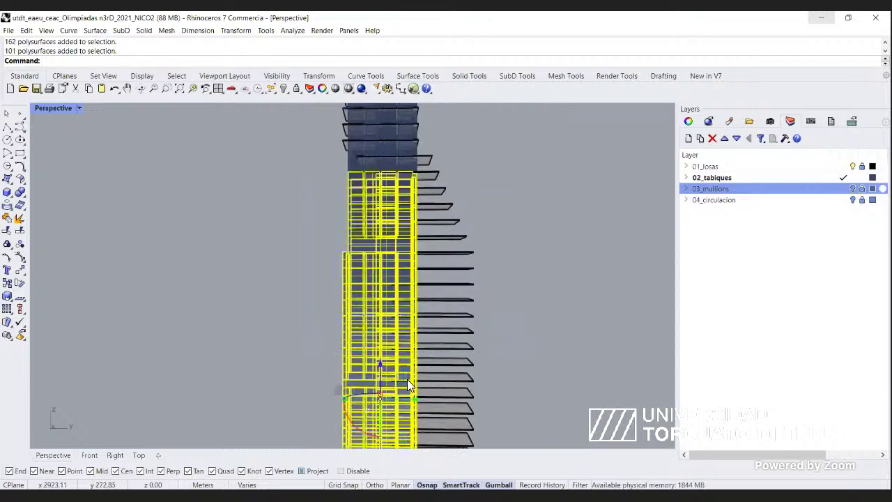
pyautogui.scroll(-5, 408, 379)
pyautogui.scroll(9, 398, 251)
pyautogui.keyDown('shift'); pyautogui.moveTo(558, 311); pyautogui.dragTo(291, 245); pyautogui.keyUp('shift')
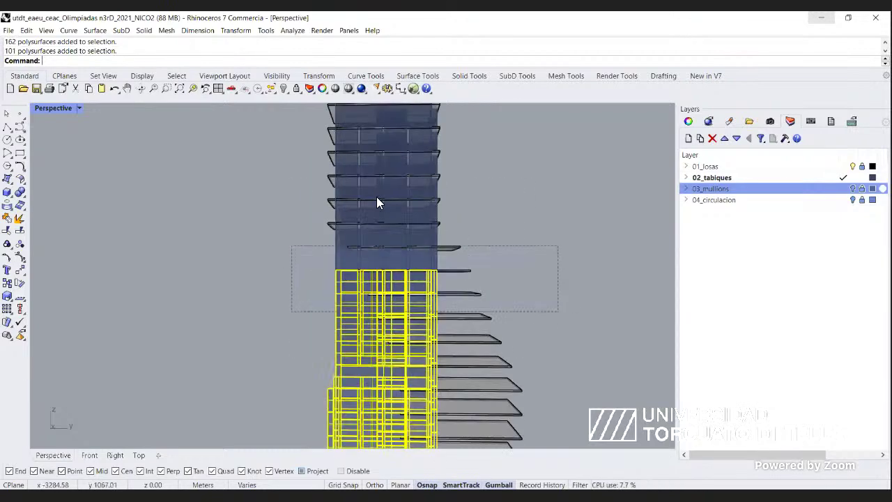
pyautogui.moveTo(377, 202); pyautogui.dragTo(403, 236, button='right')
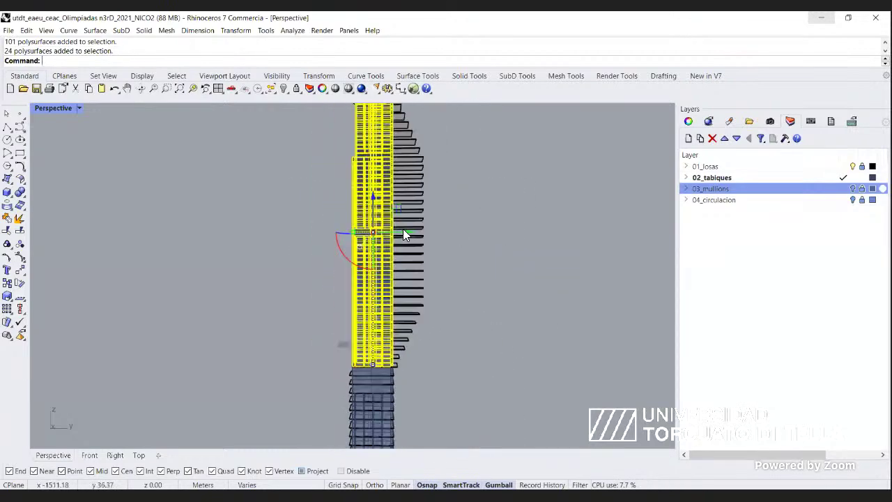
pyautogui.click(403, 231)
# Drop the lowest storey from the selected partition walls and move the rest farther outward along Y.
pyautogui.scroll(6, 393, 364)
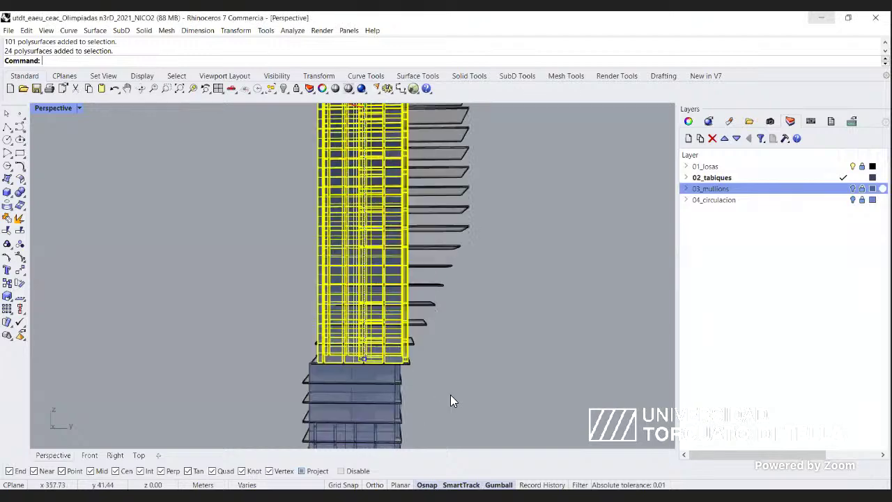
pyautogui.scroll(4, 388, 371)
pyautogui.keyDown('ctrl'); pyautogui.moveTo(277, 325); pyautogui.dragTo(427, 369); pyautogui.keyUp('ctrl')
pyautogui.scroll(-9, 358, 419)
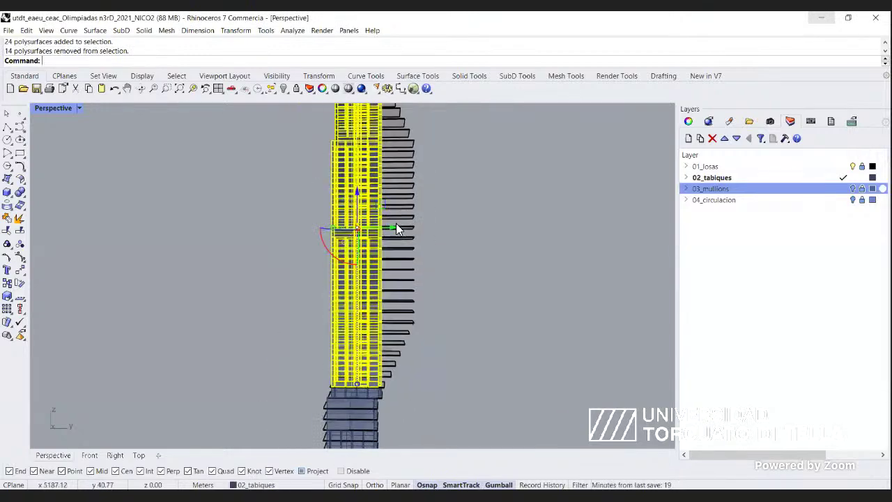
pyautogui.moveTo(396, 223); pyautogui.dragTo(401, 223)
# Take the next lowest storeys out of the selection one at a time, shifting the remaining walls outward to match each displaced slab.
pyautogui.keyDown('ctrl'); pyautogui.moveTo(411, 408); pyautogui.dragTo(326, 381); pyautogui.keyUp('ctrl')
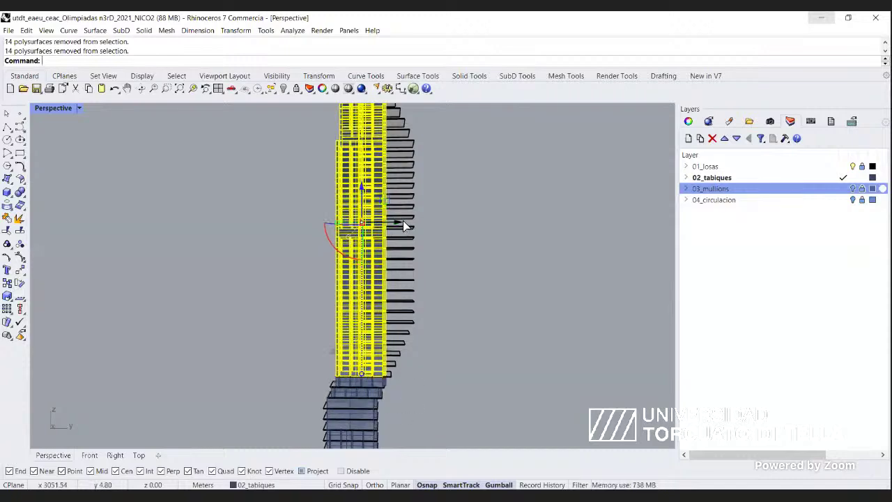
pyautogui.scroll(6, 376, 382)
pyautogui.keyDown('ctrl'); pyautogui.moveTo(450, 390); pyautogui.dragTo(294, 344); pyautogui.keyUp('ctrl')
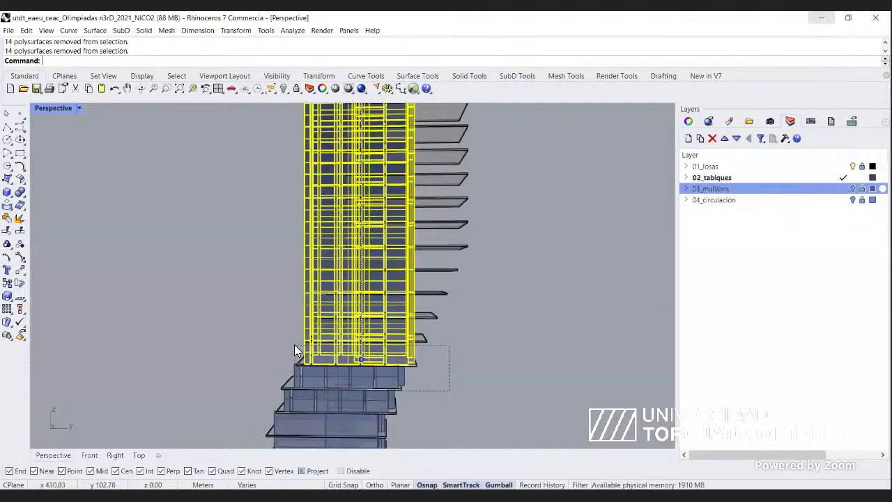
pyautogui.moveTo(294, 344); pyautogui.dragTo(398, 208, button='right')
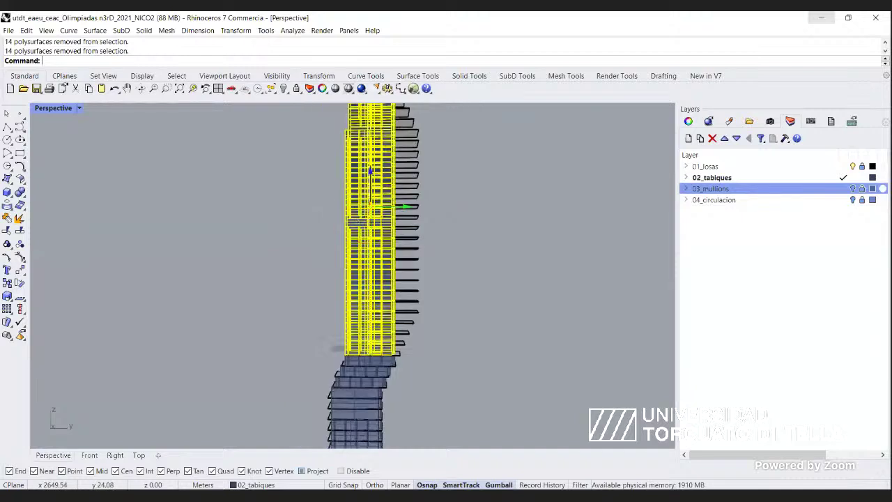
pyautogui.click(403, 206)
pyautogui.press('Return')
# Remove the lowest selected storey of partition walls from the selection and move the remaining ones 2 m outward along Y.
pyautogui.keyDown('ctrl'); pyautogui.moveTo(334, 346); pyautogui.dragTo(334, 346); pyautogui.keyUp('ctrl')
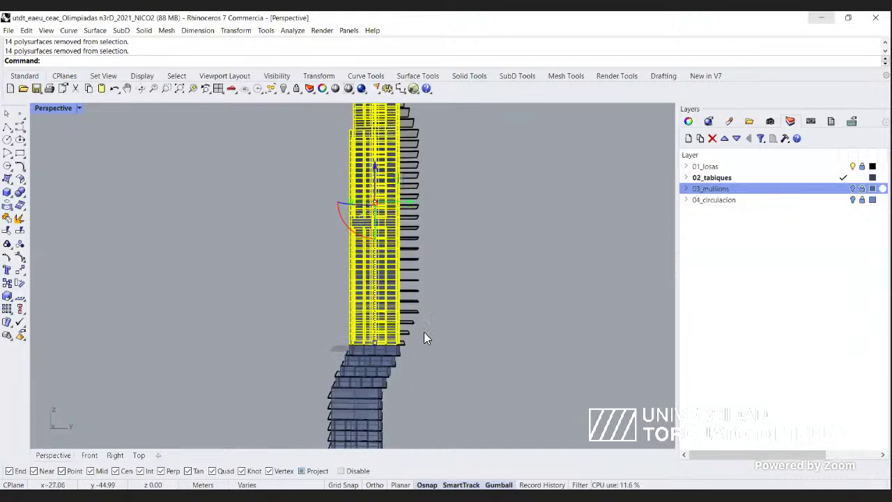
pyautogui.click(410, 197)
pyautogui.write('2')
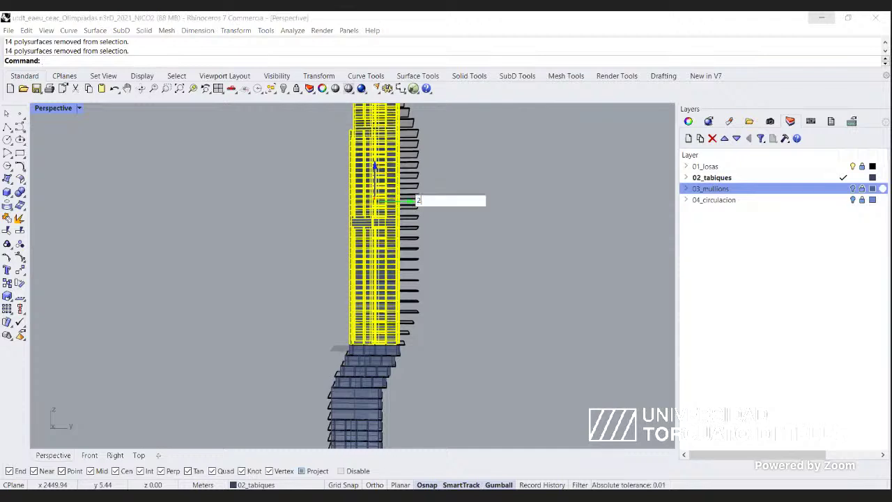
pyautogui.press('Return')
# Continue up to the outermost slab, dropping the lowest storey from the selection and moving the remaining walls another 2 m outward each time.
pyautogui.moveTo(422, 394)
pyautogui.keyDown('ctrl'); pyautogui.mouseDown()
pyautogui.moveTo(347, 340)
pyautogui.moveTo(356, 349)
pyautogui.mouseUp(); pyautogui.keyUp('ctrl')
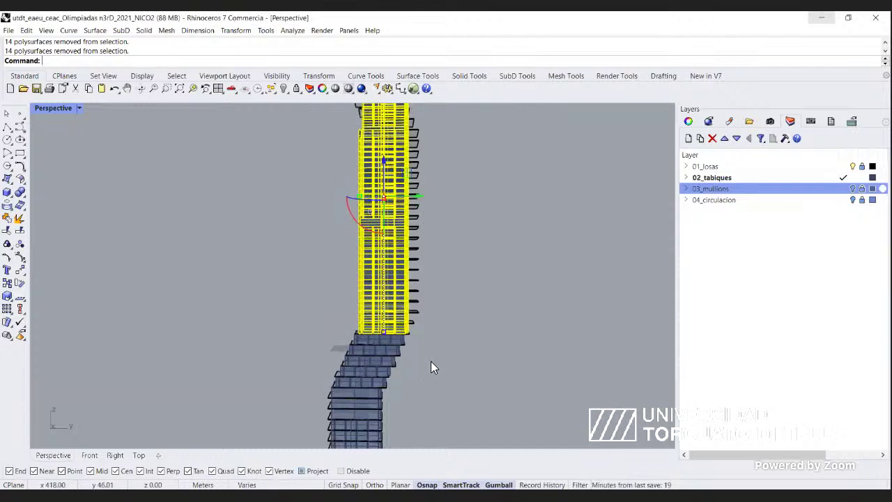
pyautogui.keyDown('ctrl'); pyautogui.moveTo(430, 361); pyautogui.dragTo(362, 336); pyautogui.keyUp('ctrl')
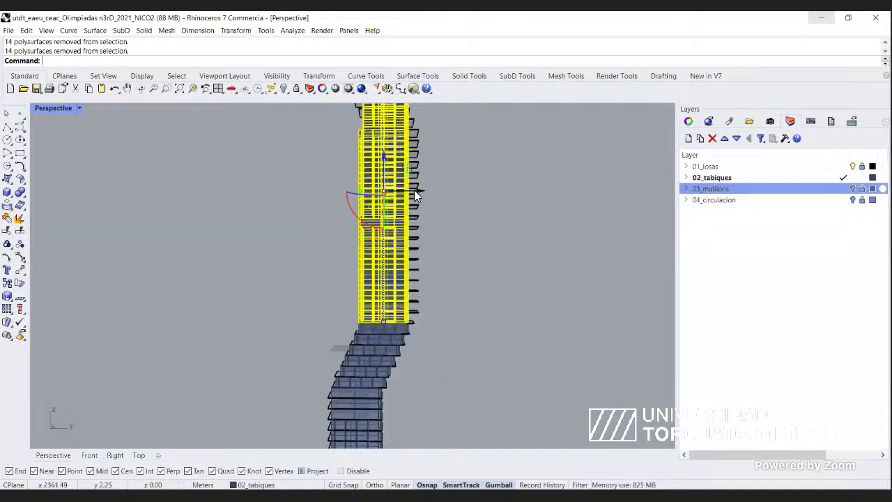
pyautogui.click(414, 190)
pyautogui.write('2')
pyautogui.press('Return')
pyautogui.keyDown('ctrl'); pyautogui.moveTo(425, 346); pyautogui.dragTo(324, 320); pyautogui.keyUp('ctrl')
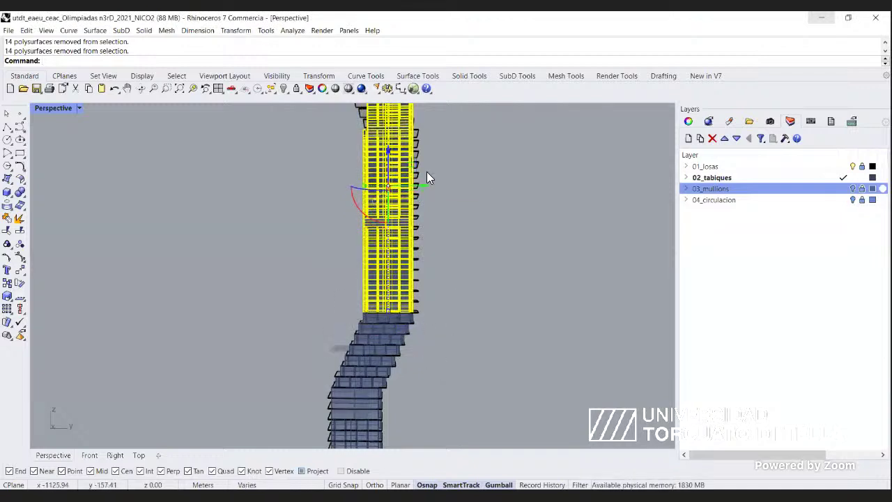
pyautogui.click(423, 185)
pyautogui.write('2')
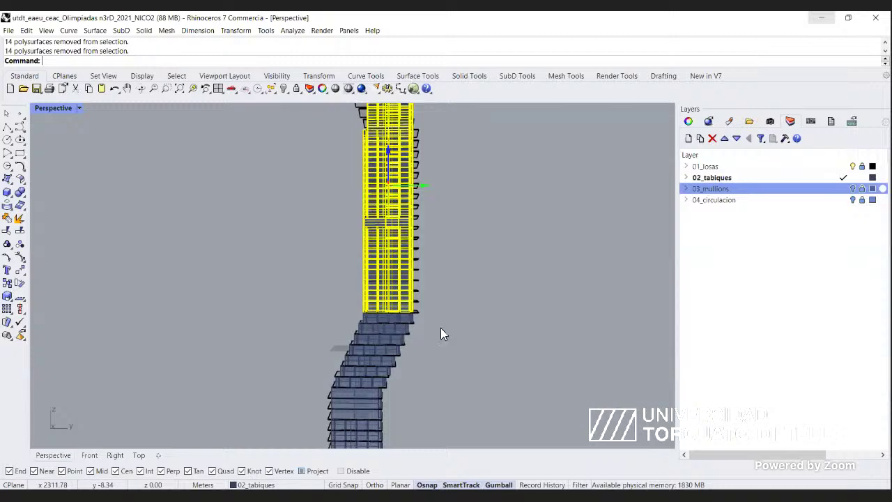
pyautogui.press('Return')
# Deselect the walls of the straight outer section, move the block above it -2 m along Y, and clear the selection.
pyautogui.scroll(12, 412, 305)
pyautogui.scroll(-3, 424, 393)
pyautogui.scroll(-5, 418, 293)
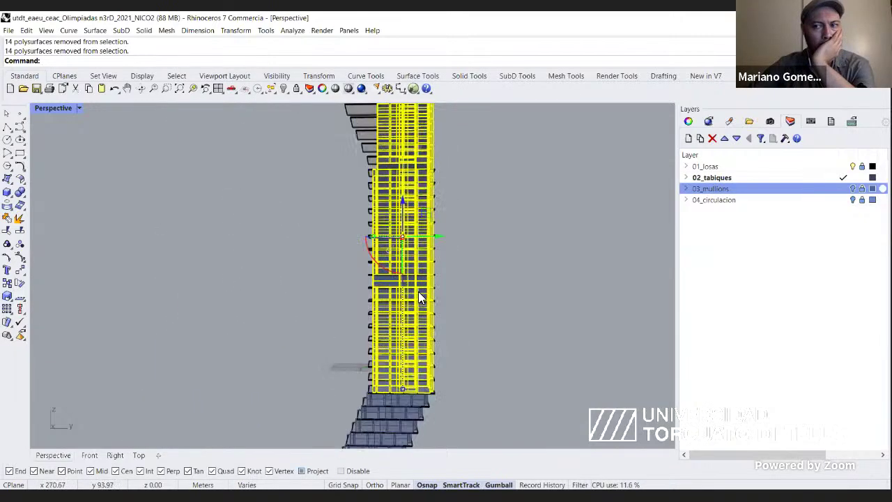
pyautogui.scroll(5, 401, 254)
pyautogui.scroll(-8, 409, 254)
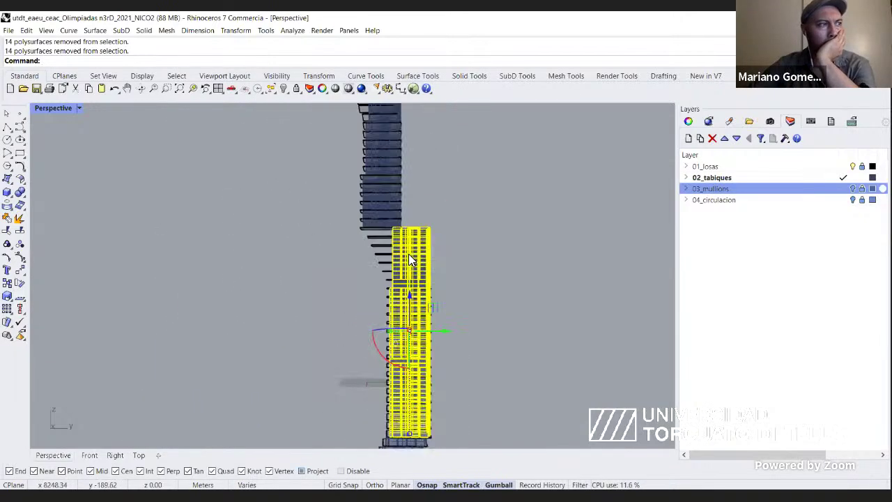
pyautogui.keyDown('ctrl'); pyautogui.moveTo(456, 392); pyautogui.dragTo(378, 277); pyautogui.keyUp('ctrl')
pyautogui.scroll(5, 401, 272)
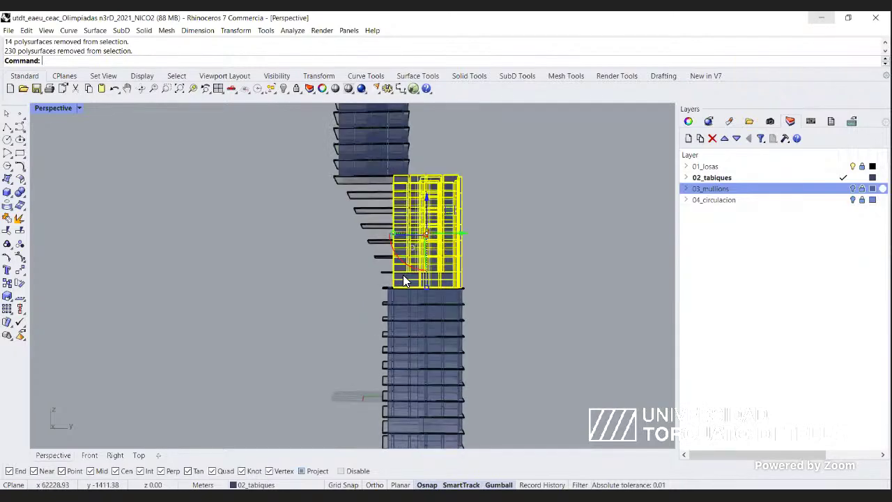
pyautogui.scroll(-2, 398, 359)
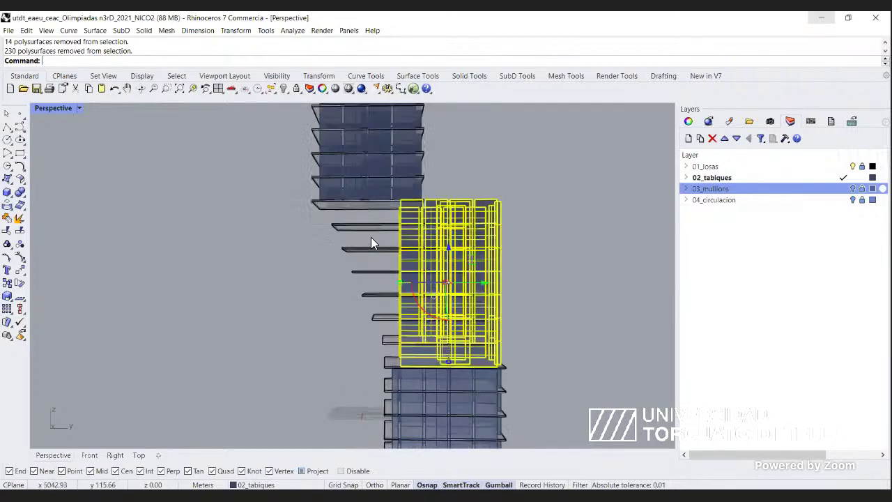
pyautogui.click(483, 281)
pyautogui.write('-2')
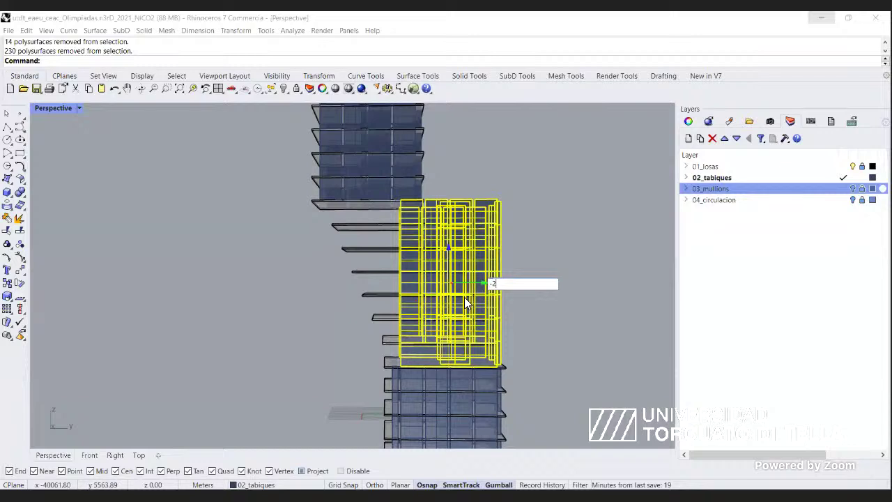
pyautogui.press('Return')
pyautogui.press('Escape')
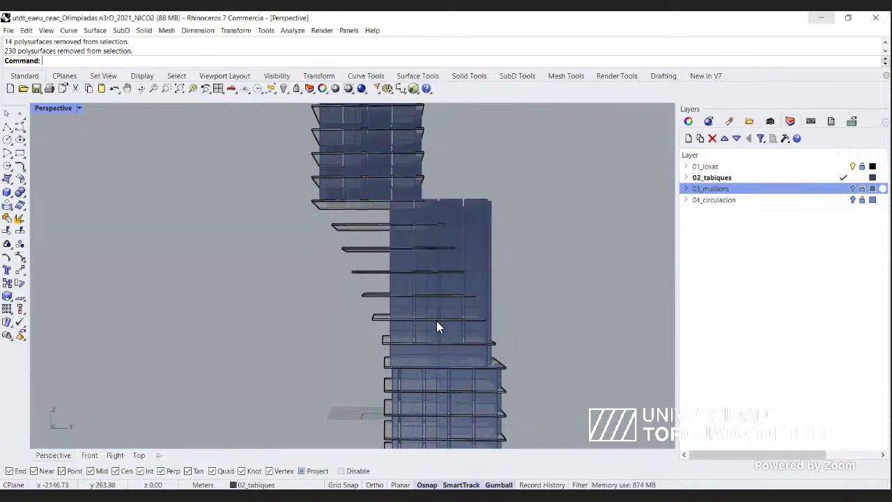
# Move the block's walls above its lowest storey farther inward along Y, then drop the lowest moved storey from the selection.
pyautogui.moveTo(437, 322); pyautogui.dragTo(353, 244, button='right')
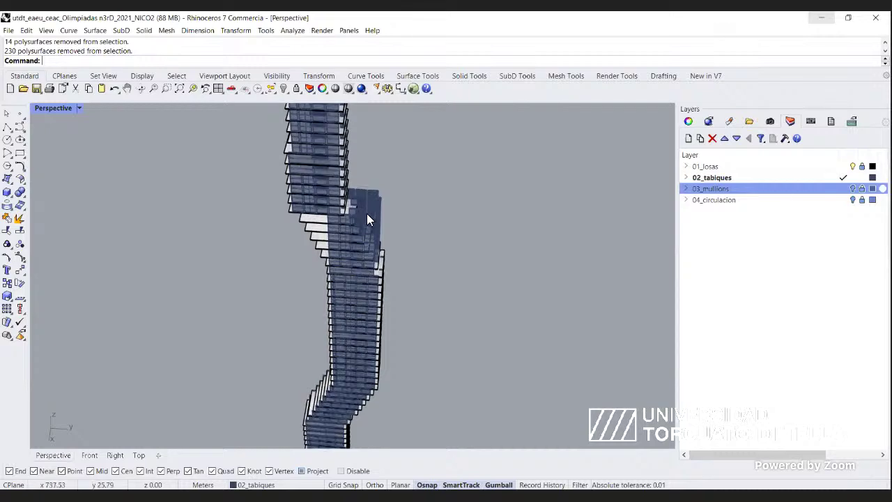
pyautogui.scroll(6, 367, 214)
pyautogui.moveTo(351, 189); pyautogui.dragTo(353, 211, button='right')
pyautogui.scroll(-2, 352, 211)
pyautogui.moveTo(434, 188); pyautogui.dragTo(329, 317)
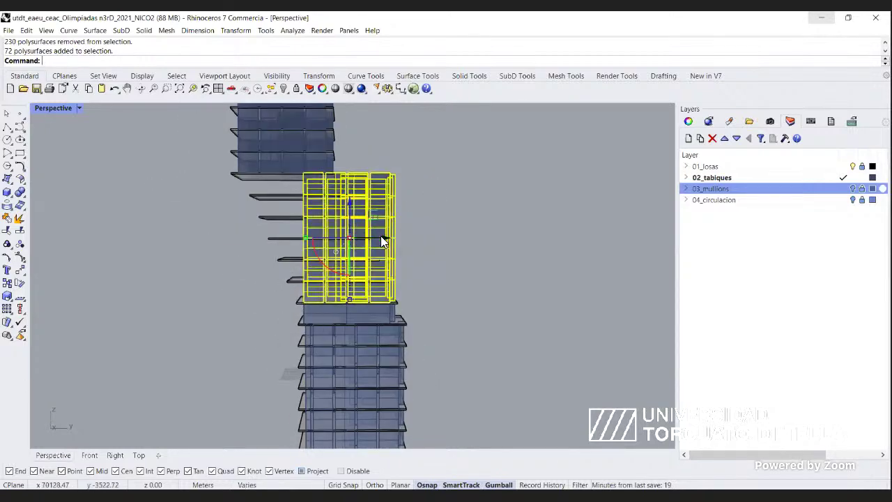
pyautogui.moveTo(380, 236); pyautogui.dragTo(322, 297)
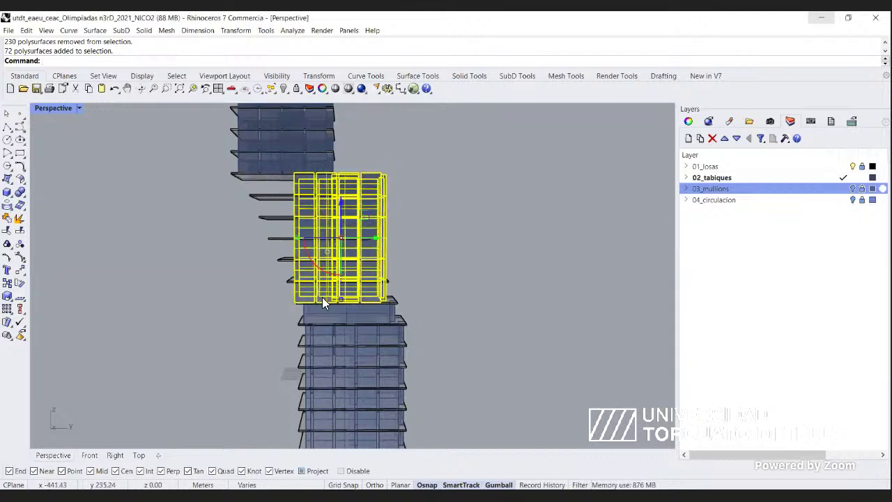
pyautogui.keyDown('ctrl'); pyautogui.moveTo(497, 327); pyautogui.dragTo(279, 295); pyautogui.keyUp('ctrl')
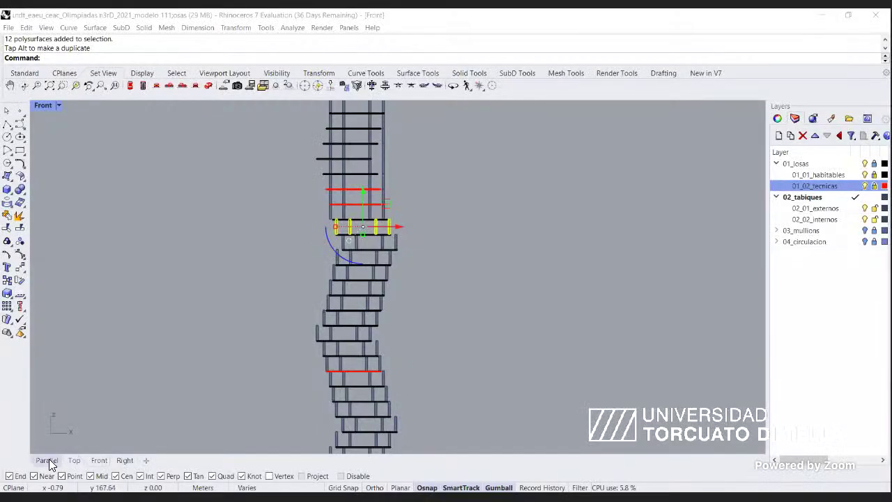
# Examine in the parallel view how the partition walls follow the staggered slabs and the red technical slabs of the second tower.
pyautogui.scroll(15, 383, 174)
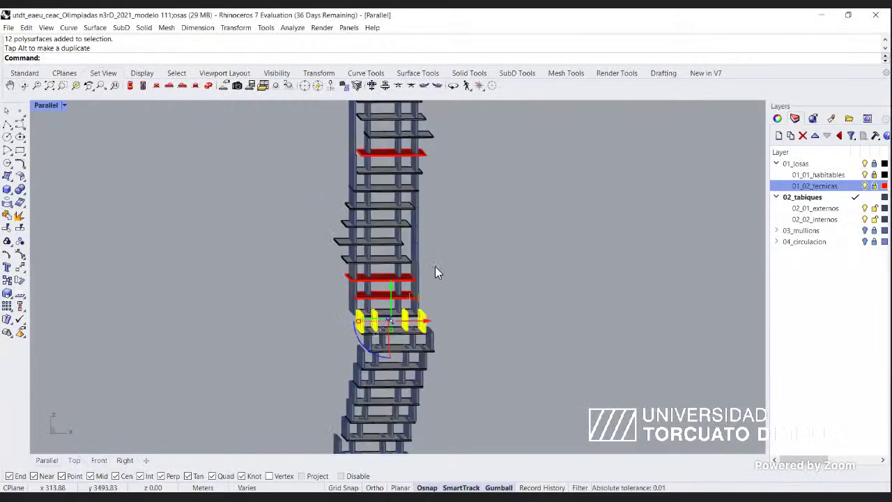
pyautogui.scroll(8, 430, 358)
pyautogui.click(520, 312)
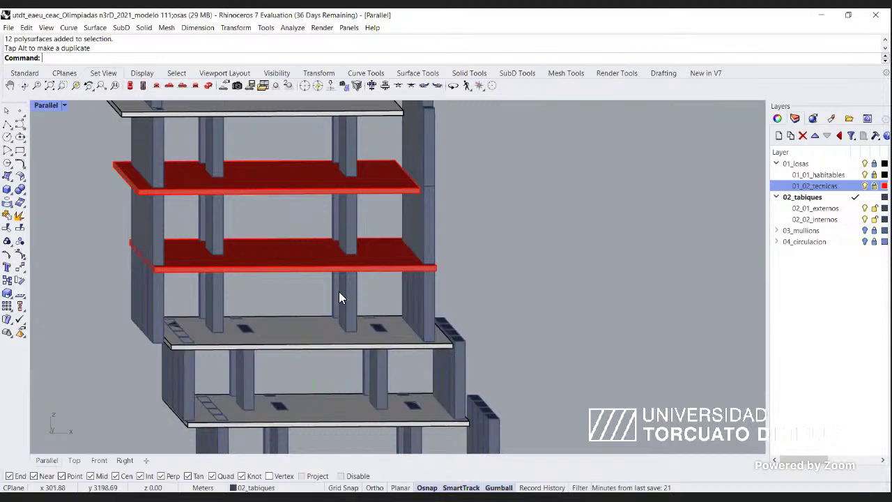
pyautogui.scroll(-6, 453, 320)
pyautogui.scroll(4, 339, 291)
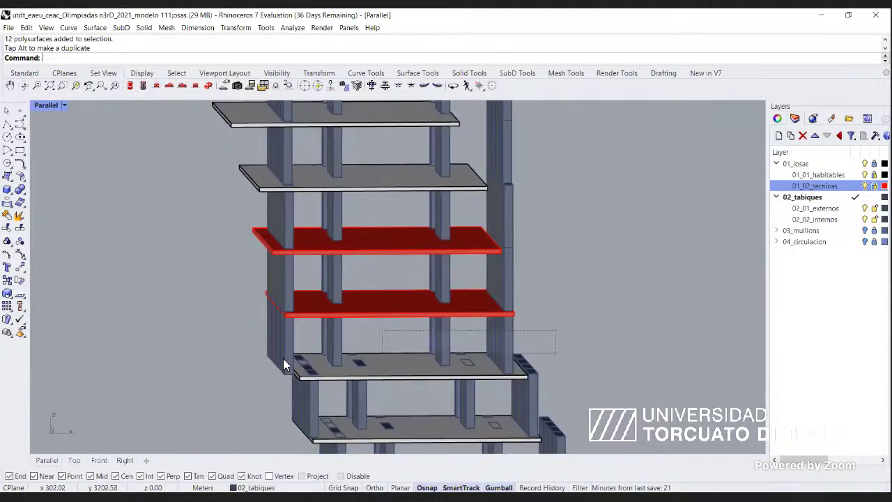
pyautogui.scroll(-2, 415, 253)
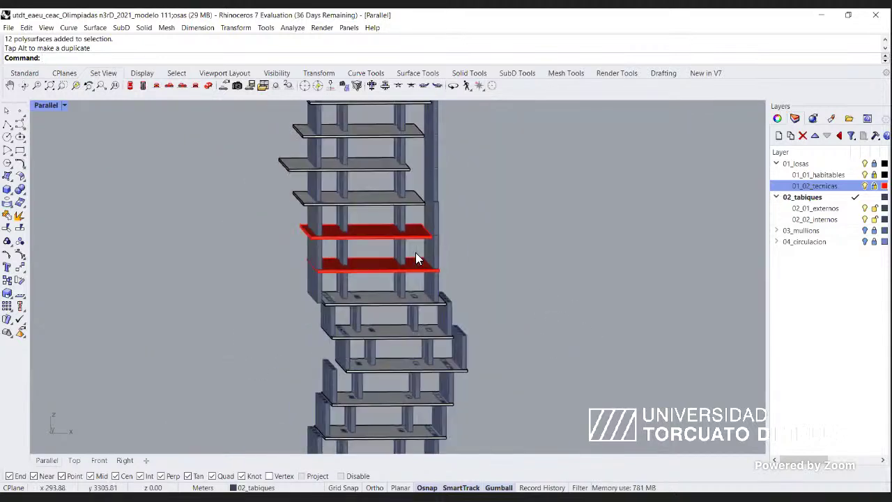
pyautogui.scroll(1, 384, 237)
pyautogui.scroll(-5, 393, 271)
pyautogui.scroll(6, 387, 360)
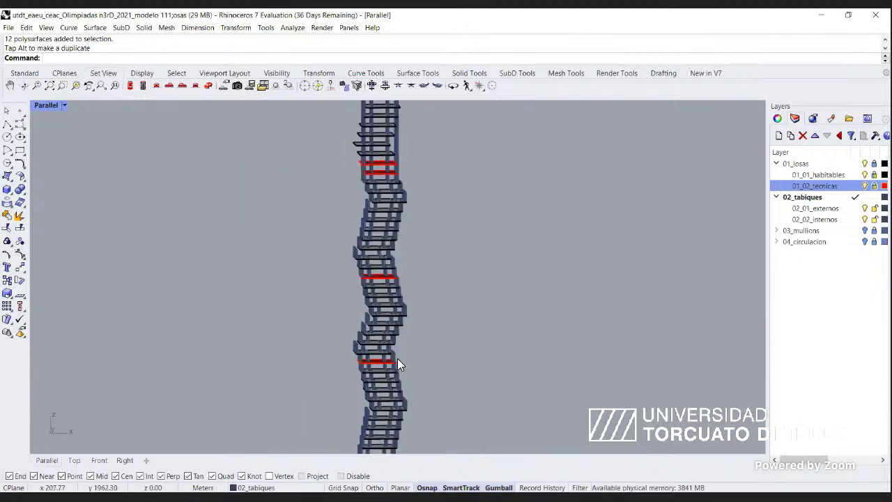
pyautogui.scroll(-5, 358, 293)
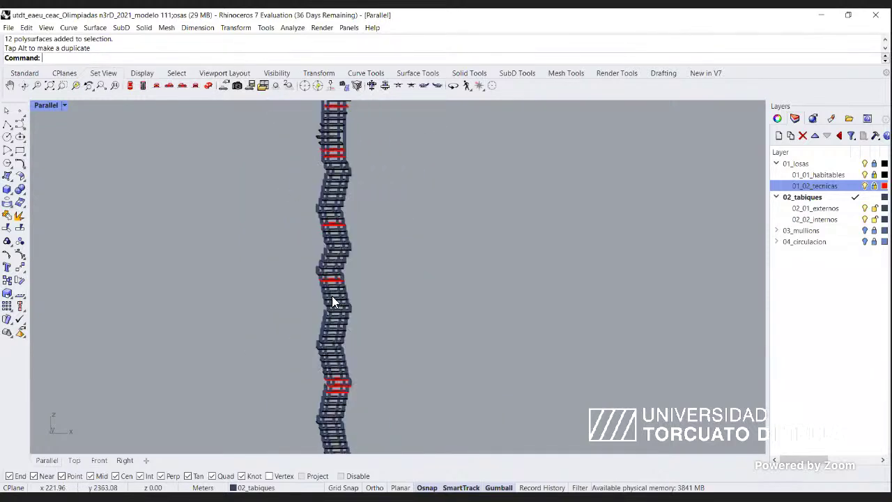
pyautogui.scroll(8, 337, 368)
# Select the inner pair of partition walls on the right-hand side of the storey above the lowest red technical slab.
pyautogui.moveTo(446, 304); pyautogui.dragTo(397, 319)
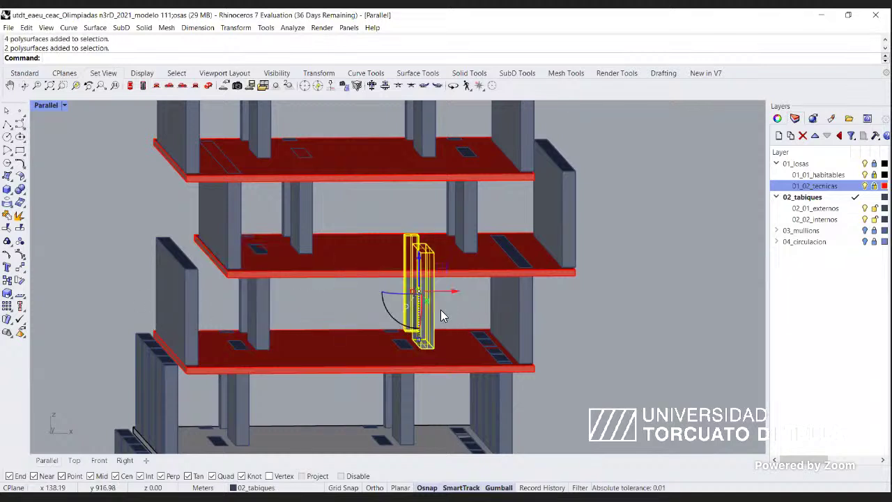
pyautogui.write('m')
pyautogui.press('Return')
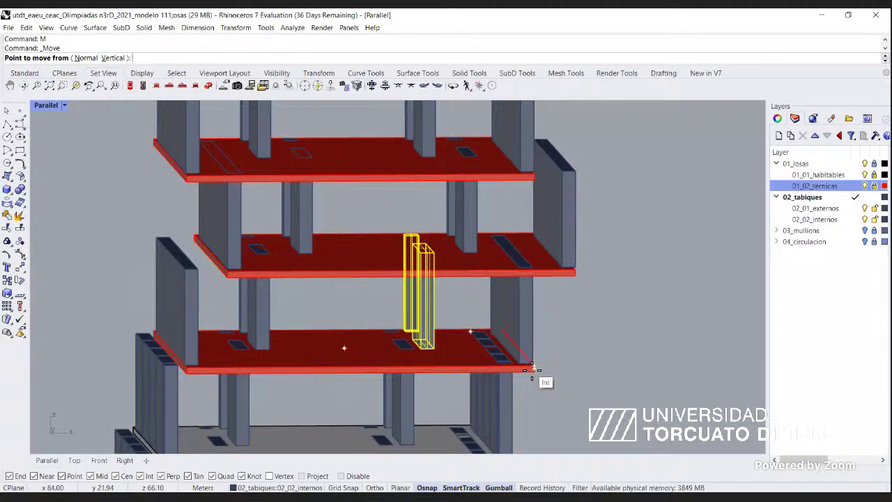
pyautogui.click(530, 369)
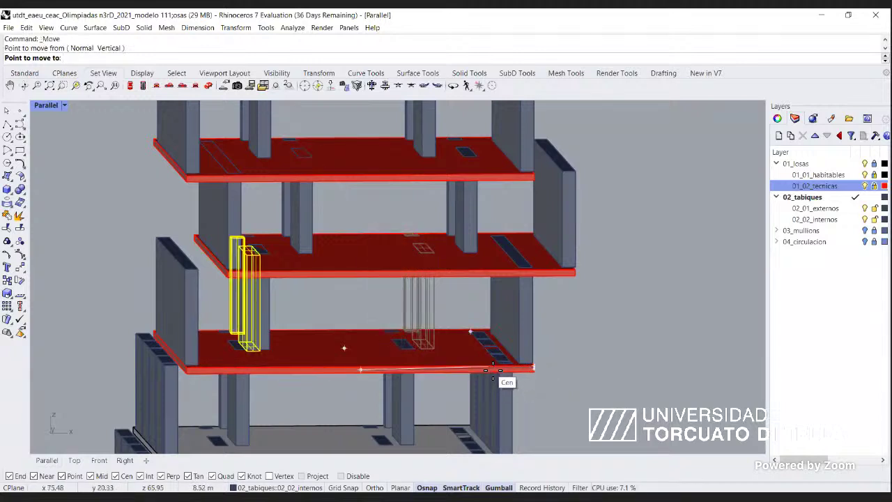
pyautogui.write('1')
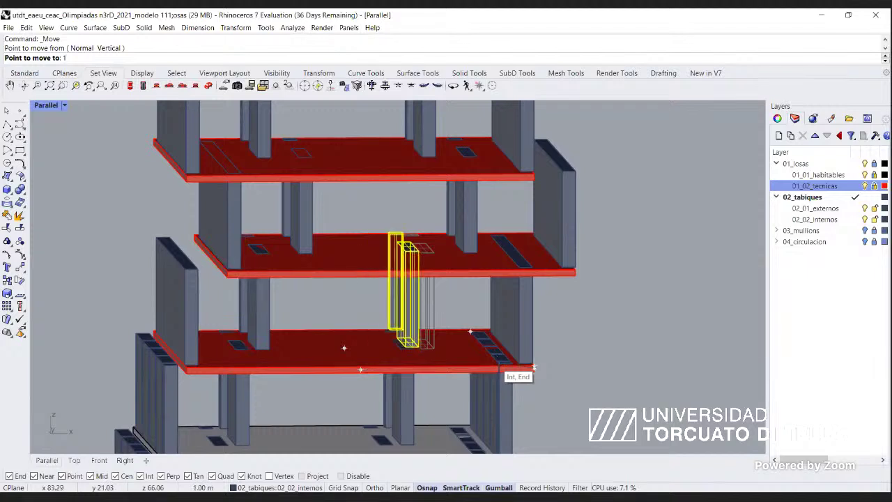
pyautogui.press('BackSpace')
pyautogui.write('2')
pyautogui.press('Return')
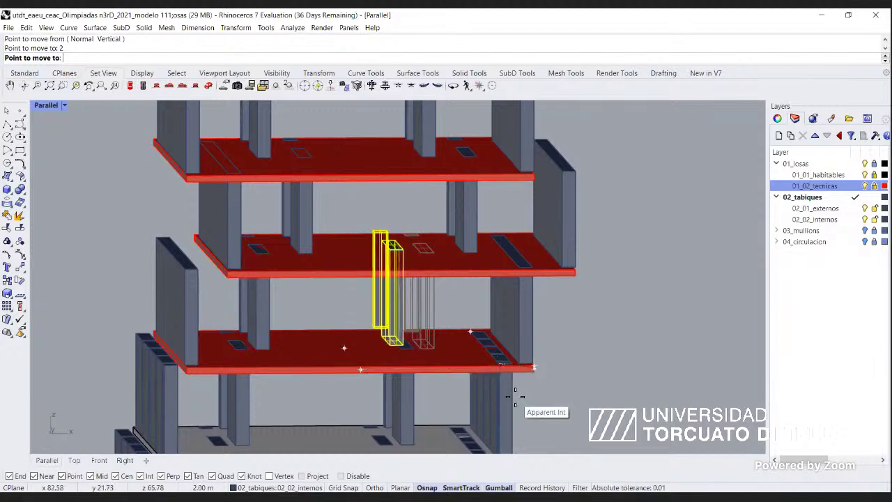
pyautogui.press('Escape')
pyautogui.write('M')
pyautogui.press('Return')
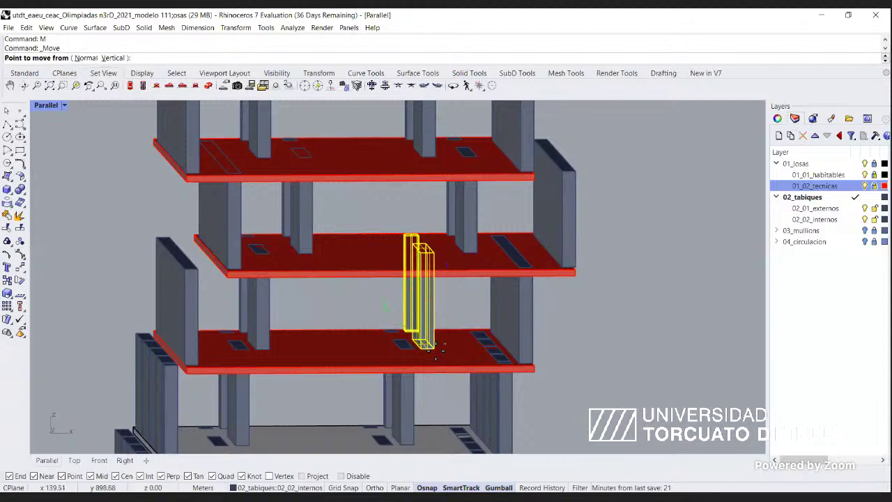
pyautogui.press('Escape')
# Move the right inner walls above the lowest red slab -2 m along X, and the left inner pair the same distance in the opposite direction.
pyautogui.click(457, 293)
pyautogui.write('-')
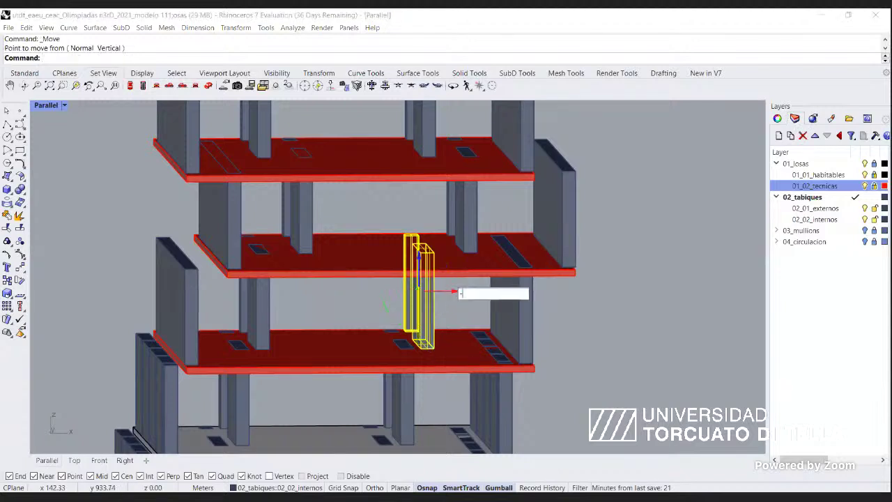
pyautogui.write('2')
pyautogui.press('Return')
pyautogui.moveTo(288, 294); pyautogui.dragTo(220, 311)
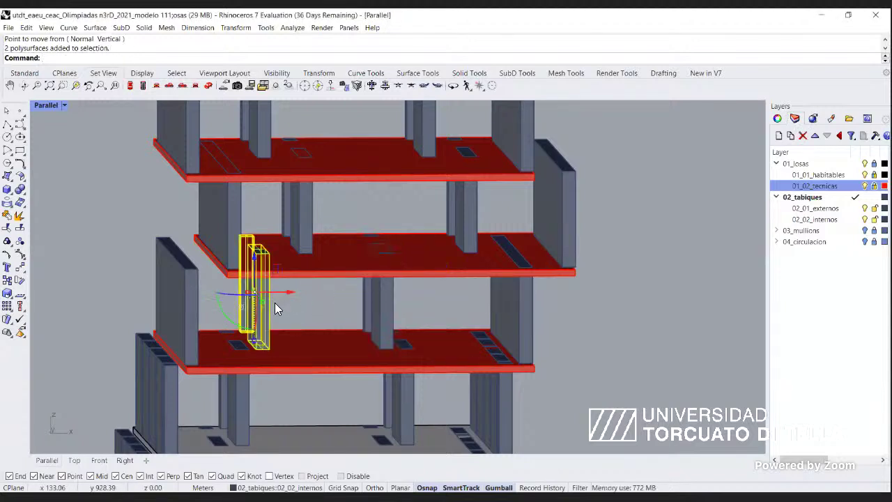
pyautogui.click(291, 293)
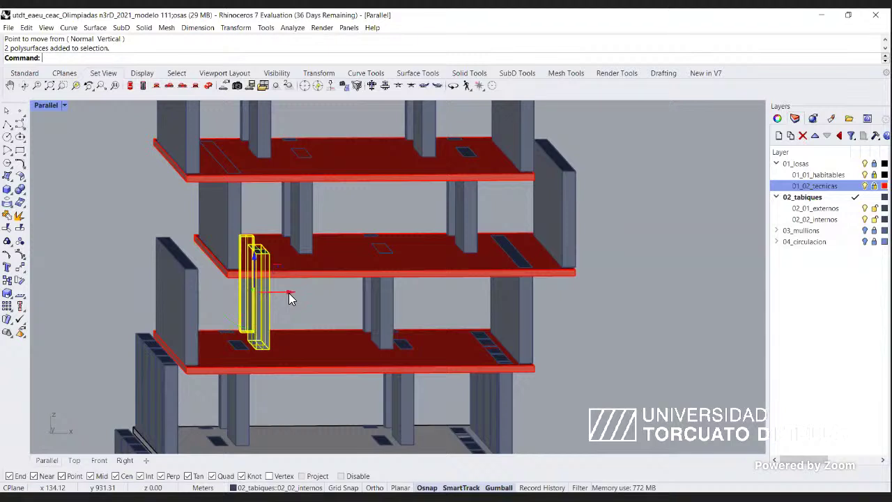
pyautogui.press('Return')
# On the middle red slab, move the right inner partition pair -1 m along X and the left inner pair 1 m.
pyautogui.moveTo(492, 209); pyautogui.dragTo(436, 216)
pyautogui.click(492, 194)
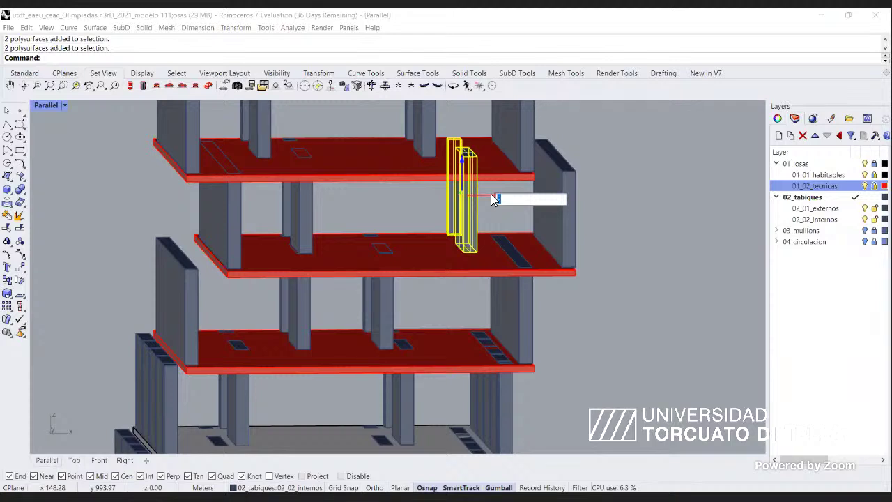
pyautogui.press('BackSpace')
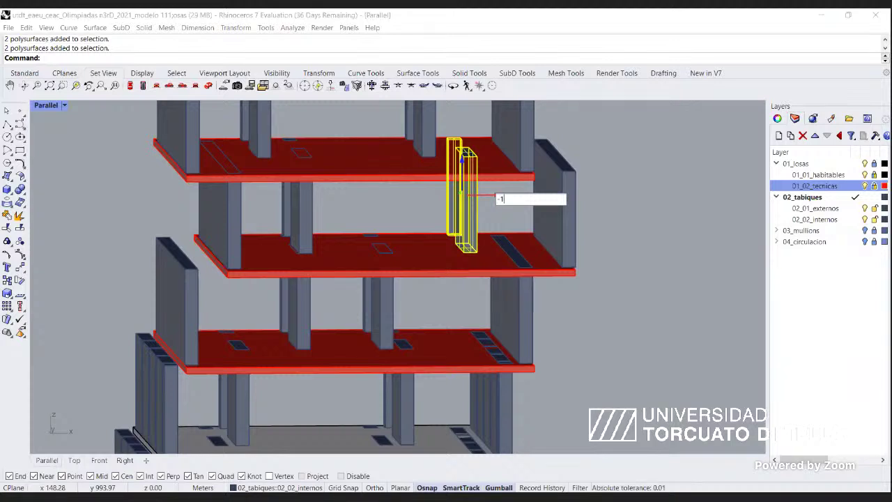
pyautogui.write('-1')
pyautogui.press('Return')
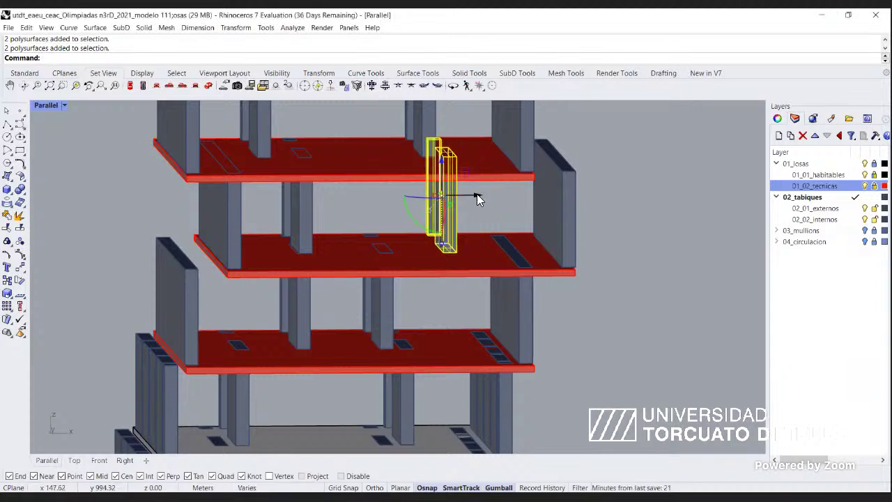
pyautogui.moveTo(354, 203); pyautogui.dragTo(287, 213)
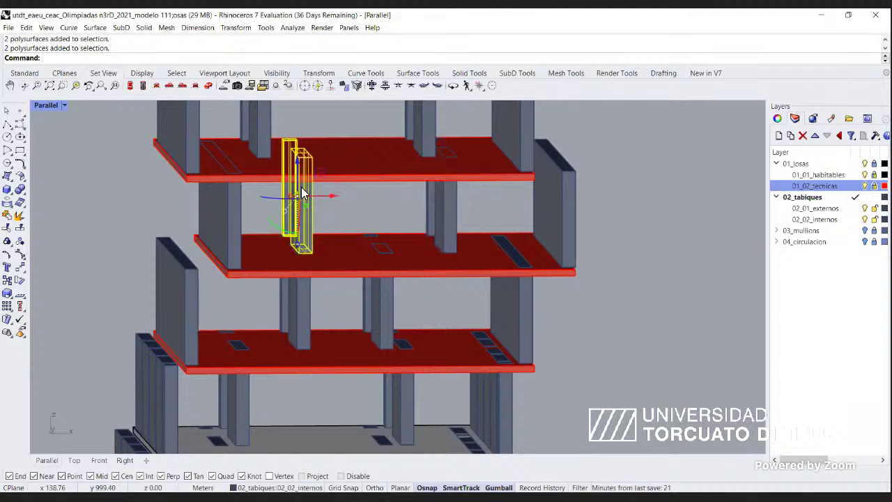
pyautogui.click(336, 197)
pyautogui.write('1')
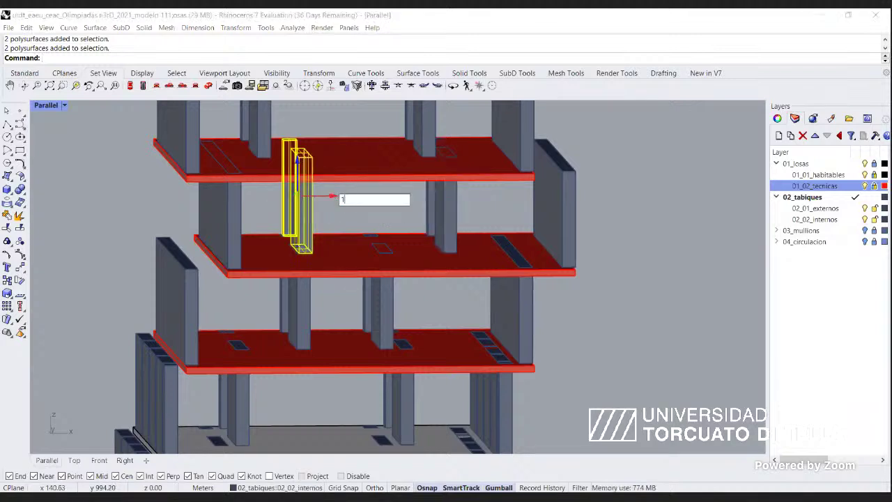
pyautogui.press('Return')
pyautogui.click(494, 248)
# On the uppermost of the three red slabs, move the right inner partition pair -0.5 m along X and the left inner pair 0.5 m.
pyautogui.scroll(-6, 282, 252)
pyautogui.scroll(3, 308, 175)
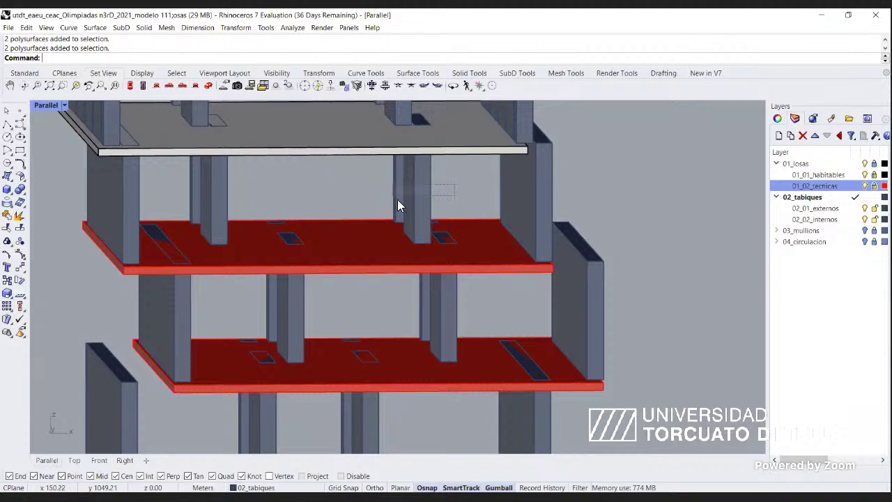
pyautogui.click(397, 199)
pyautogui.click(450, 173)
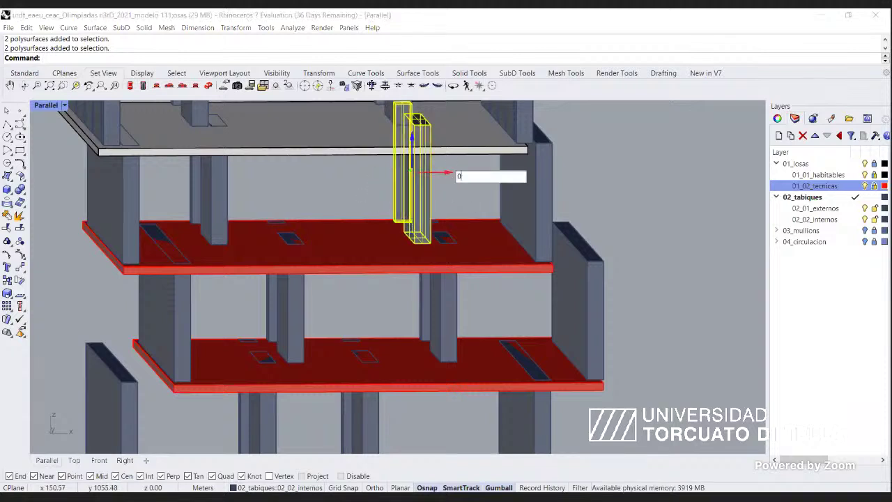
pyautogui.write('-0.5')
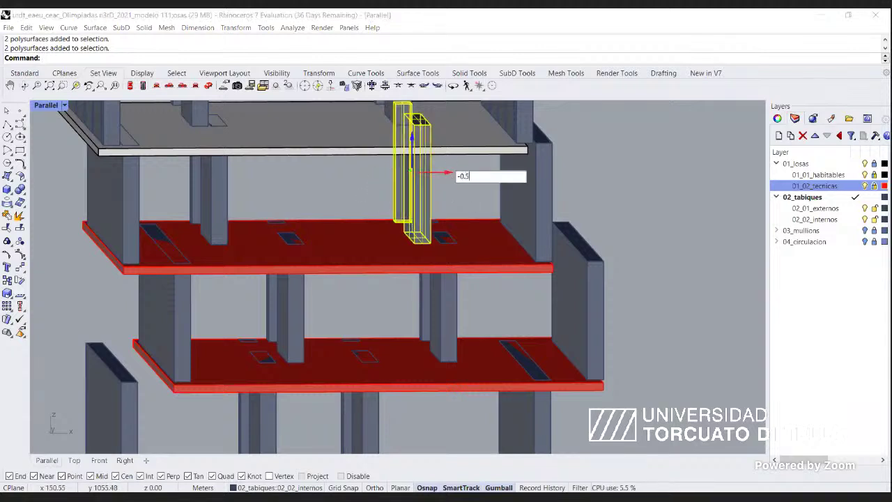
pyautogui.press('Return')
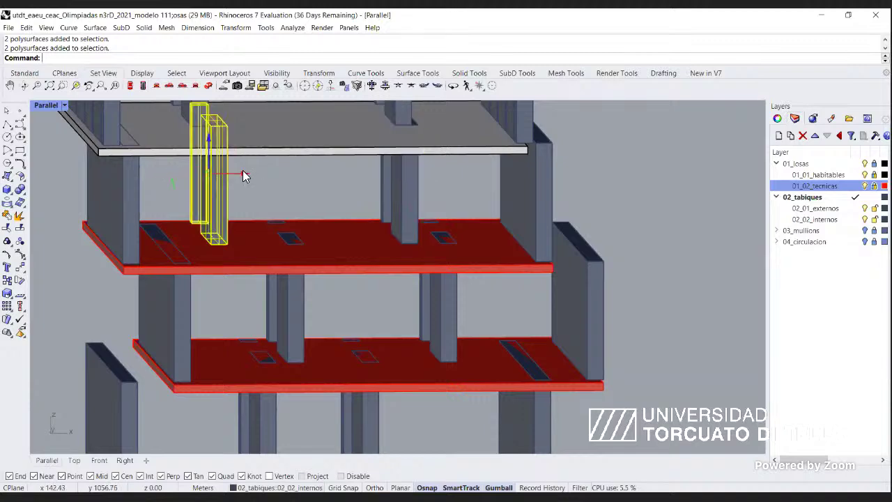
pyautogui.click(243, 174)
pyautogui.write('0.5')
pyautogui.press('Return')
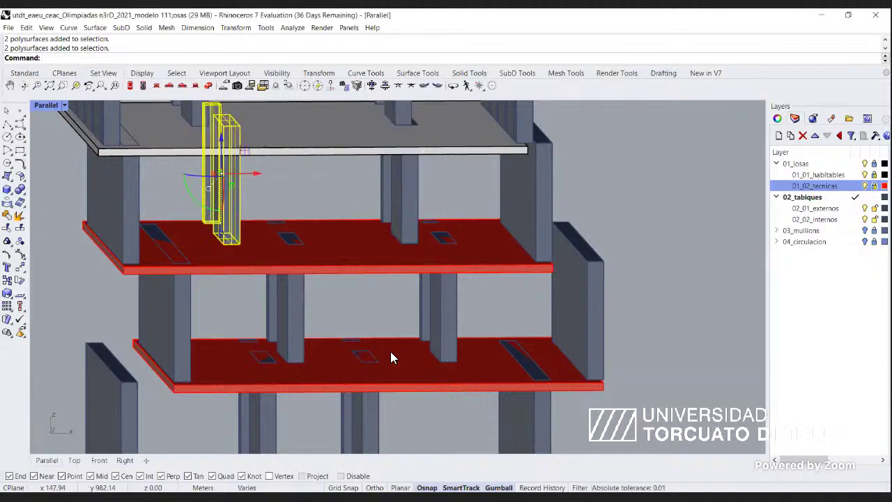
# On the single red slab higher up the tower, move the right inner partition pair -2 m along X, and select the left inner pair.
pyautogui.scroll(-6, 390, 357)
pyautogui.scroll(6, 383, 253)
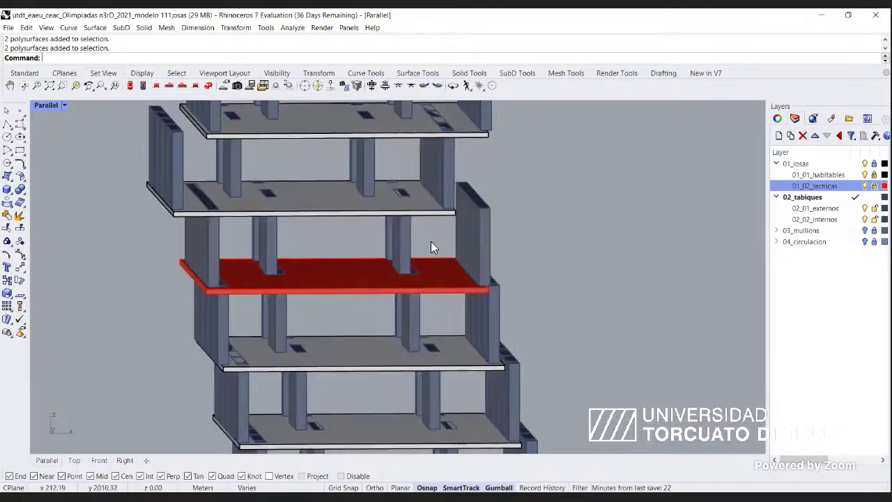
pyautogui.click(400, 252)
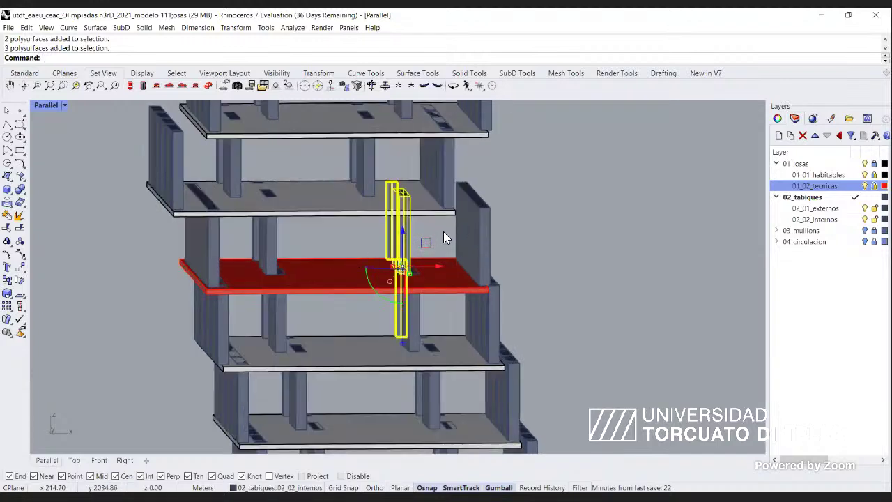
pyautogui.moveTo(443, 235); pyautogui.dragTo(376, 242)
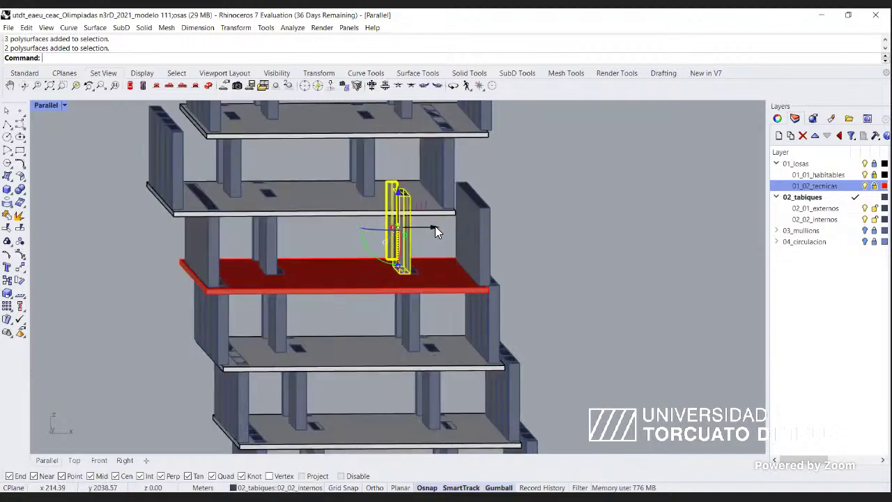
pyautogui.click(435, 229)
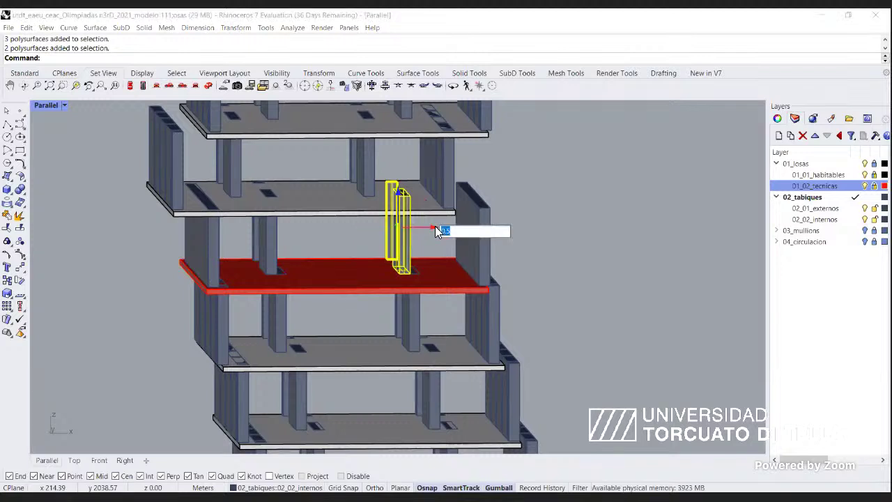
pyautogui.write('-2')
pyautogui.press('Return')
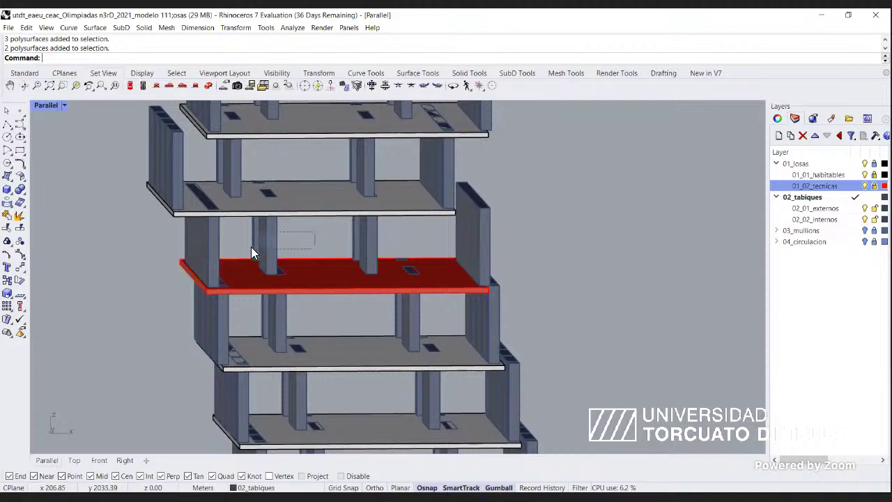
pyautogui.click(302, 228)
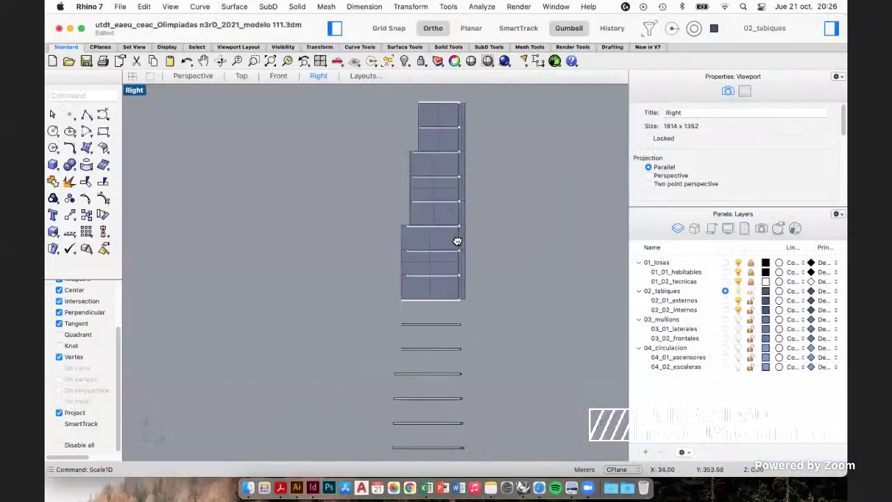
pyautogui.moveTo(434, 291); pyautogui.dragTo(425, 306, button='right')
pyautogui.scroll(2, 432, 298)
pyautogui.moveTo(477, 369); pyautogui.dragTo(369, 370)
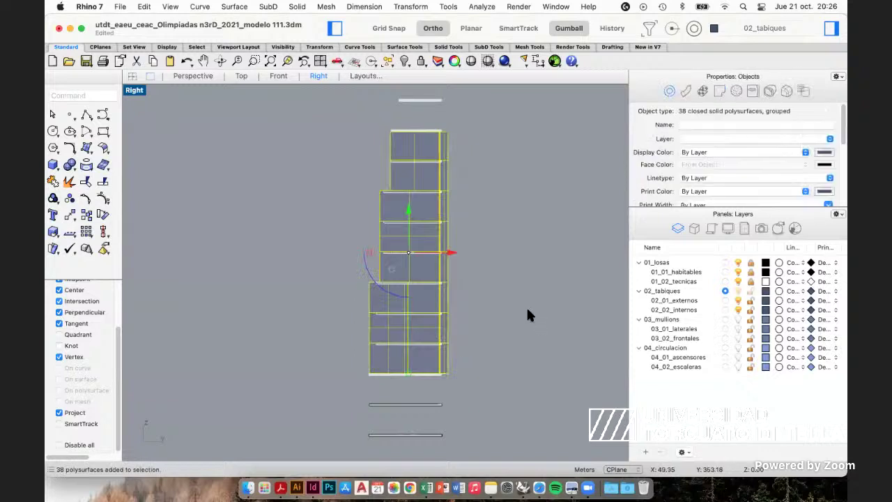
pyautogui.press('Escape')
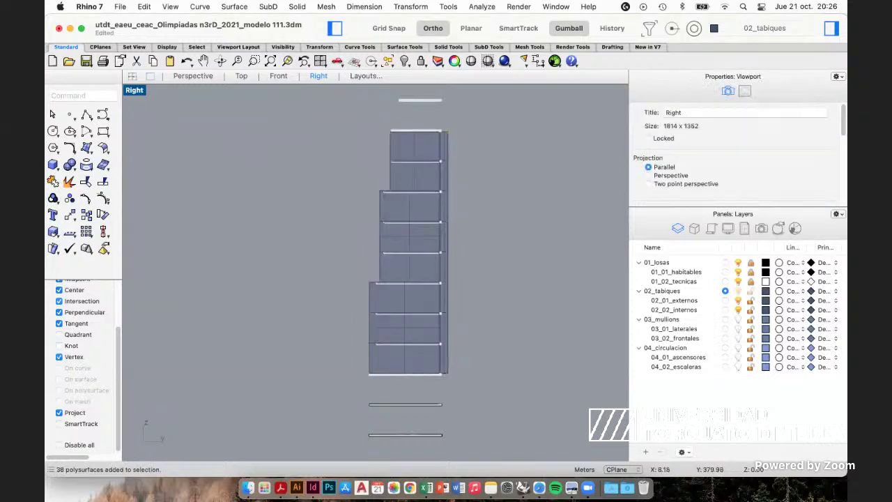
# Show all hidden objects, then hide the solid tower standing beside the staggered-slab tower.
pyautogui.write('show')
pyautogui.press('Return')
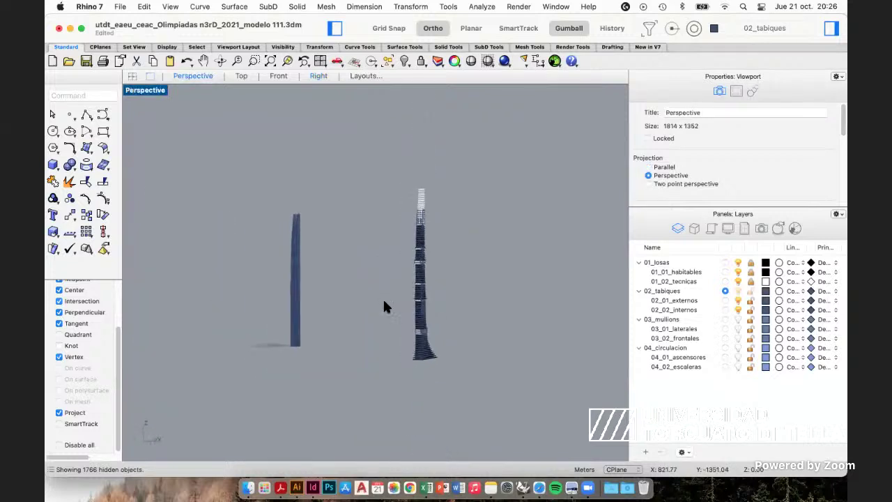
pyautogui.moveTo(324, 183); pyautogui.dragTo(258, 358)
pyautogui.write('Hidd')
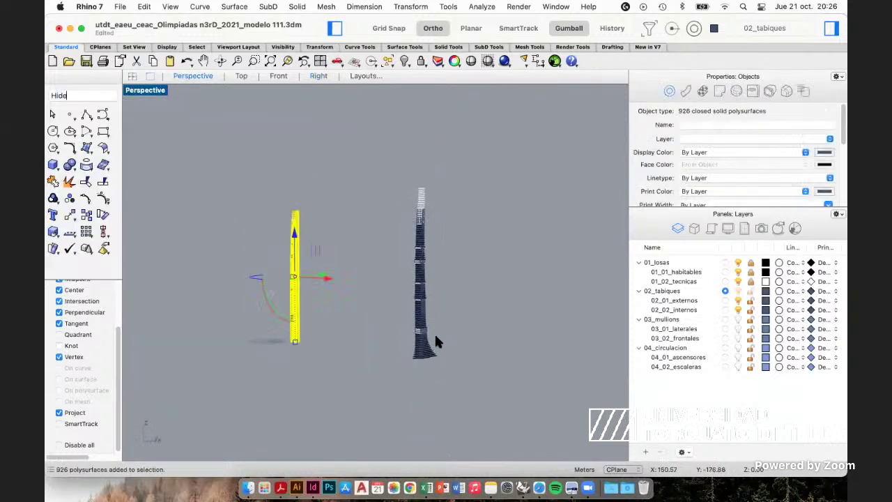
pyautogui.press('Return')
# In the Front view, select the right-hand external partitions between the tower's base and the lowest white technical slab.
pyautogui.scroll(7, 456, 267)
pyautogui.moveTo(416, 356); pyautogui.dragTo(453, 331, button='right')
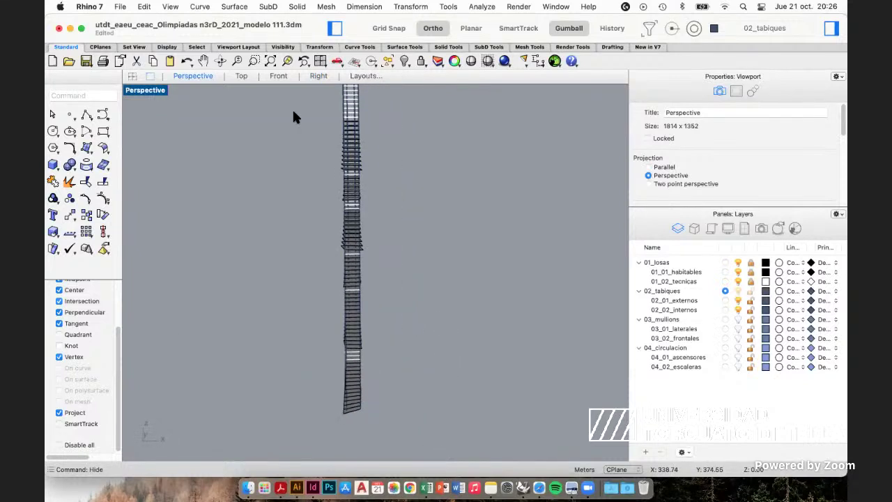
pyautogui.click(311, 75)
pyautogui.click(280, 75)
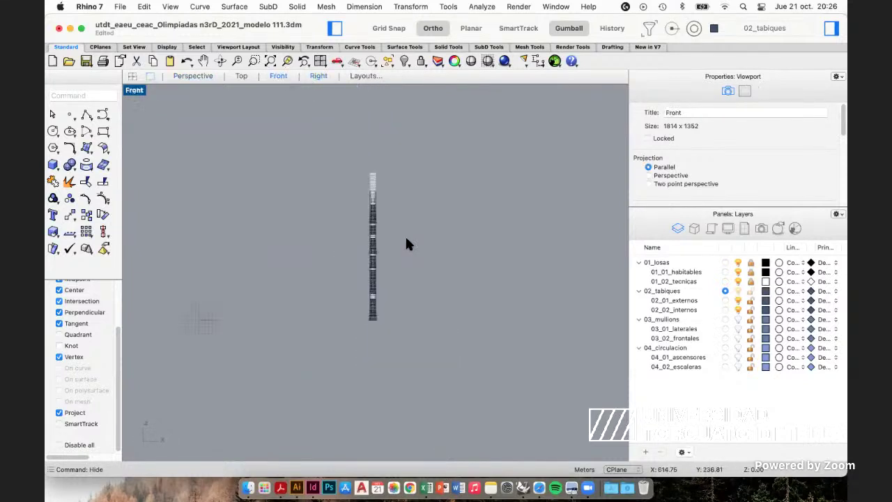
pyautogui.scroll(5, 385, 237)
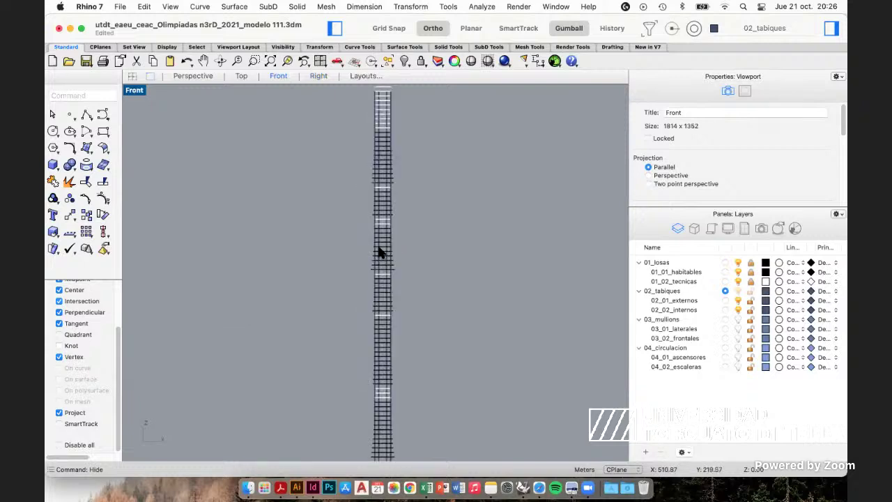
pyautogui.scroll(3, 384, 384)
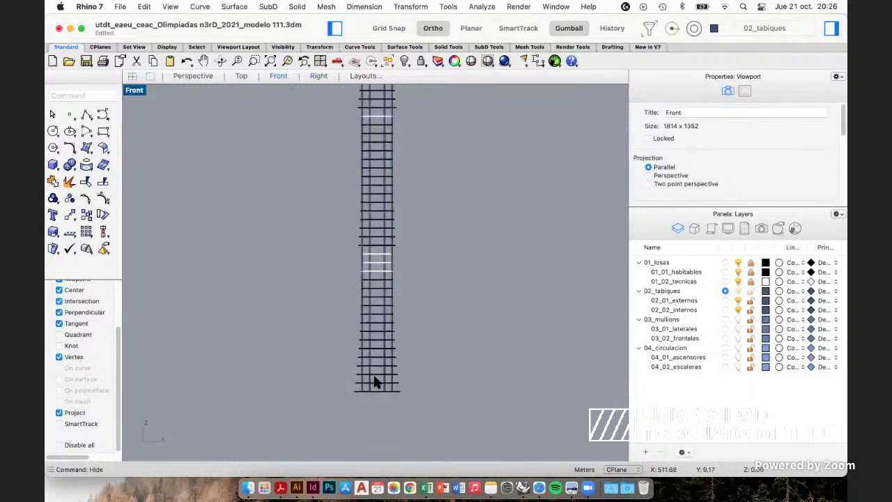
pyautogui.scroll(3, 391, 393)
pyautogui.moveTo(460, 432); pyautogui.dragTo(385, 229)
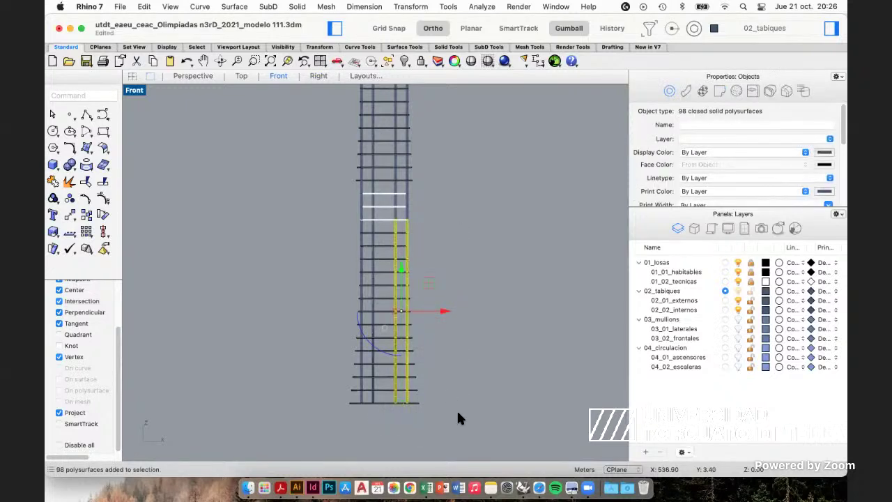
pyautogui.moveTo(449, 427); pyautogui.dragTo(404, 221)
# Apply a CageEdit control cage with 3 Z points and a global region to the selected right-hand external partitions.
pyautogui.scroll(1, 450, 264)
pyautogui.write('c')
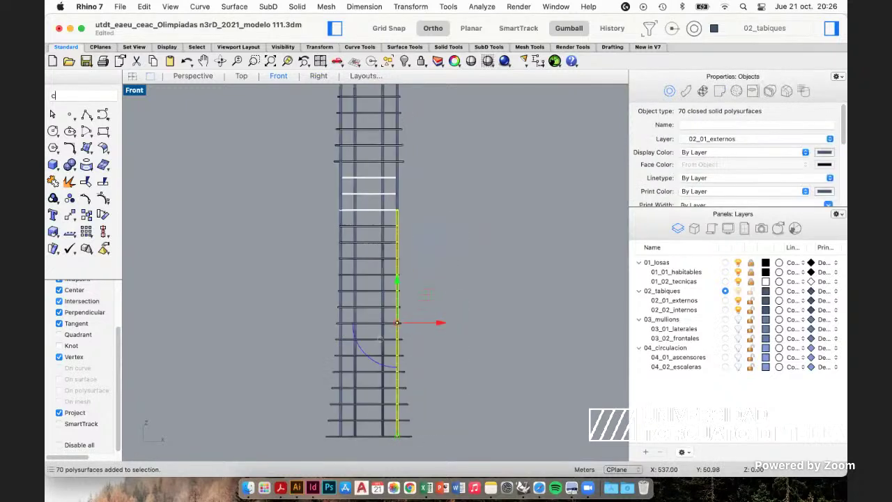
pyautogui.write('ge')
pyautogui.press('Return')
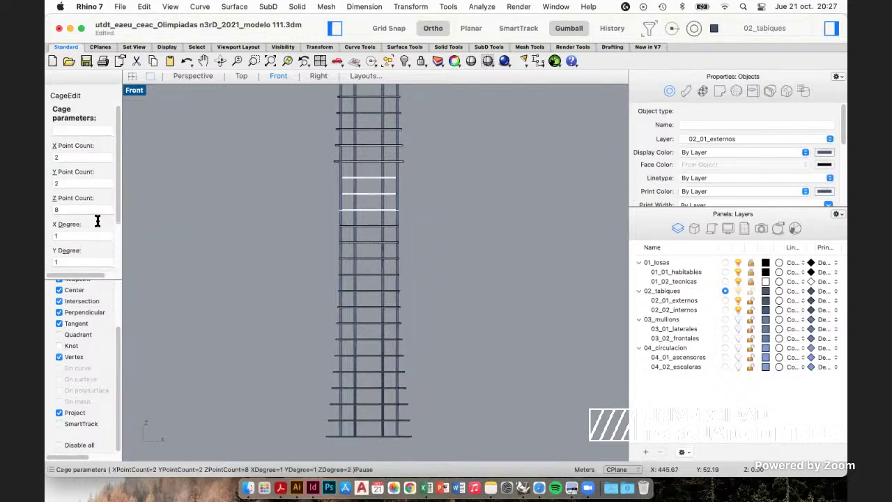
pyautogui.click(56, 209)
pyautogui.write('8')
pyautogui.press('Return')
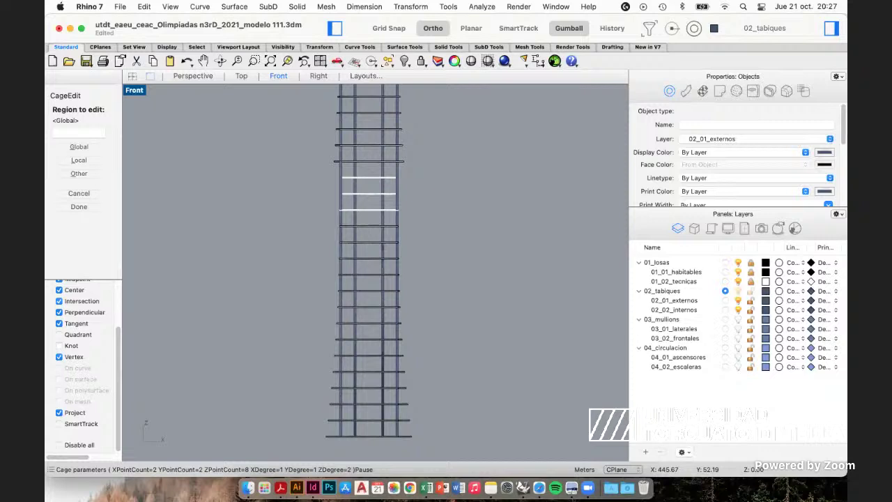
pyautogui.press('Return')
# Move the cage's lowest outer control points horizontally to the outer end of the tower's base slab.
pyautogui.moveTo(441, 382); pyautogui.dragTo(407, 299, button='right')
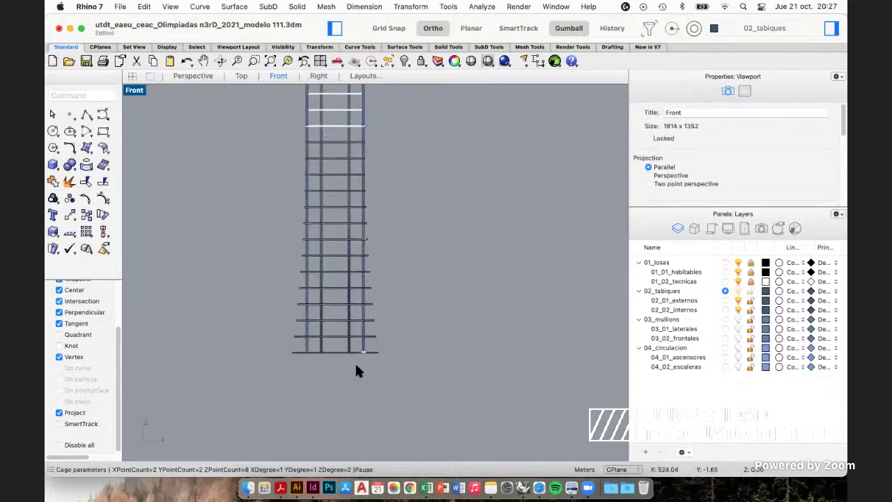
pyautogui.scroll(10, 365, 350)
pyautogui.moveTo(338, 403); pyautogui.dragTo(356, 344)
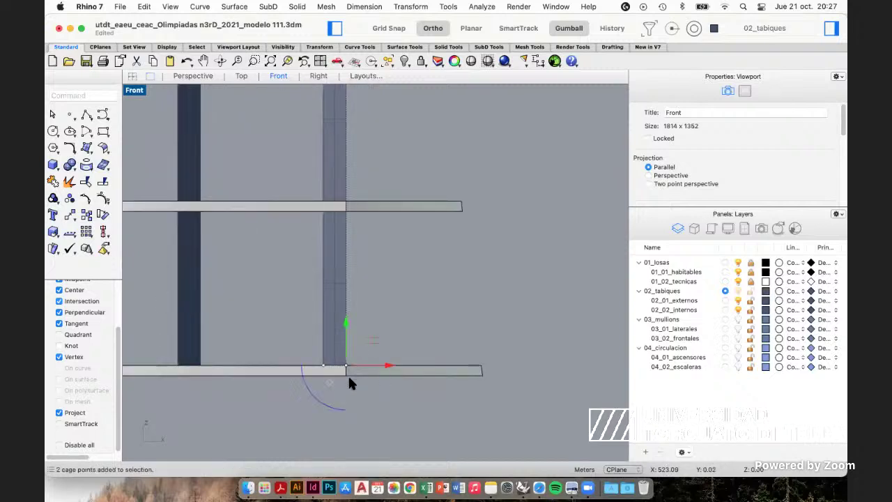
pyautogui.write('m')
pyautogui.press('Return')
pyautogui.click(346, 365)
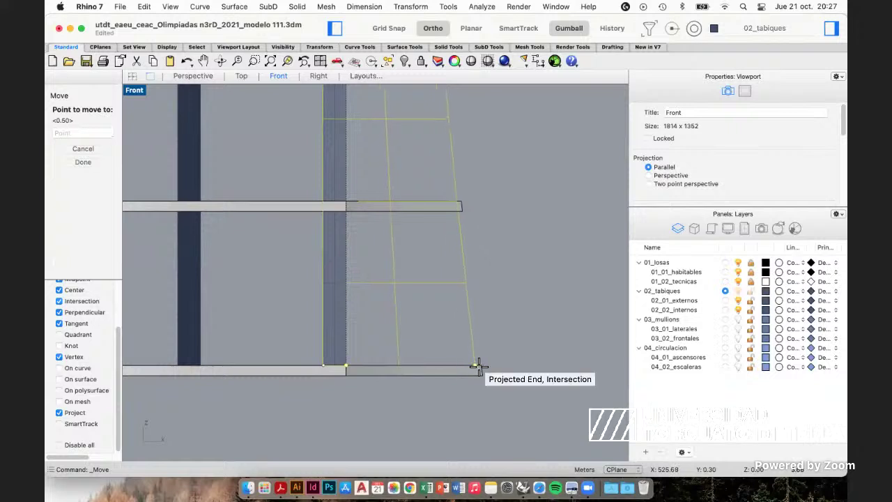
pyautogui.click(479, 367)
# Check the flared right-hand partitions against the slab ends, and delete their control cage.
pyautogui.scroll(-3, 522, 315)
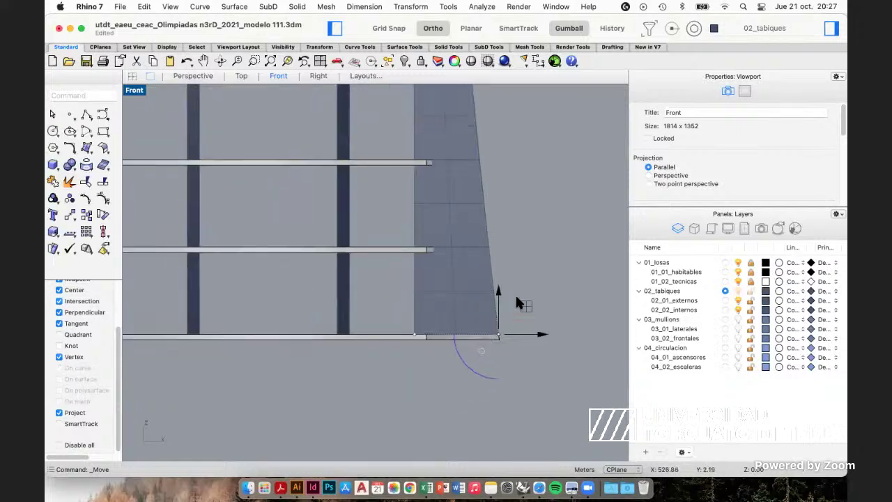
pyautogui.scroll(-5, 516, 301)
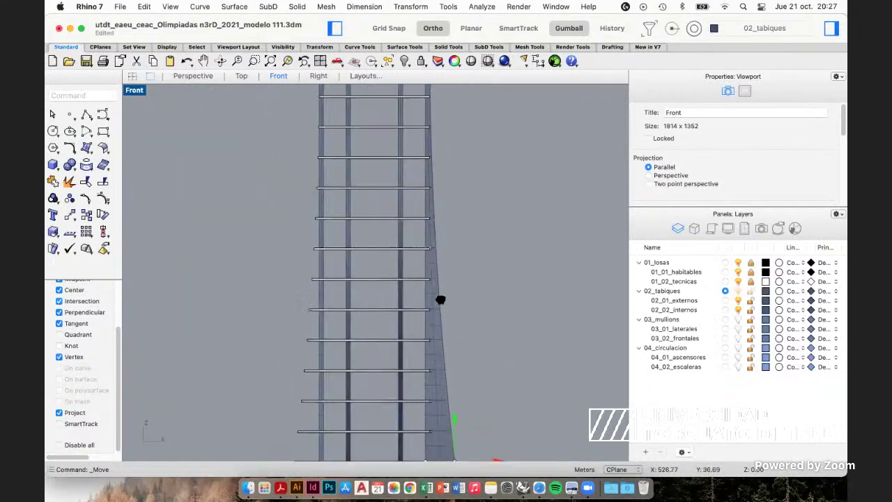
pyautogui.scroll(-5, 441, 299)
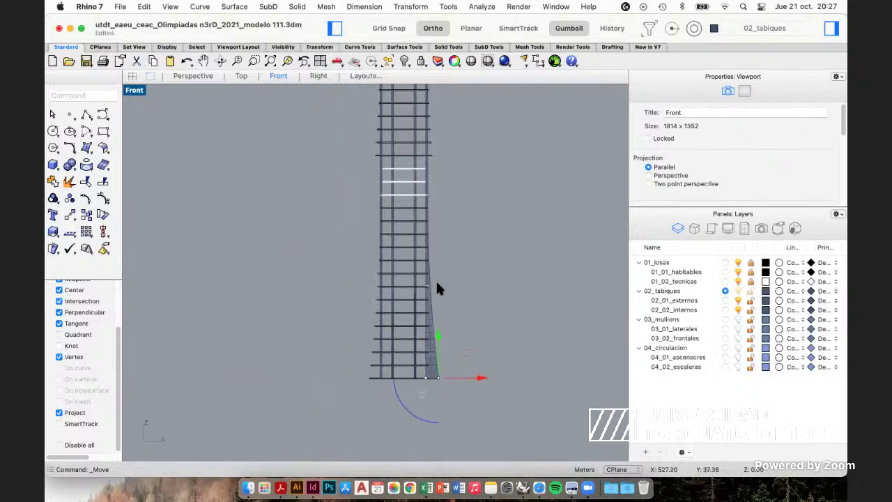
pyautogui.scroll(3, 437, 286)
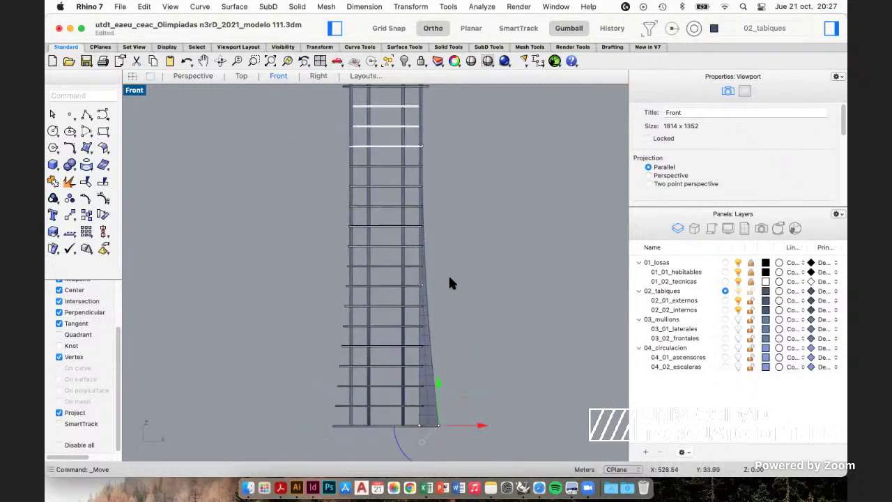
pyautogui.scroll(-5, 440, 244)
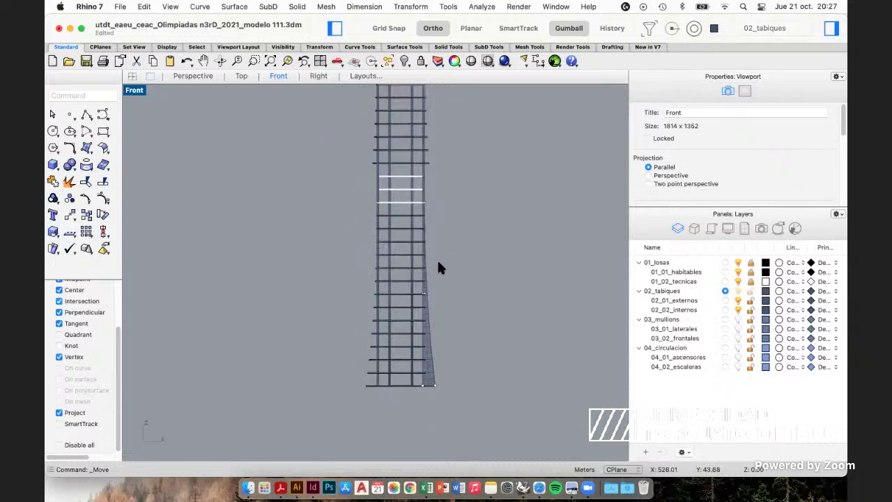
pyautogui.scroll(2, 454, 312)
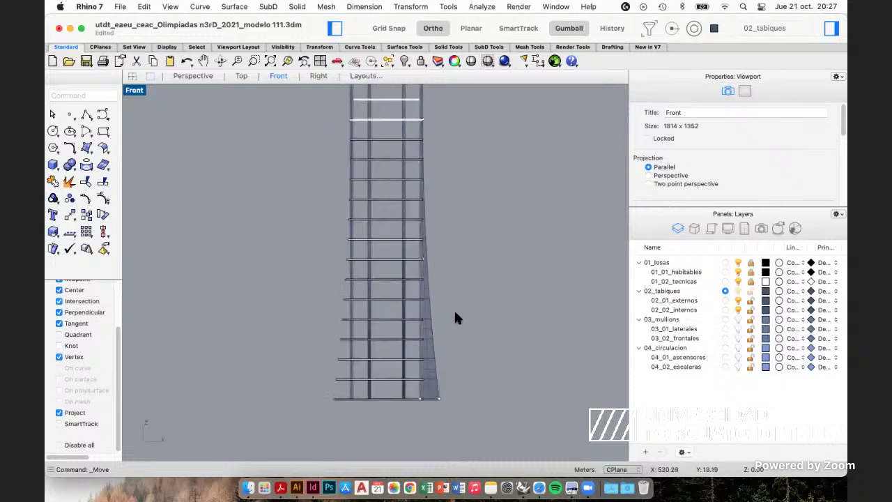
pyautogui.scroll(2, 440, 382)
pyautogui.click(446, 390)
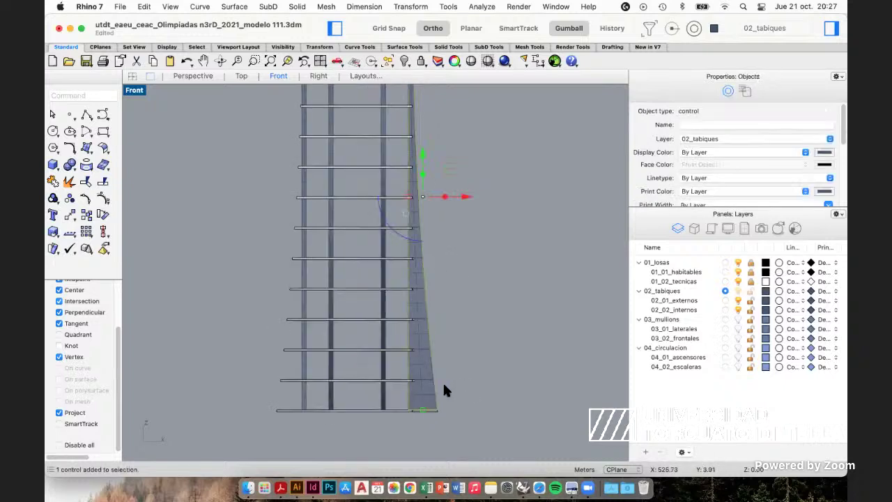
pyautogui.press('Delete')
# Start a CageEdit with 3 Z points on the left-hand external partitions below the lowest white technical slab.
pyautogui.scroll(-3, 416, 347)
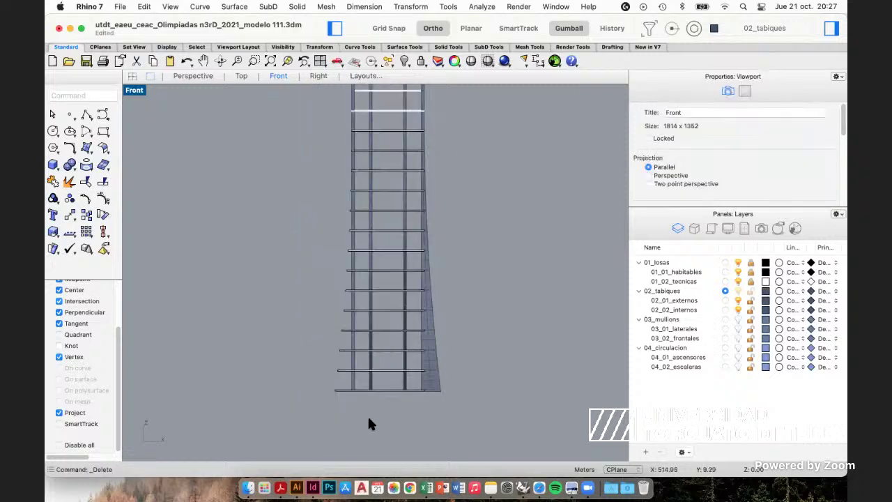
pyautogui.moveTo(338, 202); pyautogui.dragTo(380, 413)
pyautogui.write('Cge')
pyautogui.press('Return')
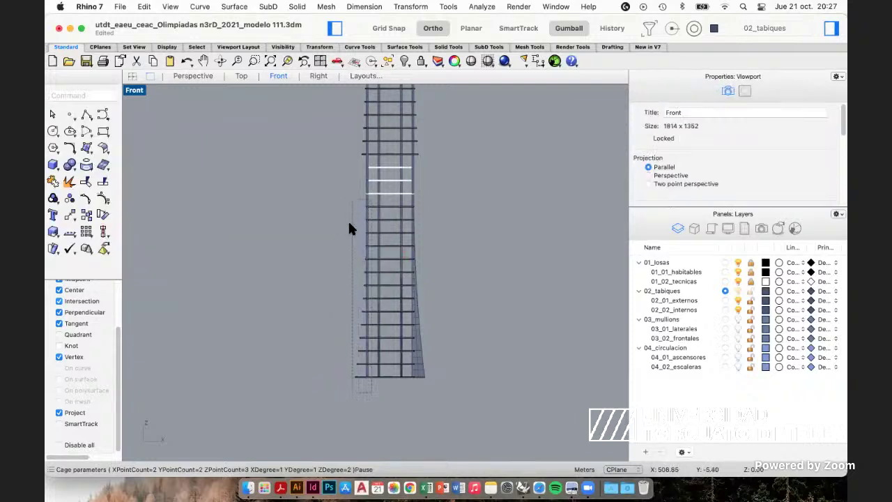
pyautogui.moveTo(371, 392); pyautogui.dragTo(353, 199)
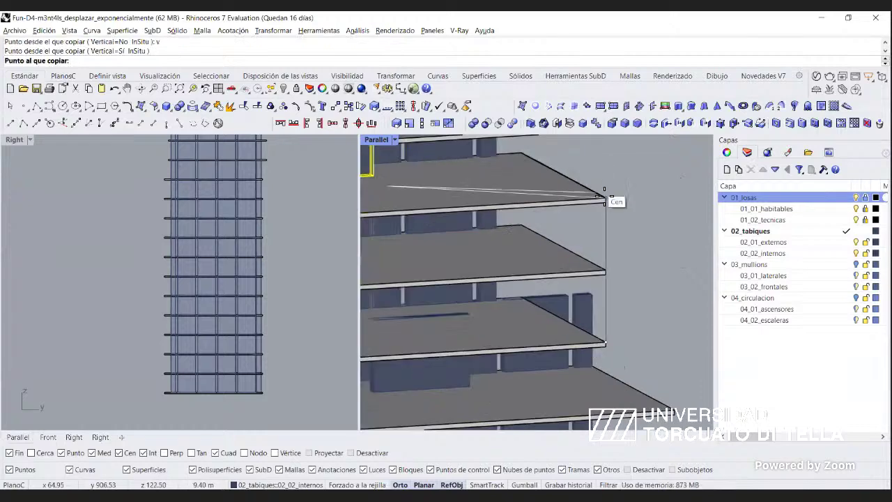
# In the other shared Rhino model, place a vertical copy of the internal partition 9.40 m up and finish copying.
pyautogui.click(603, 195)
pyautogui.keyDown('shift'); pyautogui.moveTo(566, 284); pyautogui.dragTo(564, 276, button='right'); pyautogui.keyUp('shift')
pyautogui.scroll(-2, 561, 278)
pyautogui.rightClick(587, 296)
pyautogui.scroll(-4, 587, 295)
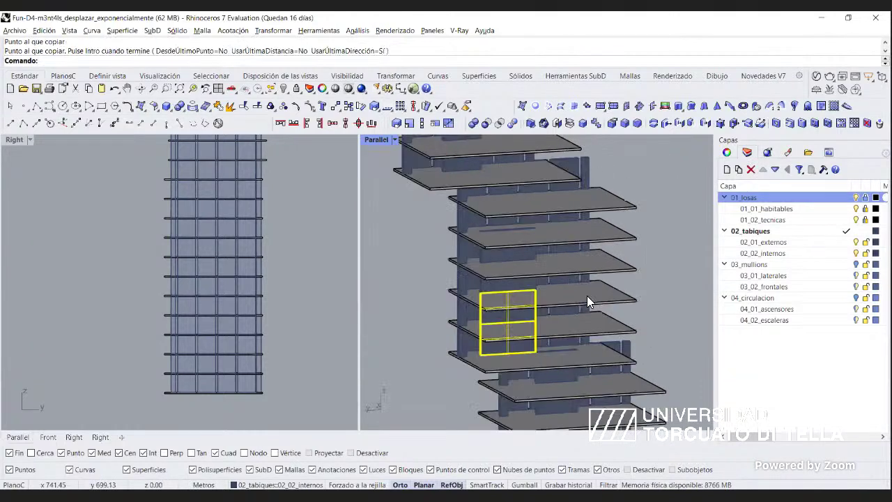
# Copy the selected two-storey internal partition vertically by another 9.40 m, onto the next pair of storeys.
pyautogui.scroll(5, 459, 285)
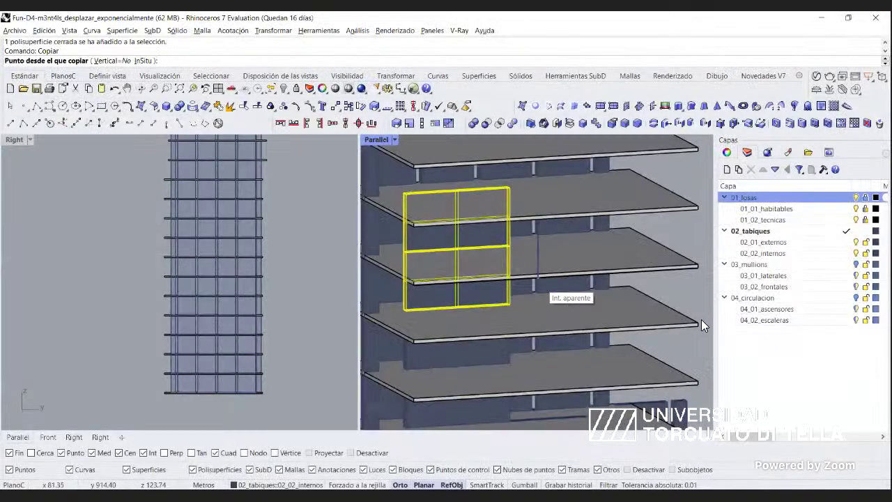
pyautogui.write('v')
pyautogui.press('Return')
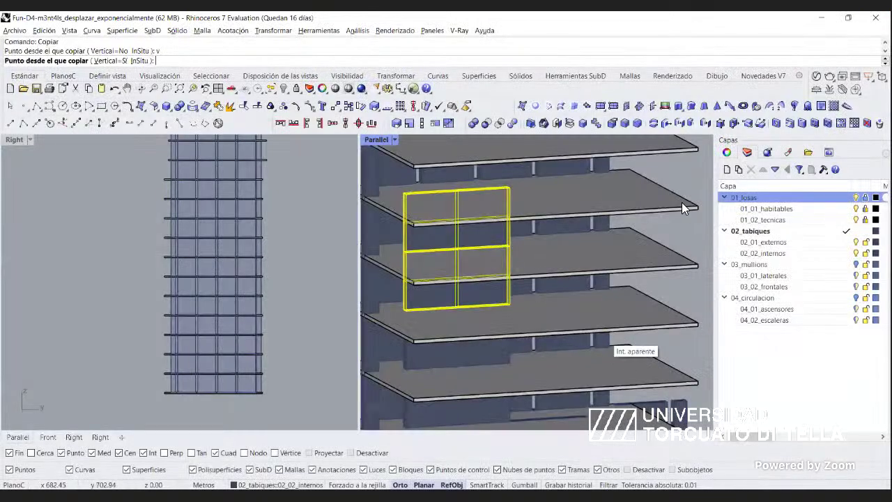
pyautogui.click(680, 202)
pyautogui.click(653, 184)
pyautogui.scroll(-2, 655, 182)
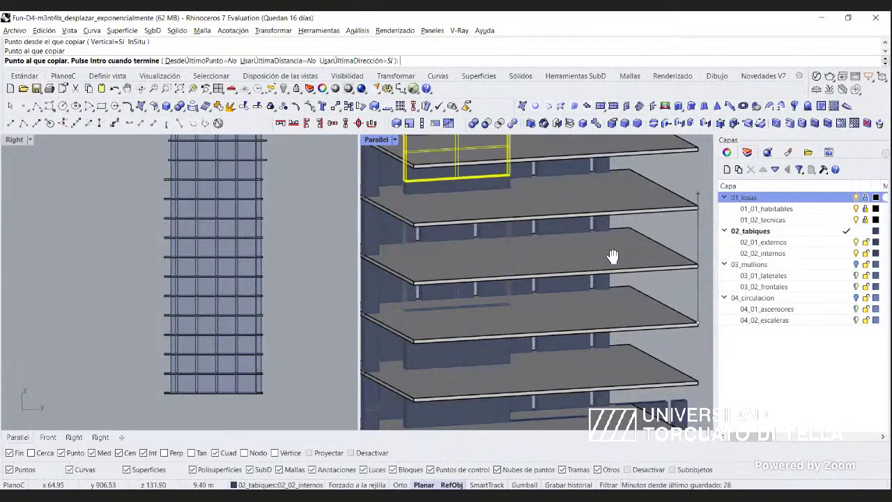
pyautogui.rightClick(509, 288)
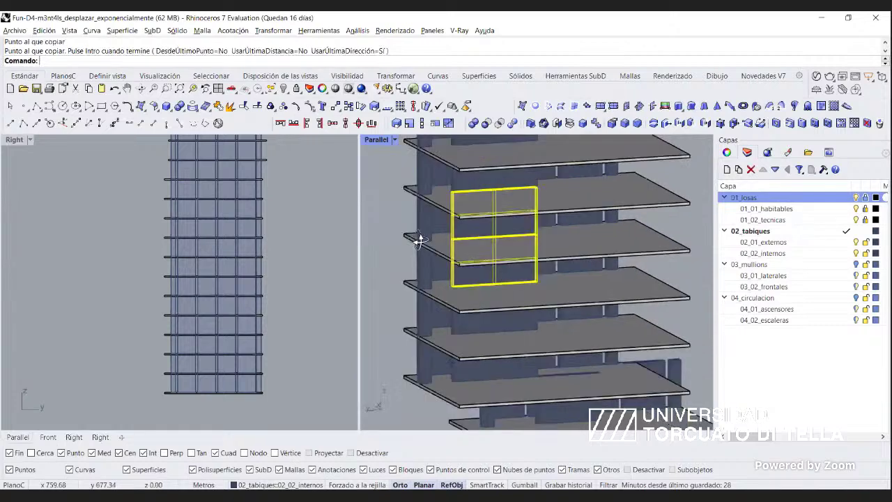
# Reshape the internal partition at the bottom of the slab group by moving its sub-objects.
pyautogui.scroll(-2, 462, 241)
pyautogui.scroll(5, 435, 273)
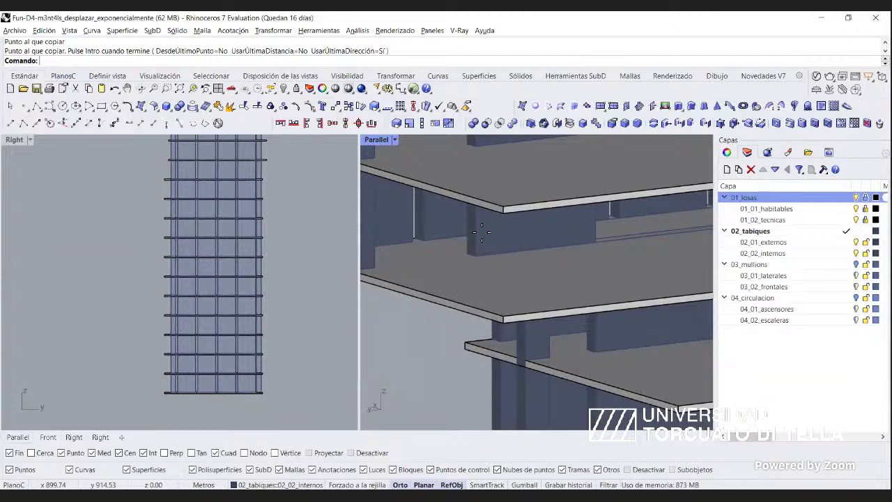
pyautogui.scroll(3, 463, 234)
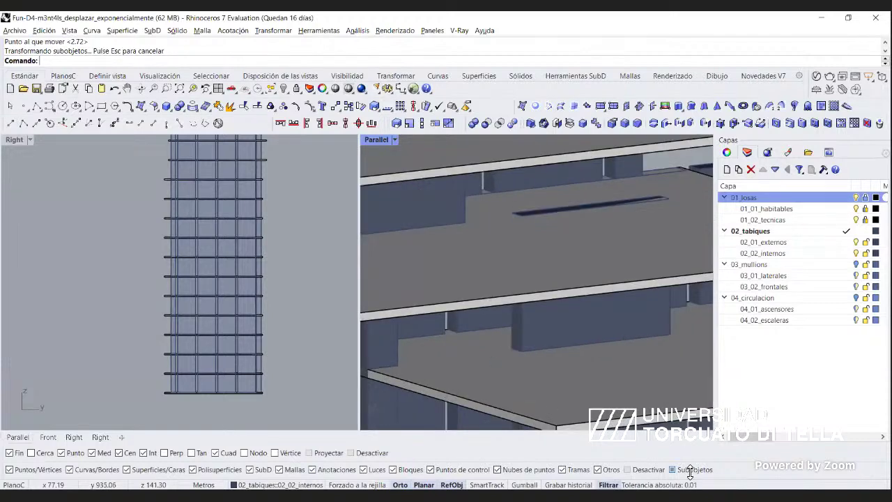
# Delete the old internal partition above the reshaped one, and select the partition near the top of the slab group.
pyautogui.scroll(-3, 483, 291)
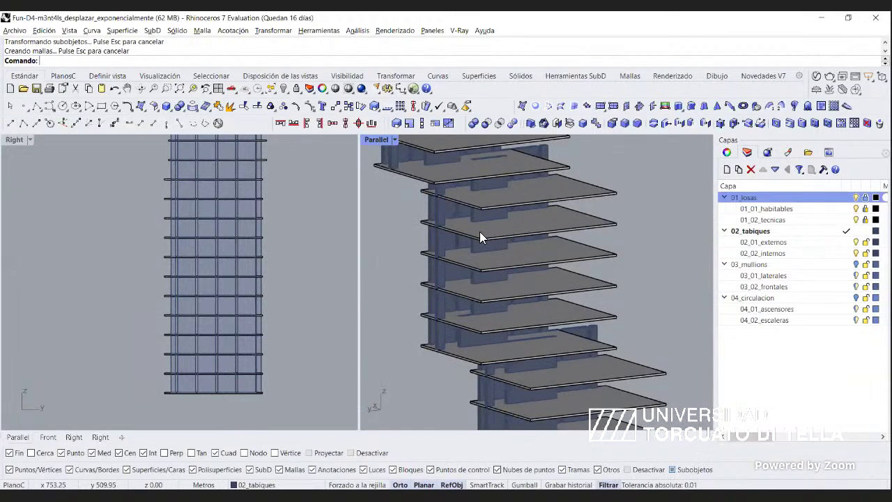
pyautogui.scroll(3, 487, 165)
pyautogui.press('Delete')
pyautogui.keyDown('shift'); pyautogui.moveTo(507, 314); pyautogui.dragTo(500, 358, button='right'); pyautogui.keyUp('shift')
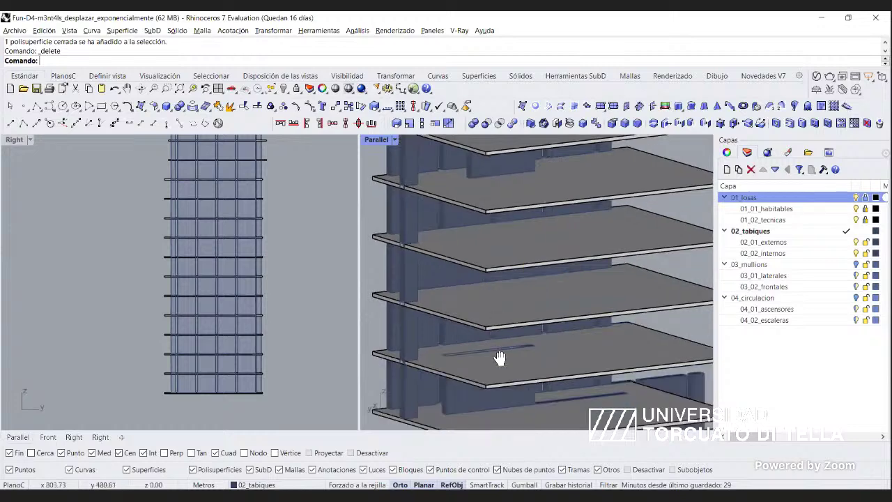
pyautogui.keyDown('shift'); pyautogui.moveTo(487, 145); pyautogui.dragTo(476, 248, button='right'); pyautogui.keyUp('shift')
pyautogui.click(488, 213)
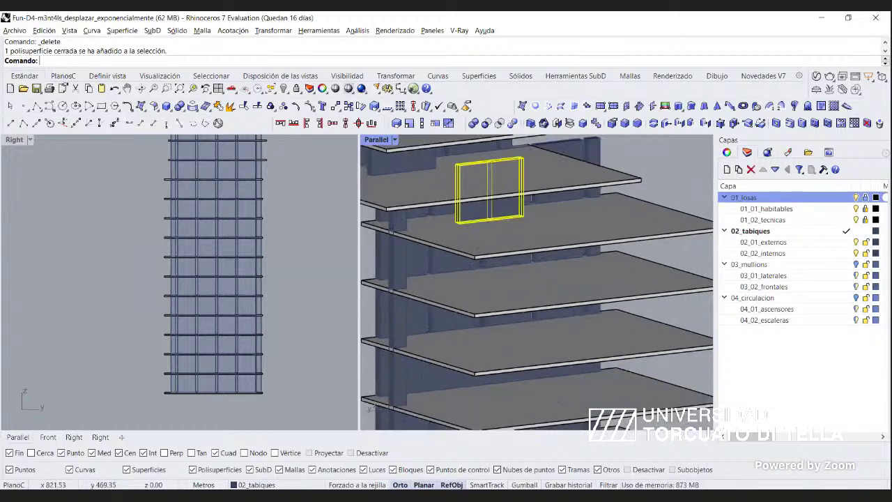
# Copy the internal partition at the bottom of the slab group vertically onto the storeys above it.
pyautogui.keyDown('shift'); pyautogui.moveTo(476, 348); pyautogui.dragTo(474, 244, button='right'); pyautogui.keyUp('shift')
pyautogui.click(478, 347)
pyautogui.rightClick(478, 346)
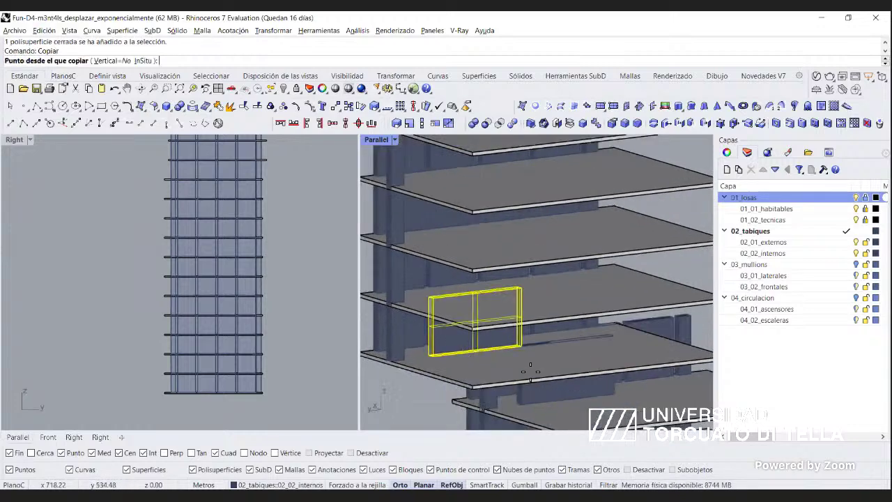
pyautogui.write('v')
pyautogui.press('Return')
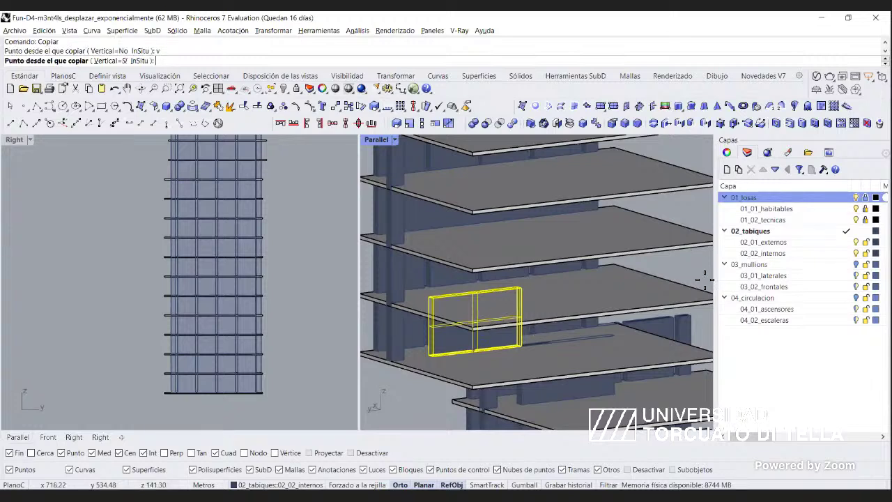
pyautogui.scroll(2, 510, 425)
pyautogui.click(523, 325)
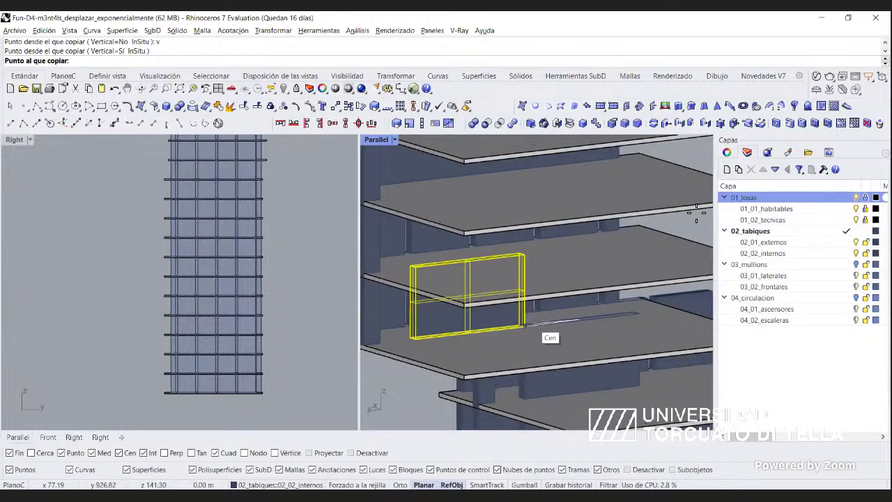
pyautogui.keyDown('shift'); pyautogui.moveTo(636, 311); pyautogui.dragTo(563, 325, button='right'); pyautogui.keyUp('shift')
pyautogui.click(696, 284)
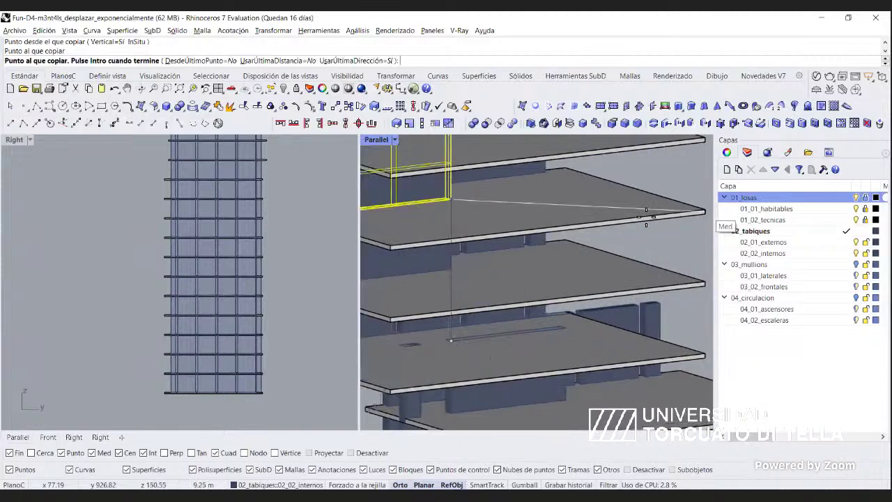
pyautogui.click(634, 271)
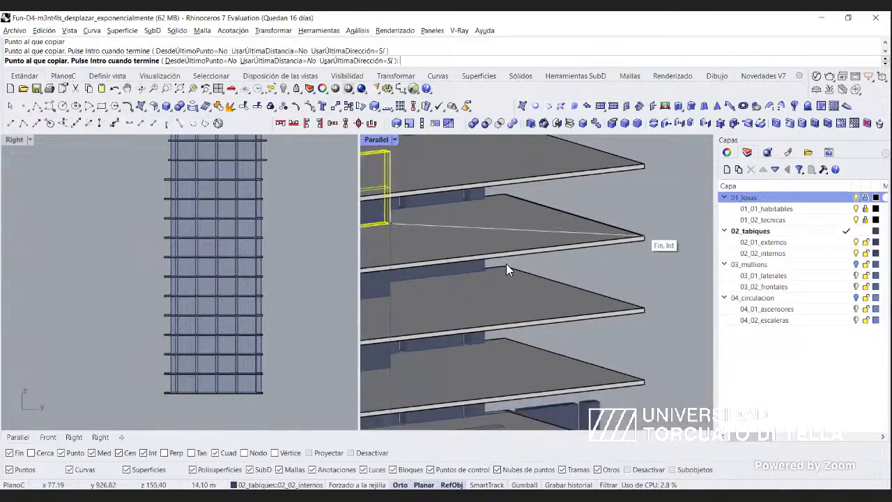
pyautogui.click(643, 238)
pyautogui.scroll(-4, 506, 263)
pyautogui.keyDown('shift'); pyautogui.moveTo(506, 263); pyautogui.dragTo(526, 258, button='right'); pyautogui.keyUp('shift')
pyautogui.press('Return')
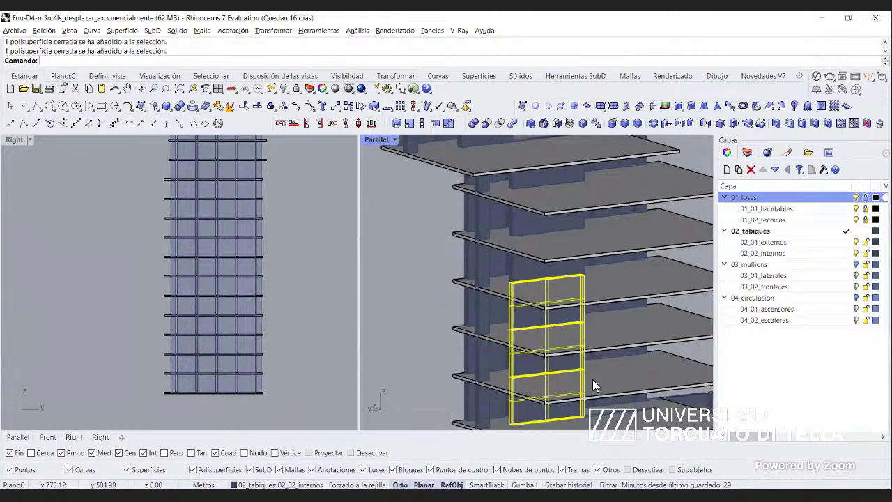
# Move the end face of the internal partition at the bottom of the next slab group to reshape it.
pyautogui.keyDown('shift'); pyautogui.moveTo(483, 229); pyautogui.dragTo(480, 243, button='right'); pyautogui.keyUp('shift')
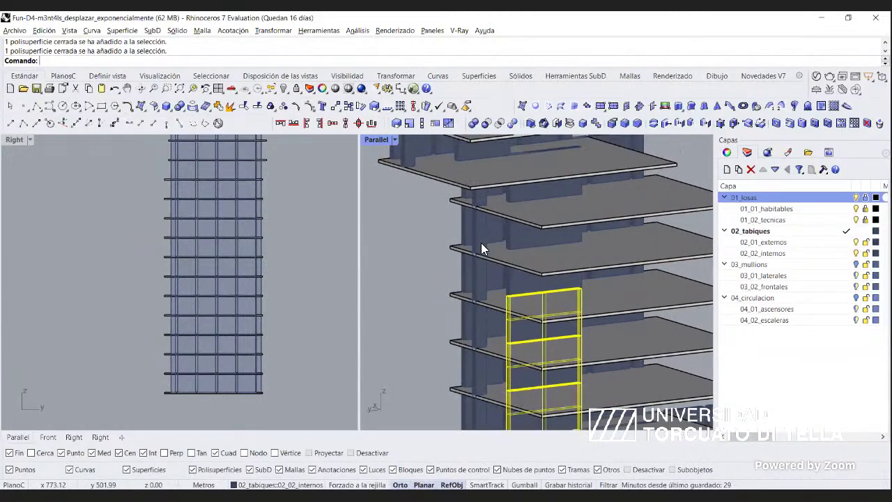
pyautogui.keyDown('shift'); pyautogui.moveTo(492, 291); pyautogui.dragTo(491, 314, button='right'); pyautogui.keyUp('shift')
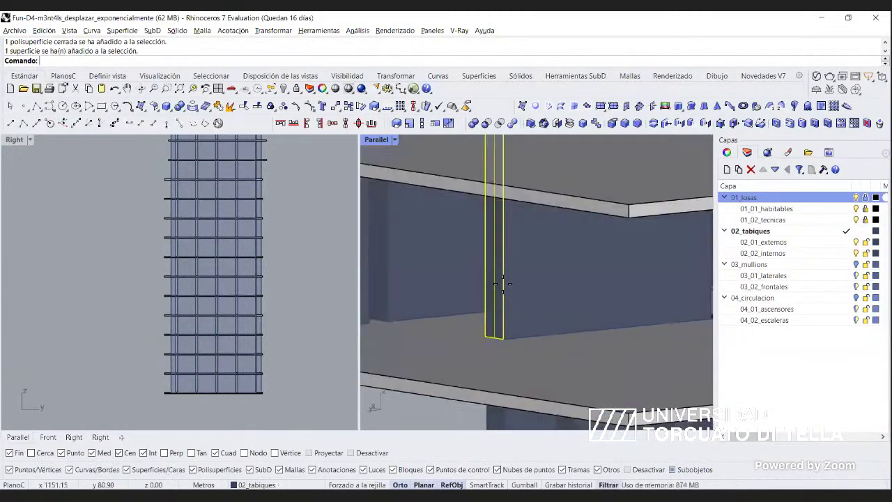
pyautogui.scroll(-8, 499, 280)
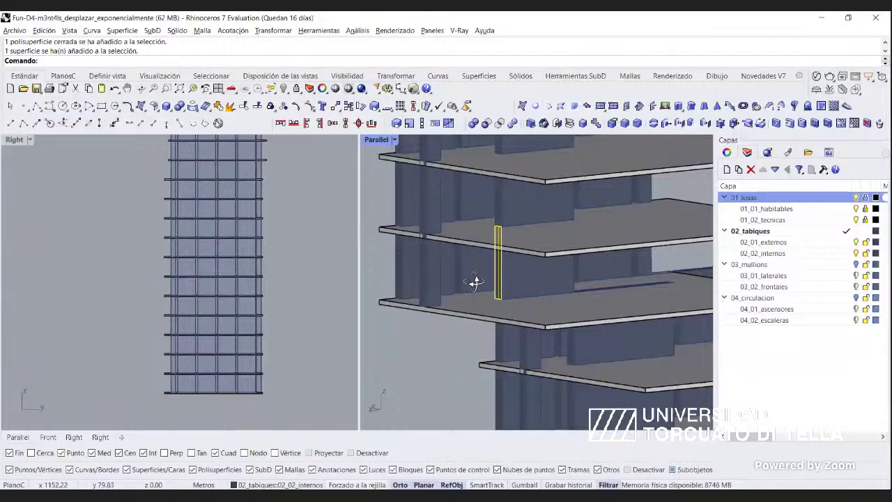
pyautogui.rightClick(476, 282)
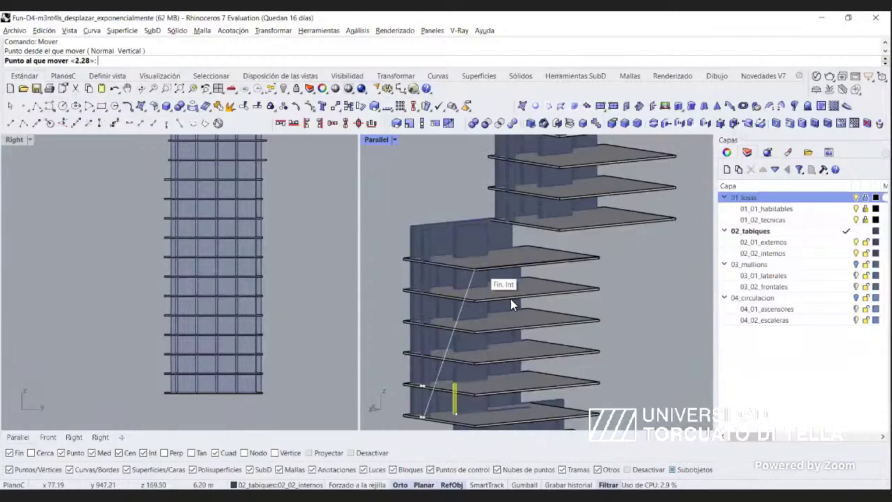
pyautogui.click(510, 299)
# Move the end face of another group's internal partition until it aligns with the corner of the neighbouring partition.
pyautogui.moveTo(510, 298); pyautogui.dragTo(496, 223, button='right')
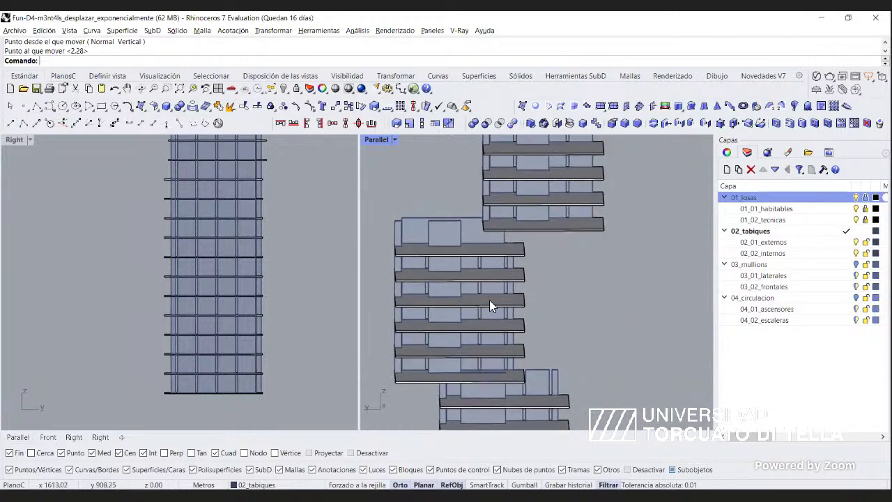
pyautogui.scroll(10, 489, 299)
pyautogui.click(596, 377)
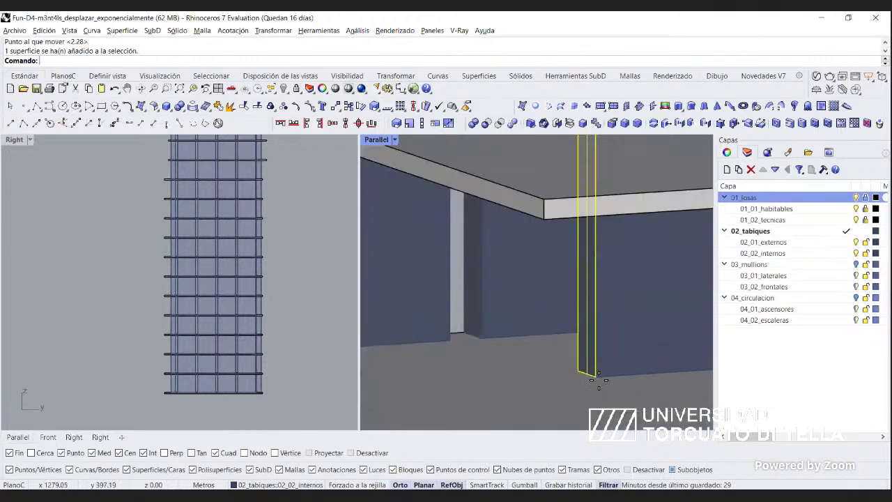
pyautogui.press('Return')
pyautogui.click(598, 376)
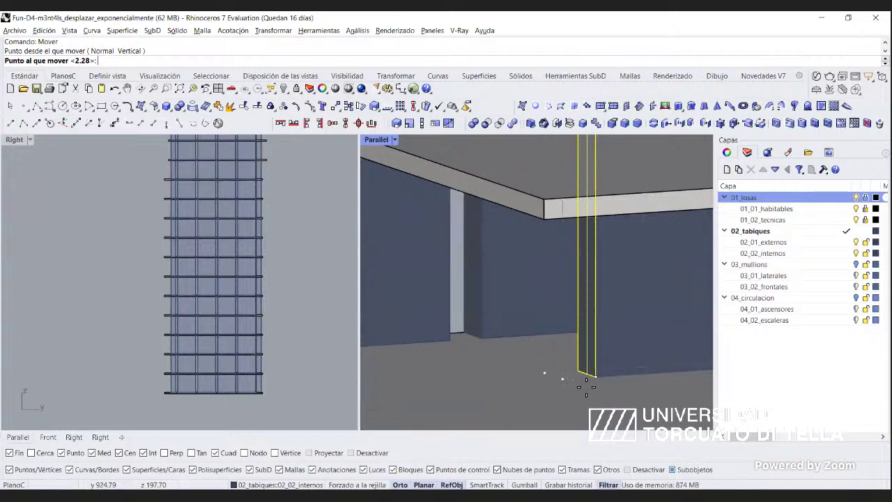
pyautogui.moveTo(636, 395); pyautogui.dragTo(390, 369, button='right')
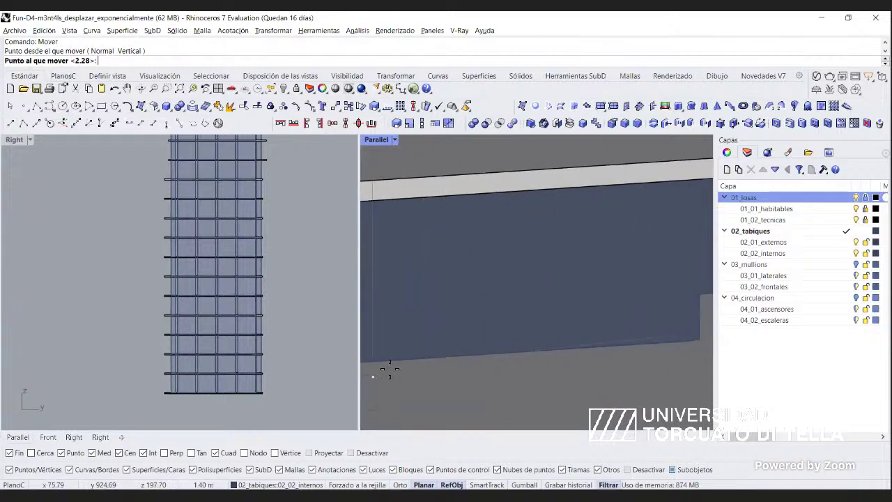
pyautogui.scroll(-6, 436, 360)
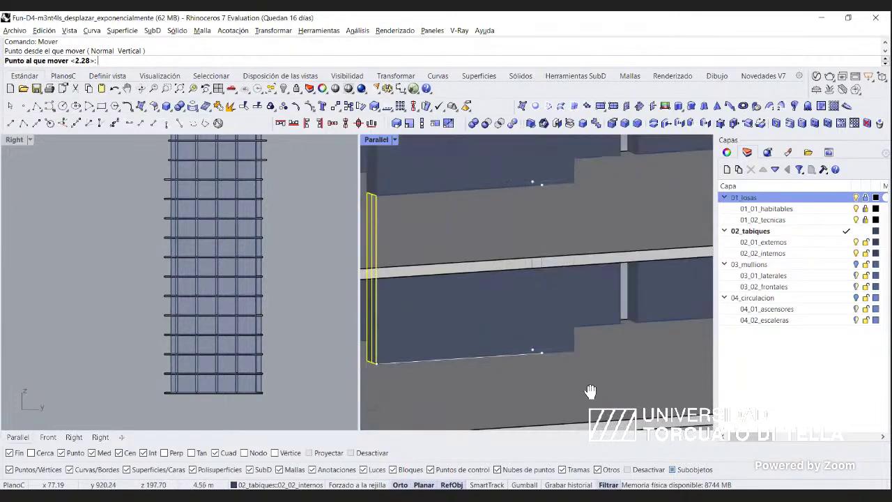
pyautogui.keyDown('shift'); pyautogui.moveTo(460, 332); pyautogui.dragTo(558, 331, button='right'); pyautogui.keyUp('shift')
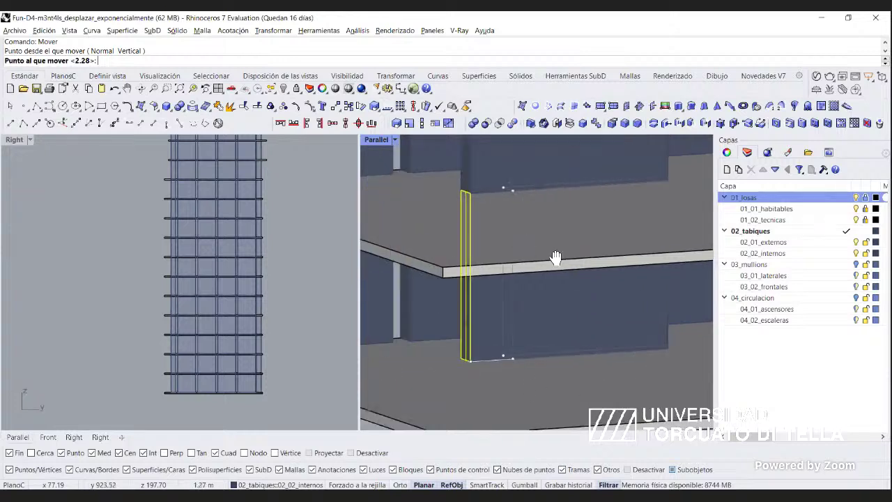
pyautogui.scroll(-12, 559, 258)
pyautogui.scroll(6, 558, 256)
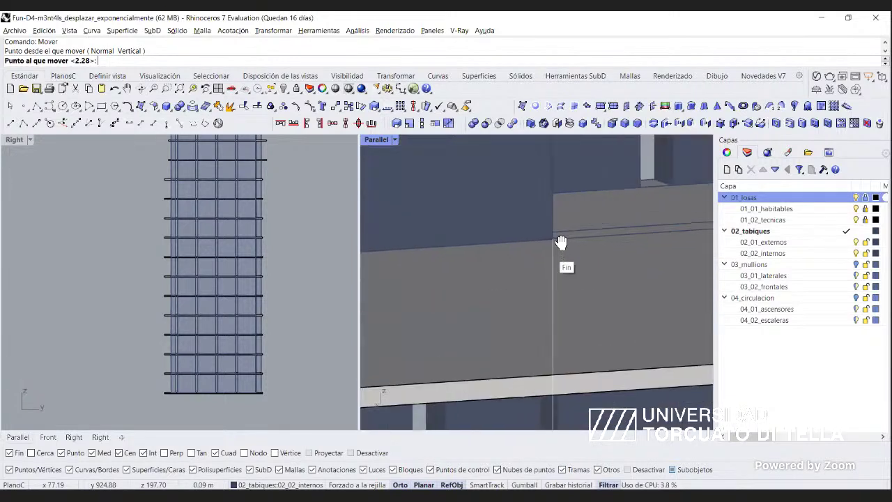
pyautogui.click(540, 341)
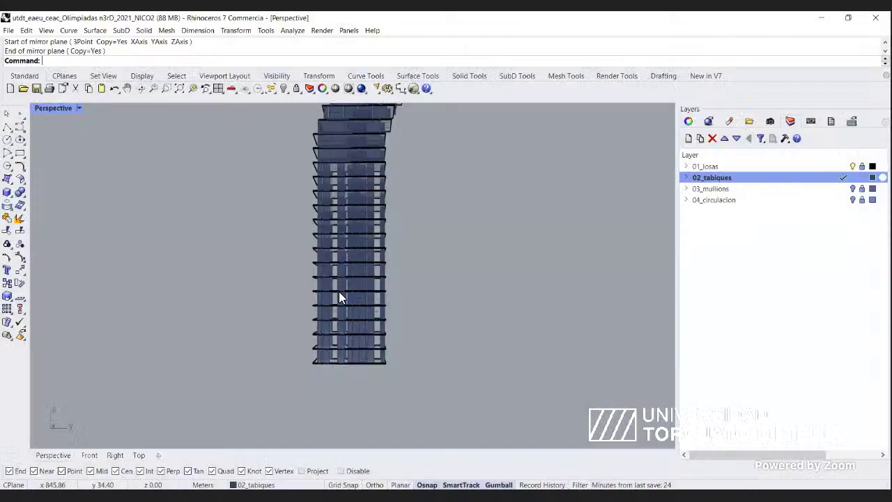
# In the other Rhino model, NICO2, delete all the partitions in the straight middle section of the curved tower.
pyautogui.scroll(3, 342, 296)
pyautogui.scroll(-3, 355, 341)
pyautogui.moveTo(370, 391); pyautogui.dragTo(342, 165, button='right')
pyautogui.moveTo(341, 163); pyautogui.dragTo(431, 345)
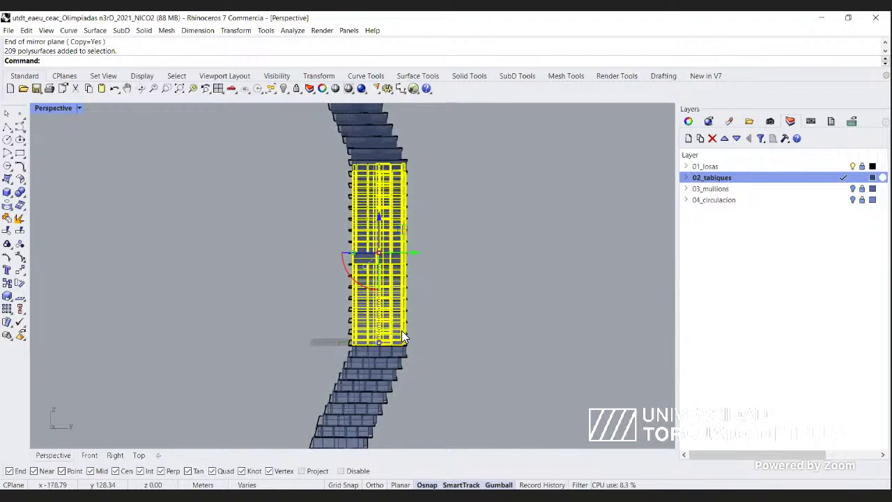
pyautogui.press('Delete')
# Copy all the partitions of the straight base section up to the emptied straight middle section, using the slab corners as reference points.
pyautogui.moveTo(367, 337); pyautogui.dragTo(354, 277, button='right')
pyautogui.moveTo(329, 236); pyautogui.dragTo(419, 422)
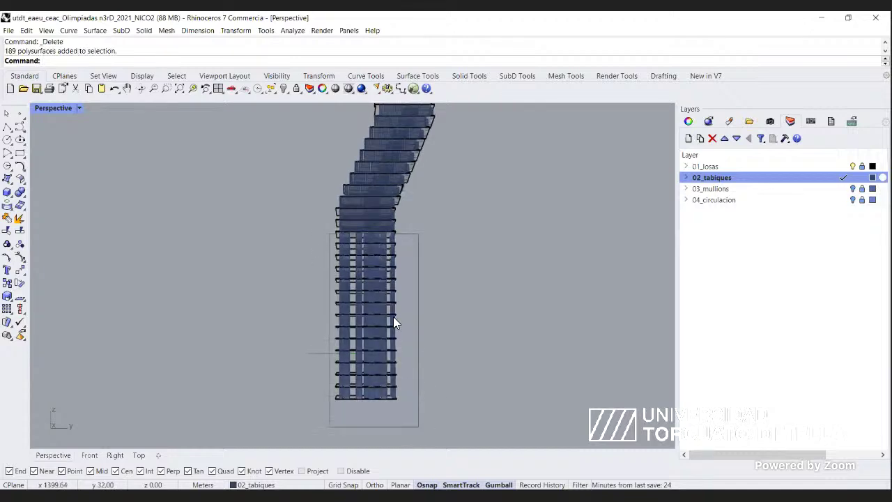
pyautogui.scroll(3, 342, 241)
pyautogui.moveTo(354, 260); pyautogui.dragTo(344, 249, button='right')
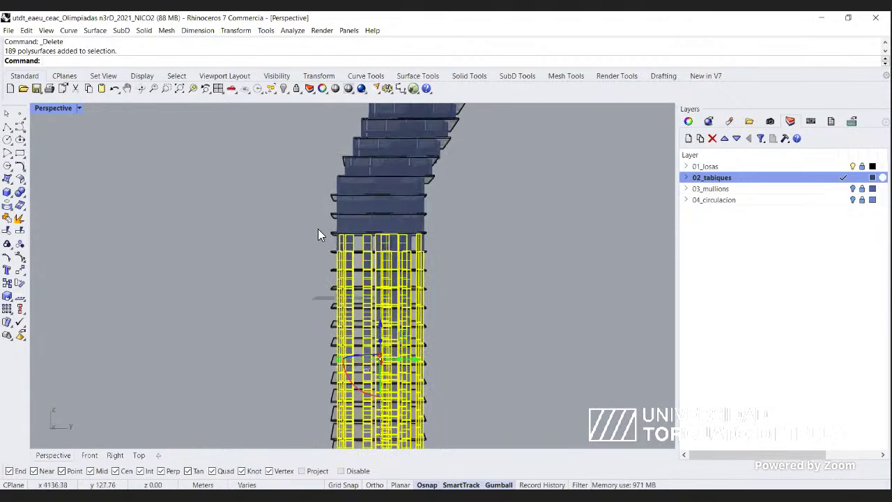
pyautogui.keyDown('shift'); pyautogui.moveTo(317, 229); pyautogui.dragTo(467, 296); pyautogui.keyUp('shift')
pyautogui.scroll(-4, 402, 237)
pyautogui.scroll(-2, 403, 237)
pyautogui.moveTo(403, 237); pyautogui.dragTo(390, 356, button='right')
pyautogui.scroll(6, 390, 355)
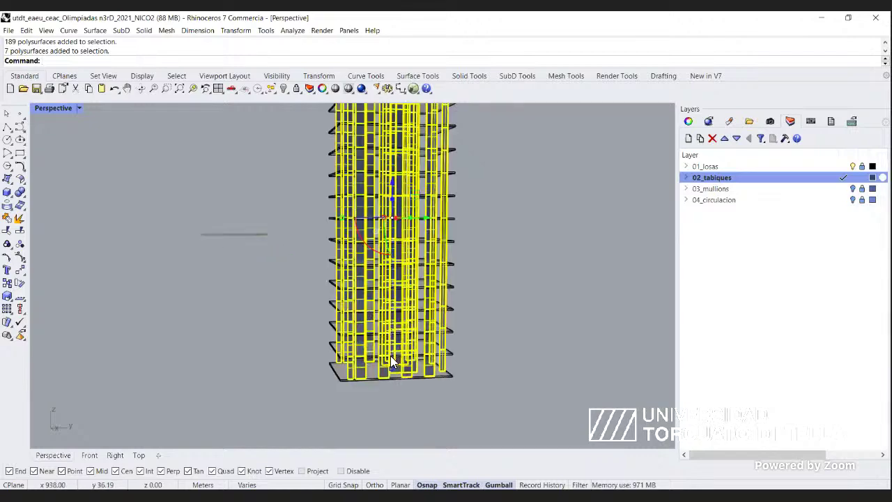
pyautogui.write('Co')
pyautogui.press('Return')
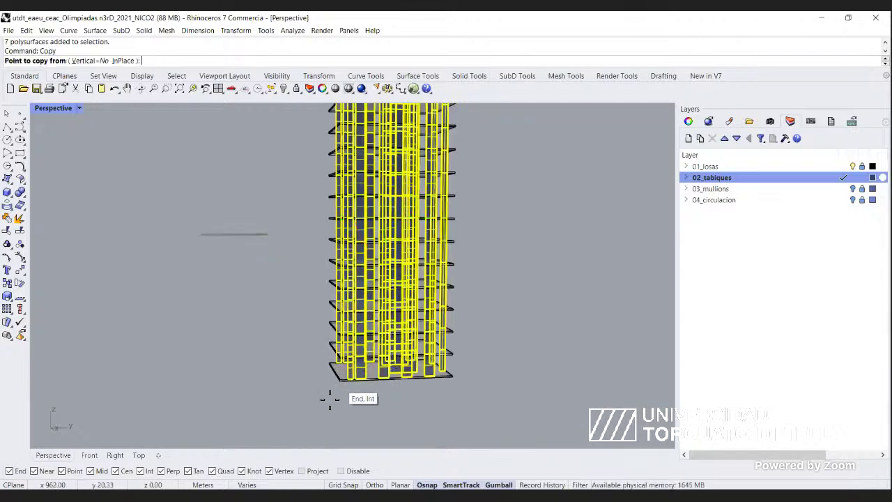
pyautogui.click(339, 380)
pyautogui.scroll(-6, 321, 402)
pyautogui.scroll(6, 355, 168)
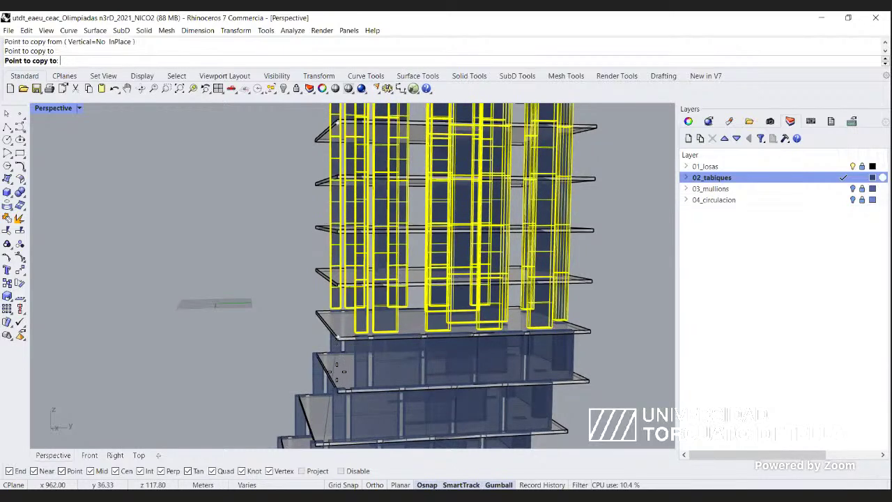
pyautogui.click(342, 344)
pyautogui.scroll(-5, 364, 310)
pyautogui.press('Return')
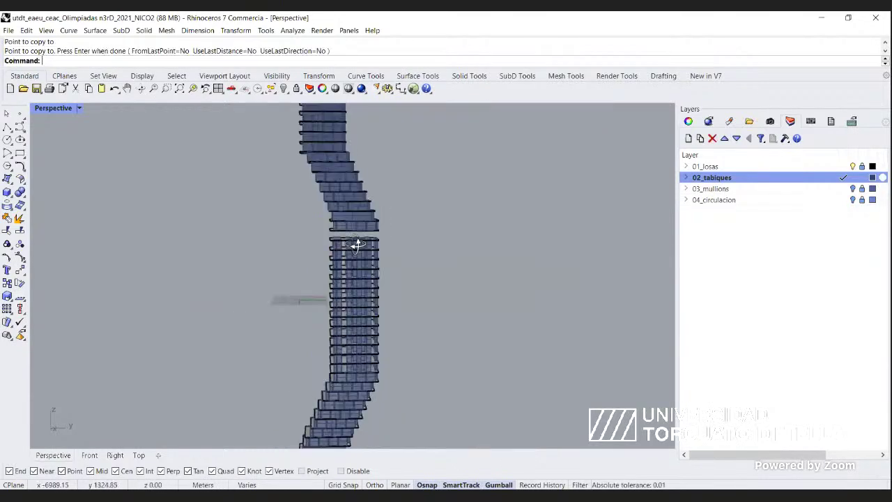
# Copy the top storey of partitions in the middle section one storey up, from slab corner to slab corner.
pyautogui.scroll(6, 287, 216)
pyautogui.moveTo(515, 262); pyautogui.dragTo(272, 215)
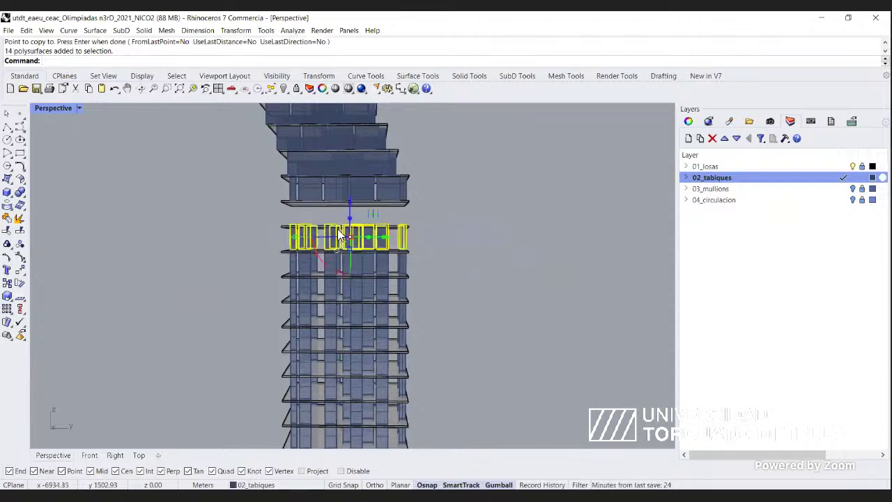
pyautogui.moveTo(383, 239); pyautogui.dragTo(431, 294, button='right')
pyautogui.scroll(4, 431, 293)
pyautogui.write('Copy')
pyautogui.press('Return')
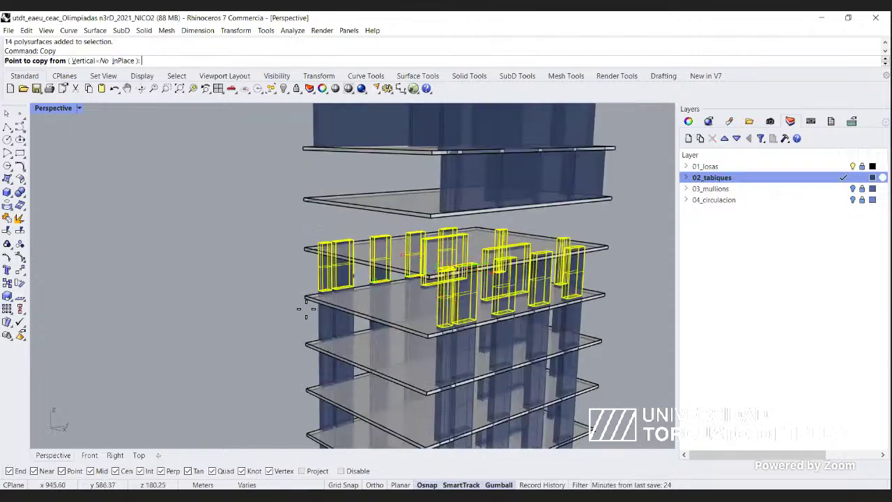
pyautogui.scroll(5, 304, 245)
pyautogui.click(304, 334)
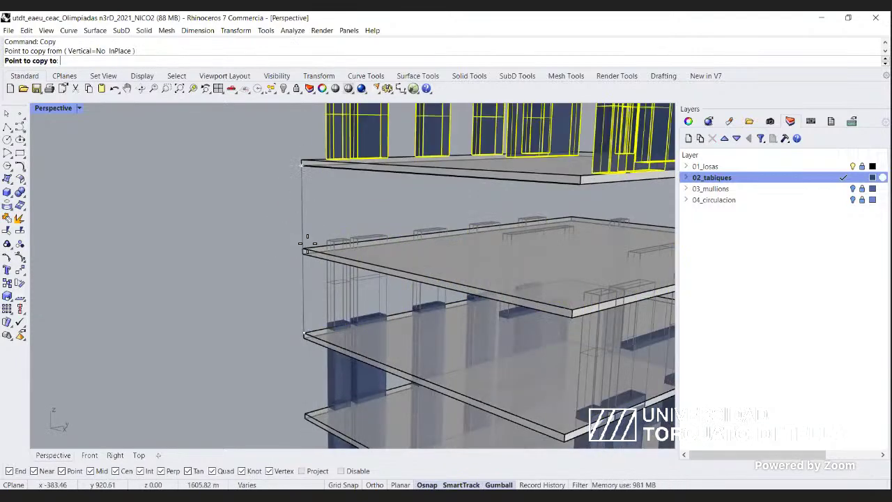
pyautogui.click(304, 249)
pyautogui.rightClick(398, 291)
pyautogui.scroll(-2, 358, 281)
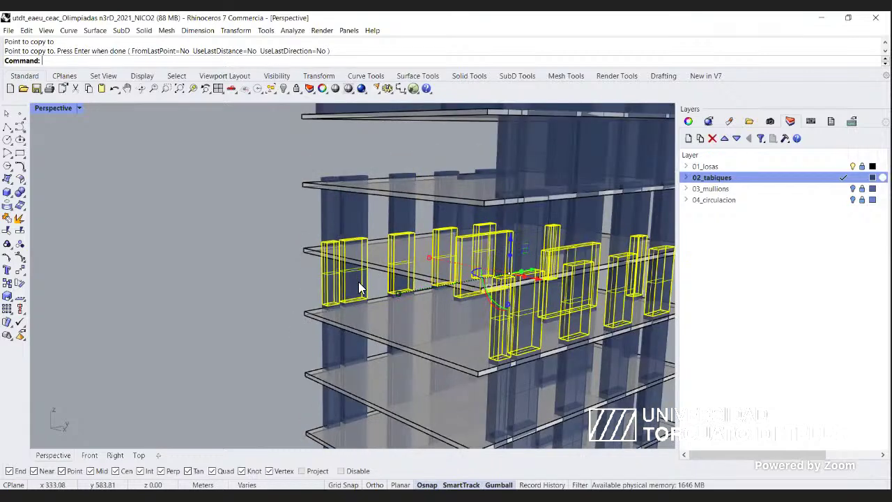
pyautogui.moveTo(358, 282); pyautogui.dragTo(307, 323, button='right')
pyautogui.press('Escape')
# Delete all the partitions in the next straight section higher up the tower.
pyautogui.scroll(-8, 450, 348)
pyautogui.scroll(-8, 307, 324)
pyautogui.moveTo(426, 290); pyautogui.dragTo(365, 275, button='right')
pyautogui.scroll(4, 354, 267)
pyautogui.scroll(9, 322, 230)
pyautogui.moveTo(322, 230); pyautogui.dragTo(345, 234, button='right')
pyautogui.scroll(-3, 332, 241)
pyautogui.moveTo(317, 208); pyautogui.dragTo(431, 403)
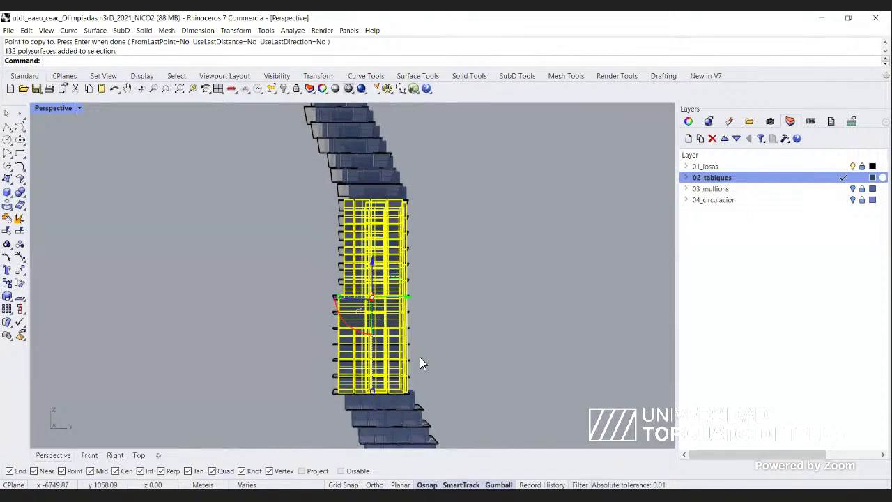
pyautogui.press('Delete')
# Copy all the partitions of the straight middle section up to the emptied straight section, from slab corner to slab corner.
pyautogui.moveTo(378, 289)
pyautogui.mouseDown(button='right')
pyautogui.moveTo(344, 360)
pyautogui.moveTo(316, 276)
pyautogui.mouseUp(button='right')
pyautogui.moveTo(406, 328); pyautogui.dragTo(409, 414)
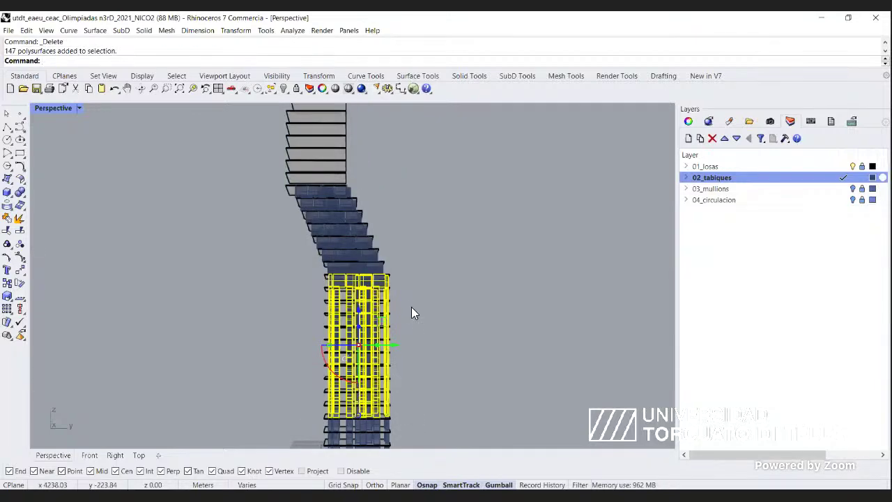
pyautogui.moveTo(411, 307); pyautogui.dragTo(411, 312, button='right')
pyautogui.scroll(-4, 409, 312)
pyautogui.scroll(7, 377, 364)
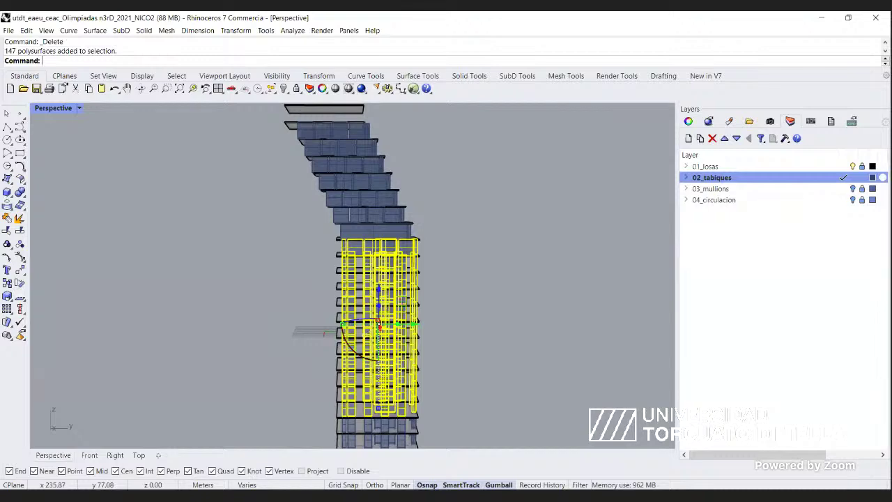
pyautogui.write('c')
pyautogui.press('Return')
pyautogui.scroll(5, 350, 241)
pyautogui.click(322, 233)
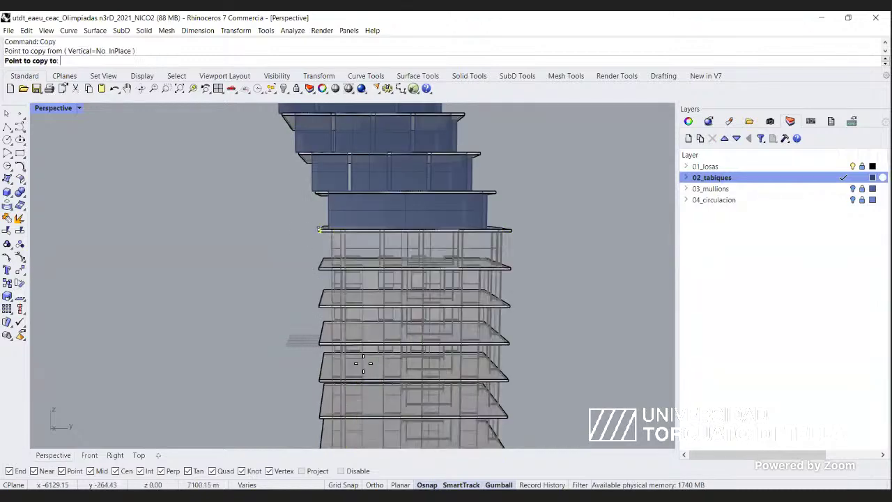
pyautogui.scroll(-5, 327, 209)
pyautogui.scroll(4, 326, 180)
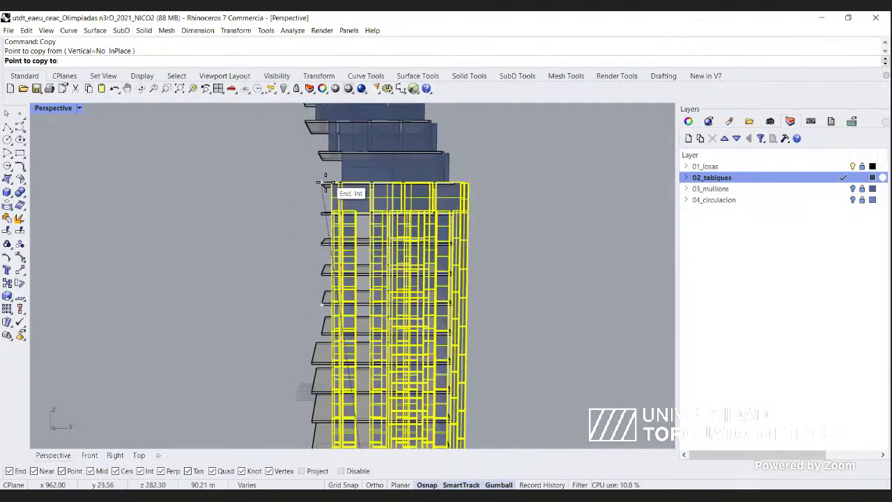
pyautogui.click(321, 183)
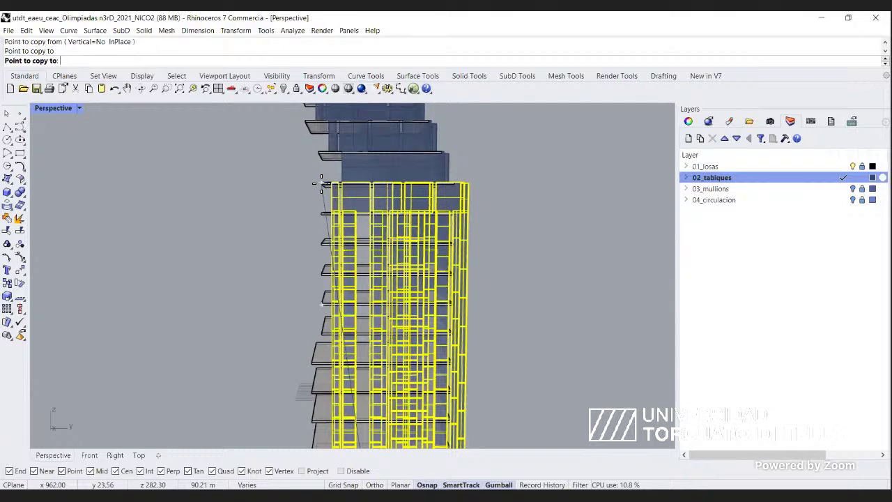
pyautogui.scroll(-5, 320, 209)
pyautogui.press('Return')
# Copy the bottom storey of partitions in the upper straight section one storey down, using the slab corners as reference points.
pyautogui.scroll(6, 325, 276)
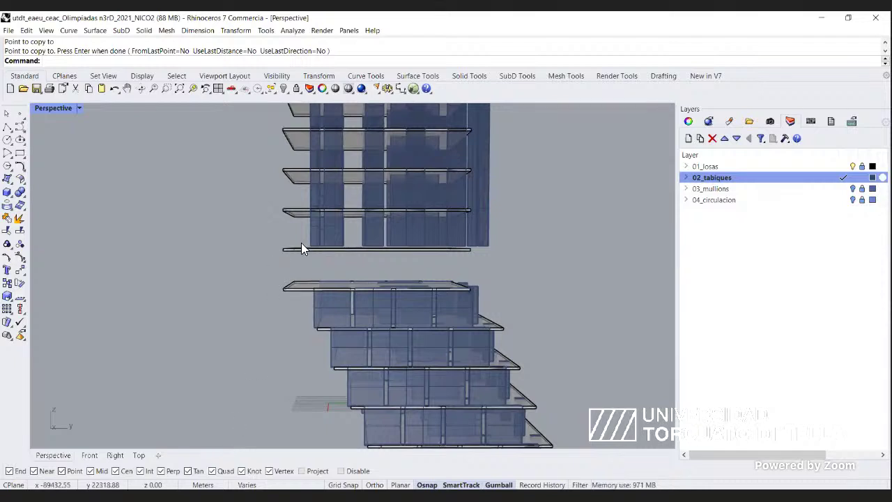
pyautogui.moveTo(253, 197); pyautogui.dragTo(511, 278)
pyautogui.press('Return')
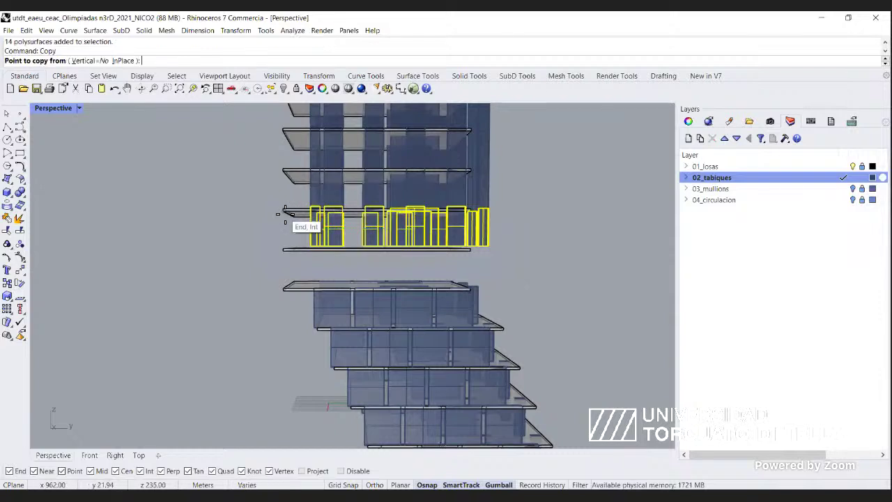
pyautogui.click(282, 212)
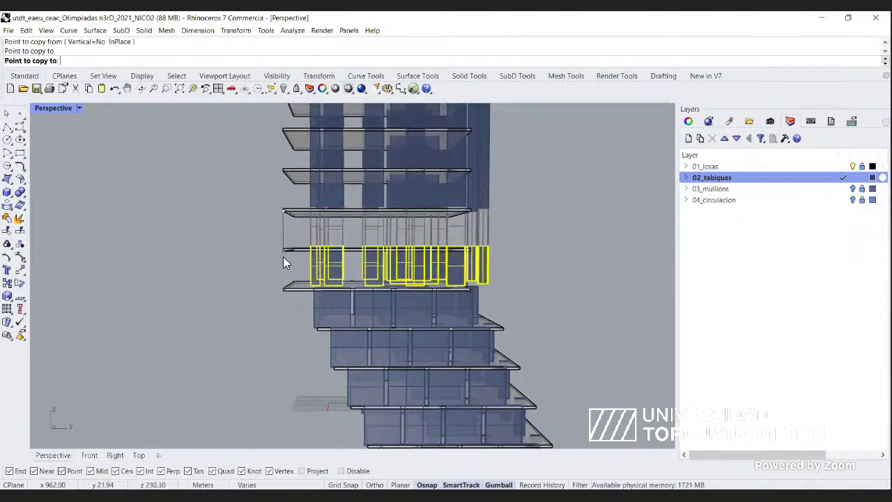
pyautogui.click(283, 256)
pyautogui.press('Return')
pyautogui.scroll(-5, 337, 163)
pyautogui.moveTo(339, 163); pyautogui.dragTo(356, 172, button='right')
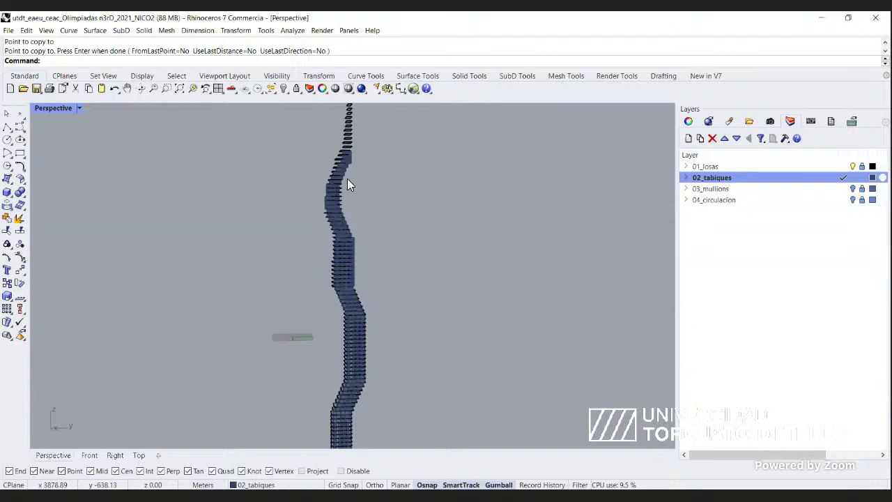
pyautogui.scroll(-6, 362, 232)
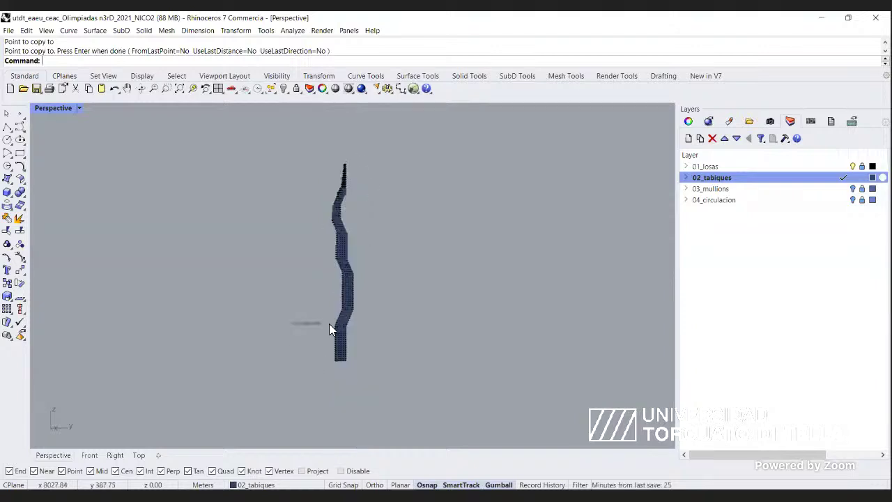
pyautogui.scroll(6, 329, 323)
pyautogui.moveTo(339, 330)
pyautogui.mouseDown(button='right')
pyautogui.moveTo(381, 234)
pyautogui.moveTo(349, 136)
pyautogui.mouseUp(button='right')
pyautogui.moveTo(377, 193); pyautogui.dragTo(395, 222, button='right')
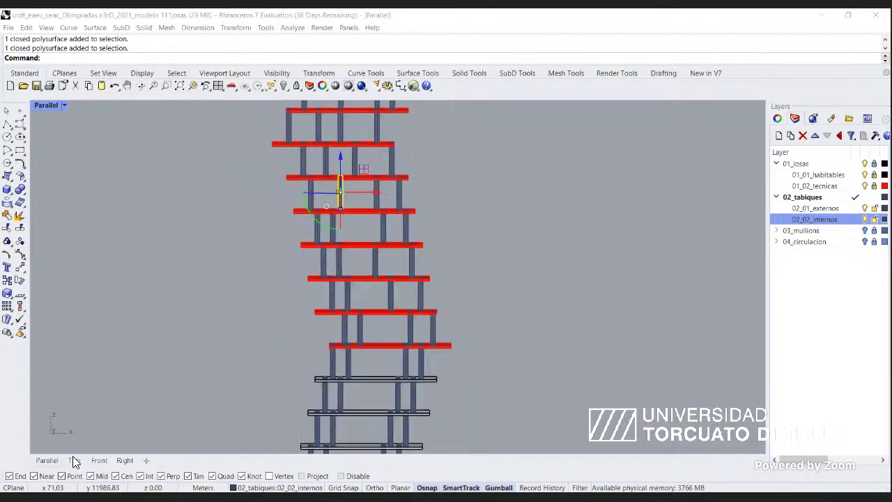
# In the other Rhino model, modelo 111;osas, move the left inner partition of the fourth storey above the lowest red slab 1 m along X.
pyautogui.moveTo(316, 278); pyautogui.dragTo(377, 264, button='right')
pyautogui.click(543, 258)
pyautogui.scroll(6, 372, 314)
pyautogui.scroll(1, 362, 315)
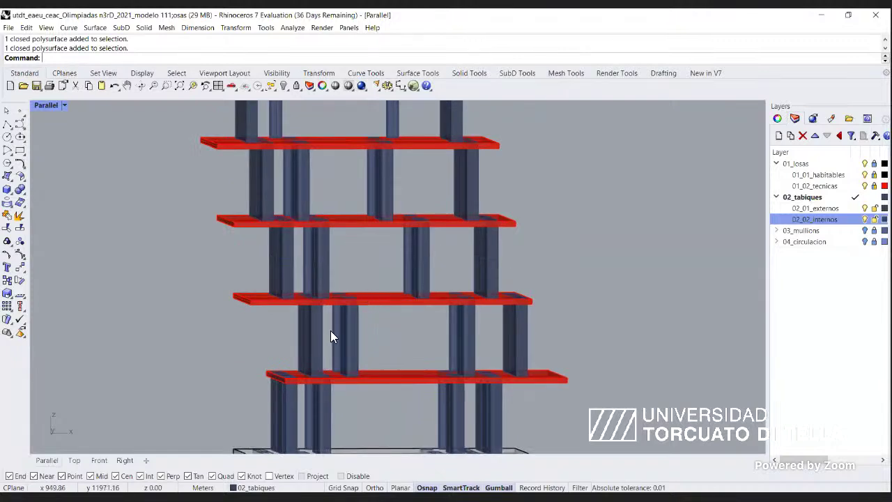
pyautogui.scroll(-4, 330, 330)
pyautogui.scroll(3, 321, 232)
pyautogui.click(301, 208)
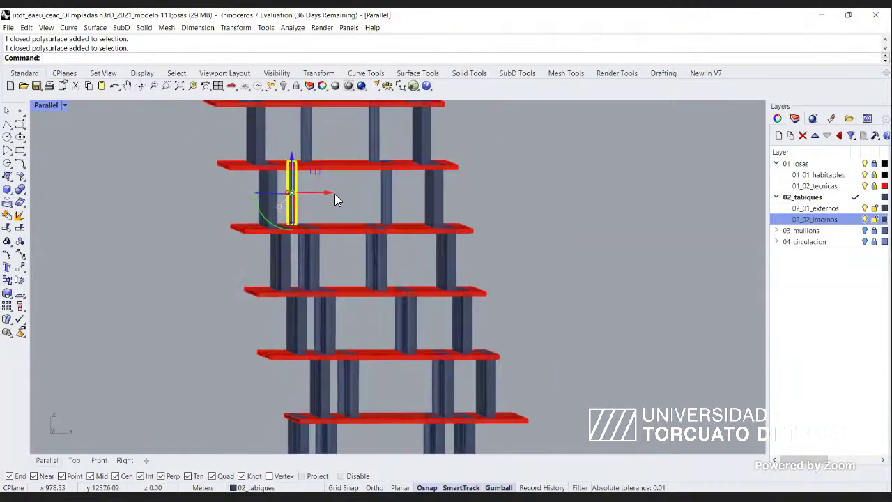
pyautogui.click(332, 192)
pyautogui.write('1')
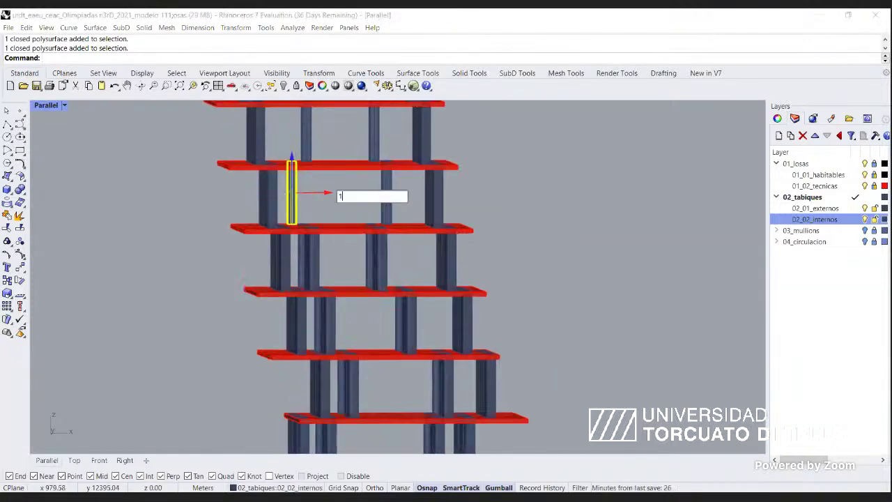
pyautogui.press('Return')
# Move the left pair of inner partitions on the third storey above the lowest red slab 2 m along X.
pyautogui.click(301, 269)
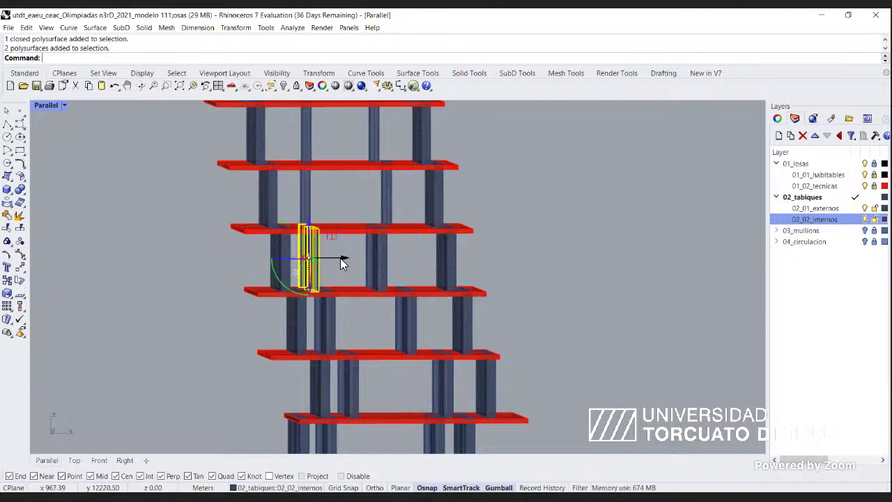
pyautogui.click(340, 258)
pyautogui.write('2')
pyautogui.press('Return')
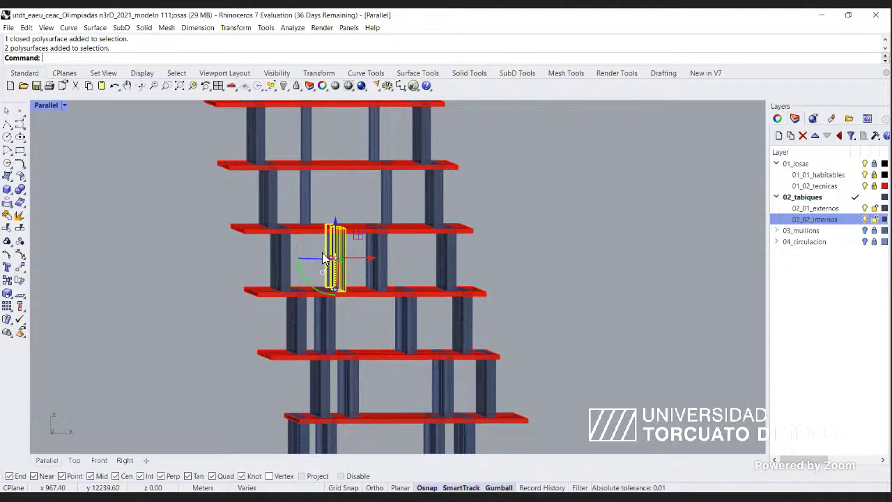
# Move the left pair of inner partitions on the second storey above the lowest red slab 4 m along X.
pyautogui.scroll(-4, 379, 303)
pyautogui.scroll(12, 369, 324)
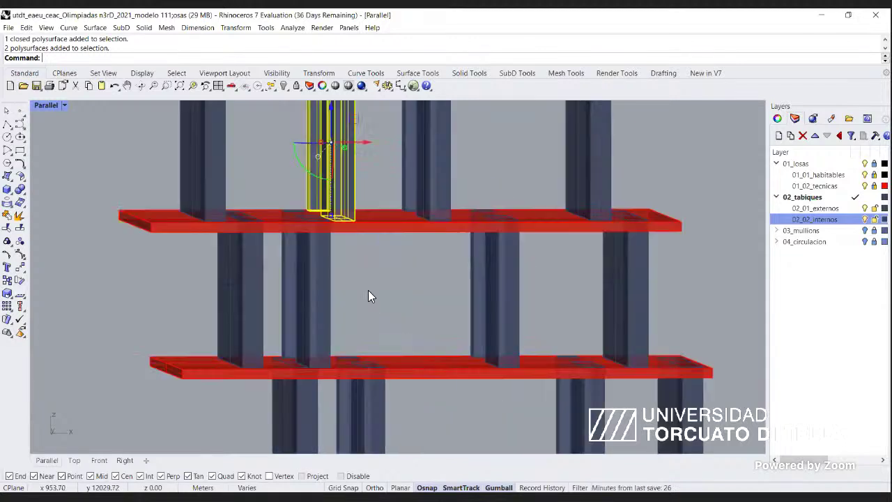
pyautogui.moveTo(368, 290); pyautogui.dragTo(277, 307)
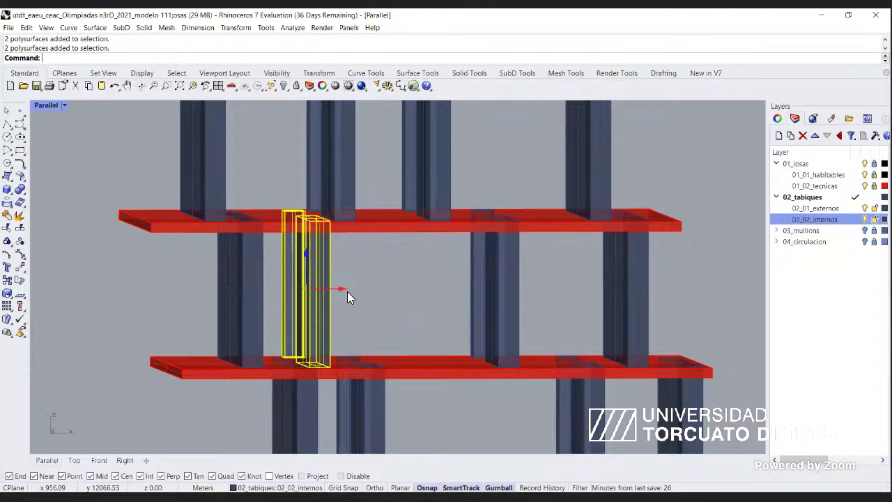
pyautogui.click(347, 291)
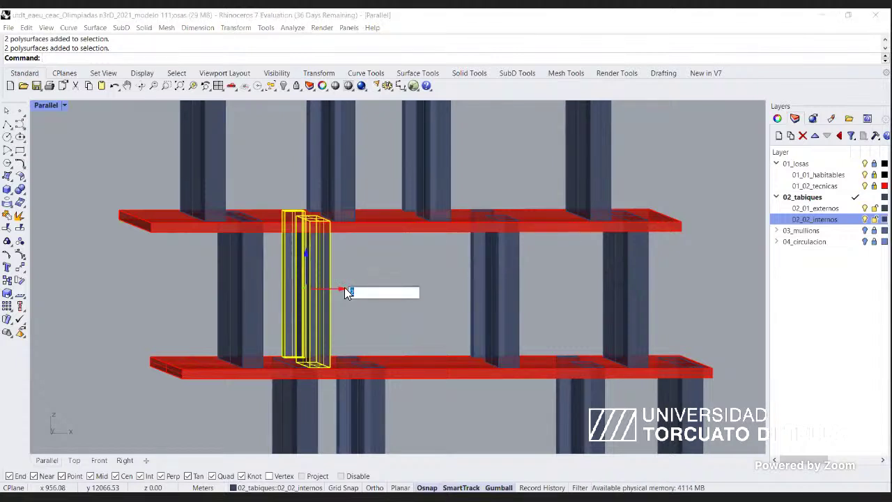
pyautogui.write('4')
pyautogui.press('Return')
# Move the left pair of inner partitions on the storey directly above the lowest red slab 2 m along X.
pyautogui.scroll(-2, 377, 217)
pyautogui.scroll(-7, 389, 251)
pyautogui.scroll(9, 402, 301)
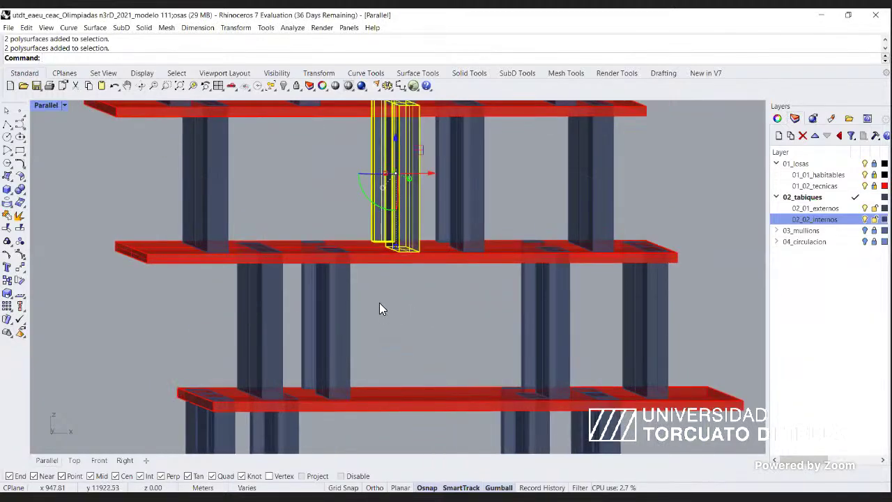
pyautogui.scroll(-4, 379, 302)
pyautogui.scroll(4, 374, 330)
pyautogui.click(328, 316)
pyautogui.click(361, 300)
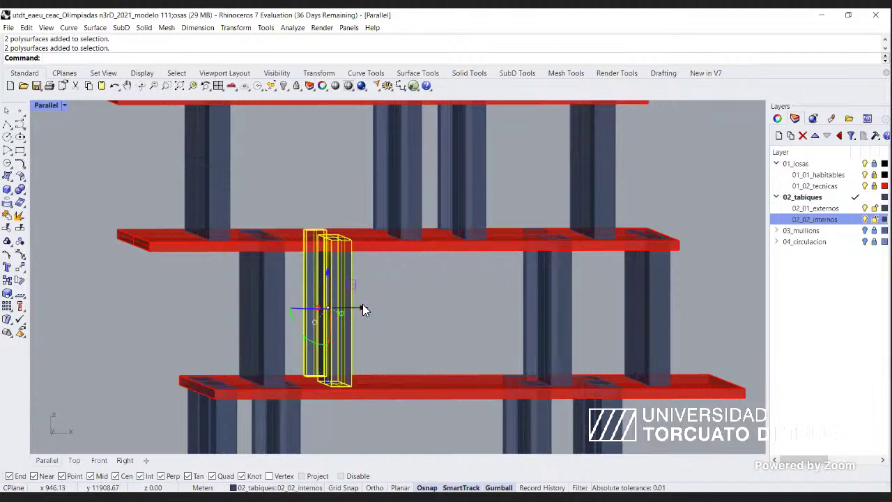
pyautogui.click(363, 307)
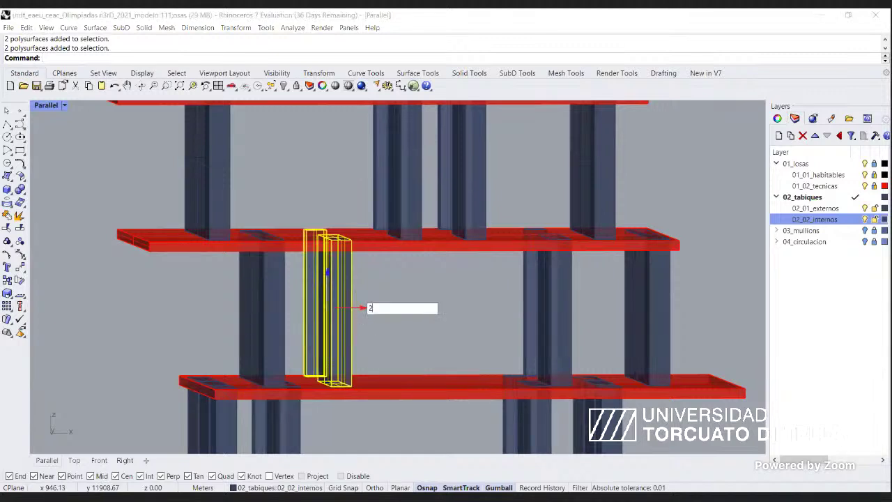
pyautogui.press('Return')
pyautogui.scroll(-9, 420, 214)
pyautogui.scroll(8, 412, 331)
pyautogui.moveTo(380, 263); pyautogui.dragTo(291, 280)
pyautogui.scroll(-5, 239, 220)
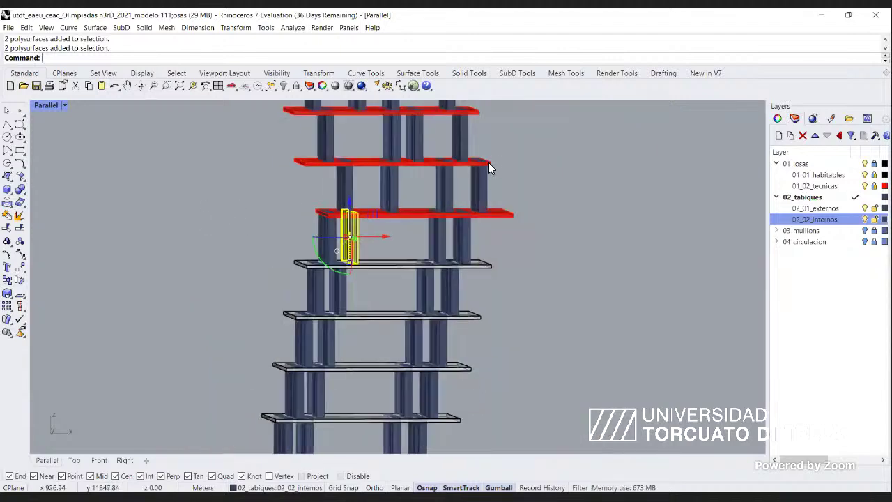
pyautogui.press('Escape')
# Select the left pair of inner partitions above the single red slab lower down the tower and open their X-axis move distance.
pyautogui.scroll(-5, 432, 168)
pyautogui.scroll(6, 445, 148)
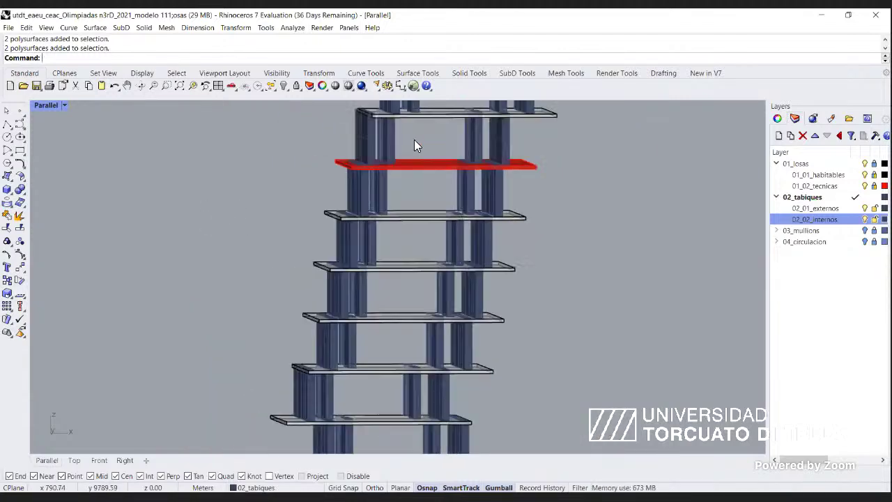
pyautogui.scroll(6, 414, 145)
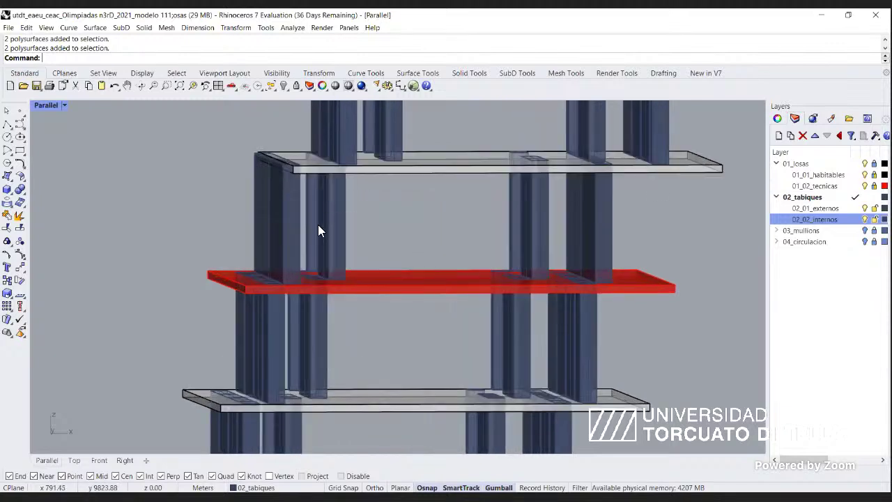
pyautogui.click(319, 226)
pyautogui.click(359, 216)
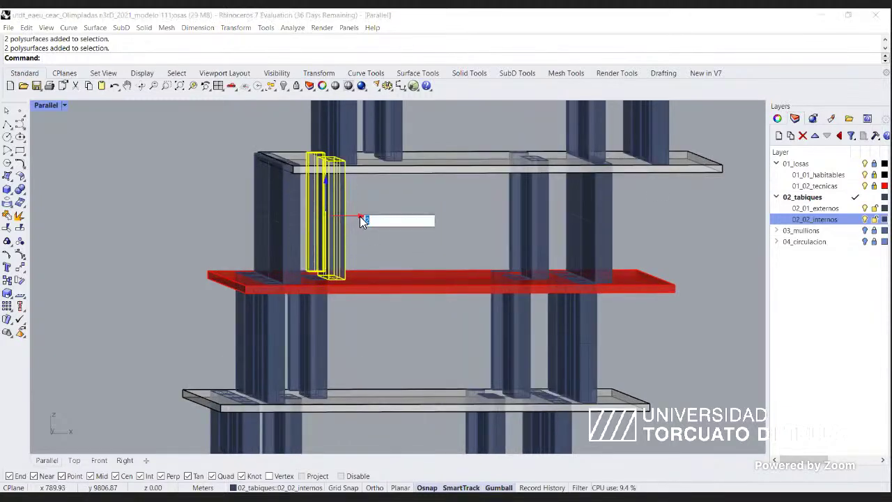
# Shift the left pair of inner partitions above the red slab 1 m along X, and the right pair by -1 m.
pyautogui.write('1')
pyautogui.press('Return')
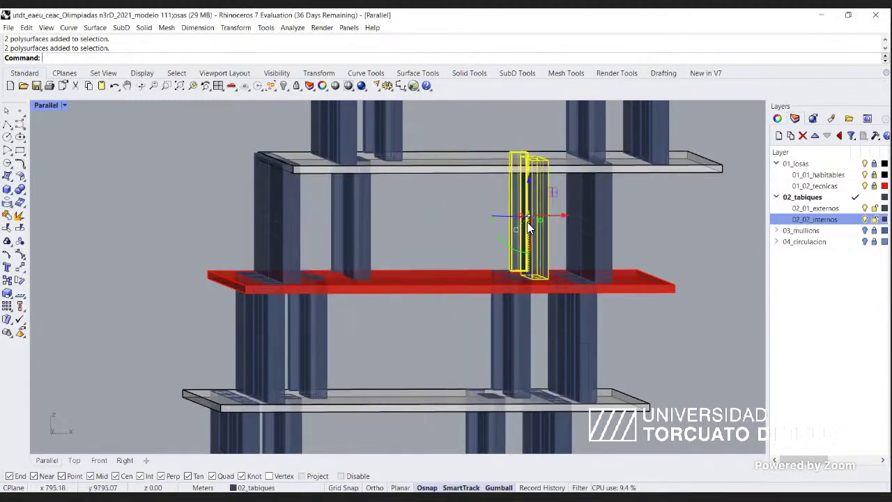
pyautogui.click(551, 214)
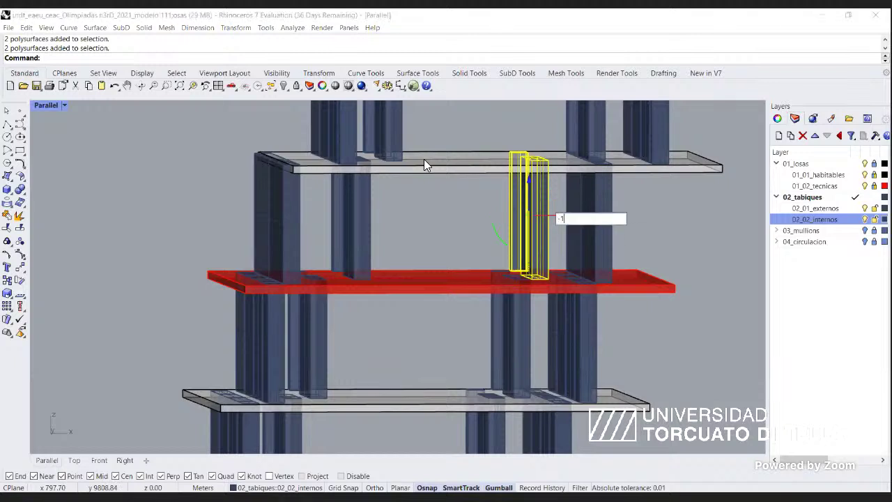
# Move the left pair of inner partitions above another red technical slab lower in the tower 2 m along X.
pyautogui.scroll(-5, 422, 162)
pyautogui.scroll(-6, 421, 163)
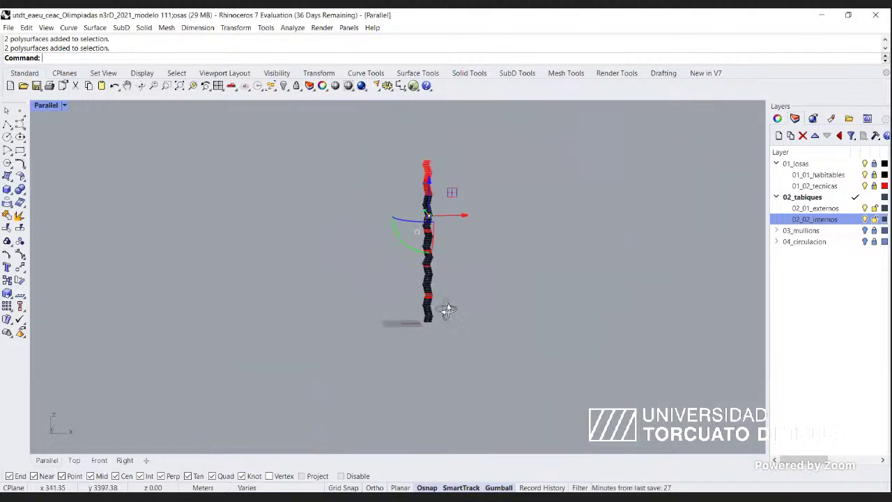
pyautogui.scroll(4, 446, 307)
pyautogui.scroll(-3, 453, 317)
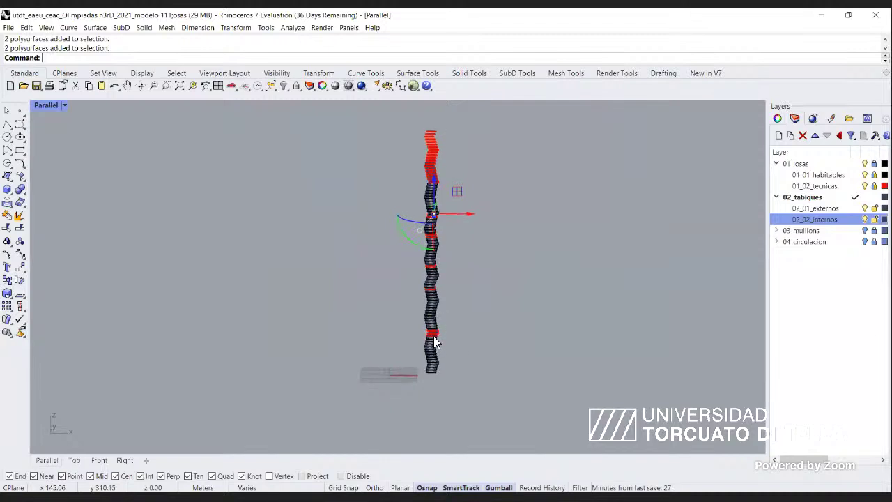
pyautogui.scroll(8, 434, 264)
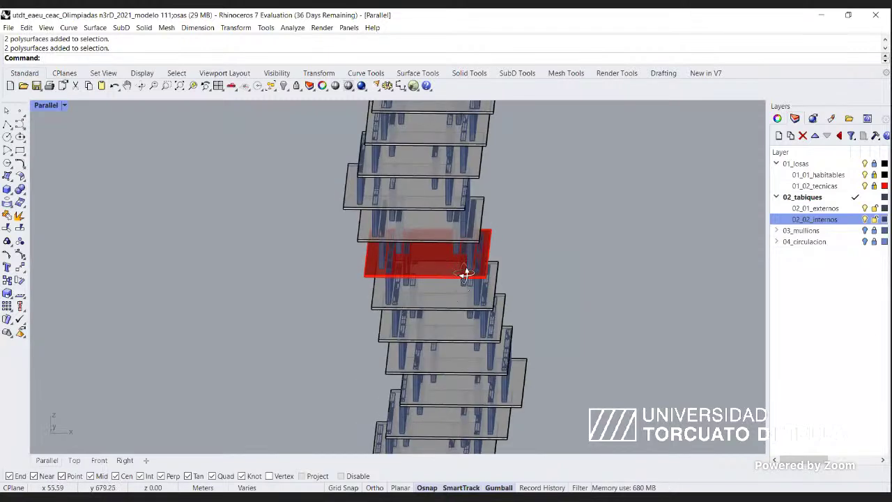
pyautogui.scroll(3, 404, 191)
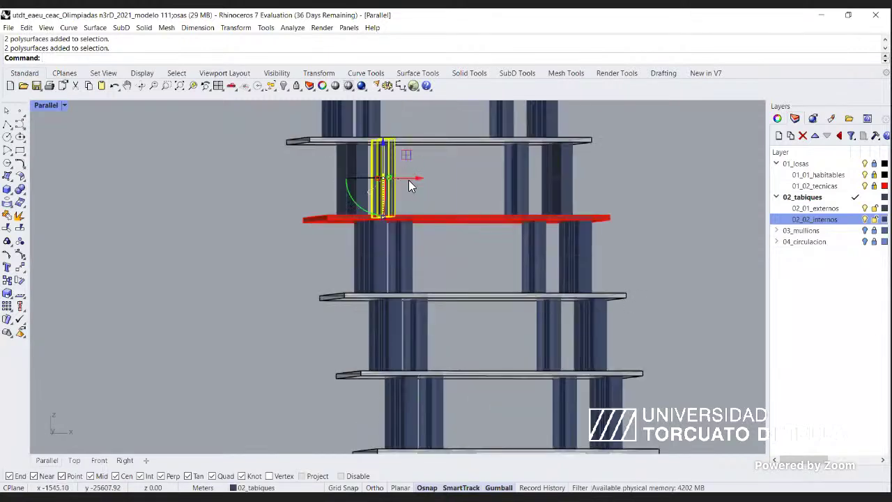
pyautogui.click(408, 180)
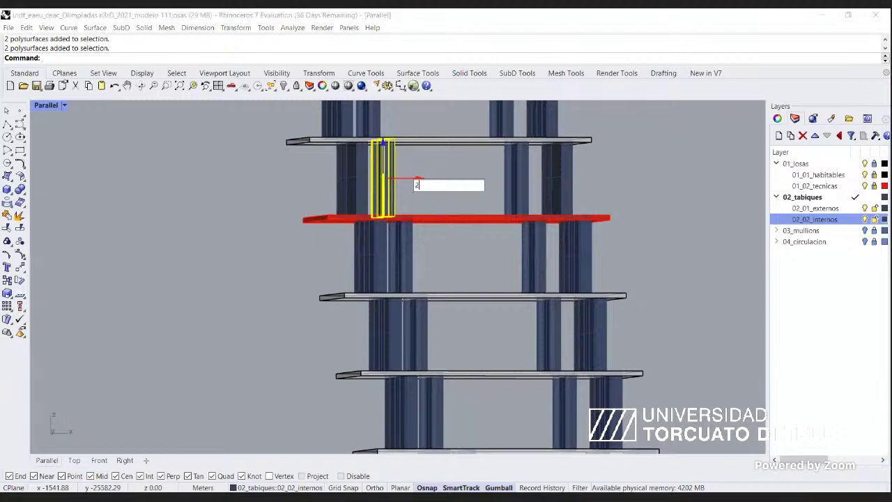
pyautogui.press('Return')
# Move the right pair of inner partitions on that same floor -2 m along X.
pyautogui.click(524, 186)
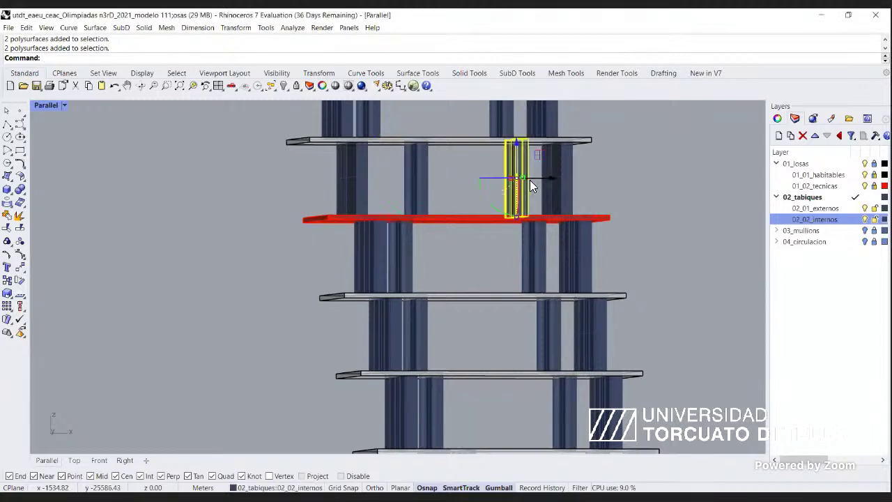
pyautogui.click(531, 184)
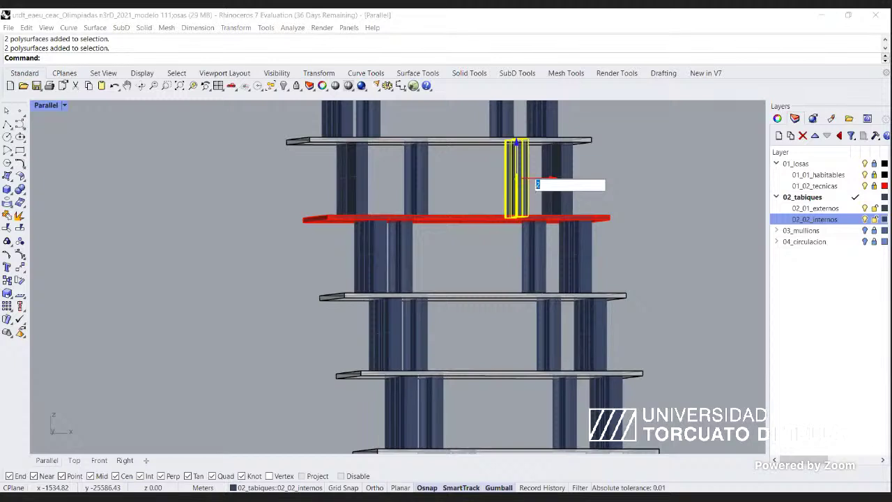
pyautogui.write('-2')
pyautogui.press('Return')
# Select the left pair of inner partitions standing on the next red technical slab down the tower.
pyautogui.scroll(-15, 397, 214)
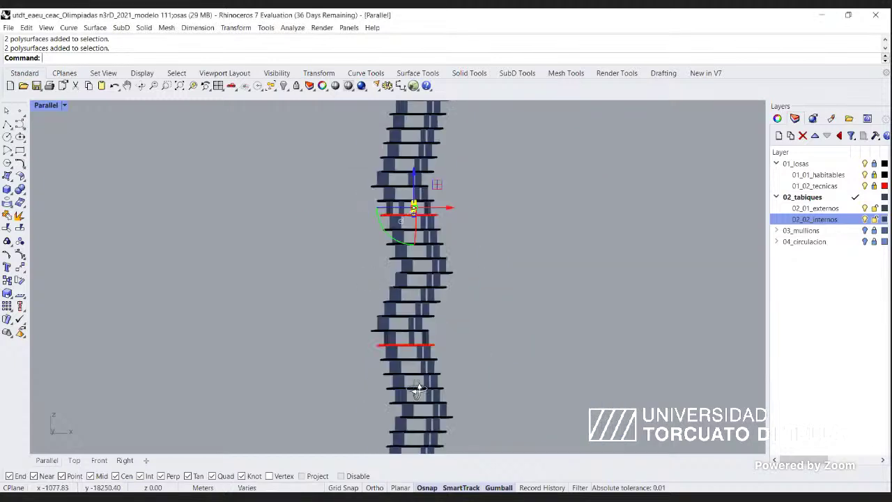
pyautogui.moveTo(414, 388); pyautogui.dragTo(416, 418, button='right')
pyautogui.scroll(12, 408, 354)
pyautogui.scroll(2, 404, 286)
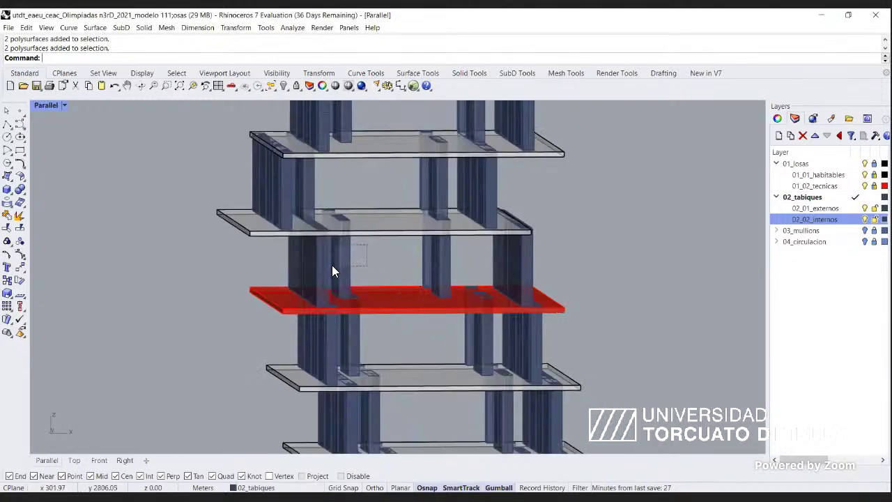
pyautogui.click(331, 265)
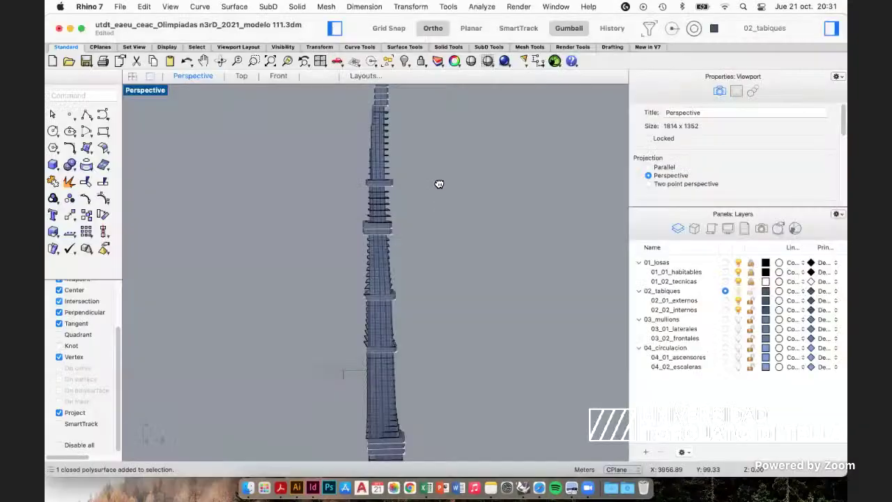
# In the Right view, shorten the partitions of the three-storey technical block with Scale1D, from their left end to the inner edge of the rightmost partition below.
pyautogui.click(319, 76)
pyautogui.scroll(-3, 379, 319)
pyautogui.scroll(10, 407, 338)
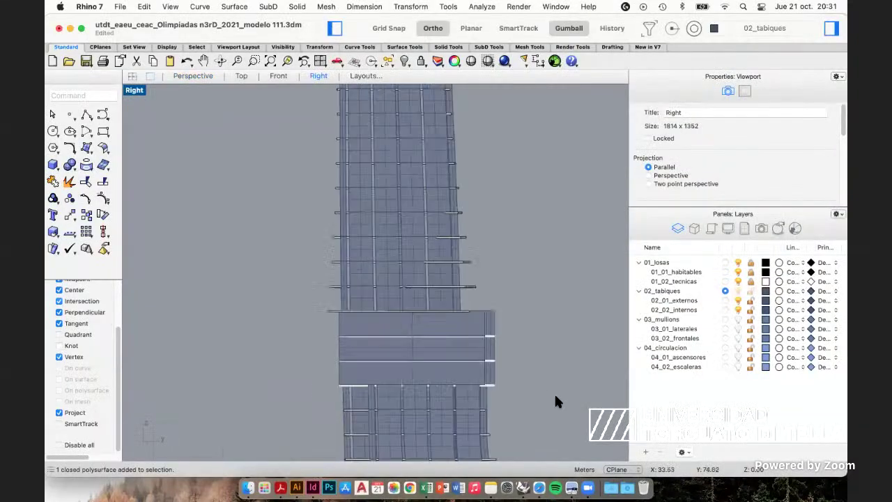
pyautogui.scroll(5, 479, 374)
pyautogui.click(299, 338)
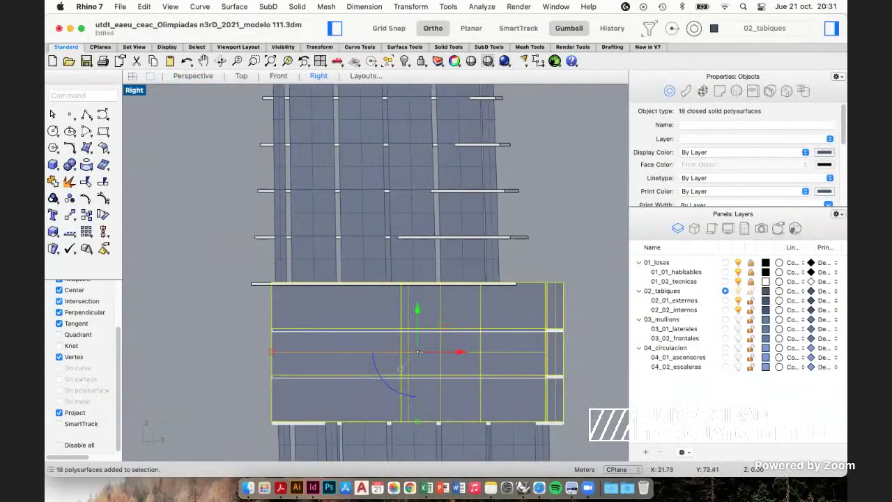
pyautogui.write('scale1d')
pyautogui.press('Return')
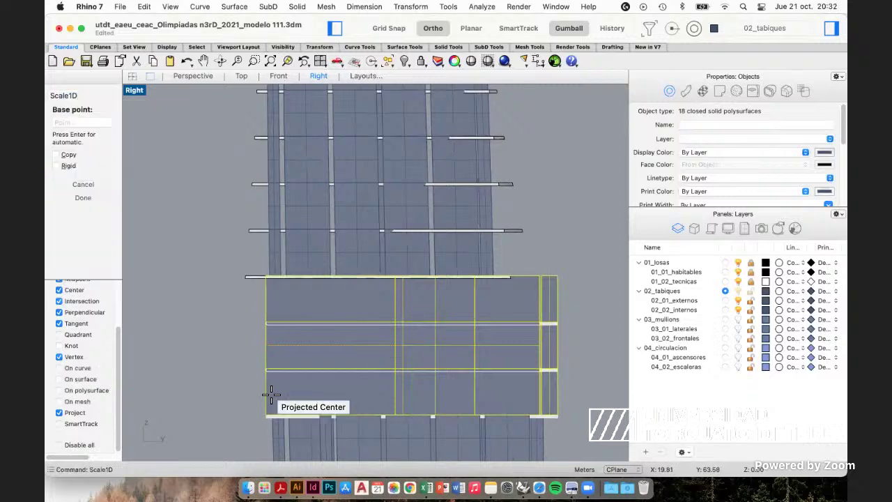
pyautogui.scroll(3, 271, 394)
pyautogui.click(267, 393)
pyautogui.scroll(5, 538, 334)
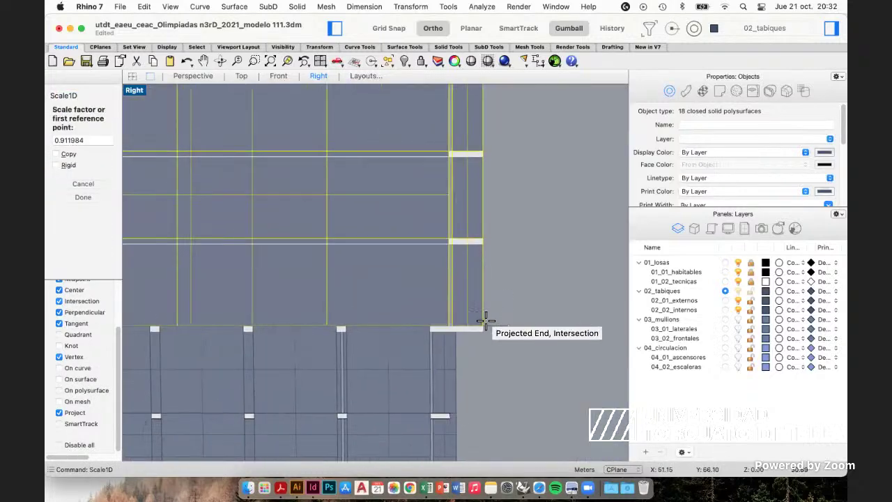
pyautogui.click(486, 319)
pyautogui.click(434, 324)
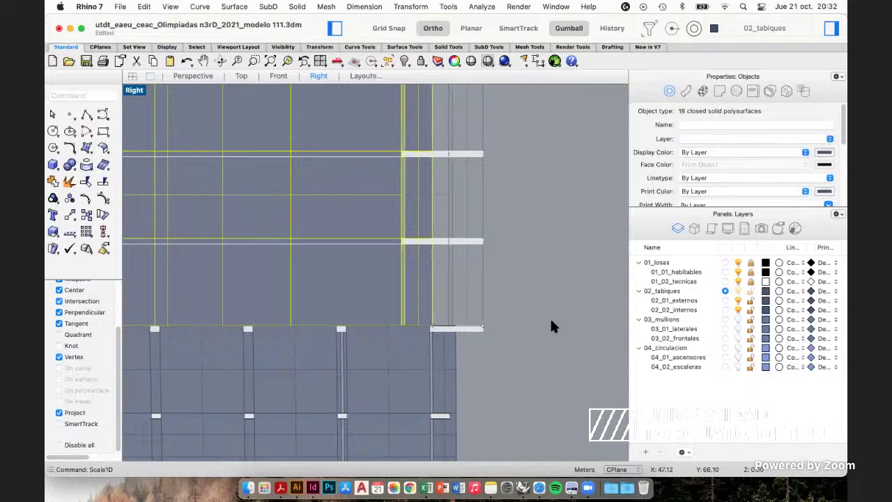
pyautogui.scroll(-5, 551, 325)
pyautogui.scroll(9, 283, 238)
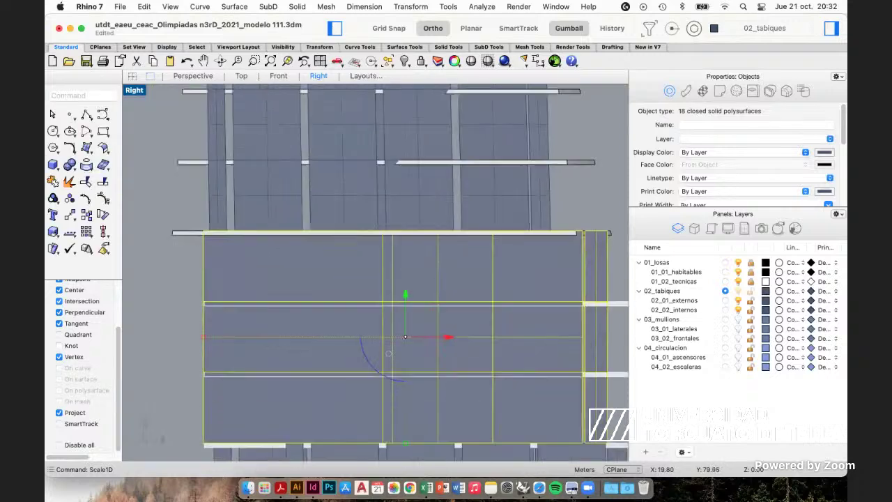
pyautogui.rightClick(182, 243)
pyautogui.press('Escape')
# Shorten the block's top row of six partitions with Scale1D, bringing their right end to the edge of the partitions above.
pyautogui.scroll(-4, 182, 244)
pyautogui.scroll(-2, 179, 237)
pyautogui.click(167, 253)
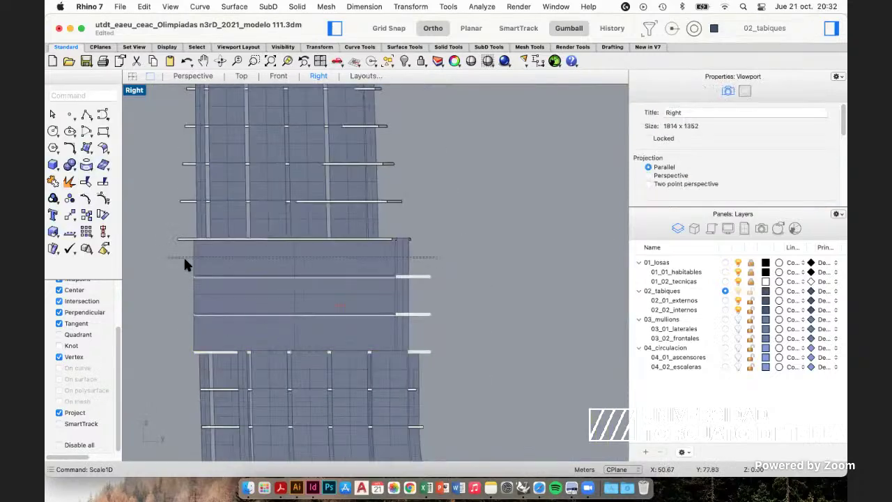
pyautogui.click(194, 256)
pyautogui.rightClick(194, 247)
pyautogui.scroll(10, 191, 243)
pyautogui.click(203, 226)
pyautogui.scroll(-5, 249, 232)
pyautogui.moveTo(573, 225); pyautogui.dragTo(436, 225, button='right')
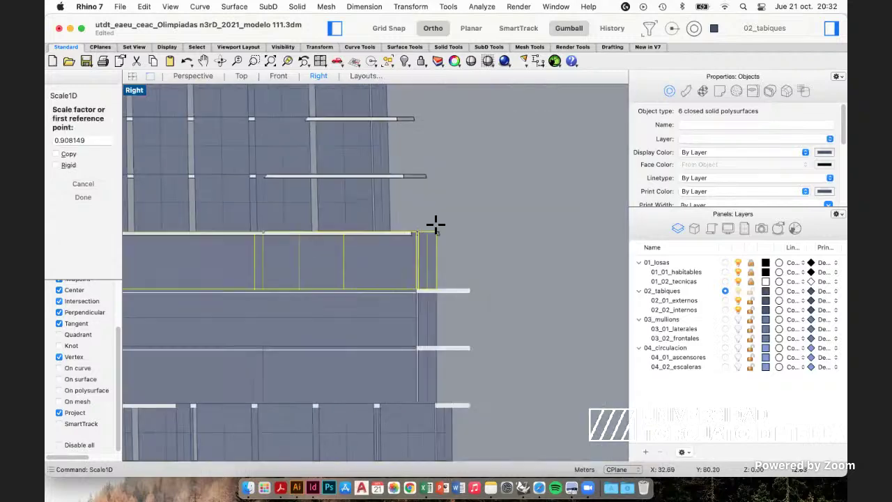
pyautogui.scroll(5, 436, 223)
pyautogui.click(439, 240)
pyautogui.click(353, 240)
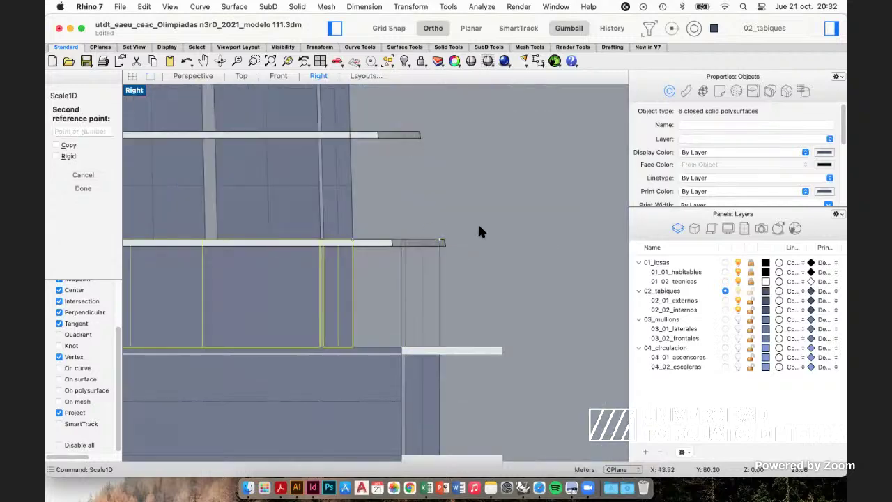
pyautogui.click(477, 222)
# Shorten the six partitions of the next technical floor up with Scale1D, from their left end to the tower core's right edge.
pyautogui.scroll(-12, 475, 223)
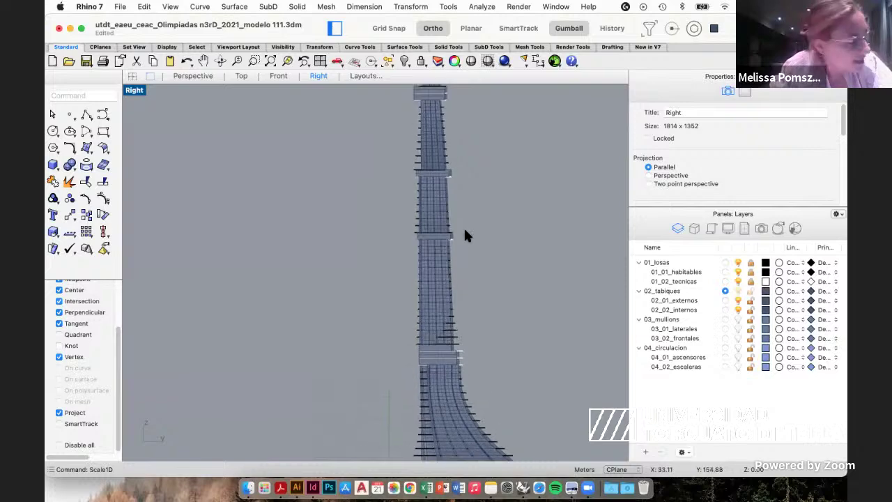
pyautogui.scroll(5, 468, 240)
pyautogui.write('sc')
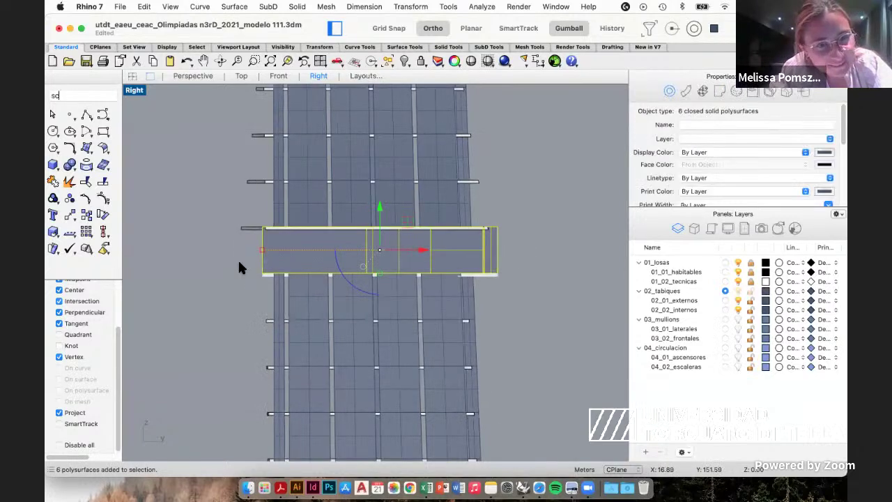
pyautogui.press('Return')
pyautogui.scroll(6, 257, 266)
pyautogui.click(258, 237)
pyautogui.scroll(-6, 260, 237)
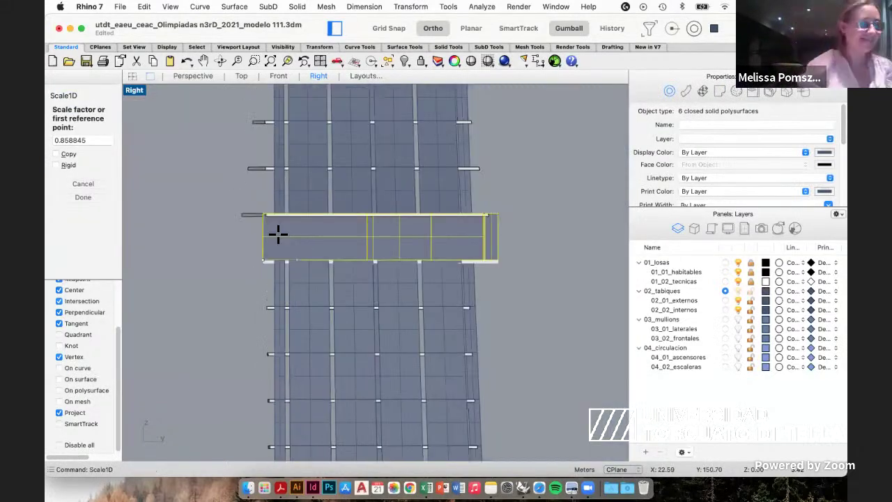
pyautogui.scroll(9, 503, 253)
pyautogui.click(475, 271)
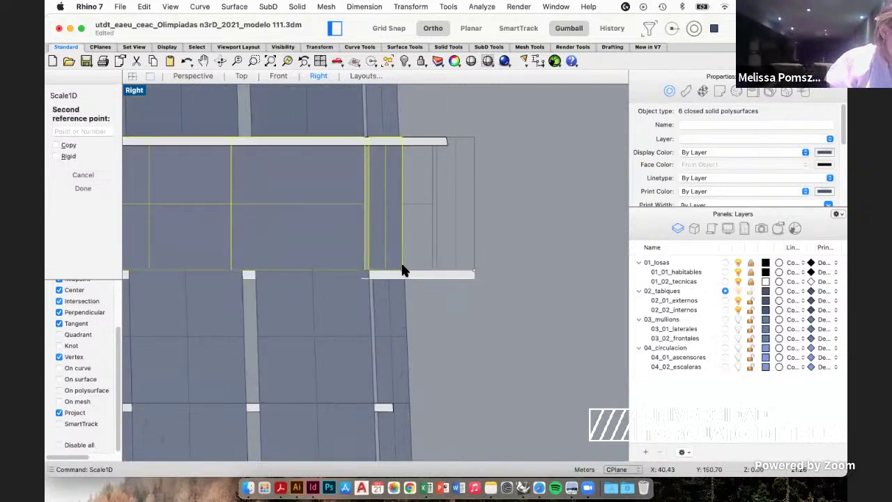
pyautogui.click(505, 278)
# Move the six partitions of the following technical floor so their lower left corner meets the left edge of the partitions below.
pyautogui.scroll(-3, 488, 237)
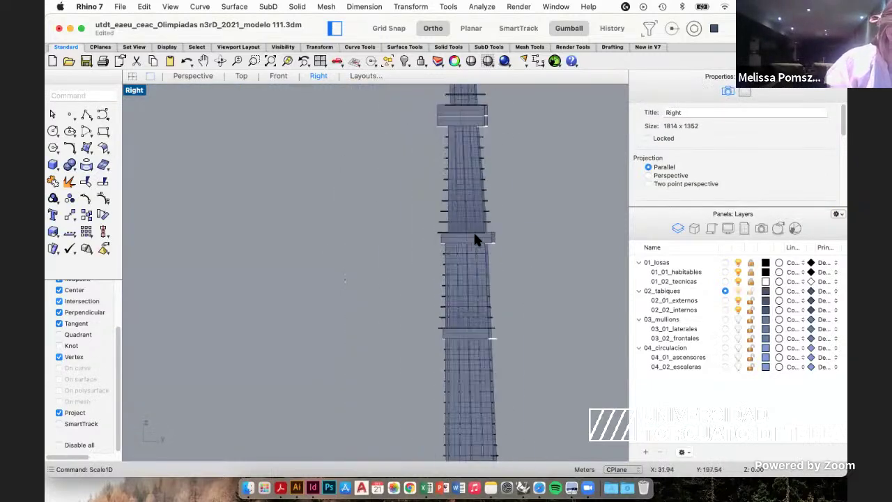
pyautogui.scroll(4, 578, 239)
pyautogui.moveTo(291, 264); pyautogui.dragTo(284, 263)
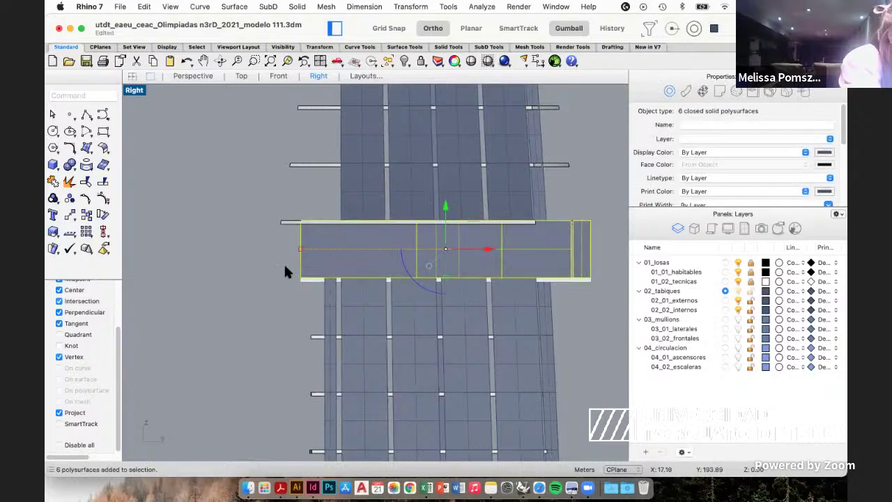
pyautogui.write('n')
pyautogui.press('BackSpace')
pyautogui.write('m')
pyautogui.press('Return')
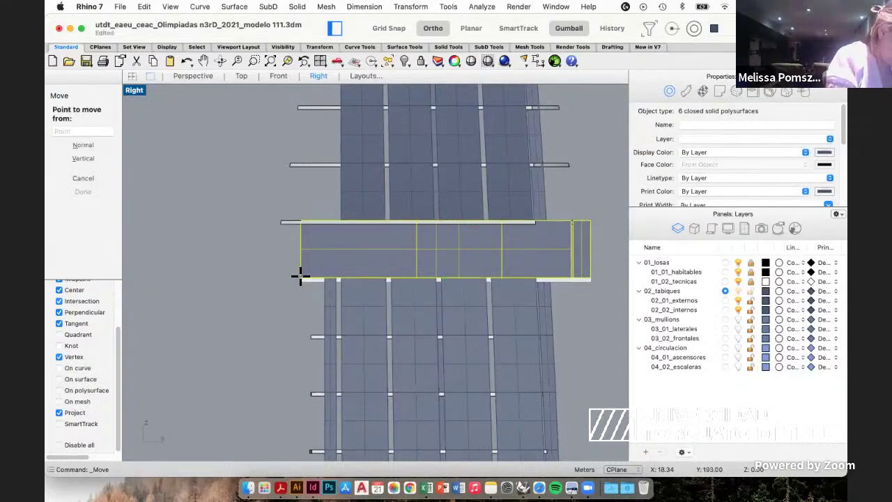
pyautogui.click(324, 277)
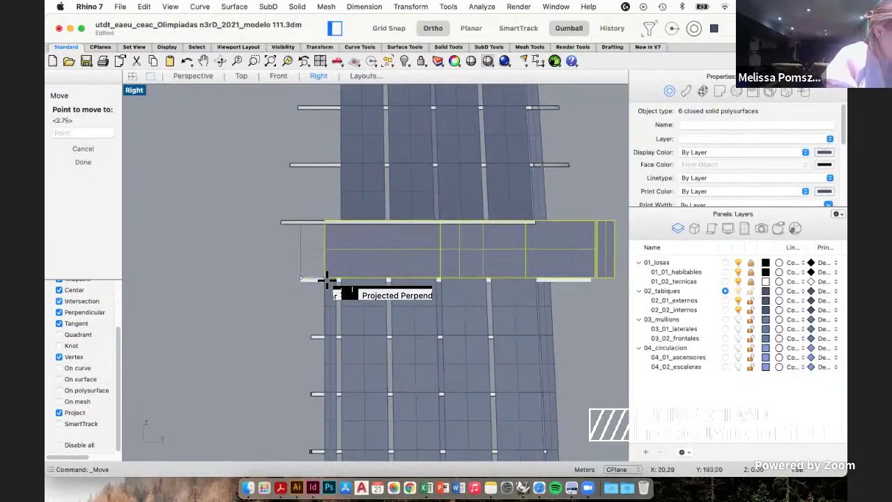
pyautogui.click(326, 278)
# Scale those six partitions in one direction from their lower left corner to the right edge of the partitions below.
pyautogui.moveTo(281, 273); pyautogui.dragTo(223, 261, button='right')
pyautogui.write('scale1d')
pyautogui.press('Return')
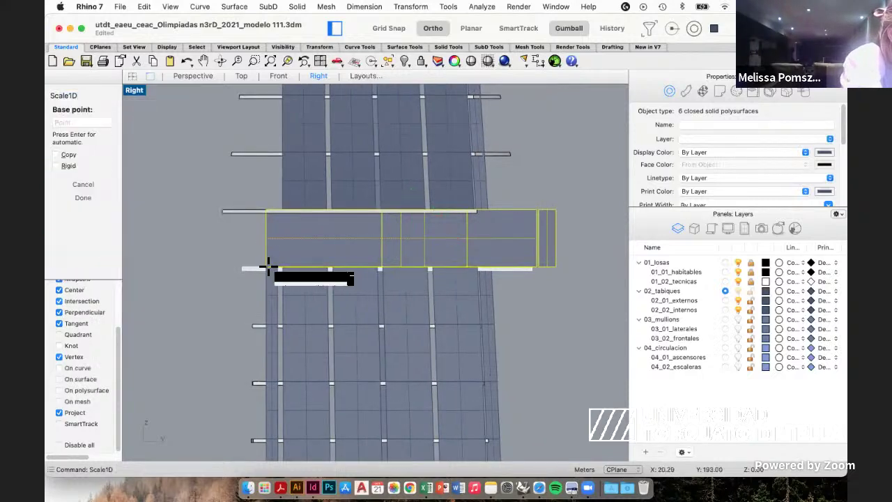
pyautogui.click(268, 266)
pyautogui.scroll(2, 555, 275)
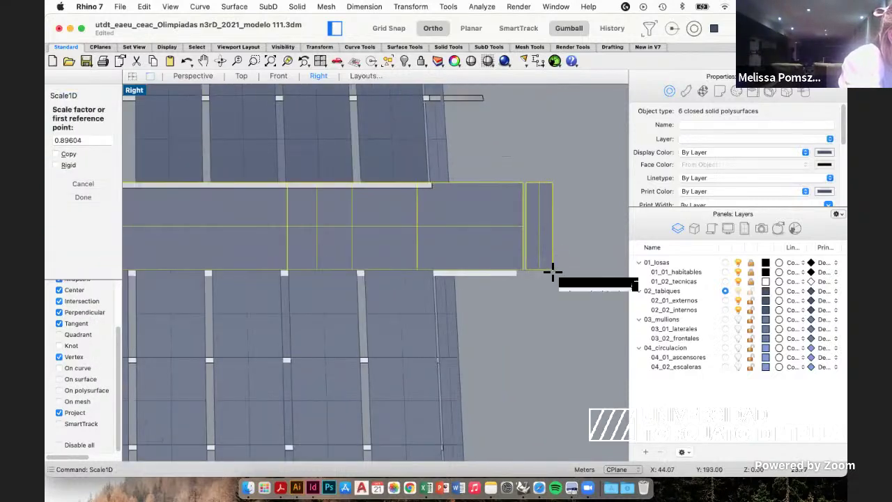
pyautogui.click(553, 271)
pyautogui.click(452, 269)
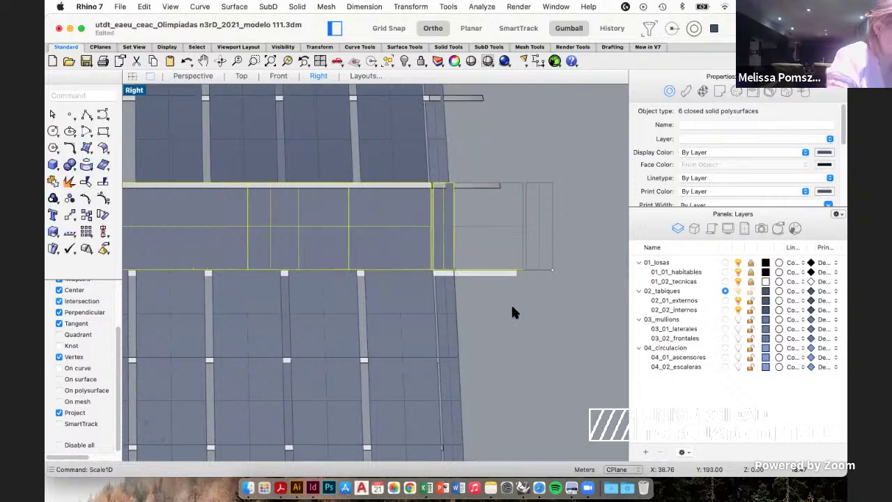
pyautogui.click(512, 312)
# Move the twelve partitions of the two-storey technical block so their lower left corner aligns with the left edge of the partitions below.
pyautogui.scroll(-5, 511, 304)
pyautogui.scroll(4, 472, 230)
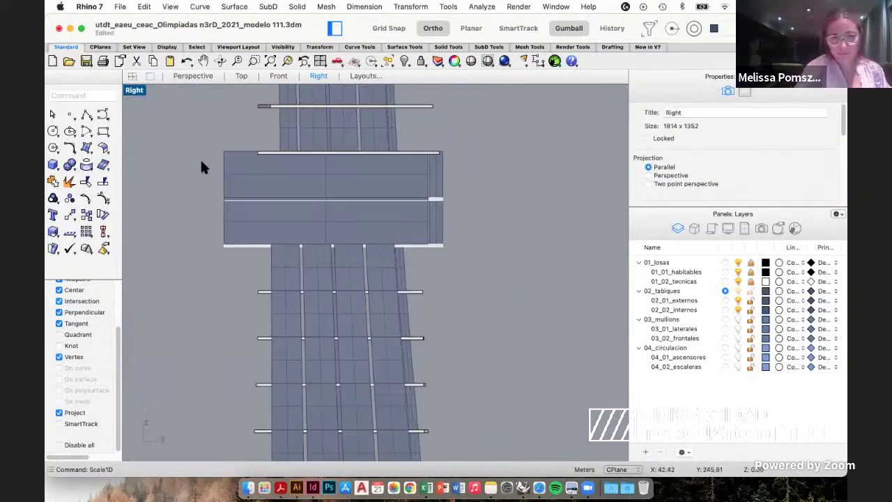
pyautogui.moveTo(223, 177); pyautogui.dragTo(225, 180)
pyautogui.press('Return')
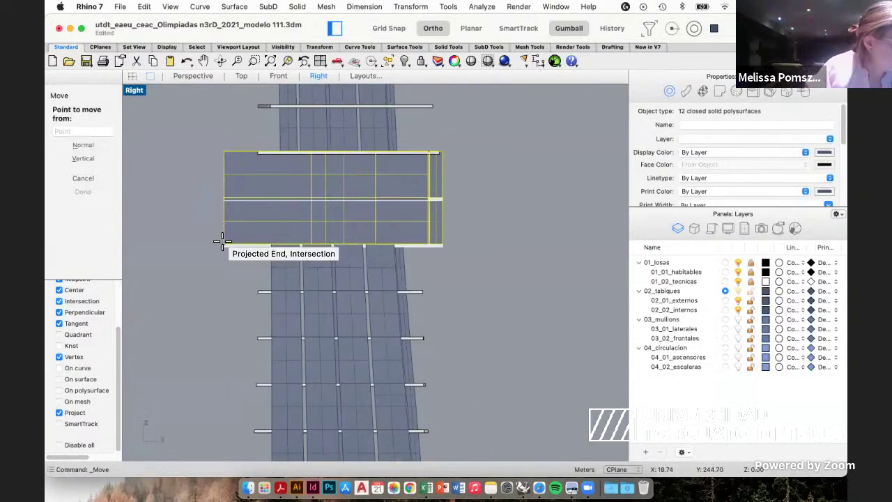
pyautogui.click(224, 243)
pyautogui.click(270, 246)
# Scale the twelve partitions of the two-storey technical block in one direction from their lower left corner to the tower core's right edge.
pyautogui.write('scale1D')
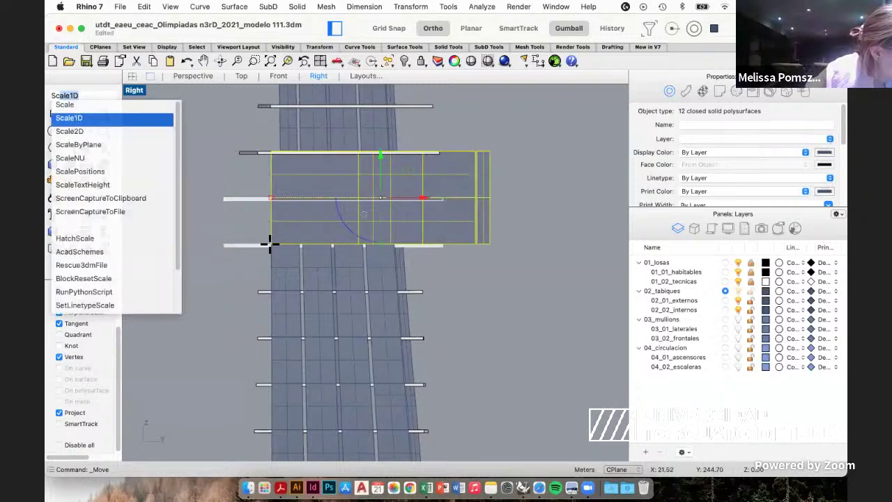
pyautogui.press('Return')
pyautogui.click(300, 244)
pyautogui.click(491, 245)
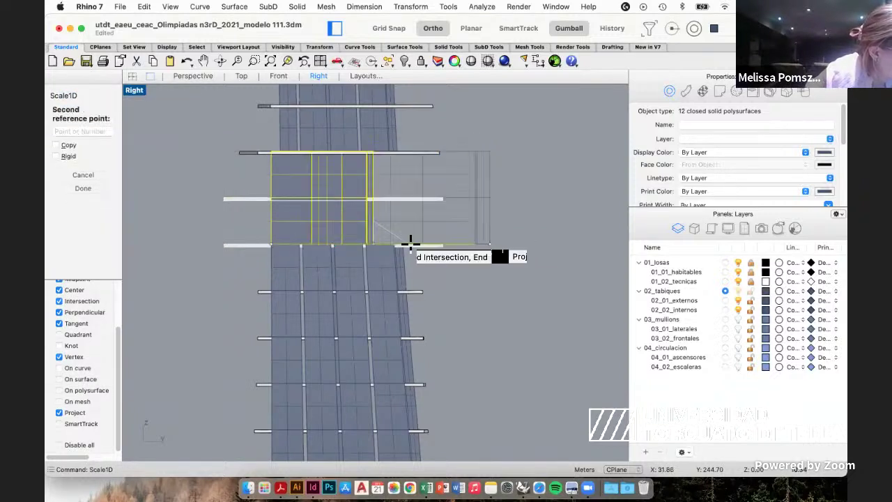
pyautogui.click(397, 243)
pyautogui.click(434, 284)
# Shorten the six partitions of the next technical floor up with Scale1D, from their lower left corner to the core's right edge.
pyautogui.scroll(-12, 435, 288)
pyautogui.scroll(3, 418, 193)
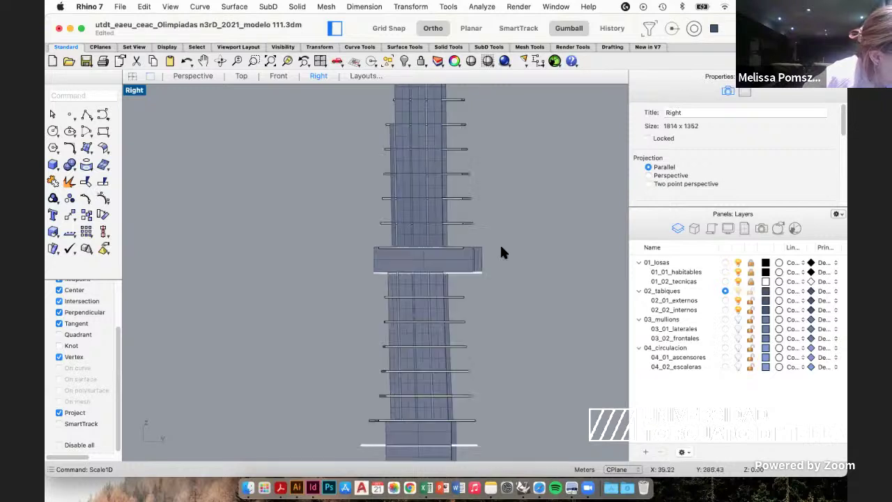
pyautogui.click(448, 269)
pyautogui.scroll(3, 448, 268)
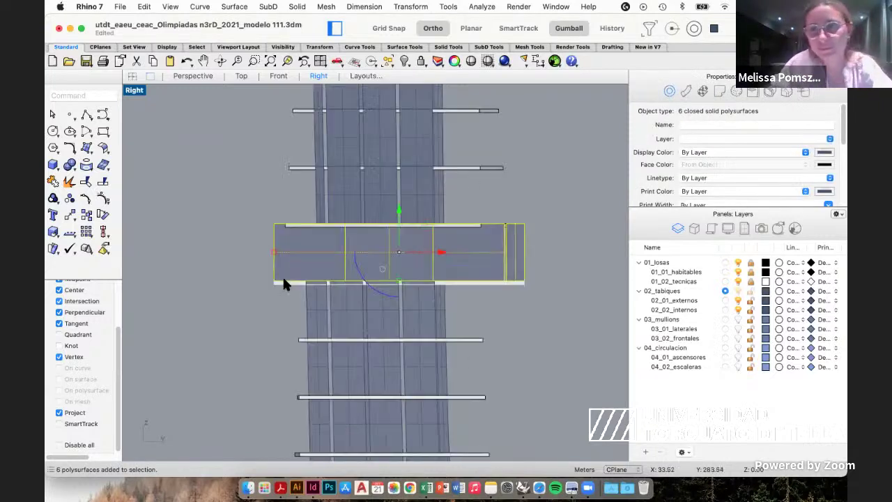
pyautogui.press('Return')
pyautogui.click(274, 282)
pyautogui.click(523, 282)
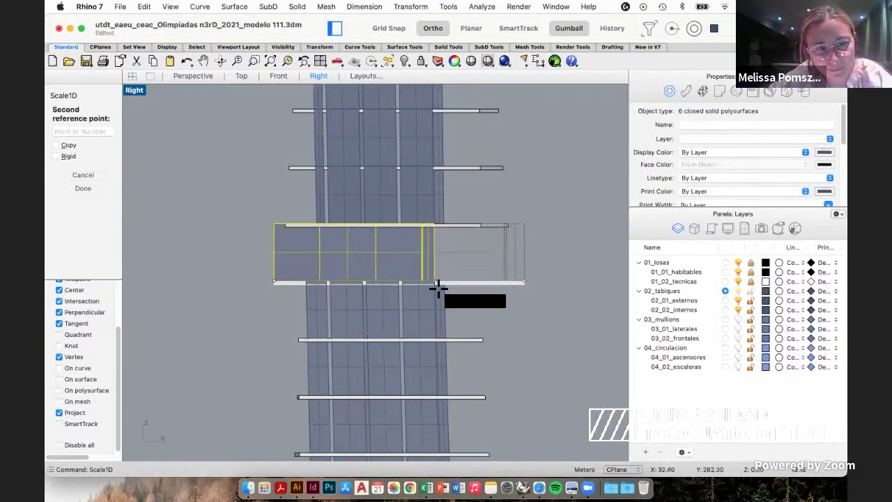
pyautogui.click(443, 281)
# Scale the same six partitions in one direction from their lower right corner to the left edge of the partitions below.
pyautogui.press('Return')
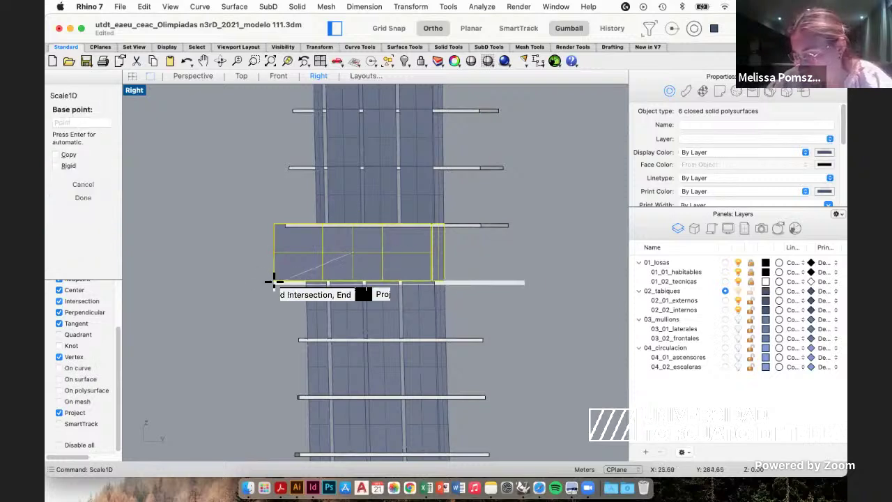
pyautogui.click(274, 282)
pyautogui.press('Escape')
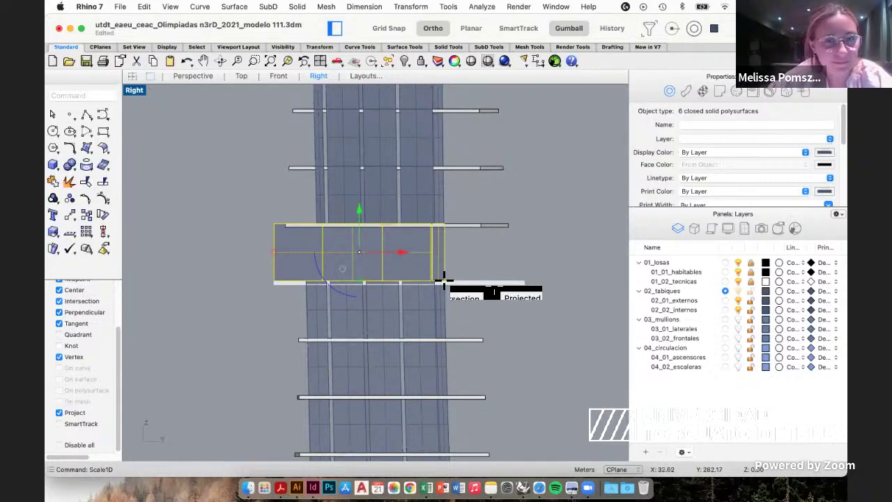
pyautogui.press('Return')
pyautogui.click(444, 280)
pyautogui.press('Escape')
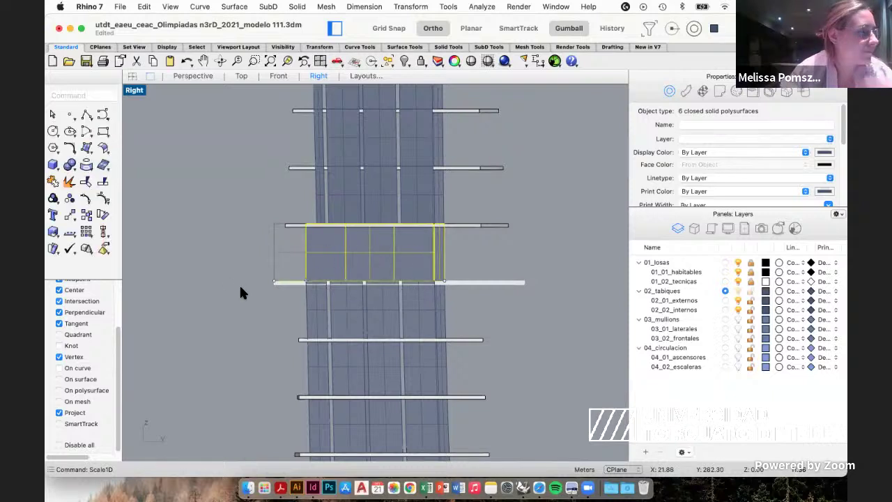
pyautogui.press('Escape')
# Hide the 04_circulacion and 03_mullions layers in the Perspective view, leaving the slabs and partitions on.
pyautogui.scroll(-6, 251, 265)
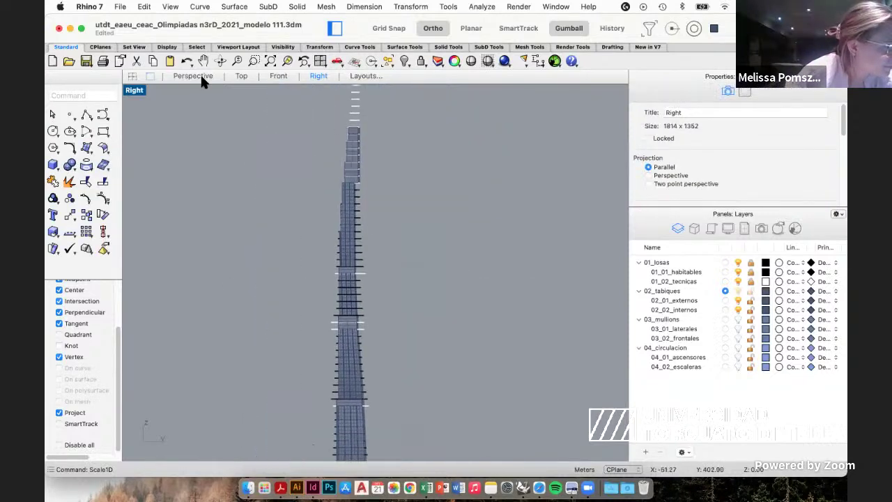
pyautogui.click(200, 75)
pyautogui.moveTo(456, 234); pyautogui.dragTo(349, 209, button='right')
pyautogui.scroll(7, 374, 275)
pyautogui.keyDown('shift'); pyautogui.moveTo(363, 336); pyautogui.dragTo(369, 230, button='right'); pyautogui.keyUp('shift')
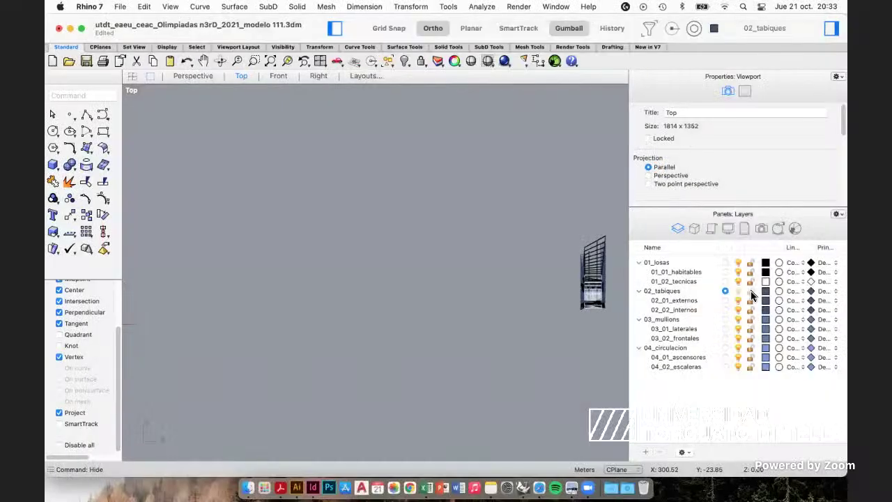
pyautogui.hotkey('ctrl', 'F4')
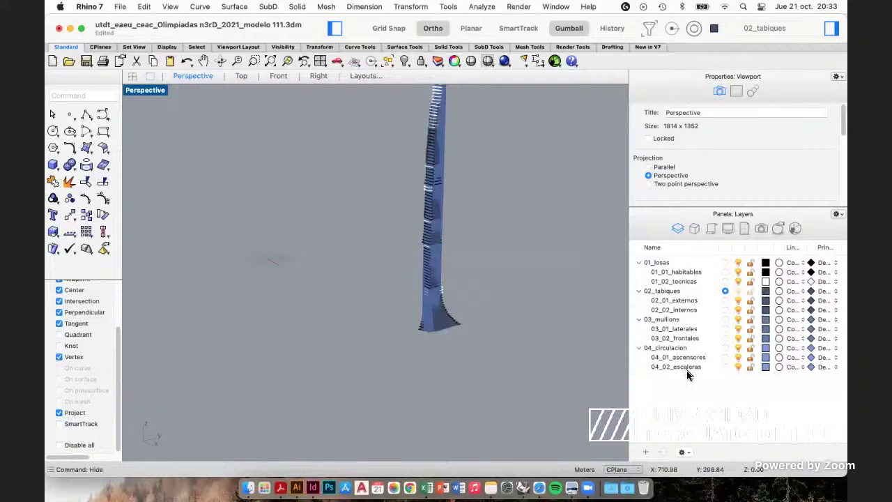
pyautogui.click(739, 348)
pyautogui.click(738, 319)
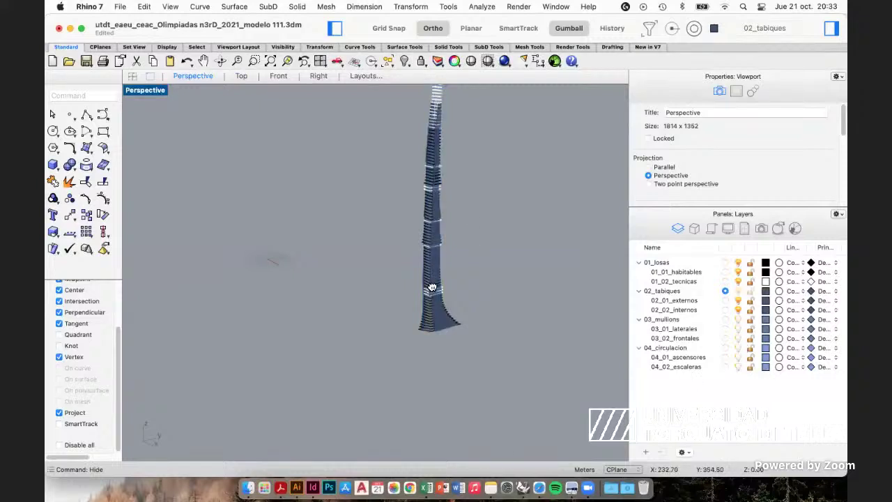
# Examine the tower's slabs and partitions from several sides over its full height in the Perspective view.
pyautogui.keyDown('shift'); pyautogui.moveTo(430, 287); pyautogui.dragTo(405, 286, button='right'); pyautogui.keyUp('shift')
pyautogui.scroll(3, 406, 292)
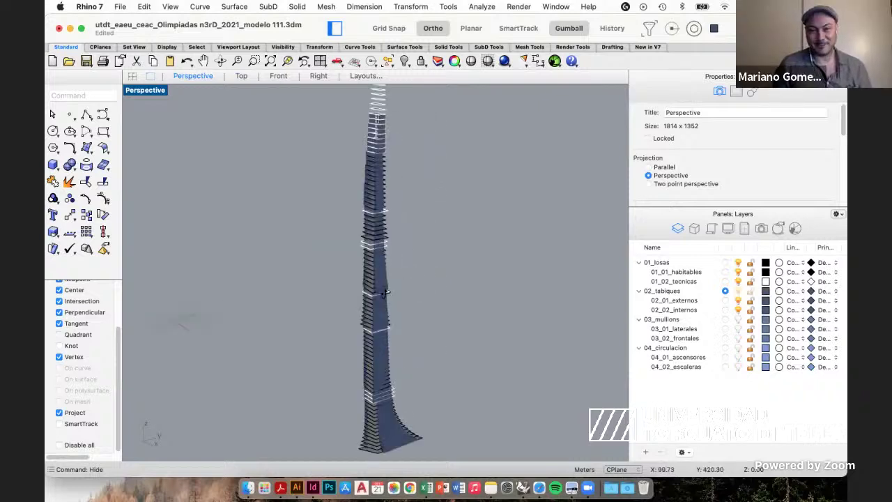
pyautogui.moveTo(356, 336); pyautogui.dragTo(439, 371, button='right')
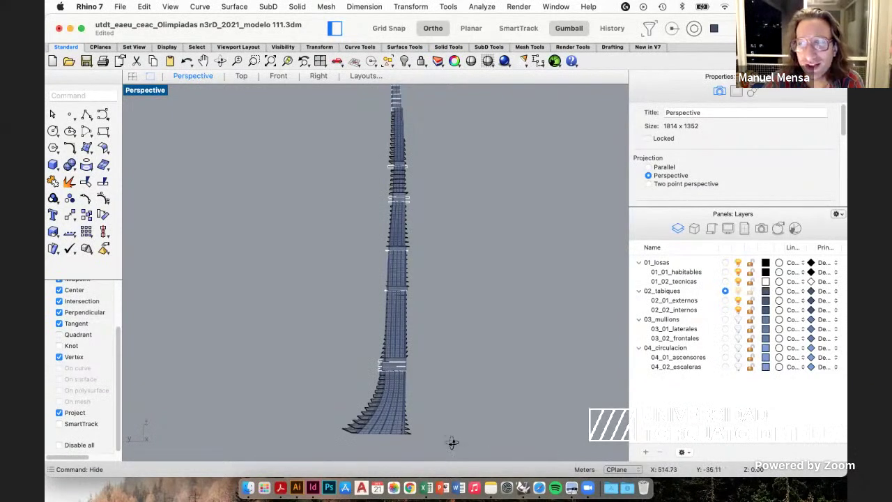
pyautogui.moveTo(452, 443); pyautogui.dragTo(374, 453, button='right')
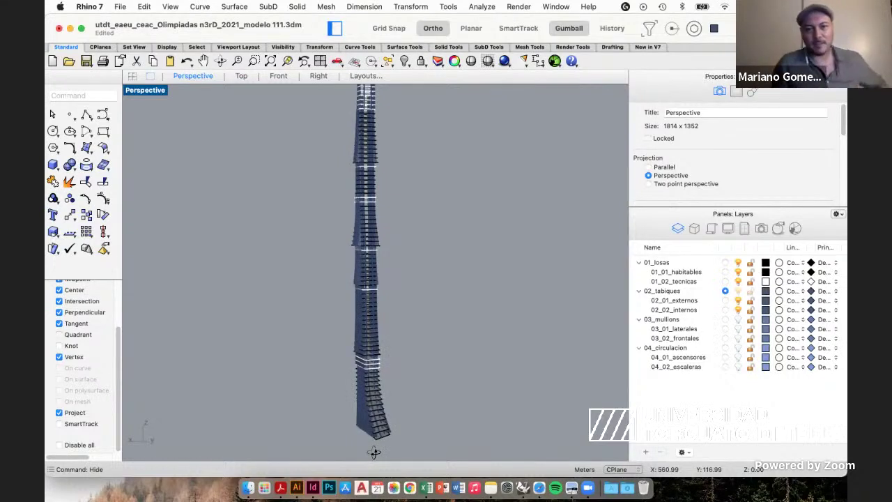
pyautogui.moveTo(375, 453); pyautogui.dragTo(410, 450, button='right')
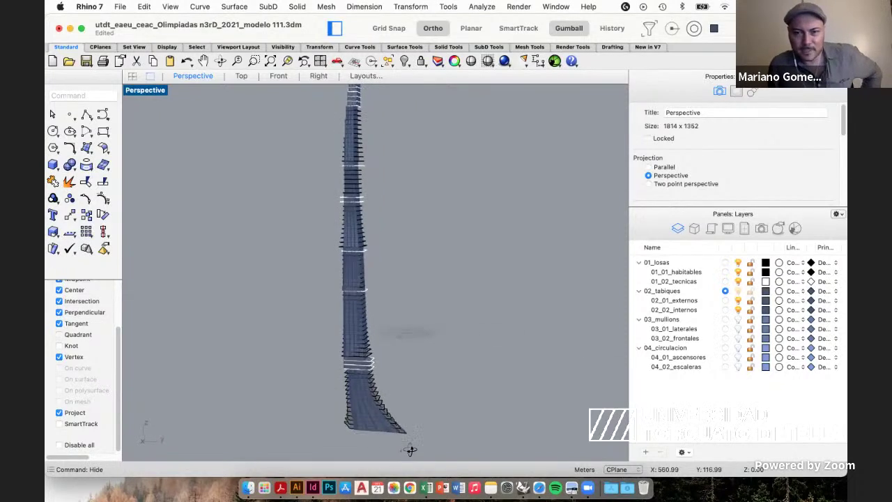
pyautogui.moveTo(279, 447); pyautogui.dragTo(348, 443, button='right')
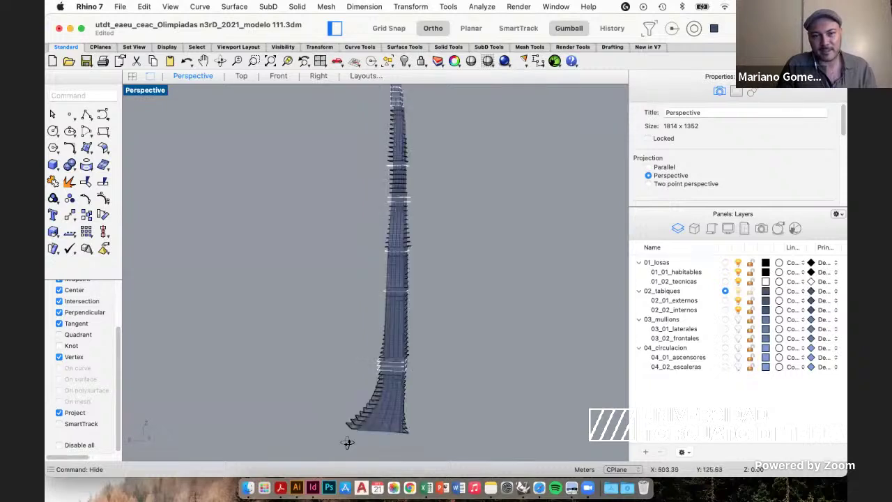
pyautogui.moveTo(298, 420); pyautogui.dragTo(345, 423, button='right')
pyautogui.scroll(-6, 345, 419)
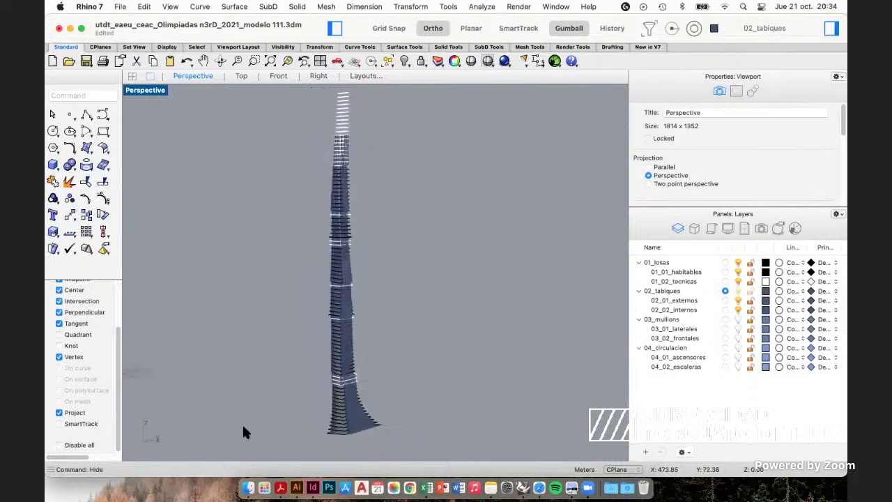
pyautogui.moveTo(262, 432); pyautogui.dragTo(333, 435, button='right')
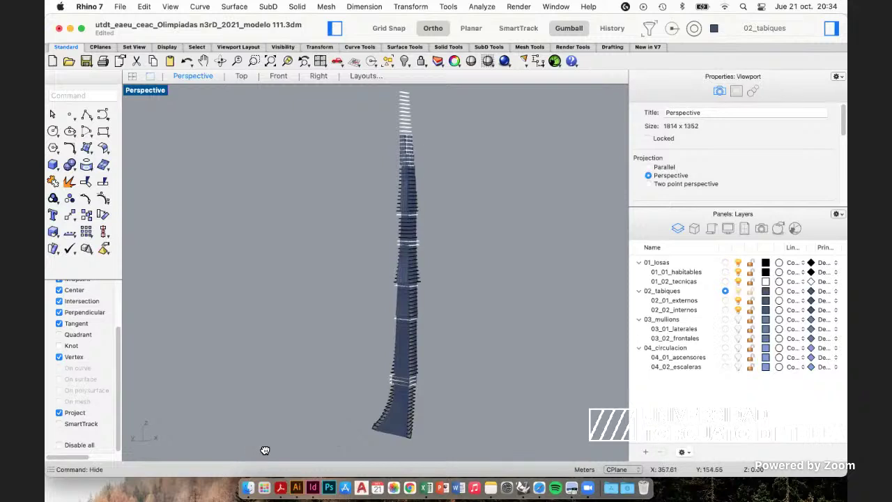
pyautogui.keyDown('shift'); pyautogui.moveTo(265, 450); pyautogui.dragTo(280, 451, button='right'); pyautogui.keyUp('shift')
pyautogui.moveTo(369, 453); pyautogui.dragTo(395, 451, button='right')
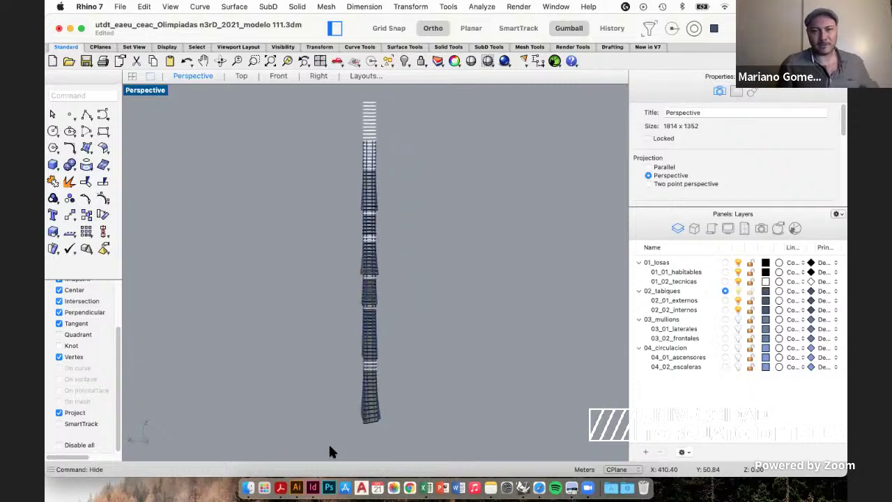
pyautogui.moveTo(333, 450); pyautogui.dragTo(488, 444, button='right')
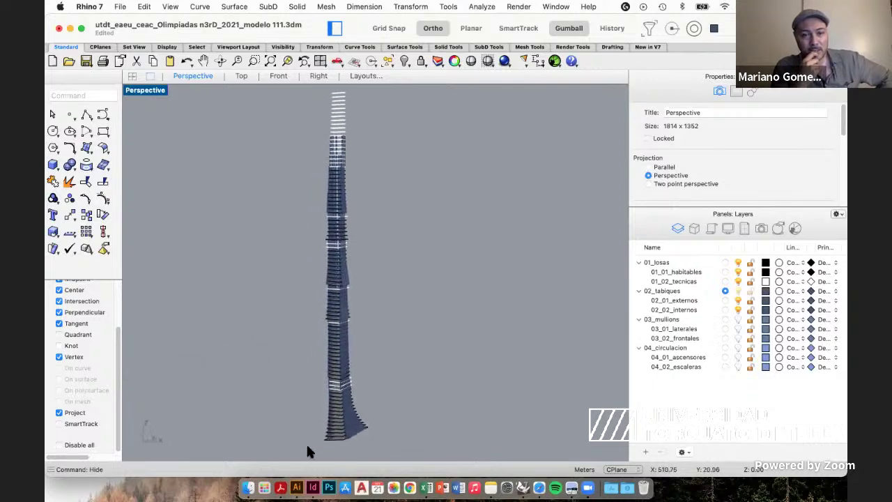
pyautogui.moveTo(309, 450); pyautogui.dragTo(499, 451, button='right')
pyautogui.moveTo(379, 451)
pyautogui.mouseDown(button='right')
pyautogui.moveTo(332, 442)
pyautogui.moveTo(410, 448)
pyautogui.mouseUp(button='right')
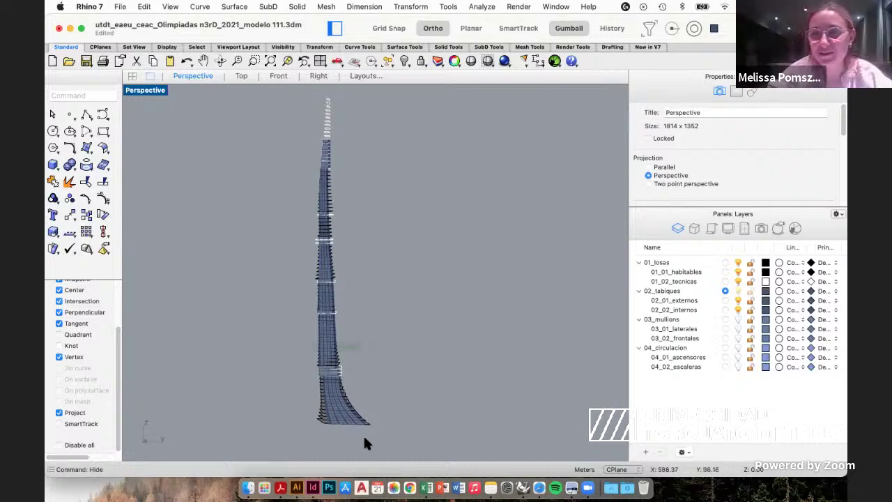
pyautogui.moveTo(331, 446); pyautogui.dragTo(498, 454, button='right')
pyautogui.moveTo(391, 454); pyautogui.dragTo(357, 456, button='right')
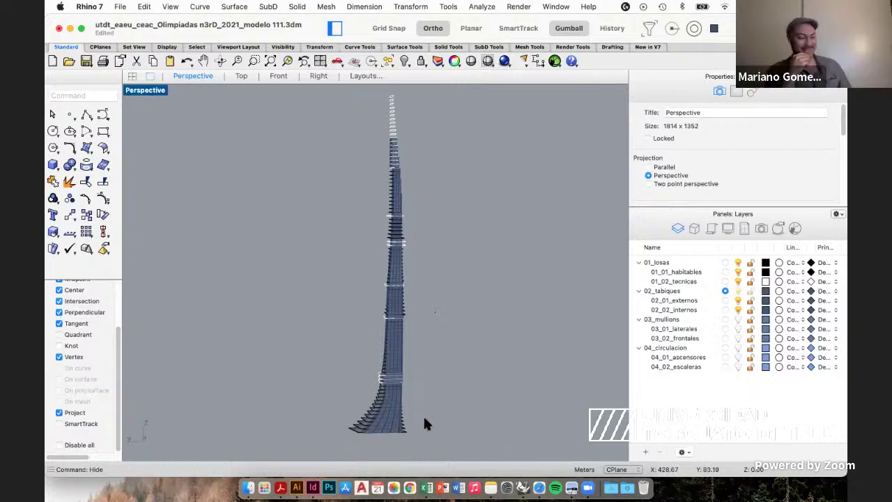
pyautogui.moveTo(423, 414); pyautogui.dragTo(535, 446, button='right')
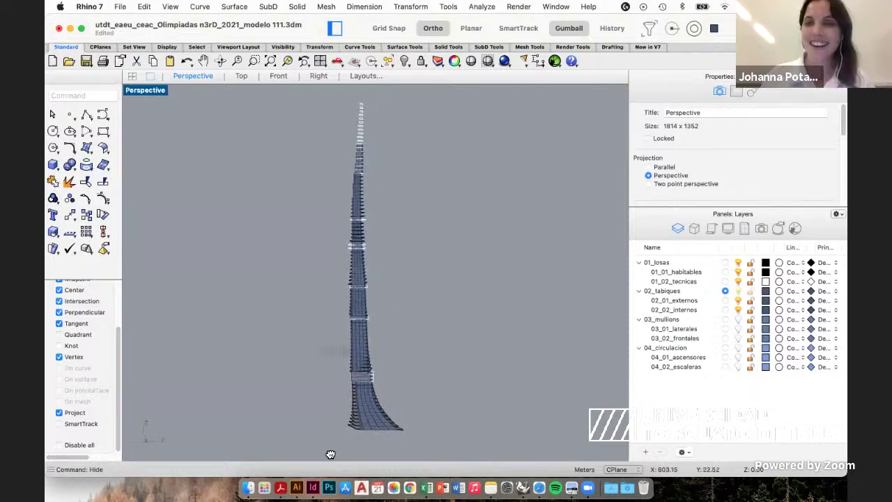
pyautogui.moveTo(328, 453); pyautogui.dragTo(507, 458, button='right')
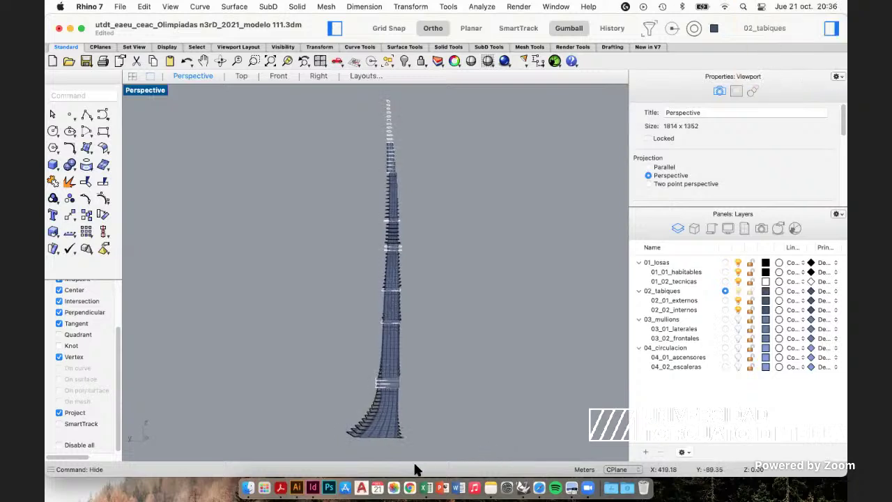
pyautogui.moveTo(370, 451); pyautogui.dragTo(373, 452, button='right')
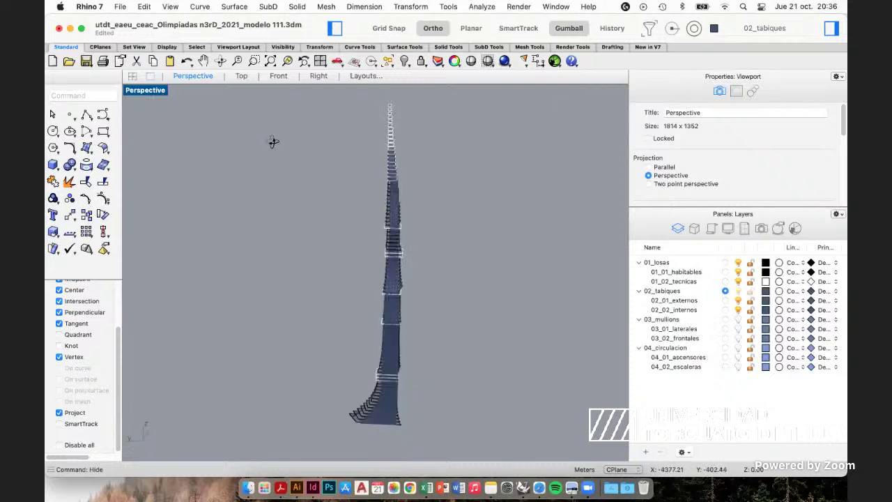
# Set the Front view to Wireframe display and inspect the flared partitions along the tower.
pyautogui.click(278, 75)
pyautogui.scroll(-10, 323, 212)
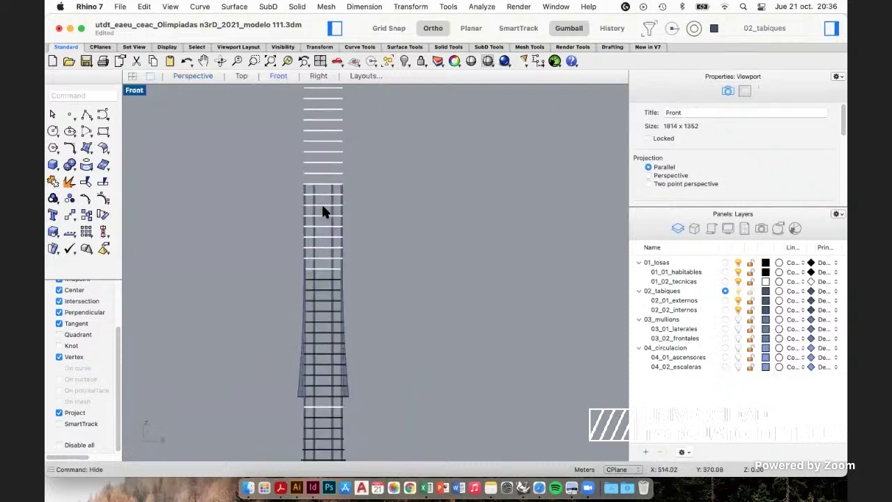
pyautogui.rightClick(420, 340)
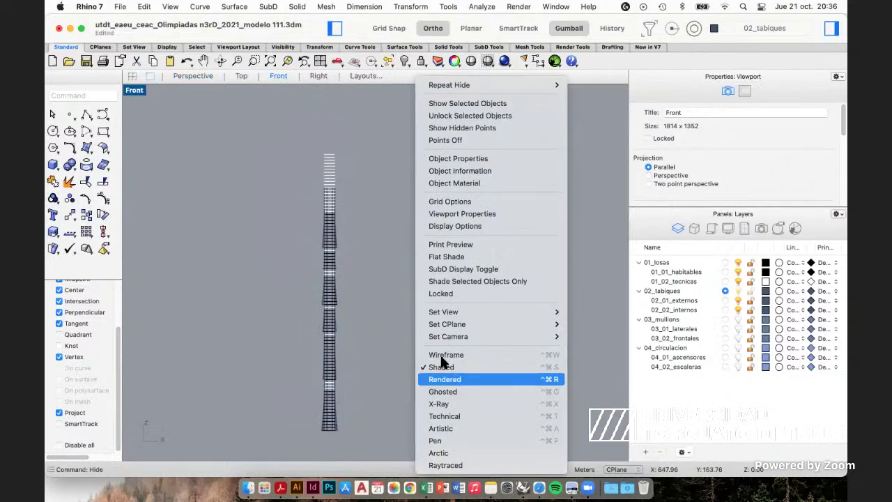
pyautogui.click(440, 354)
pyautogui.scroll(2, 278, 328)
pyautogui.moveTo(277, 335); pyautogui.dragTo(289, 320, button='right')
pyautogui.press('shift+super+e')
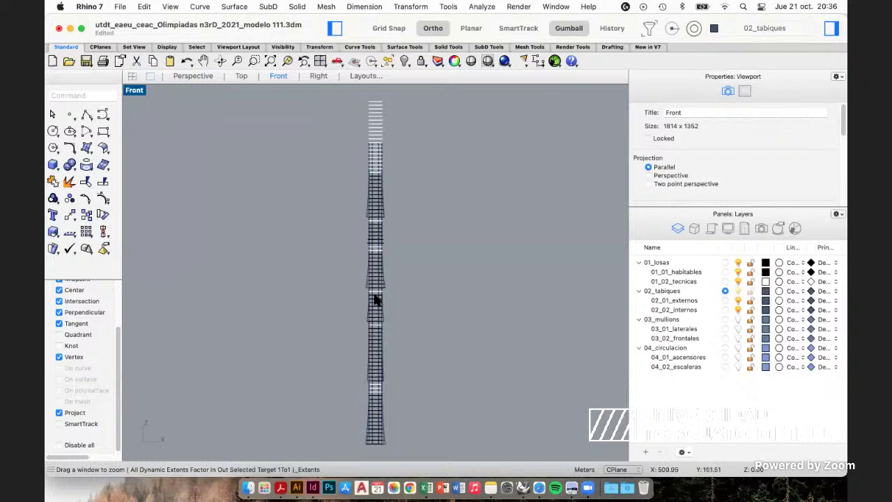
pyautogui.scroll(10, 374, 299)
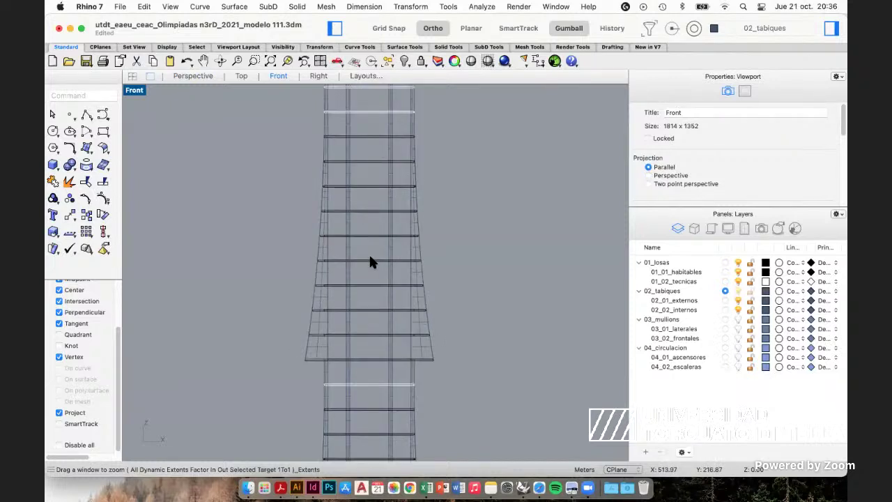
pyautogui.scroll(2, 369, 260)
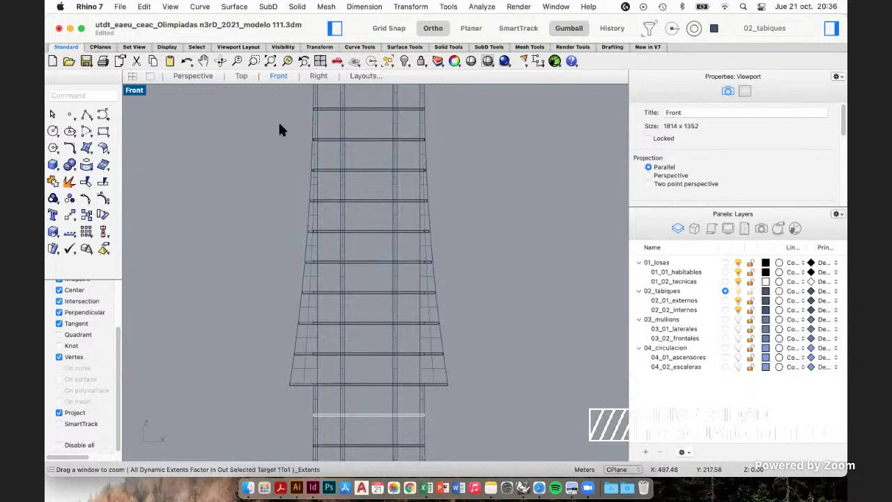
# Set the Right view to Wireframe display with the whole tower in view.
pyautogui.click(315, 75)
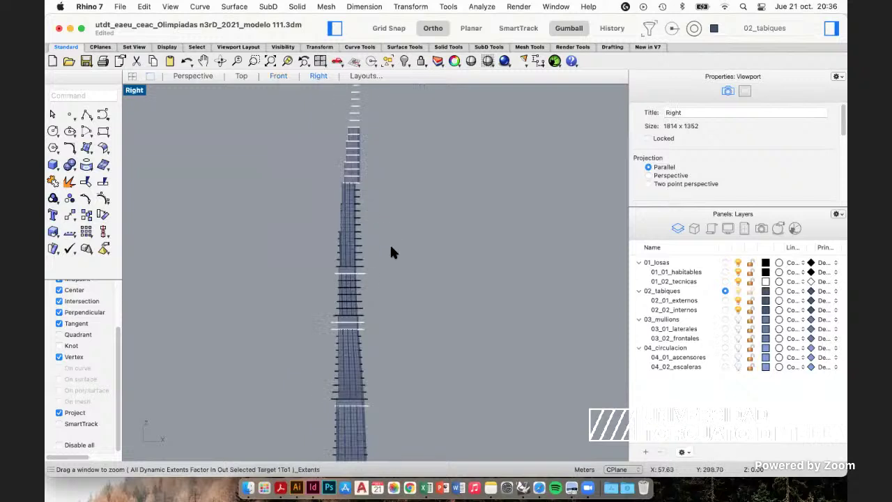
pyautogui.scroll(-2, 388, 246)
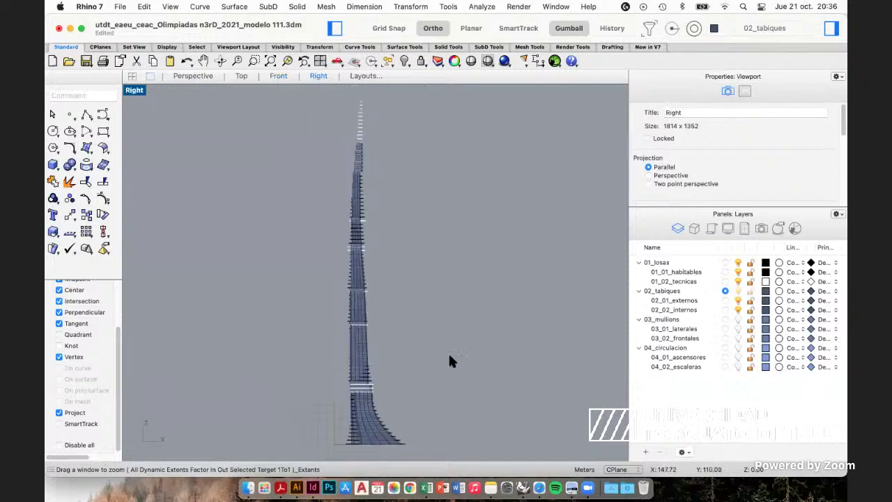
pyautogui.rightClick(466, 340)
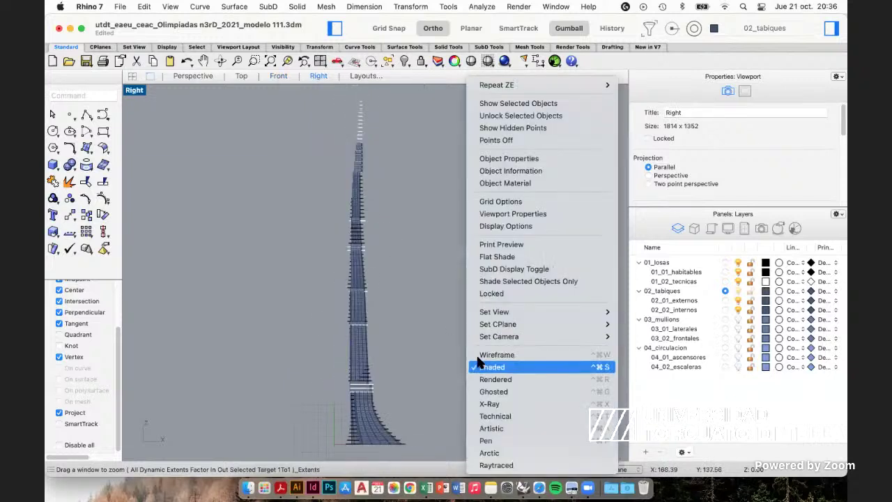
pyautogui.click(465, 353)
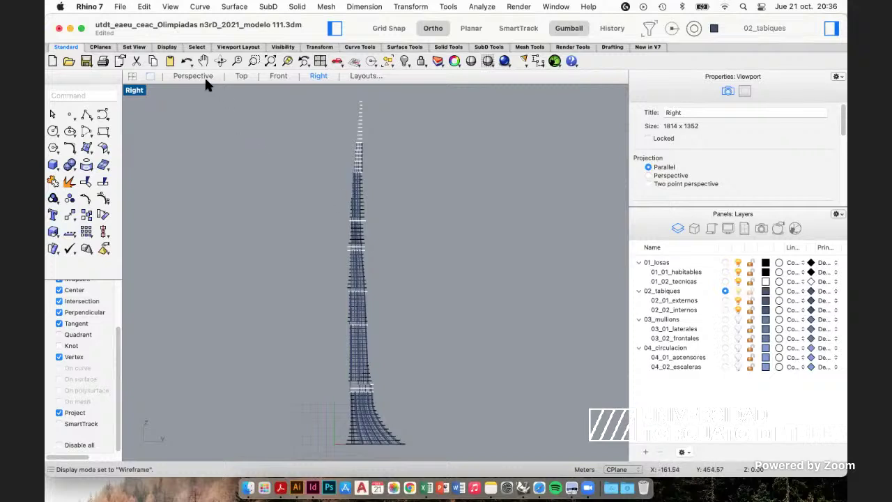
# Inspect the tower's partitions in the Front view, fitting its full height to the viewport.
pyautogui.click(278, 75)
pyautogui.scroll(-2, 278, 140)
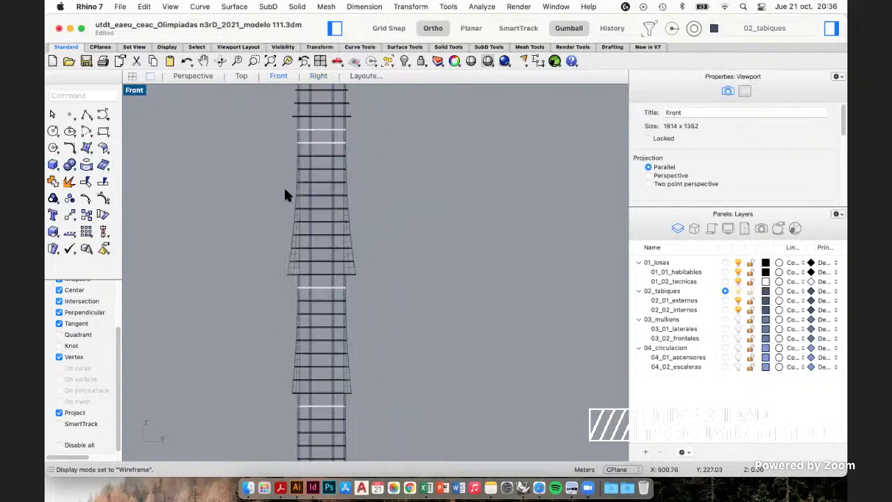
pyautogui.scroll(-8, 265, 197)
pyautogui.moveTo(245, 199); pyautogui.dragTo(285, 253, button='right')
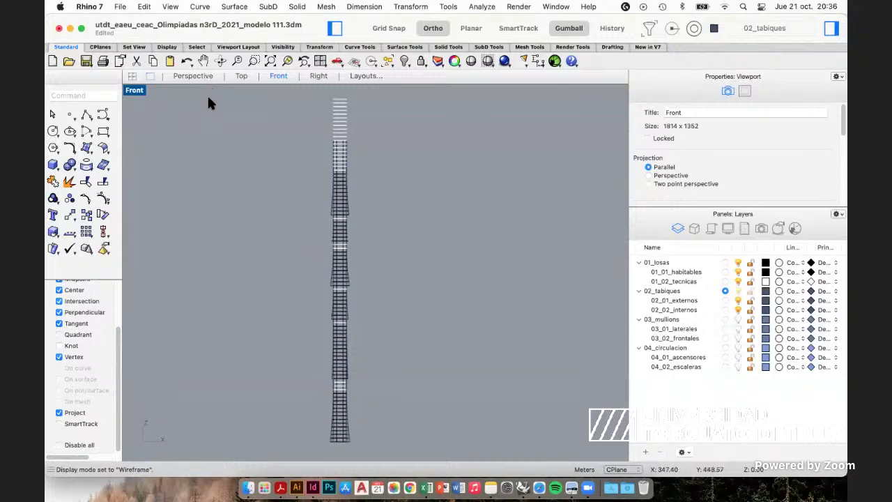
pyautogui.press('super+shift+e')
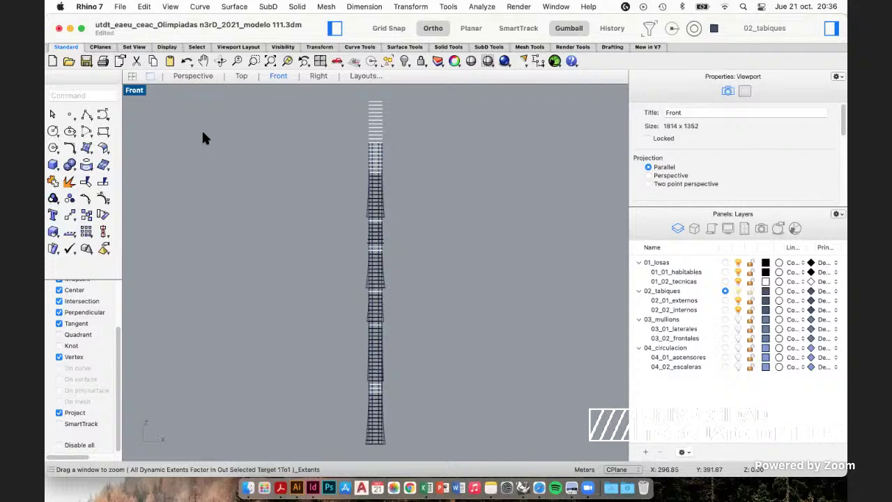
# Examine the curved base and the flared partitions from all sides of the tower in the Perspective view.
pyautogui.click(205, 75)
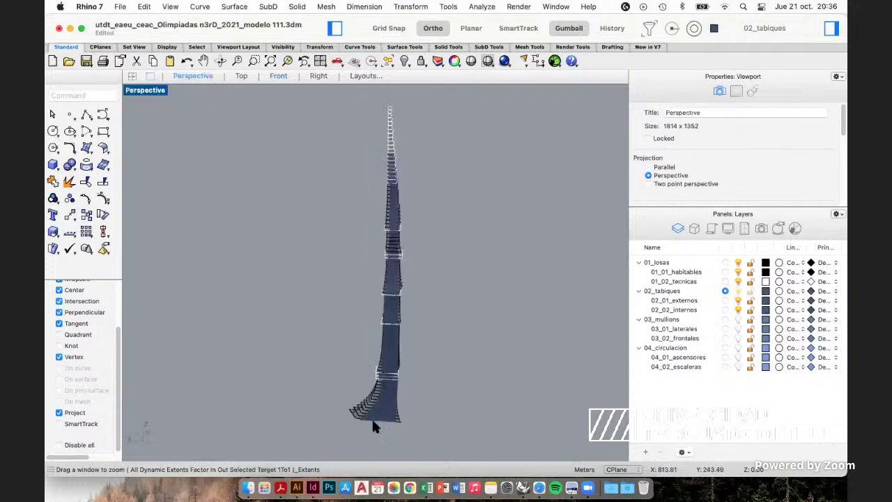
pyautogui.moveTo(349, 439); pyautogui.dragTo(460, 429, button='right')
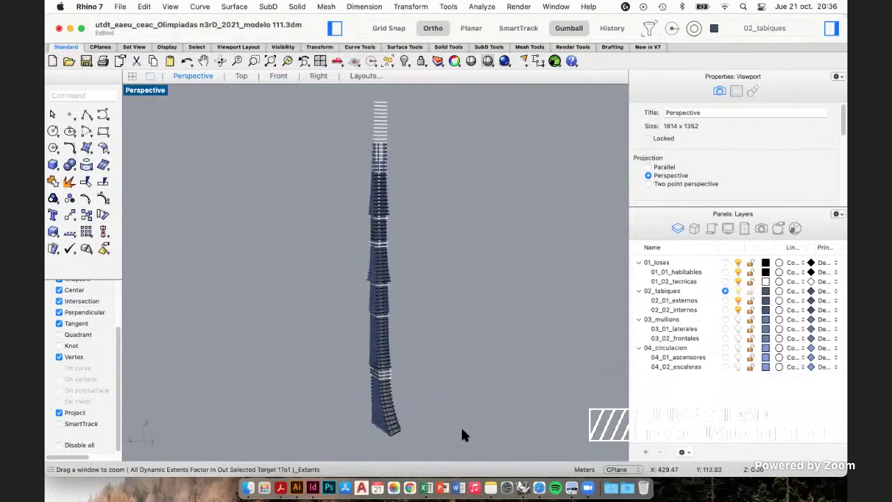
pyautogui.moveTo(363, 440); pyautogui.dragTo(497, 442, button='right')
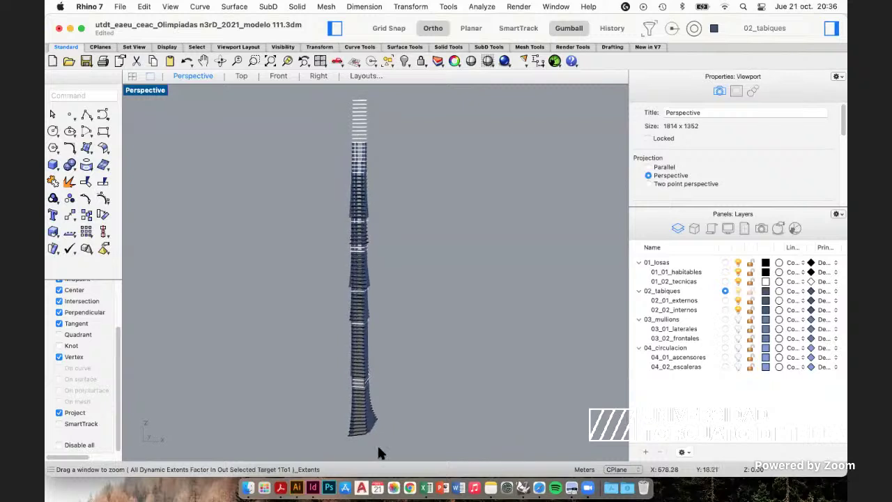
pyautogui.moveTo(370, 448); pyautogui.dragTo(456, 446, button='right')
pyautogui.moveTo(364, 452); pyautogui.dragTo(538, 446, button='right')
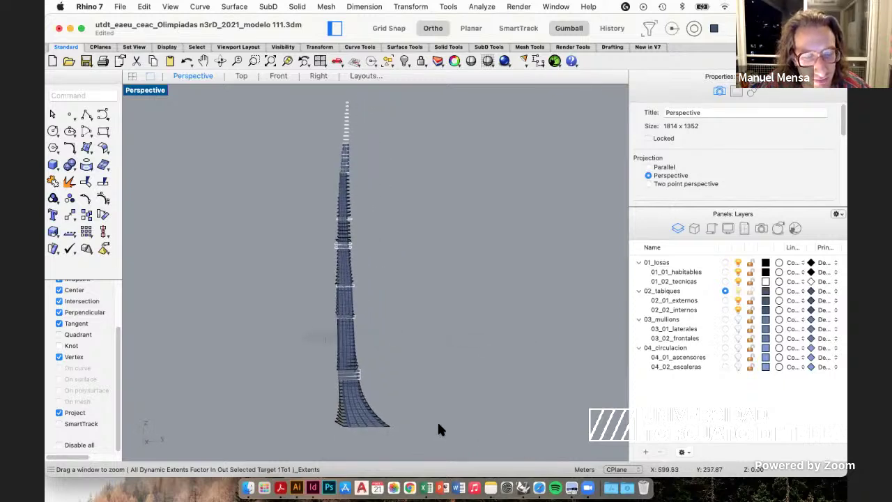
pyautogui.press('XF86AudioRaiseVolume')
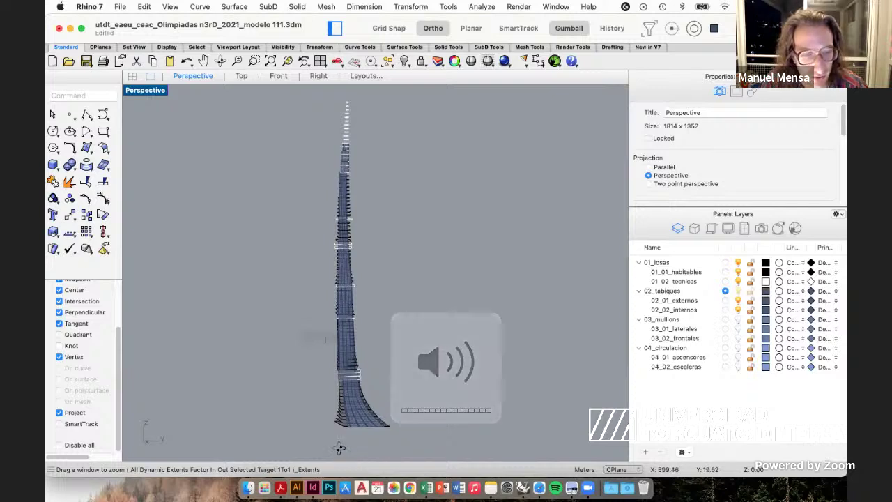
pyautogui.moveTo(338, 450); pyautogui.dragTo(499, 454, button='right')
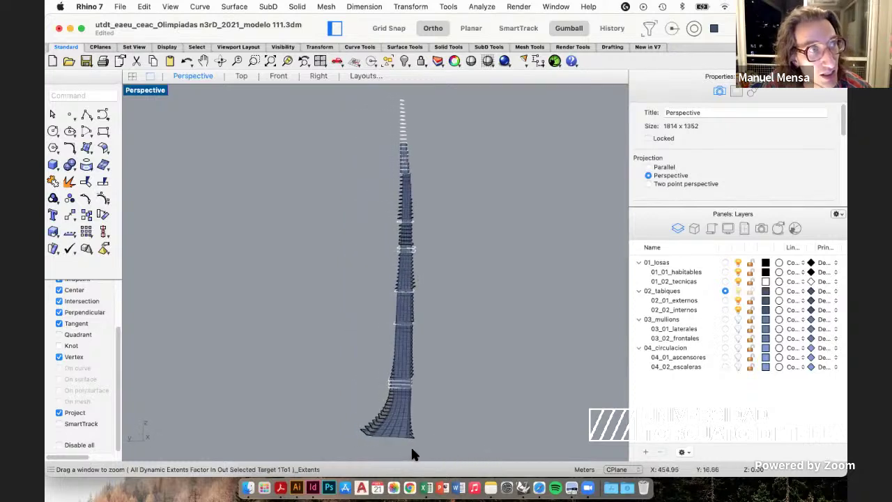
pyautogui.moveTo(415, 452); pyautogui.dragTo(577, 437, button='right')
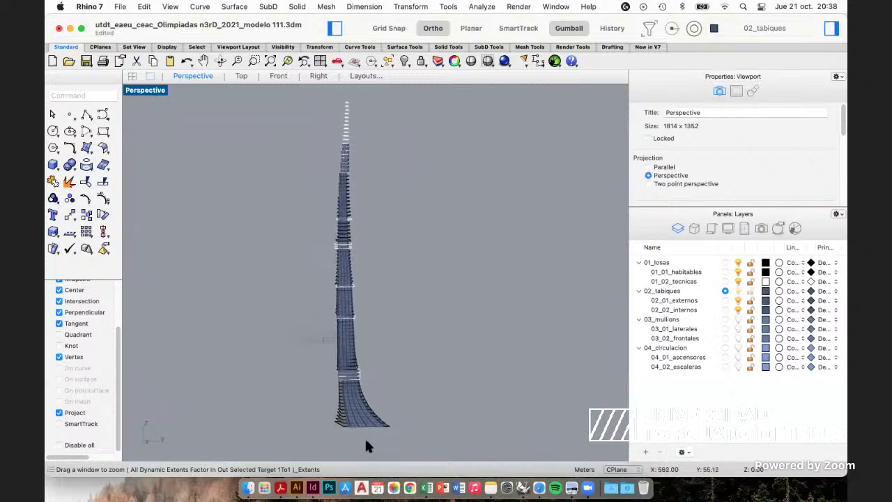
pyautogui.moveTo(346, 444); pyautogui.dragTo(520, 453, button='right')
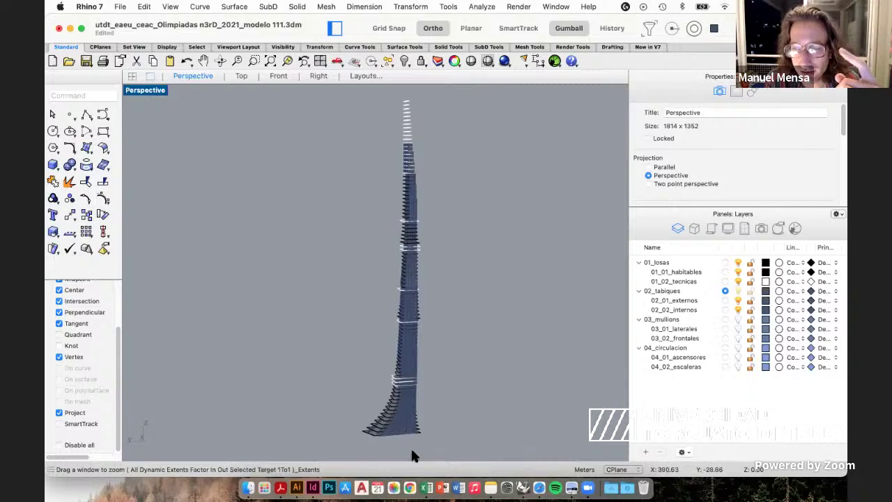
pyautogui.moveTo(398, 453); pyautogui.dragTo(546, 450, button='right')
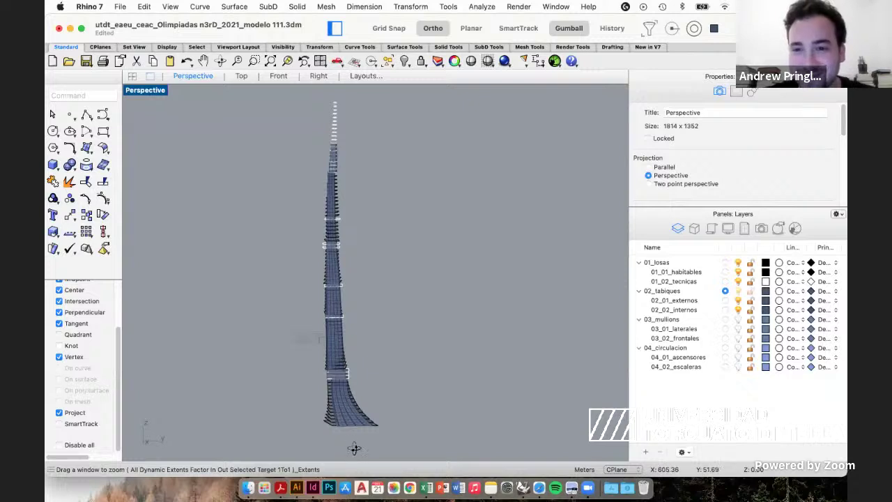
pyautogui.moveTo(354, 448); pyautogui.dragTo(516, 446, button='right')
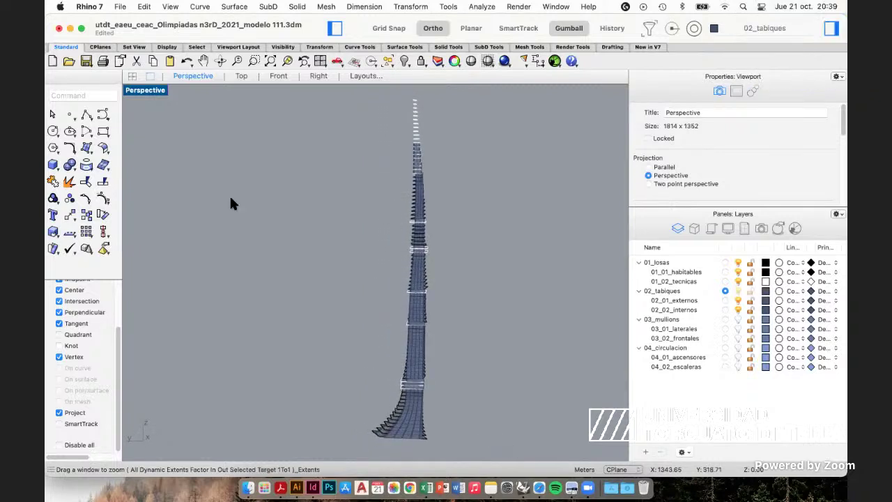
# Show the tower in the Top view, zoomed to the model's extents.
pyautogui.click(241, 75)
pyautogui.write('Ze')
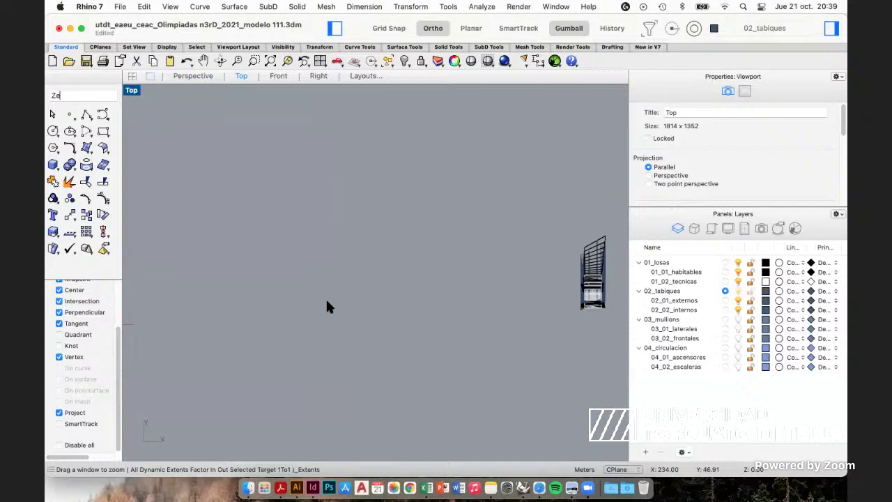
pyautogui.press('Return')
pyautogui.rightClick(526, 287)
pyautogui.click(539, 354)
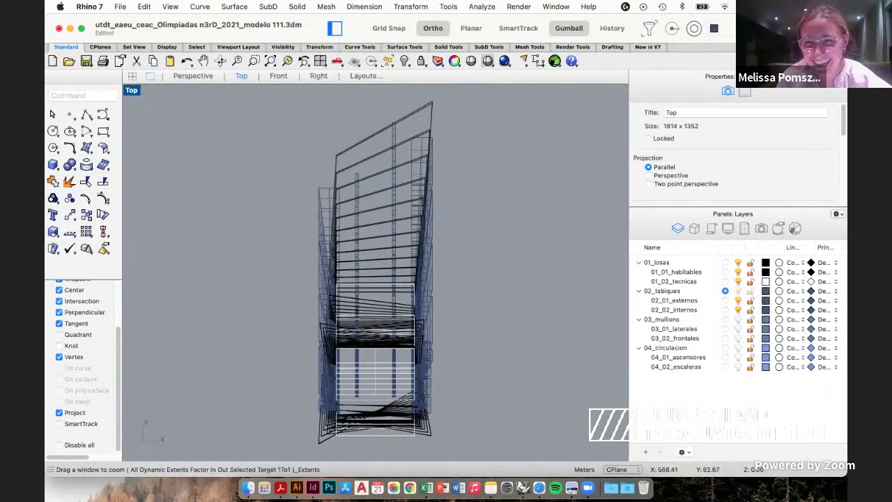
# Hide both sidebars to enlarge the drawing area and fit the model in the Top view.
pyautogui.press('super+shift+r')
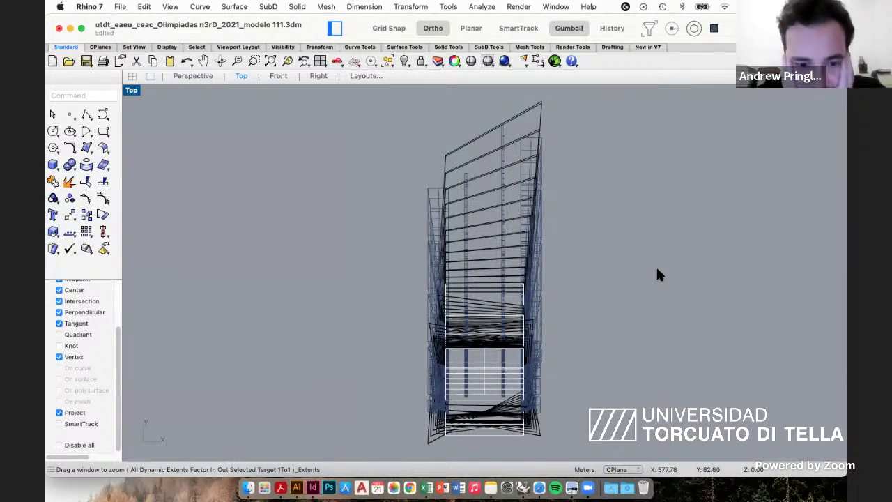
pyautogui.write('ze')
pyautogui.press('Return')
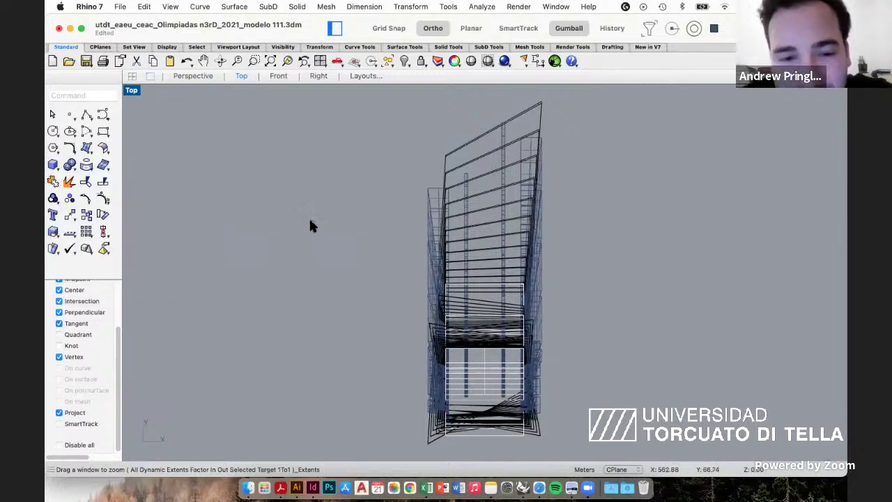
pyautogui.press('alt+super+l')
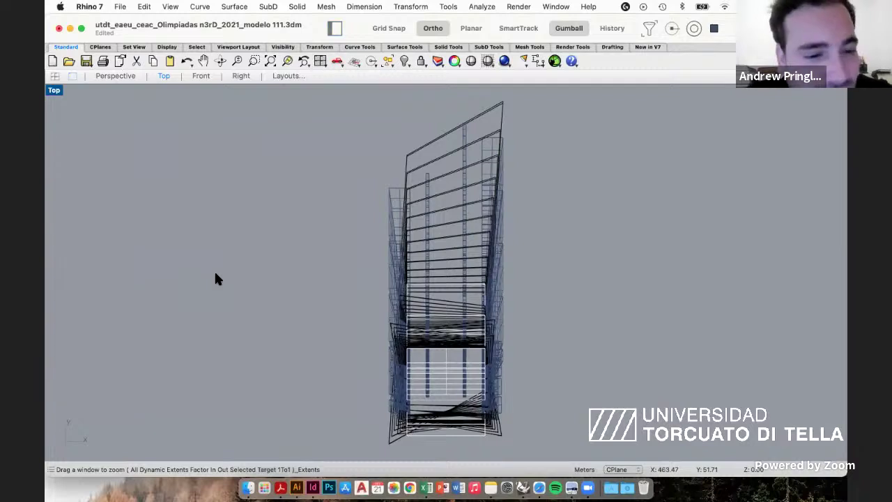
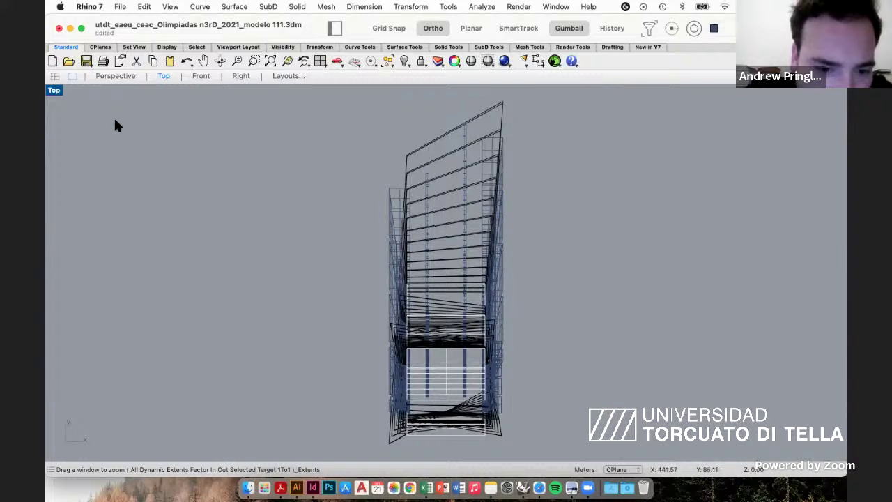
# Examine the tower's slabs and partitions all around in the enlarged Perspective view.
pyautogui.click(134, 80)
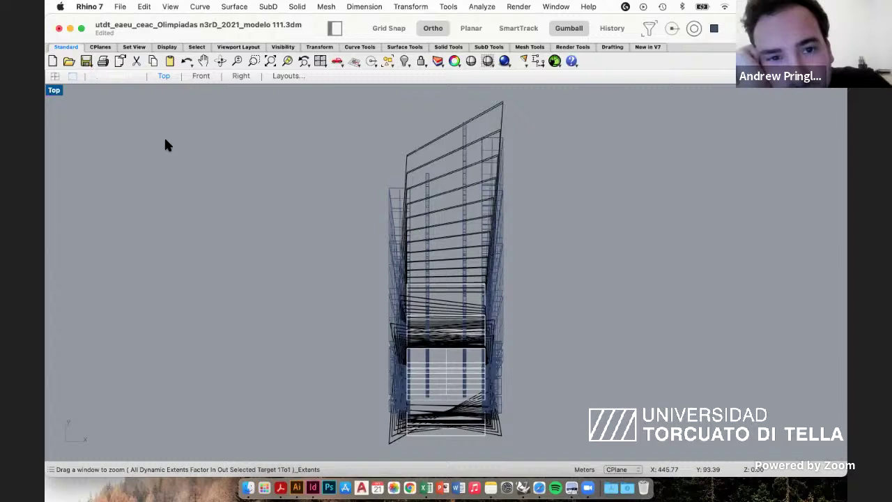
pyautogui.rightClick(232, 213)
pyautogui.click(229, 187)
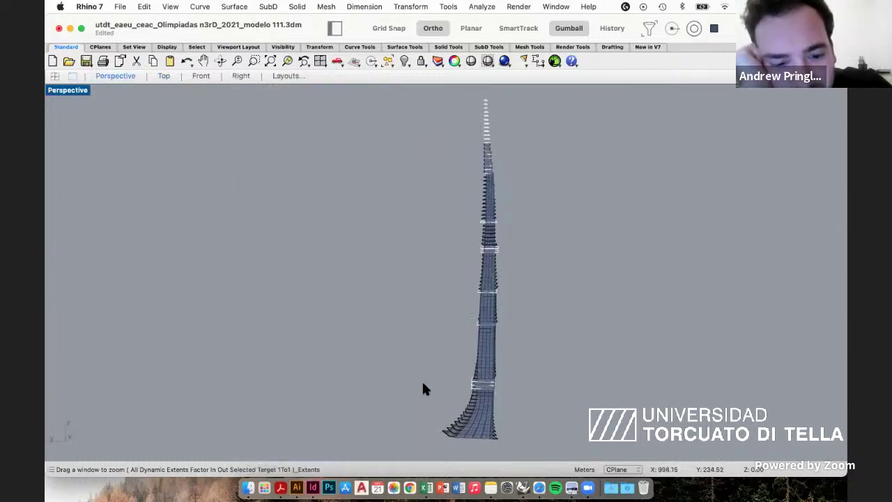
pyautogui.moveTo(398, 454); pyautogui.dragTo(643, 437, button='right')
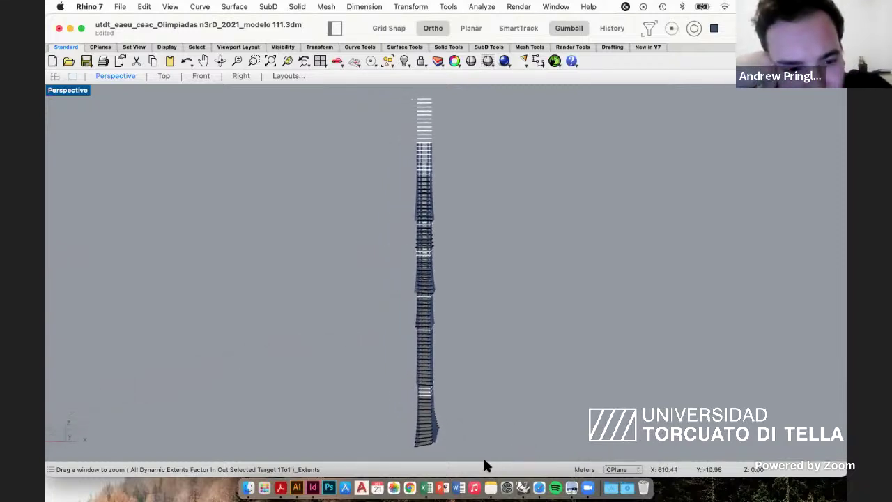
pyautogui.moveTo(434, 453); pyautogui.dragTo(598, 442, button='right')
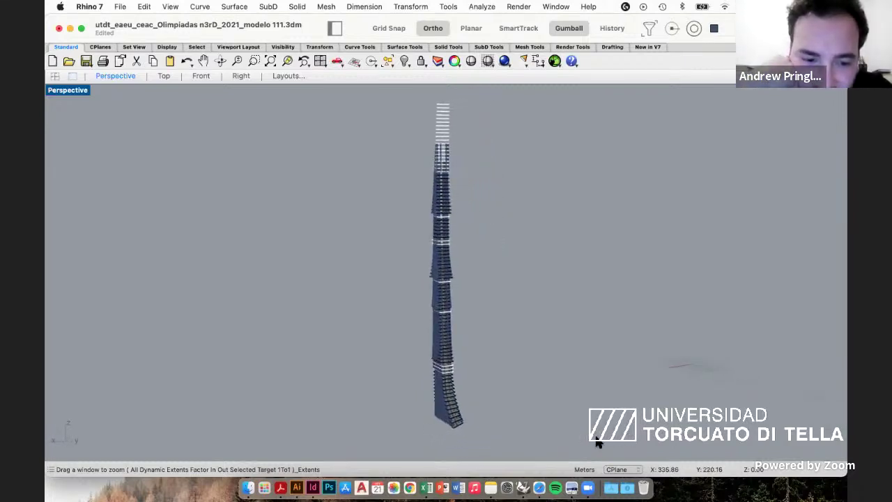
pyautogui.moveTo(429, 451); pyautogui.dragTo(571, 453, button='right')
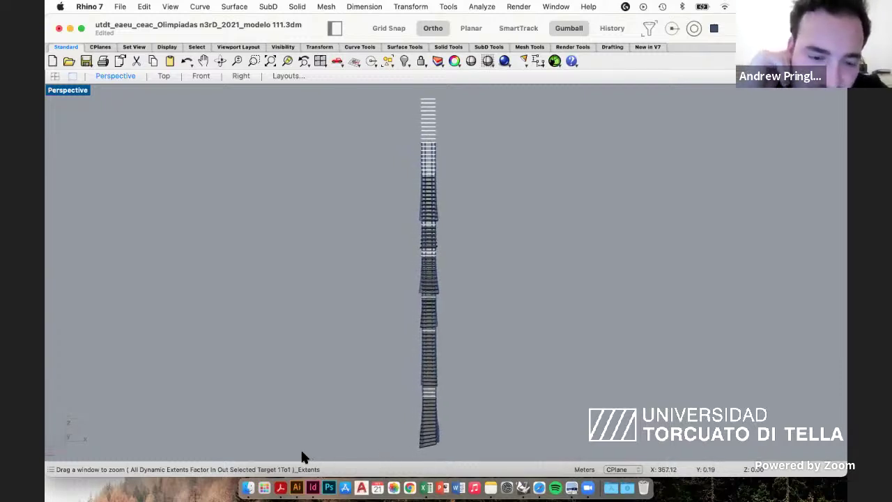
pyautogui.moveTo(304, 451); pyautogui.dragTo(629, 443, button='right')
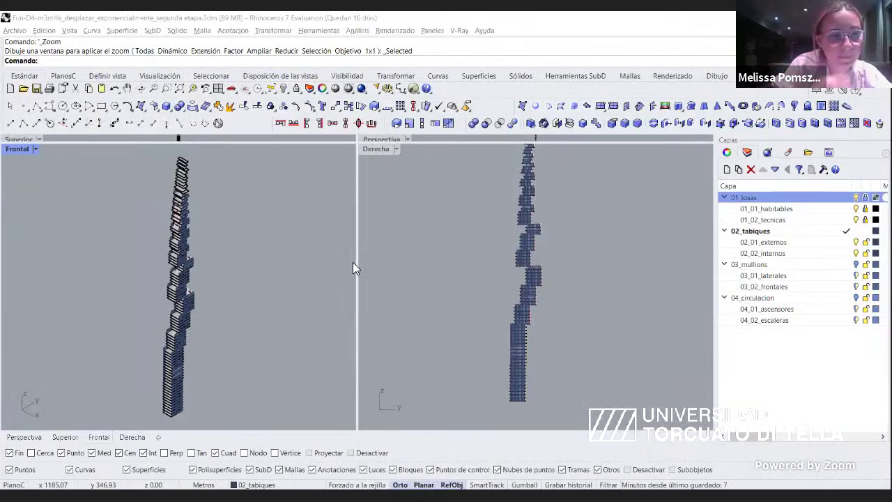
# Examine the staggered tower model in the Frontal and Derecha viewports, hiding the 01_losas layer to view the partitions alone.
pyautogui.click(177, 316)
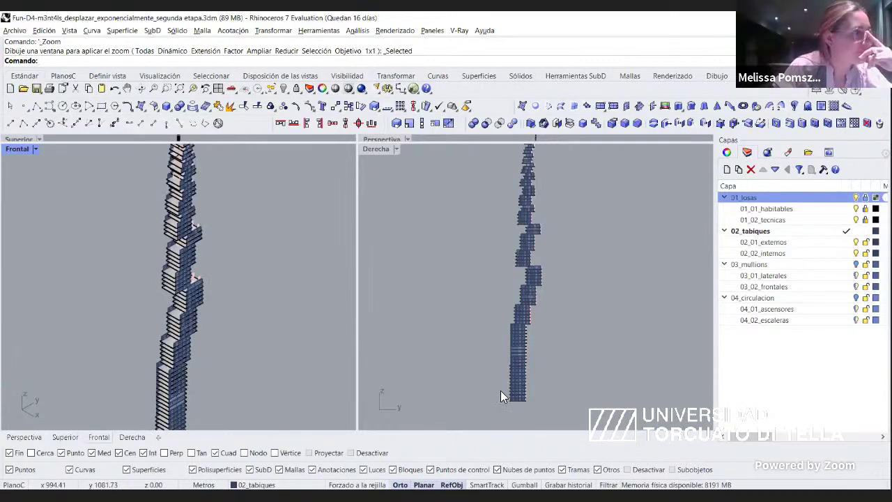
pyautogui.scroll(12, 522, 396)
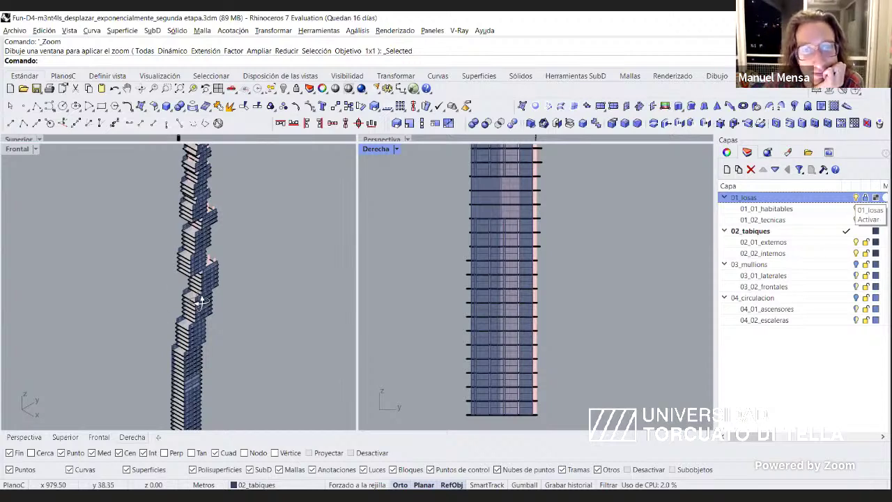
pyautogui.moveTo(201, 302); pyautogui.dragTo(530, 357, button='right')
pyautogui.click(541, 301)
pyautogui.scroll(-5, 540, 302)
pyautogui.scroll(-3, 526, 341)
pyautogui.scroll(-4, 530, 358)
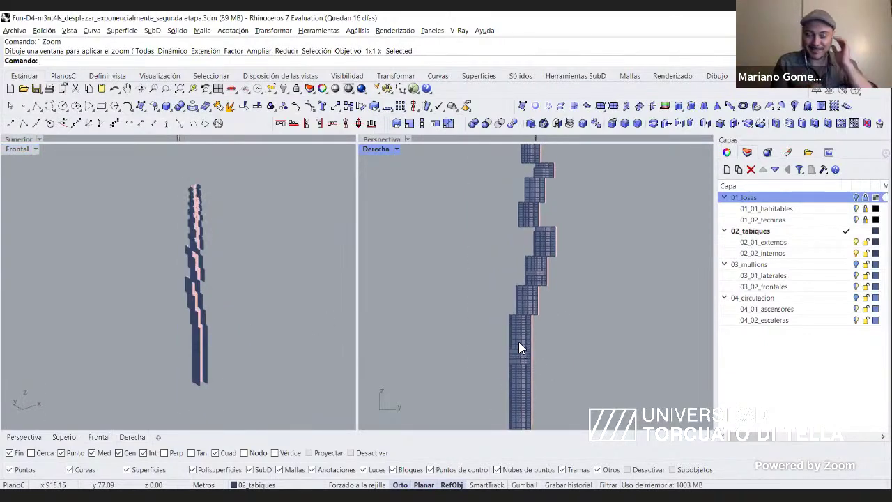
pyautogui.scroll(2, 522, 348)
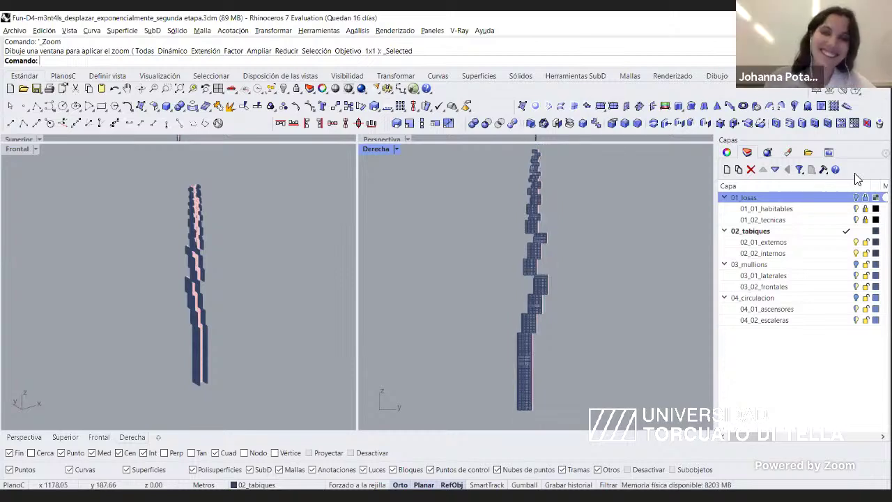
# Turn the 01_losas layer on and set the Frontal viewport to a southeast isometric view, leaving nothing selected.
pyautogui.click(856, 198)
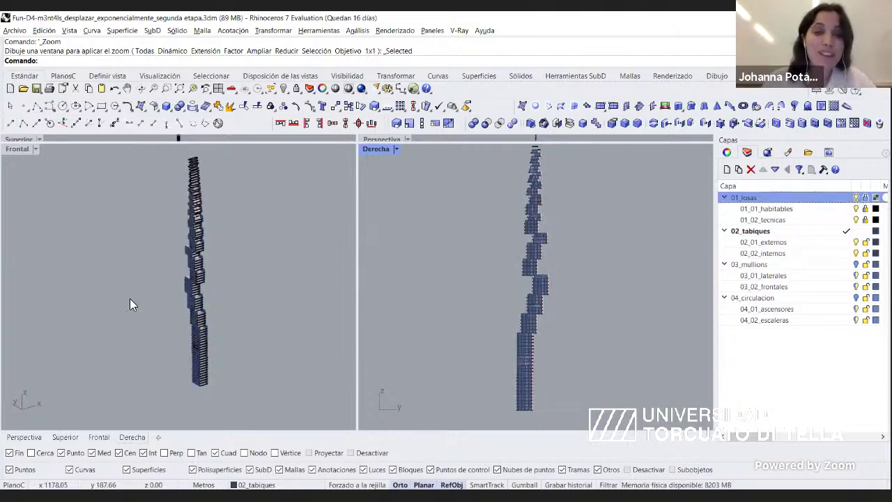
pyautogui.click(150, 300)
pyautogui.moveTo(113, 244); pyautogui.dragTo(135, 257, button='right')
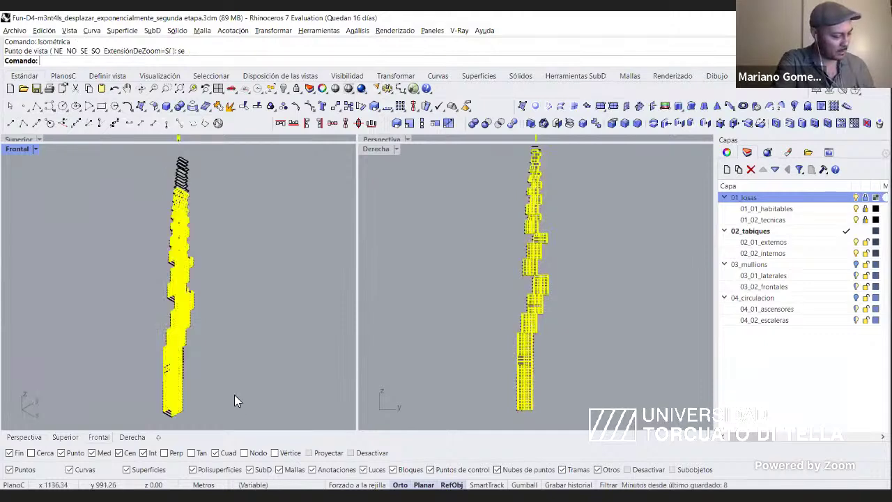
pyautogui.press('Escape')
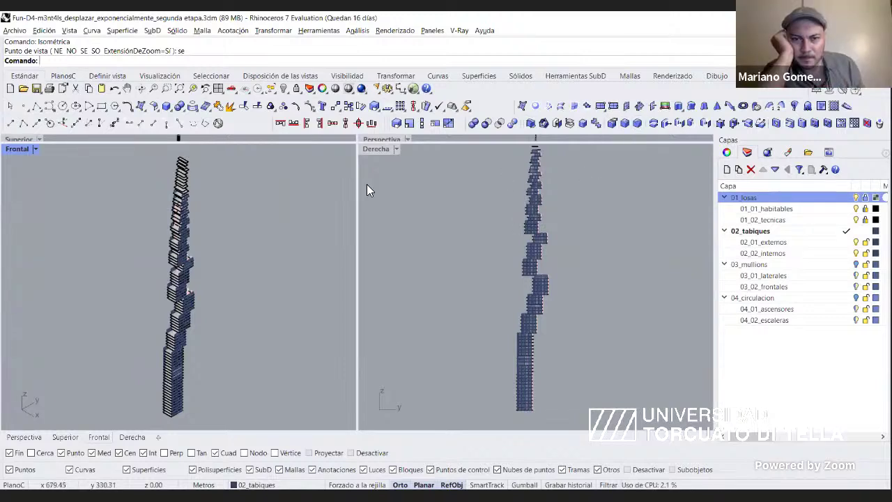
# Restore the four-viewport layout and set the Perspectiva viewport to the world Frontal view.
pyautogui.click(218, 91)
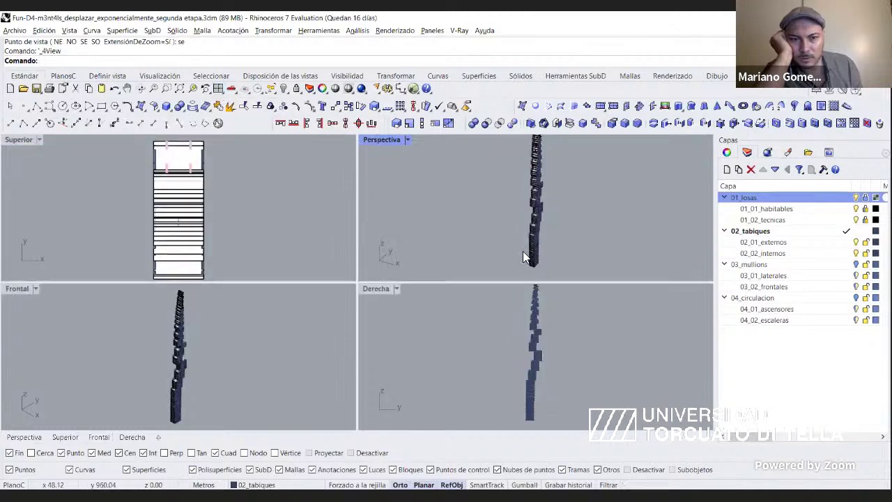
pyautogui.rightClick(535, 328)
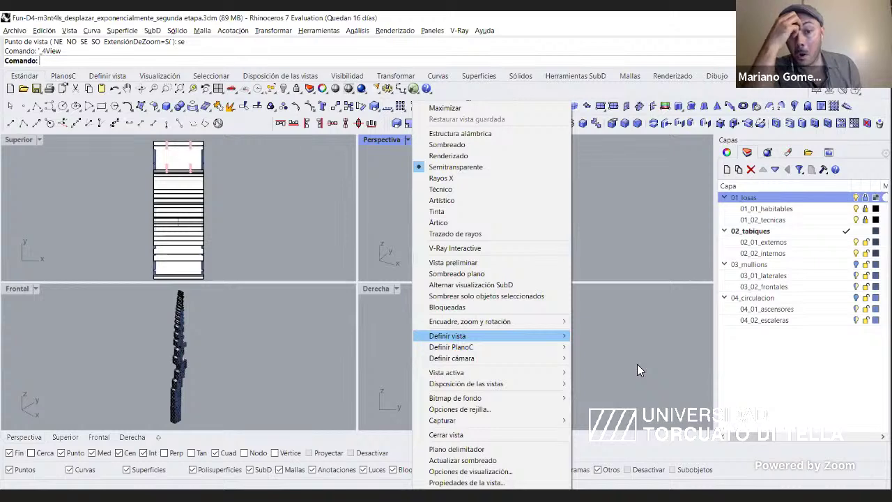
pyautogui.click(635, 395)
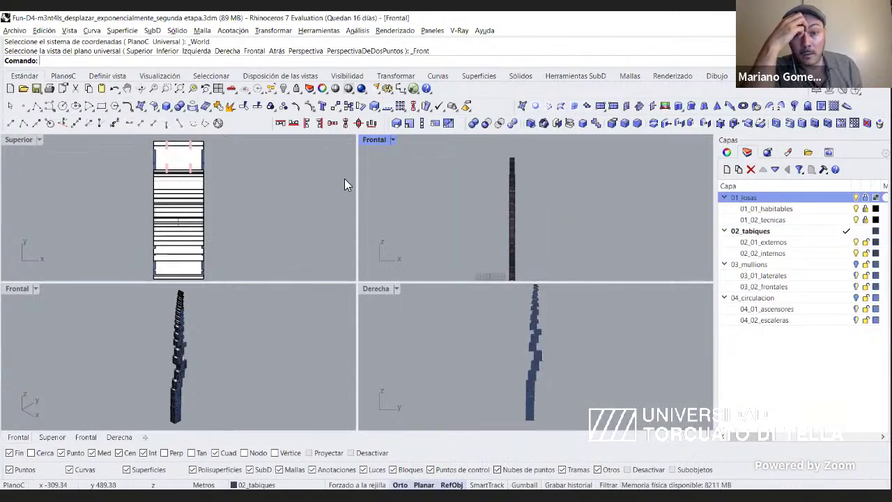
# Select the partitions in the enlarged Frontal view, zoom to them, and restore the default four-viewport layout.
pyautogui.hotkey('ctrl', 'm')
pyautogui.scroll(-3, 304, 193)
pyautogui.moveTo(280, 167); pyautogui.dragTo(332, 389)
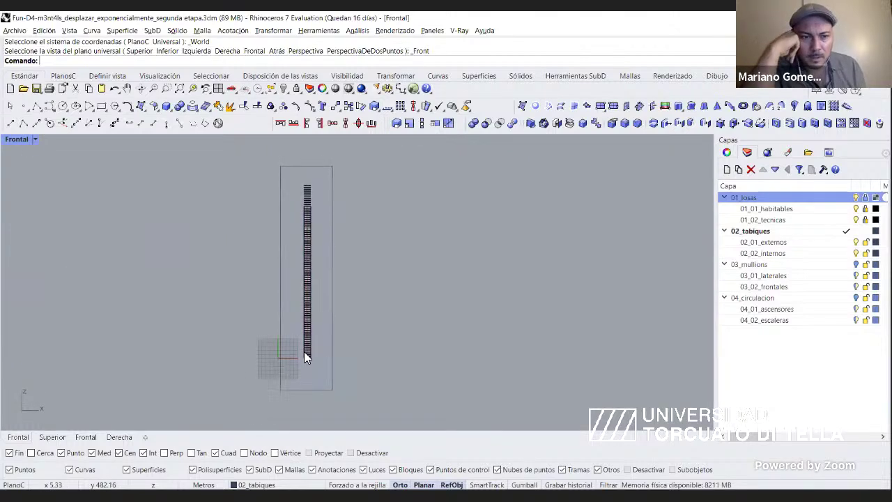
pyautogui.moveTo(305, 354); pyautogui.dragTo(317, 346)
pyautogui.write('zs')
pyautogui.press('Return')
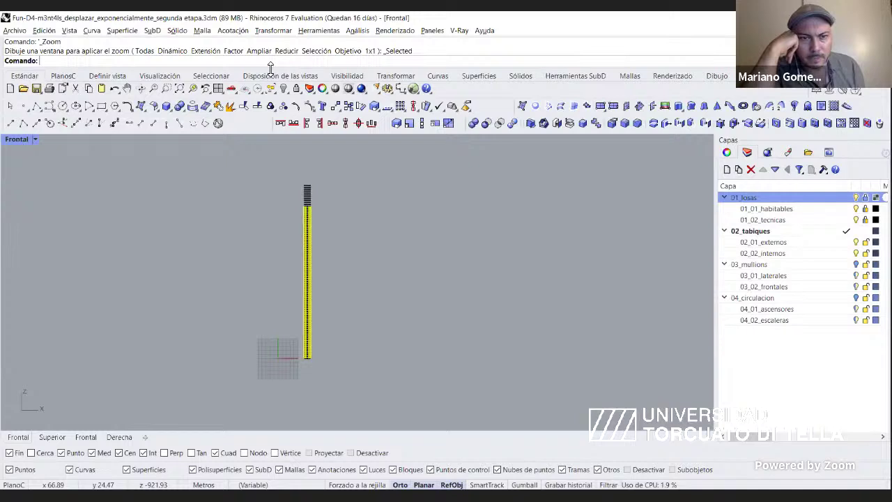
pyautogui.click(218, 88)
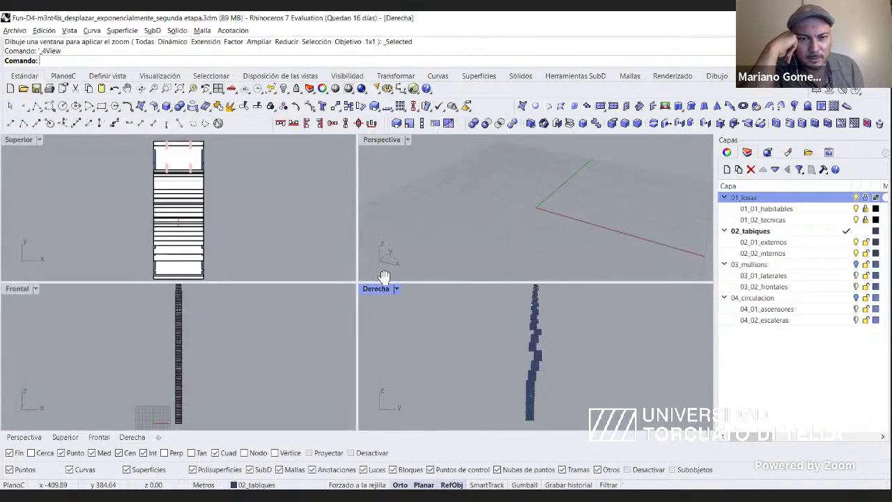
# Examine the tower's staggered side elevation in the enlarged Derecha view, from the base up to the shifted blocks, and return to four viewports.
pyautogui.doubleClick(375, 291)
pyautogui.scroll(10, 372, 246)
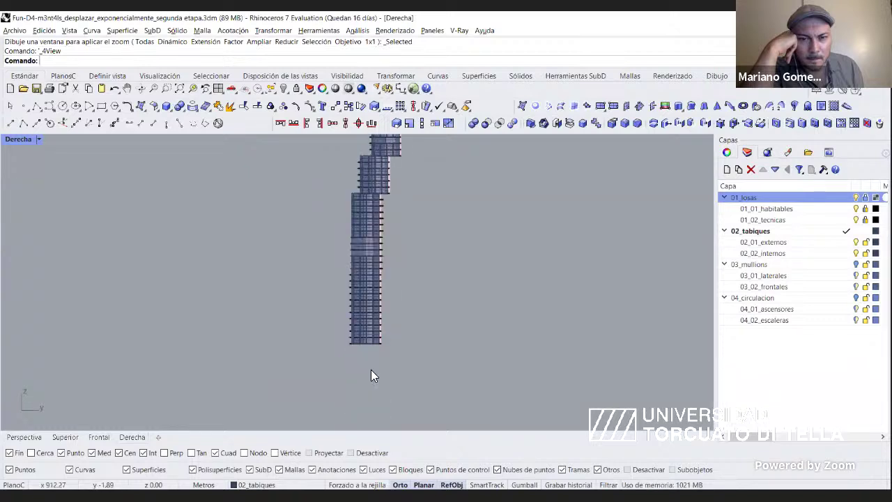
pyautogui.moveTo(416, 244); pyautogui.dragTo(406, 269, button='right')
pyautogui.moveTo(445, 177); pyautogui.dragTo(424, 256, button='right')
pyautogui.moveTo(442, 199); pyautogui.dragTo(425, 320, button='right')
pyautogui.moveTo(455, 168); pyautogui.dragTo(437, 265, button='right')
pyautogui.scroll(-6, 425, 226)
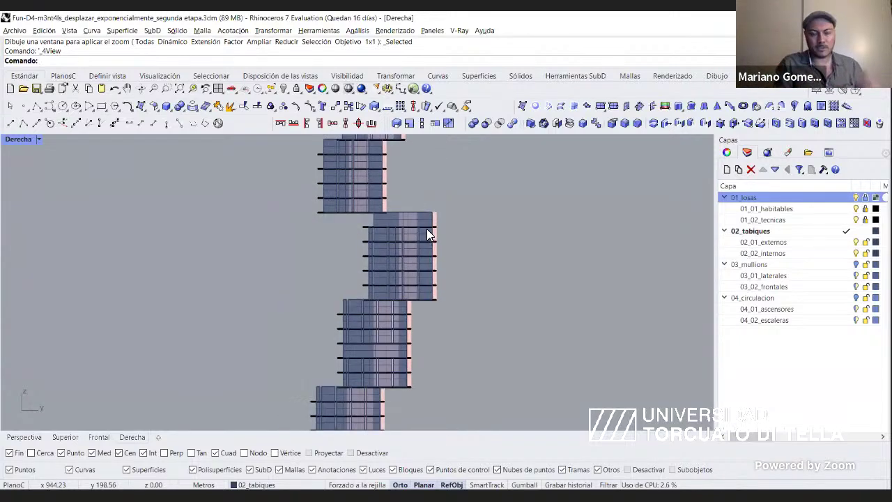
pyautogui.scroll(-3, 405, 264)
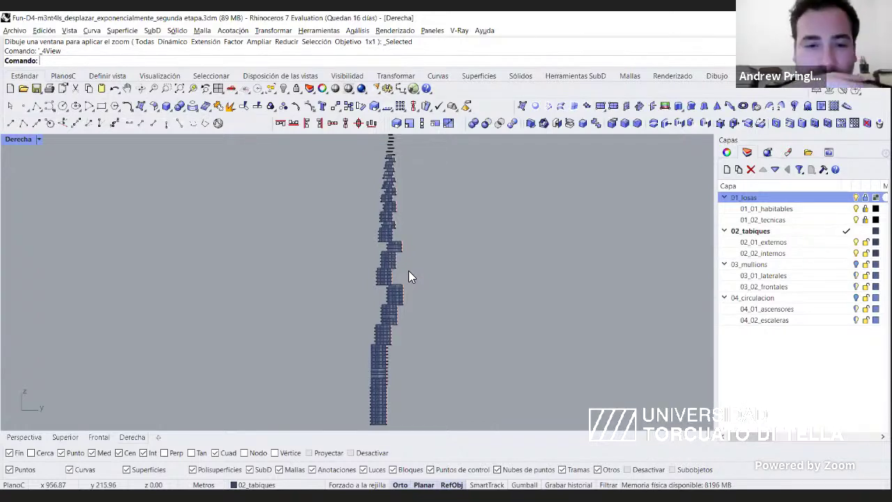
pyautogui.doubleClick(26, 141)
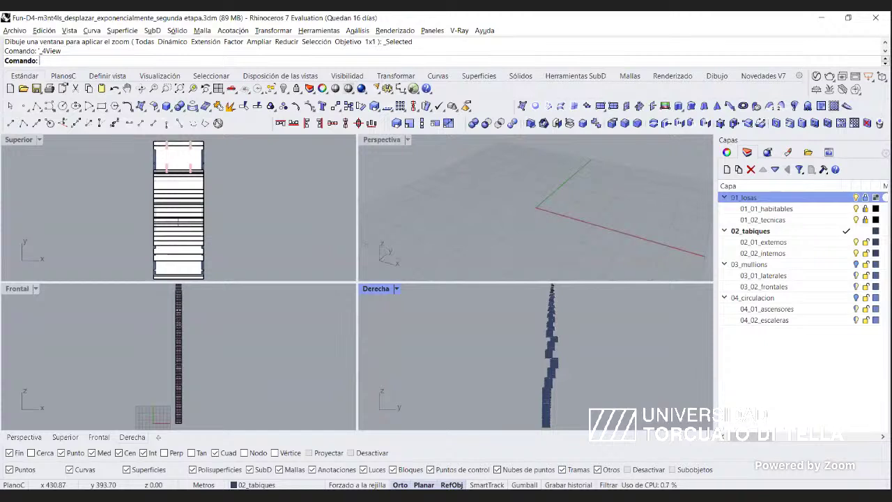
# Enlarge the Perspectiva viewport, fit the whole tower in it, and set it to a southeast isometric view.
pyautogui.doubleClick(380, 141)
pyautogui.hotkey('ctrl', 'shift', 'e')
pyautogui.write('Isométrica')
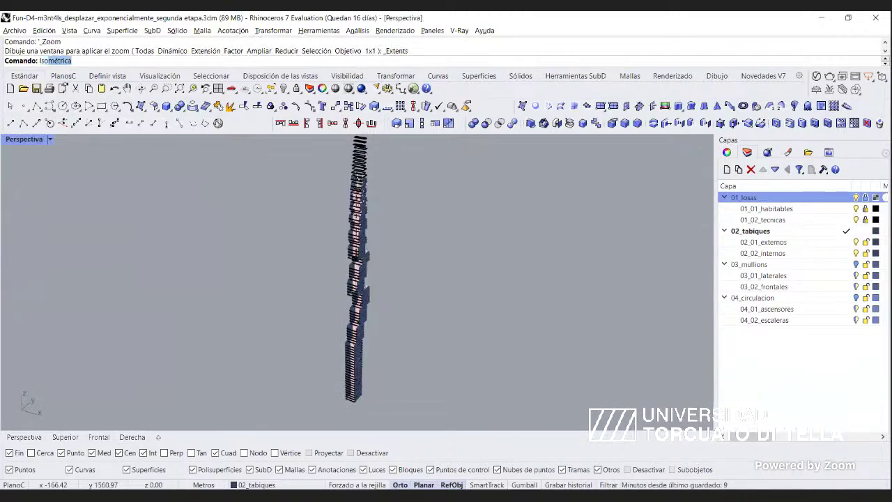
pyautogui.press('Return')
pyautogui.write('se')
pyautogui.press('Return')
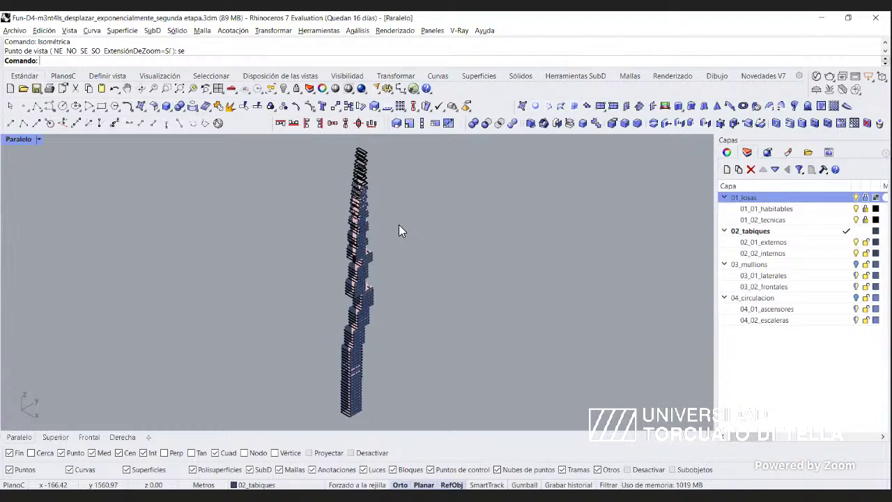
# Set the isometric view to the Semitransparente display mode and inspect the tower's lower slabs and partitions.
pyautogui.click(39, 139)
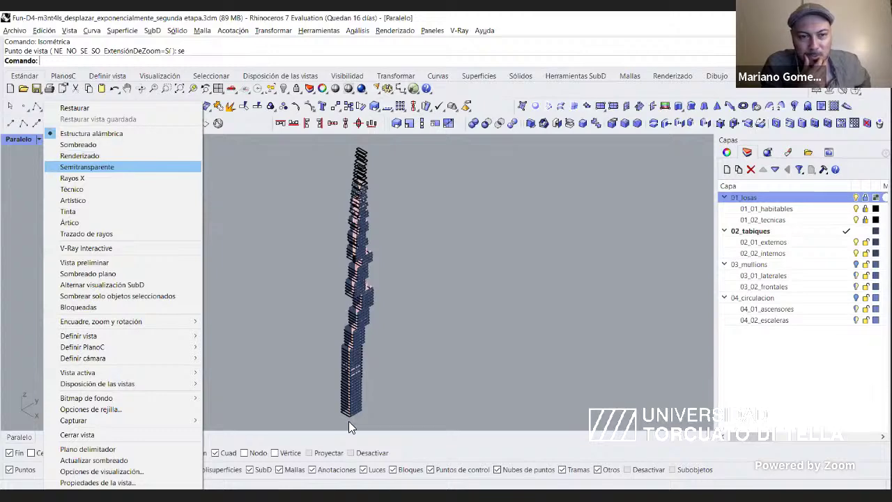
pyautogui.press('Return')
pyautogui.scroll(5, 352, 384)
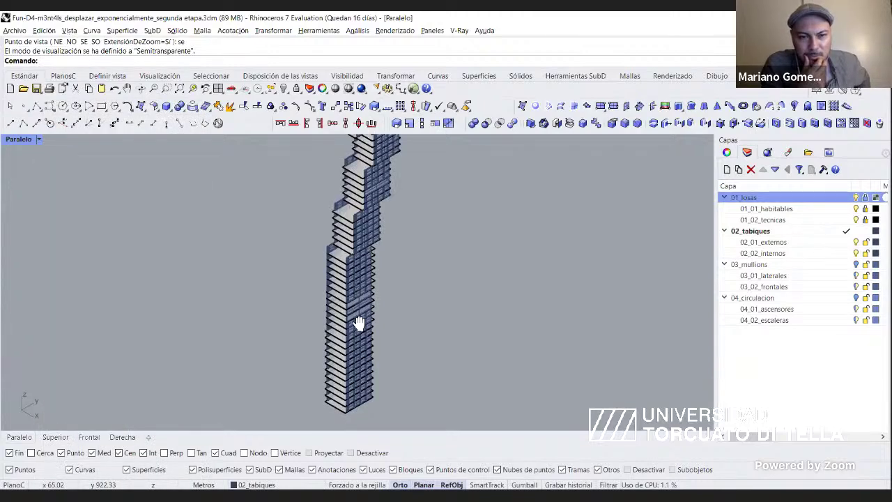
pyautogui.scroll(8, 390, 271)
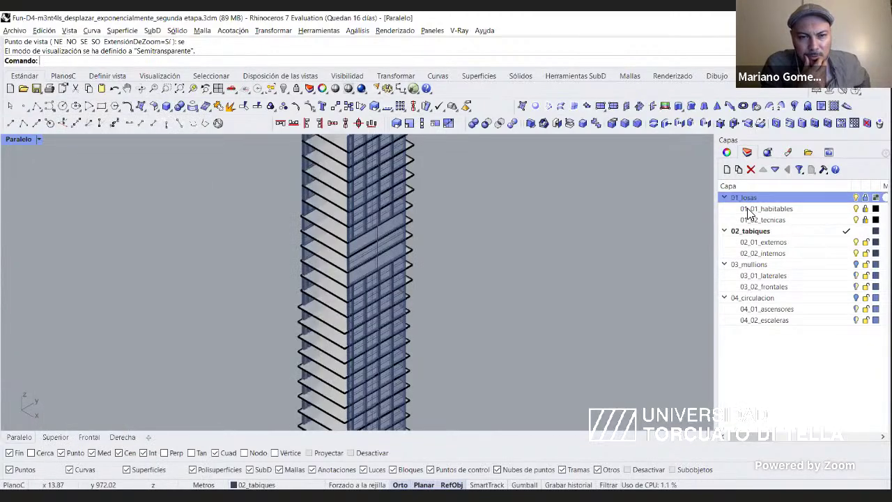
pyautogui.keyDown('shift'); pyautogui.moveTo(370, 225); pyautogui.dragTo(358, 393, button='right'); pyautogui.keyUp('shift')
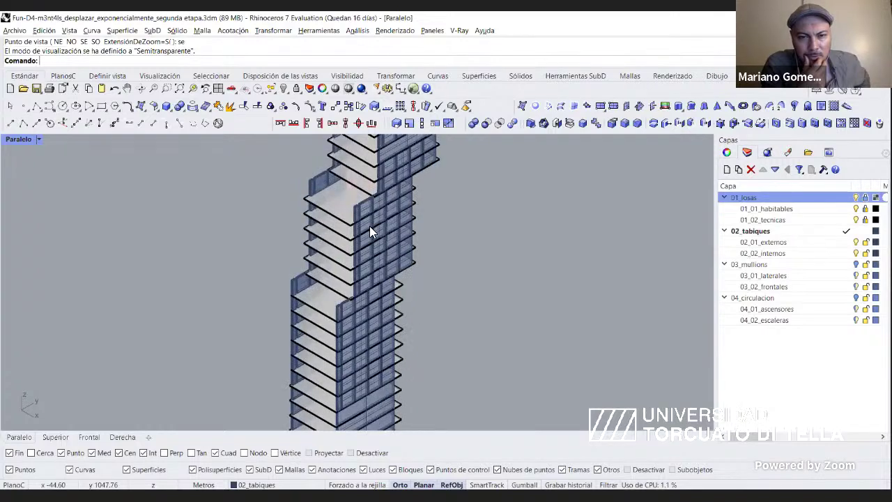
pyautogui.keyDown('shift'); pyautogui.moveTo(368, 258); pyautogui.dragTo(391, 228, button='right'); pyautogui.keyUp('shift')
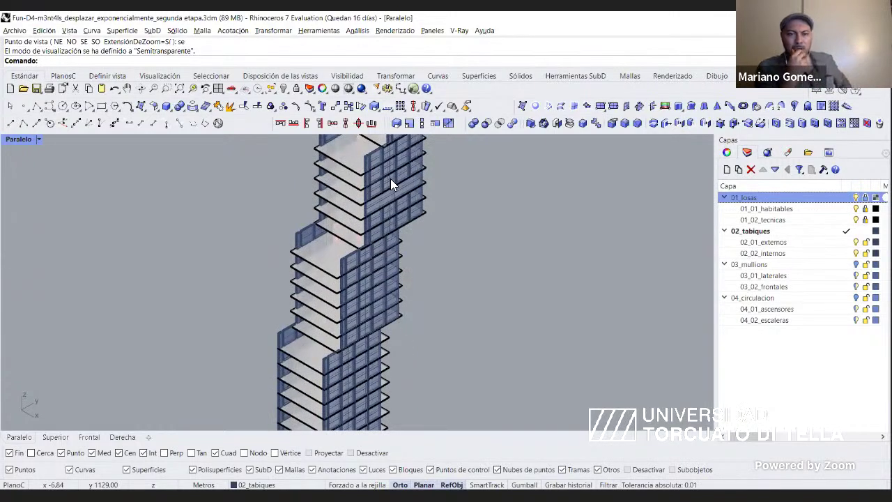
# Examine the partitions with the 01_losas layer hidden, and restore the layer and southeast isometric view with nothing selected.
pyautogui.moveTo(390, 180); pyautogui.dragTo(379, 176, button='right')
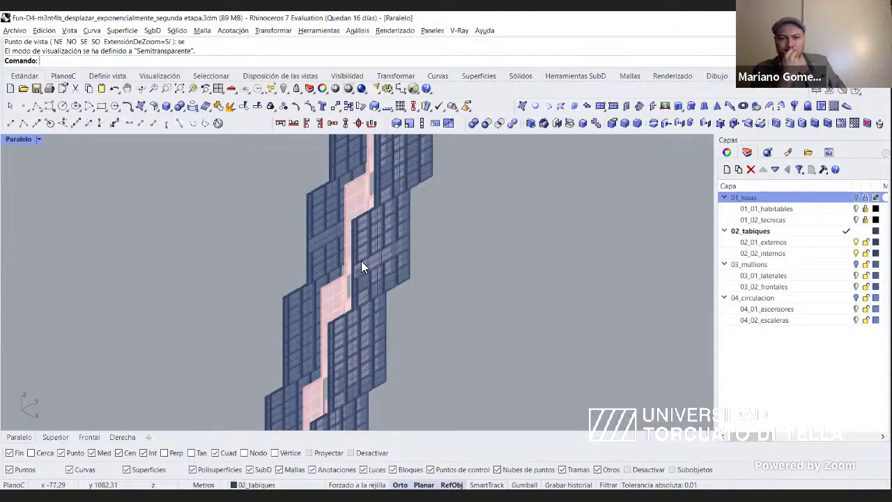
pyautogui.moveTo(411, 172); pyautogui.dragTo(383, 276, button='right')
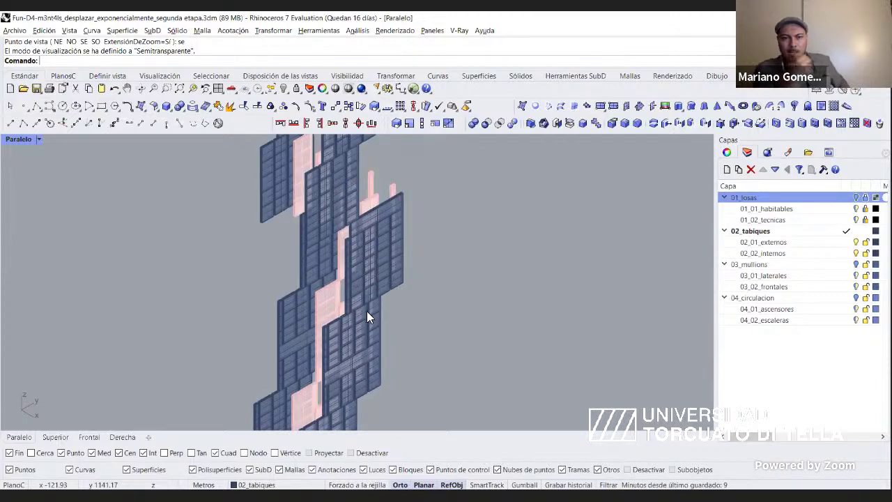
pyautogui.moveTo(368, 313); pyautogui.dragTo(350, 280, button='right')
pyautogui.moveTo(338, 208); pyautogui.dragTo(317, 289, button='right')
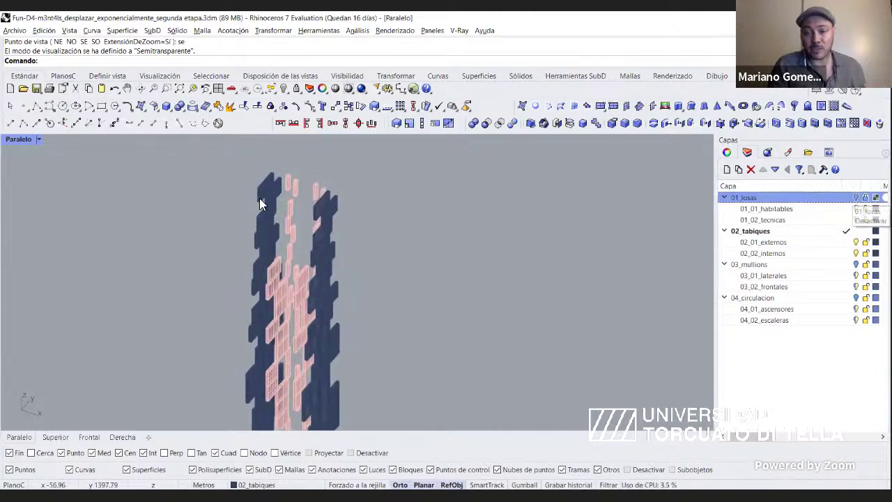
pyautogui.moveTo(406, 344); pyautogui.dragTo(380, 348, button='right')
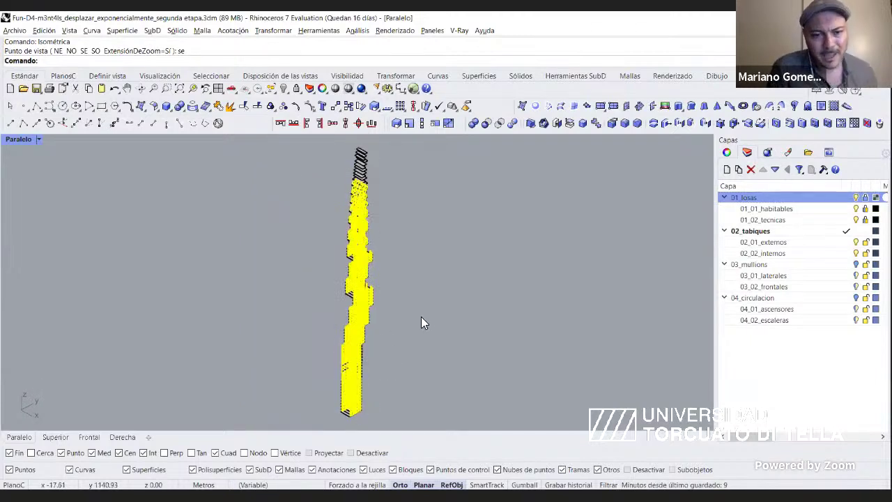
pyautogui.press('Escape')
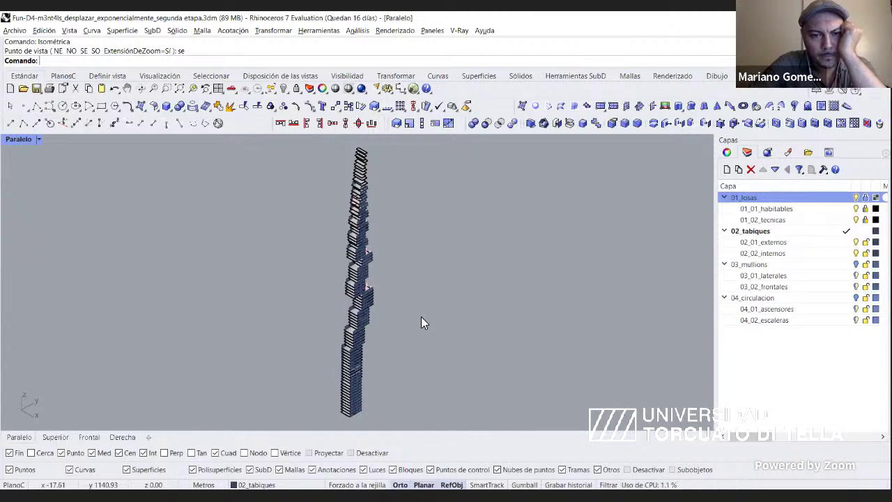
# Orbit the semitransparent tower and examine up close how the internal partitions sit between the slabs.
pyautogui.moveTo(427, 310); pyautogui.dragTo(389, 261, button='right')
pyautogui.scroll(8, 343, 233)
pyautogui.moveTo(343, 233); pyautogui.dragTo(457, 233, button='right')
pyautogui.scroll(6, 380, 235)
pyautogui.keyDown('shift'); pyautogui.moveTo(567, 251); pyautogui.dragTo(571, 250, button='right'); pyautogui.keyUp('shift')
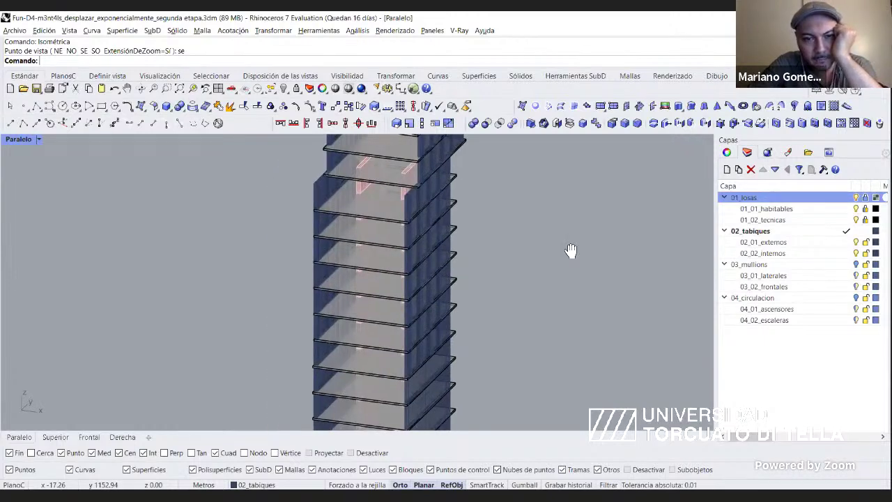
pyautogui.scroll(3, 446, 229)
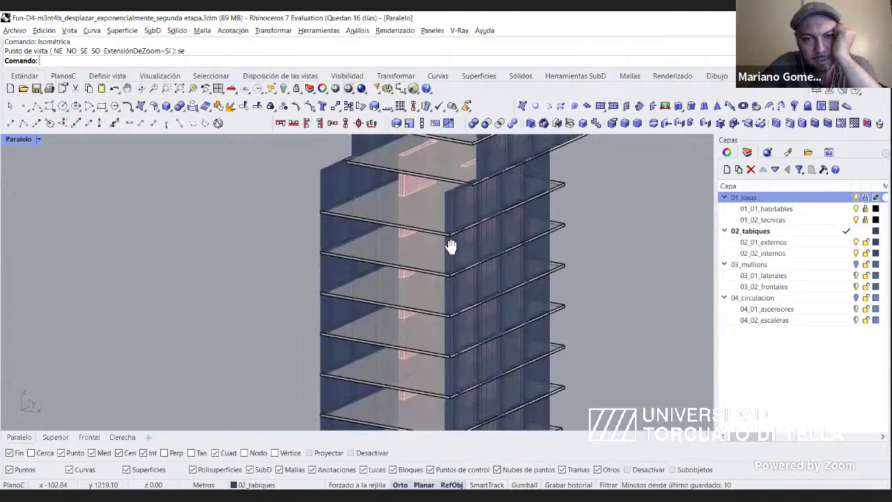
pyautogui.keyDown('shift'); pyautogui.moveTo(451, 246); pyautogui.dragTo(441, 250, button='right'); pyautogui.keyUp('shift')
# Hide the 01_losas layer and examine the internal and external partitions where the tower's blocks shift.
pyautogui.click(854, 198)
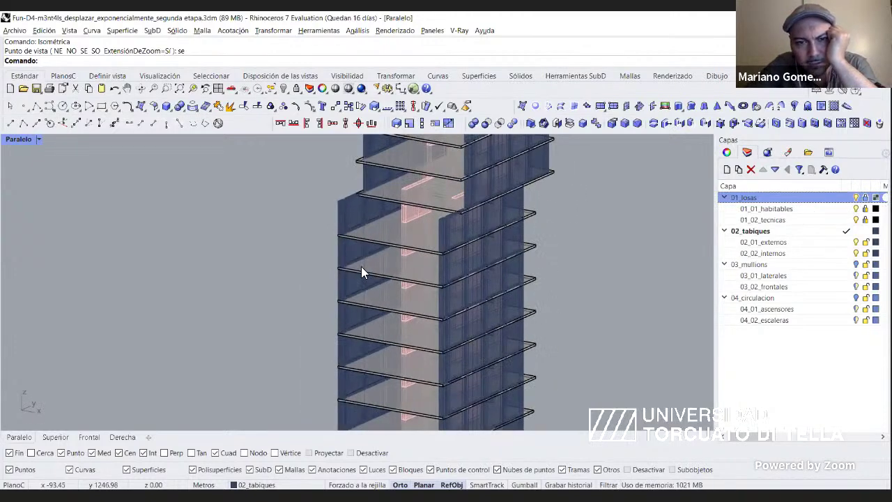
pyautogui.scroll(4, 366, 275)
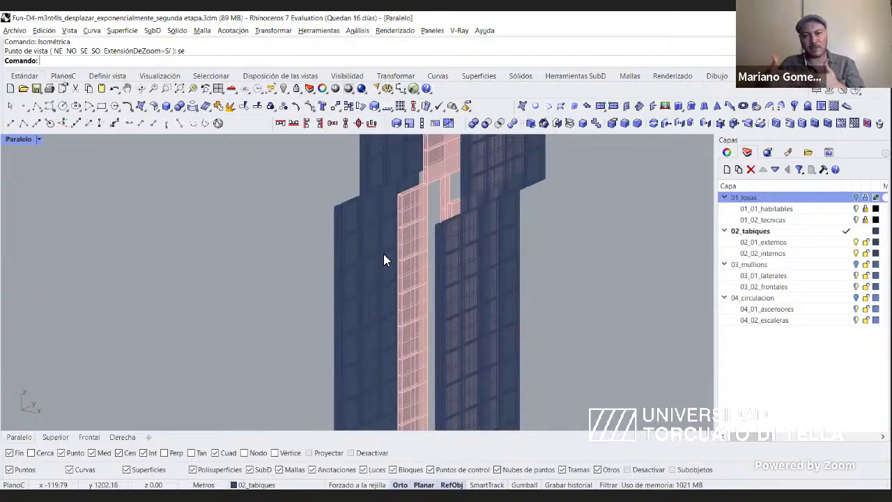
pyautogui.moveTo(384, 260); pyautogui.dragTo(398, 271, button='right')
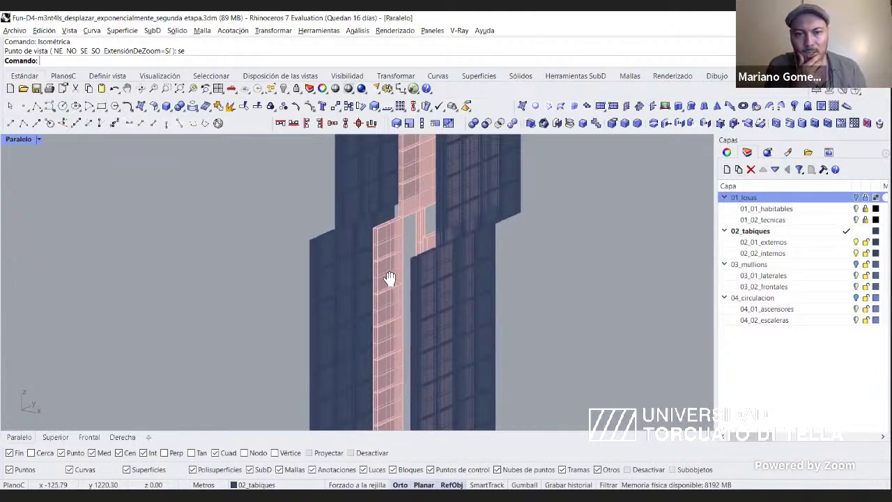
pyautogui.moveTo(414, 224)
pyautogui.mouseDown(button='right')
pyautogui.moveTo(409, 243)
pyautogui.moveTo(412, 199)
pyautogui.moveTo(397, 272)
pyautogui.moveTo(408, 197)
pyautogui.moveTo(392, 278)
pyautogui.moveTo(373, 218)
pyautogui.moveTo(414, 288)
pyautogui.moveTo(418, 174)
pyautogui.moveTo(404, 225)
pyautogui.mouseUp(button='right')
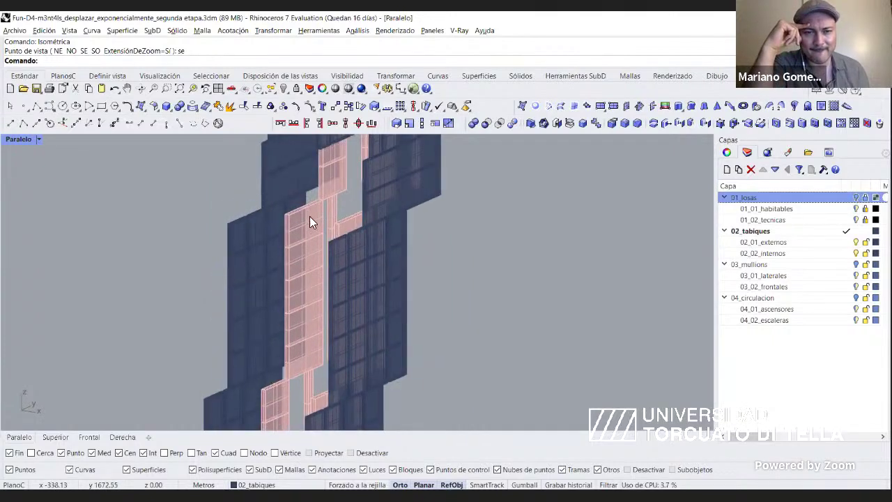
# Turn the 01_losas layer back on and examine the slabs and partitions up the staggered blocks.
pyautogui.moveTo(311, 216); pyautogui.dragTo(333, 354, button='right')
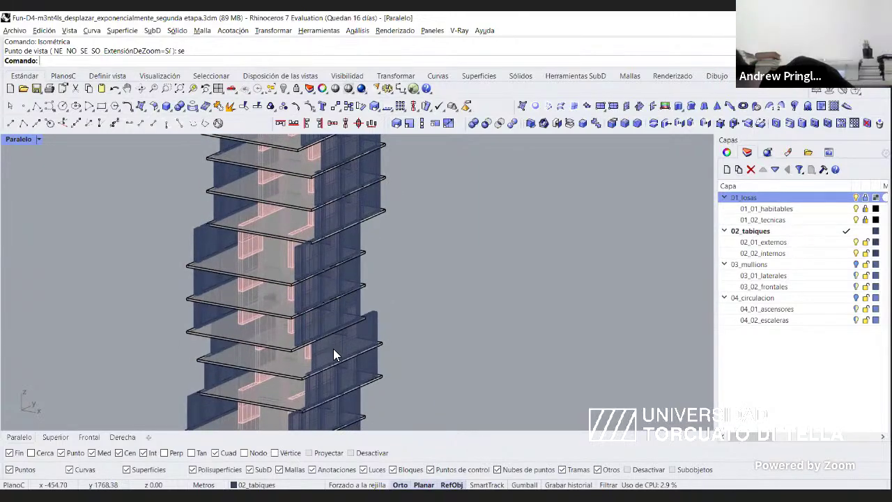
pyautogui.moveTo(331, 267); pyautogui.dragTo(338, 326, button='right')
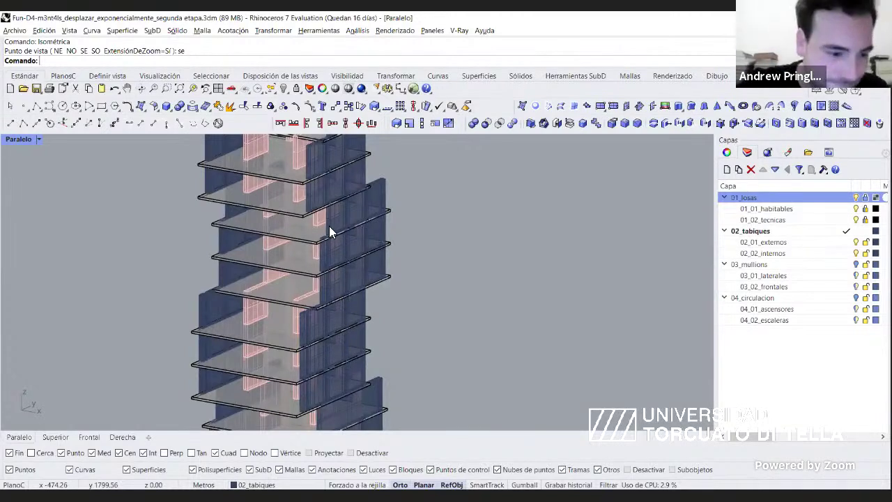
pyautogui.moveTo(336, 248); pyautogui.dragTo(341, 299, button='right')
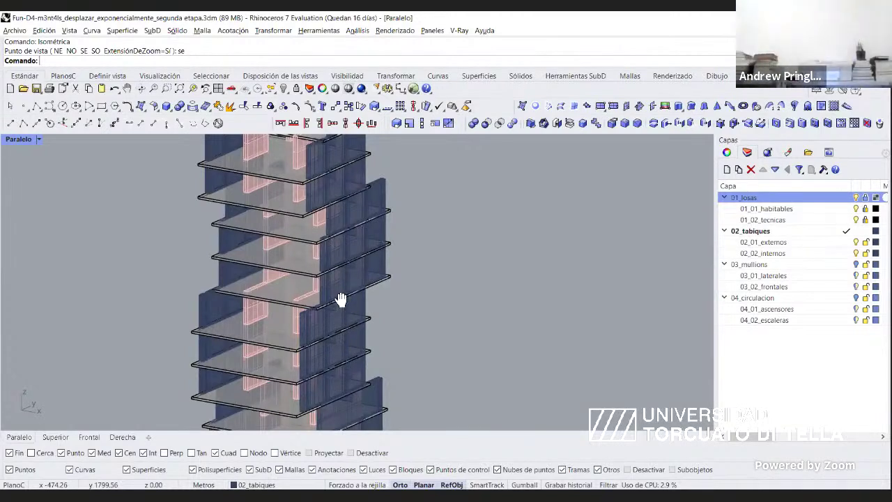
pyautogui.moveTo(336, 256); pyautogui.dragTo(345, 287, button='right')
pyautogui.scroll(-5, 345, 275)
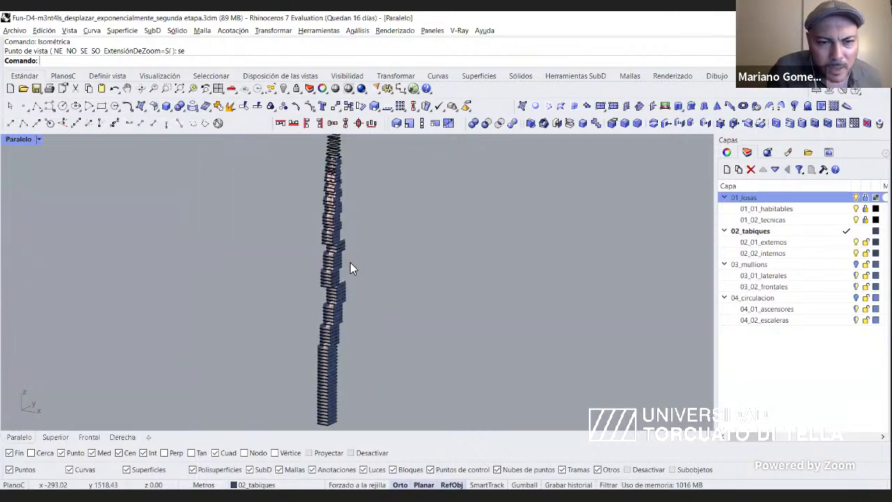
# Reset the enlarged Paralelo viewport to the southeast isometric view of the whole tower.
pyautogui.write('Isométrica')
pyautogui.press('Return')
pyautogui.write('se')
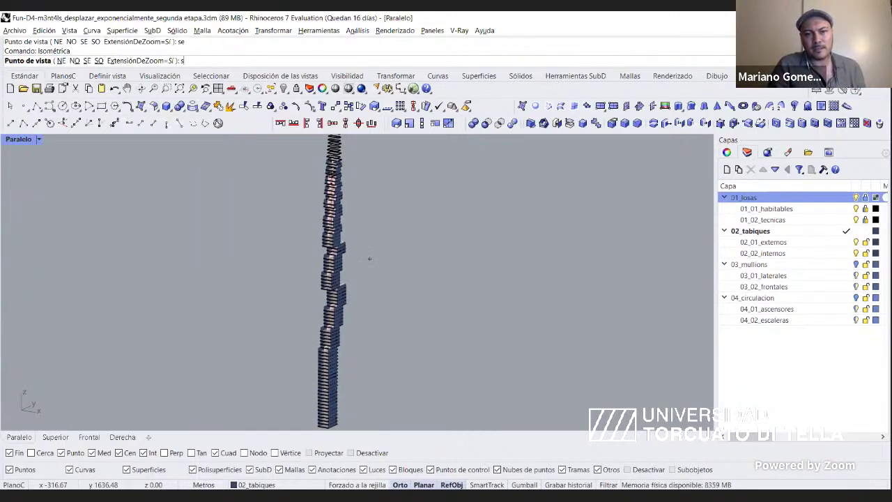
pyautogui.press('Return')
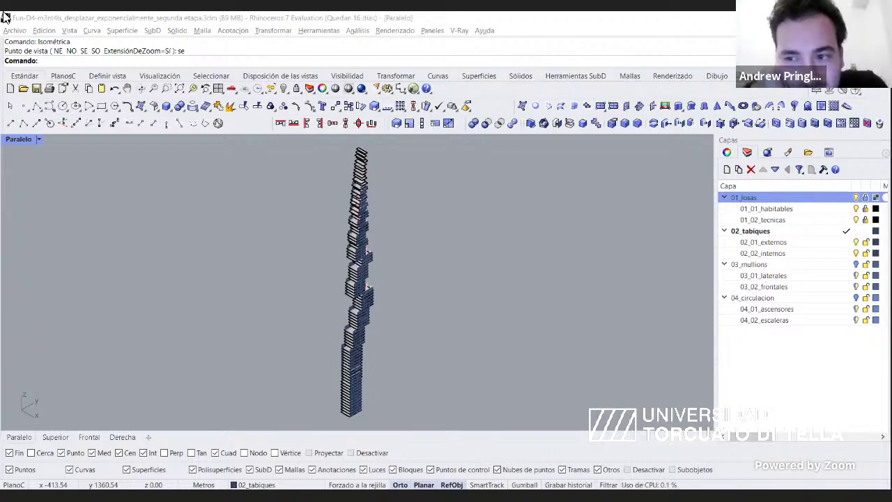
# Switch to the enlarged Frontal viewport, select all the tower's partitions, and zoom to the selection.
pyautogui.doubleClick(19, 143)
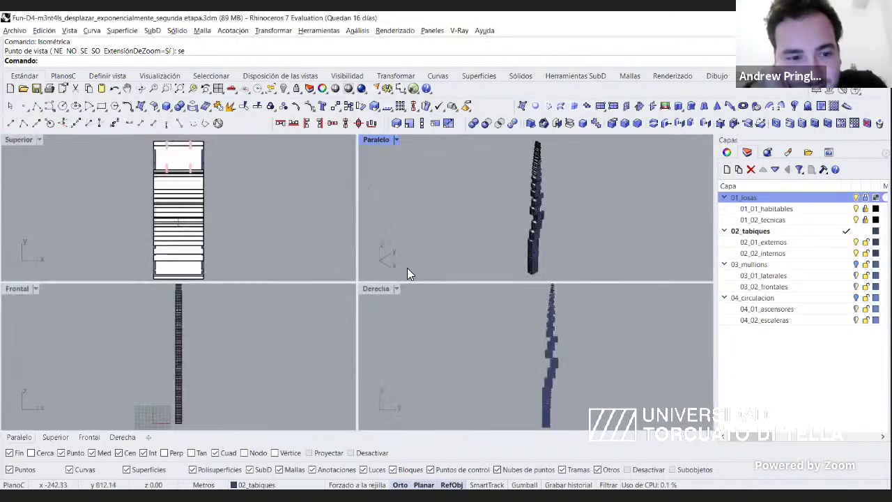
pyautogui.doubleClick(10, 290)
pyautogui.scroll(-2, 355, 257)
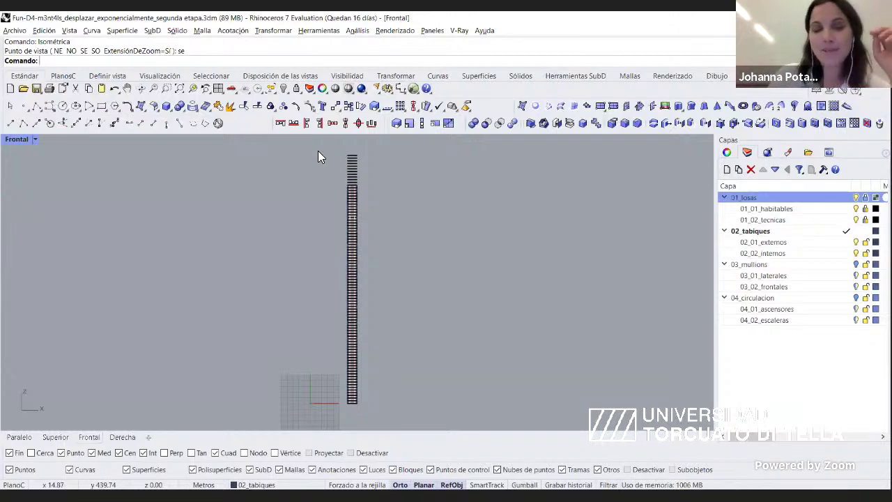
pyautogui.moveTo(322, 149); pyautogui.dragTo(353, 398)
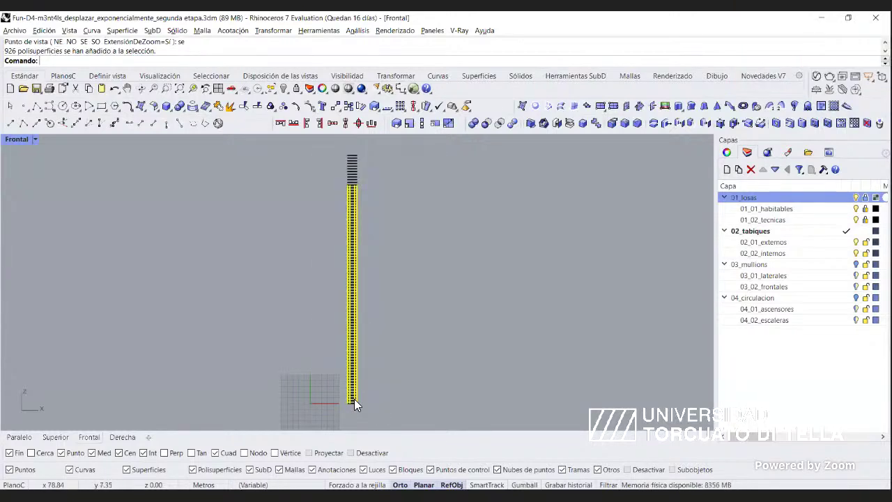
pyautogui.write('zs')
pyautogui.press('Return')
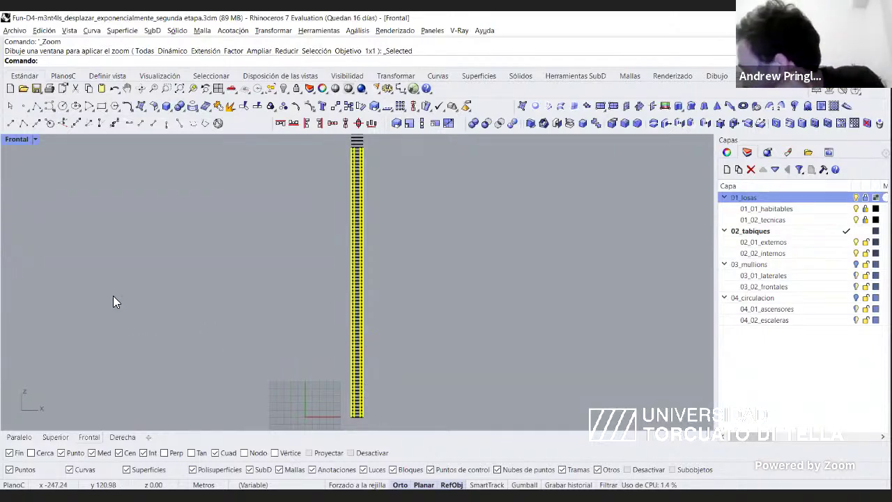
# Switch to the enlarged Derecha viewport, deselect the partitions, and examine the slabs and partitions of the tower's lower blocks.
pyautogui.doubleClick(17, 138)
pyautogui.doubleClick(376, 290)
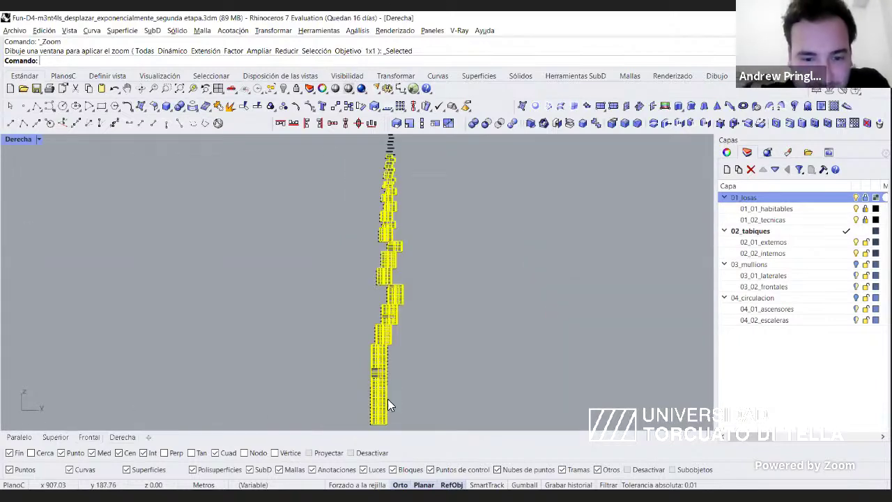
pyautogui.click(364, 366)
pyautogui.scroll(8, 389, 420)
pyautogui.moveTo(389, 421); pyautogui.dragTo(391, 375, button='right')
pyautogui.scroll(4, 389, 348)
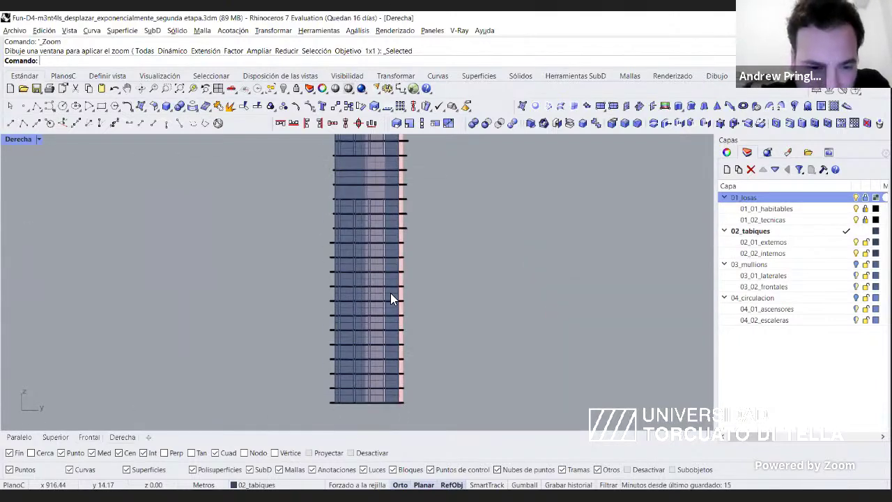
pyautogui.scroll(-4, 388, 279)
pyautogui.moveTo(385, 166); pyautogui.dragTo(389, 194, button='right')
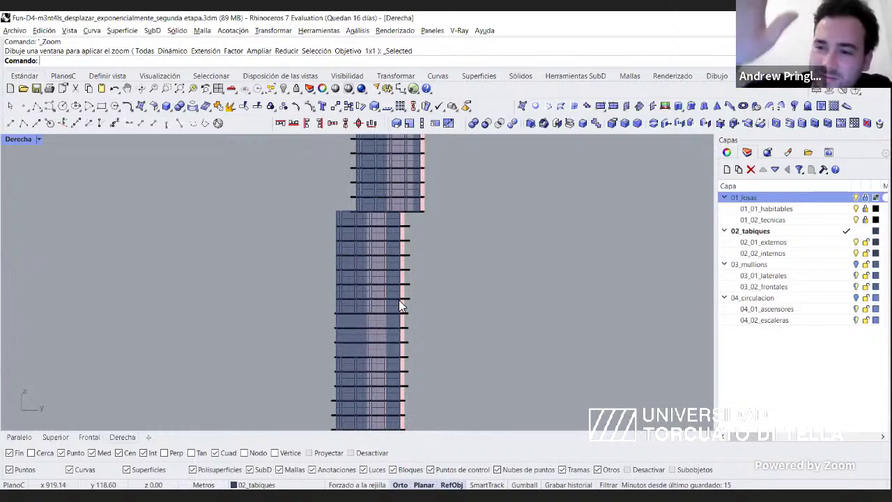
pyautogui.scroll(-3, 398, 300)
pyautogui.scroll(5, 400, 376)
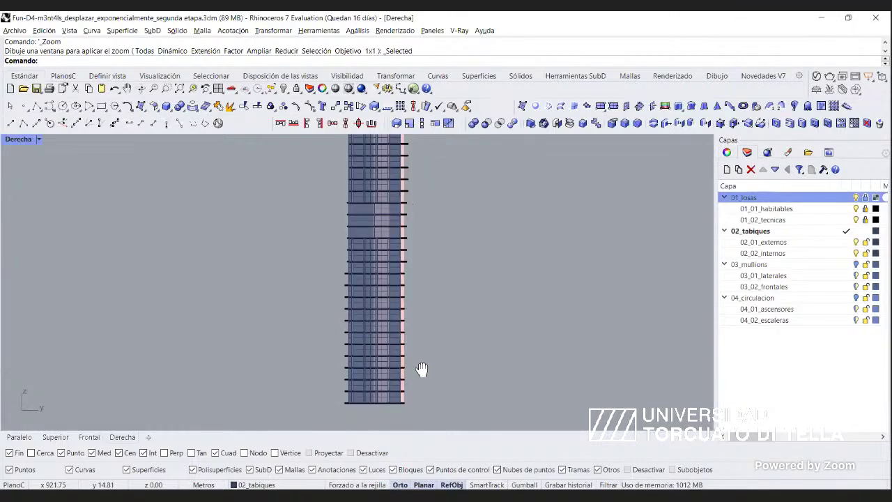
# Examine the slab overhangs and partitions at each block shift, working up the Derecha elevation to the small upper floors.
pyautogui.moveTo(434, 138); pyautogui.dragTo(437, 229, button='right')
pyautogui.moveTo(453, 183); pyautogui.dragTo(442, 247, button='right')
pyautogui.moveTo(423, 208); pyautogui.dragTo(415, 236, button='right')
pyautogui.moveTo(433, 181); pyautogui.dragTo(426, 214, button='right')
pyautogui.moveTo(455, 169); pyautogui.dragTo(464, 205, button='right')
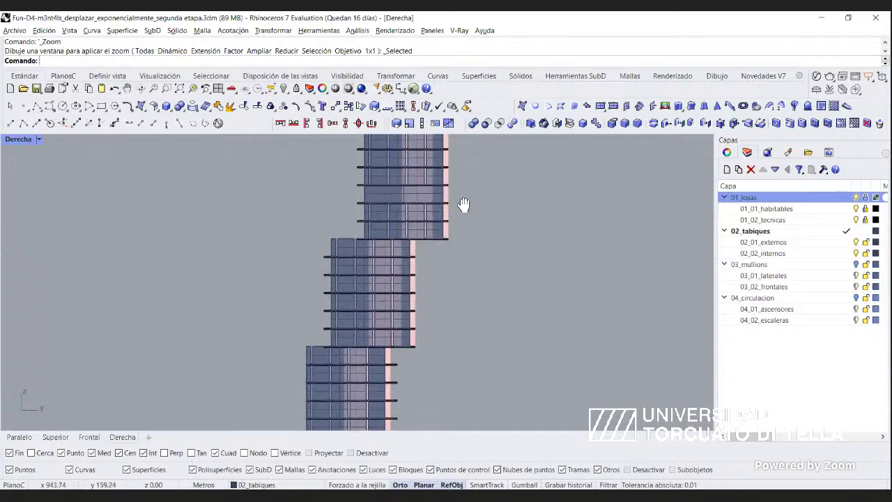
pyautogui.moveTo(475, 153); pyautogui.dragTo(361, 199, button='right')
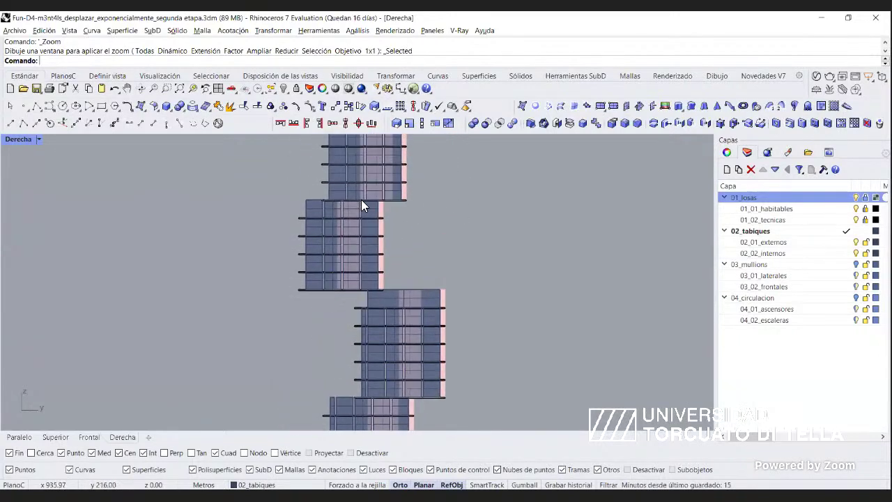
pyautogui.scroll(2, 361, 223)
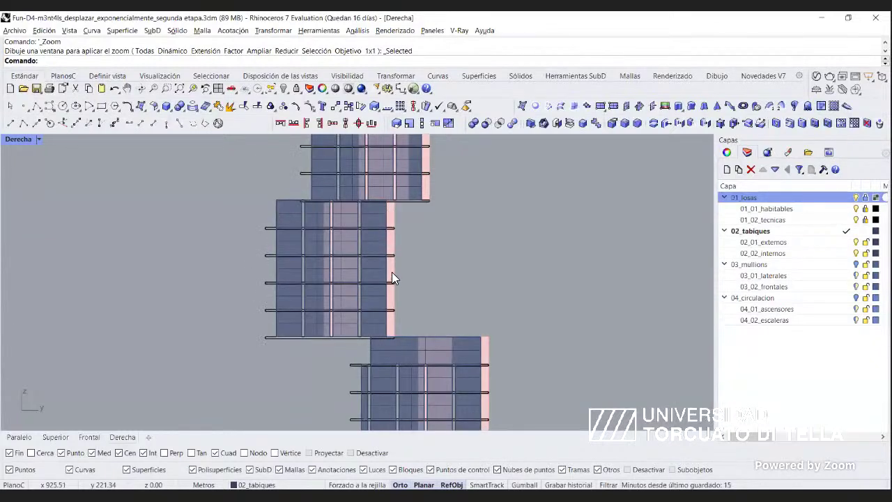
pyautogui.moveTo(422, 182); pyautogui.dragTo(437, 290, button='right')
pyautogui.scroll(-5, 436, 290)
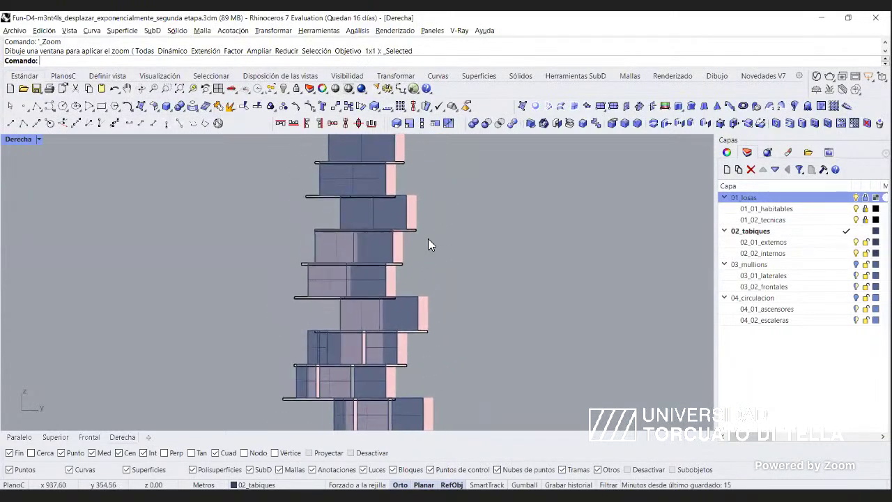
# Review the tower's full staggered profile in the Derecha elevation, then restore the four viewports and enlarge Paralelo.
pyautogui.scroll(-5, 424, 271)
pyautogui.moveTo(422, 314); pyautogui.dragTo(419, 230, button='right')
pyautogui.scroll(-5, 419, 230)
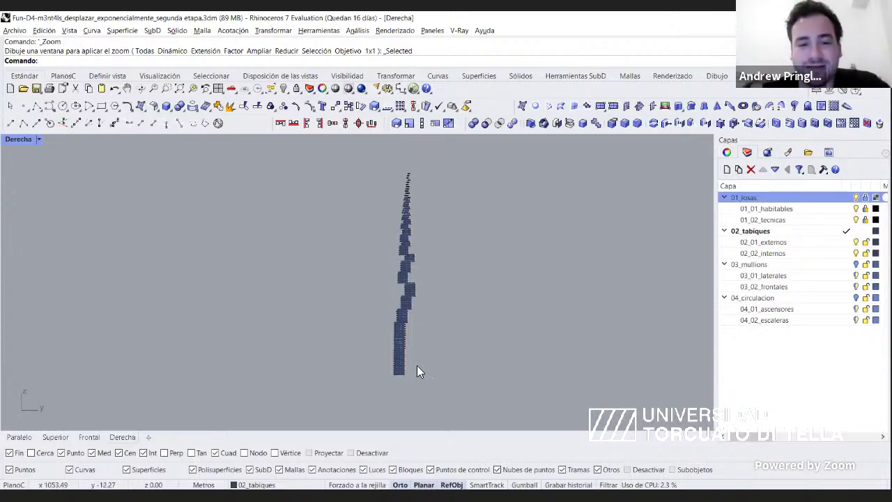
pyautogui.scroll(5, 348, 350)
pyautogui.moveTo(387, 387); pyautogui.dragTo(389, 386, button='right')
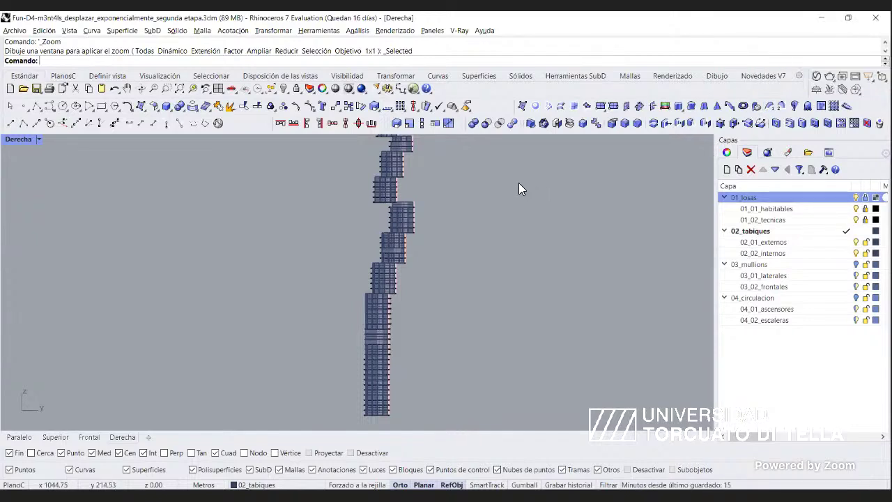
pyautogui.doubleClick(18, 140)
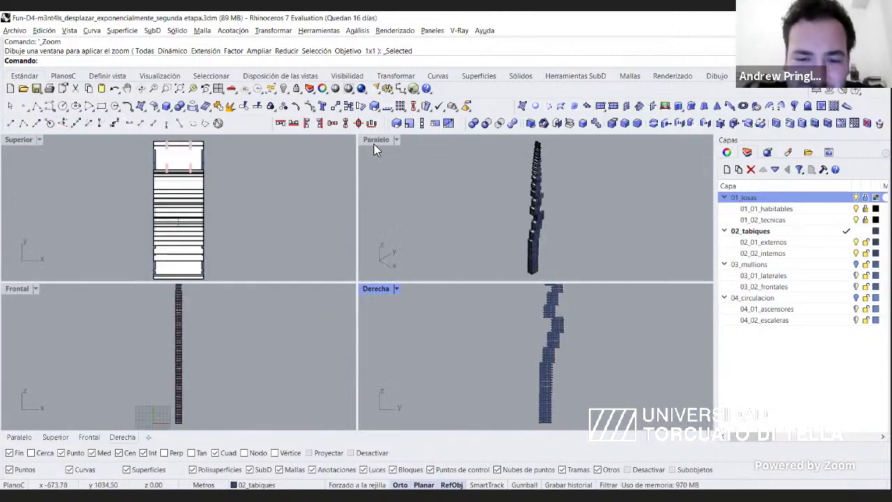
pyautogui.doubleClick(374, 143)
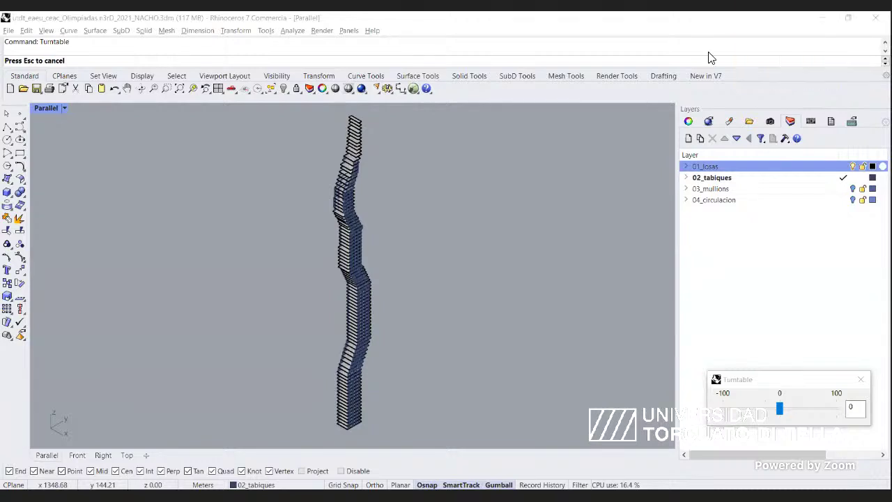
# Set the Turntable speed to 20 to spin the curved tower in the Parallel view.
pyautogui.doubleClick(852, 408)
pyautogui.write('20')
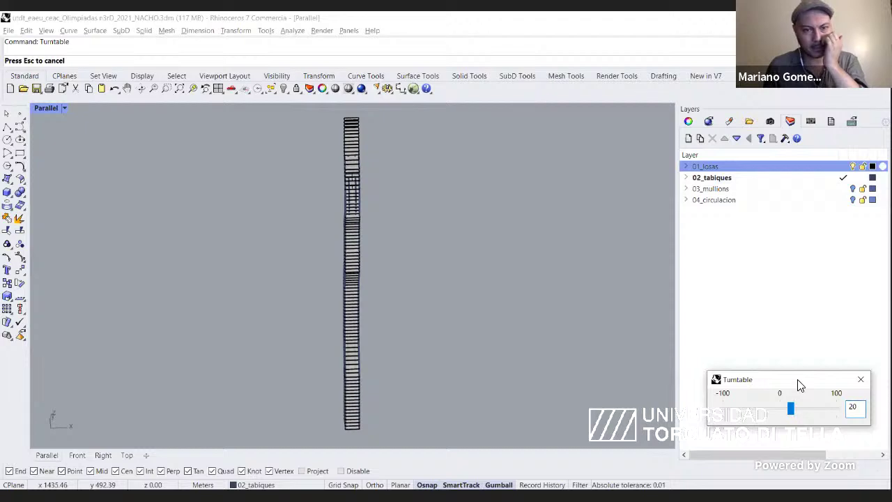
pyautogui.click(860, 380)
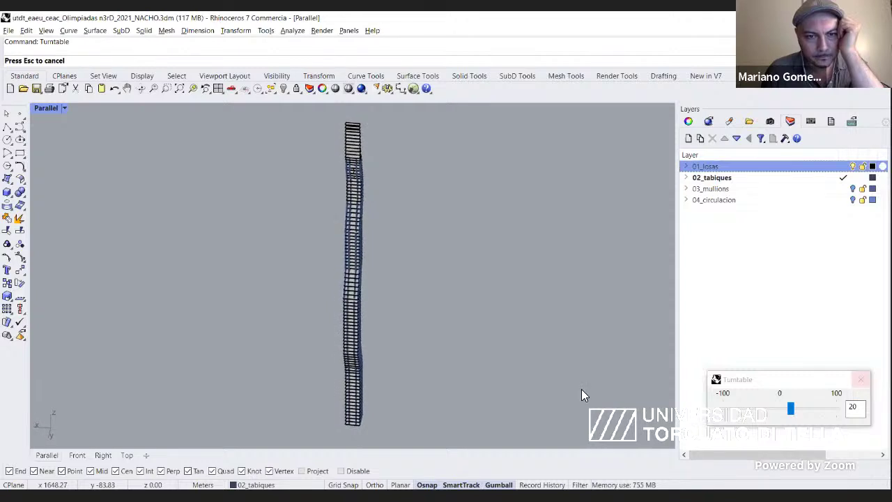
# Switch to the Right view of the curved tower and end the Turntable rotation.
pyautogui.click(103, 456)
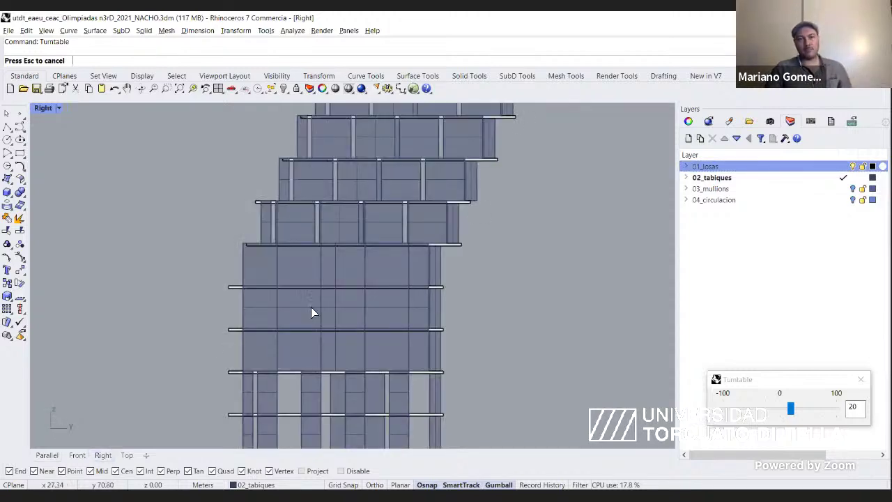
pyautogui.scroll(-5, 311, 313)
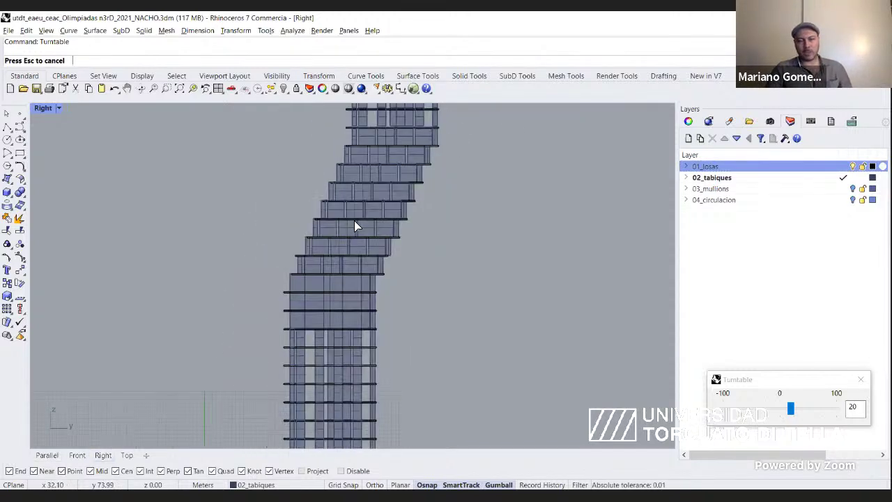
pyautogui.scroll(-3, 439, 292)
pyautogui.press('Escape')
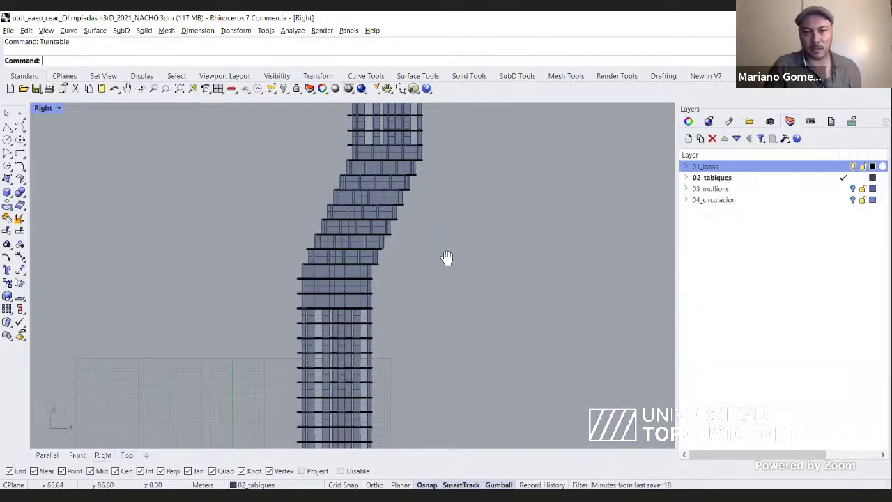
# Examine the slabs and partitions up the tower's stepped bends in the Right elevation.
pyautogui.moveTo(448, 258); pyautogui.dragTo(454, 368, button='right')
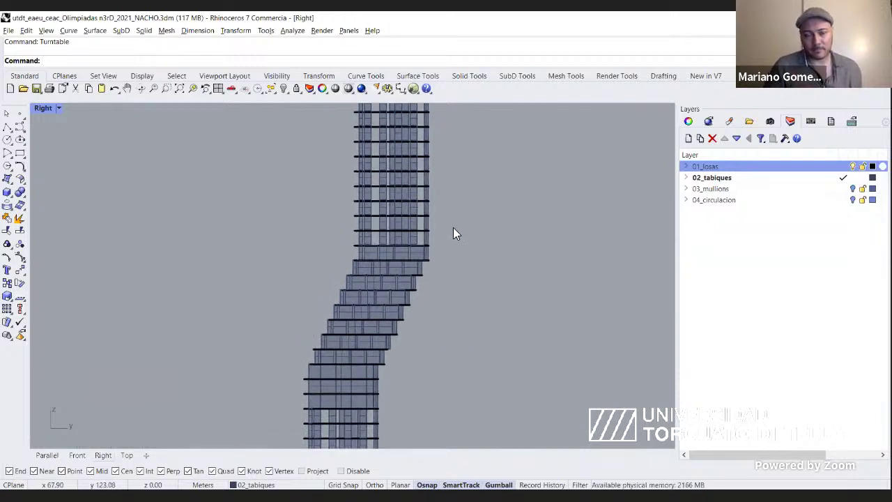
pyautogui.moveTo(518, 197); pyautogui.dragTo(520, 361, button='right')
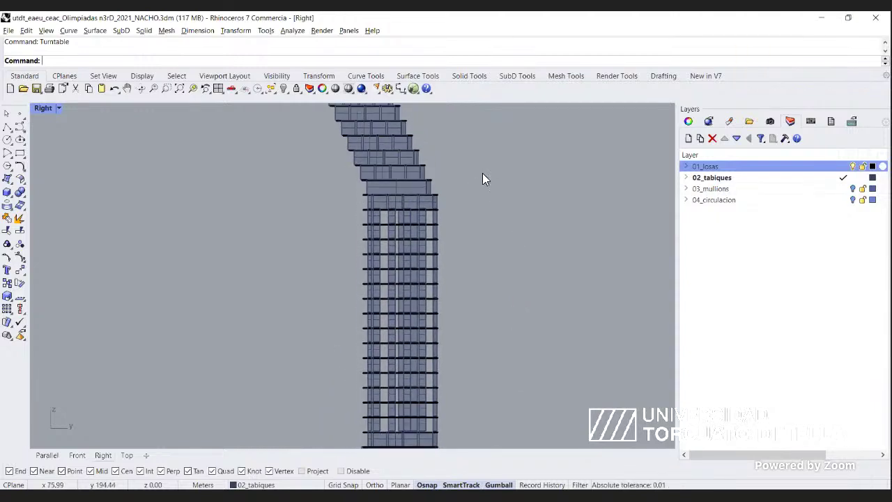
pyautogui.moveTo(480, 167); pyautogui.dragTo(484, 404, button='right')
pyautogui.moveTo(454, 149); pyautogui.dragTo(465, 377, button='right')
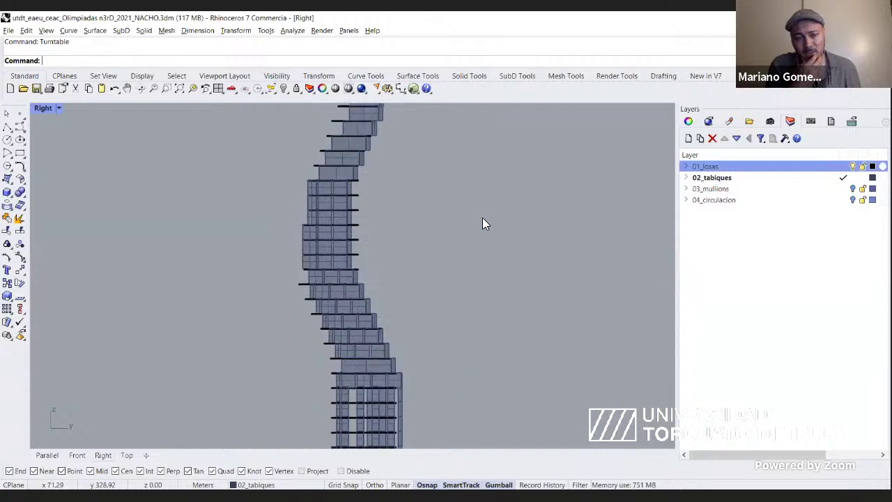
# Examine the upper bends and the straight middle shaft, working down the Right elevation.
pyautogui.moveTo(483, 223); pyautogui.dragTo(481, 180, button='right')
pyautogui.moveTo(483, 282); pyautogui.dragTo(484, 213, button='right')
pyautogui.moveTo(479, 285); pyautogui.dragTo(476, 220, button='right')
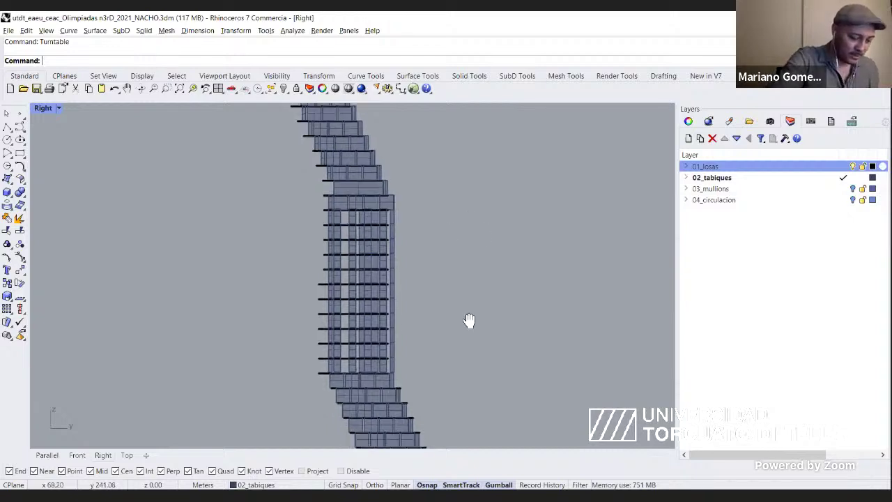
pyautogui.moveTo(468, 315); pyautogui.dragTo(471, 214, button='right')
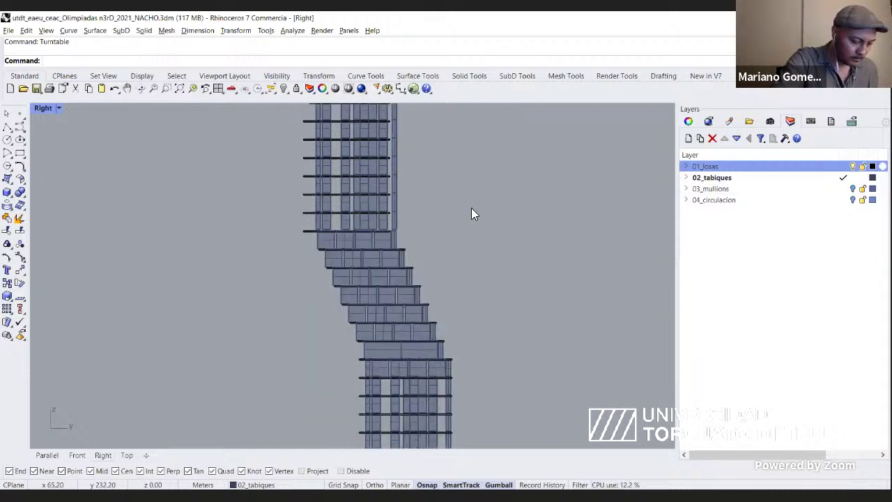
pyautogui.moveTo(489, 329); pyautogui.dragTo(480, 237, button='right')
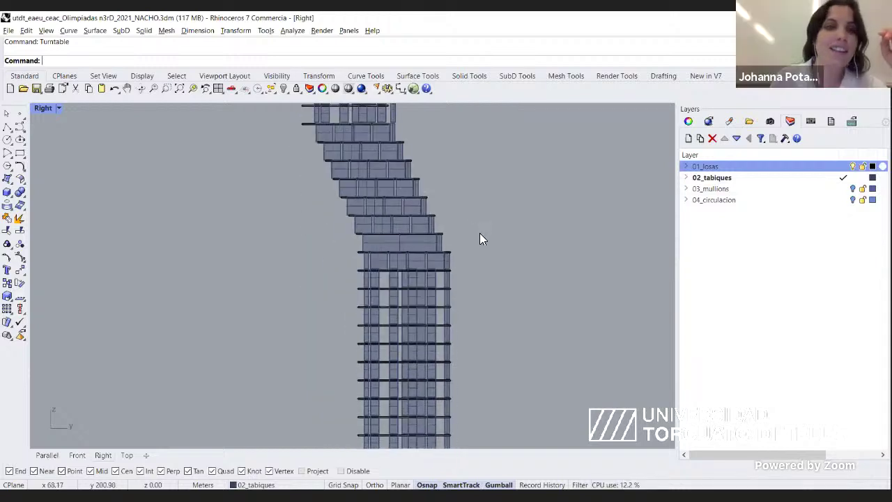
pyautogui.moveTo(485, 377); pyautogui.dragTo(486, 286, button='right')
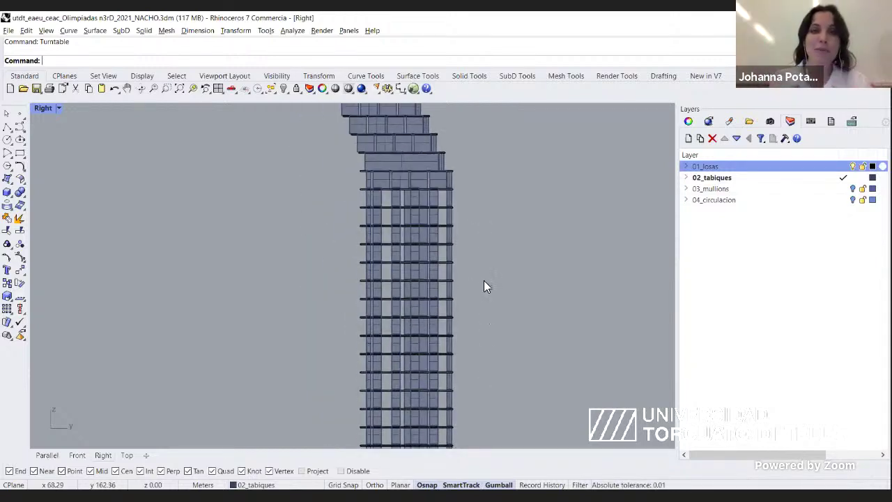
pyautogui.moveTo(490, 363); pyautogui.dragTo(482, 259, button='right')
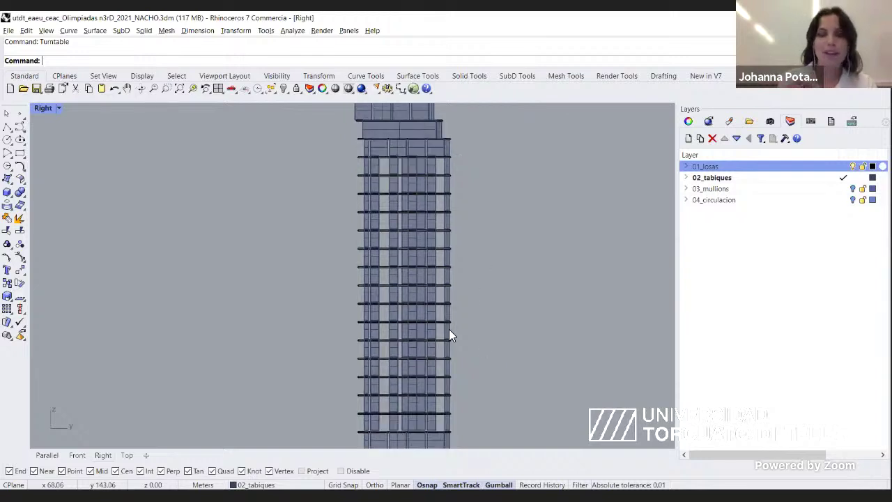
# Examine the lowest stepped bend and the solid-walled floors above the base shaft at closer range.
pyautogui.scroll(2, 458, 373)
pyautogui.moveTo(497, 361); pyautogui.dragTo(518, 325, button='right')
pyautogui.moveTo(505, 404); pyautogui.dragTo(508, 309, button='right')
pyautogui.moveTo(501, 353); pyautogui.dragTo(490, 309, button='right')
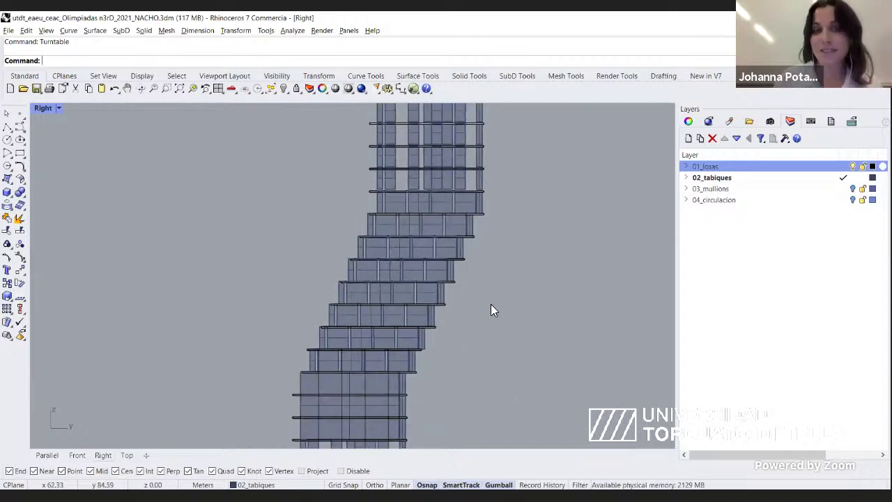
pyautogui.moveTo(488, 360); pyautogui.dragTo(489, 318, button='right')
pyautogui.moveTo(493, 377); pyautogui.dragTo(488, 296, button='right')
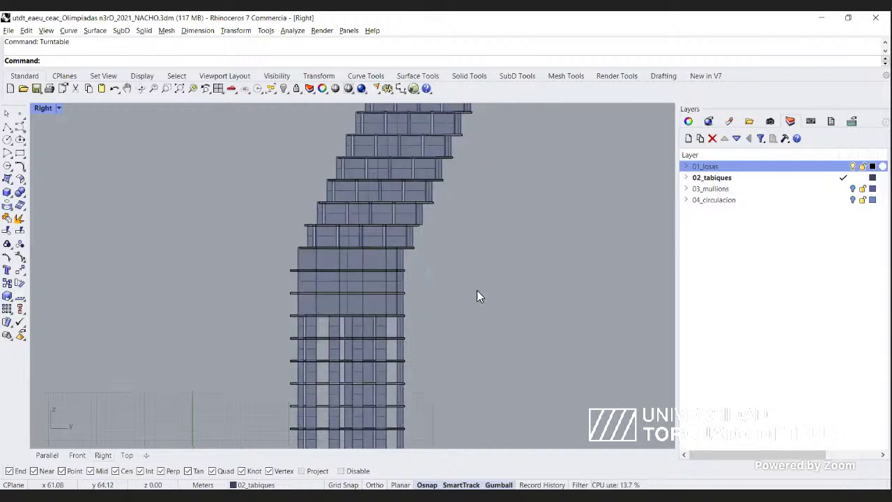
pyautogui.moveTo(478, 386); pyautogui.dragTo(473, 350, button='right')
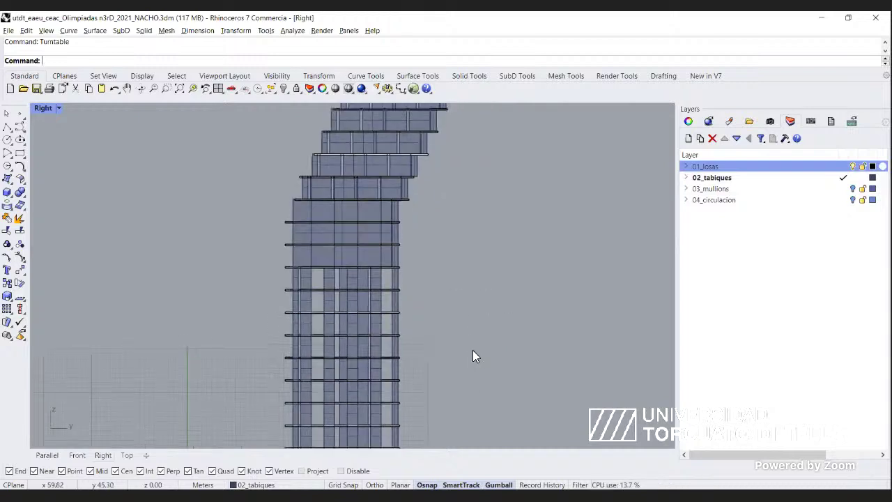
# Hide the 01_losas layer and examine the partitions alone around the lowest stepped bend.
pyautogui.click(851, 167)
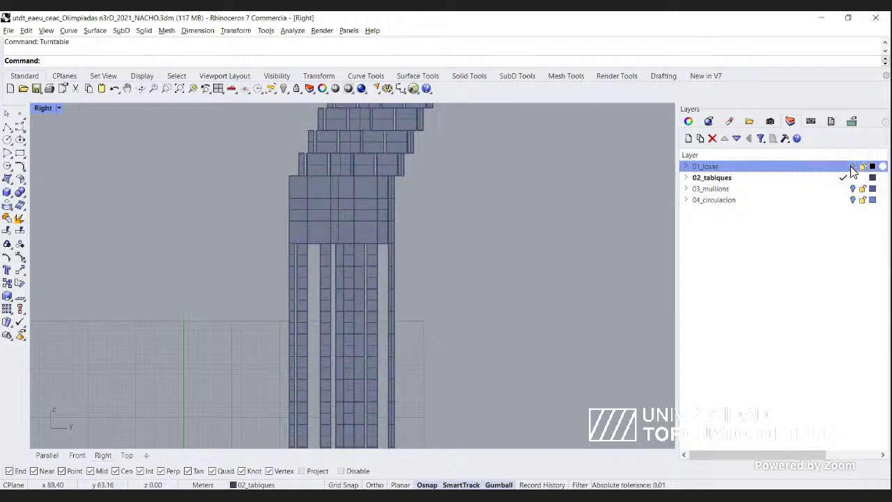
pyautogui.moveTo(416, 314); pyautogui.dragTo(405, 445, button='right')
pyautogui.moveTo(467, 205); pyautogui.dragTo(463, 305, button='right')
pyautogui.moveTo(483, 161); pyautogui.dragTo(485, 321, button='right')
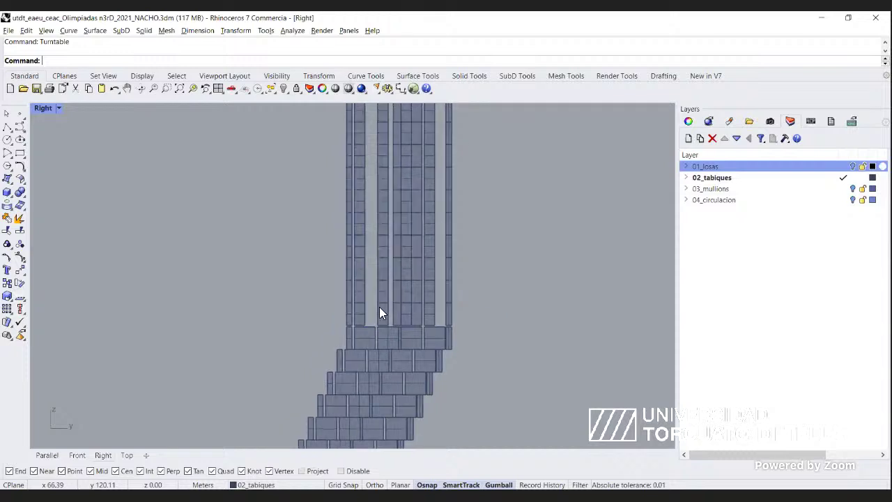
# Select all the tower's partitions to check their full profile, then clear the selection.
pyautogui.scroll(-15, 379, 307)
pyautogui.moveTo(479, 112); pyautogui.dragTo(286, 438)
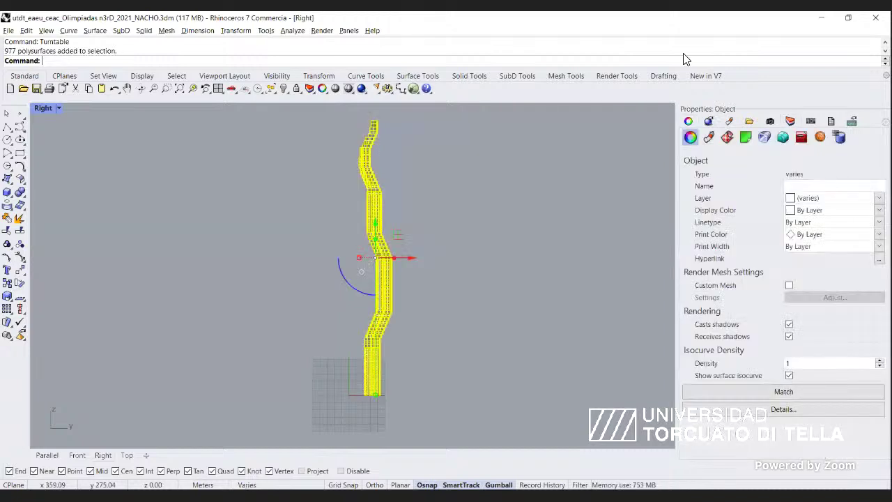
pyautogui.scroll(17, 384, 410)
pyautogui.click(462, 321)
# Examine the slab-free partitions up the tower's alternating straight shafts and stepped bends in the Right elevation.
pyautogui.moveTo(467, 288); pyautogui.dragTo(463, 351, button='right')
pyautogui.moveTo(465, 230); pyautogui.dragTo(433, 316, button='right')
pyautogui.scroll(-6, 405, 353)
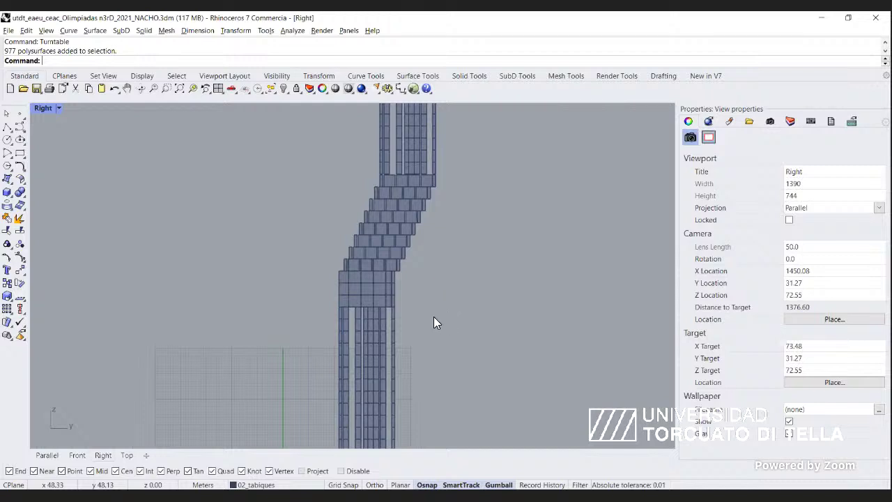
pyautogui.moveTo(431, 226); pyautogui.dragTo(417, 270, button='right')
pyautogui.scroll(-2, 416, 272)
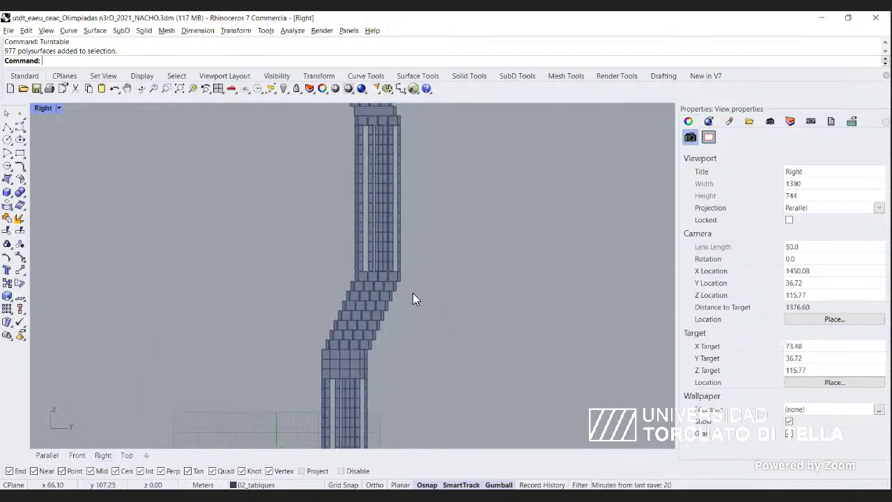
pyautogui.moveTo(418, 235); pyautogui.dragTo(404, 296, button='right')
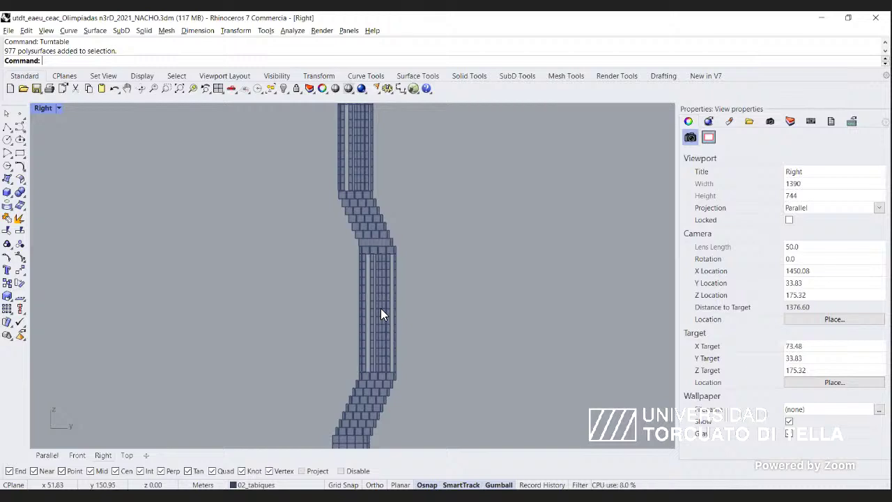
pyautogui.scroll(-4, 381, 308)
pyautogui.moveTo(407, 303); pyautogui.dragTo(401, 271, button='right')
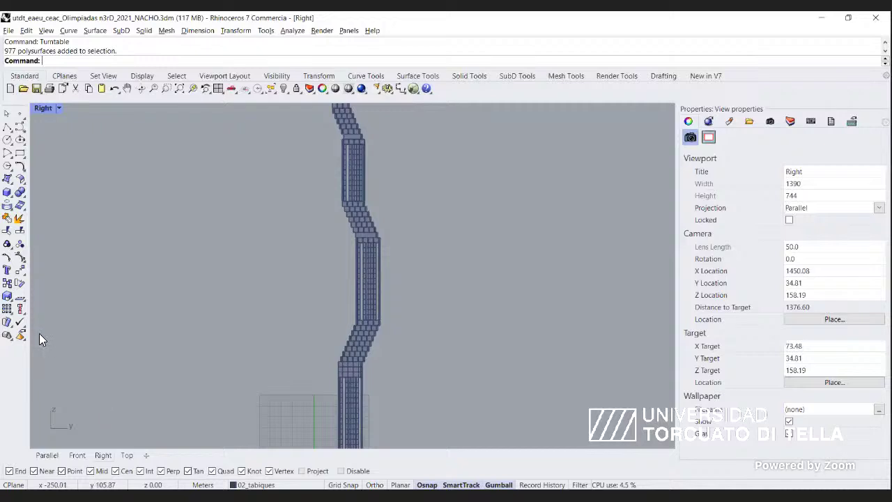
# Show the 01_losas layer again in the Parallel view and frame the tower's base shaft below the lowest stepped bend.
pyautogui.click(47, 456)
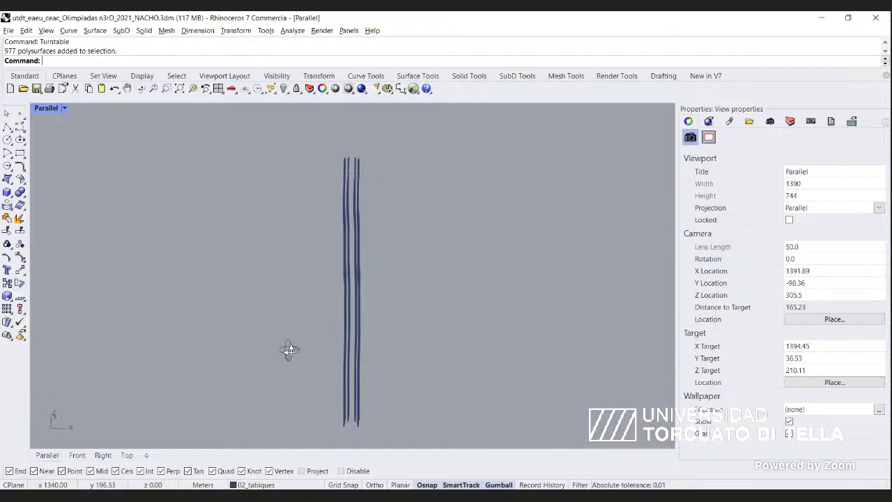
pyautogui.moveTo(289, 349); pyautogui.dragTo(245, 353, button='right')
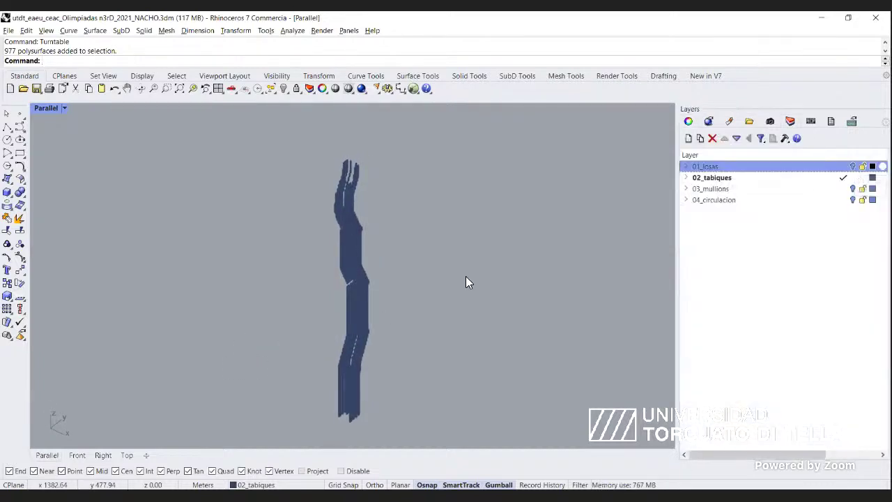
pyautogui.scroll(12, 353, 407)
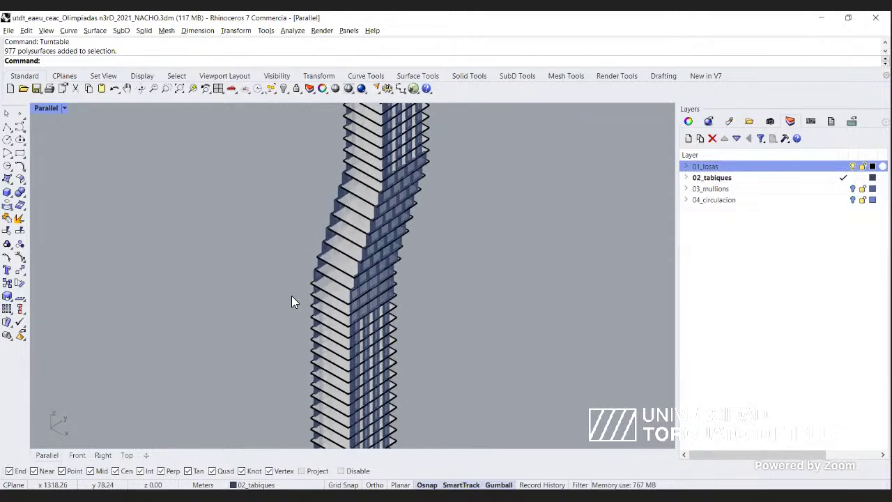
pyautogui.scroll(-5, 291, 296)
pyautogui.scroll(11, 322, 374)
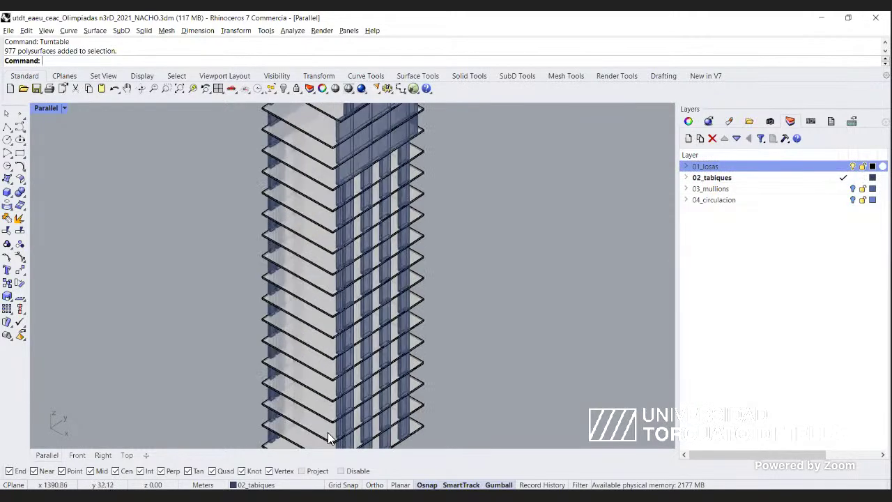
# Examine the slabs and partitions from the base shaft up through the lowest stepped bend and the straight shaft above it.
pyautogui.click(128, 88)
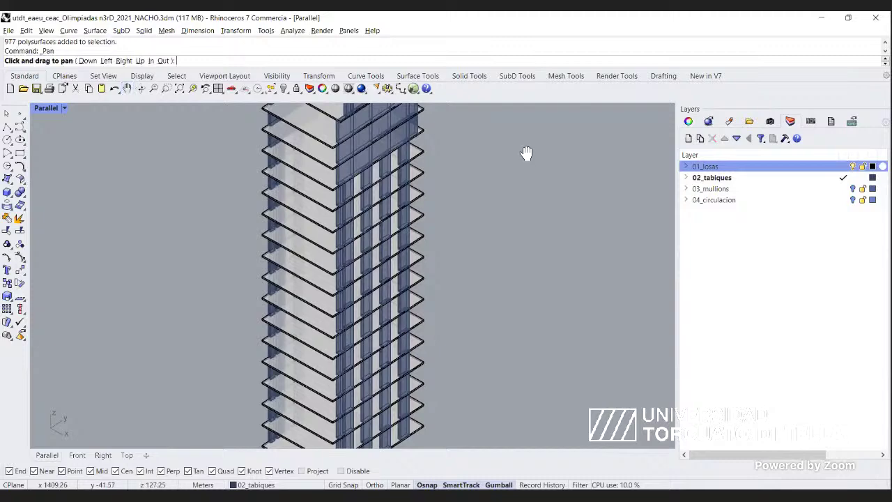
pyautogui.moveTo(526, 154); pyautogui.dragTo(480, 405)
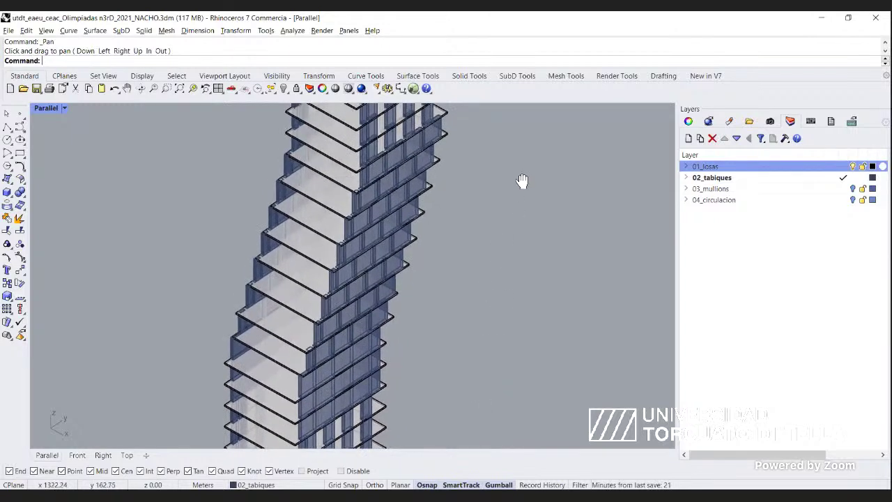
pyautogui.press('Return')
pyautogui.moveTo(523, 183); pyautogui.dragTo(523, 328)
pyautogui.press('Return')
pyautogui.moveTo(525, 155); pyautogui.dragTo(514, 282)
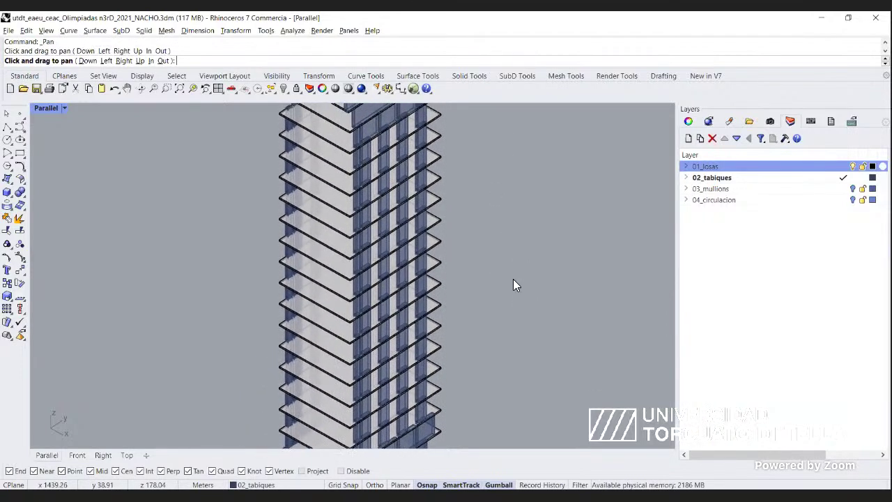
pyautogui.rightClick(525, 167)
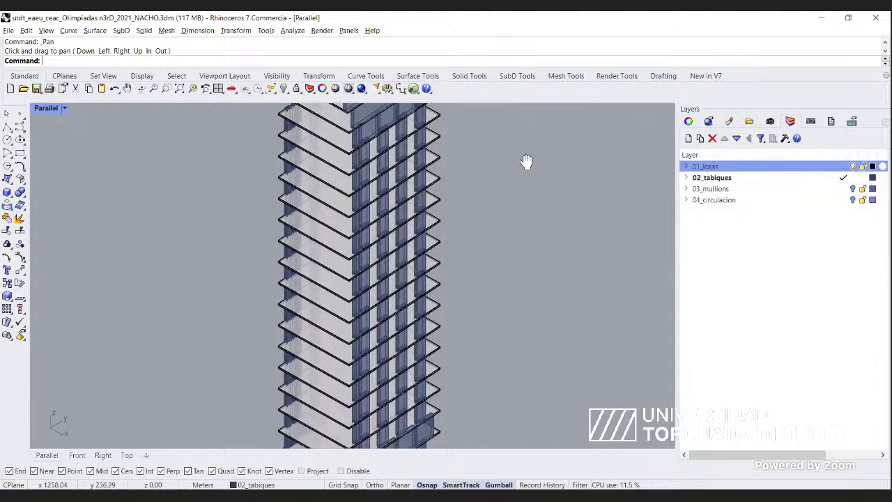
pyautogui.press('Return')
pyautogui.moveTo(526, 161); pyautogui.dragTo(529, 286)
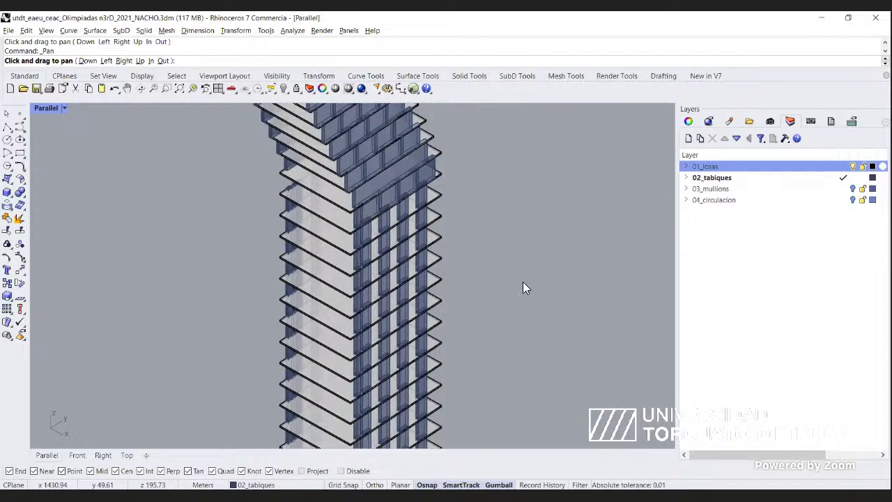
# Examine the tower upward from the second stepped bend, past the next straight shaft, to the upper bend and the floors above it.
pyautogui.rightClick(494, 139)
pyautogui.press('Return')
pyautogui.moveTo(501, 155); pyautogui.dragTo(496, 329)
pyautogui.rightClick(527, 136)
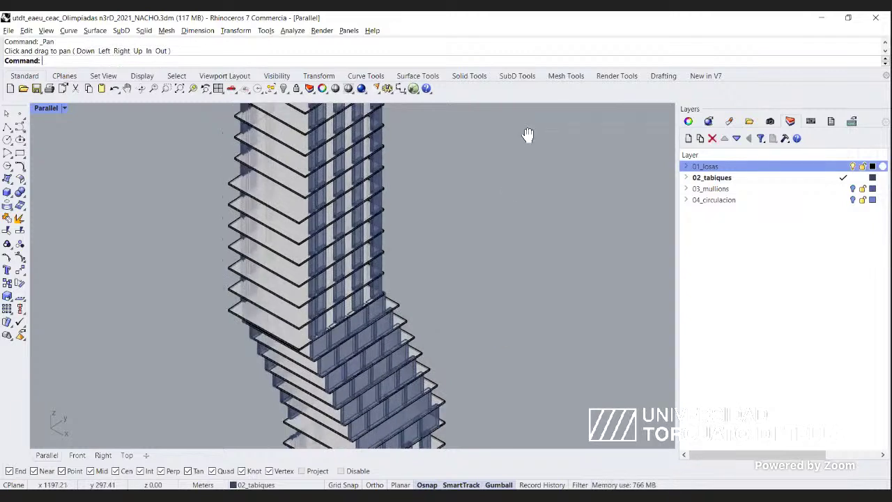
pyautogui.moveTo(526, 162); pyautogui.dragTo(523, 263)
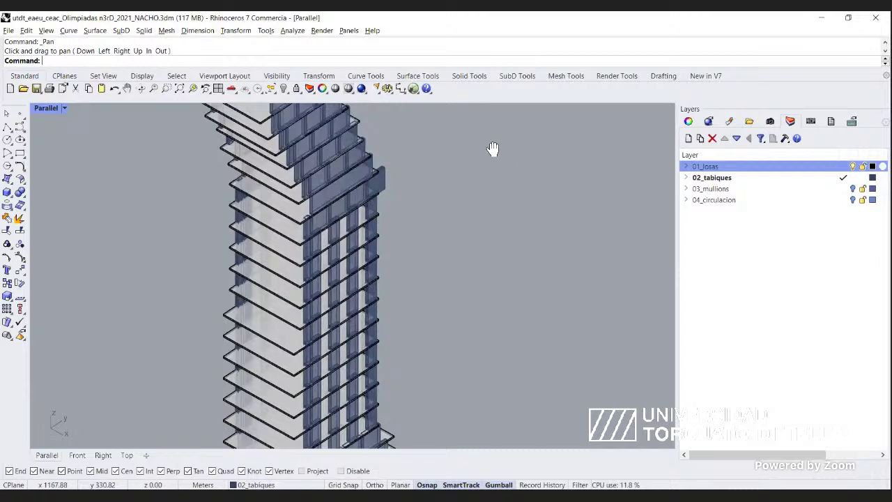
pyautogui.moveTo(492, 149); pyautogui.dragTo(494, 303)
pyautogui.press('Escape')
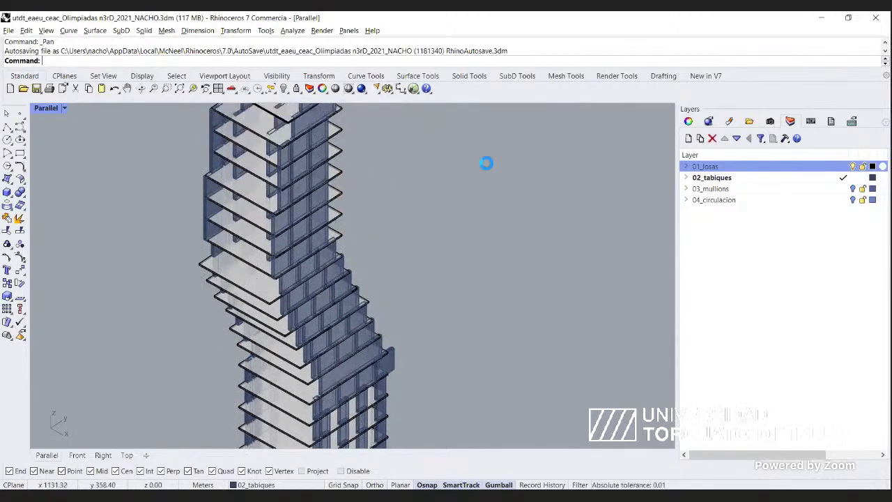
pyautogui.moveTo(485, 175); pyautogui.dragTo(490, 284)
pyautogui.rightClick(489, 139)
pyautogui.moveTo(493, 135); pyautogui.dragTo(489, 175)
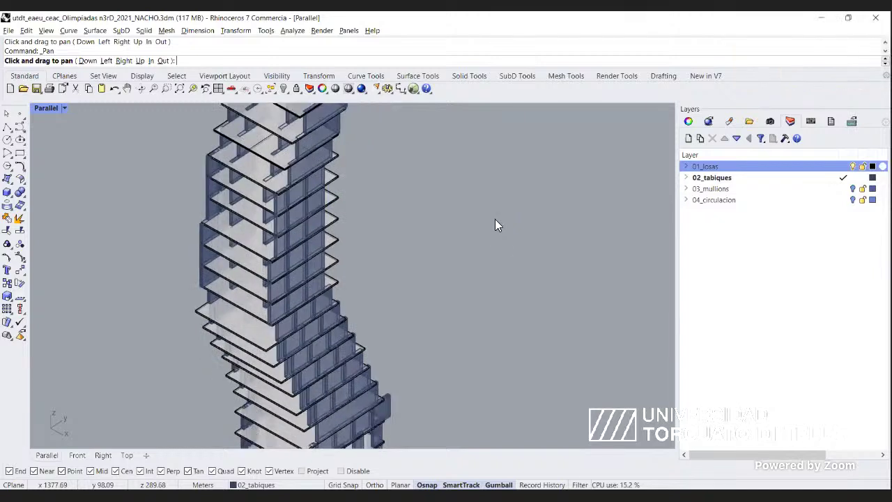
# Trace the tower back down from the upper bend to the solid-walled floors of the lowest stepped bend.
pyautogui.press('Return')
pyautogui.moveTo(511, 252); pyautogui.dragTo(512, 205)
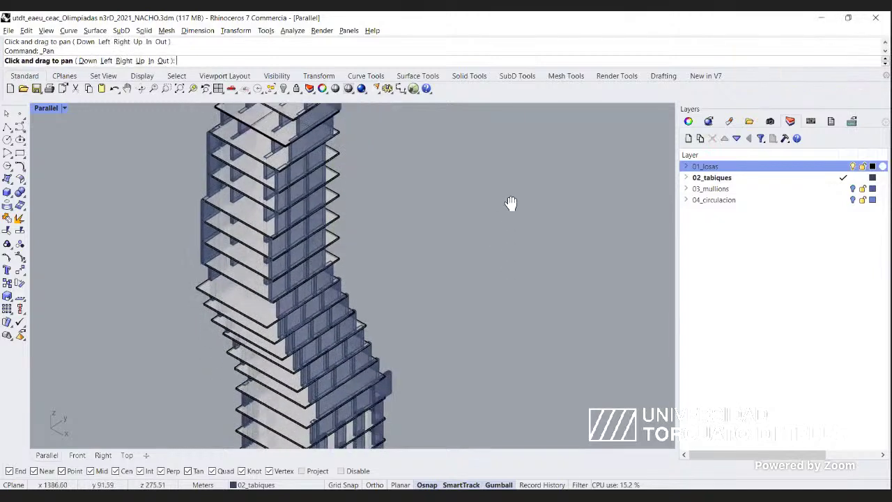
pyautogui.moveTo(508, 273); pyautogui.dragTo(506, 124)
pyautogui.moveTo(506, 453); pyautogui.dragTo(478, 113)
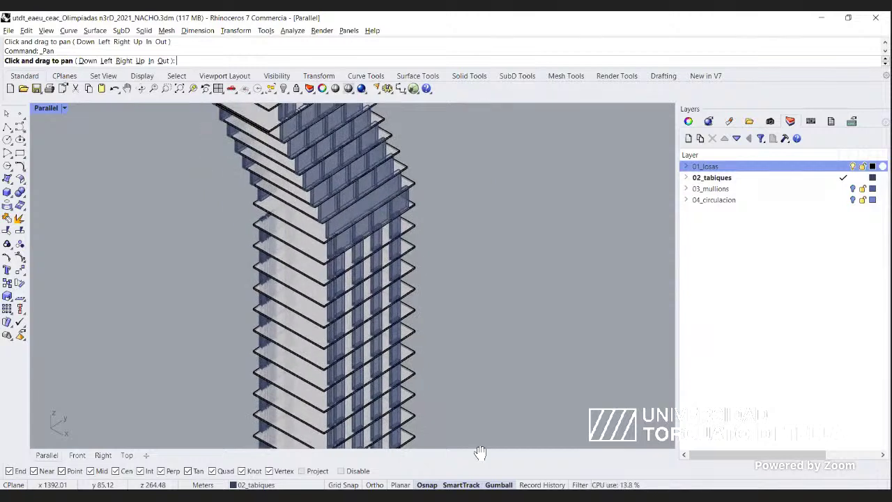
pyautogui.moveTo(480, 452); pyautogui.dragTo(484, 223)
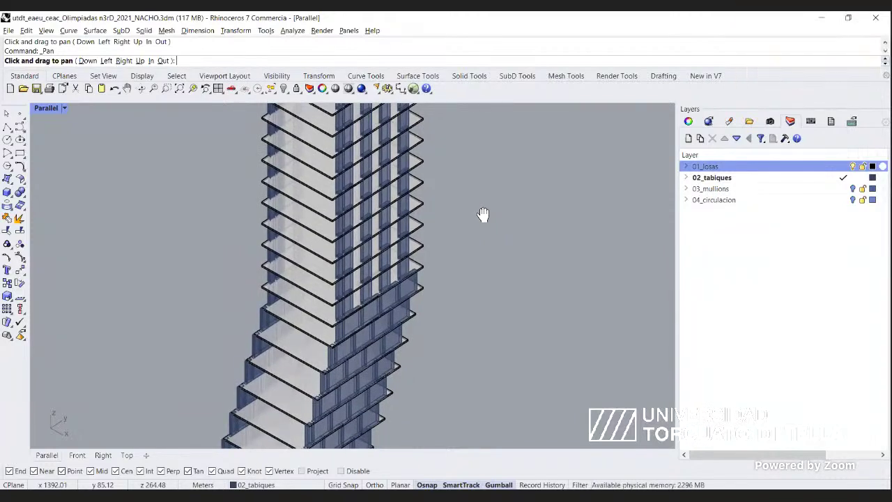
pyautogui.moveTo(478, 173); pyautogui.dragTo(480, 126)
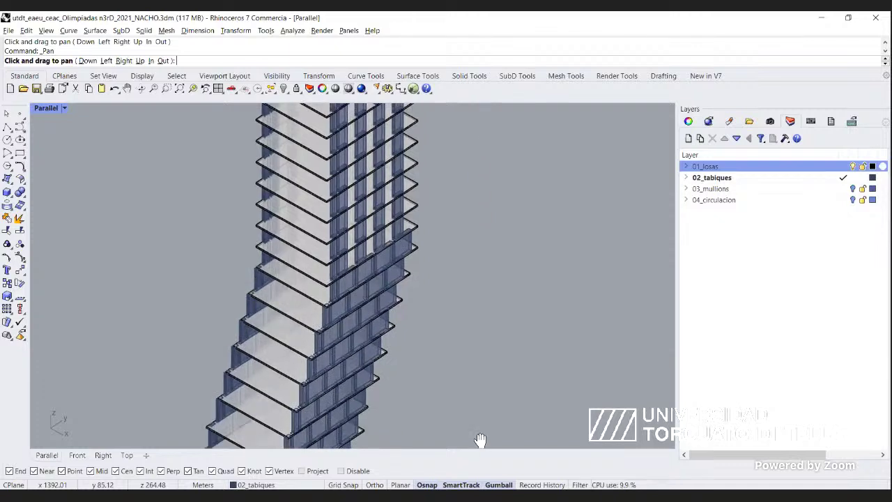
pyautogui.moveTo(480, 417); pyautogui.dragTo(503, 457)
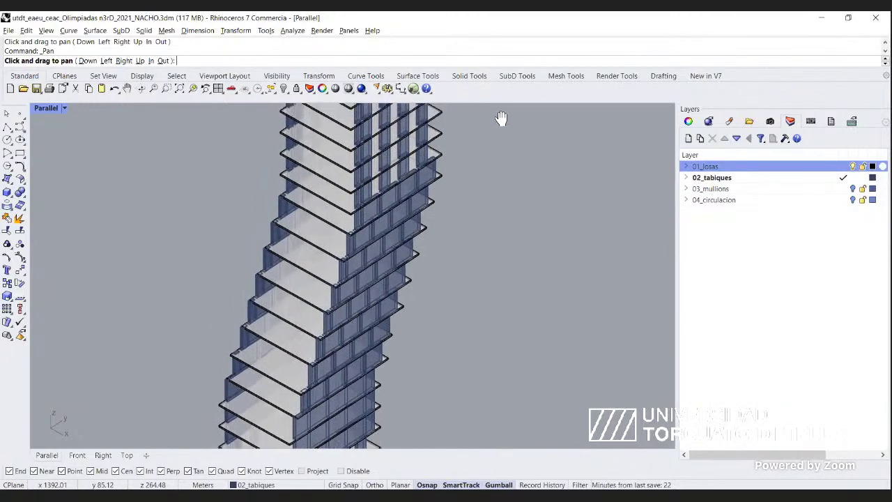
# Follow the slabs and partitions upward again from the lowest bend to the staggered floors near the top.
pyautogui.moveTo(502, 117); pyautogui.dragTo(510, 434)
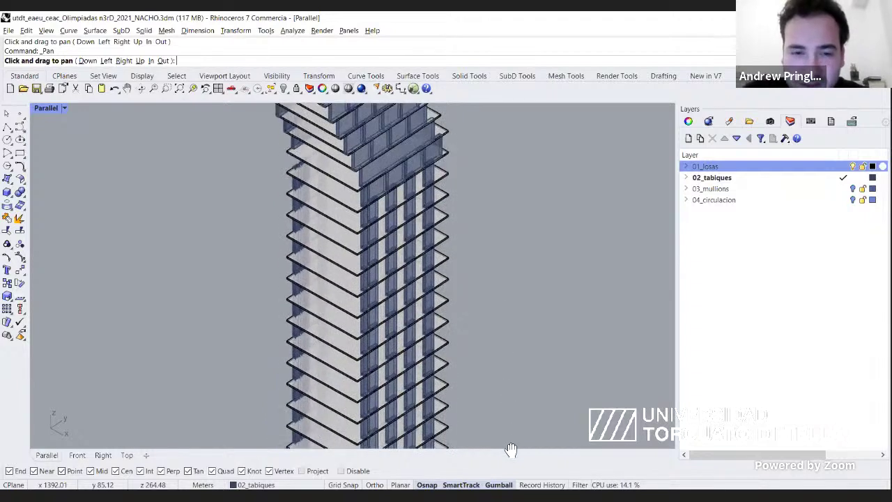
pyautogui.moveTo(512, 113); pyautogui.dragTo(525, 429)
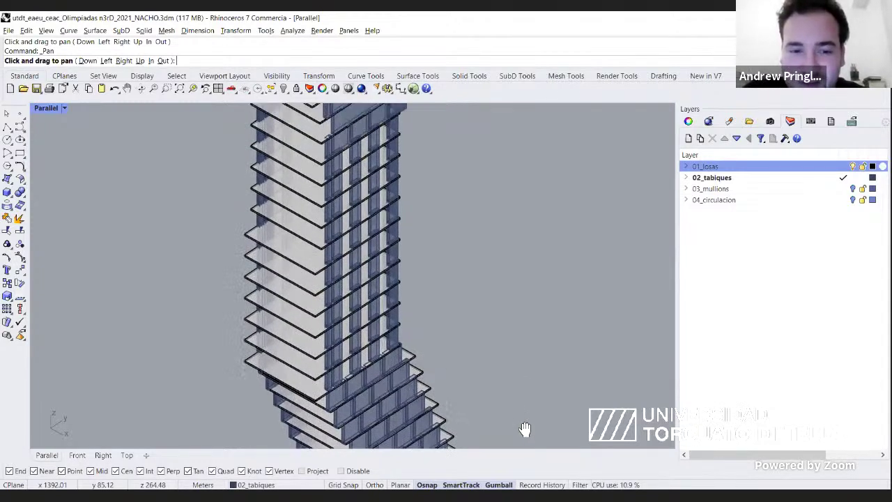
pyautogui.moveTo(525, 111); pyautogui.dragTo(527, 274)
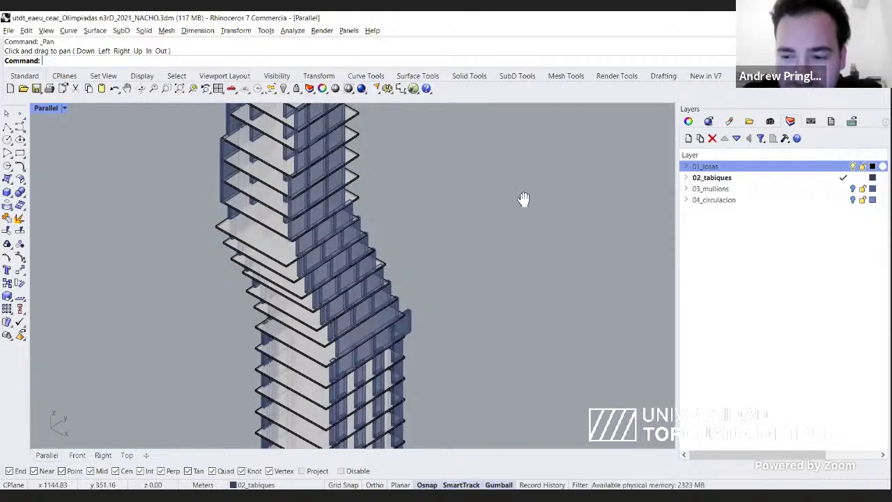
pyautogui.press('Return')
pyautogui.moveTo(526, 269); pyautogui.dragTo(517, 442)
pyautogui.moveTo(518, 125); pyautogui.dragTo(513, 399)
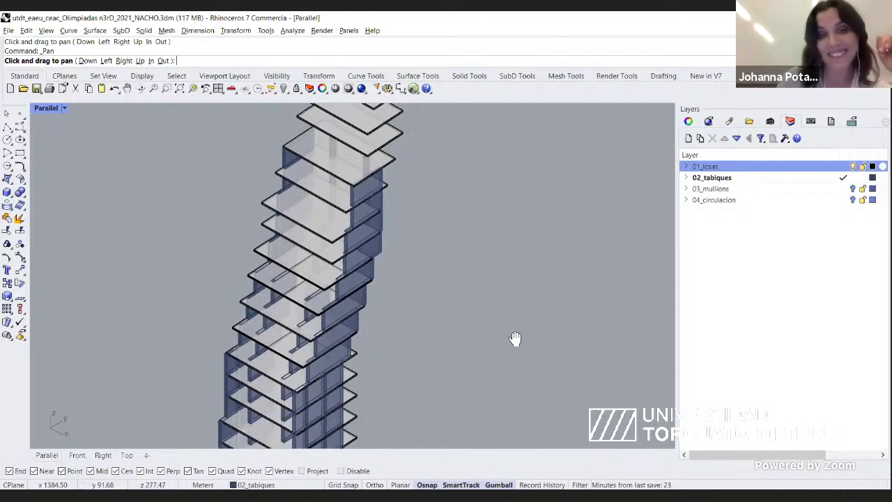
# Go back down from the staggered top floors to examine the second stepped bend and the straight shaft beneath it.
pyautogui.moveTo(515, 338); pyautogui.dragTo(513, 135)
pyautogui.moveTo(498, 448); pyautogui.dragTo(498, 430)
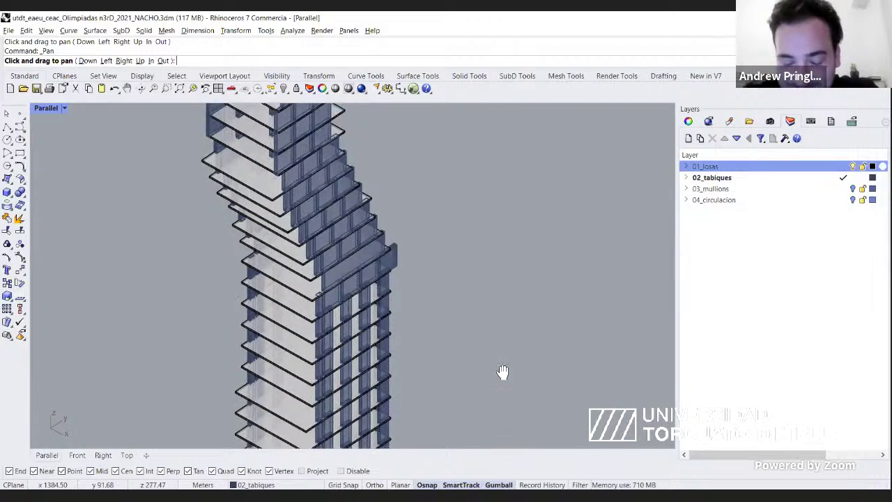
pyautogui.moveTo(502, 372); pyautogui.dragTo(499, 120)
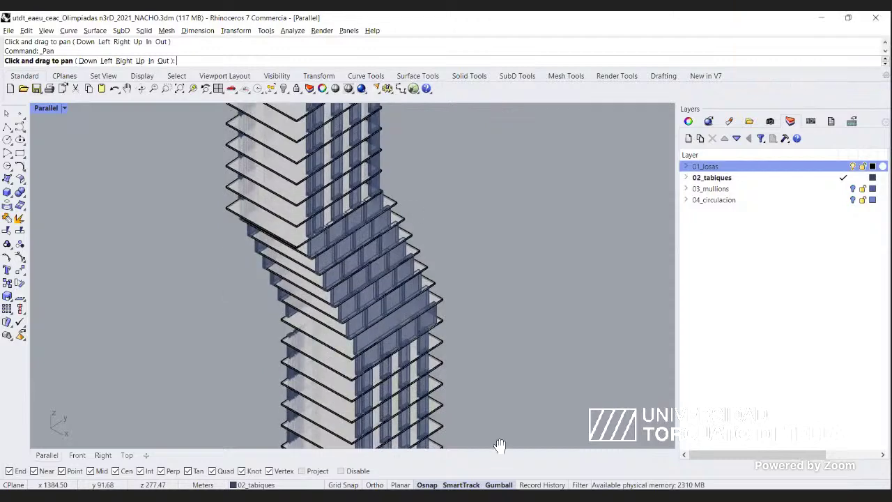
pyautogui.moveTo(500, 445); pyautogui.dragTo(499, 412)
pyautogui.press('Escape')
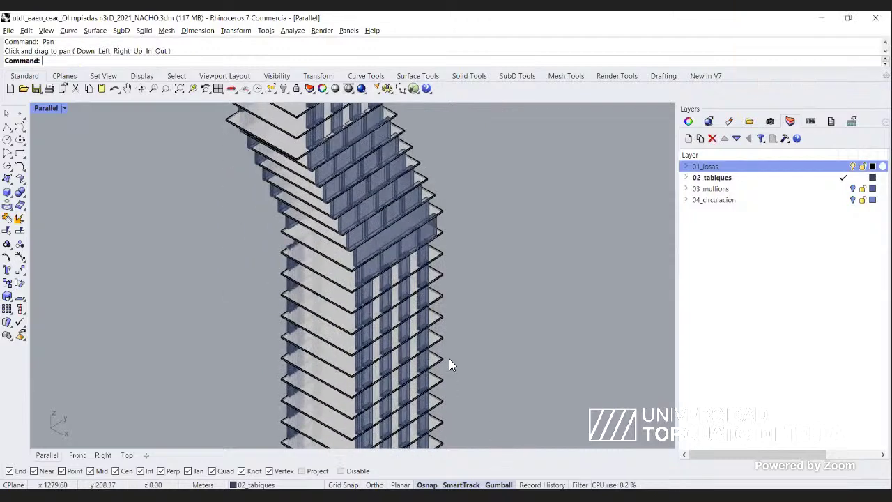
# Examine the tower's overall curved profile with its alternating shafts and bends, then look closer at the lowest stepped bend.
pyautogui.scroll(-3, 300, 395)
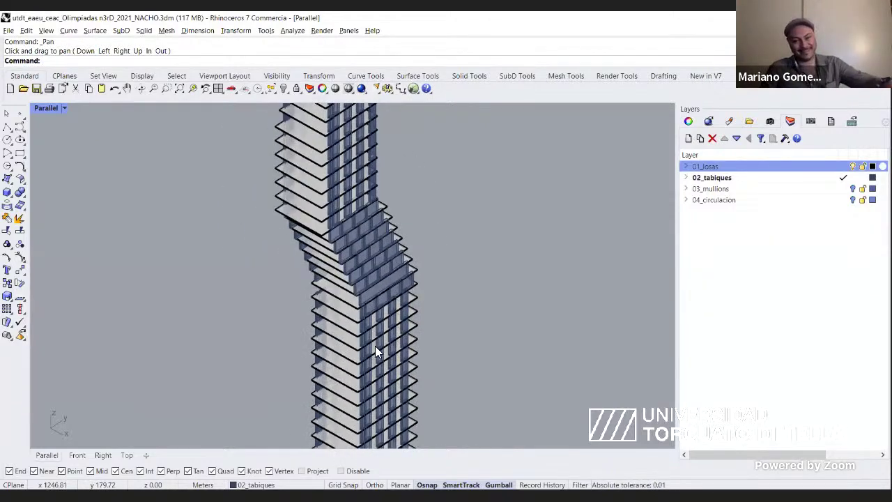
pyautogui.scroll(-2, 342, 356)
pyautogui.scroll(-2, 359, 227)
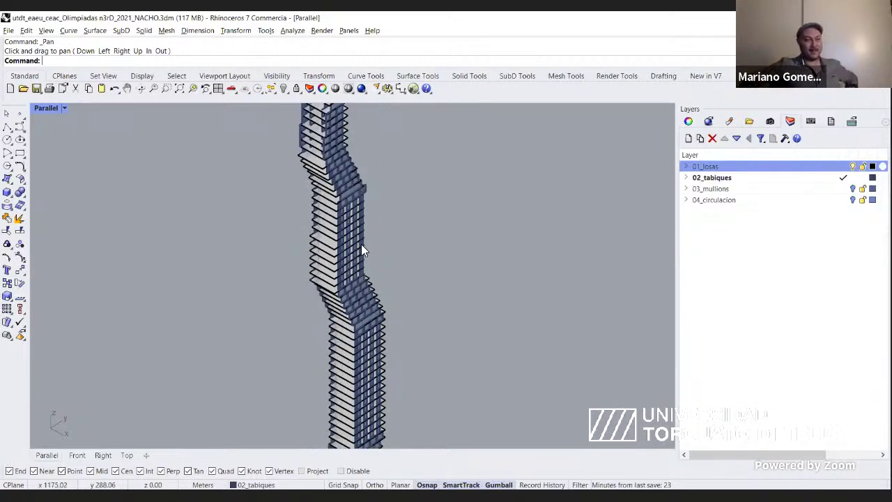
pyautogui.scroll(-2, 351, 391)
pyautogui.scroll(-1, 355, 428)
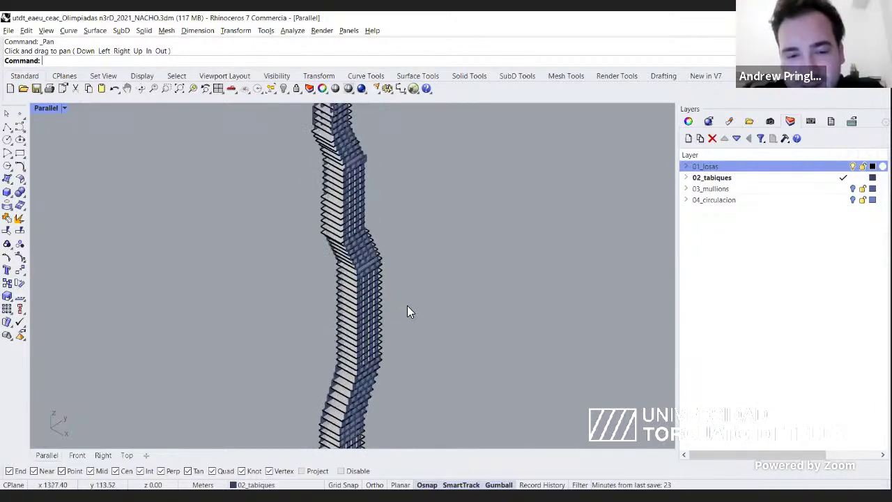
pyautogui.scroll(1, 409, 302)
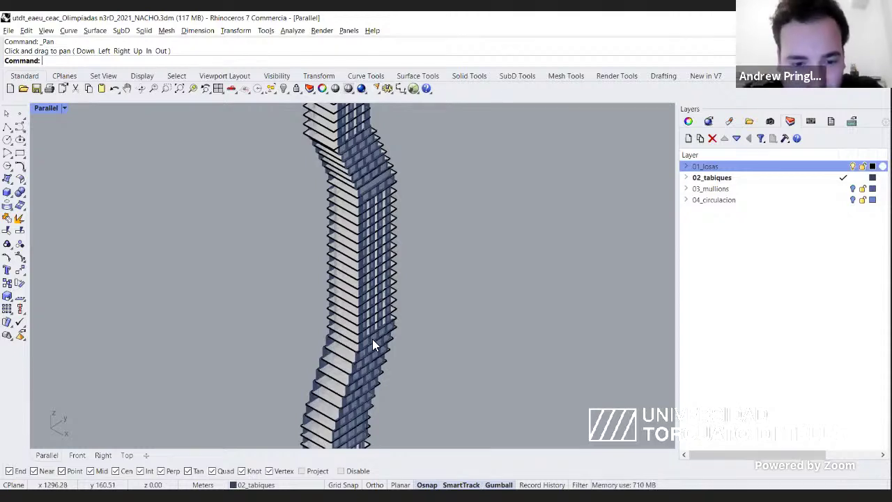
pyautogui.scroll(-1, 373, 338)
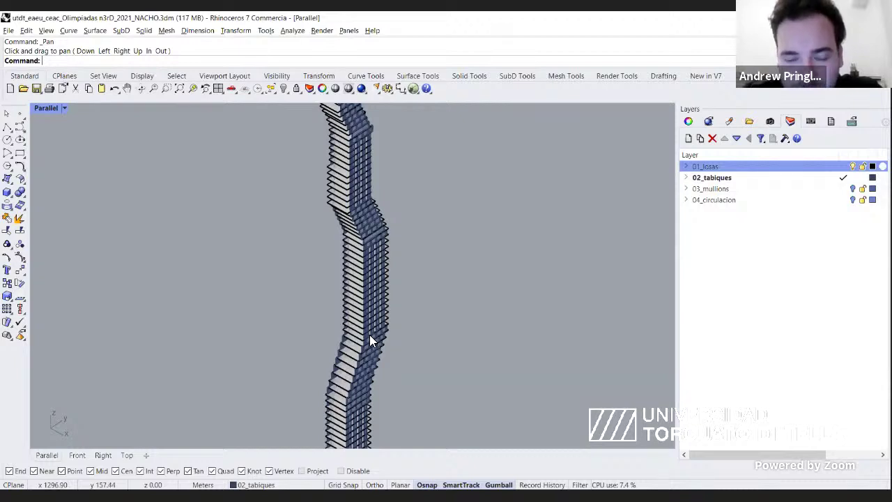
pyautogui.scroll(-3, 375, 243)
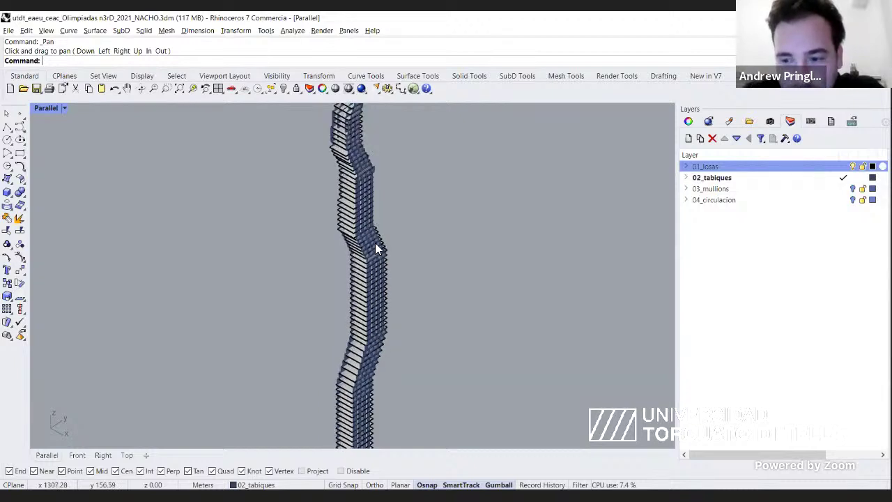
pyautogui.keyDown('shift'); pyautogui.moveTo(362, 354); pyautogui.dragTo(406, 393, button='right'); pyautogui.keyUp('shift')
pyautogui.scroll(2, 421, 412)
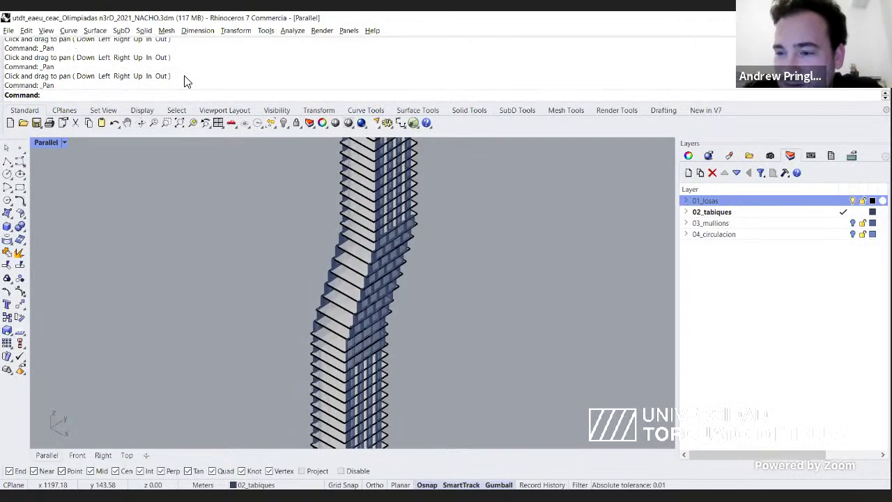
# Review the command history back through the earlier view, selection, mirror and copy operations used on the model.
pyautogui.scroll(3, 184, 81)
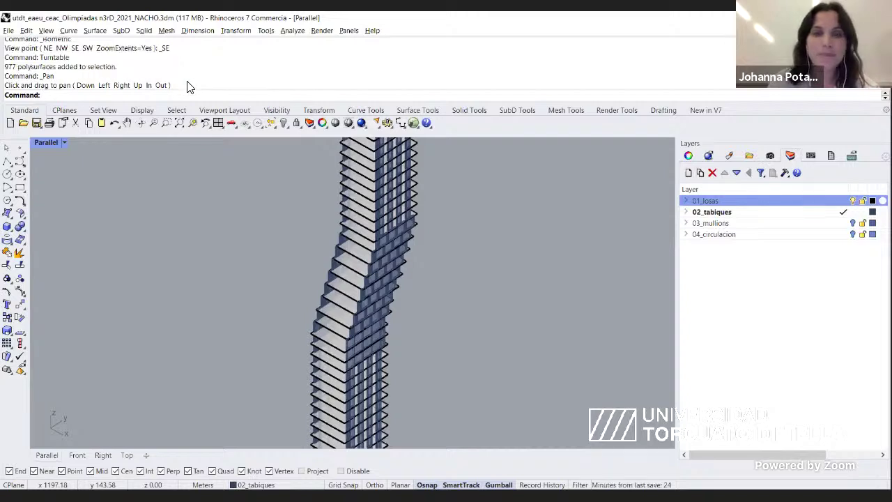
pyautogui.scroll(-3, 187, 86)
pyautogui.scroll(3, 187, 86)
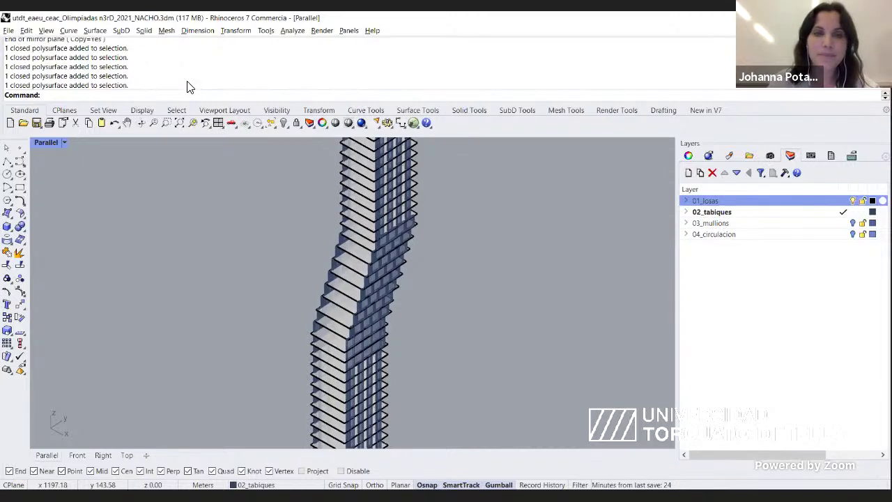
pyautogui.scroll(3, 187, 87)
pyautogui.scroll(3, 187, 87)
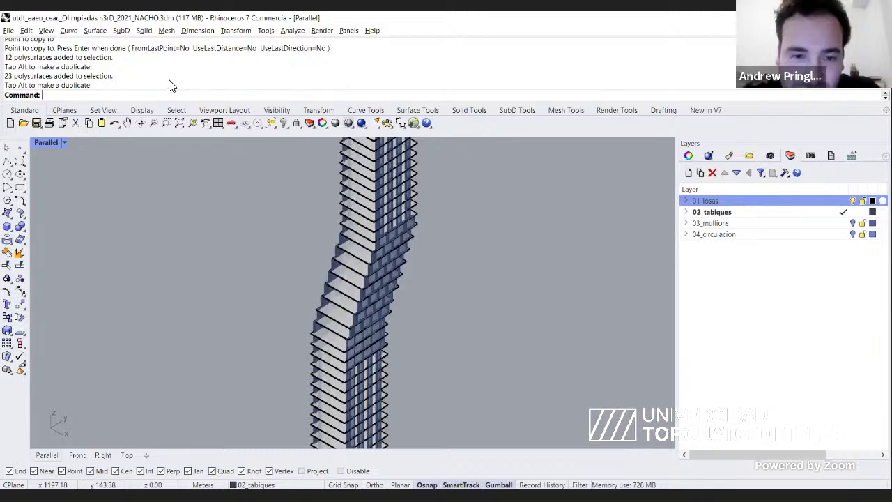
# Read through the command history's copy, mirror, delete and selection entries for the tower's polysurfaces and surfaces.
pyautogui.scroll(1, 172, 85)
pyautogui.scroll(-1, 175, 90)
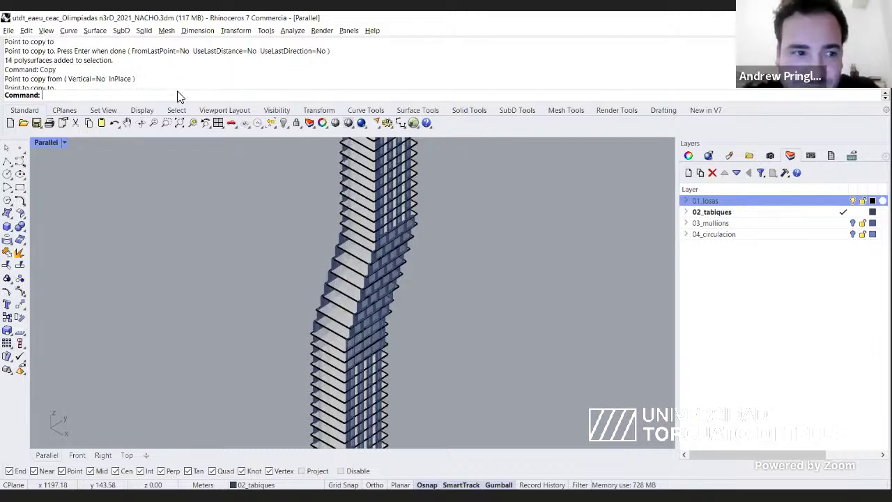
pyautogui.scroll(1, 179, 87)
pyautogui.scroll(-1, 182, 86)
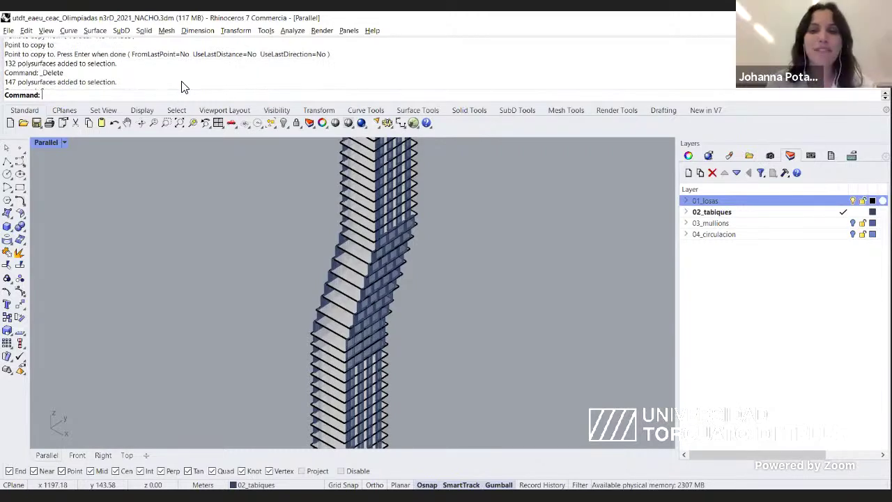
pyautogui.scroll(-1, 183, 86)
pyautogui.scroll(1, 183, 86)
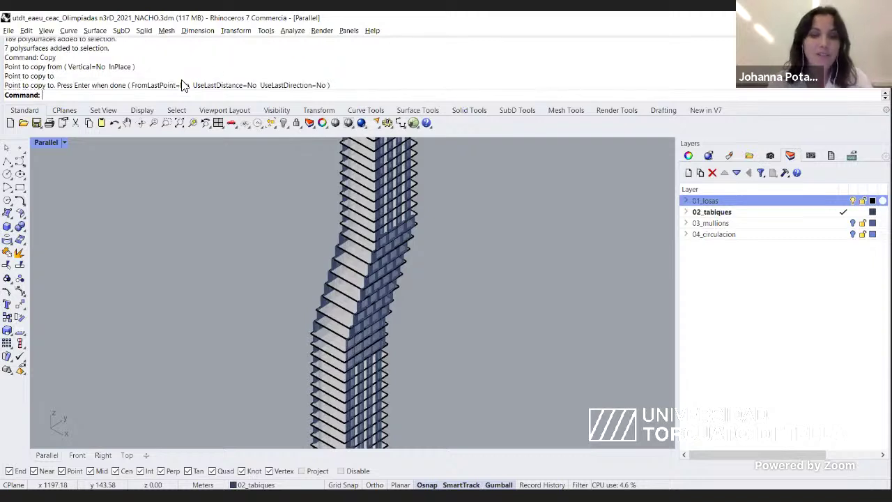
pyautogui.scroll(1, 183, 85)
pyautogui.scroll(1, 183, 85)
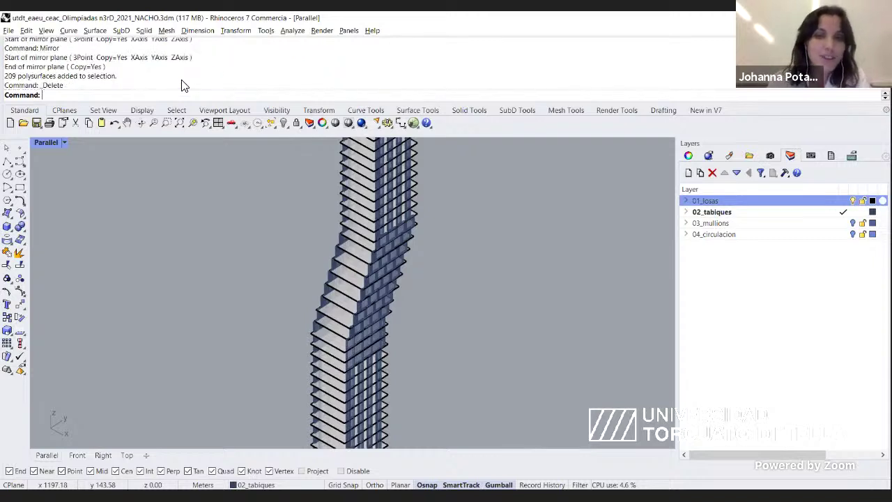
pyautogui.scroll(-2, 182, 85)
pyautogui.scroll(-2, 268, 78)
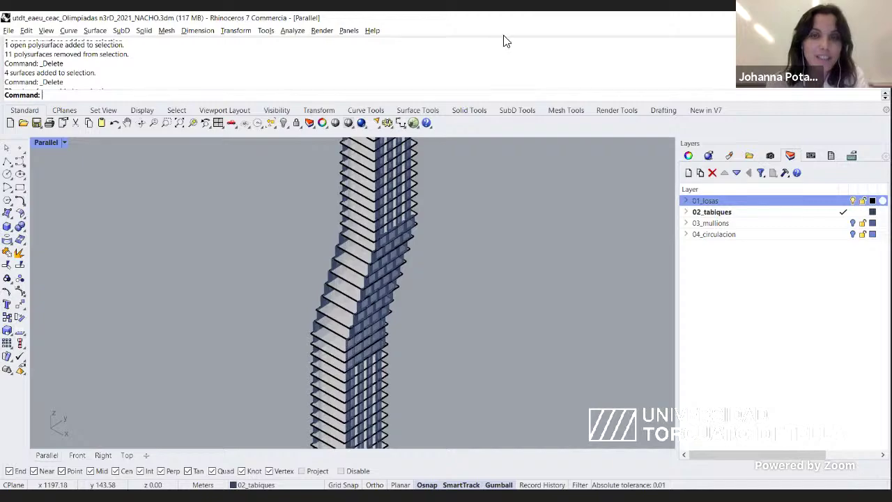
pyautogui.scroll(1, 505, 41)
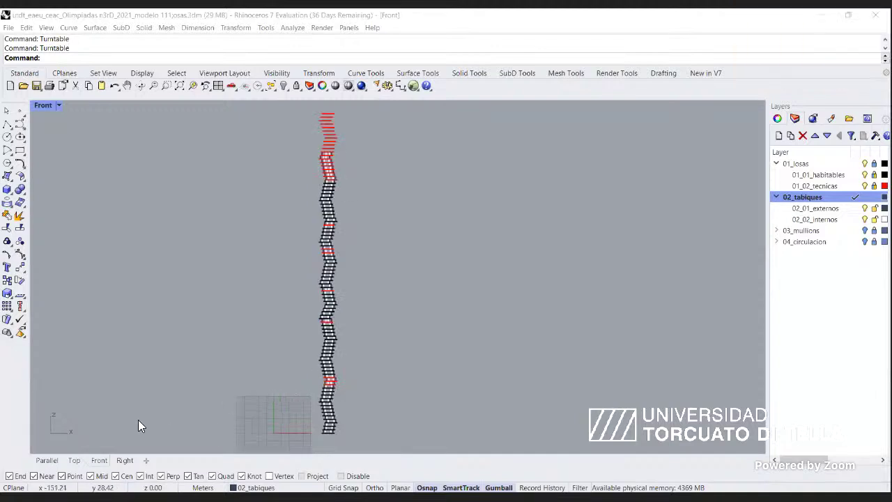
# Examine the zigzag tower with technical slabs in the parallel view and in the full-height front elevation.
pyautogui.moveTo(472, 320); pyautogui.dragTo(439, 332, button='right')
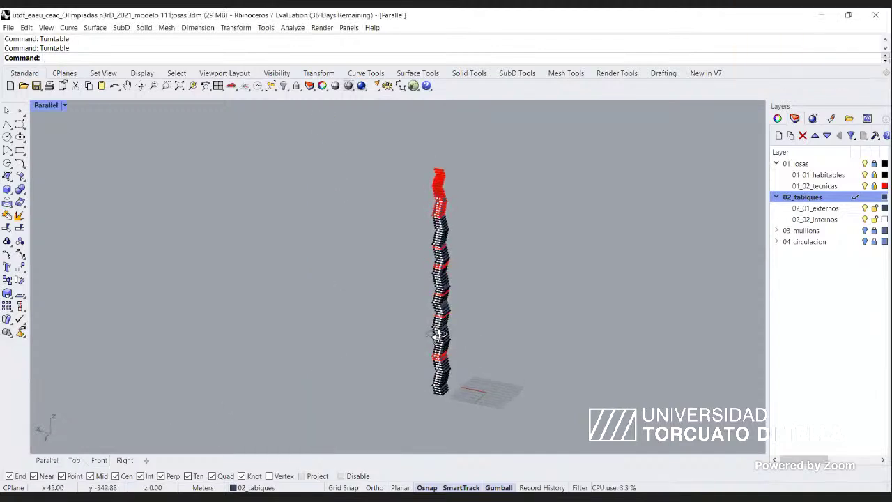
pyautogui.scroll(7, 450, 372)
pyautogui.scroll(5, 445, 370)
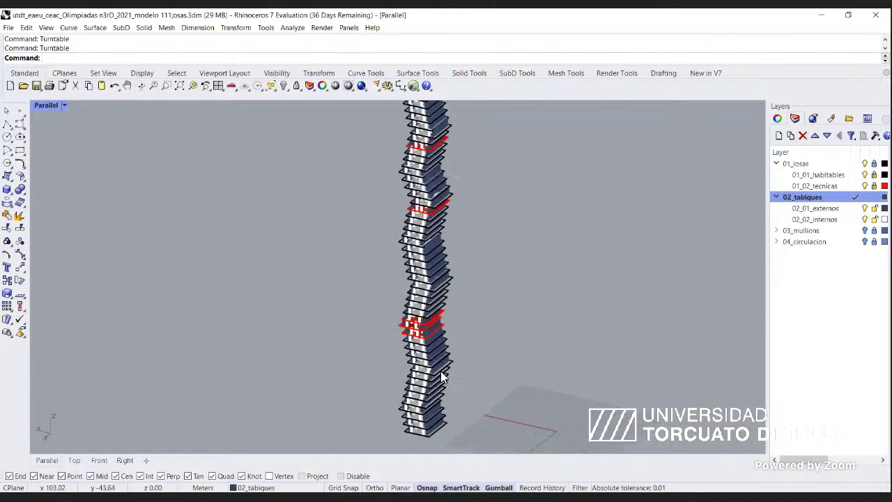
pyautogui.moveTo(443, 365); pyautogui.dragTo(453, 360, button='right')
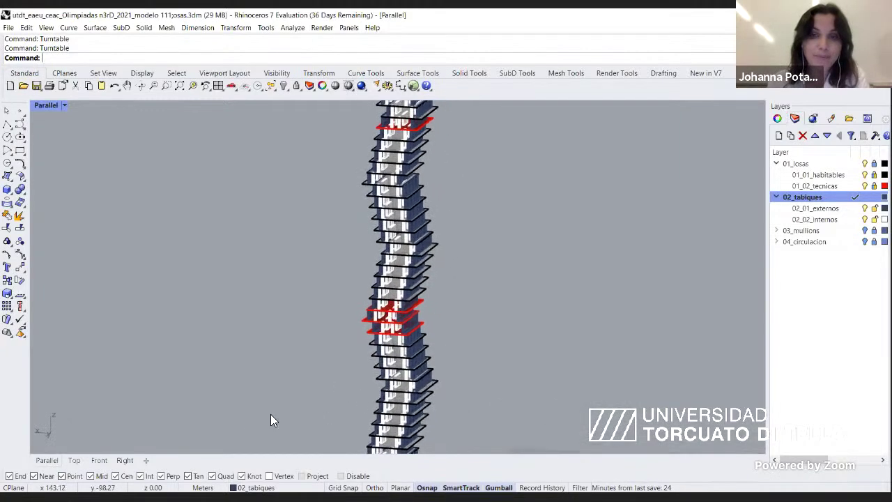
pyautogui.click(103, 460)
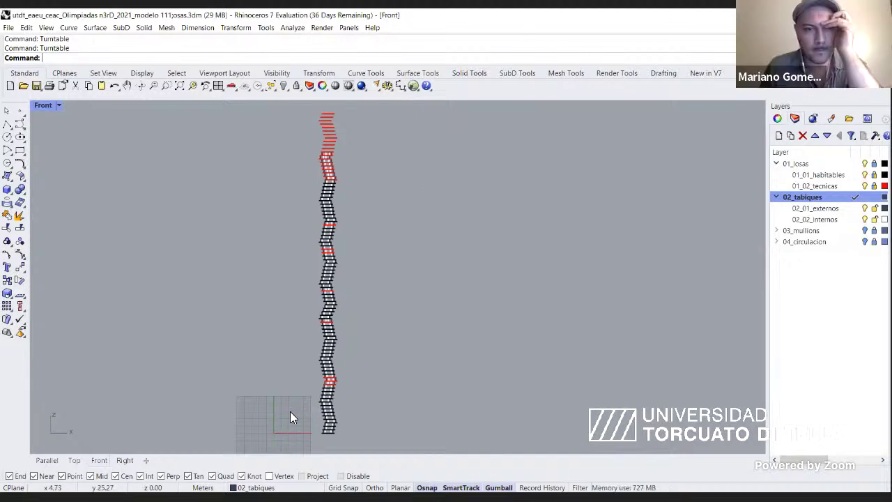
pyautogui.scroll(1, 292, 416)
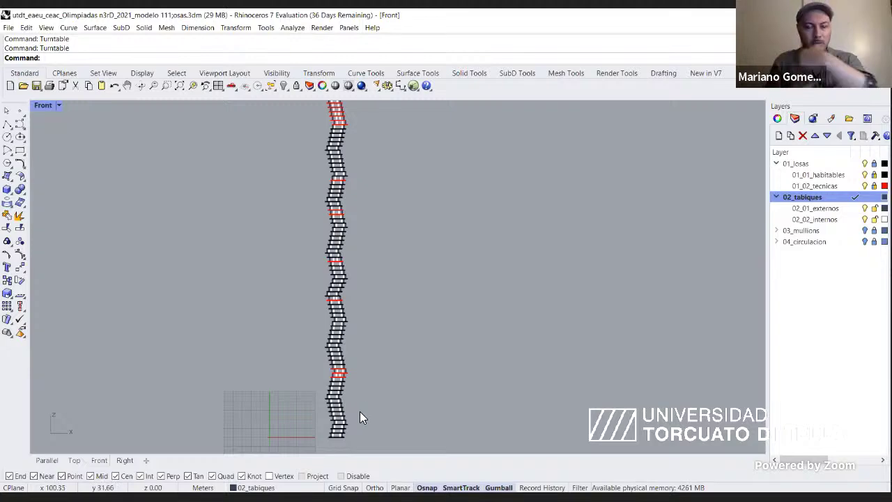
pyautogui.scroll(-1, 359, 411)
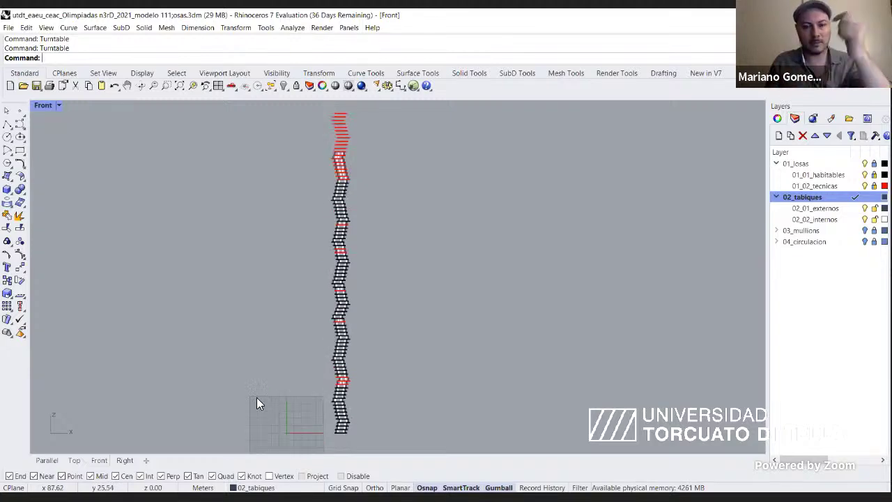
# Examine the technical slabs and partitions at the zigzag tower's bends in the parallel view, from oblique and near-frontal angles.
pyautogui.click(46, 460)
pyautogui.moveTo(388, 352); pyautogui.dragTo(447, 327, button='right')
pyautogui.scroll(-6, 453, 306)
pyautogui.scroll(-4, 386, 372)
pyautogui.moveTo(386, 376); pyautogui.dragTo(370, 291, button='right')
pyautogui.scroll(6, 373, 247)
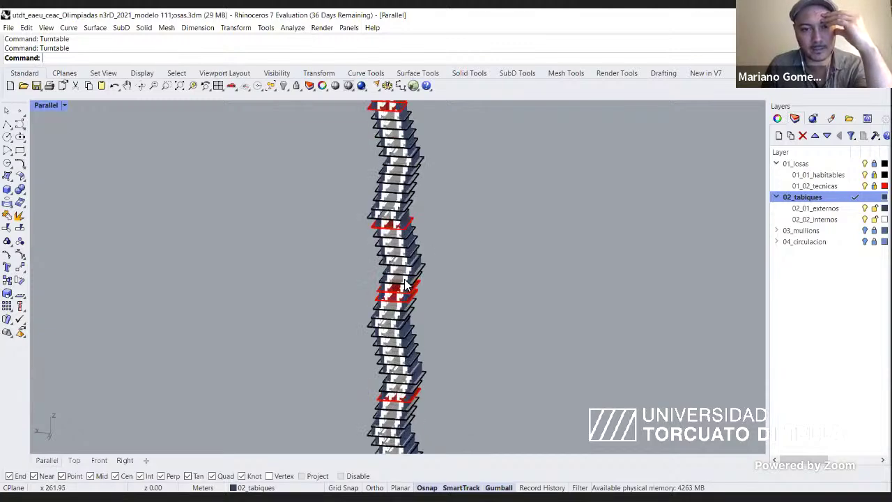
pyautogui.moveTo(406, 328); pyautogui.dragTo(421, 299, button='right')
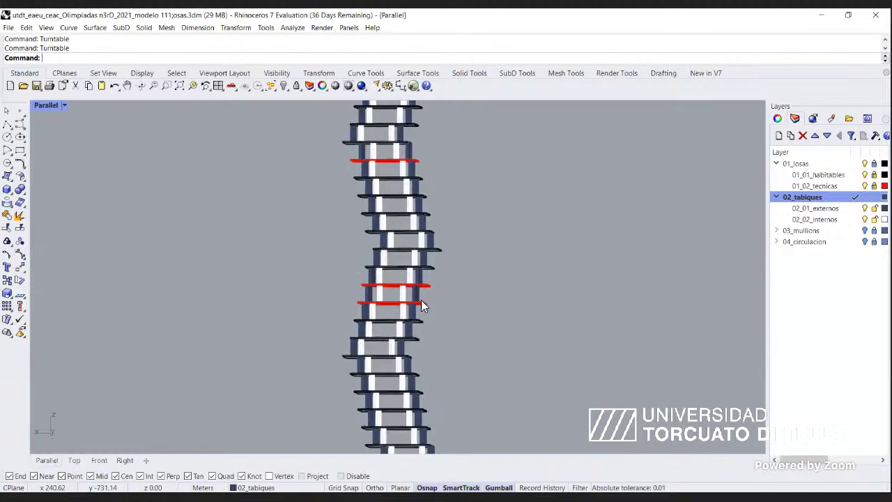
pyautogui.moveTo(405, 343); pyautogui.dragTo(409, 367, button='right')
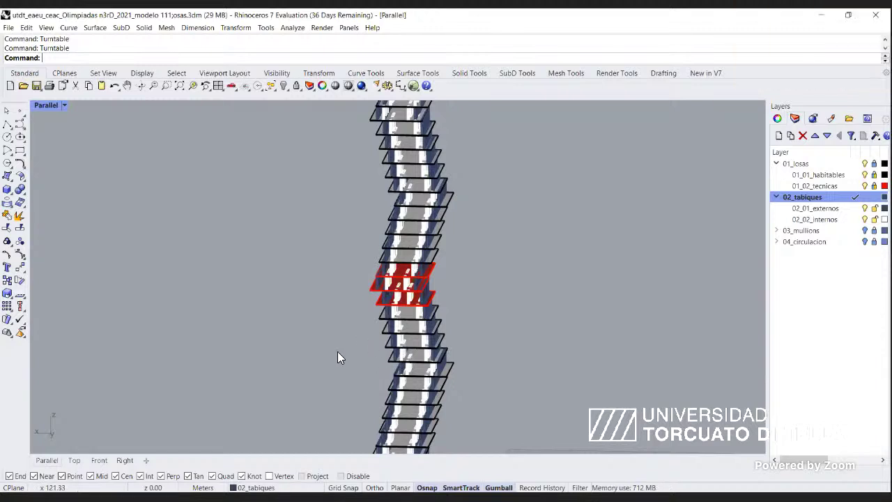
pyautogui.moveTo(331, 352); pyautogui.dragTo(399, 358, button='right')
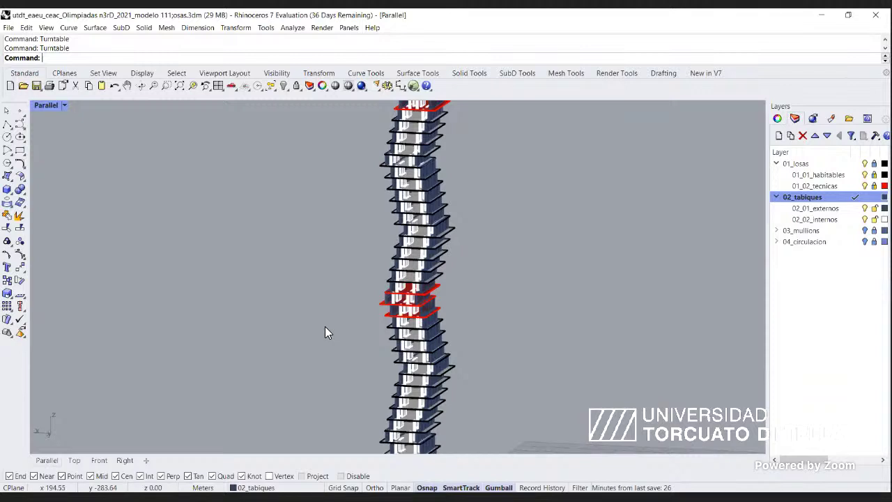
# Examine the zigzag tower's lower bends from the base past the lowest cluster of technical slabs.
pyautogui.scroll(-1, 321, 285)
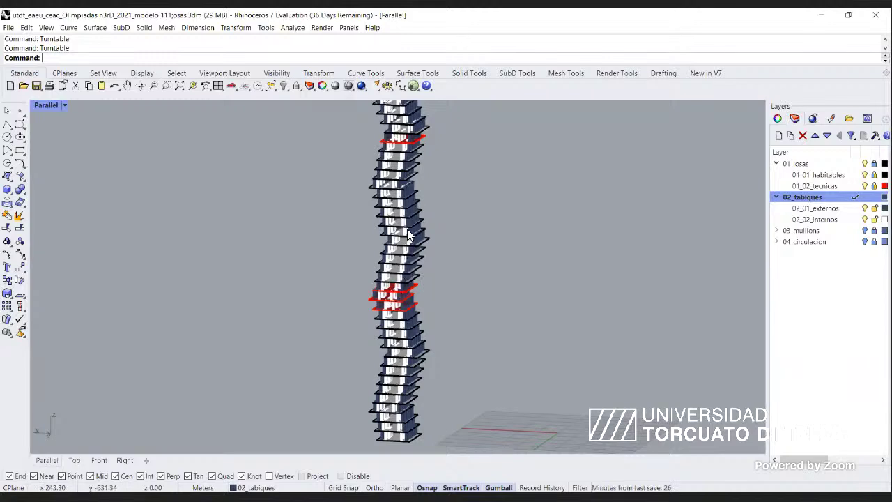
pyautogui.scroll(-4, 388, 324)
pyautogui.scroll(2, 393, 156)
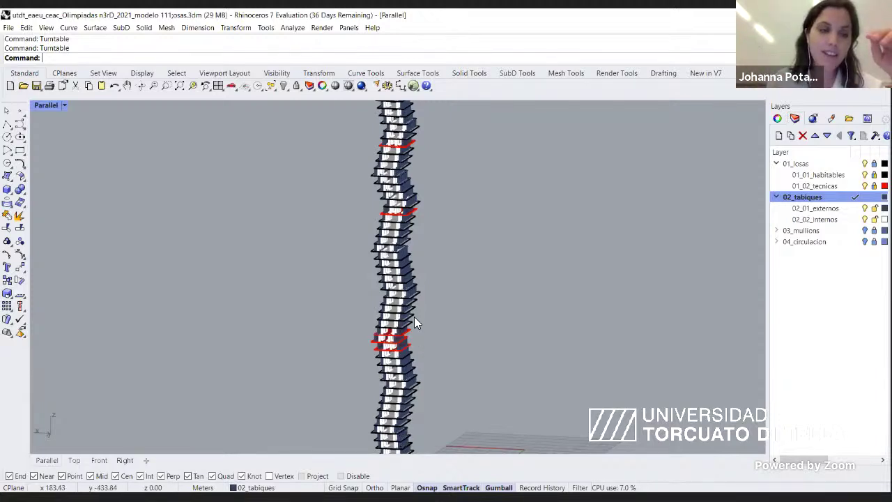
pyautogui.moveTo(414, 319); pyautogui.dragTo(404, 436, button='right')
pyautogui.scroll(2, 403, 431)
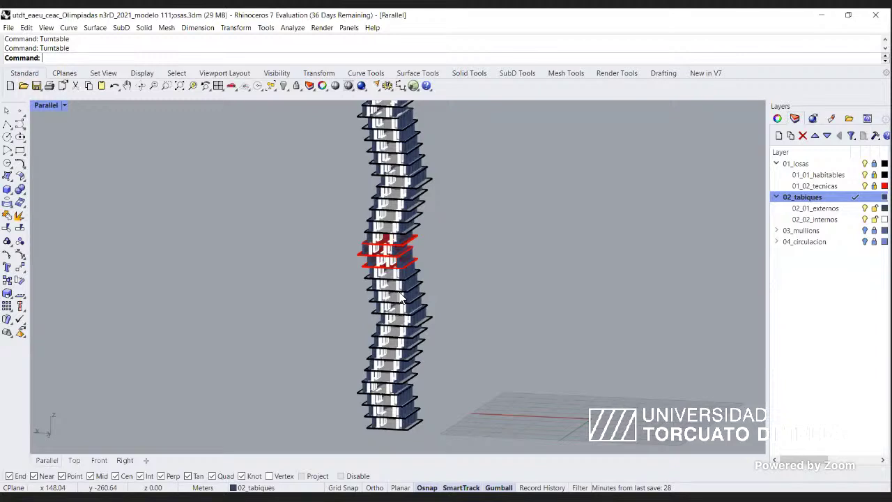
pyautogui.moveTo(393, 274); pyautogui.dragTo(412, 269, button='right')
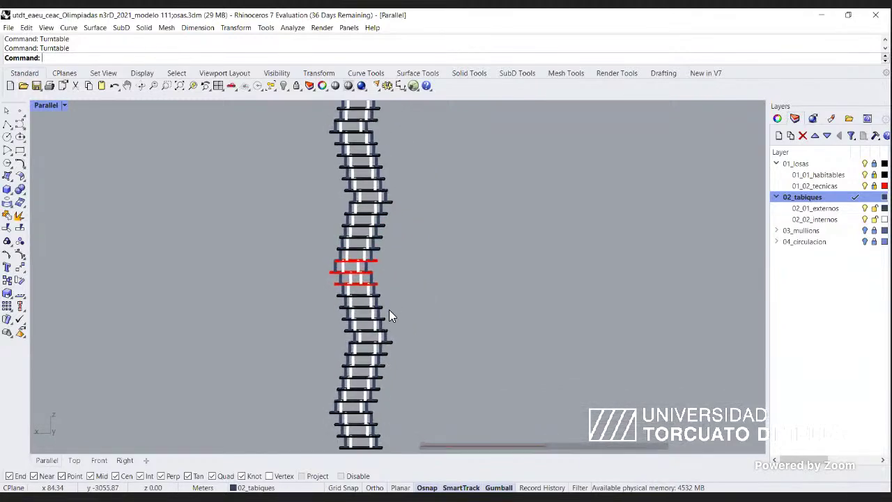
pyautogui.moveTo(382, 328)
pyautogui.mouseDown(button='right')
pyautogui.moveTo(392, 332)
pyautogui.moveTo(377, 337)
pyautogui.mouseUp(button='right')
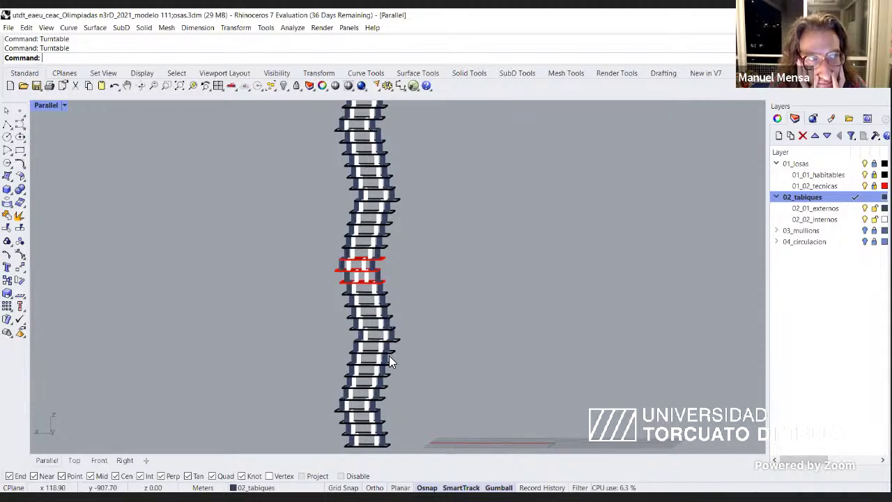
# Follow the technical slabs up the zigzag shaft from its lower bends to the staggered technical floors at the top.
pyautogui.scroll(-3, 379, 372)
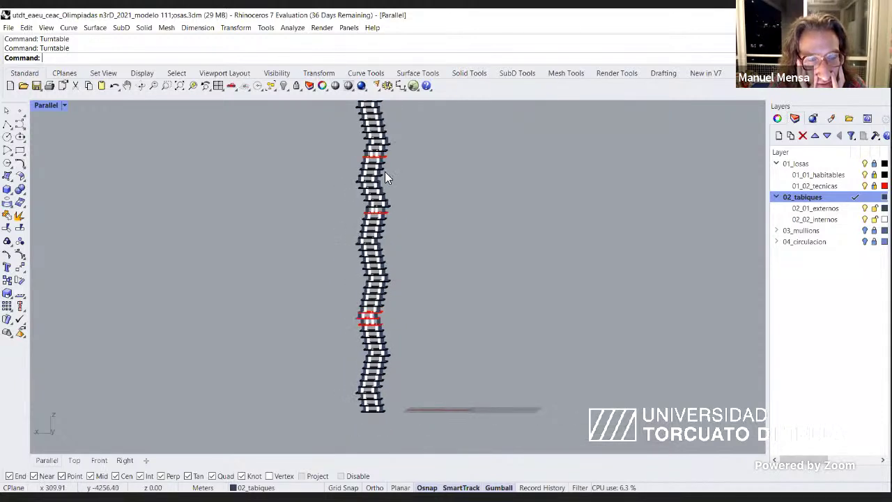
pyautogui.moveTo(389, 148); pyautogui.dragTo(393, 195, button='right')
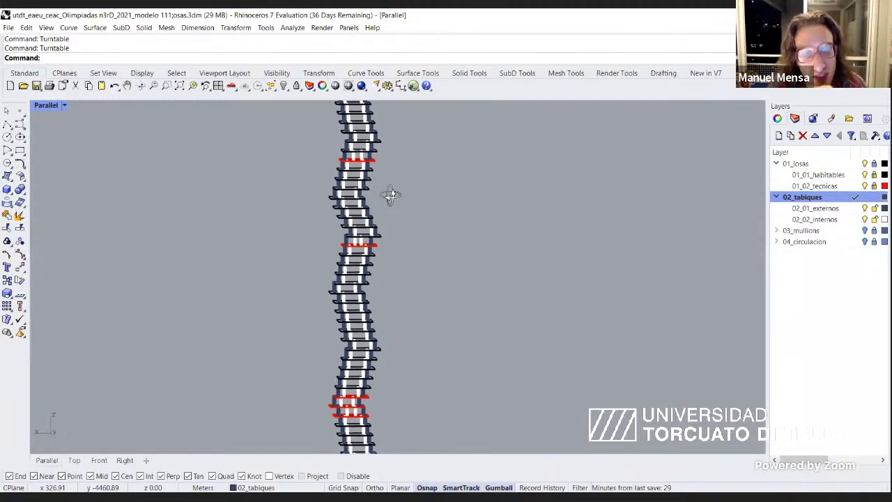
pyautogui.scroll(-4, 369, 353)
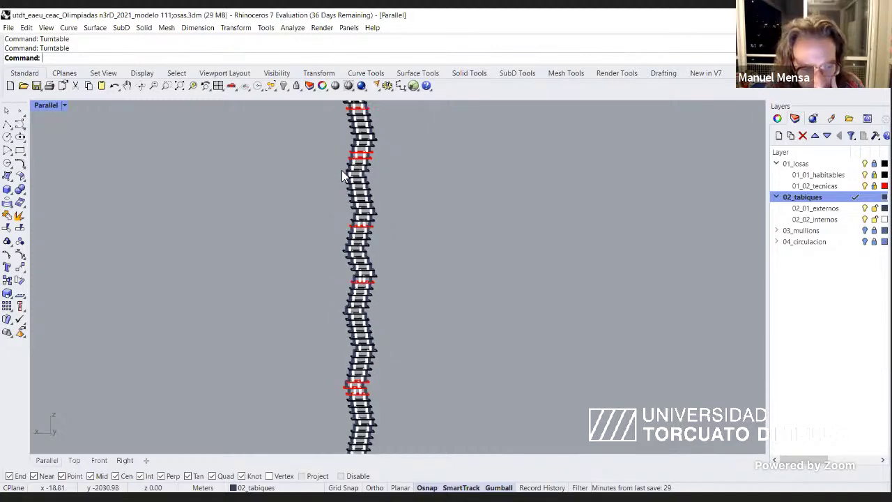
pyautogui.scroll(6, 359, 137)
pyautogui.moveTo(372, 337); pyautogui.dragTo(359, 399, button='right')
pyautogui.moveTo(406, 259); pyautogui.dragTo(345, 183, button='right')
pyautogui.scroll(2, 370, 177)
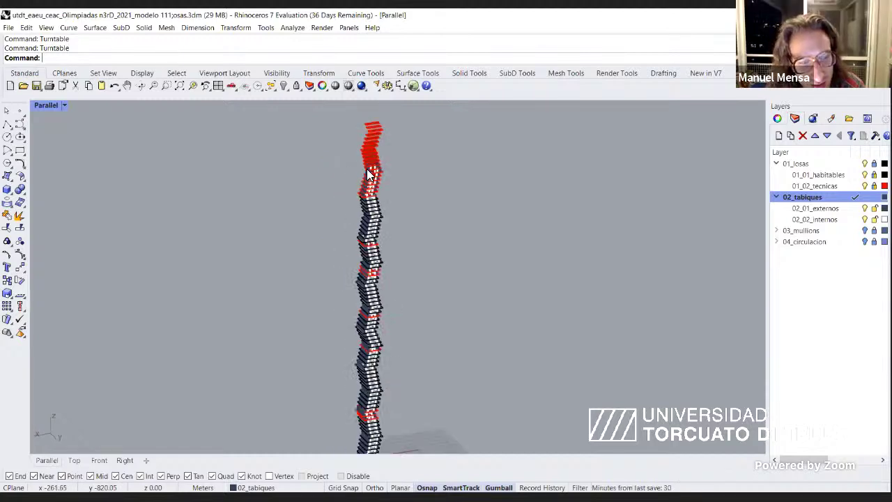
# Examine the zigzag tower's overall profile in the parallel view, then its middle bends in front elevation.
pyautogui.moveTo(388, 281); pyautogui.dragTo(328, 386, button='right')
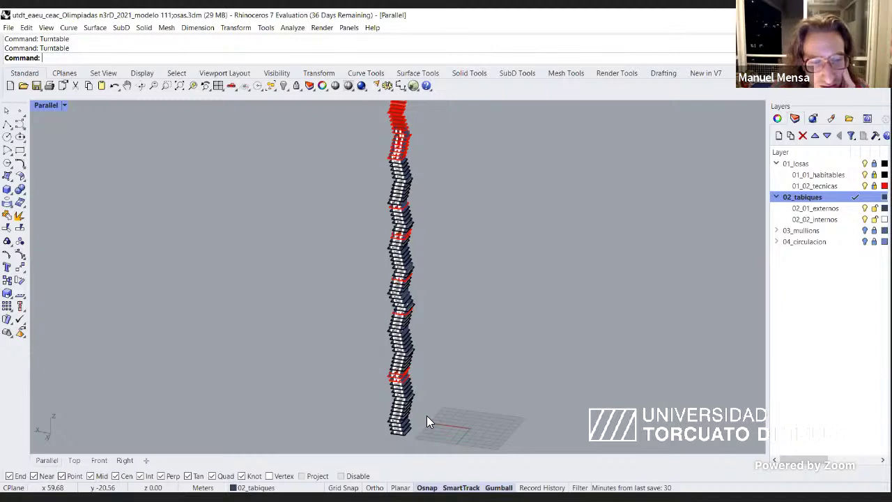
pyautogui.scroll(2, 427, 420)
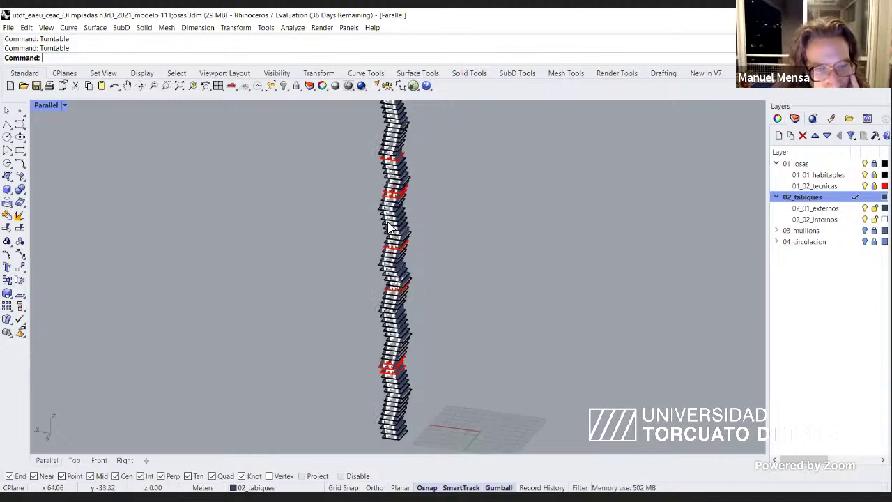
pyautogui.moveTo(418, 179); pyautogui.dragTo(418, 198, button='right')
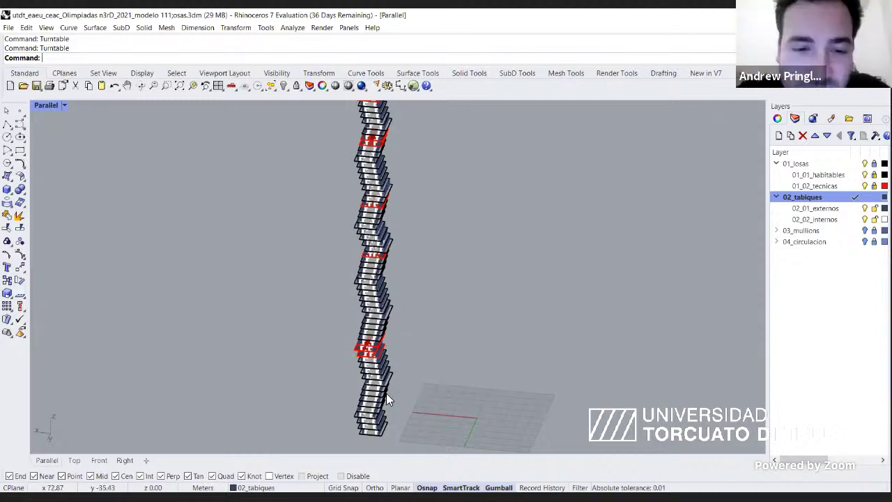
pyautogui.click(98, 459)
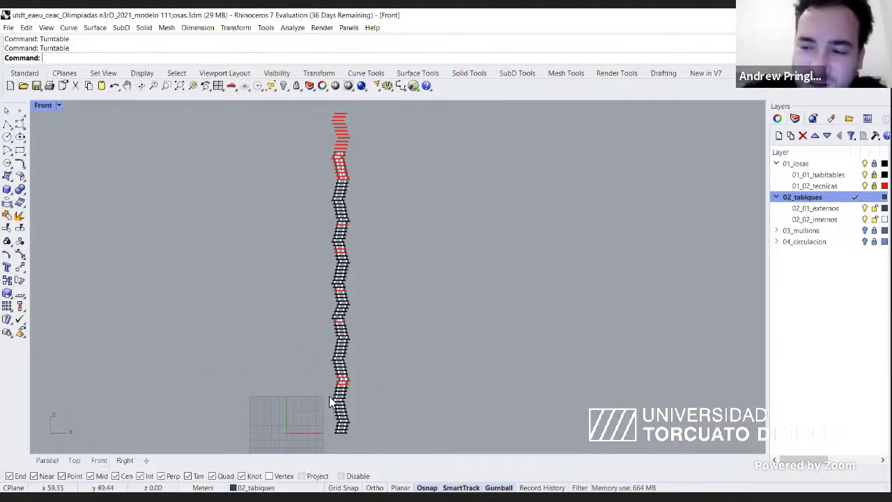
pyautogui.scroll(4, 307, 354)
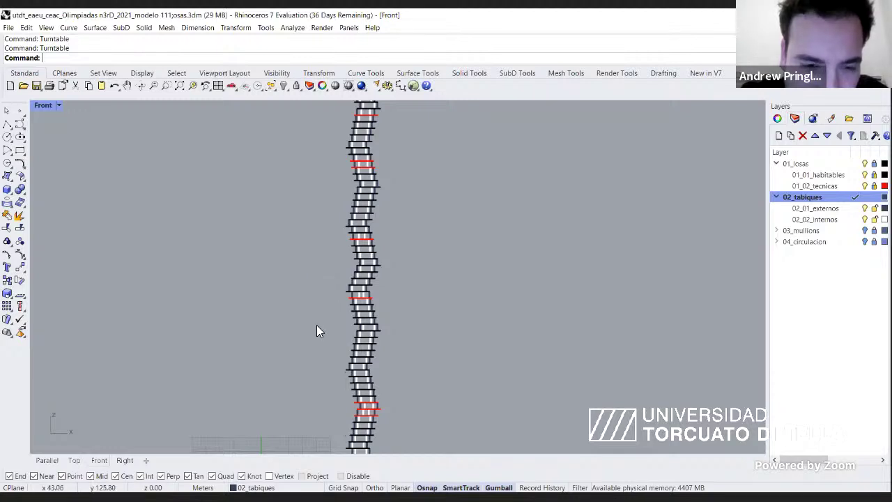
pyautogui.scroll(1, 301, 339)
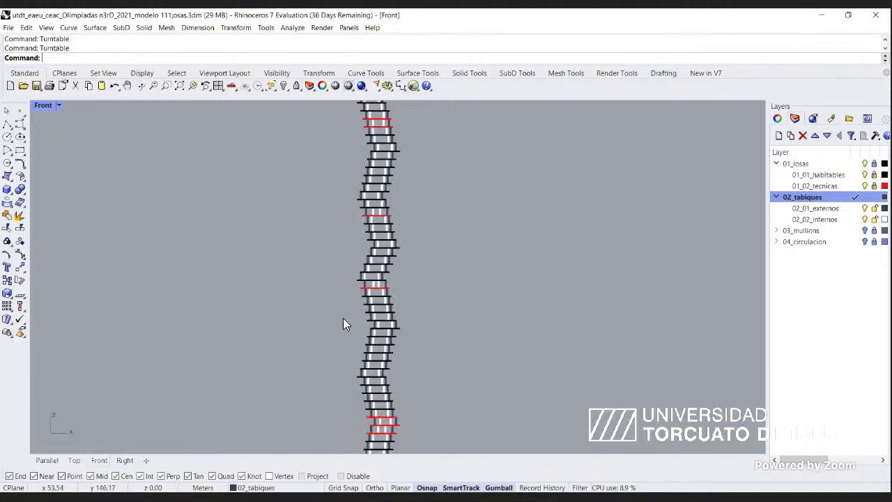
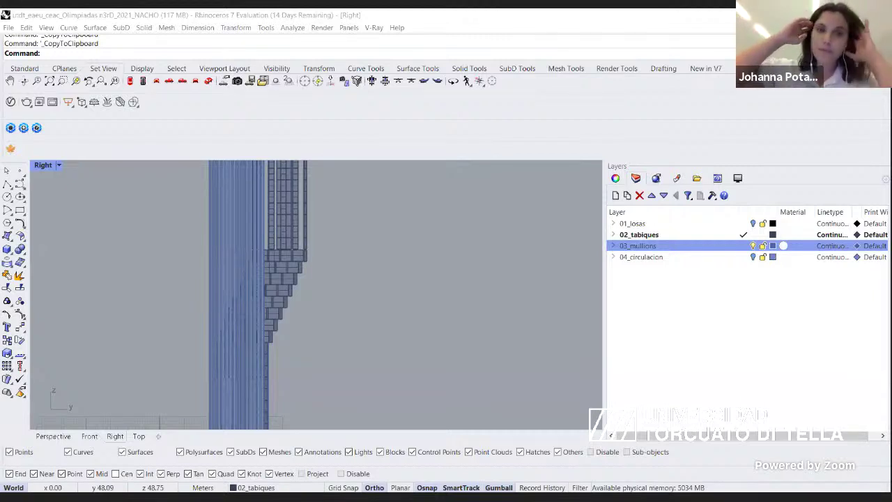
pyautogui.click(7, 236)
pyautogui.scroll(5, 269, 240)
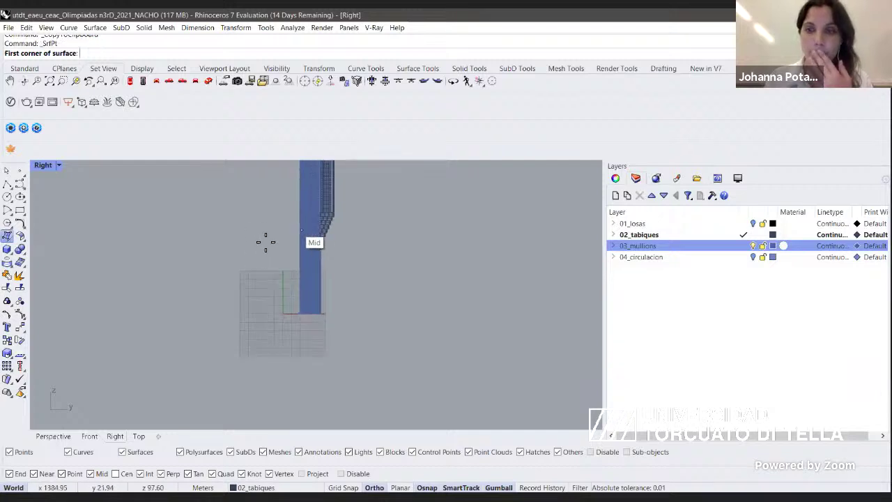
pyautogui.press('Escape')
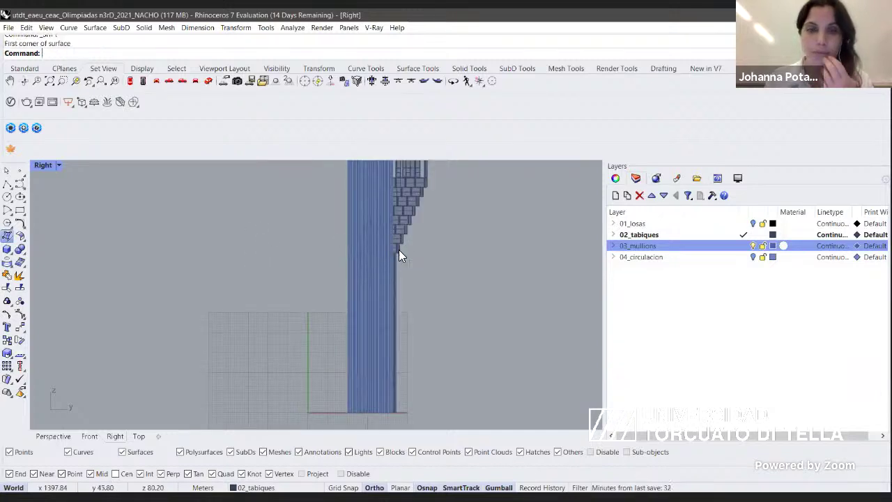
# Align the Right view to its construction plane with the Plan command, looking at the base of the mullions.
pyautogui.write('Plan')
pyautogui.press('Return')
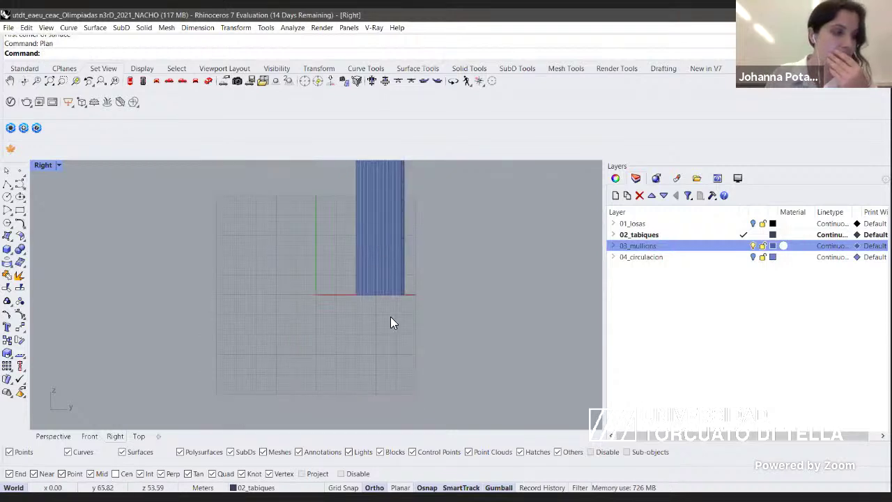
# Draw a horizontal plane with the Plane command from the corner where the tower's lowest stepped projection begins.
pyautogui.scroll(4, 372, 296)
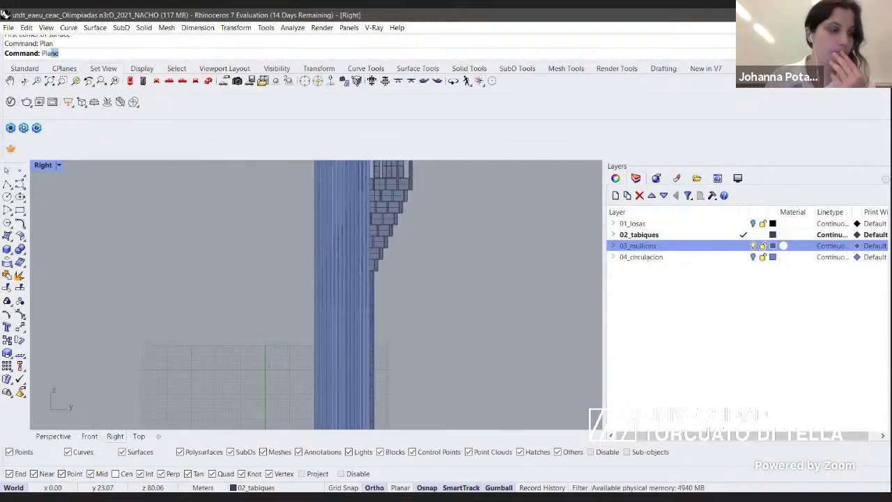
pyautogui.press('Return')
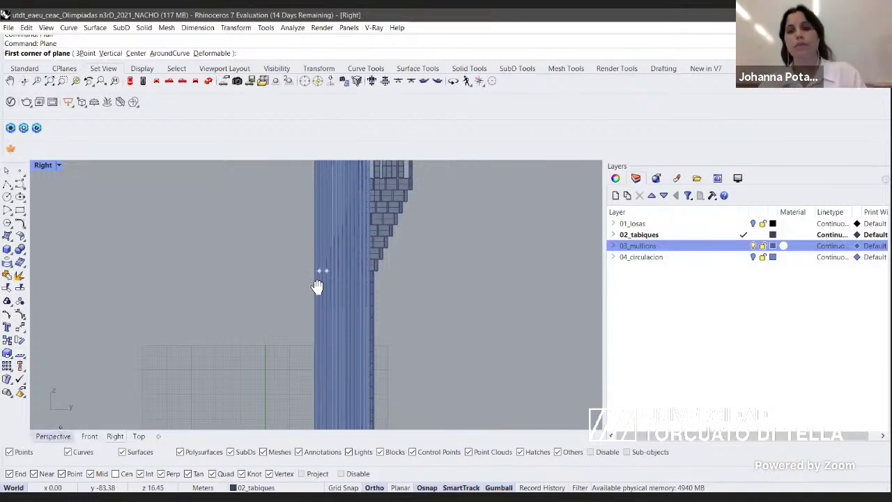
pyautogui.scroll(8, 314, 220)
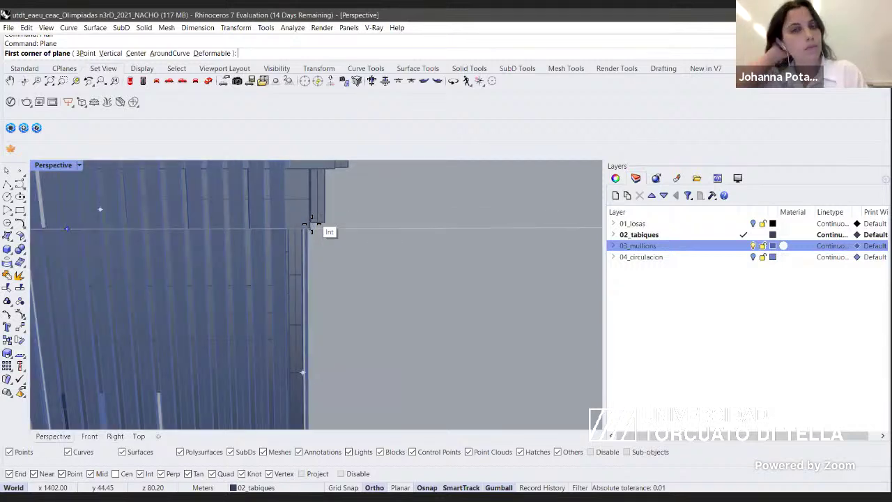
pyautogui.click(310, 229)
pyautogui.scroll(-4, 317, 239)
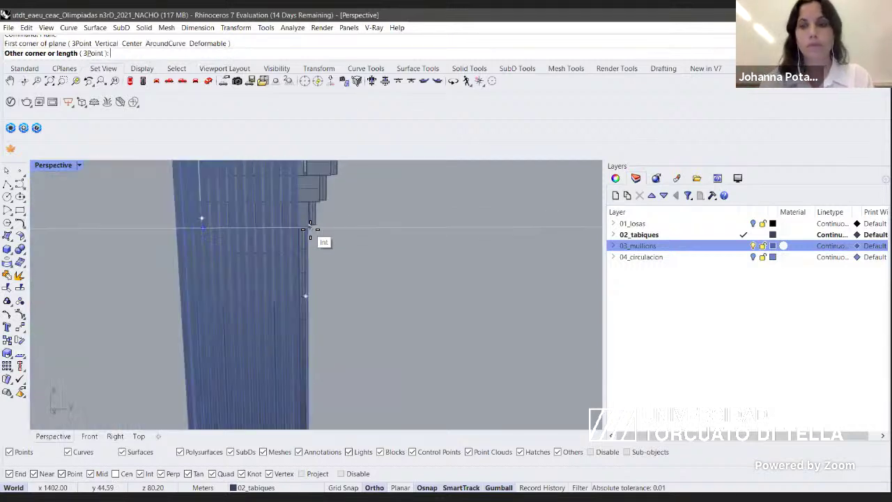
pyautogui.click(147, 202)
# Select the new plane and shift it along Y so it cuts across the full width of the tower.
pyautogui.moveTo(145, 202); pyautogui.dragTo(322, 272, button='right')
pyautogui.click(265, 236)
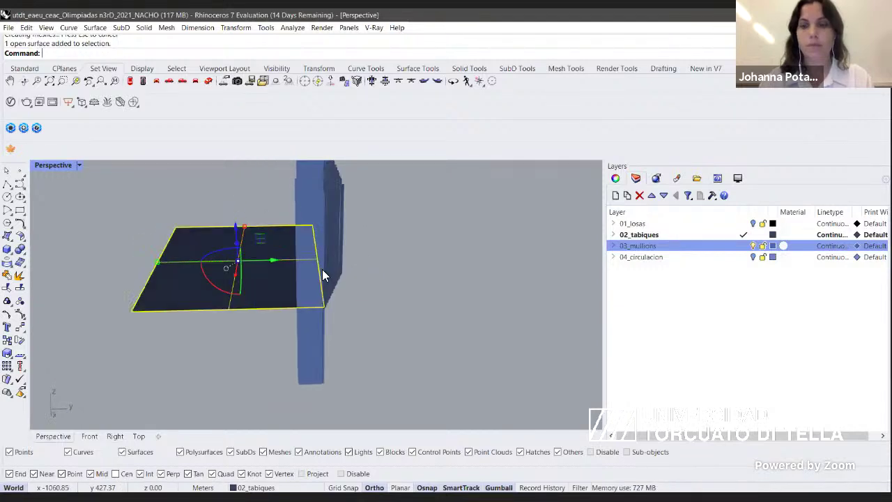
pyautogui.moveTo(273, 265); pyautogui.dragTo(406, 283)
pyautogui.moveTo(379, 222); pyautogui.dragTo(375, 302, button='right')
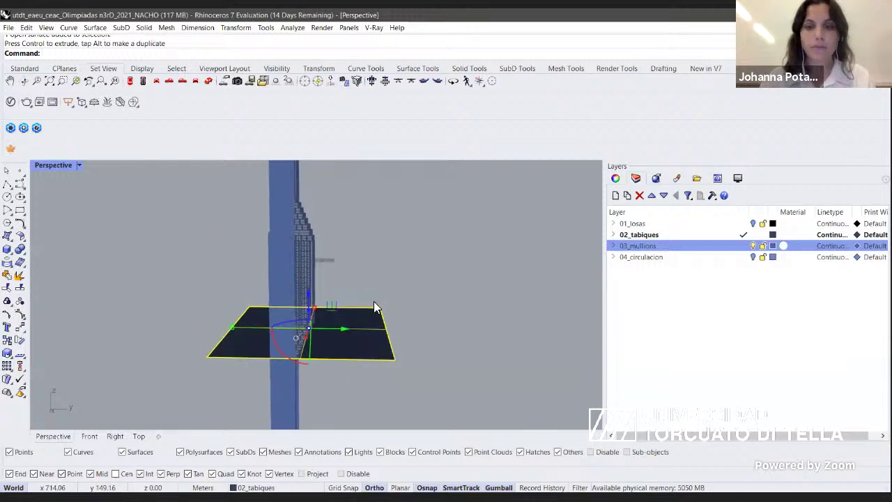
# Move the plane vertically to the upper end of the lowest projection's straight section.
pyautogui.write('Movr')
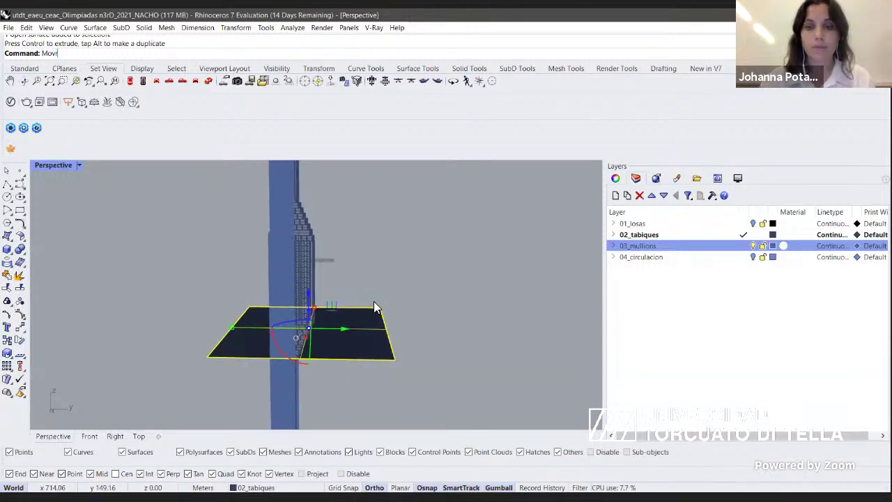
pyautogui.write('r')
pyautogui.press('Return')
pyautogui.write('Mov')
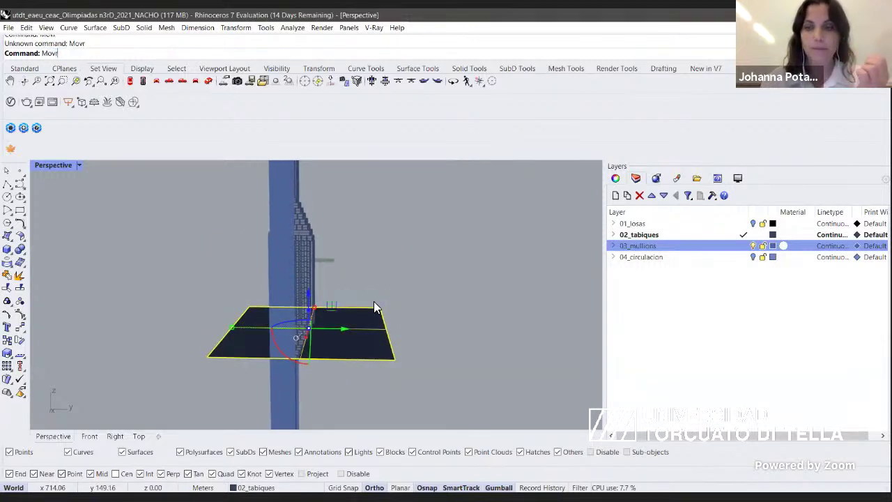
pyautogui.press('Return')
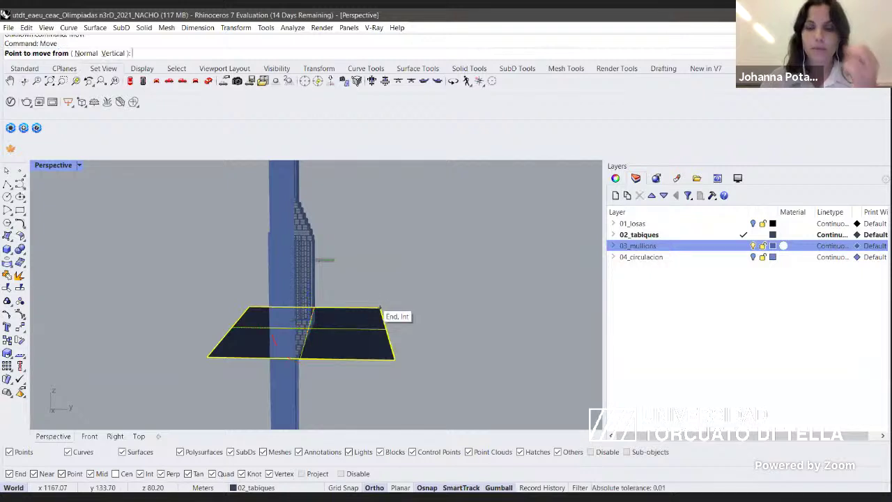
pyautogui.write('v')
pyautogui.press('Return')
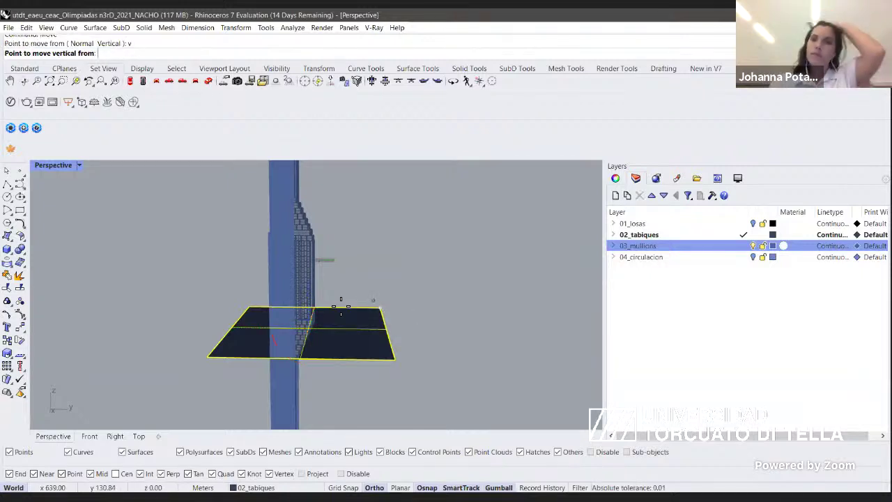
pyautogui.click(381, 307)
pyautogui.moveTo(271, 238); pyautogui.dragTo(286, 236, button='right')
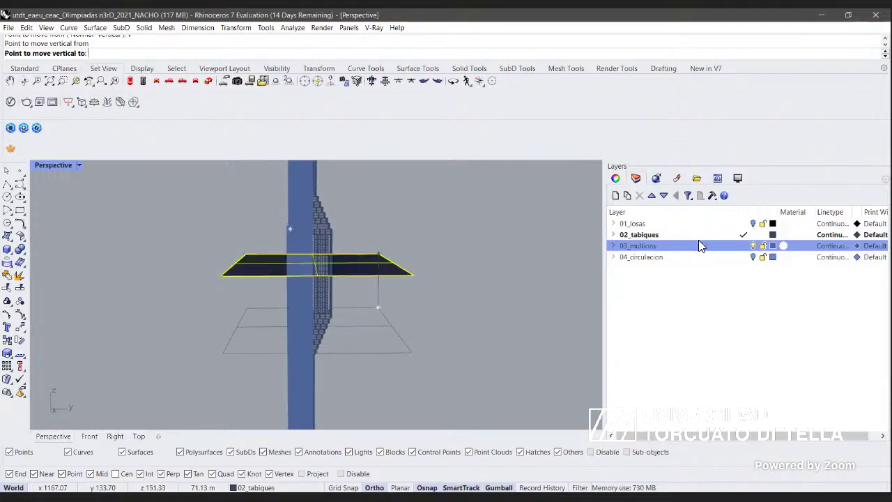
pyautogui.scroll(2, 345, 227)
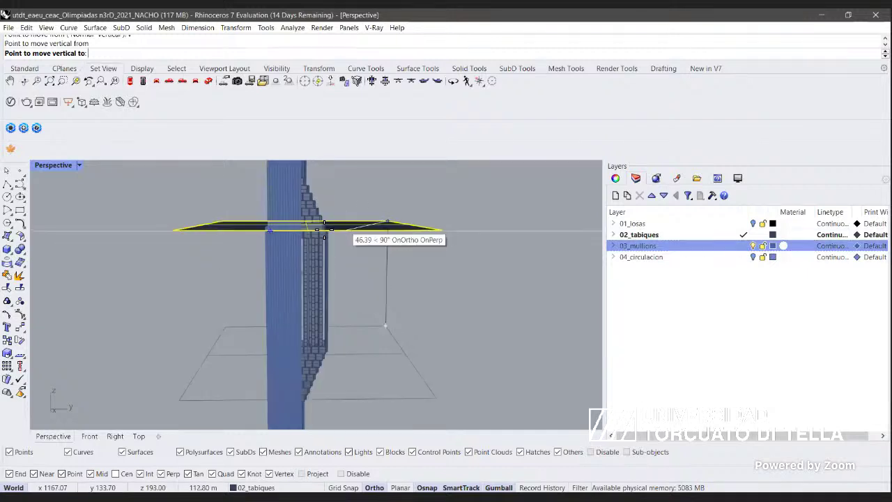
pyautogui.click(325, 229)
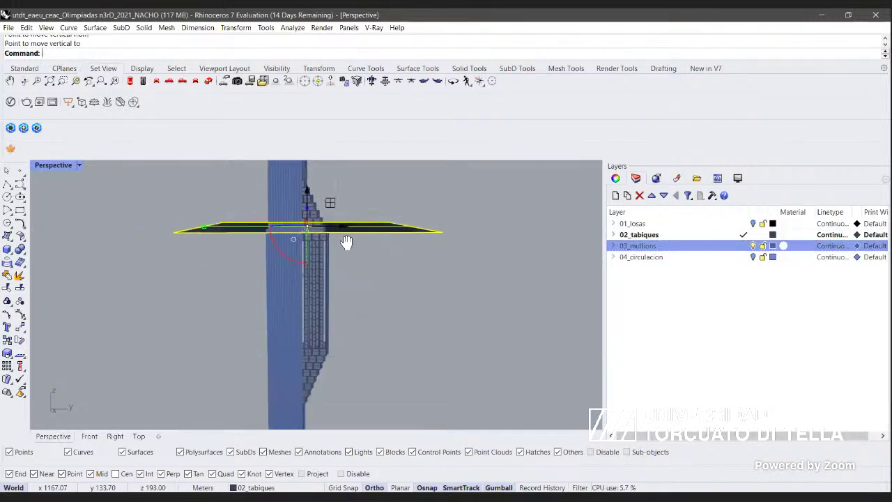
# Copy the plane vertically to the top of the lowest projection's taper and to the next bend above it.
pyautogui.moveTo(344, 243); pyautogui.dragTo(332, 191, button='right')
pyautogui.moveTo(341, 225); pyautogui.dragTo(397, 322, button='right')
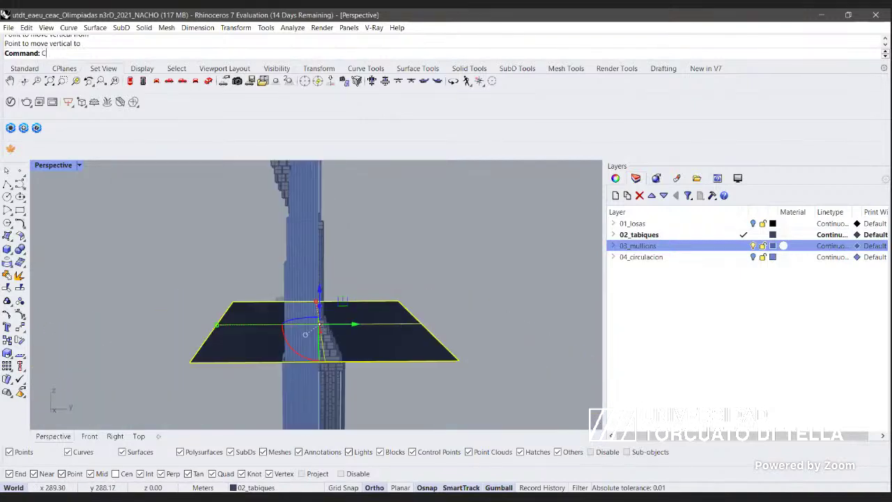
pyautogui.hotkey('ctrl', 'c')
pyautogui.write('CopyToClipboard')
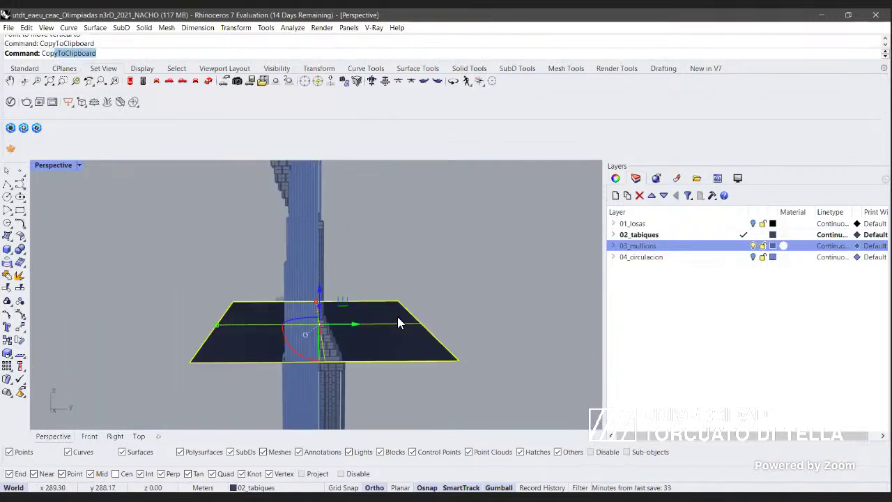
pyautogui.press('Return')
pyautogui.write('v')
pyautogui.press('Return')
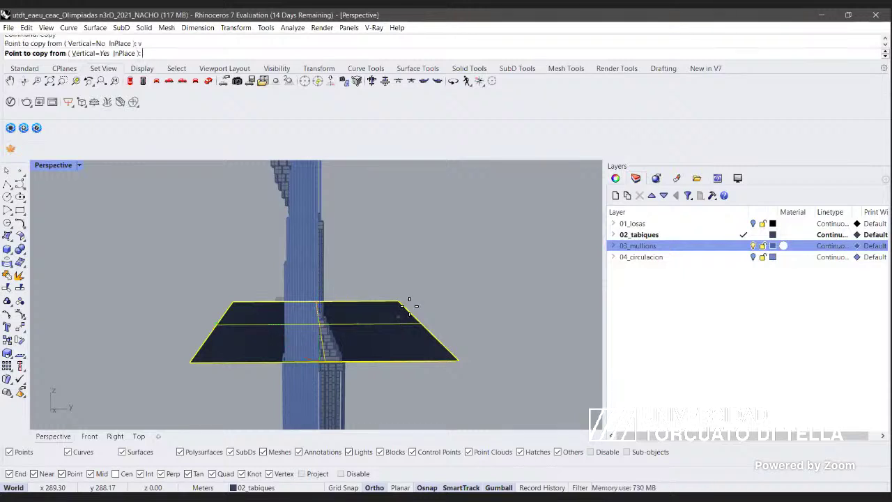
pyautogui.click(403, 303)
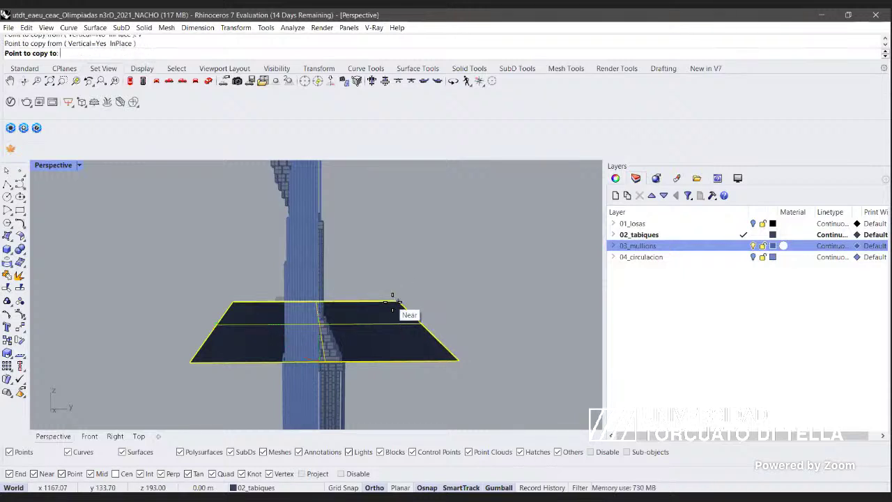
pyautogui.scroll(3, 390, 307)
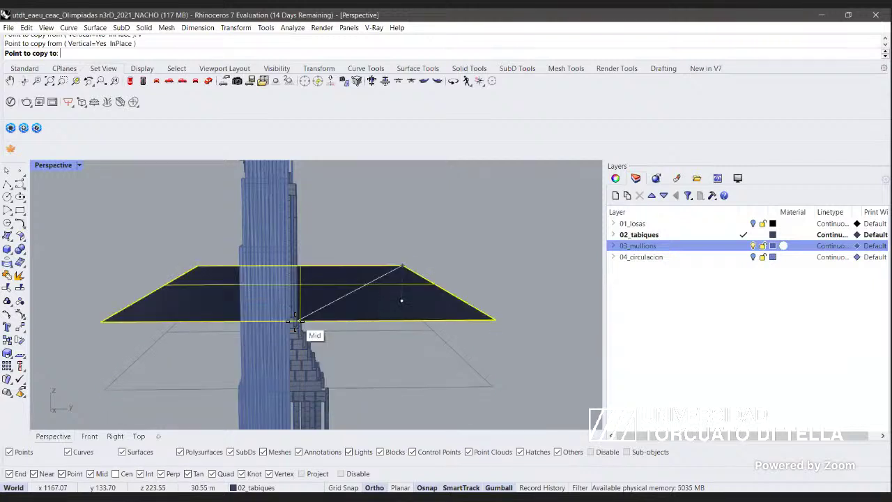
pyautogui.click(305, 252)
pyautogui.keyDown('shift'); pyautogui.moveTo(307, 212); pyautogui.dragTo(306, 275, button='right'); pyautogui.keyUp('shift')
pyautogui.click(308, 267)
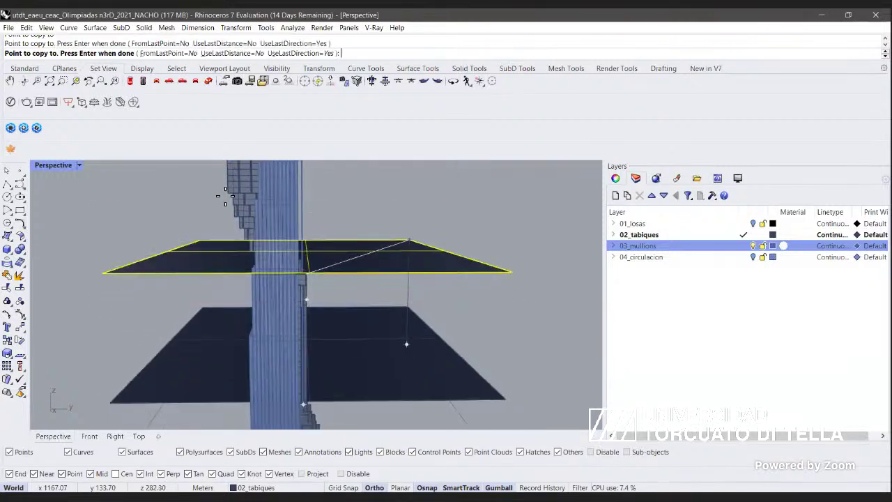
# Continue the vertical copies at the bends higher up the shaft and at the foot of the lowest stepped projection.
pyautogui.keyDown('shift'); pyautogui.moveTo(233, 198); pyautogui.dragTo(231, 256, button='right'); pyautogui.keyUp('shift')
pyautogui.scroll(2, 238, 256)
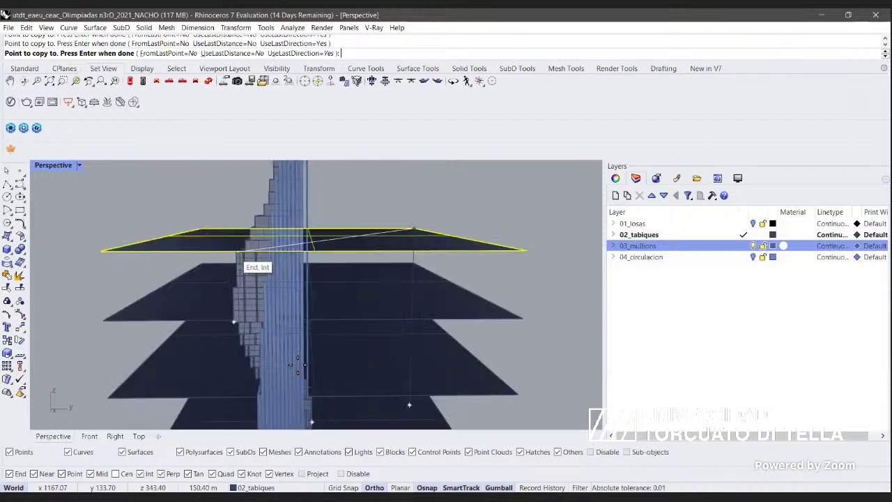
pyautogui.scroll(-3, 297, 363)
pyautogui.scroll(2, 271, 243)
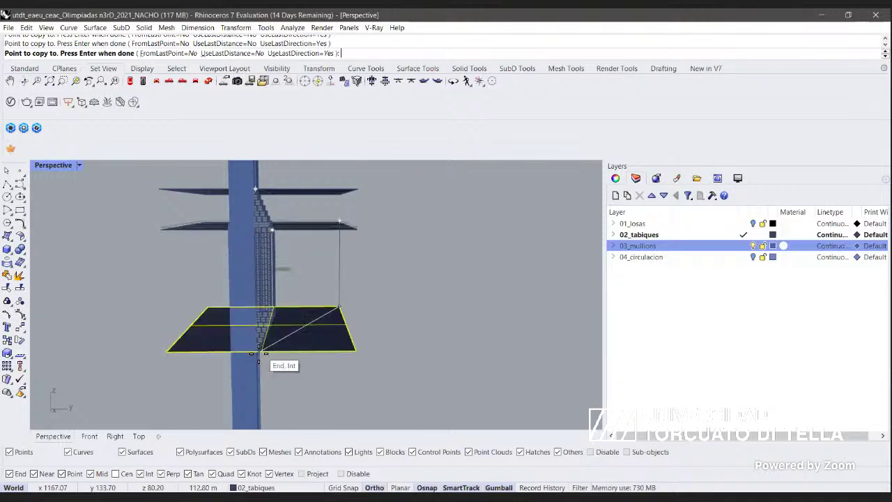
pyautogui.scroll(2, 258, 355)
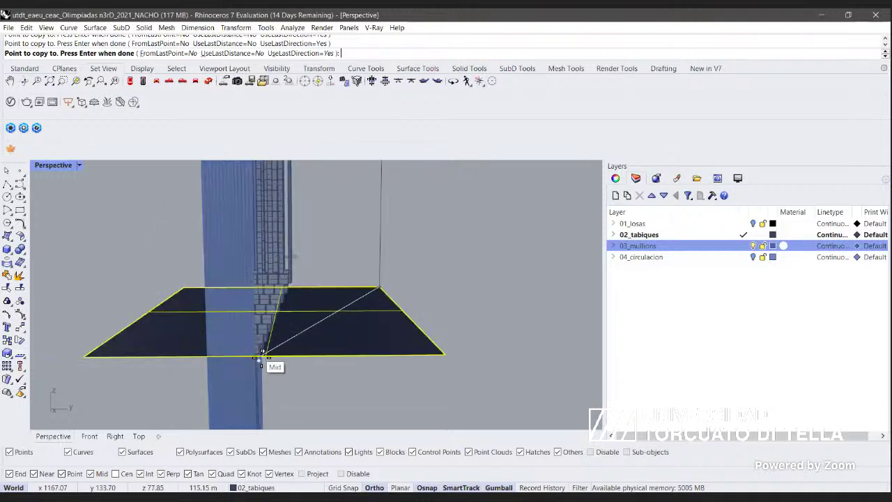
pyautogui.scroll(2, 260, 358)
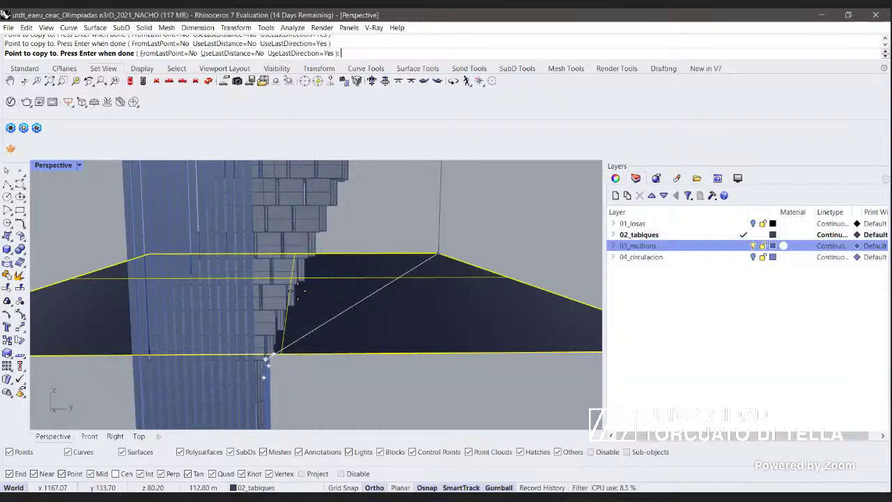
pyautogui.scroll(-5, 298, 288)
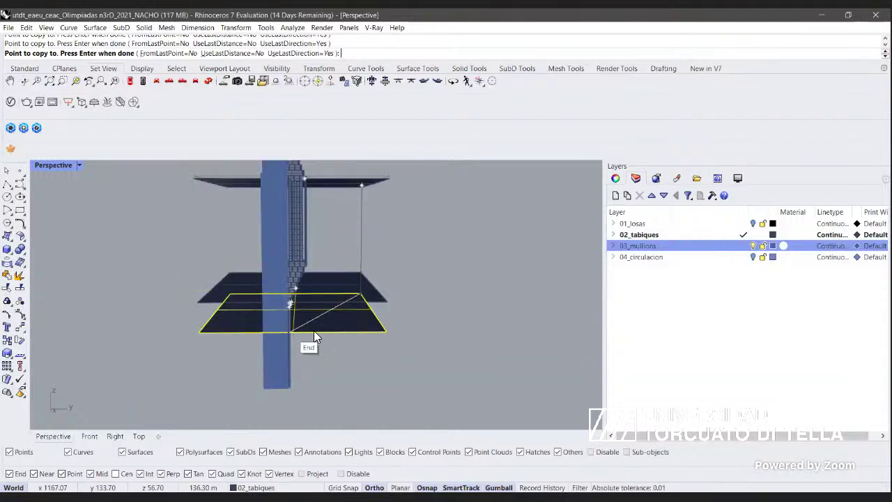
pyautogui.rightClick(313, 331)
pyautogui.moveTo(314, 331); pyautogui.dragTo(305, 309, button='right')
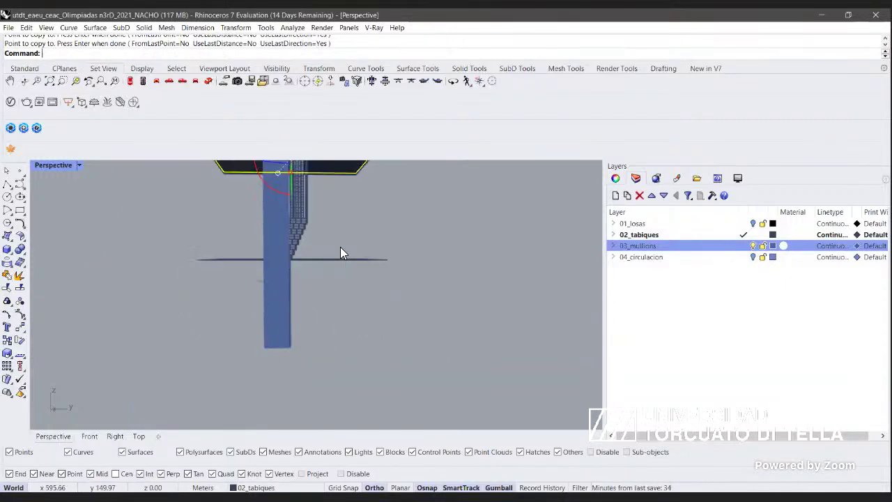
# Duplicate the lowest plane a short distance down, across the tower's straight base shaft.
pyautogui.click(291, 225)
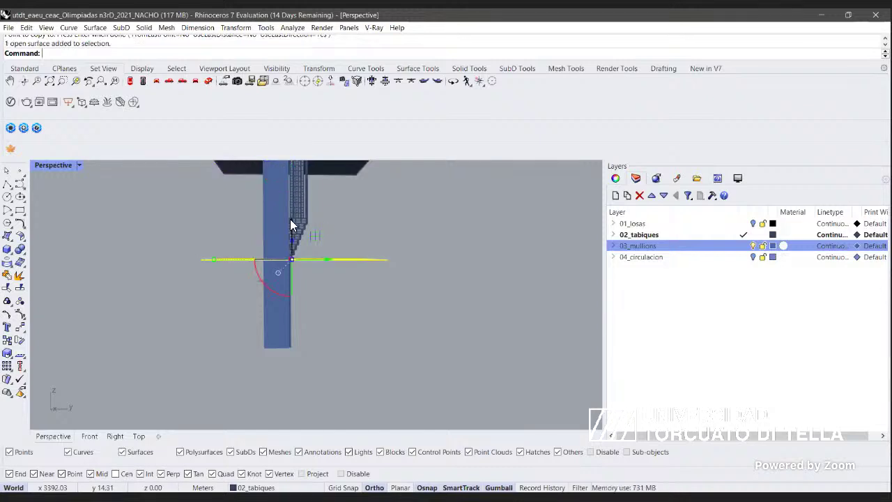
pyautogui.click(290, 219)
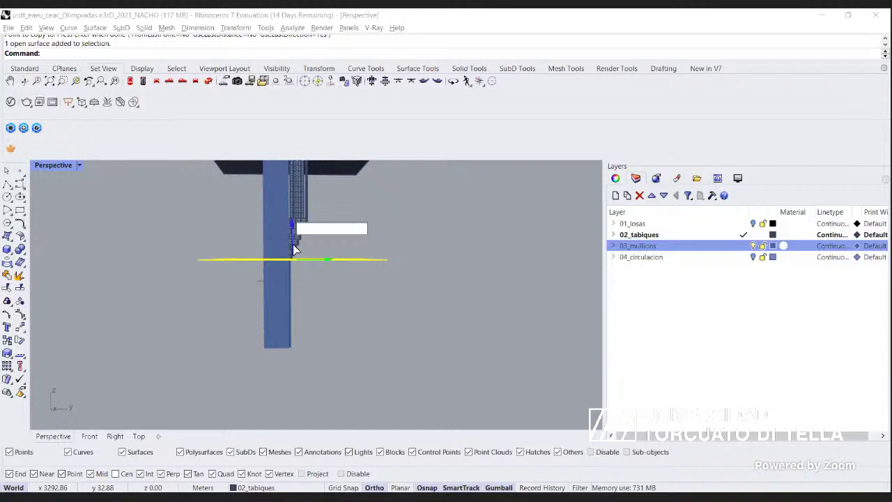
pyautogui.press('Return')
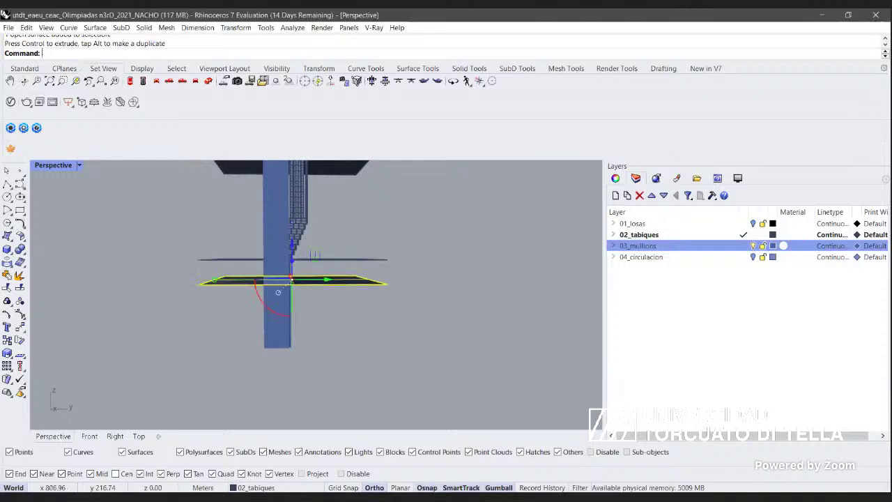
pyautogui.moveTo(385, 311); pyautogui.dragTo(344, 276)
pyautogui.hotkey('ctrl', 'c')
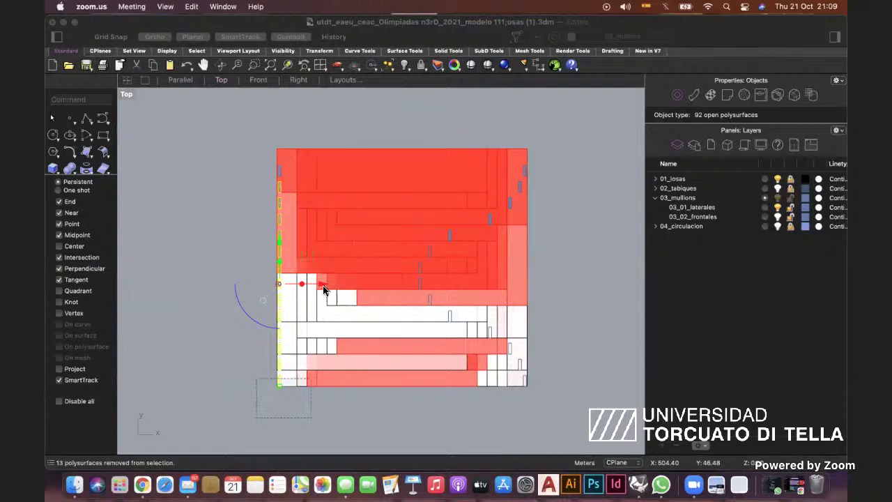
# Remove the lowest mullion of the left side column from the selection and move the remaining ones 0.5 m in X.
pyautogui.keyDown('ctrl'); pyautogui.click(321, 277); pyautogui.keyUp('ctrl')
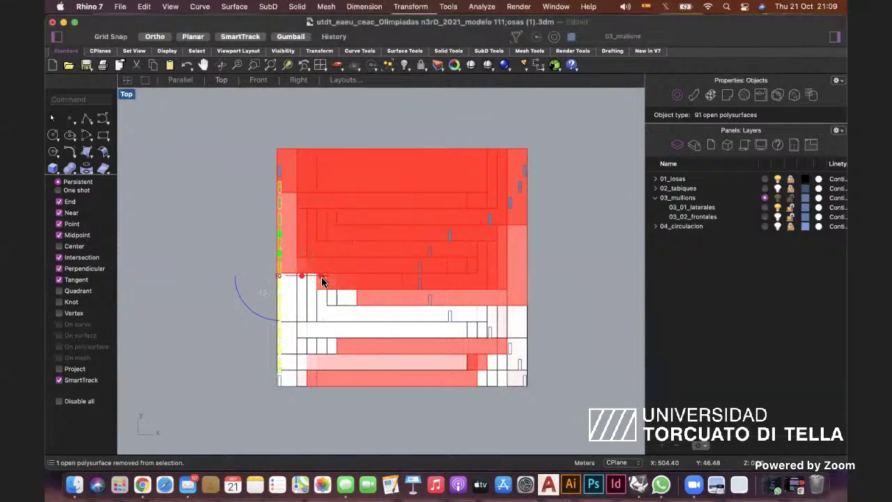
pyautogui.click(321, 277)
pyautogui.write('1')
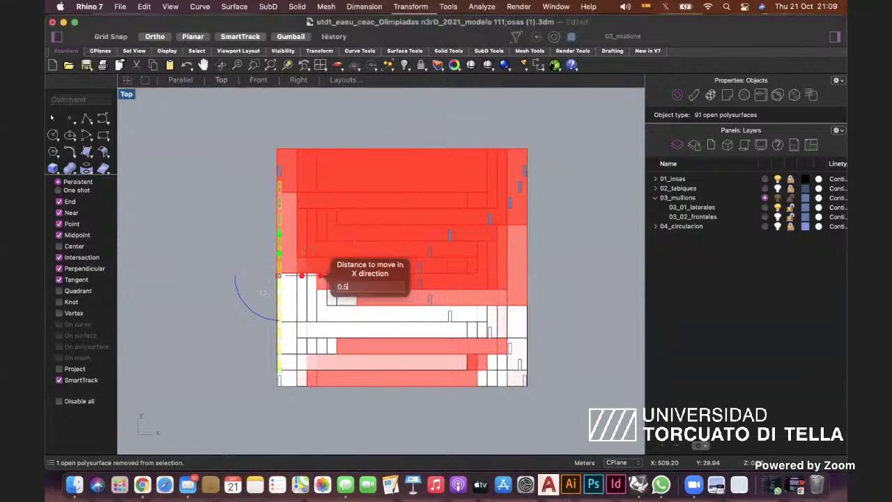
pyautogui.press('Return')
# Deselect the outermost mullions at both ends of the shifted column and move the rest 1 m in X.
pyautogui.keyDown('ctrl'); pyautogui.moveTo(276, 224); pyautogui.dragTo(271, 363); pyautogui.keyUp('ctrl')
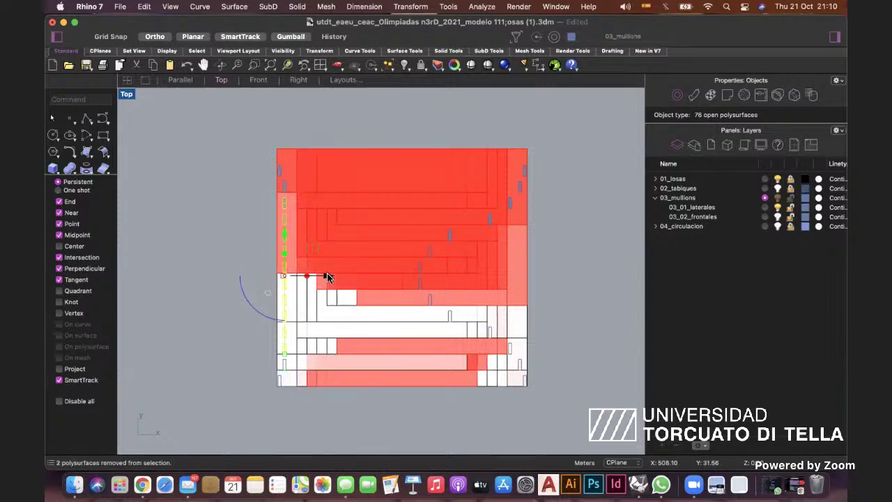
pyautogui.click(328, 277)
pyautogui.press('Return')
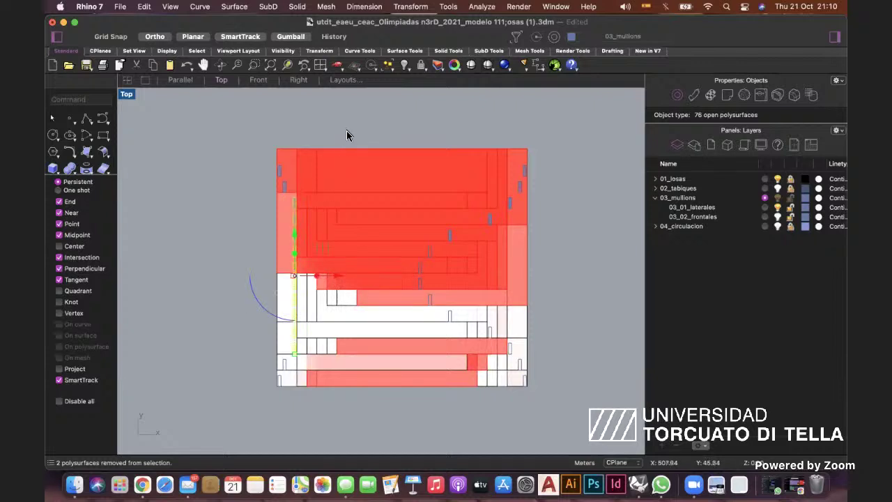
# Deselect the next mullions at each end of the column and move the remaining ones 2 m in X.
pyautogui.keyDown('ctrl'); pyautogui.moveTo(275, 209); pyautogui.dragTo(274, 210); pyautogui.keyUp('ctrl')
pyautogui.keyDown('ctrl'); pyautogui.moveTo(278, 361); pyautogui.dragTo(271, 346); pyautogui.keyUp('ctrl')
pyautogui.click(335, 278)
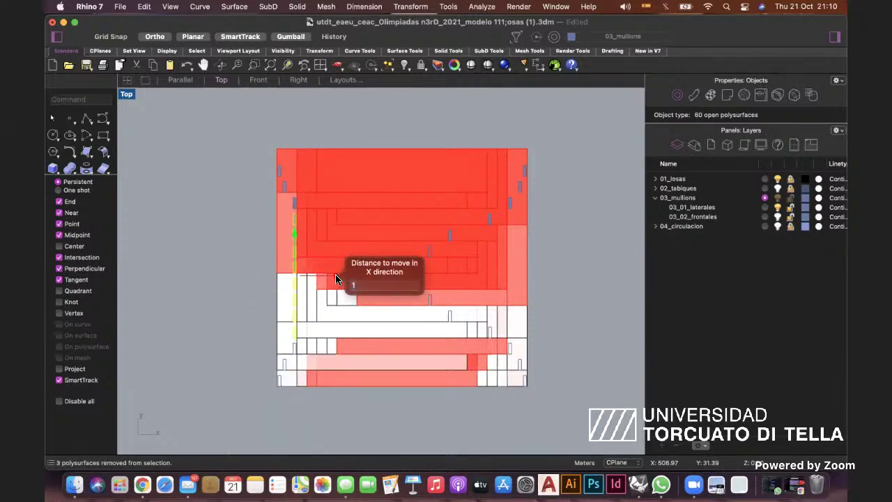
pyautogui.write('2')
pyautogui.press('Return')
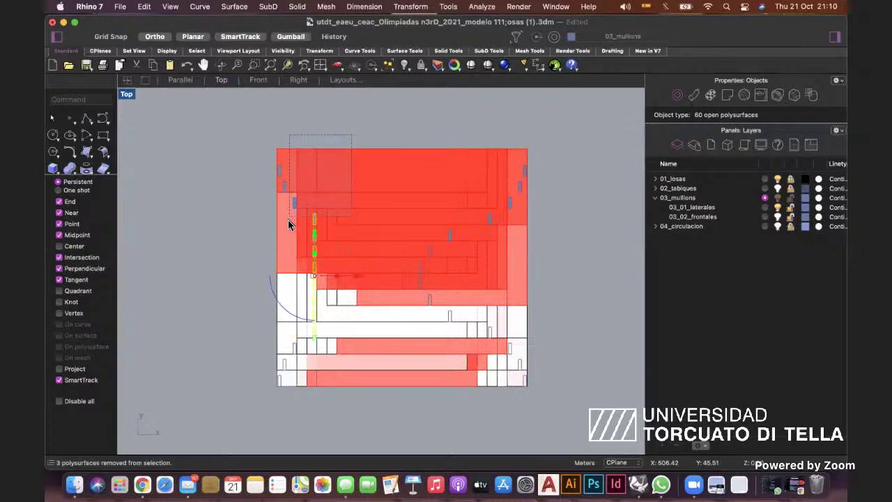
# Deselect the next mullions at both ends of the left side column and move the rest 4 m in X.
pyautogui.keyDown('ctrl'); pyautogui.moveTo(288, 220); pyautogui.dragTo(288, 220); pyautogui.keyUp('ctrl')
pyautogui.keyDown('ctrl'); pyautogui.moveTo(370, 411); pyautogui.dragTo(294, 326); pyautogui.keyUp('ctrl')
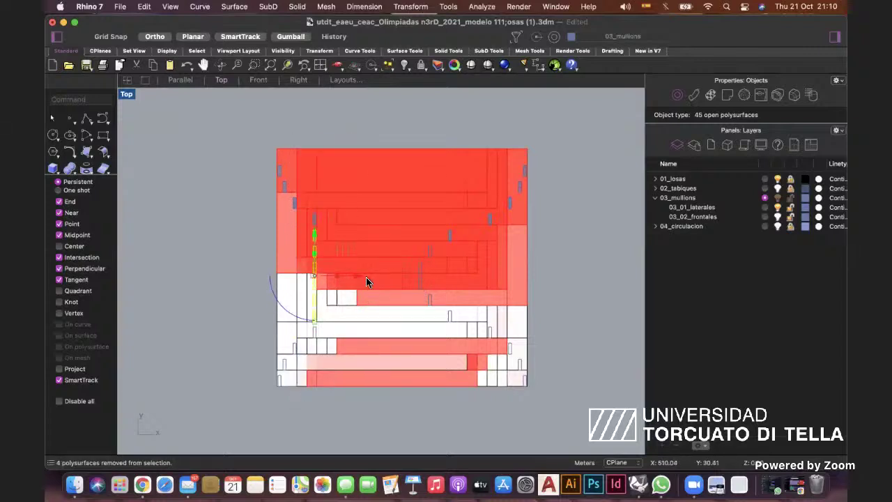
pyautogui.click(356, 276)
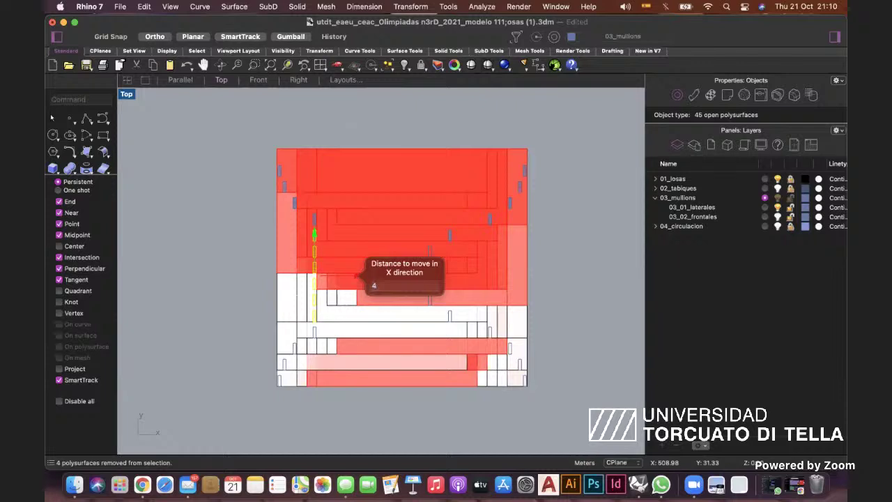
pyautogui.press('Return')
# Deselect the outermost mullions at each end of the shifted column and move the remaining ones 2 m in X.
pyautogui.keyDown('super'); pyautogui.moveTo(400, 100); pyautogui.dragTo(321, 234); pyautogui.keyUp('super')
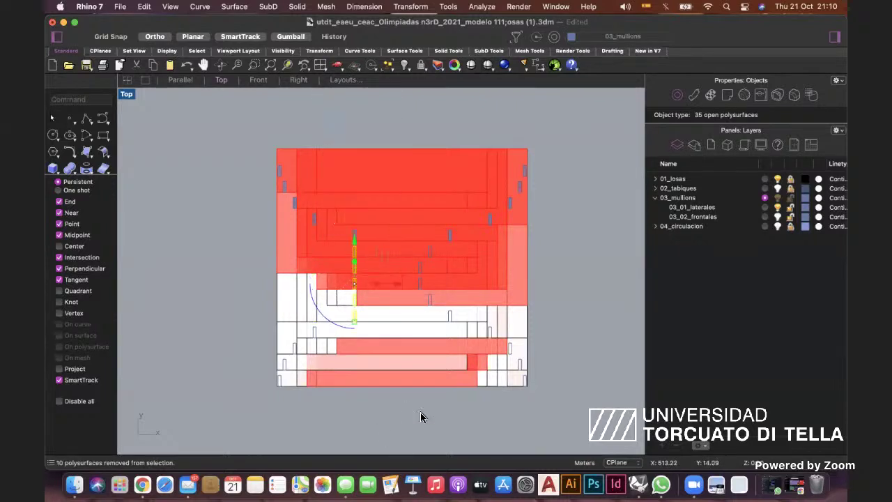
pyautogui.keyDown('super'); pyautogui.moveTo(421, 411); pyautogui.dragTo(340, 313); pyautogui.keyUp('super')
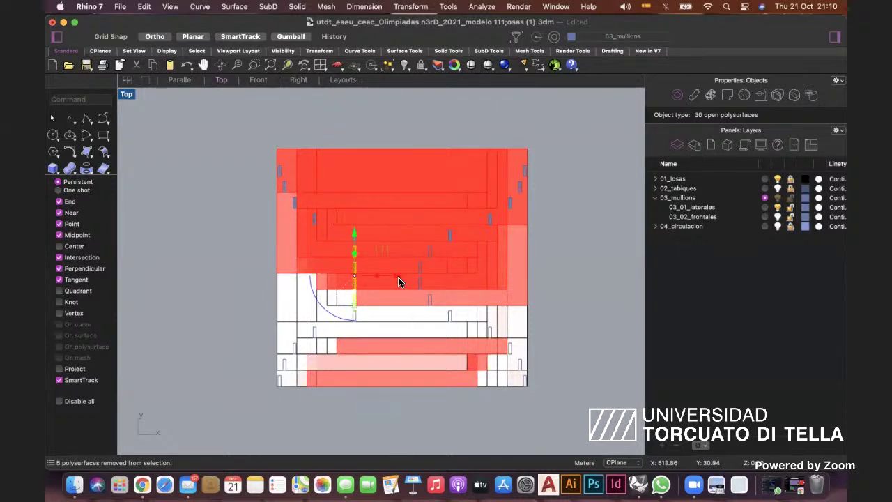
pyautogui.click(398, 281)
pyautogui.write('2')
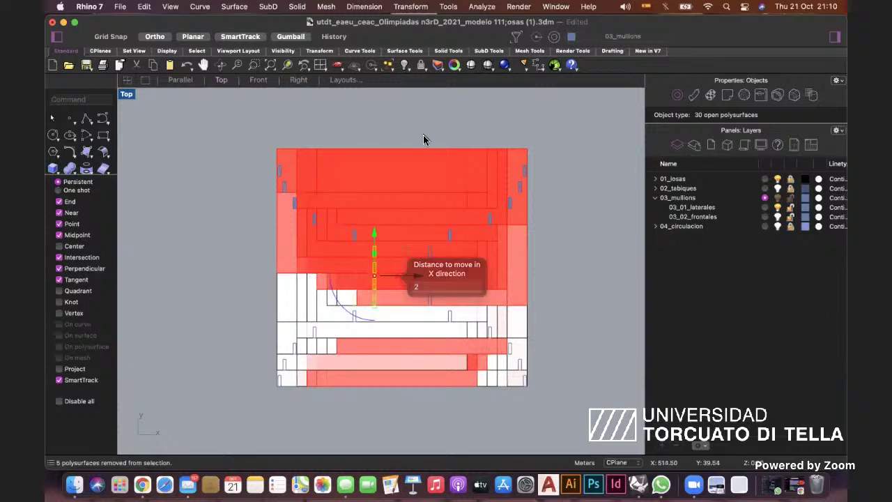
pyautogui.press('Return')
# Deselect the end mullions again and move only the middle ones of the column 1 m in X.
pyautogui.keyDown('super'); pyautogui.moveTo(442, 105); pyautogui.dragTo(326, 248); pyautogui.keyUp('super')
pyautogui.keyDown('super'); pyautogui.moveTo(408, 421); pyautogui.dragTo(354, 305); pyautogui.keyUp('super')
pyautogui.click(417, 280)
pyautogui.write('1')
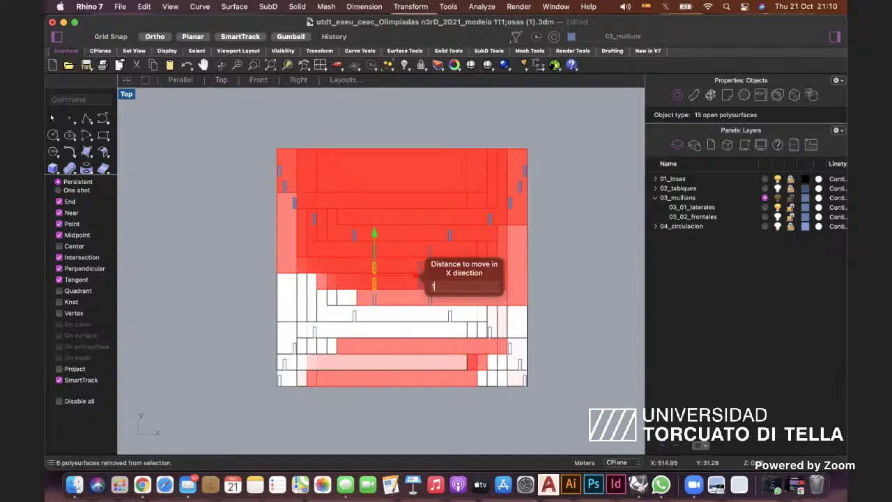
pyautogui.press('Return')
# Examine the stepped side mullions around the tower's slabs from several sides in the parallel view.
pyautogui.click(183, 80)
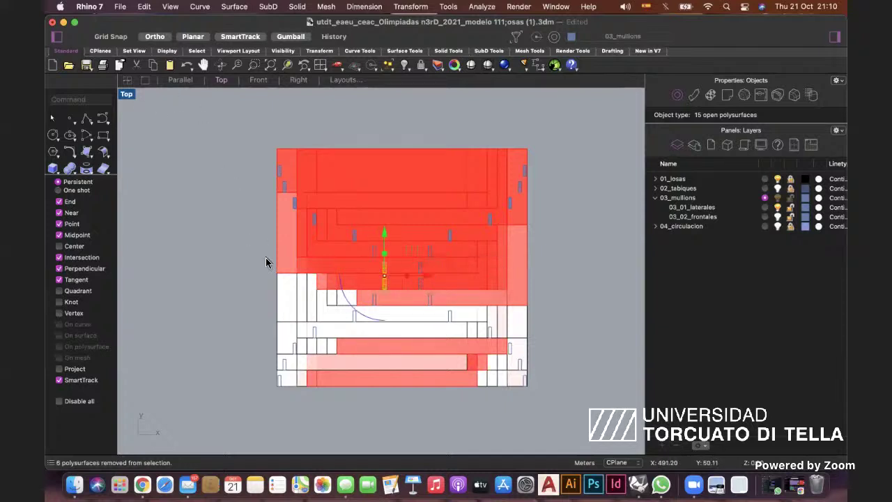
pyautogui.scroll(6, 457, 401)
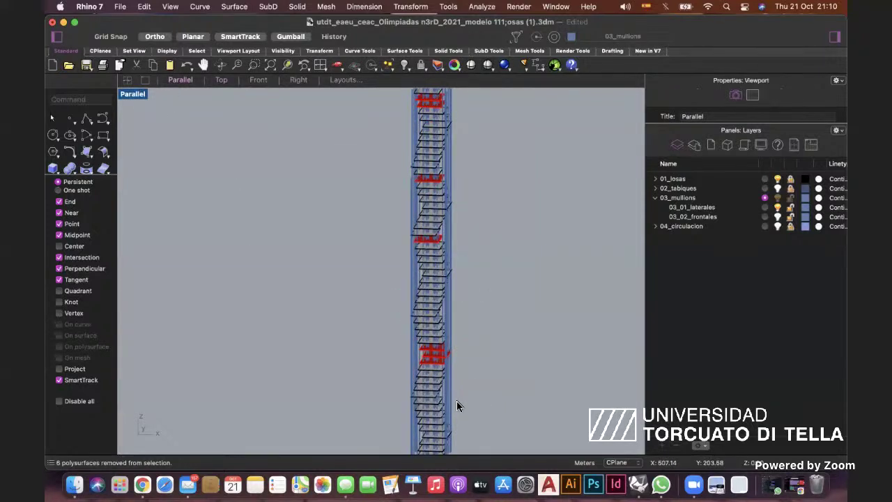
pyautogui.moveTo(414, 407); pyautogui.dragTo(492, 319, button='right')
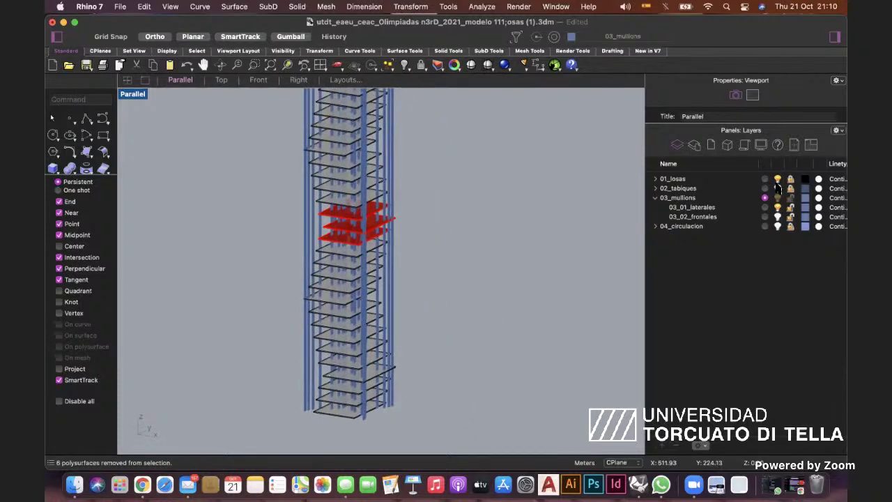
pyautogui.scroll(6, 381, 339)
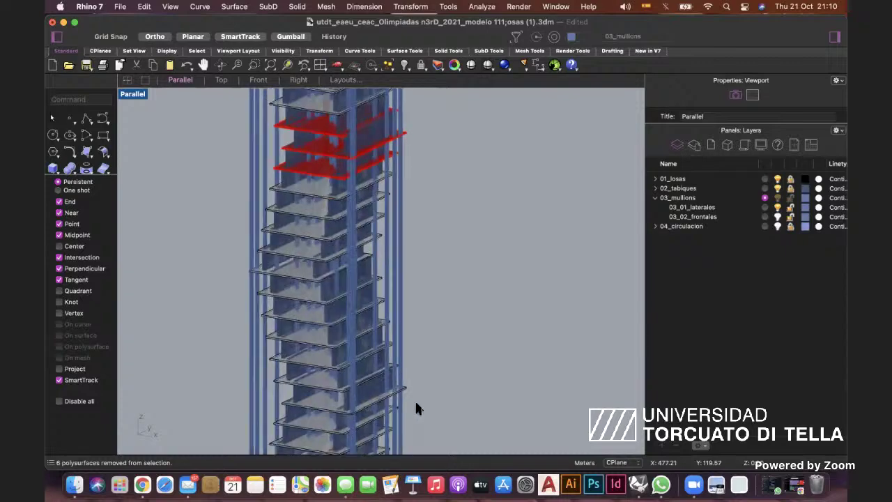
pyautogui.moveTo(324, 399); pyautogui.dragTo(183, 388, button='right')
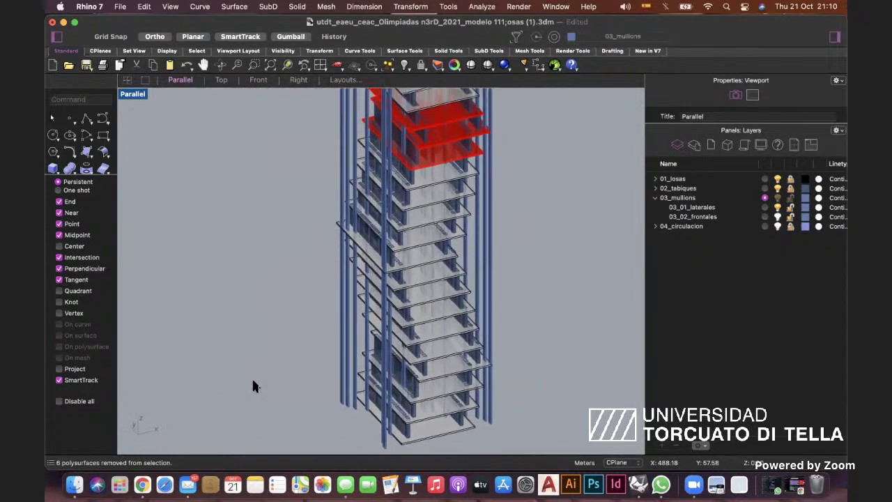
pyautogui.scroll(-6, 252, 383)
pyautogui.keyDown('shift'); pyautogui.moveTo(253, 383); pyautogui.dragTo(253, 398, button='right'); pyautogui.keyUp('shift')
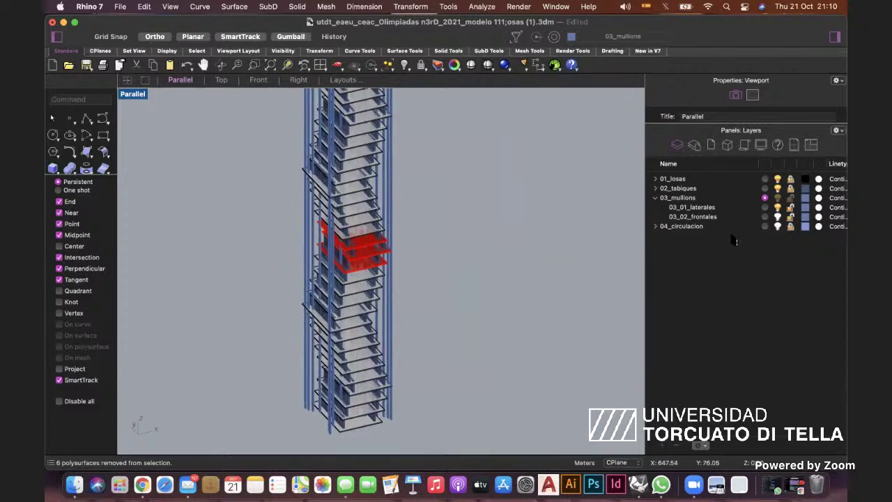
# Show the 03_02_frontales layer, hide 03_01_laterales and bring up the tower in plan.
pyautogui.click(778, 216)
pyautogui.click(778, 208)
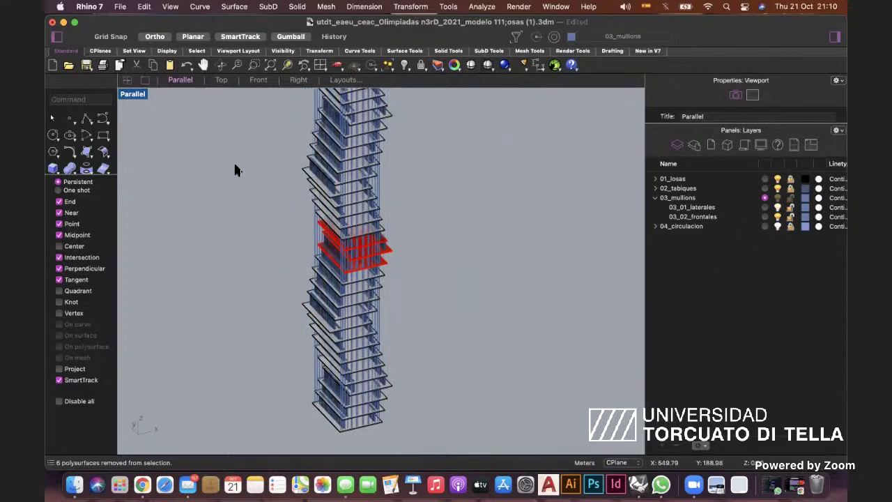
pyautogui.click(221, 80)
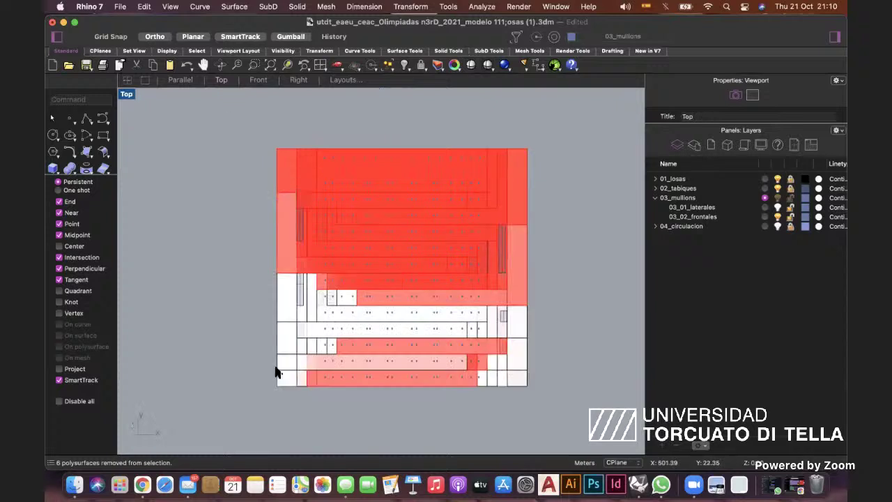
pyautogui.moveTo(475, 387); pyautogui.dragTo(407, 383, button='right')
pyautogui.scroll(2, 408, 382)
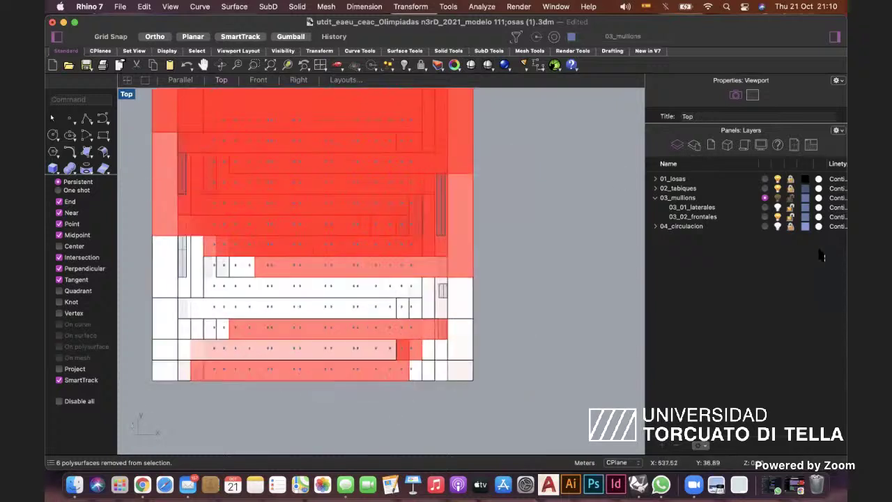
pyautogui.moveTo(252, 356); pyautogui.dragTo(259, 387, button='right')
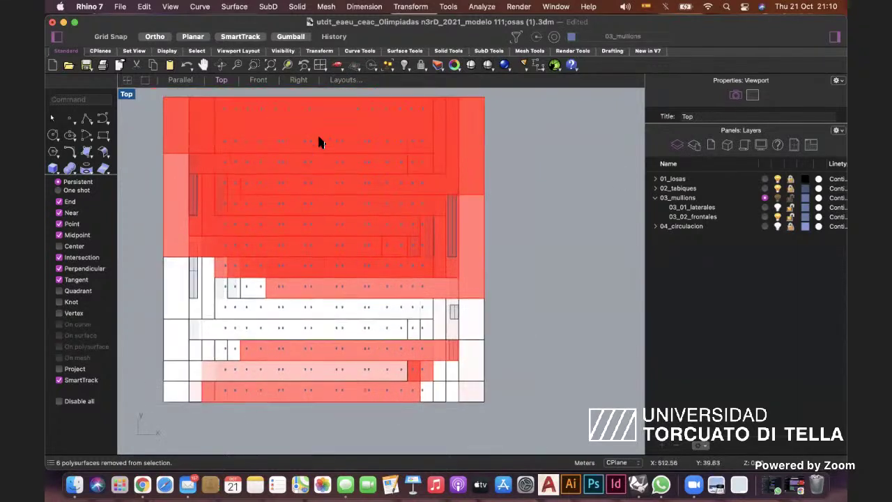
pyautogui.moveTo(296, 96); pyautogui.dragTo(338, 424)
pyautogui.click(321, 411)
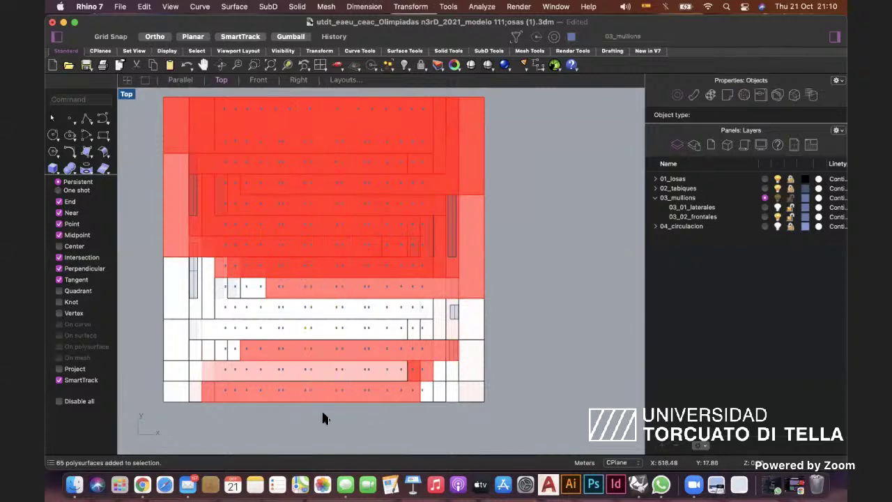
pyautogui.click(141, 484)
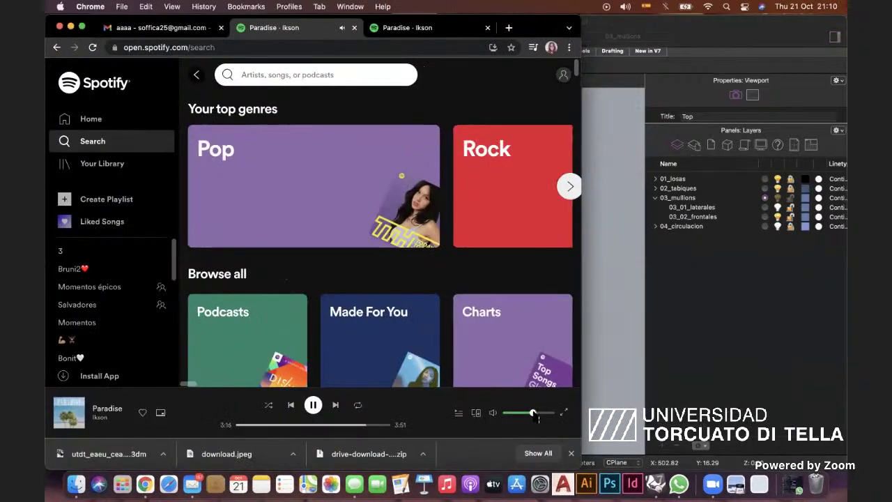
pyautogui.click(735, 335)
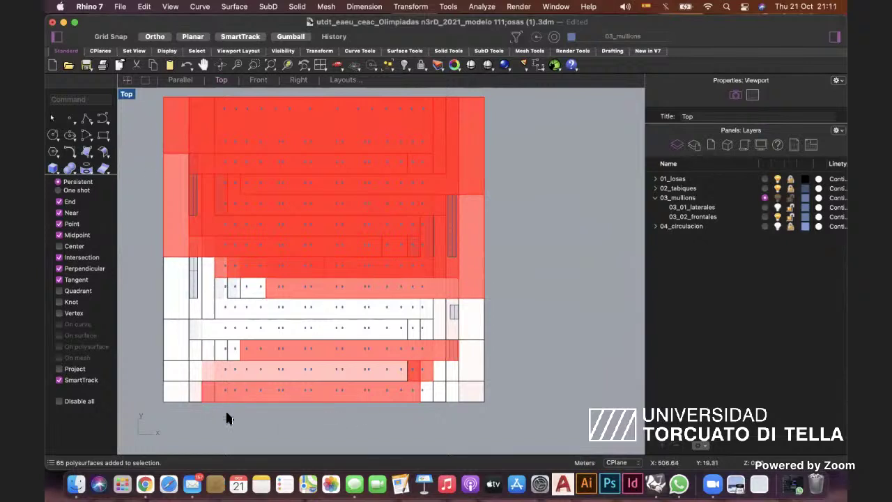
# Select the two central pairs of frontal mullion columns in plan and move them 1 m in Y.
pyautogui.moveTo(357, 361); pyautogui.dragTo(353, 102)
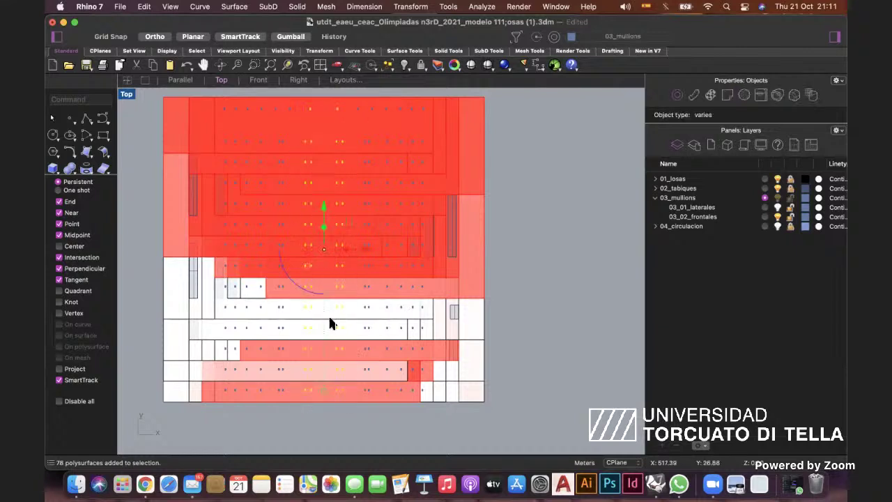
pyautogui.scroll(-3, 335, 292)
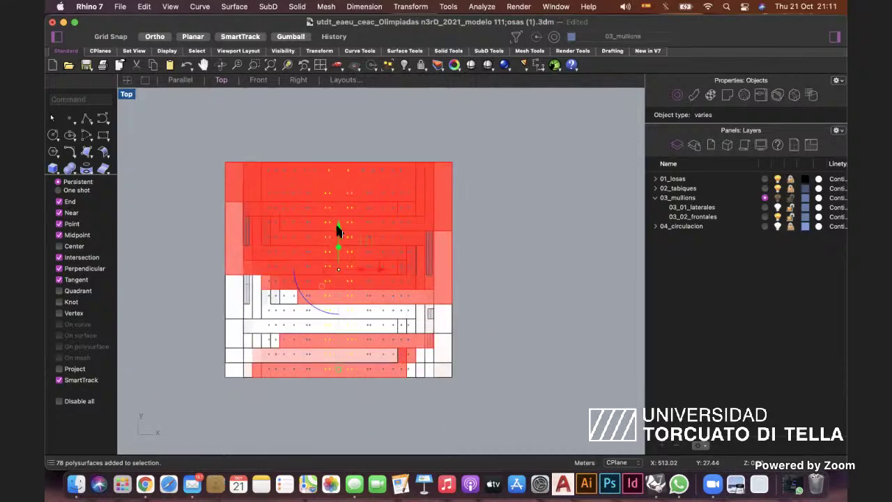
pyautogui.click(337, 225)
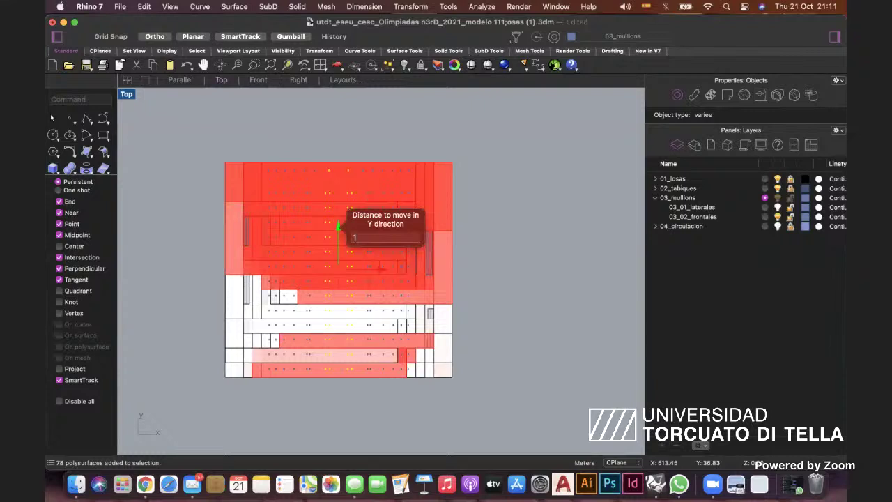
pyautogui.press('Return')
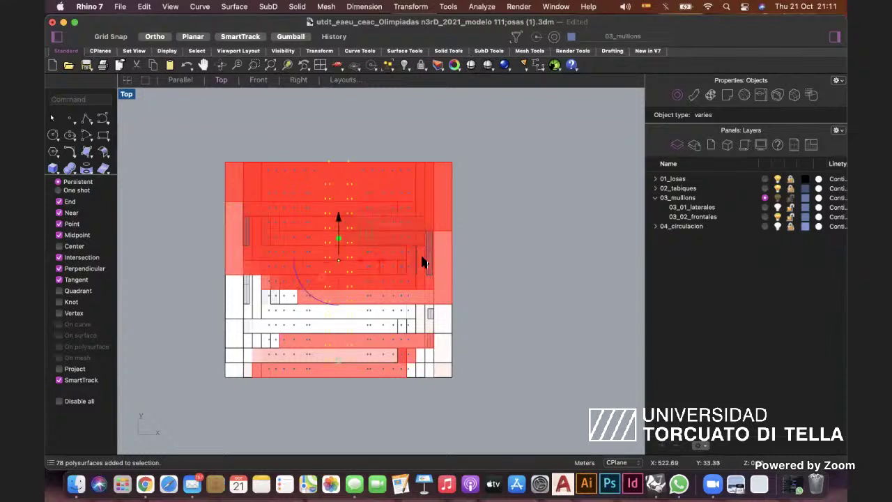
# Check the moved central mullions in 3D, and in plan move the outermost frontal mullion columns on both sides -1 m in Y.
pyautogui.click(179, 80)
pyautogui.moveTo(436, 392); pyautogui.dragTo(330, 418, button='right')
pyautogui.scroll(5, 330, 416)
pyautogui.scroll(1, 330, 417)
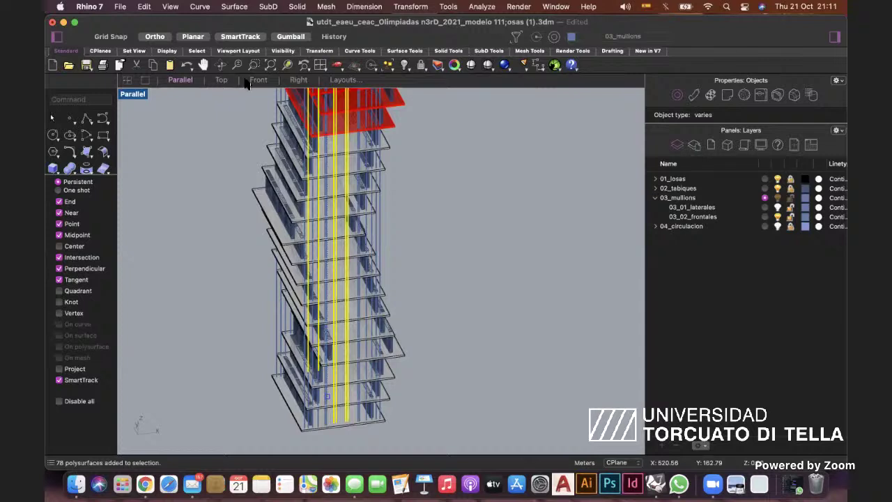
pyautogui.click(221, 80)
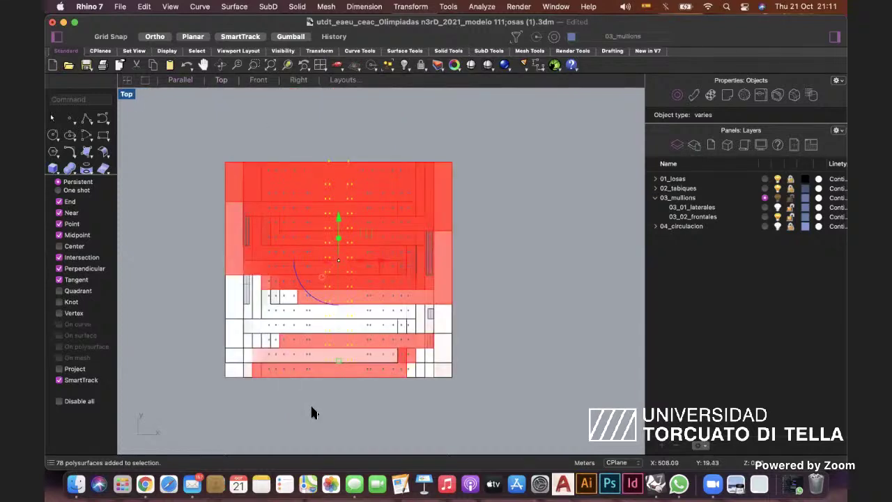
pyautogui.moveTo(241, 135); pyautogui.dragTo(270, 397)
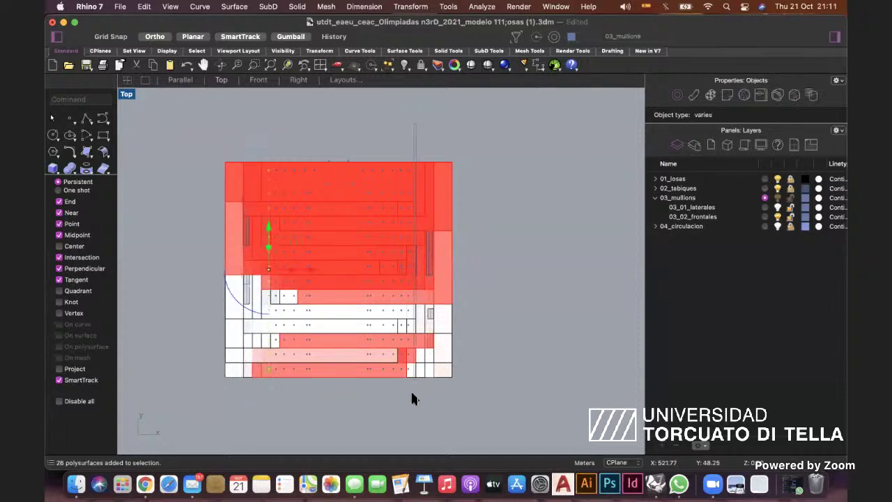
pyautogui.moveTo(459, 251); pyautogui.dragTo(401, 136)
pyautogui.keyDown('shift'); pyautogui.moveTo(422, 391); pyautogui.dragTo(418, 389); pyautogui.keyUp('shift')
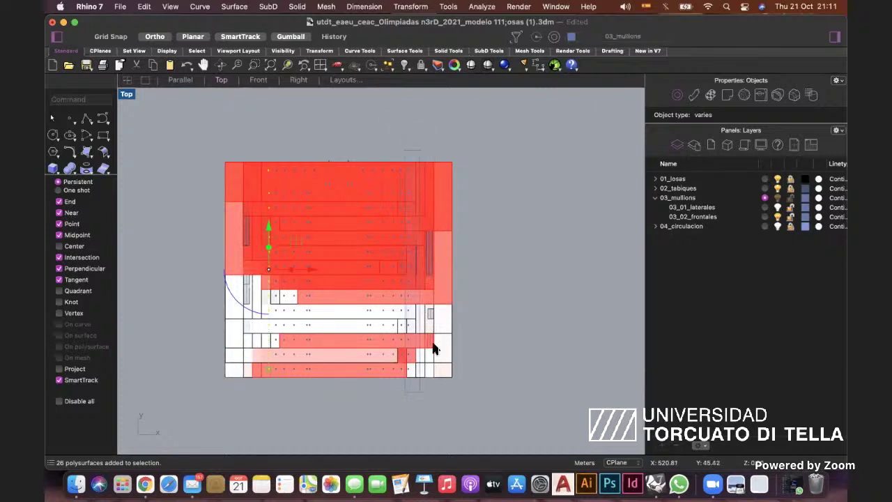
pyautogui.click(339, 226)
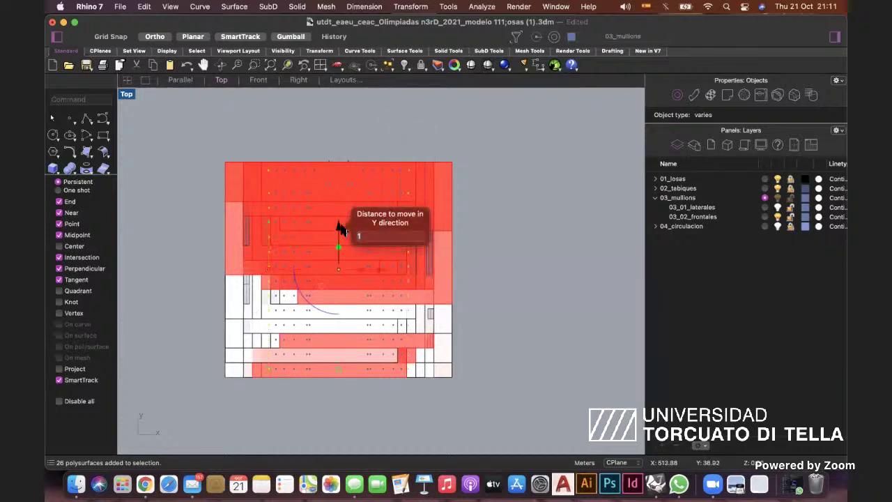
pyautogui.press('BackSpace')
pyautogui.press('Return')
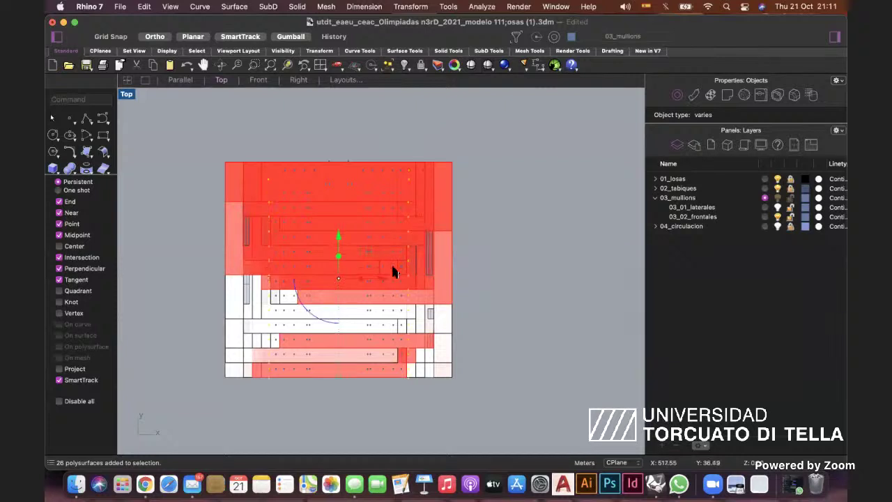
# Select the second frontal mullion column in from each side and move both -0.5 m in Y.
pyautogui.scroll(2, 276, 133)
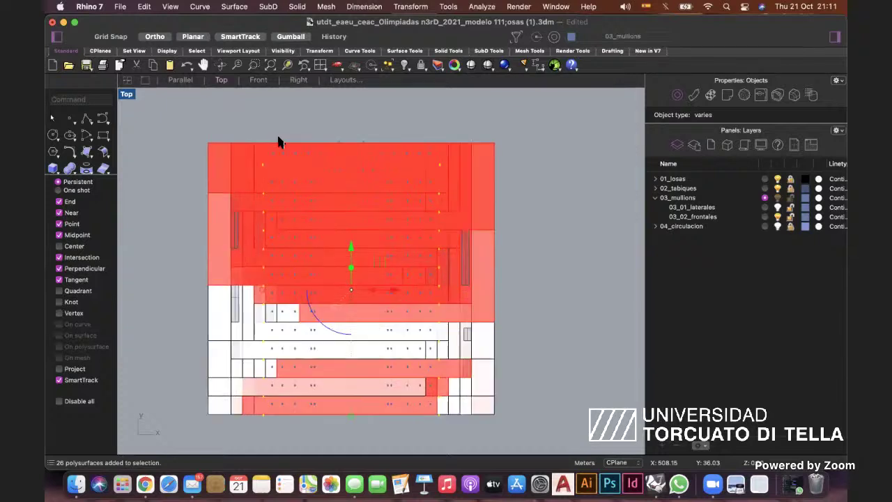
pyautogui.moveTo(260, 114); pyautogui.dragTo(270, 418)
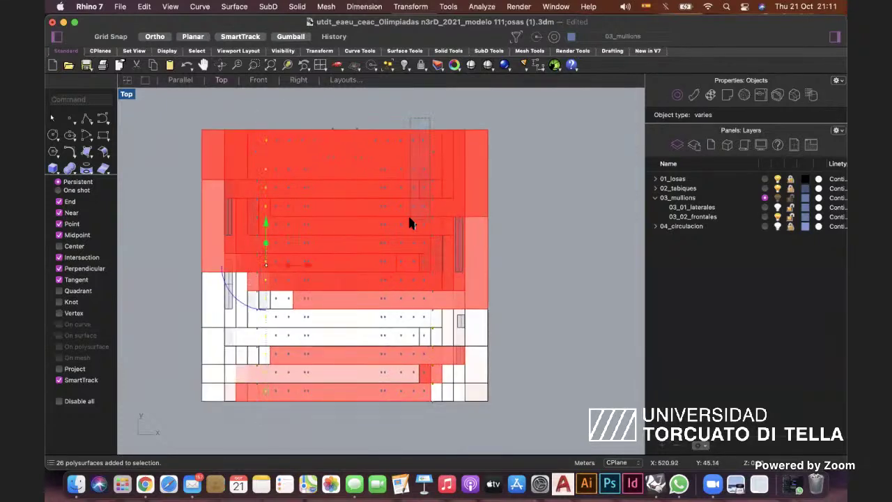
pyautogui.moveTo(417, 112); pyautogui.dragTo(424, 407)
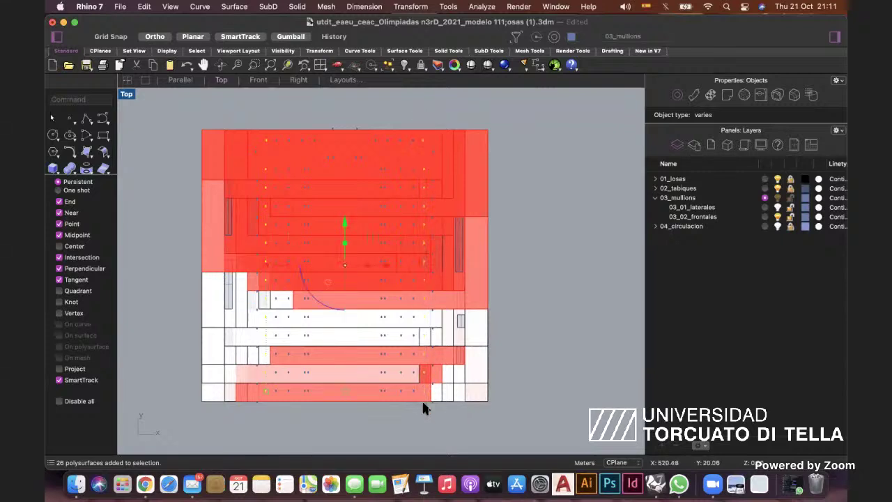
pyautogui.click(344, 223)
pyautogui.write('-1')
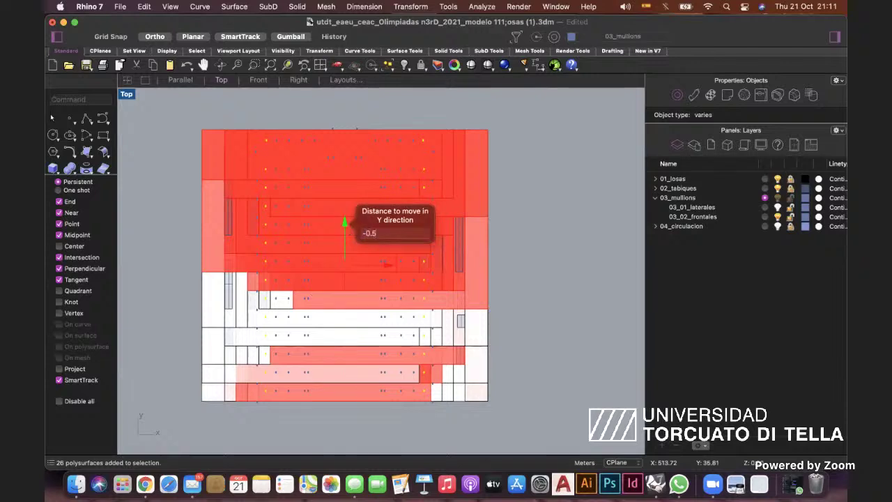
pyautogui.press('Return')
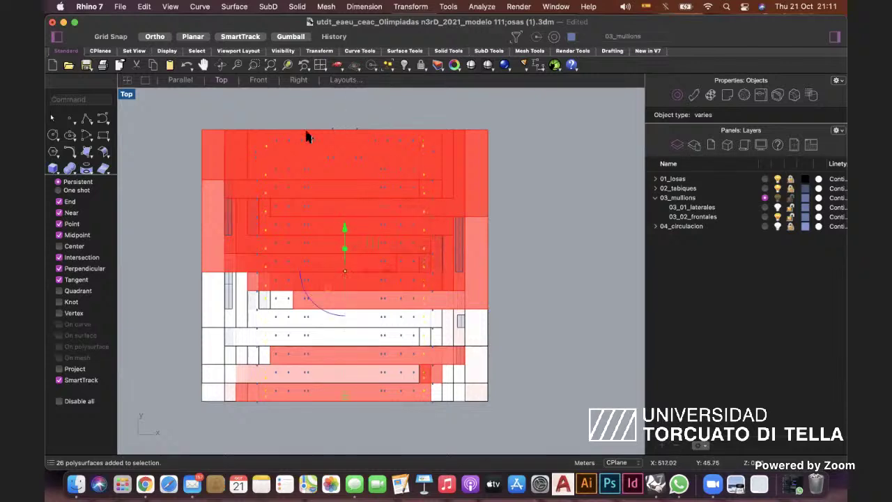
# Select the fourth frontal mullion column in from each side and move both 0.5 m in Y.
pyautogui.click(263, 108)
pyautogui.moveTo(270, 115); pyautogui.dragTo(267, 129)
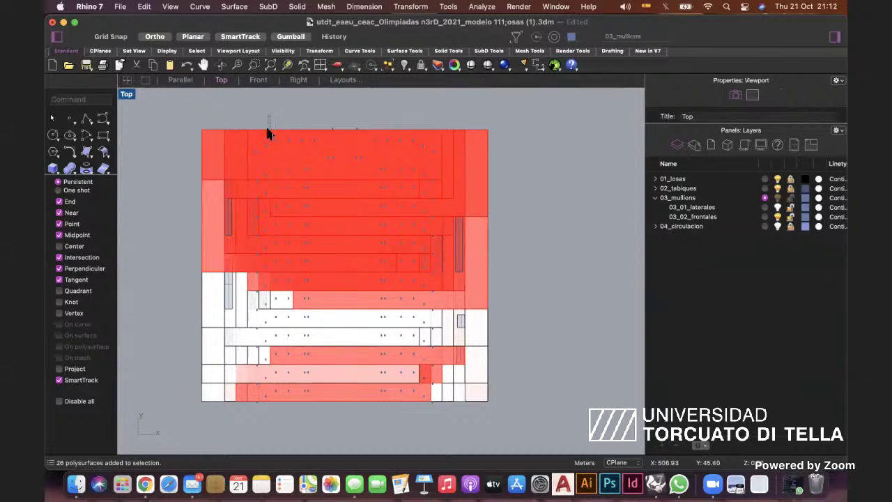
pyautogui.click(288, 403)
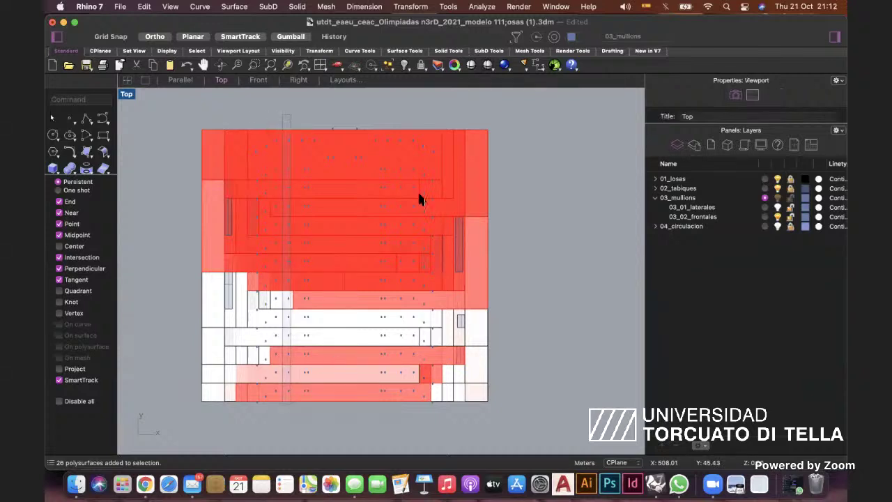
pyautogui.keyDown('shift'); pyautogui.moveTo(400, 312); pyautogui.dragTo(406, 407); pyautogui.keyUp('shift')
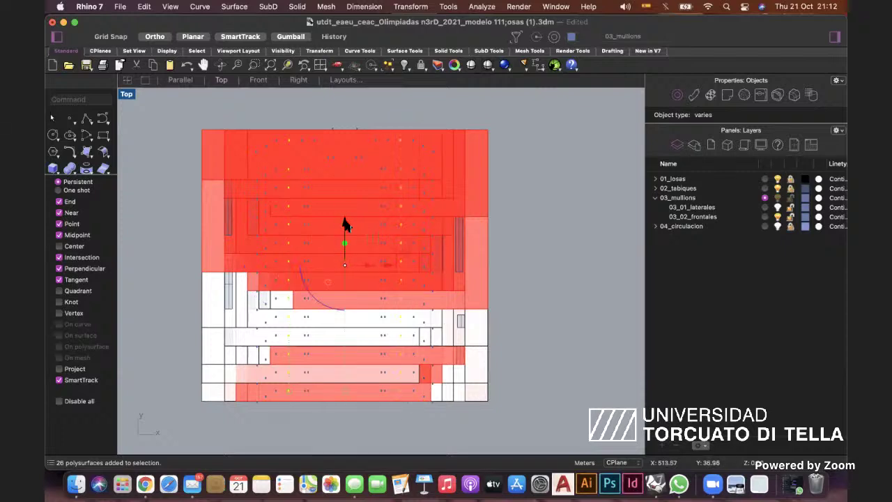
pyautogui.click(345, 223)
pyautogui.write('0.5')
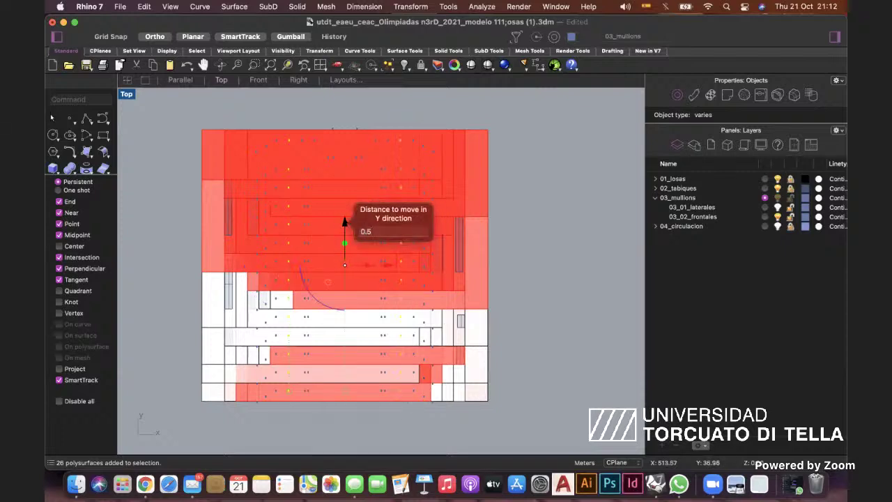
# Move the selected mullion columns 0.5 m in the Y direction and select the next two double columns of mullions in plan.
pyautogui.press('Return')
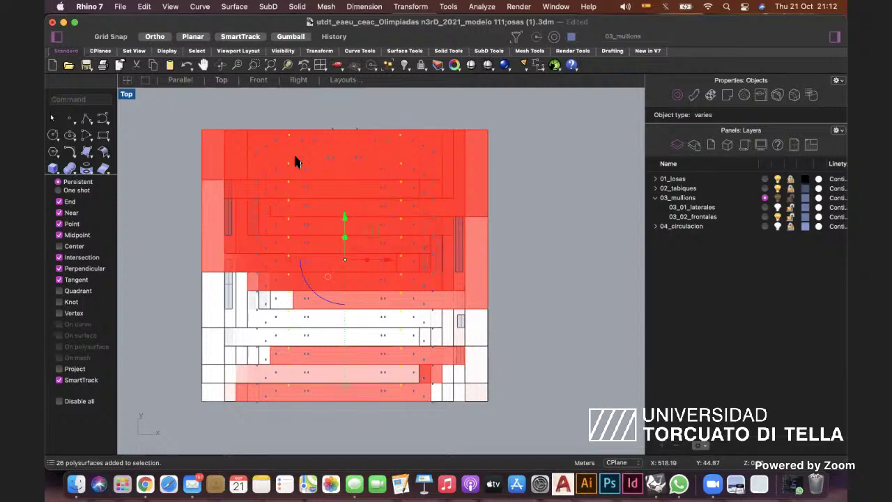
pyautogui.click(299, 115)
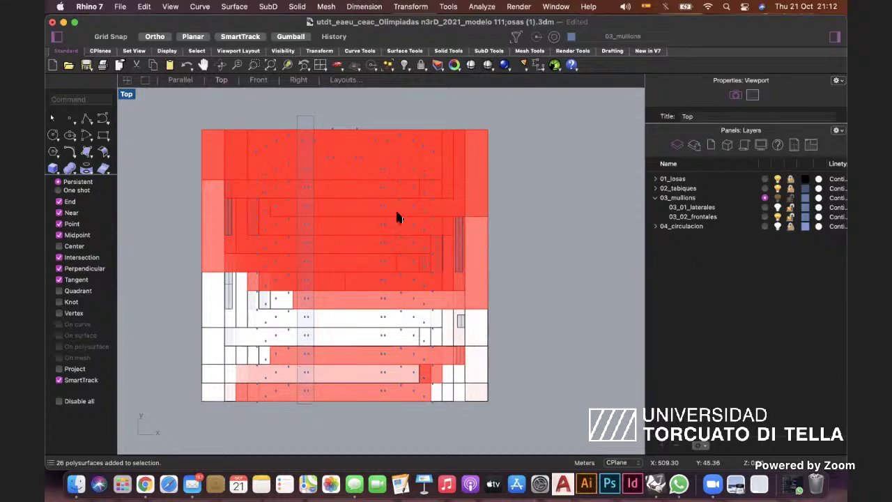
pyautogui.click(368, 119)
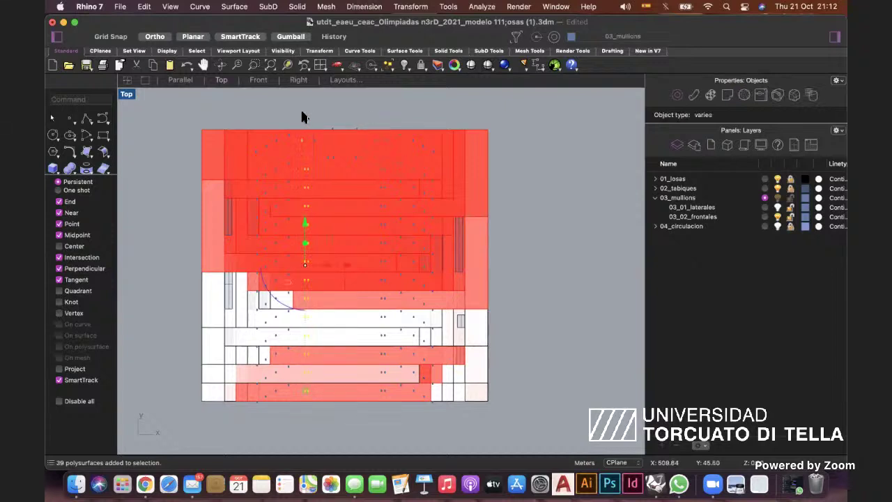
pyautogui.keyDown('shift'); pyautogui.moveTo(366, 109); pyautogui.dragTo(391, 450); pyautogui.keyUp('shift')
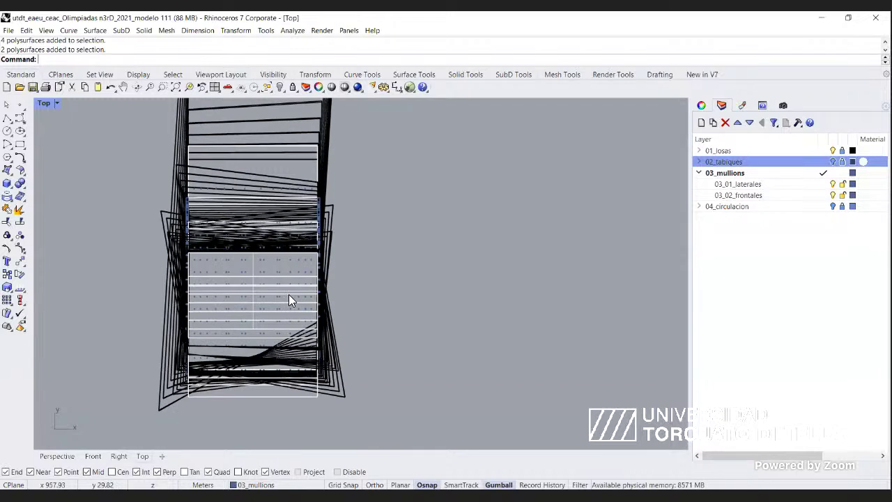
# Hide the 01_losas layer and select the 03_02_frontales mullions at the two right-hand corners of the plan.
pyautogui.click(832, 150)
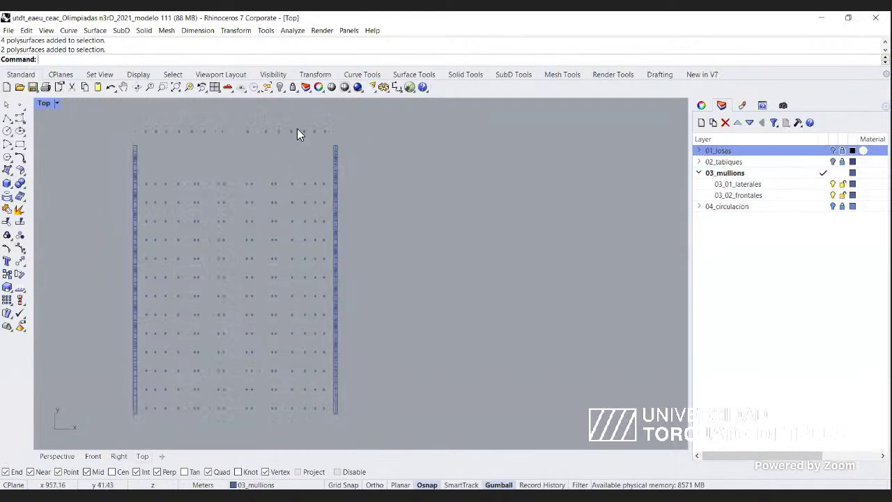
pyautogui.moveTo(322, 110); pyautogui.dragTo(326, 414)
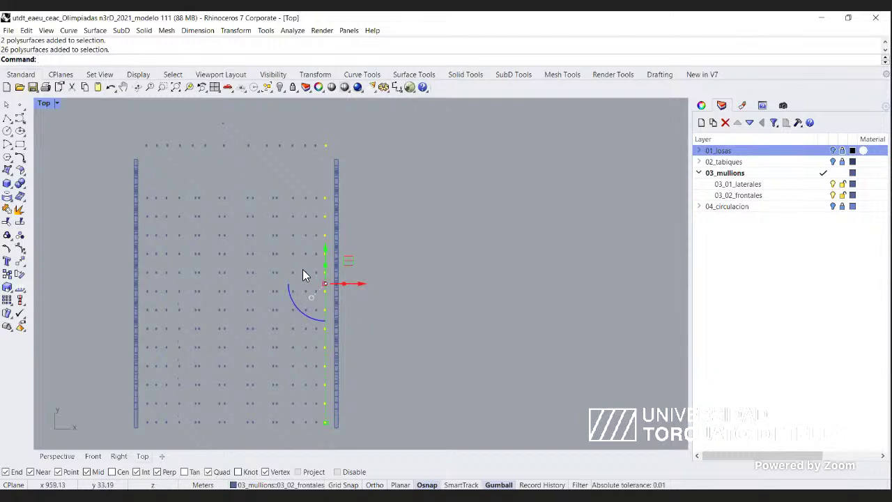
pyautogui.press('Escape')
pyautogui.scroll(2, 320, 421)
pyautogui.scroll(3, 320, 421)
pyautogui.click(327, 423)
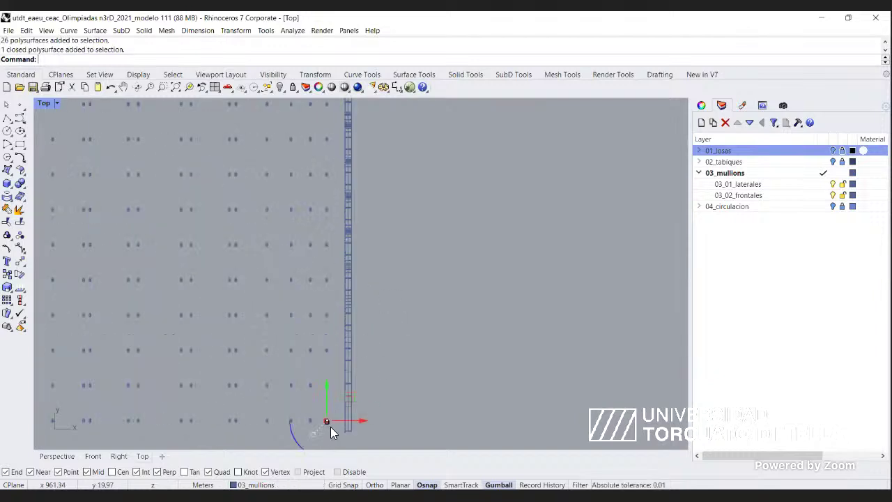
pyautogui.scroll(-8, 340, 244)
pyautogui.scroll(8, 338, 182)
pyautogui.moveTo(336, 239); pyautogui.dragTo(337, 239)
pyautogui.scroll(-3, 339, 217)
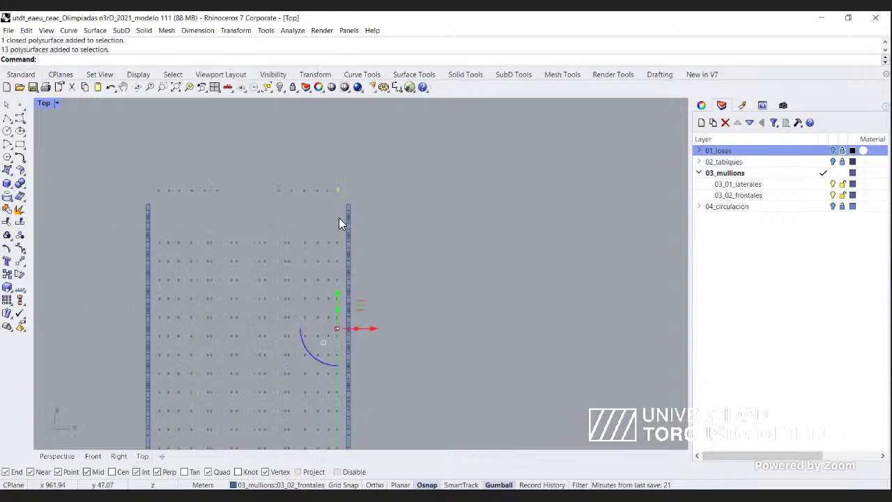
pyautogui.write('CageEdit')
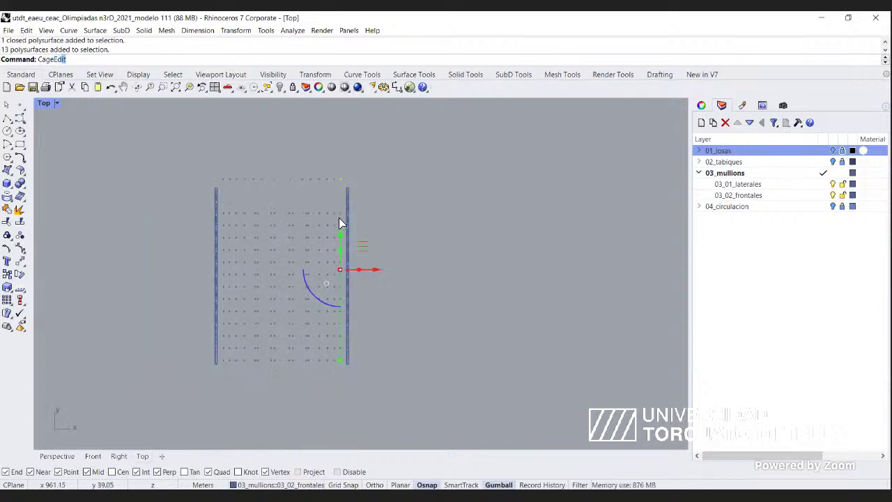
pyautogui.press('Return')
pyautogui.write('b')
pyautogui.press('Return')
pyautogui.press('Return')
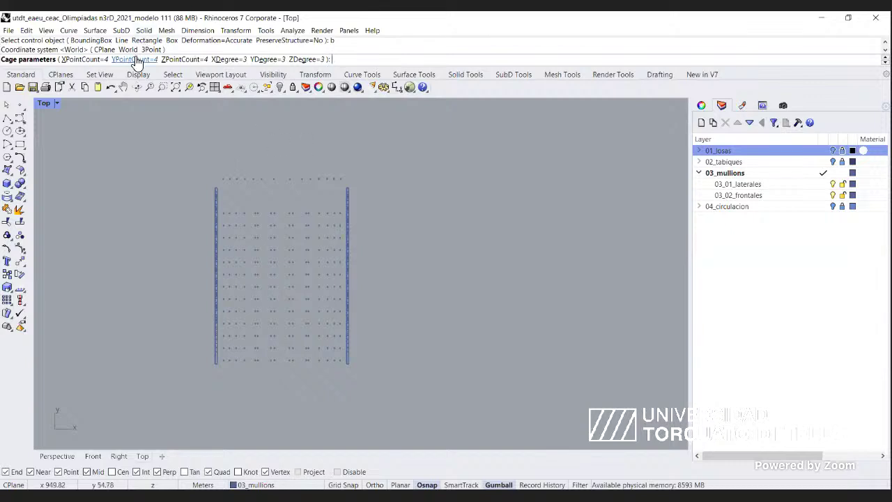
pyautogui.click(174, 60)
pyautogui.write('1')
pyautogui.press('Return')
pyautogui.write('1')
pyautogui.press('BackSpace')
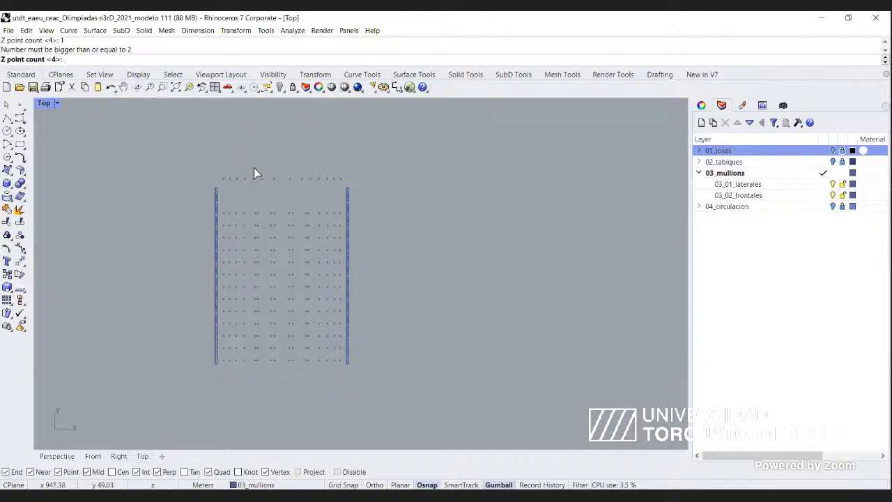
pyautogui.press('Return')
# Start a CageEdit with a bounding-box cage on the entire uppermost row of mullions in plan, setting its Z point count to 8.
pyautogui.scroll(5, 340, 171)
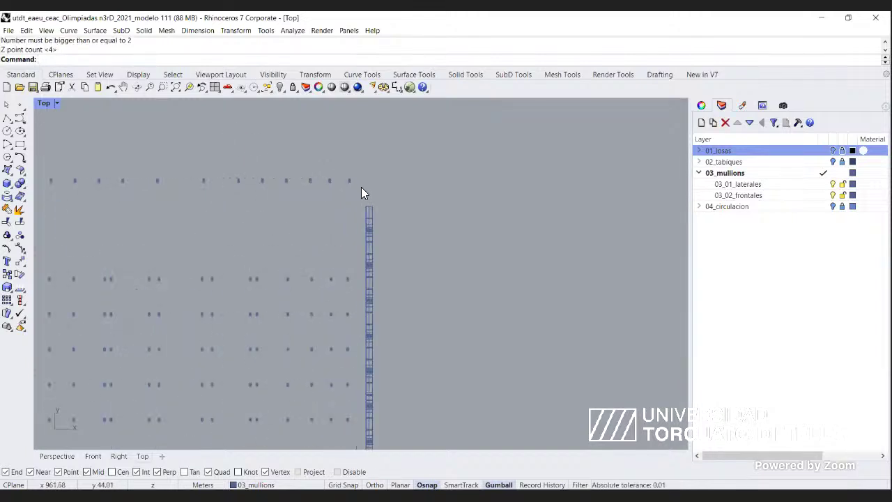
pyautogui.scroll(-2, 362, 181)
pyautogui.scroll(-2, 334, 183)
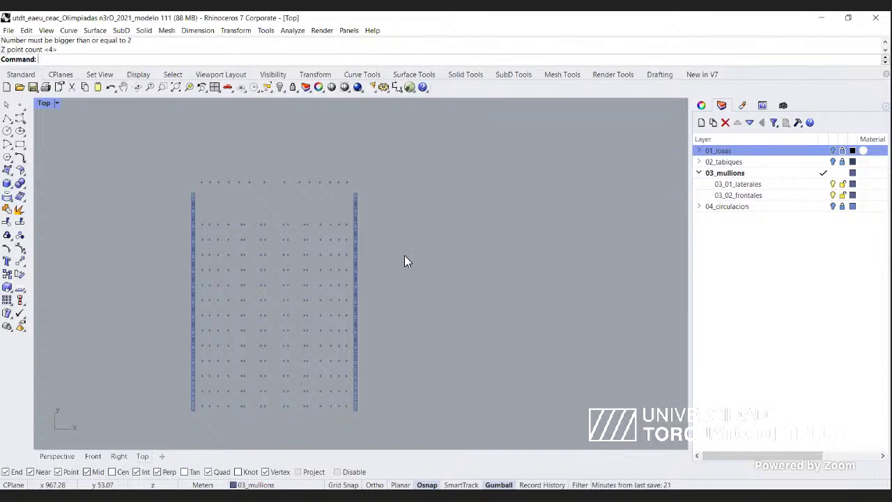
pyautogui.moveTo(369, 422); pyautogui.dragTo(419, 419, button='right')
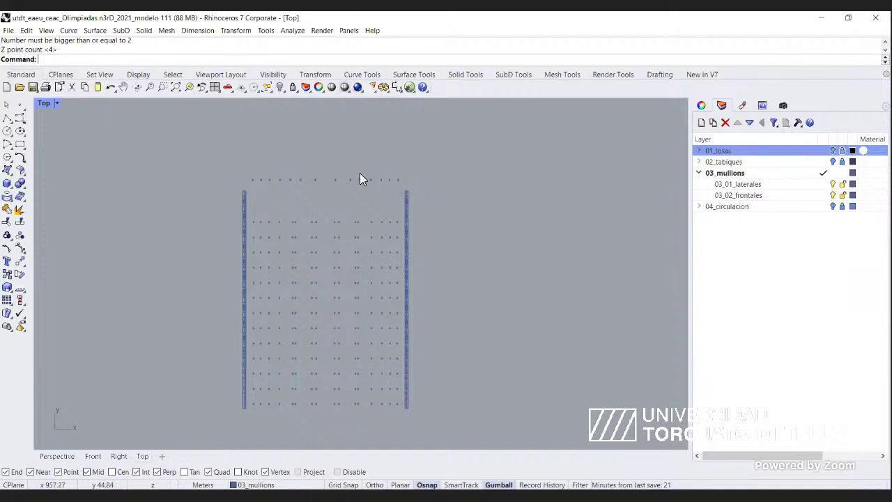
pyautogui.moveTo(235, 146); pyautogui.dragTo(407, 186)
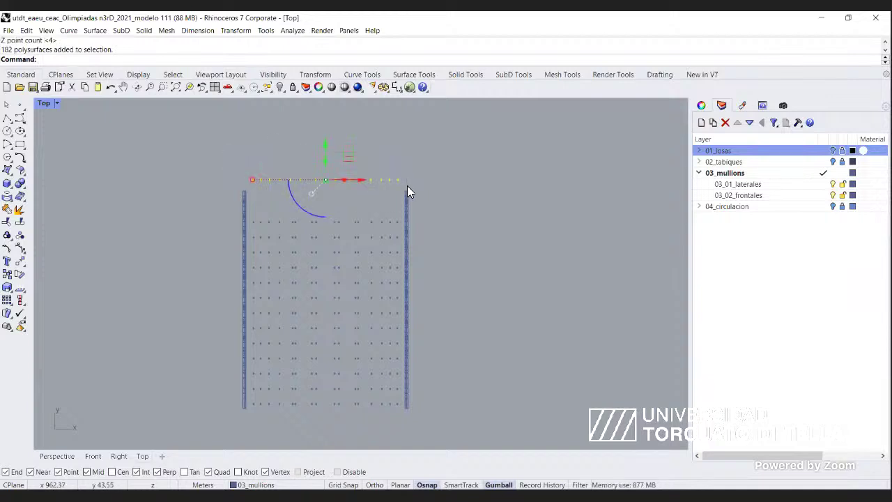
pyautogui.write('cage')
pyautogui.press('Return')
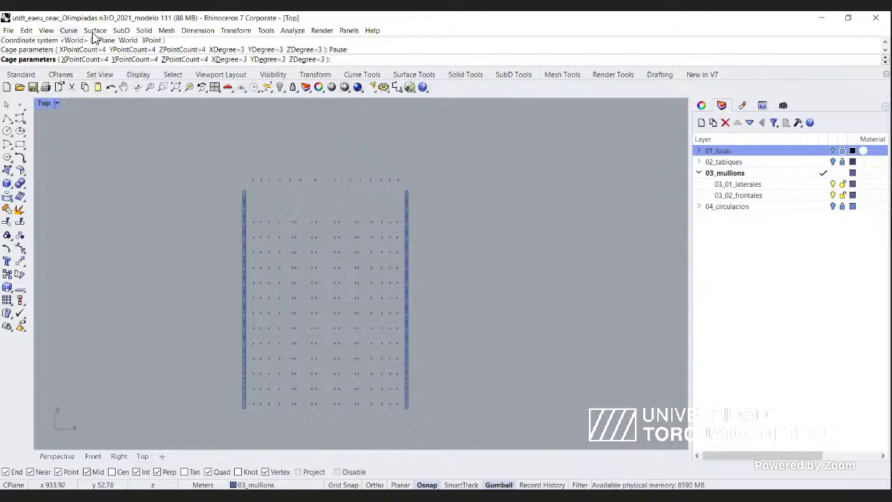
pyautogui.click(182, 60)
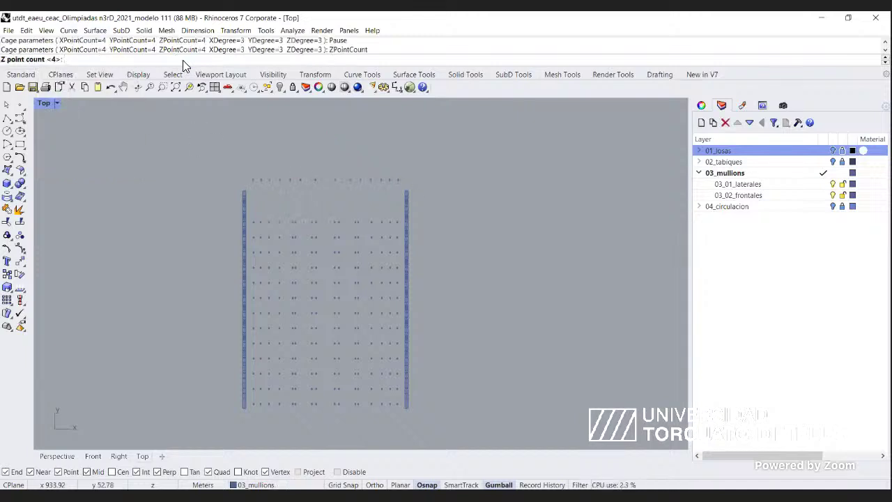
pyautogui.write('8')
pyautogui.press('Return')
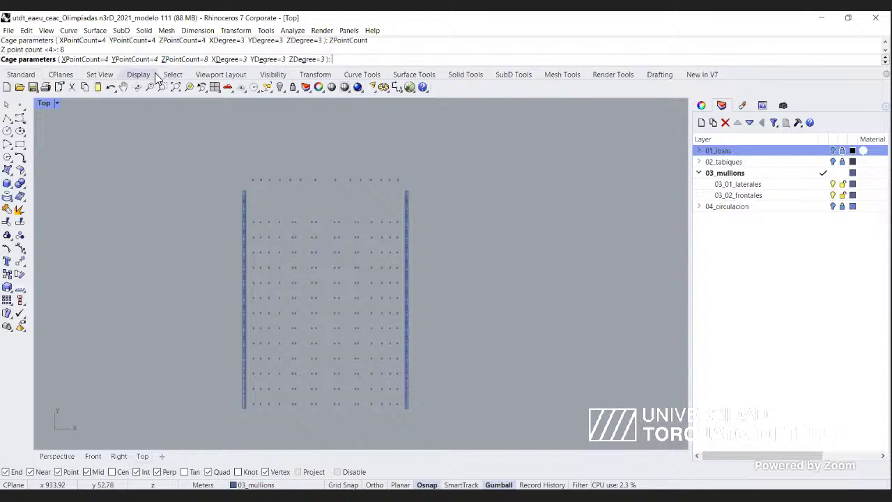
# Set the cage's Y and X point counts to 2 and finish it with a Global edit region, switching to the Right view.
pyautogui.click(132, 60)
pyautogui.write('1')
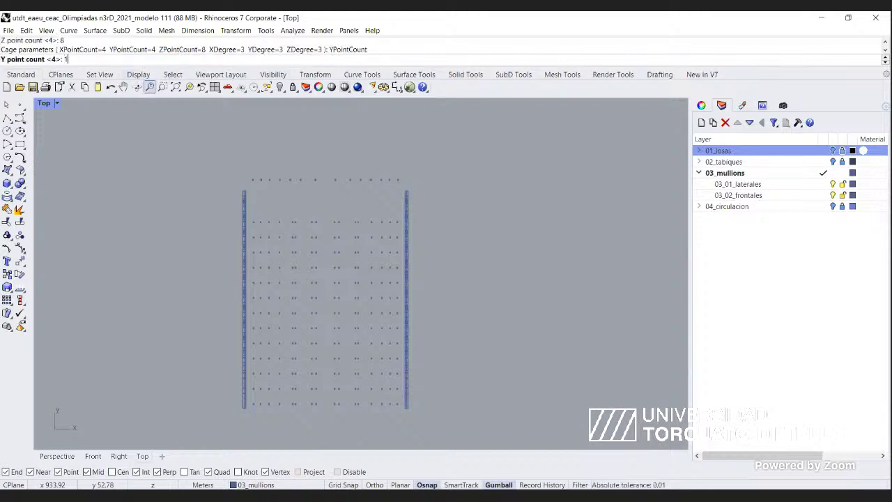
pyautogui.press('Return')
pyautogui.write('2')
pyautogui.press('Return')
pyautogui.click(97, 60)
pyautogui.write('2')
pyautogui.press('Return')
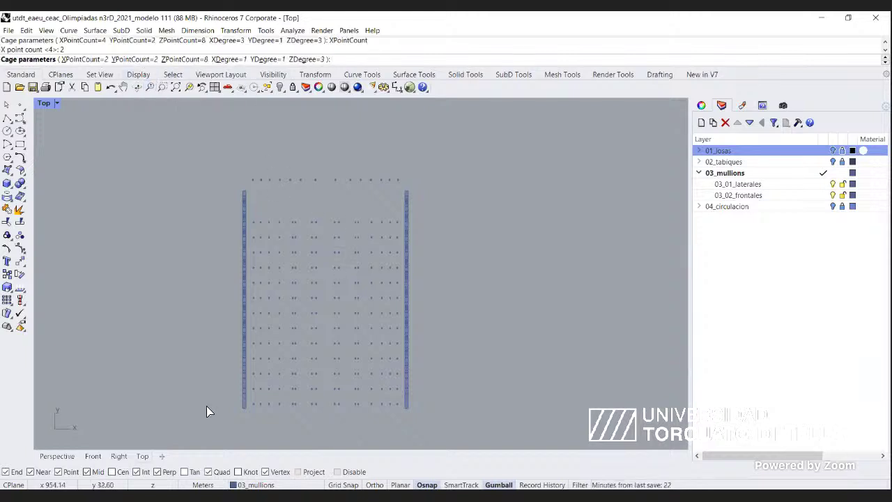
pyautogui.press('Return')
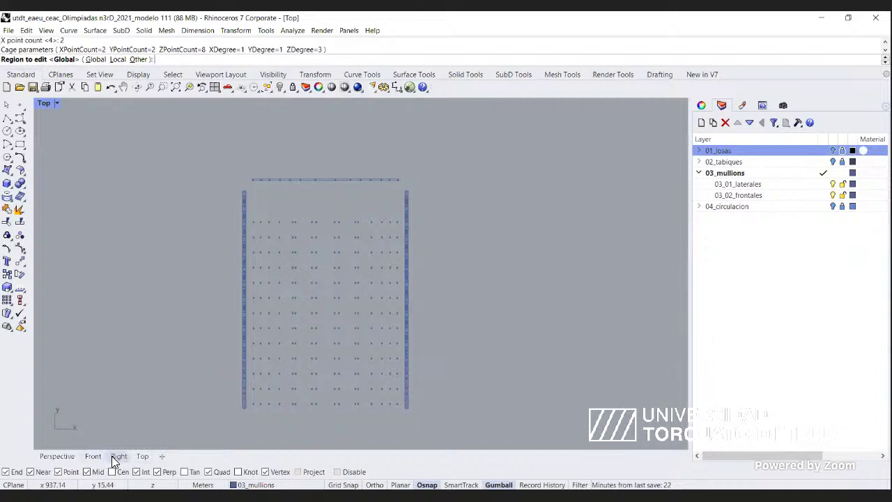
pyautogui.click(118, 456)
pyautogui.press('Return')
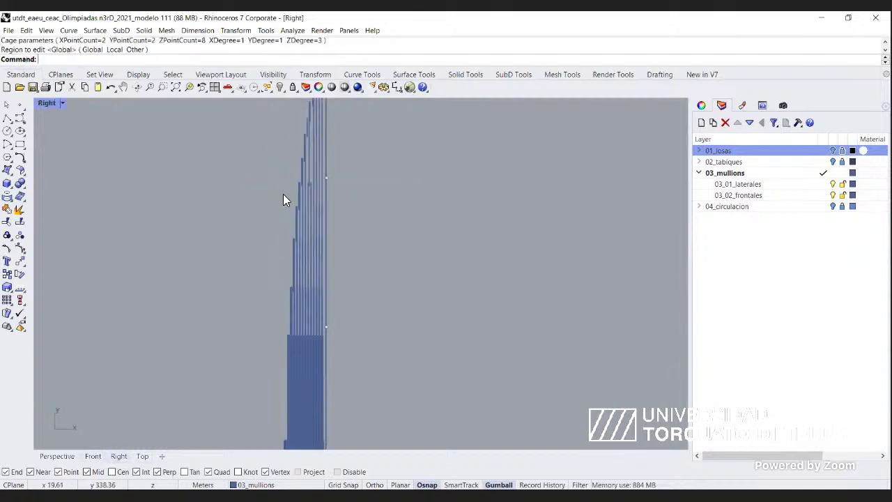
# Inspect the cage control points along the full height of the mullions in the Right view.
pyautogui.scroll(-3, 297, 335)
pyautogui.scroll(10, 296, 336)
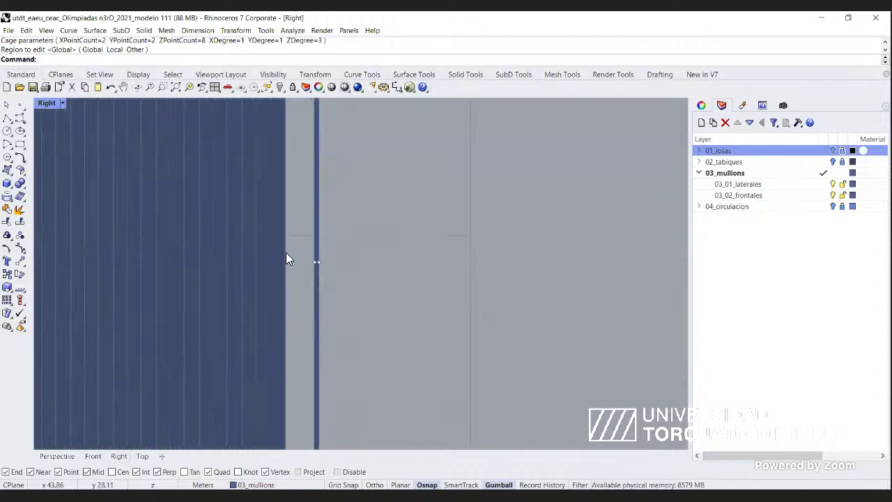
pyautogui.scroll(4, 286, 253)
pyautogui.scroll(-10, 288, 307)
pyautogui.scroll(8, 297, 359)
pyautogui.scroll(-14, 273, 382)
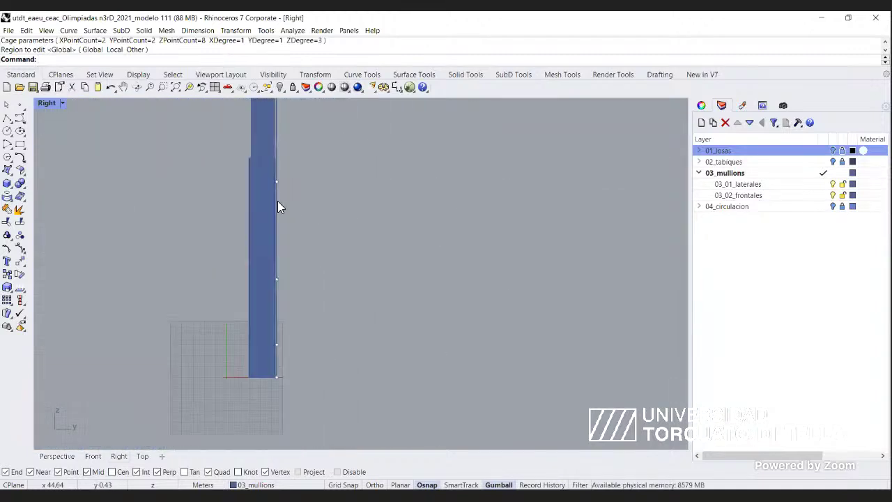
pyautogui.scroll(8, 277, 206)
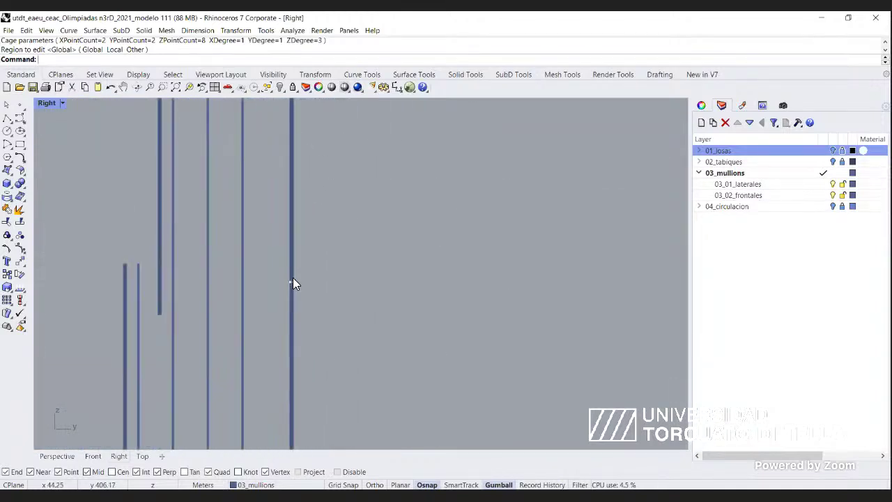
pyautogui.scroll(3, 293, 284)
pyautogui.scroll(-6, 284, 272)
pyautogui.scroll(2, 290, 279)
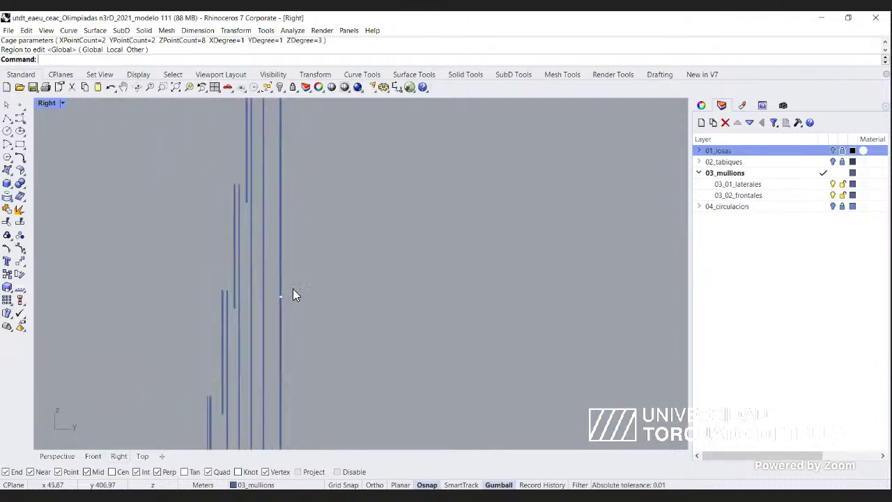
pyautogui.scroll(3, 286, 297)
pyautogui.scroll(-6, 258, 180)
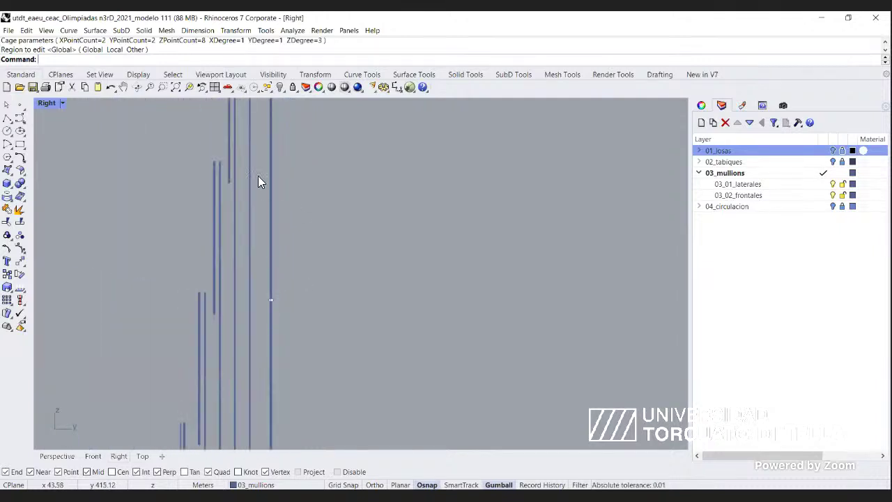
# Move the second level of cage points from the base by -1 m along Y.
pyautogui.moveTo(289, 375); pyautogui.dragTo(294, 221, button='right')
pyautogui.scroll(12, 270, 274)
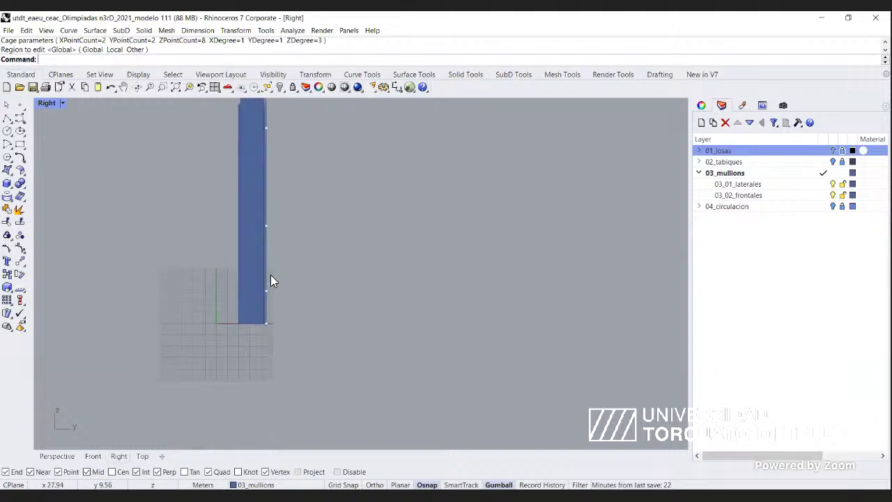
pyautogui.moveTo(305, 269); pyautogui.dragTo(308, 264)
pyautogui.click(310, 263)
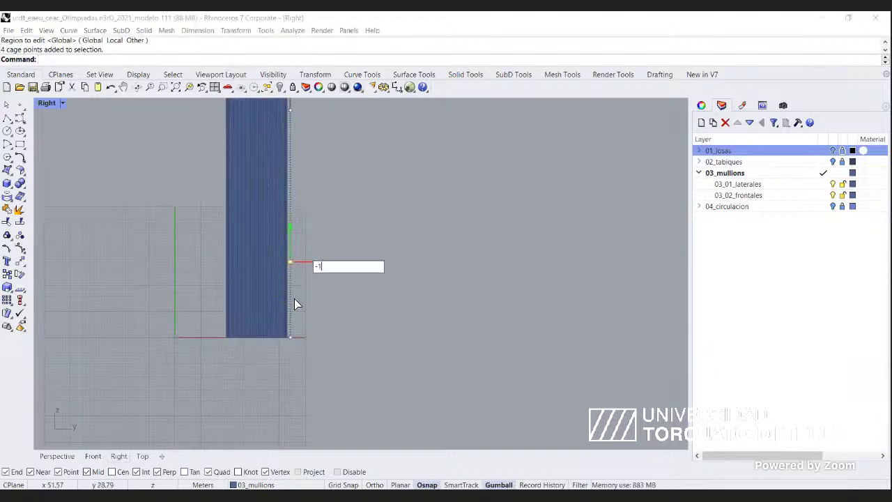
pyautogui.write('-1')
pyautogui.press('Return')
# Move the third level of cage points from the base by -2 m along Y.
pyautogui.scroll(4, 270, 225)
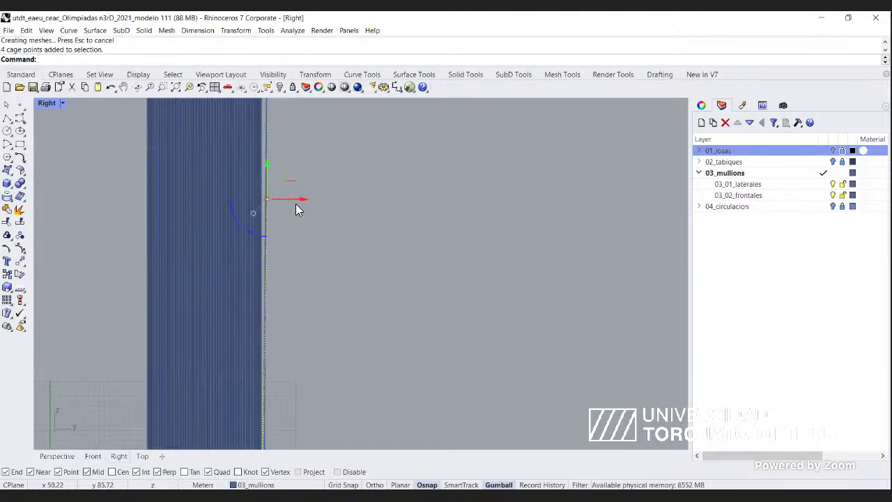
pyautogui.press('Escape')
pyautogui.moveTo(267, 183); pyautogui.dragTo(298, 229)
pyautogui.click(301, 200)
pyautogui.write('-2')
pyautogui.press('Return')
# Move the fourth level of cage points from the base 4 m in the negative Y direction.
pyautogui.scroll(-8, 286, 334)
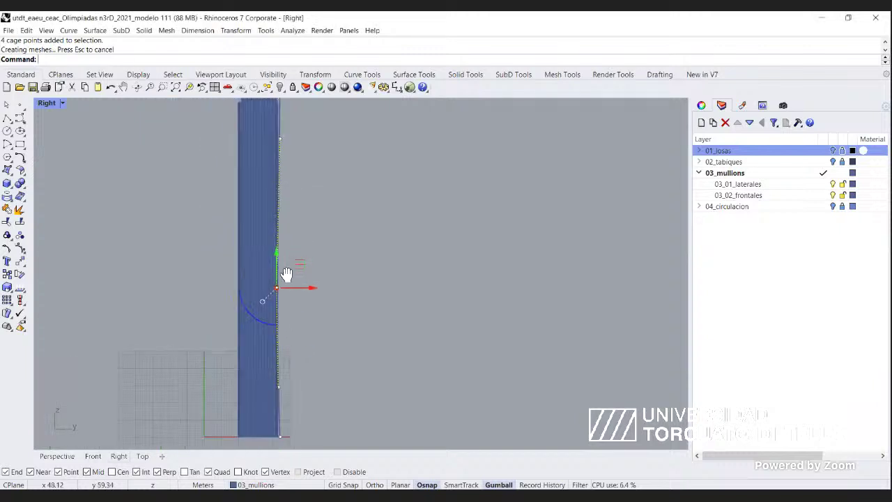
pyautogui.moveTo(287, 275); pyautogui.dragTo(279, 347, button='right')
pyautogui.scroll(8, 269, 234)
pyautogui.moveTo(274, 211); pyautogui.dragTo(301, 237)
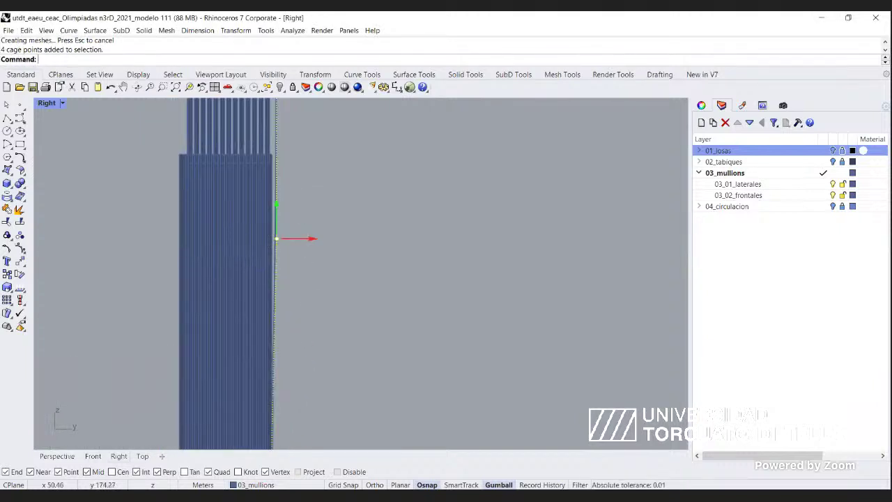
pyautogui.click(301, 241)
pyautogui.write('4')
pyautogui.press('Return')
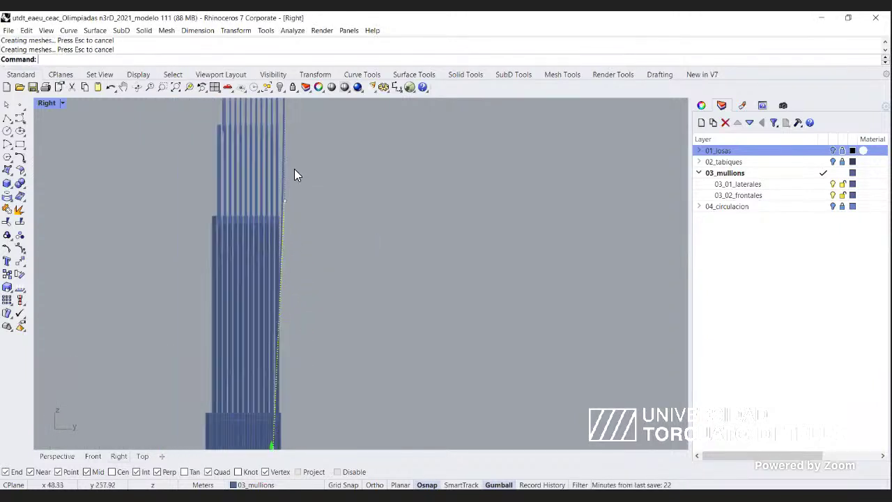
# Move the fifth level of cage points from the base by -8 m along Y.
pyautogui.moveTo(273, 177); pyautogui.dragTo(294, 205)
pyautogui.click(305, 200)
pyautogui.write('-4')
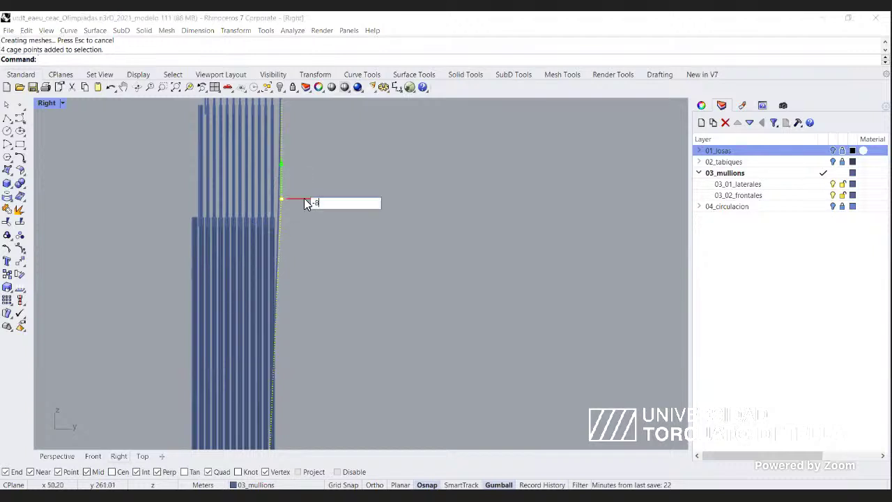
pyautogui.press('Return')
pyautogui.scroll(-8, 291, 310)
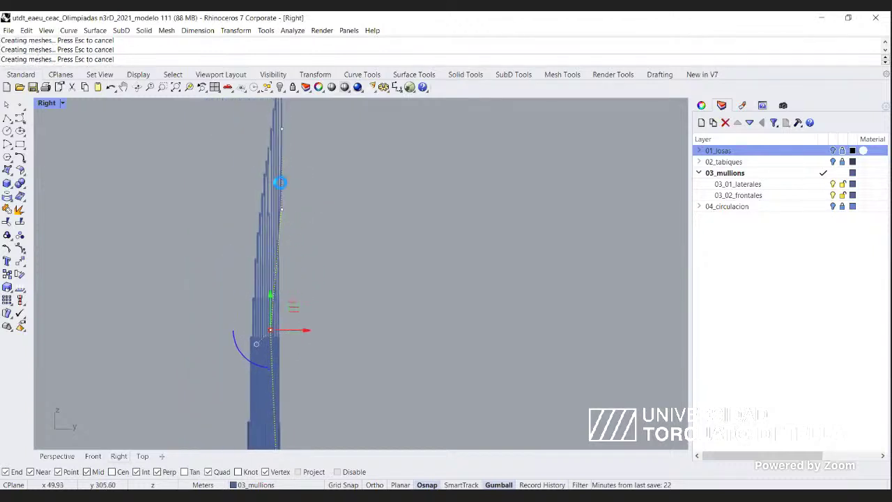
# Move the sixth level of cage points from the base by -16 m along Y.
pyautogui.scroll(5, 281, 233)
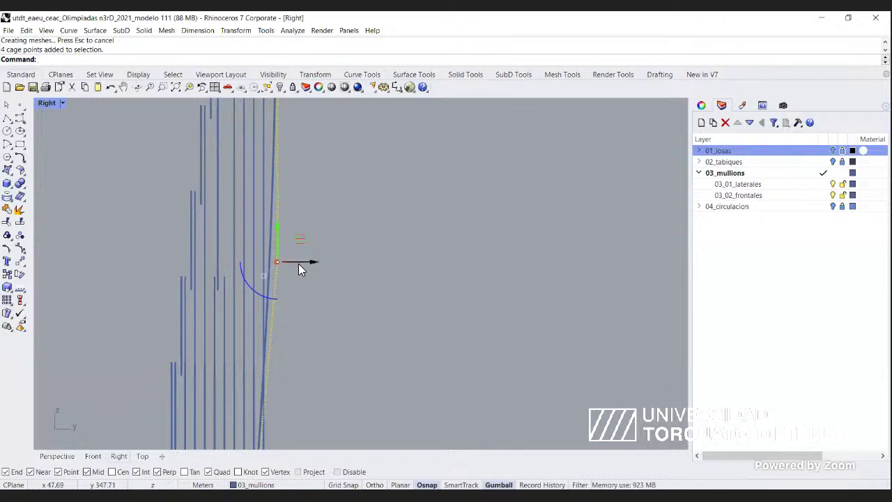
pyautogui.click(298, 265)
pyautogui.write('-16')
pyautogui.press('Return')
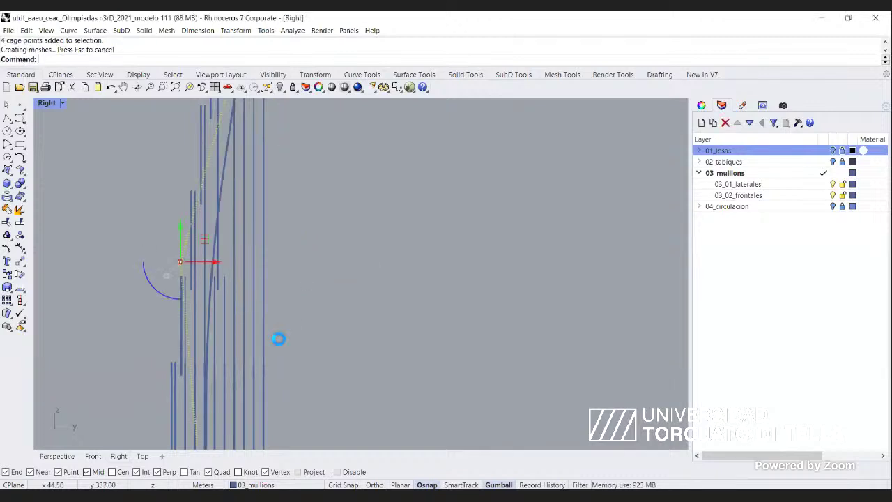
# Move the seventh level of cage points from the base by -32 m along Y.
pyautogui.moveTo(245, 288); pyautogui.dragTo(295, 401)
pyautogui.click(288, 350)
pyautogui.write('-32')
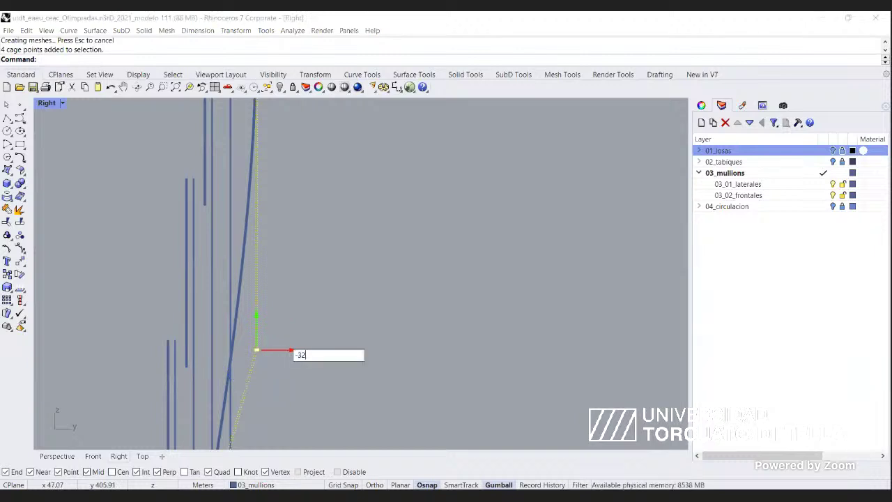
pyautogui.press('Return')
pyautogui.scroll(-10, 289, 348)
pyautogui.scroll(2, 273, 227)
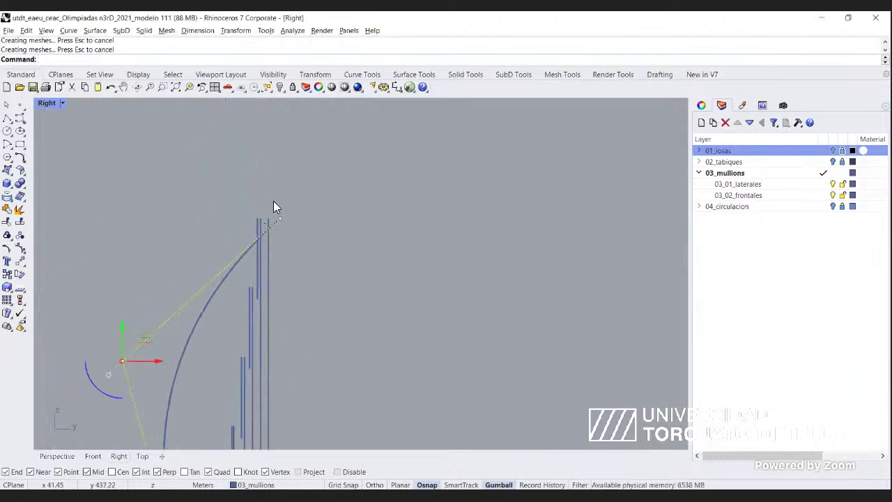
# Move the topmost level of cage points by -64 m along Y.
pyautogui.moveTo(273, 201); pyautogui.dragTo(313, 231)
pyautogui.click(316, 218)
pyautogui.write('-6')
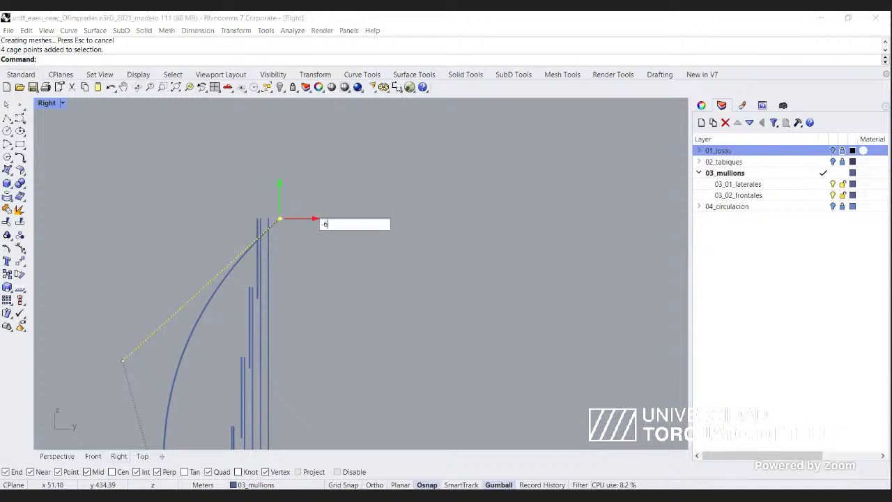
pyautogui.write('4')
pyautogui.press('Return')
pyautogui.scroll(-5, 287, 178)
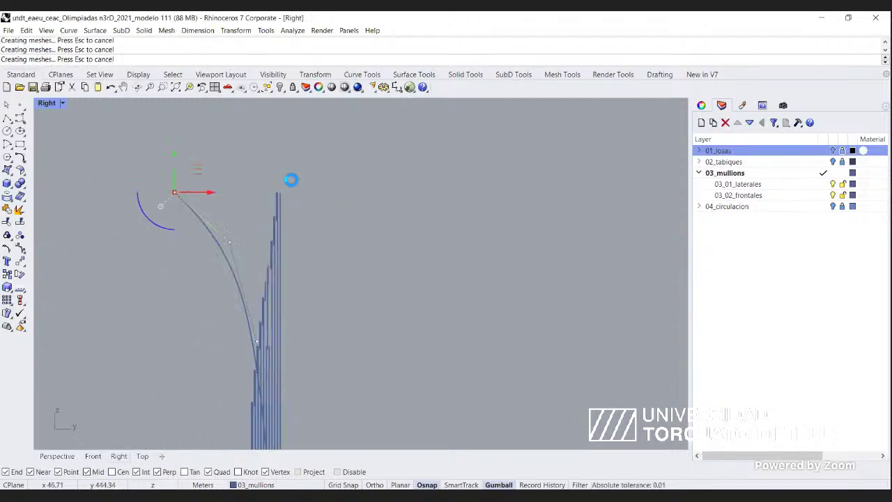
pyautogui.scroll(-11, 287, 176)
# Examine the curve of the deformed rear mullion row against the tower in the side and plan views.
pyautogui.scroll(10, 290, 196)
pyautogui.moveTo(329, 294); pyautogui.dragTo(309, 340, button='right')
pyautogui.moveTo(278, 206); pyautogui.dragTo(280, 260, button='right')
pyautogui.click(219, 377)
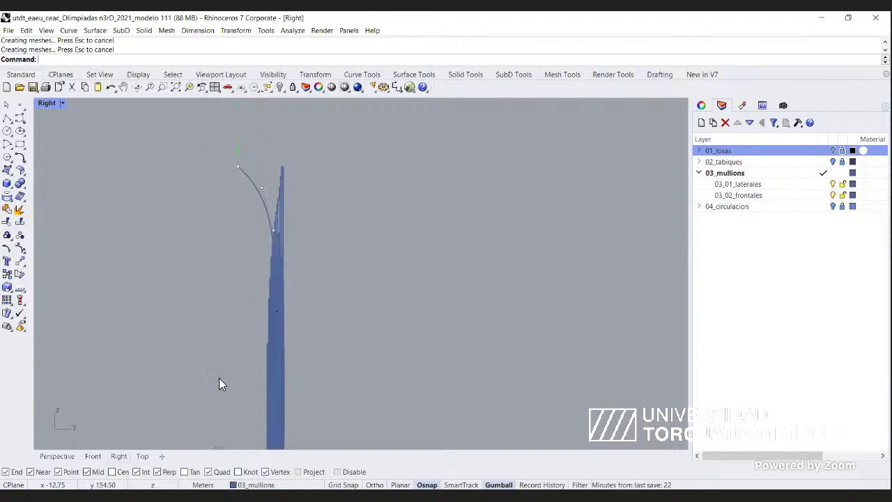
pyautogui.click(142, 455)
pyautogui.scroll(-5, 344, 270)
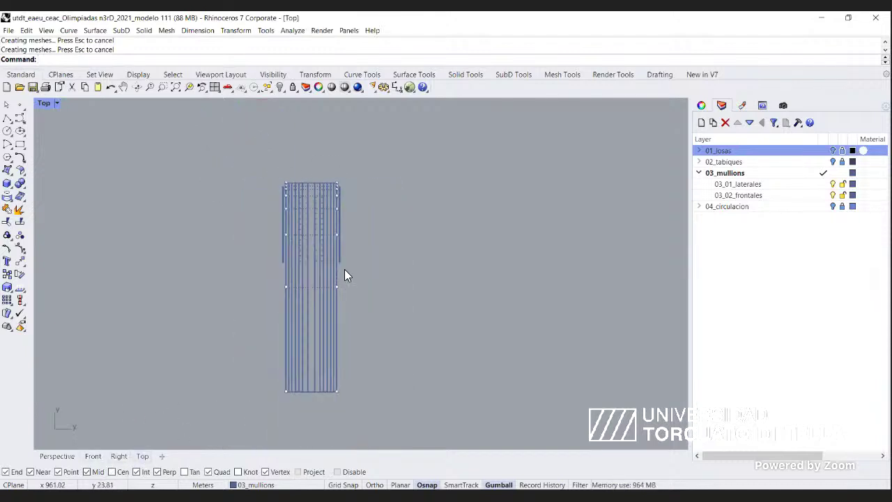
pyautogui.click(118, 456)
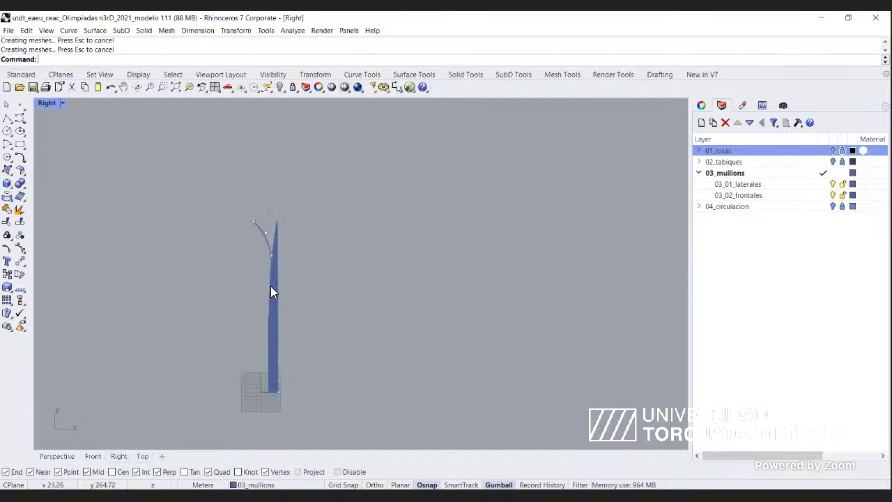
pyautogui.scroll(3, 271, 240)
pyautogui.scroll(-3, 279, 182)
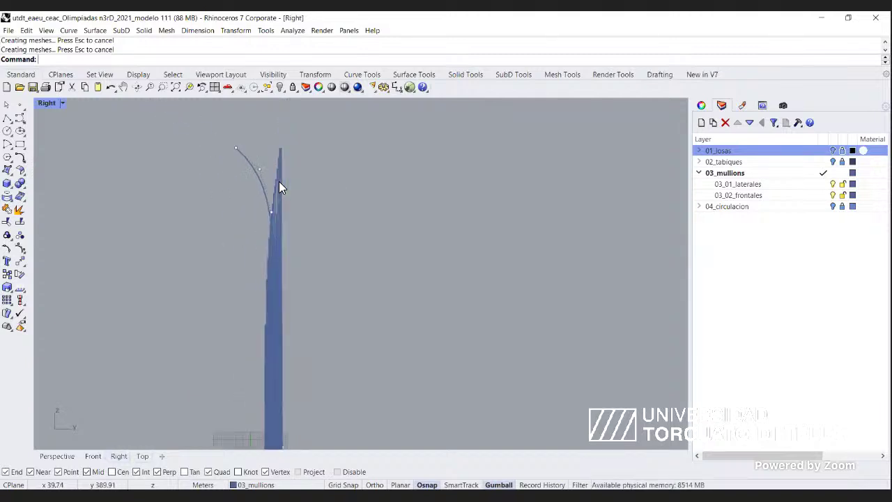
pyautogui.scroll(2, 279, 223)
pyautogui.scroll(1, 298, 175)
pyautogui.scroll(2, 303, 187)
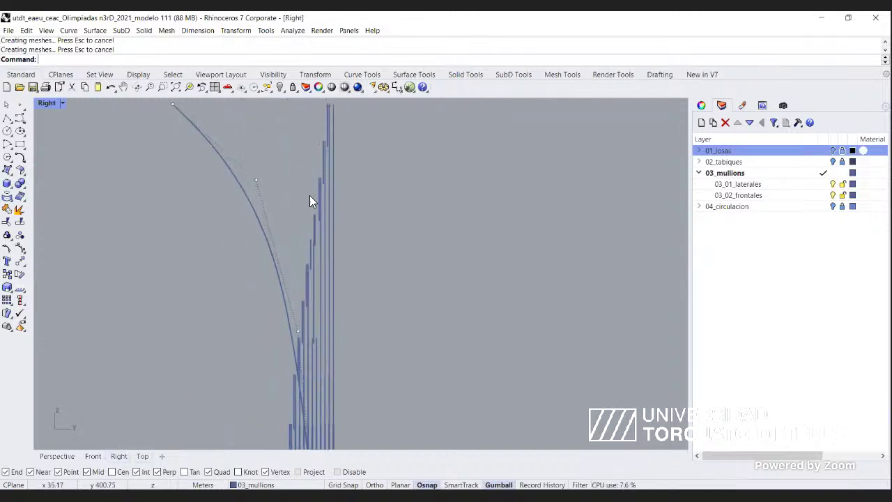
pyautogui.scroll(-4, 269, 182)
pyautogui.scroll(4, 269, 182)
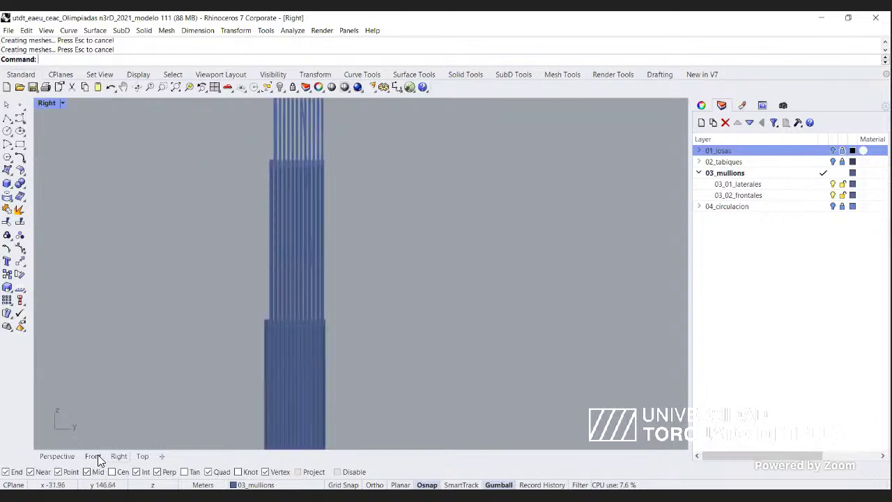
# Hide the control cage and its curved mullions, selecting them in plan where they project beyond the tower.
pyautogui.click(140, 456)
pyautogui.scroll(3, 303, 251)
pyautogui.moveTo(311, 165); pyautogui.dragTo(307, 297, button='right')
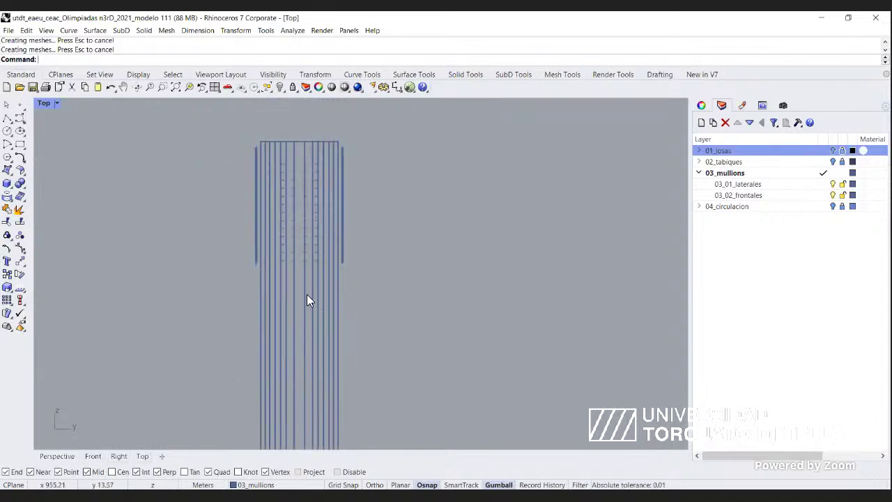
pyautogui.moveTo(364, 370); pyautogui.dragTo(210, 347)
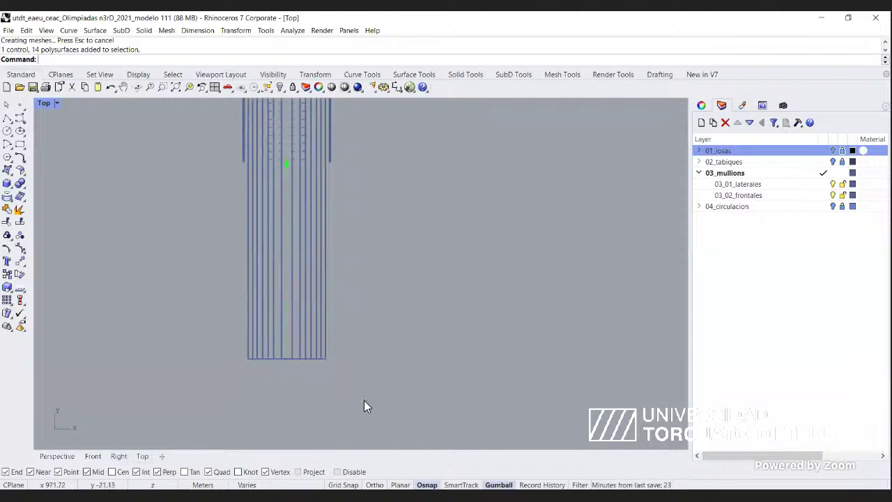
pyautogui.hotkey('ctrl', 'h')
# Start CageEdit on the frontmost row of mullions, using a bounding box in World coordinates as the control object.
pyautogui.scroll(15, 298, 241)
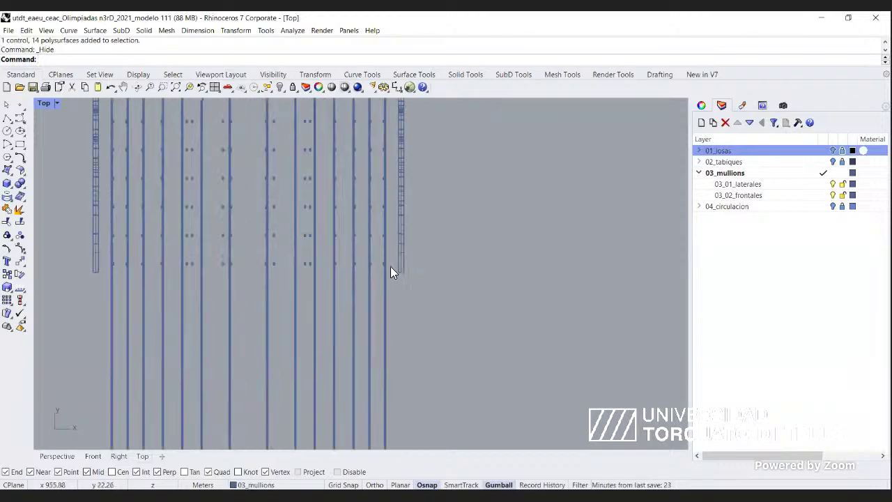
pyautogui.scroll(-10, 424, 280)
pyautogui.scroll(9, 306, 283)
pyautogui.moveTo(136, 256); pyautogui.dragTo(95, 241, button='right')
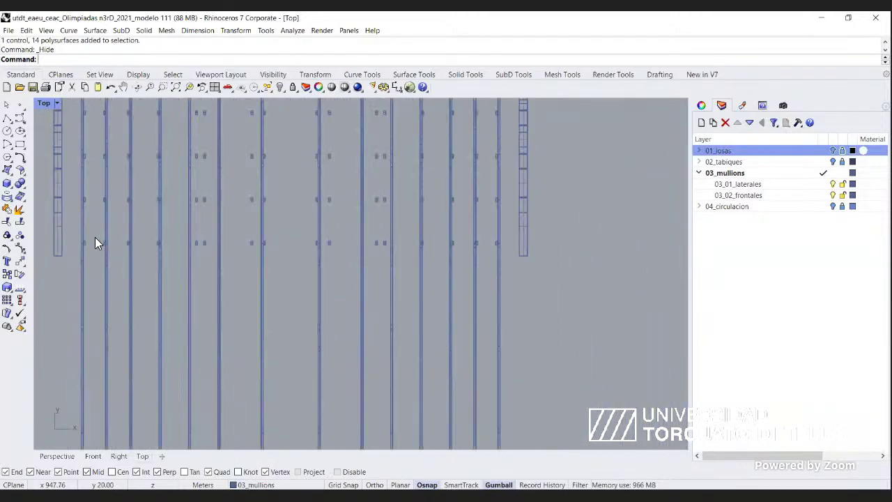
pyautogui.moveTo(90, 237); pyautogui.dragTo(445, 290)
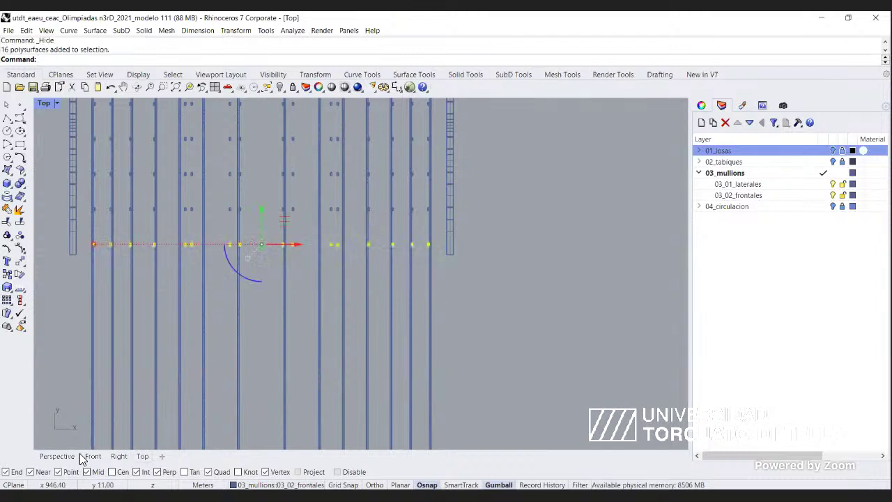
pyautogui.click(119, 456)
pyautogui.write('CageEdit')
pyautogui.press('Return')
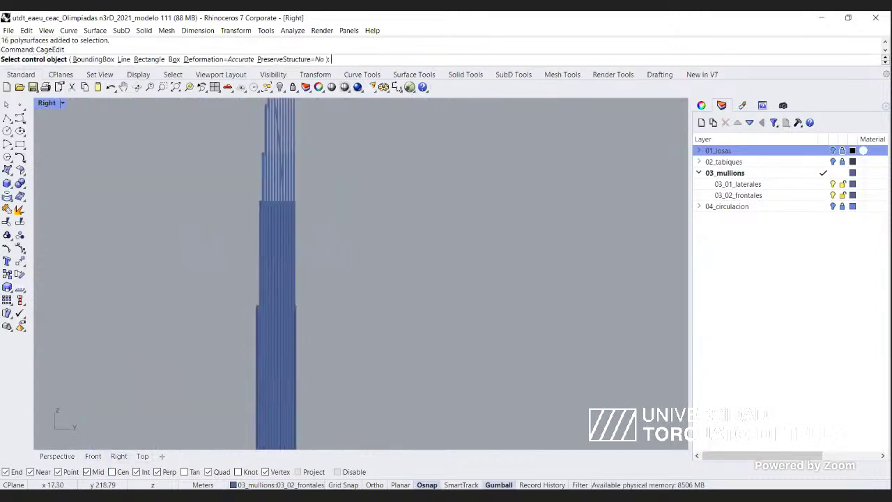
pyautogui.press('Return')
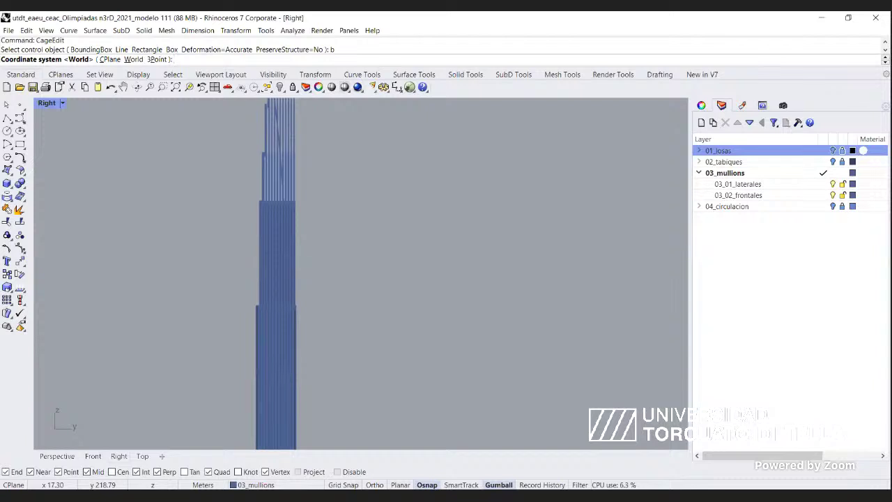
pyautogui.write('w')
pyautogui.press('Return')
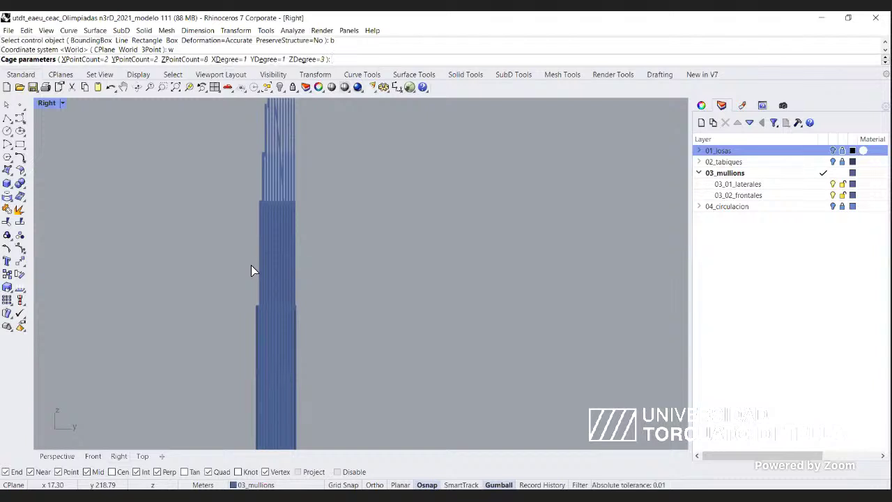
# Set the cage's Z point count to 4 and create it with the Global region to edit.
pyautogui.write('z')
pyautogui.press('Return')
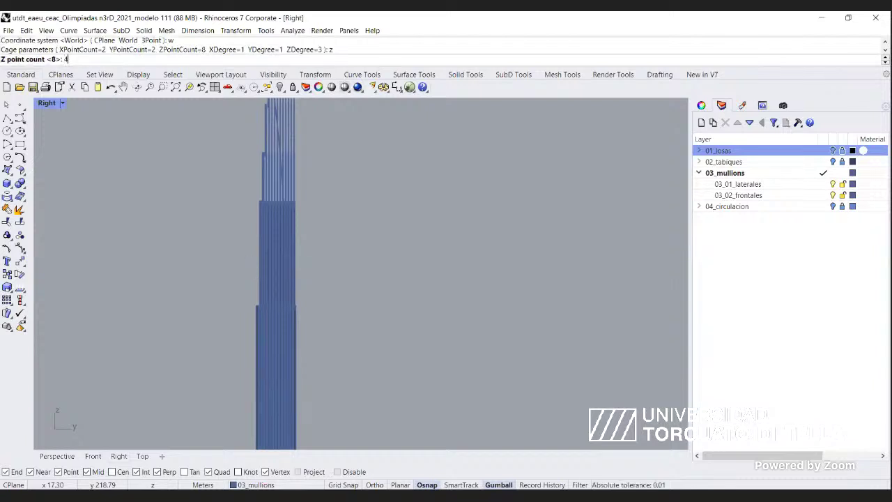
pyautogui.write('4')
pyautogui.press('Return')
pyautogui.press('Return')
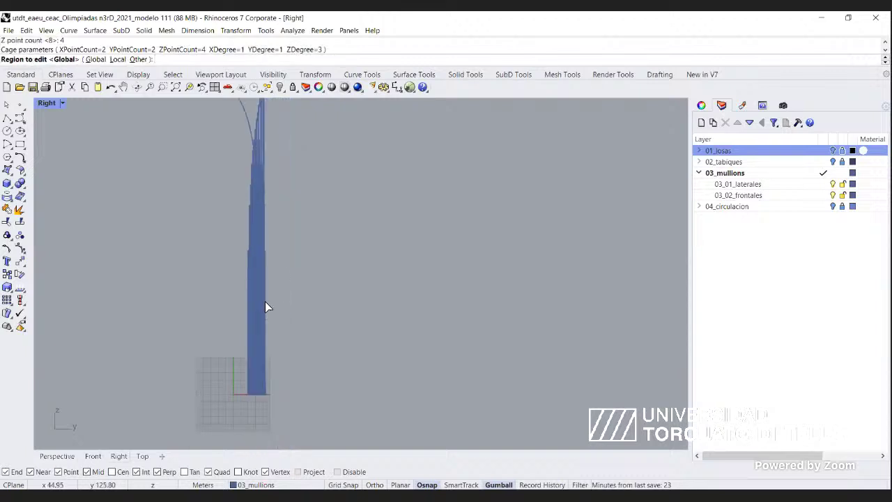
pyautogui.press('Return')
# Hide the block of overlapping mullions that covers the front row's cage in the side view.
pyautogui.scroll(5, 255, 318)
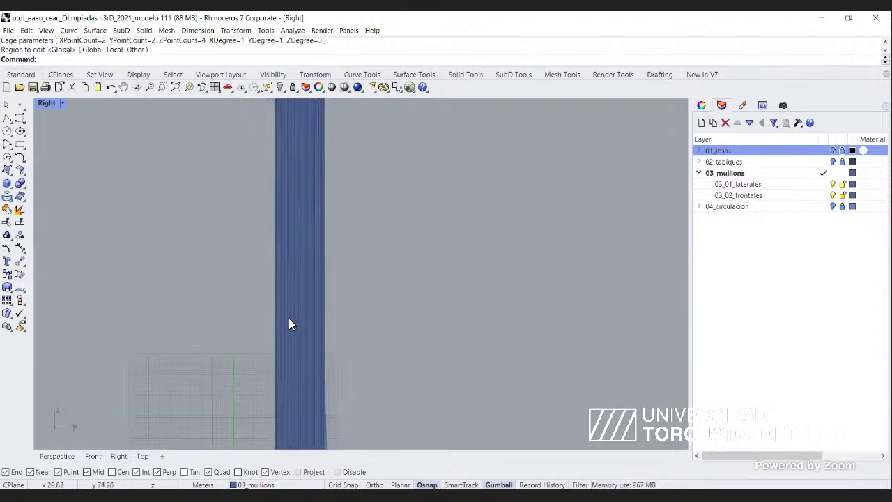
pyautogui.scroll(6, 289, 273)
pyautogui.scroll(-6, 291, 341)
pyautogui.scroll(5, 272, 415)
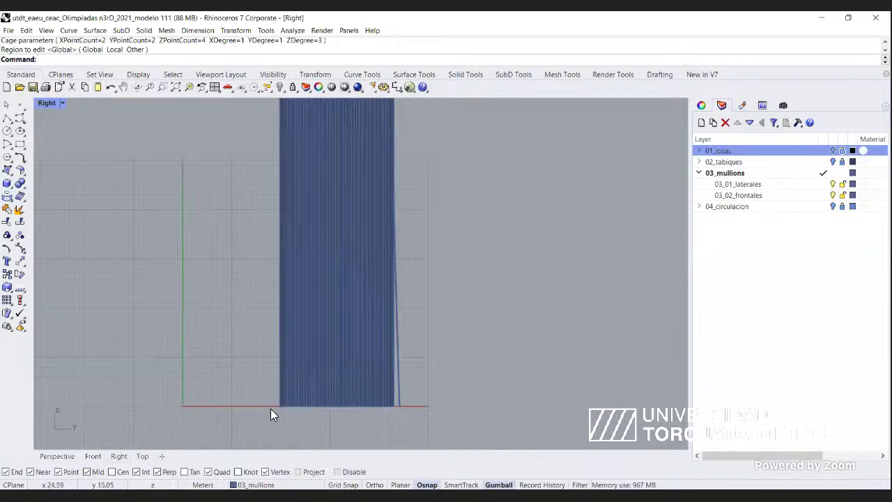
pyautogui.scroll(4, 271, 414)
pyautogui.scroll(-6, 255, 328)
pyautogui.scroll(-3, 254, 223)
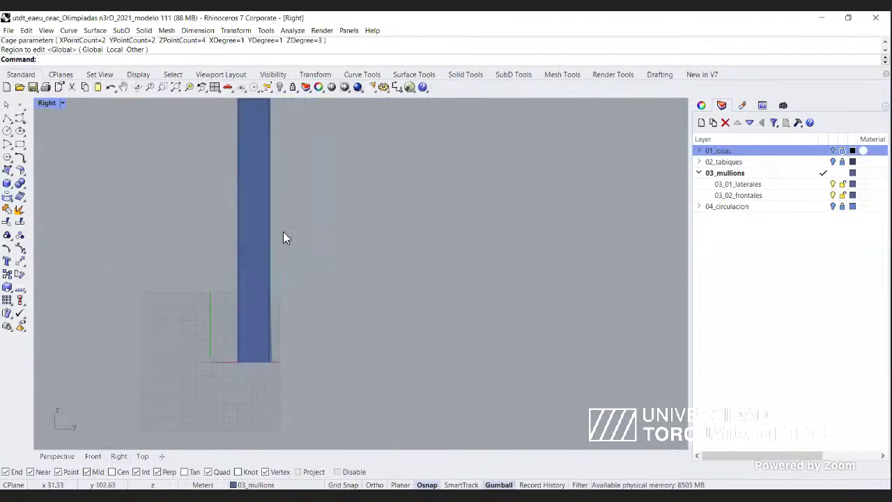
pyautogui.moveTo(248, 105); pyautogui.dragTo(276, 282, button='right')
pyautogui.scroll(15, 276, 282)
pyautogui.scroll(-4, 259, 283)
pyautogui.moveTo(351, 314); pyautogui.dragTo(348, 306, button='right')
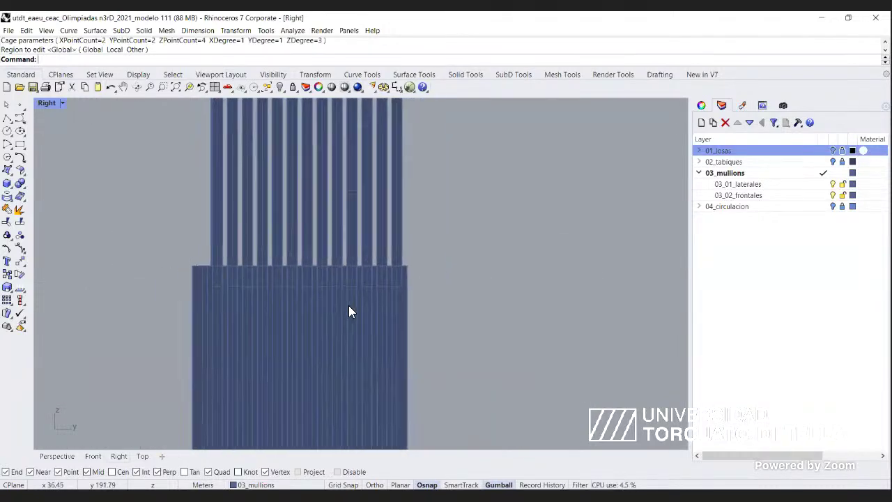
pyautogui.moveTo(424, 309); pyautogui.dragTo(219, 265)
pyautogui.write('h')
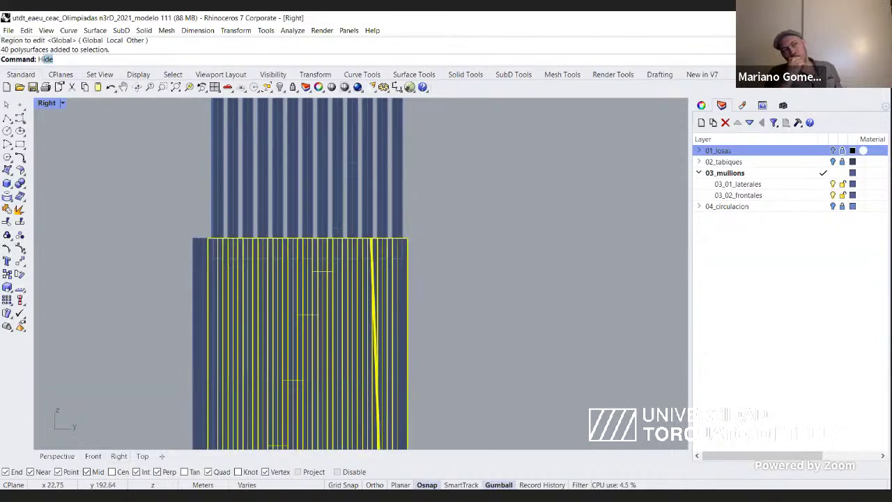
pyautogui.press('Return')
# Hide the two remaining mullions that still cover the caged front row.
pyautogui.scroll(5, 149, 234)
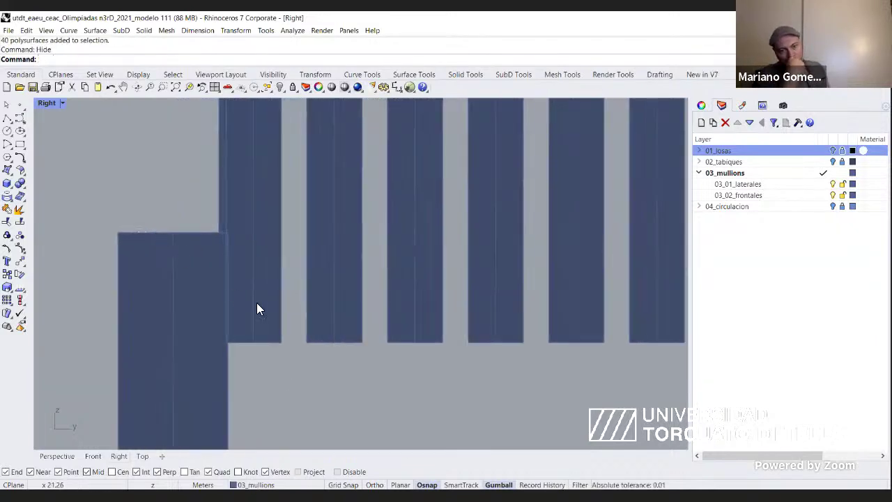
pyautogui.moveTo(282, 387); pyautogui.dragTo(204, 359)
pyautogui.press('Return')
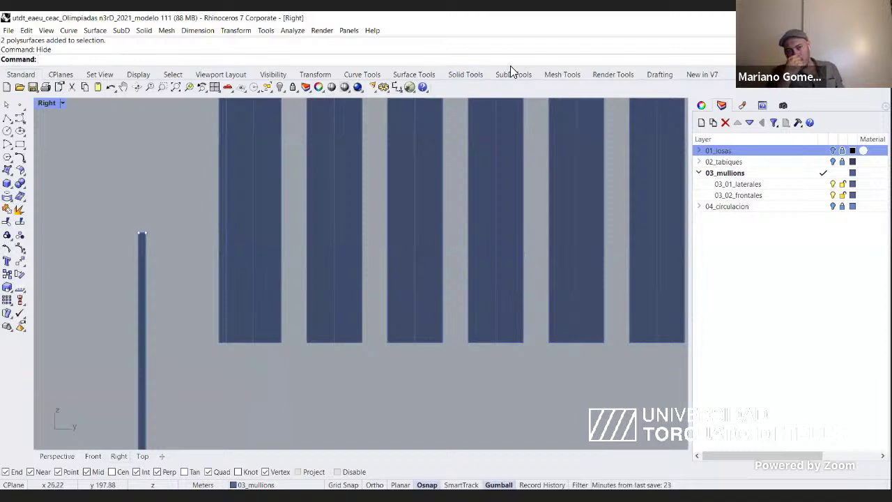
# Move the top level of the front row's cage points in the positive Y direction.
pyautogui.moveTo(145, 223); pyautogui.dragTo(210, 186, button='right')
pyautogui.moveTo(210, 185); pyautogui.dragTo(227, 225)
pyautogui.scroll(-8, 227, 176)
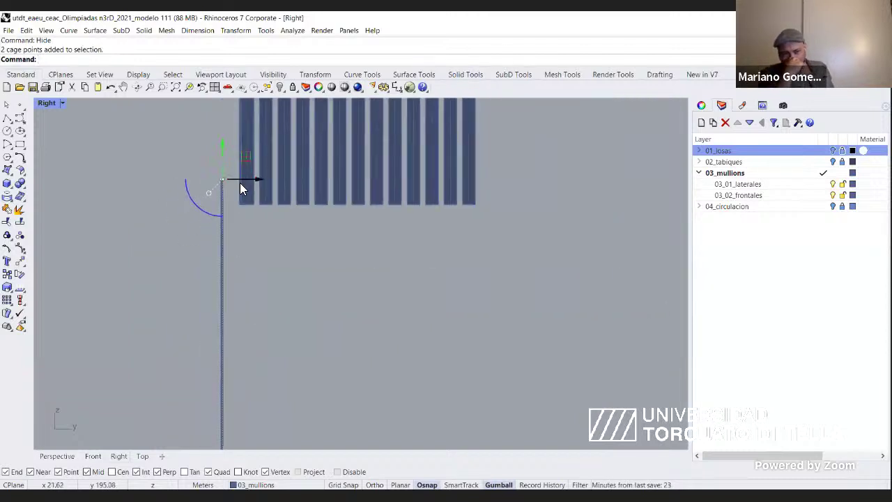
pyautogui.click(241, 179)
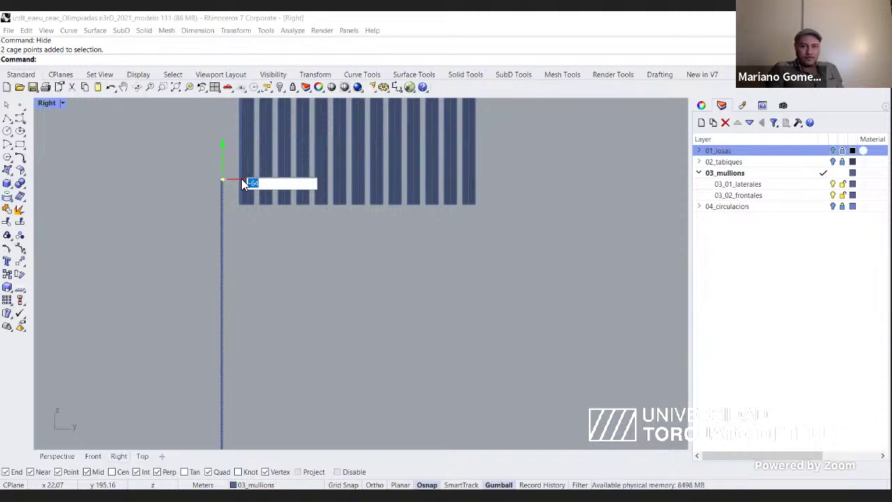
pyautogui.press('Return')
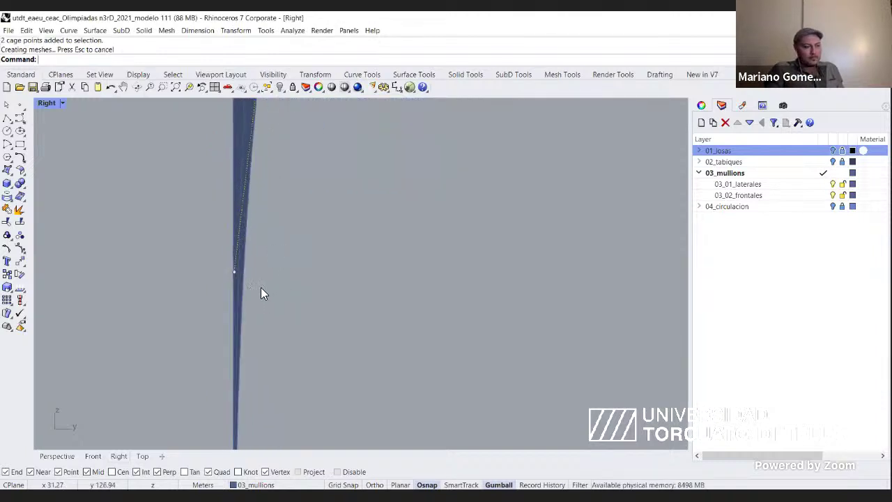
# Select the cage point level just below the top and open its Y move distance for entry.
pyautogui.scroll(20, 241, 277)
pyautogui.moveTo(194, 272); pyautogui.dragTo(220, 257)
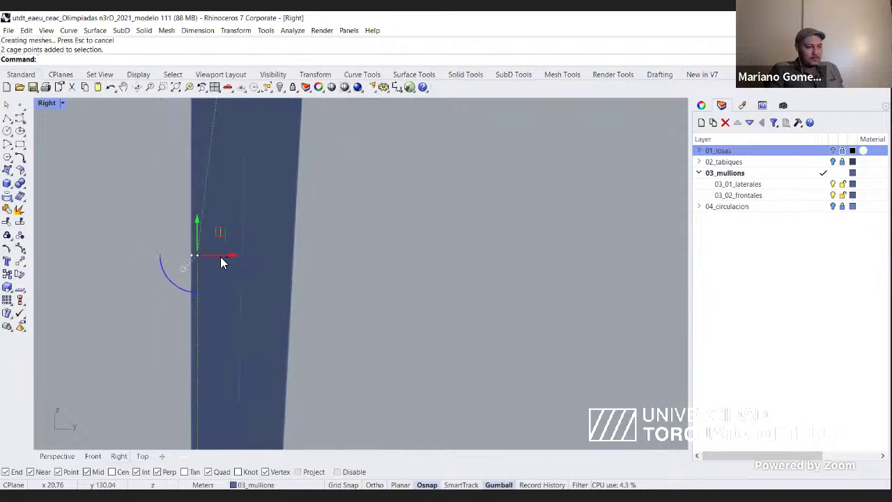
pyautogui.click(225, 257)
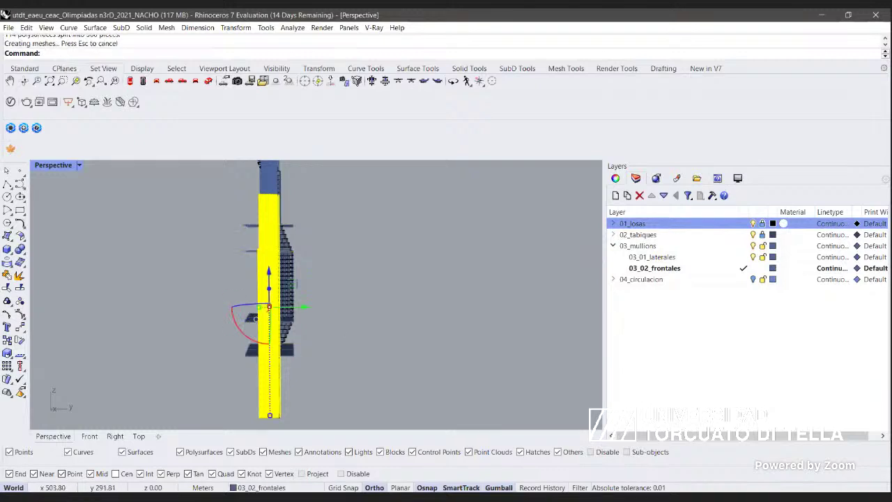
# Deselect the highlighted mullions on the tower in the perspective view.
pyautogui.click(374, 318)
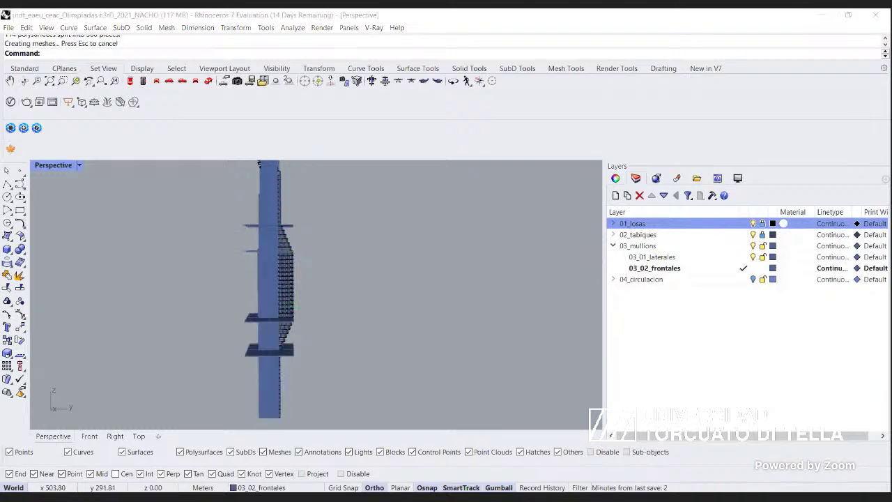
# Duplicate the lowest horizontal cutting plane a short distance straight down across the mullions at the tower's base.
pyautogui.scroll(3, 299, 331)
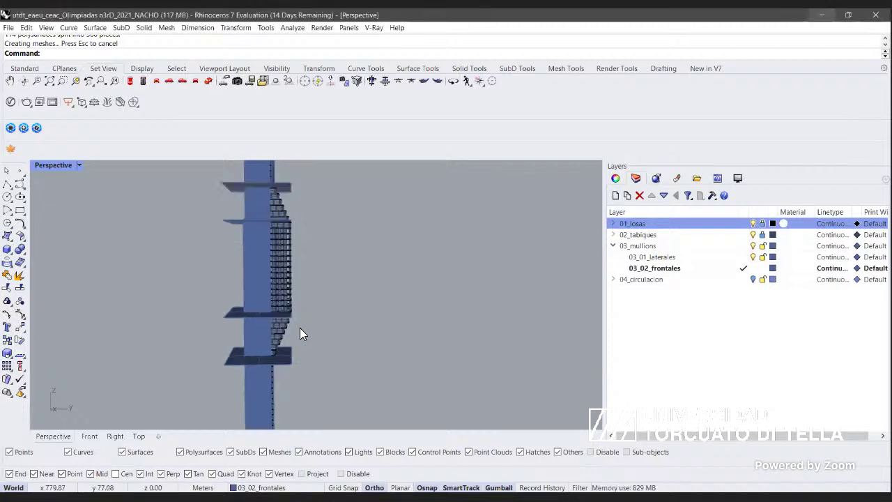
pyautogui.keyDown('shift'); pyautogui.moveTo(301, 330); pyautogui.dragTo(320, 267, button='right'); pyautogui.keyUp('shift')
pyautogui.scroll(3, 320, 268)
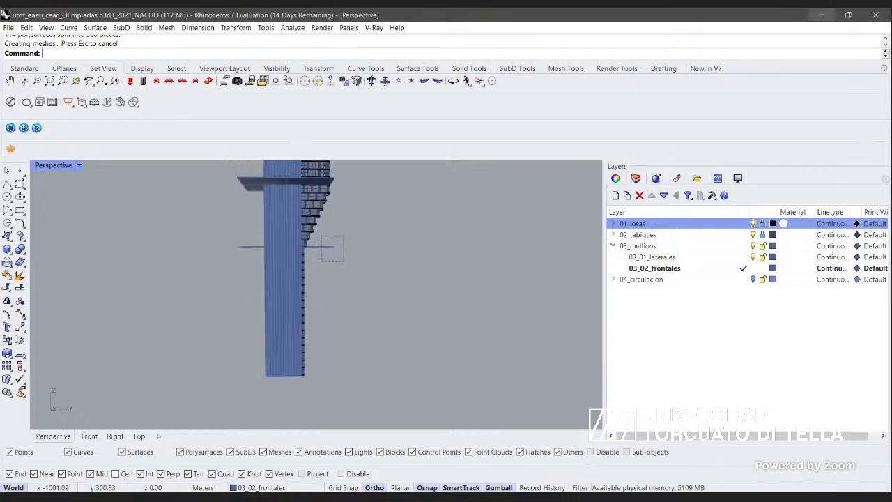
pyautogui.click(318, 245)
pyautogui.moveTo(286, 212); pyautogui.dragTo(284, 272)
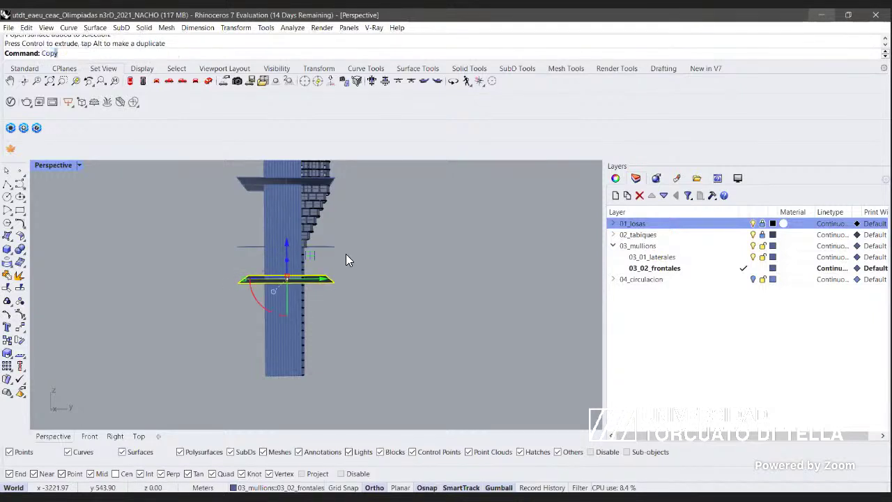
# Copy the duplicated cutting plane vertically downward twice at roughly even intervals, then clear the selection.
pyautogui.press('Return')
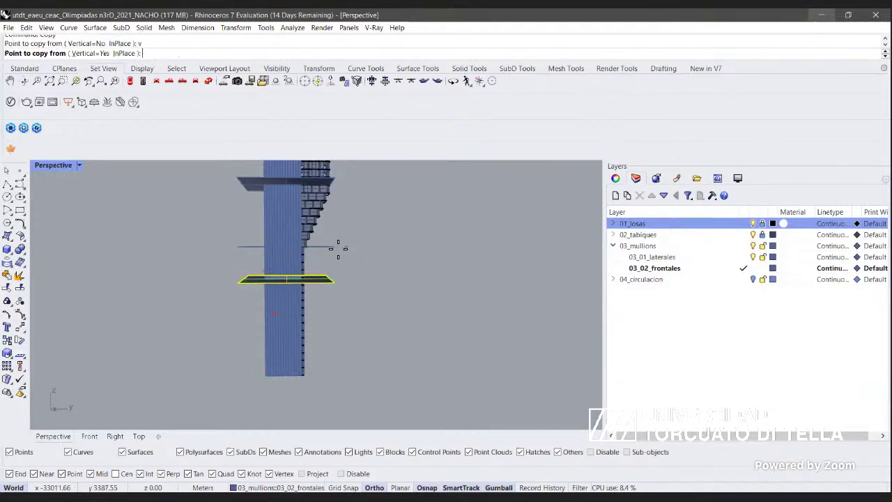
pyautogui.click(334, 279)
pyautogui.click(334, 327)
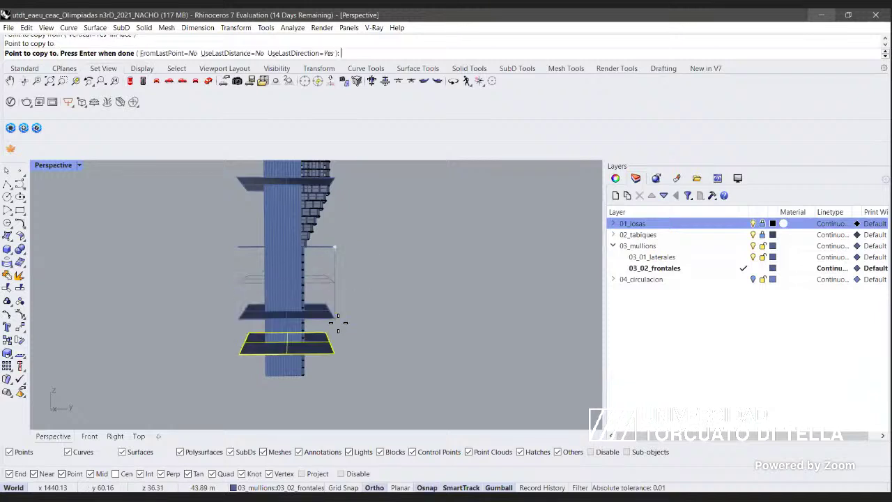
pyautogui.click(334, 361)
pyautogui.press('Return')
pyautogui.press('Escape')
pyautogui.moveTo(372, 377); pyautogui.dragTo(321, 264)
pyautogui.press('Escape')
# Move the mullion section between the two middle cutting planes from its upper outer corner to the projecting floors' outer edge.
pyautogui.keyDown('shift'); pyautogui.moveTo(356, 220); pyautogui.dragTo(347, 315, button='right'); pyautogui.keyUp('shift')
pyautogui.moveTo(374, 243); pyautogui.dragTo(165, 258)
pyautogui.write('Move')
pyautogui.press('Return')
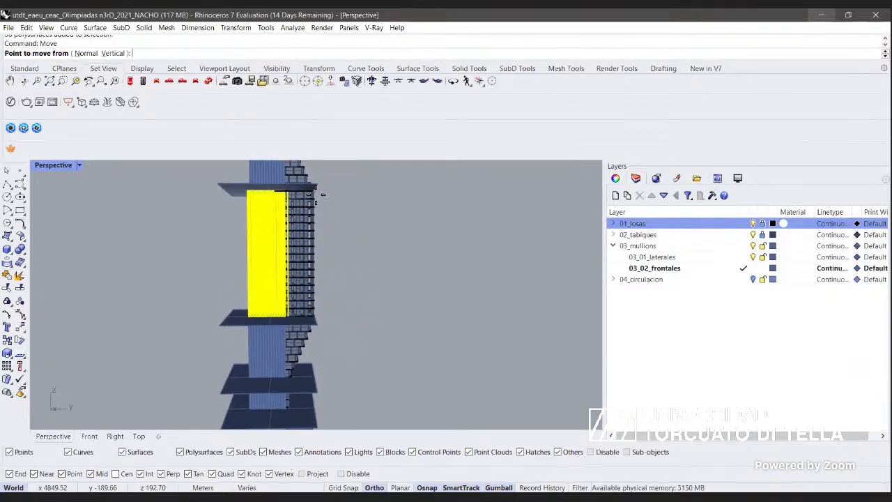
pyautogui.scroll(5, 330, 204)
pyautogui.scroll(-3, 240, 202)
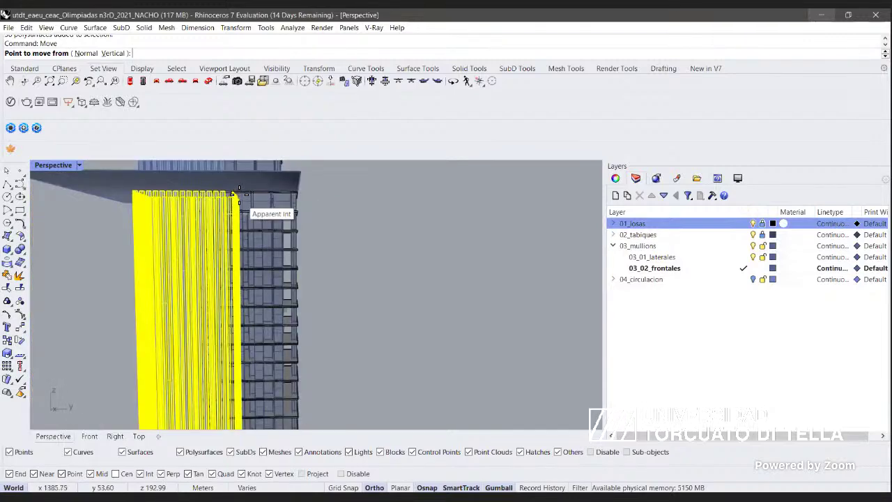
pyautogui.click(235, 187)
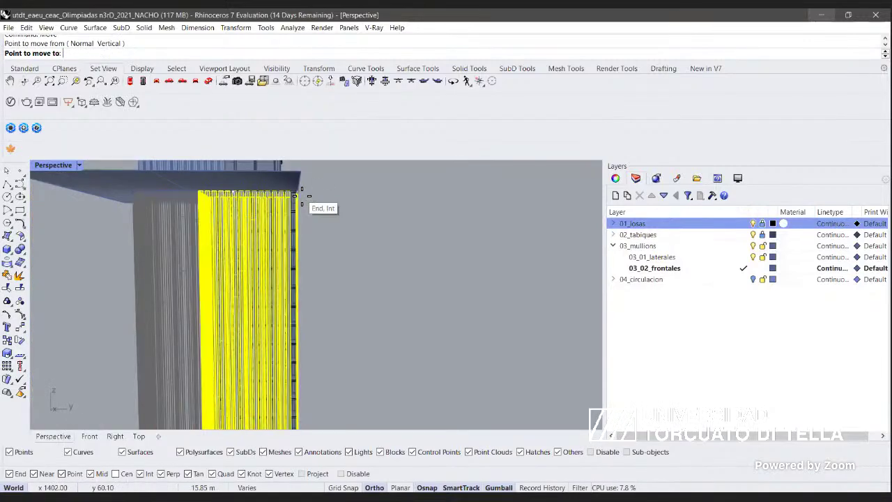
pyautogui.click(299, 195)
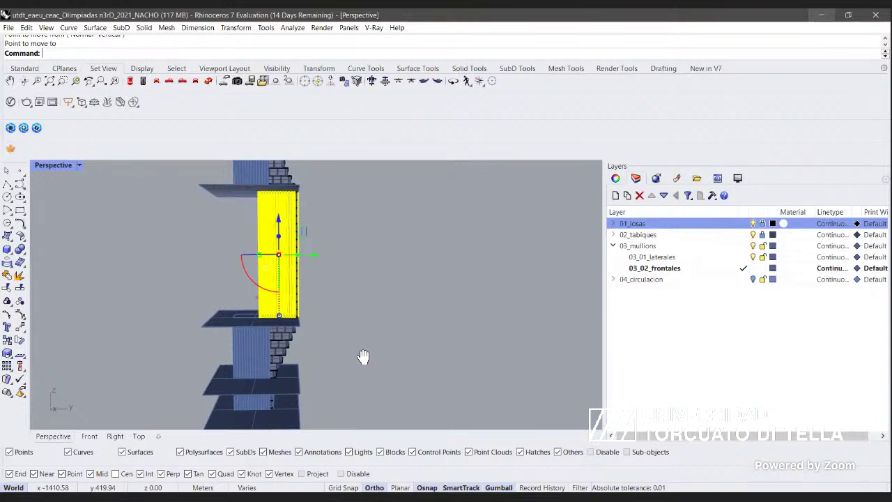
pyautogui.keyDown('shift'); pyautogui.moveTo(363, 357); pyautogui.dragTo(369, 474, button='right'); pyautogui.keyUp('shift')
pyautogui.keyDown('shift'); pyautogui.moveTo(348, 263); pyautogui.dragTo(352, 221, button='right'); pyautogui.keyUp('shift')
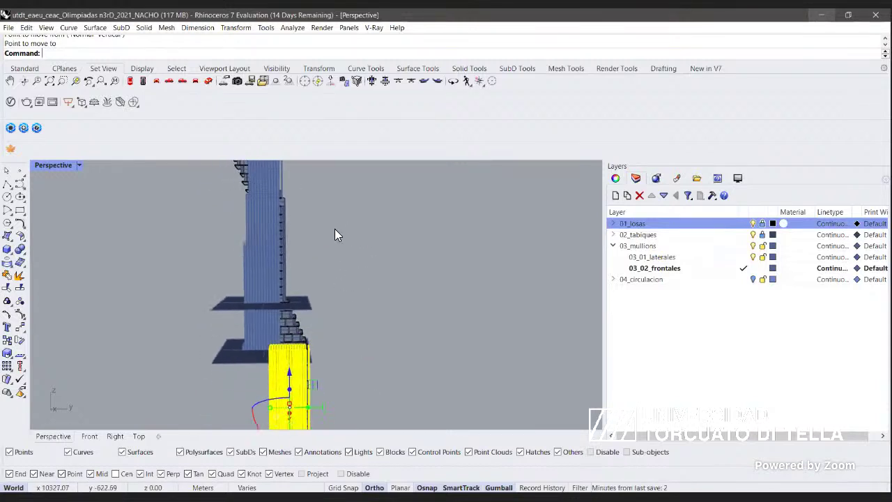
pyautogui.click(342, 246)
pyautogui.moveTo(335, 276); pyautogui.dragTo(211, 215)
pyautogui.scroll(8, 287, 215)
pyautogui.keyDown('shift'); pyautogui.moveTo(304, 213); pyautogui.dragTo(303, 240, button='right'); pyautogui.keyUp('shift')
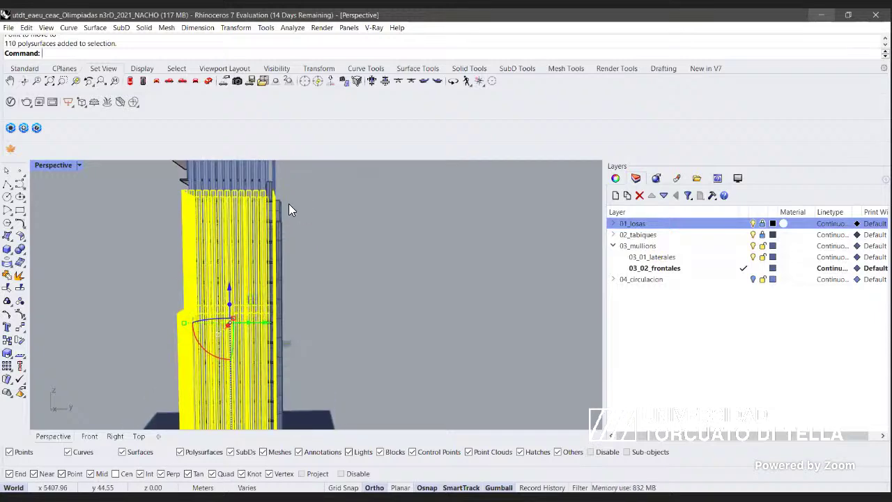
pyautogui.scroll(8, 288, 203)
pyautogui.scroll(-14, 274, 201)
pyautogui.click(347, 341)
# Split the lowest mullion section using the four horizontal planes crossing it as cutting objects.
pyautogui.keyDown('shift'); pyautogui.moveTo(347, 342); pyautogui.dragTo(322, 285, button='right'); pyautogui.keyUp('shift')
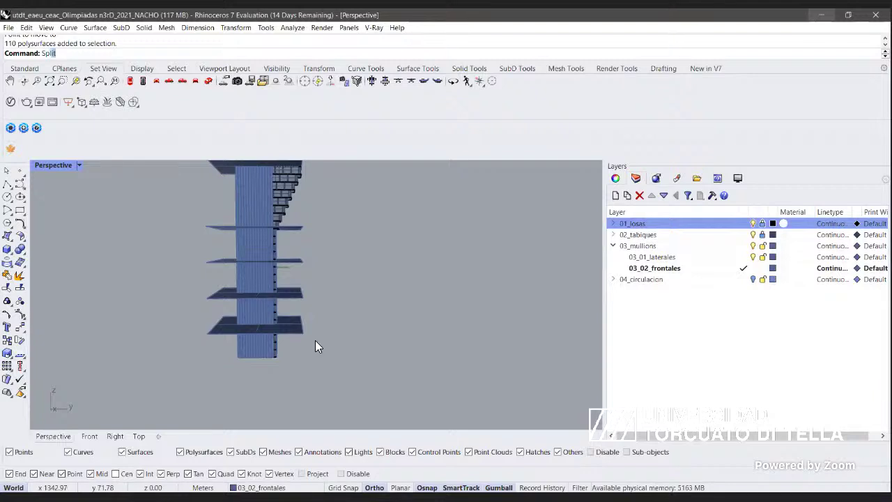
pyautogui.press('Return')
pyautogui.moveTo(315, 340); pyautogui.dragTo(132, 342)
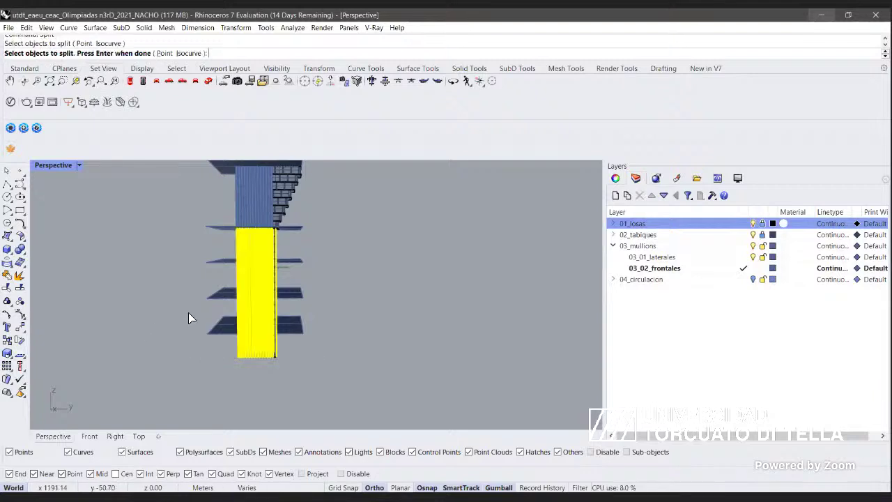
pyautogui.press('Return')
pyautogui.moveTo(322, 371); pyautogui.dragTo(293, 215)
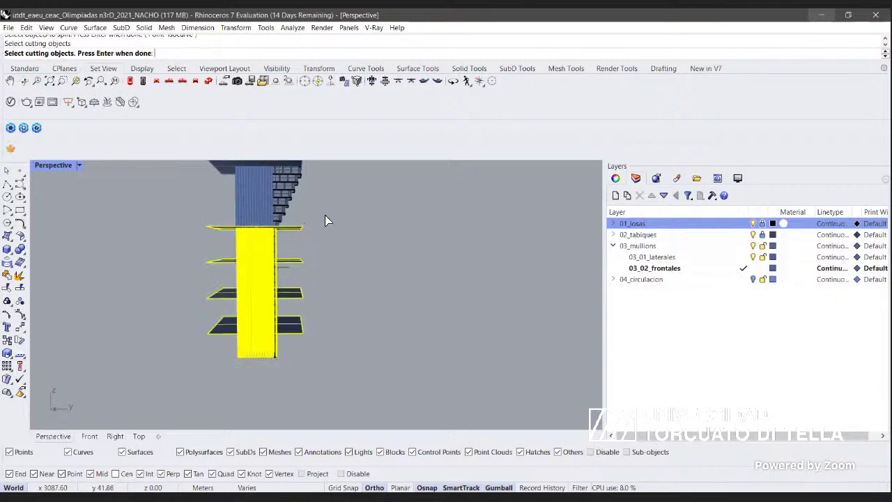
pyautogui.press('Return')
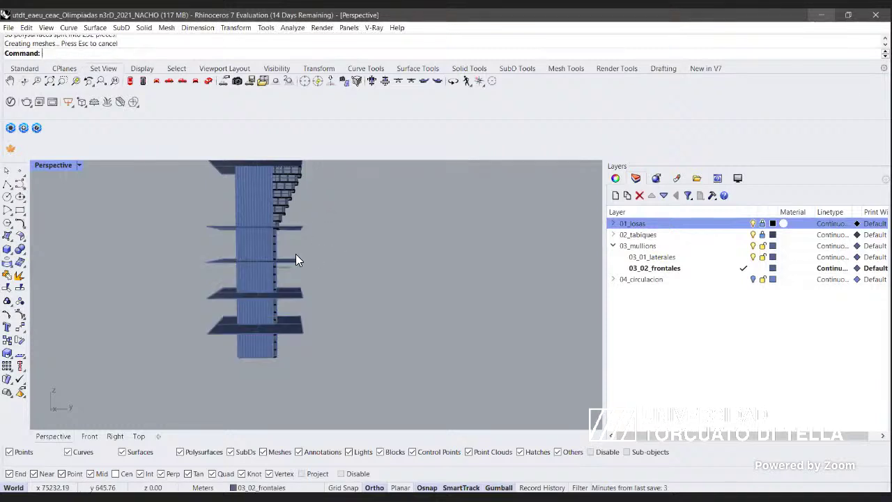
# Delete the four horizontal cutting planes around the tower's lowest mullion section.
pyautogui.moveTo(307, 257); pyautogui.dragTo(331, 346, button='right')
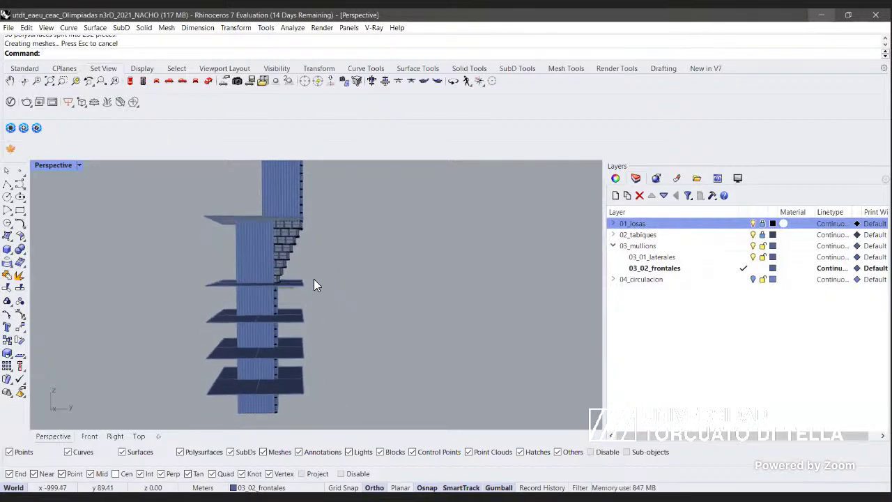
pyautogui.scroll(-3, 317, 284)
pyautogui.moveTo(331, 373); pyautogui.dragTo(300, 277)
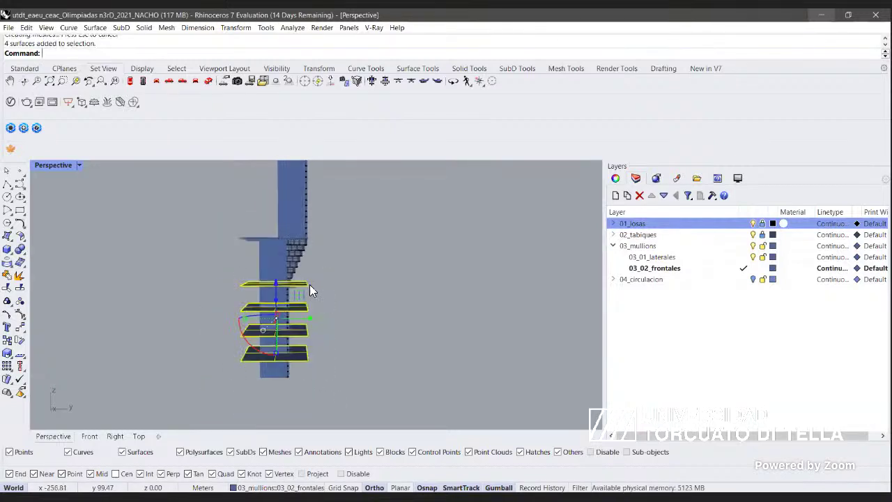
pyautogui.press('Delete')
# Delete the highest remaining cutting plane, above the upper stepped floors.
pyautogui.moveTo(337, 256); pyautogui.dragTo(299, 274, button='right')
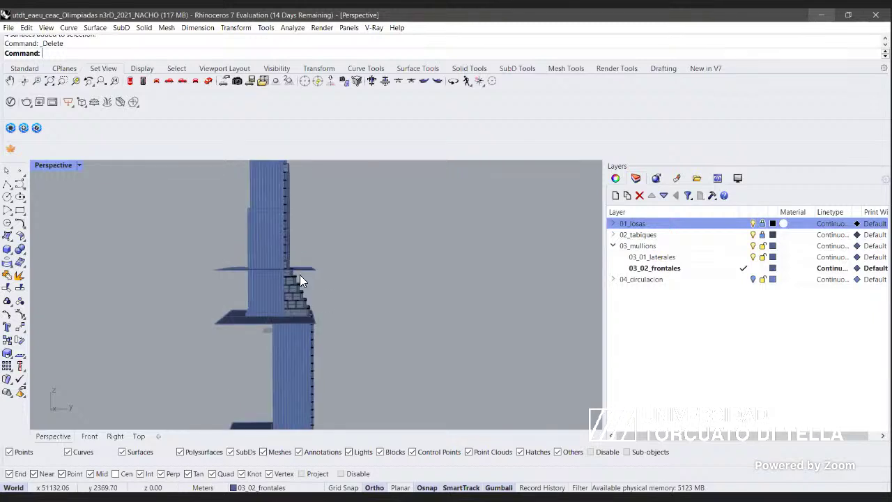
pyautogui.scroll(4, 336, 301)
pyautogui.moveTo(332, 289); pyautogui.dragTo(290, 208)
pyautogui.scroll(-7, 290, 208)
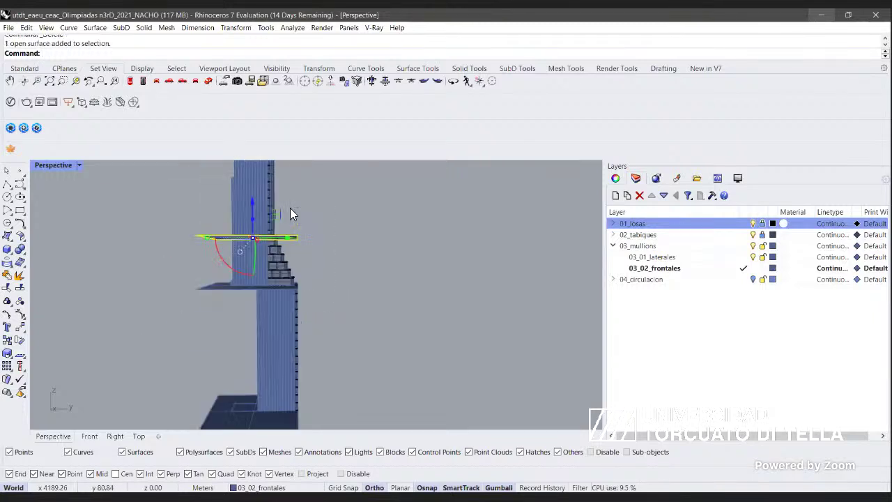
pyautogui.press('Delete')
# Try deleting alternate bands of the split mullions in the tower's lowest section.
pyautogui.moveTo(279, 270); pyautogui.dragTo(241, 276, button='right')
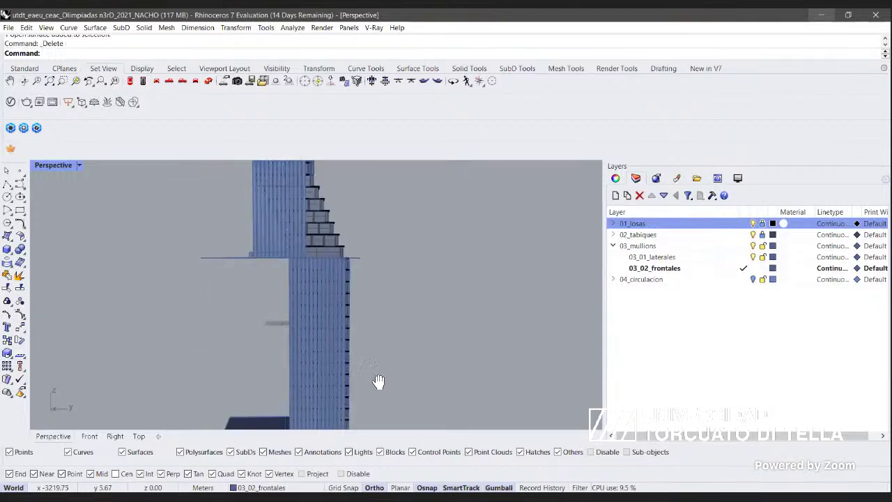
pyautogui.moveTo(352, 240); pyautogui.dragTo(266, 308, button='right')
pyautogui.moveTo(339, 294); pyautogui.dragTo(98, 281)
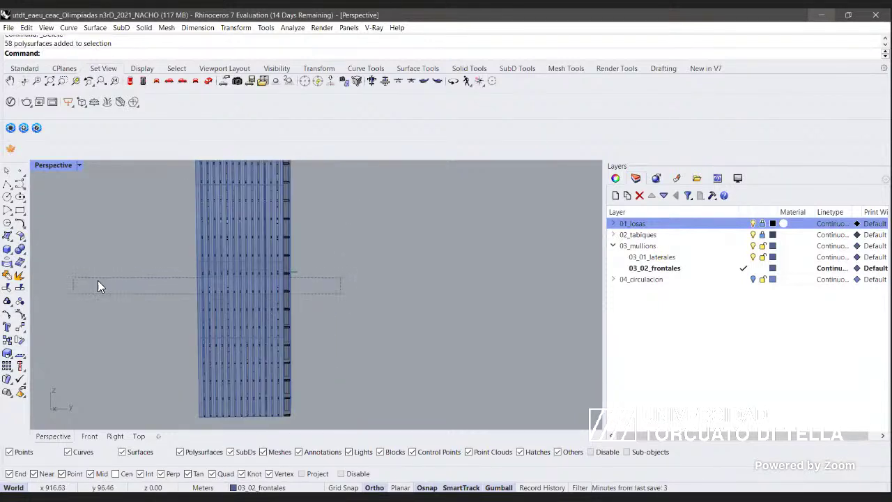
pyautogui.scroll(-3, 241, 286)
pyautogui.moveTo(241, 286); pyautogui.dragTo(313, 272, button='right')
pyautogui.scroll(2, 292, 295)
pyautogui.press('Delete')
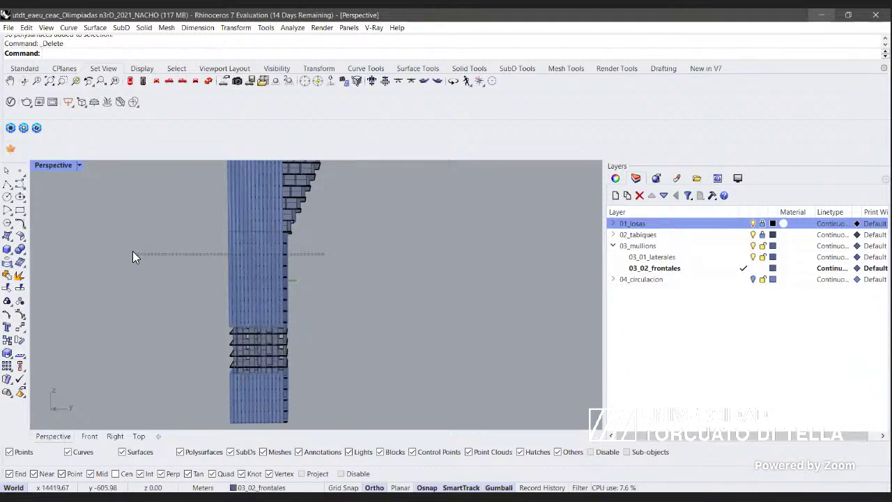
# Undo the deletions of the mullion bands in the tower's lowest section.
pyautogui.hotkey('ctrl', 'z')
pyautogui.press('Escape')
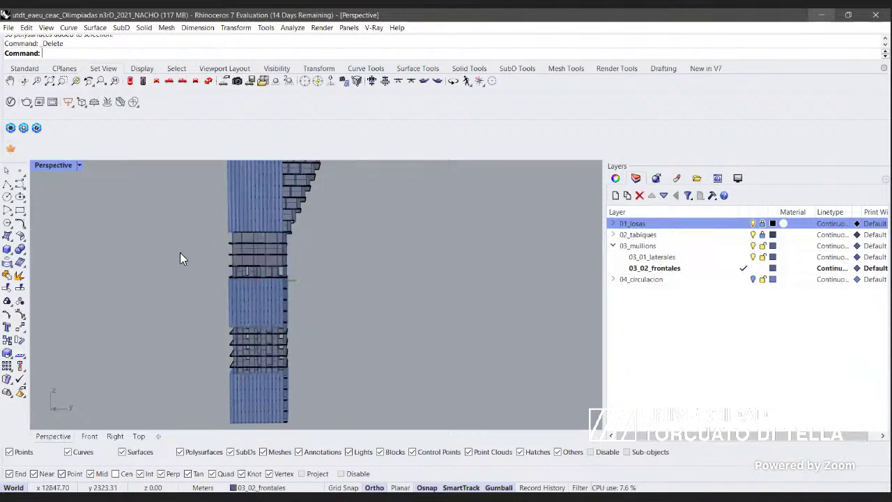
pyautogui.scroll(-3, 289, 272)
pyautogui.keyDown('shift'); pyautogui.moveTo(311, 256); pyautogui.dragTo(304, 255, button='right'); pyautogui.keyUp('shift')
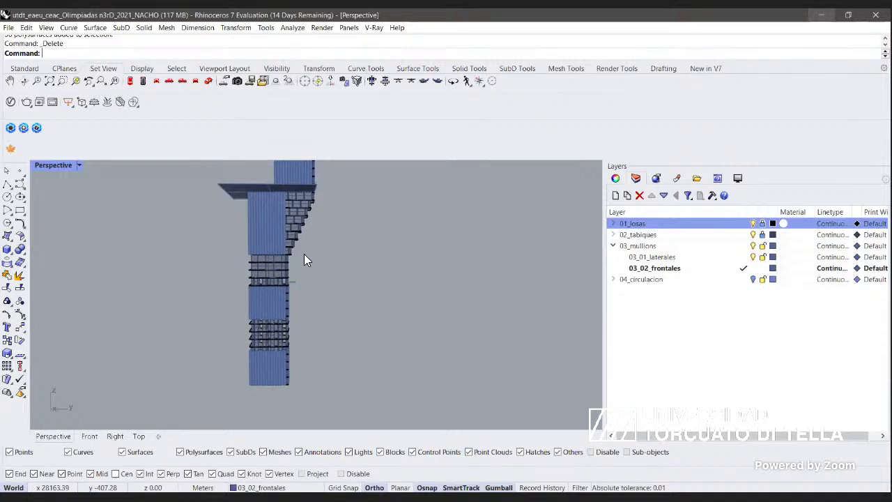
pyautogui.hotkey('ctrl', 'z')
pyautogui.press('Escape')
# Delete the mullion segment covering the lower stepped floors, directly beneath the lower remaining cutting plane.
pyautogui.scroll(8, 267, 348)
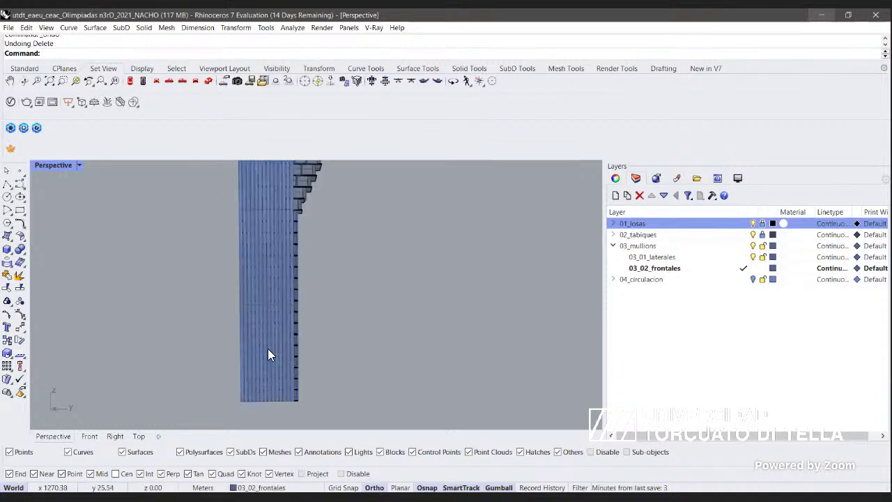
pyautogui.keyDown('shift'); pyautogui.moveTo(301, 391); pyautogui.dragTo(303, 343, button='right'); pyautogui.keyUp('shift')
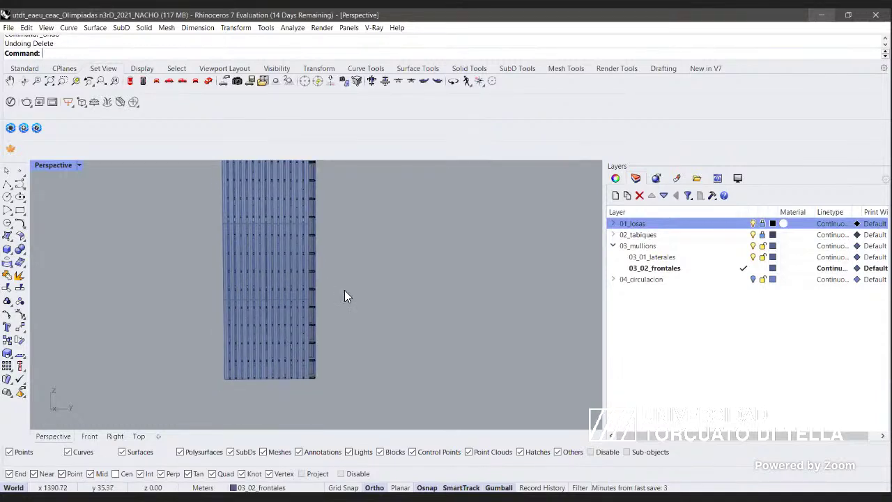
pyautogui.moveTo(344, 292); pyautogui.dragTo(334, 262, button='right')
pyautogui.scroll(5, 308, 240)
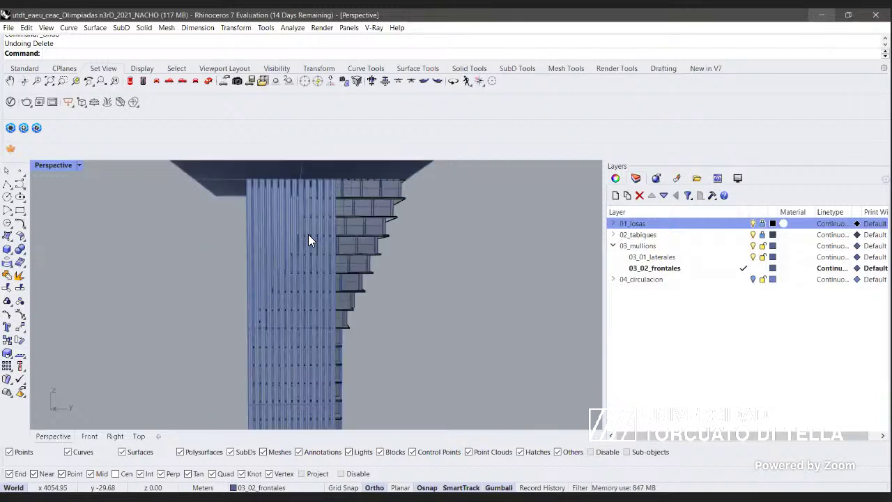
pyautogui.moveTo(494, 294); pyautogui.dragTo(137, 236)
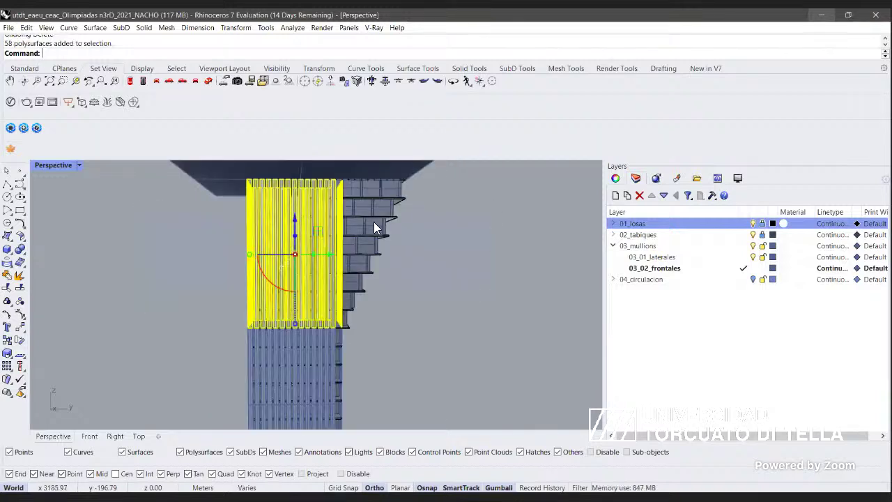
pyautogui.press('Delete')
# Delete the mullion segment covering the upper stepped floors, directly above the upper remaining cutting plane.
pyautogui.moveTo(391, 207); pyautogui.dragTo(308, 321, button='right')
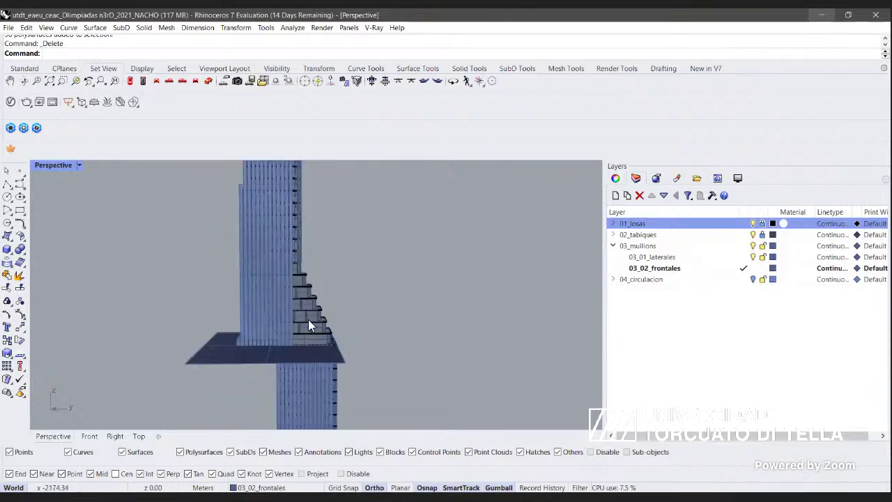
pyautogui.moveTo(252, 301); pyautogui.dragTo(165, 291)
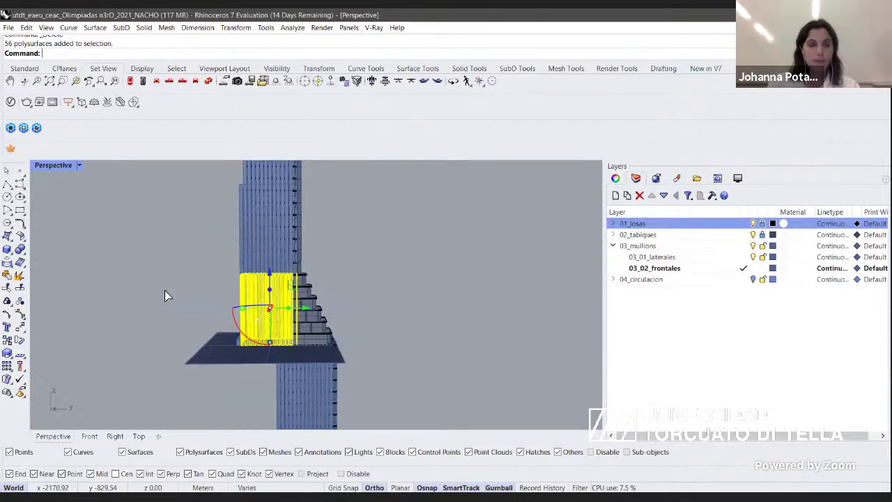
pyautogui.click(192, 290)
# Delete the two remaining cutting planes above and below the moved mullion section.
pyautogui.moveTo(346, 354); pyautogui.dragTo(289, 228, button='right')
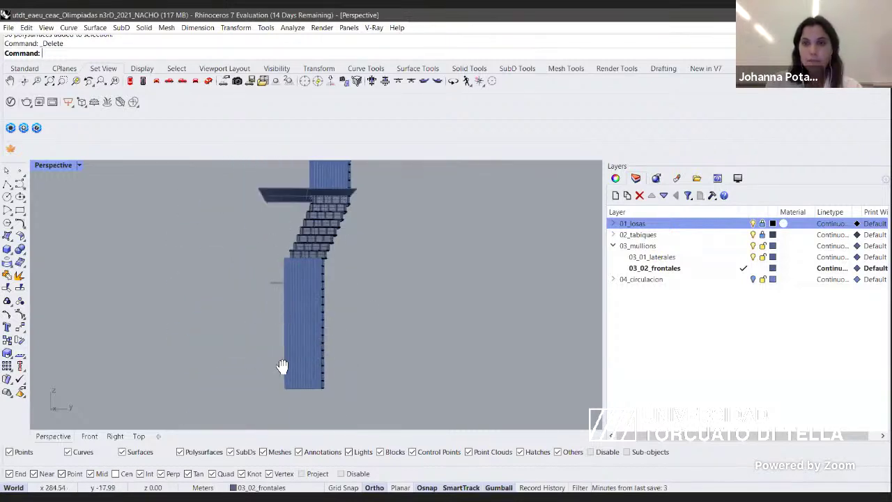
pyautogui.keyDown('shift'); pyautogui.moveTo(282, 366); pyautogui.dragTo(278, 425, button='right'); pyautogui.keyUp('shift')
pyautogui.scroll(-5, 275, 353)
pyautogui.moveTo(244, 299); pyautogui.dragTo(231, 266)
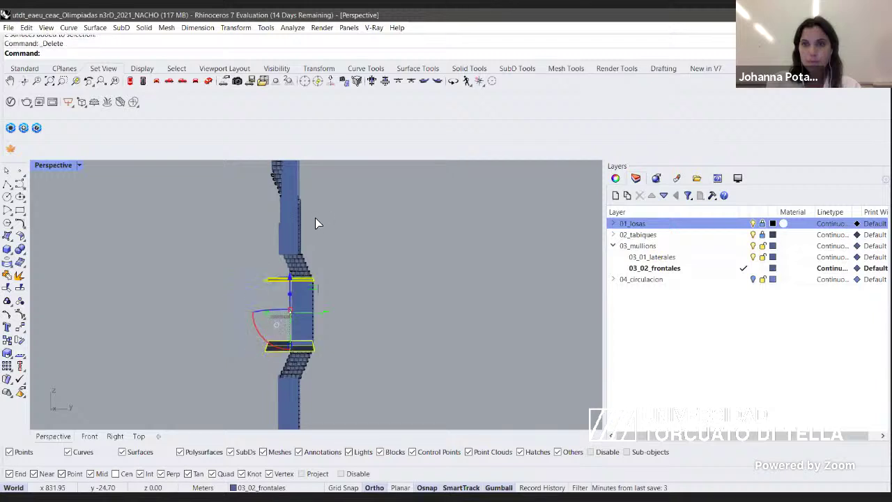
pyautogui.press('Delete')
# Delete the small leftover mullion pieces at the foot of the upper stepped floors.
pyautogui.scroll(3, 316, 218)
pyautogui.keyDown('shift'); pyautogui.moveTo(320, 218); pyautogui.dragTo(335, 267, button='right'); pyautogui.keyUp('shift')
pyautogui.moveTo(300, 319); pyautogui.dragTo(289, 362, button='right')
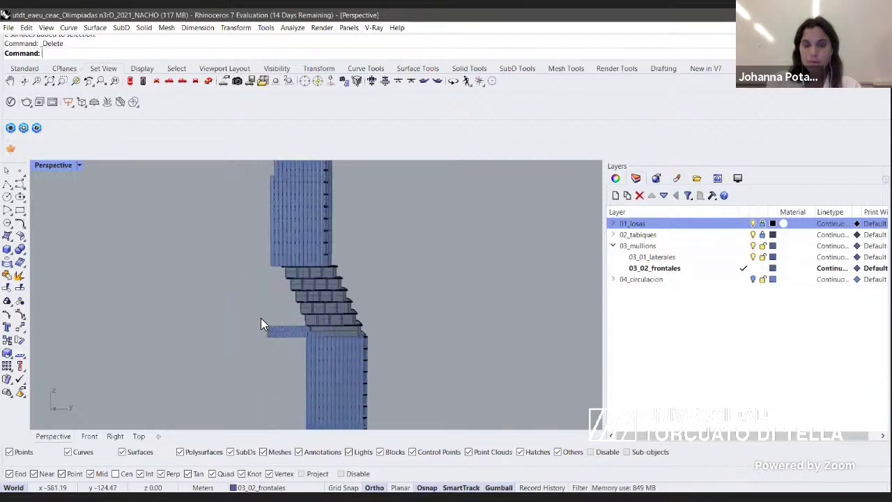
pyautogui.moveTo(325, 336); pyautogui.dragTo(326, 342)
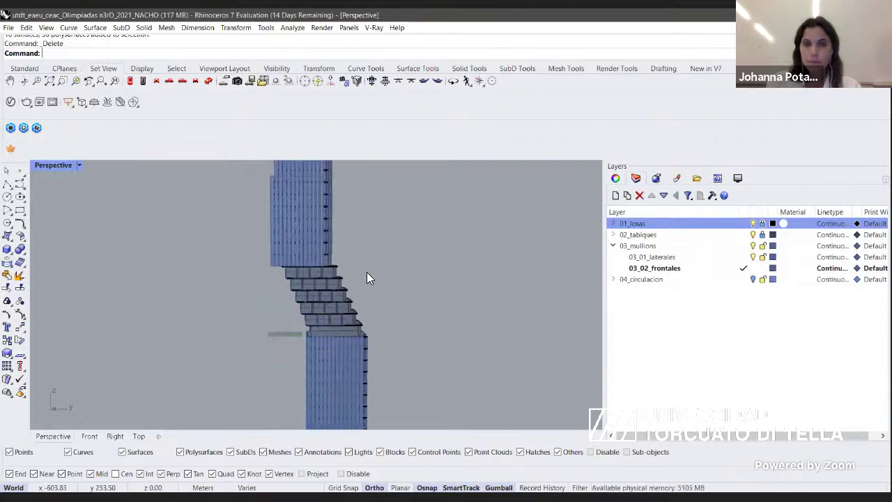
pyautogui.moveTo(368, 277); pyautogui.dragTo(408, 291, button='right')
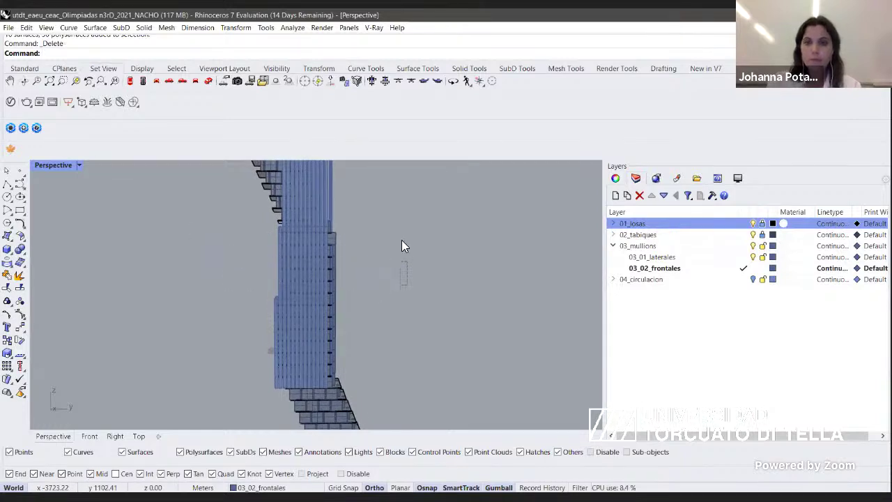
# Delete the mullion segment in front of the stepped floors in the tower's upper section.
pyautogui.moveTo(402, 243); pyautogui.dragTo(250, 325, button='right')
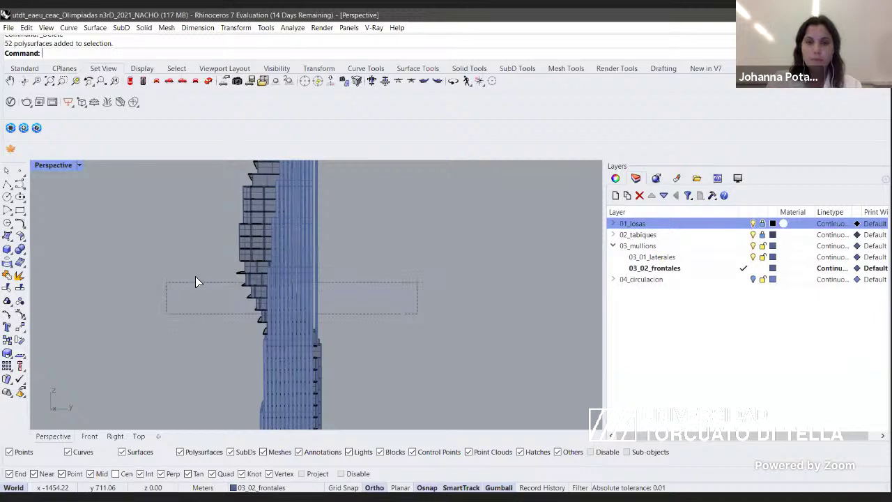
pyautogui.press('Delete')
pyautogui.moveTo(339, 205); pyautogui.dragTo(345, 239, button='right')
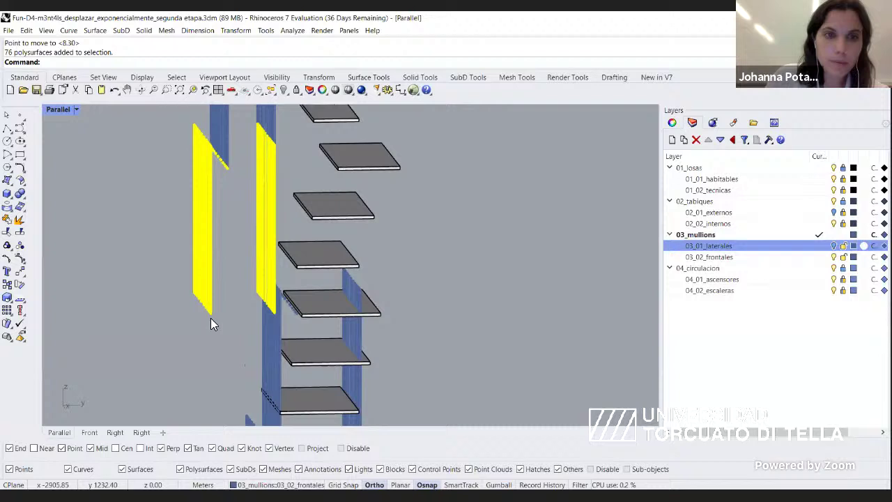
# Move the selected mullion segment horizontally 8.30 m so it lines up with the slab edges.
pyautogui.click(209, 318)
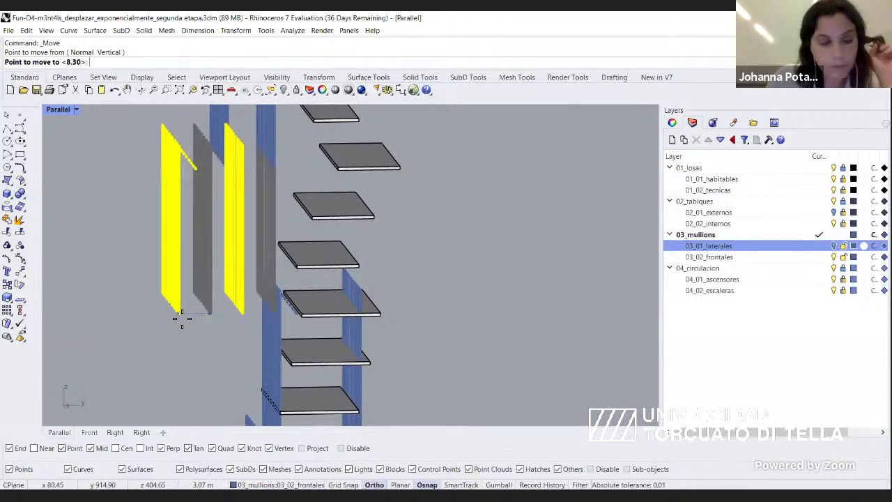
pyautogui.moveTo(249, 302); pyautogui.dragTo(297, 269, button='right')
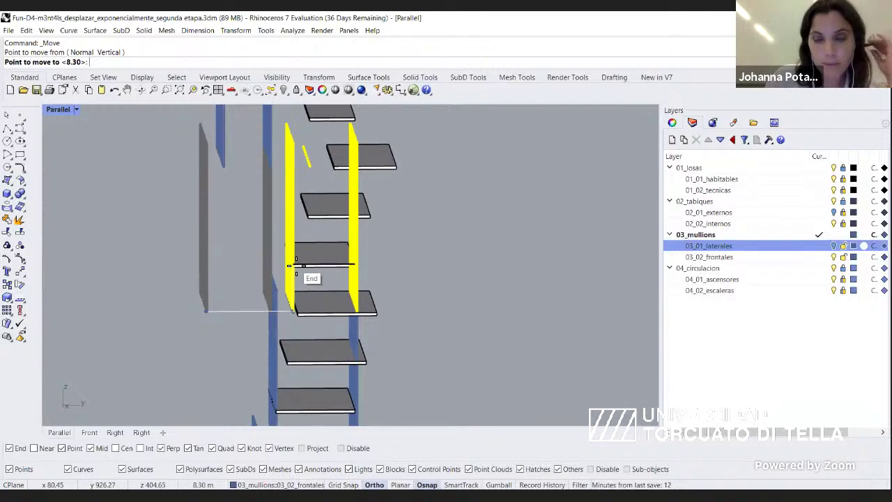
pyautogui.click(293, 265)
# Move the next mullion segment up the tower horizontally 8.30 m, aligning it with the slabs beside it.
pyautogui.keyDown('shift'); pyautogui.moveTo(221, 134); pyautogui.dragTo(208, 308, button='right'); pyautogui.keyUp('shift')
pyautogui.click(204, 216)
pyautogui.rightClick(208, 310)
pyautogui.click(210, 313)
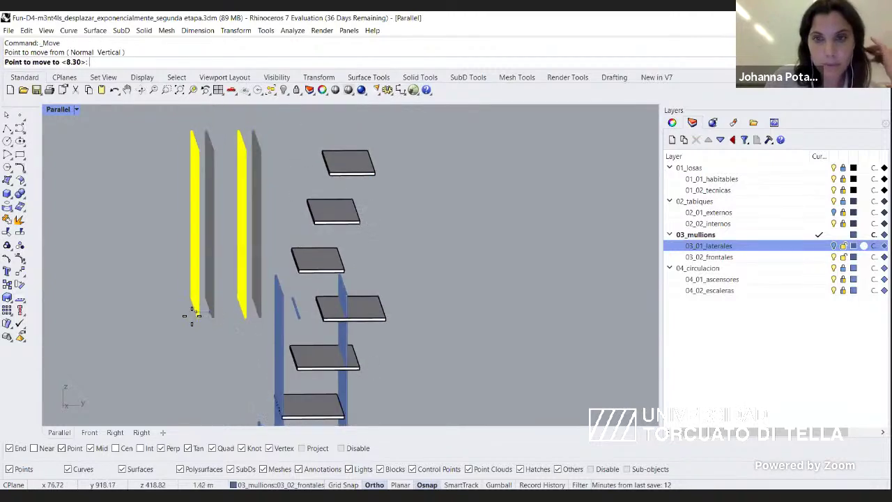
pyautogui.press('F8')
pyautogui.press('Escape')
pyautogui.rightClick(209, 325)
pyautogui.scroll(6, 210, 325)
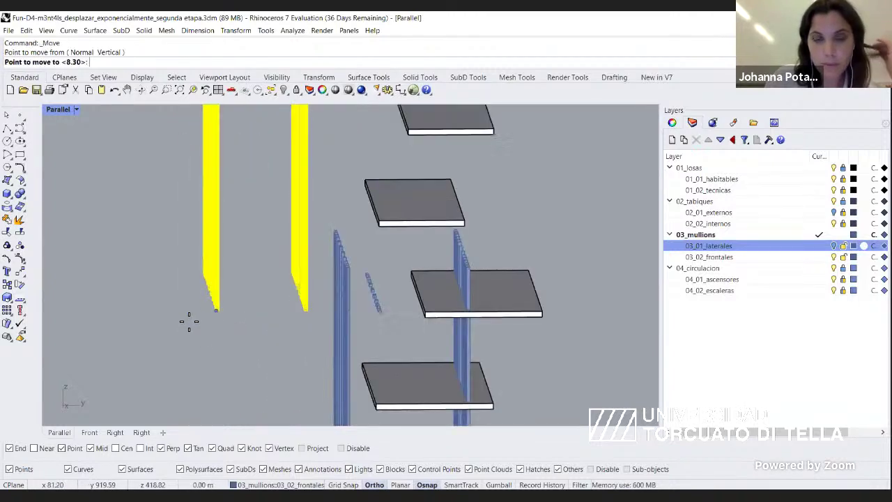
pyautogui.scroll(-2, 183, 316)
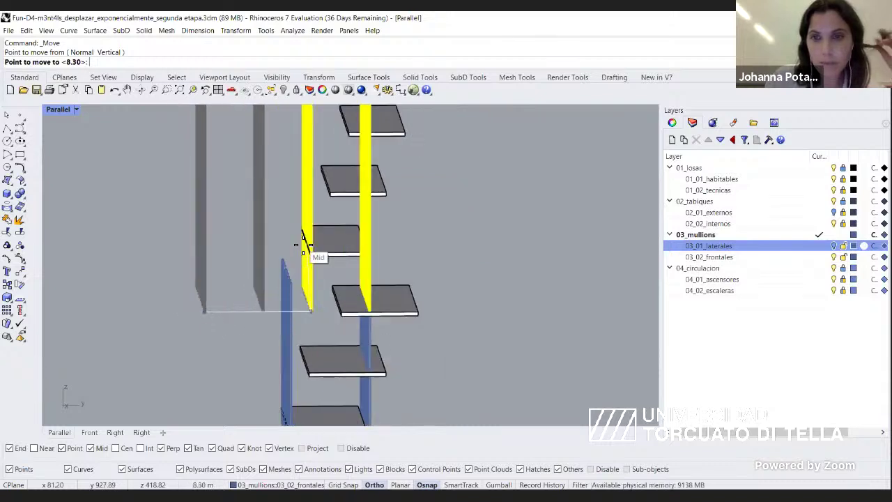
pyautogui.click(299, 244)
pyautogui.scroll(-3, 253, 266)
pyautogui.scroll(-3, 252, 267)
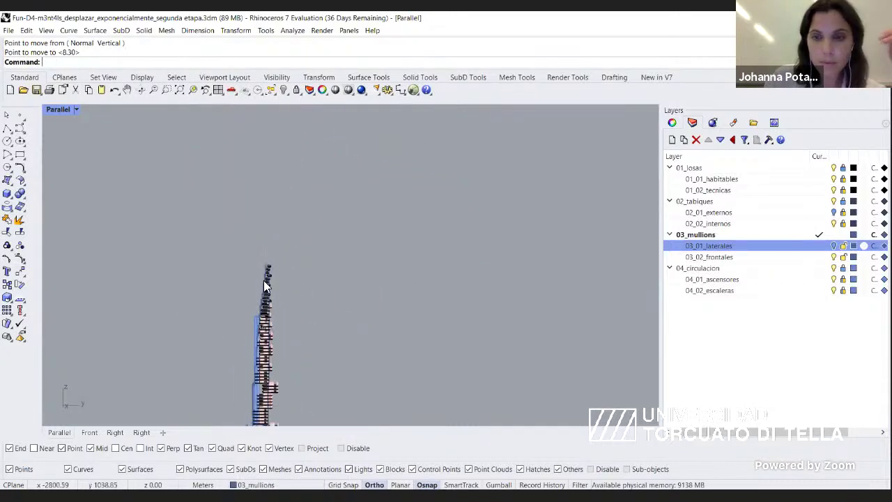
pyautogui.scroll(2, 298, 320)
pyautogui.keyDown('shift'); pyautogui.moveTo(268, 329); pyautogui.dragTo(256, 268, button='right'); pyautogui.keyUp('shift')
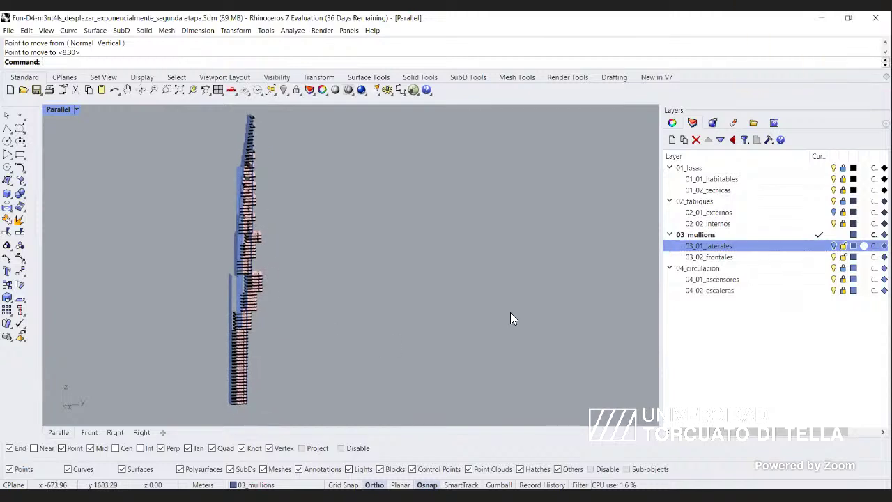
# Select all of the tower's mullions, zoom to the selection and run the Turntable command.
pyautogui.moveTo(510, 313); pyautogui.dragTo(276, 328, button='right')
pyautogui.keyDown('shift'); pyautogui.moveTo(276, 328); pyautogui.dragTo(306, 268, button='right'); pyautogui.keyUp('shift')
pyautogui.keyDown('shift'); pyautogui.moveTo(305, 268); pyautogui.dragTo(387, 291, button='right'); pyautogui.keyUp('shift')
pyautogui.moveTo(317, 151); pyautogui.dragTo(443, 419)
pyautogui.write('zs')
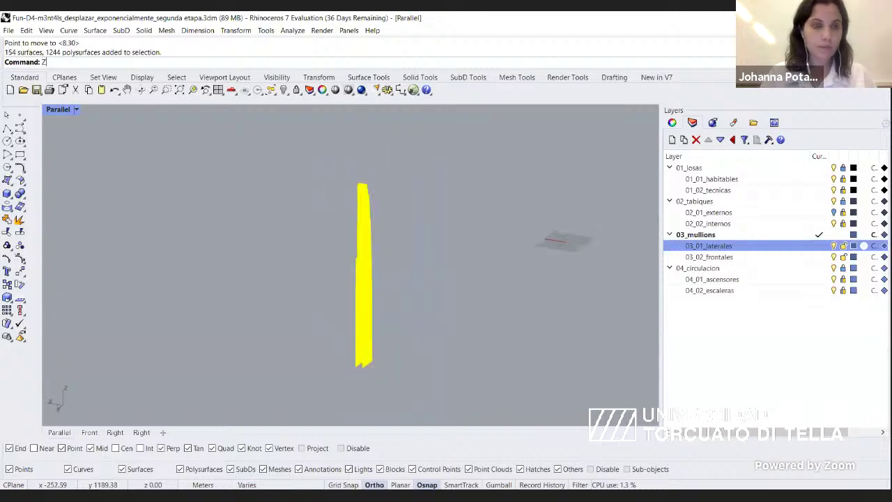
pyautogui.press('Return')
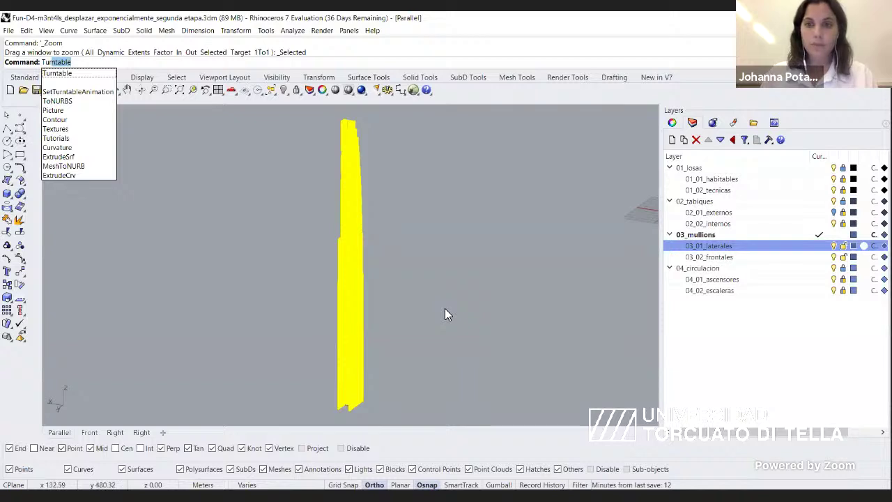
pyautogui.press('Return')
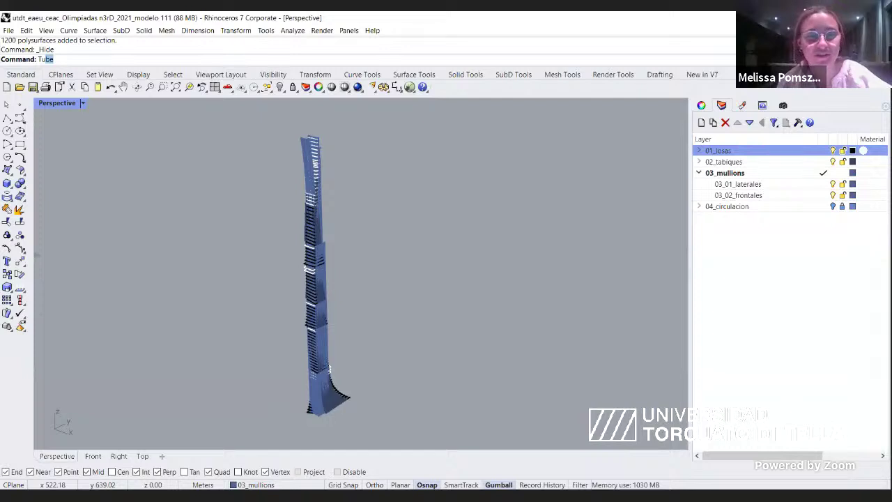
# Rotate the view around the tower with Turntable at speed 22, and stop the rotation.
pyautogui.write('rntable')
pyautogui.press('Return')
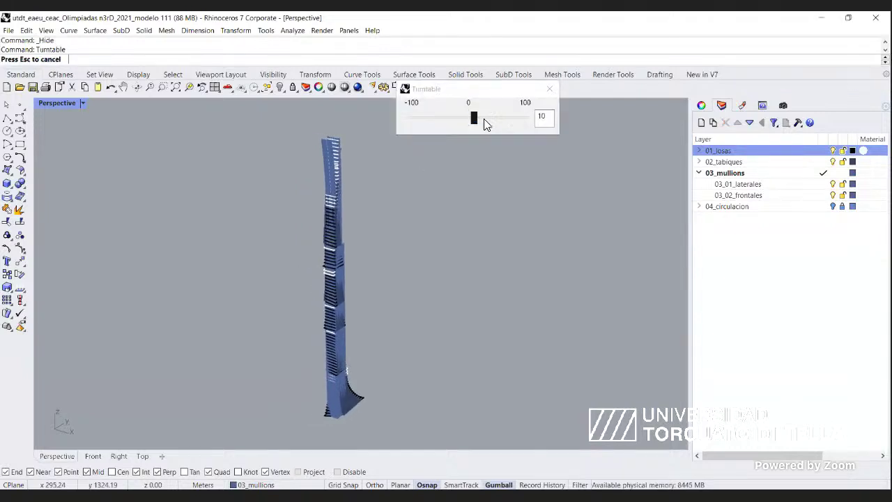
pyautogui.click(484, 118)
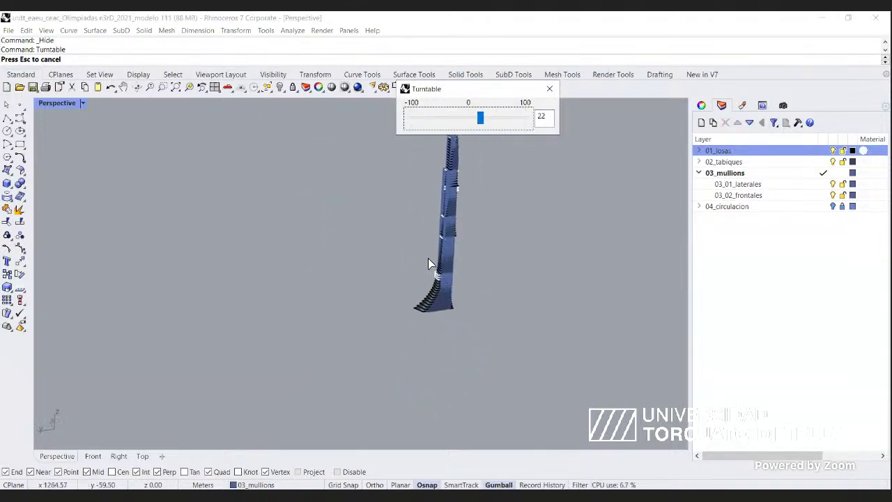
pyautogui.moveTo(348, 350); pyautogui.dragTo(447, 185, button='right')
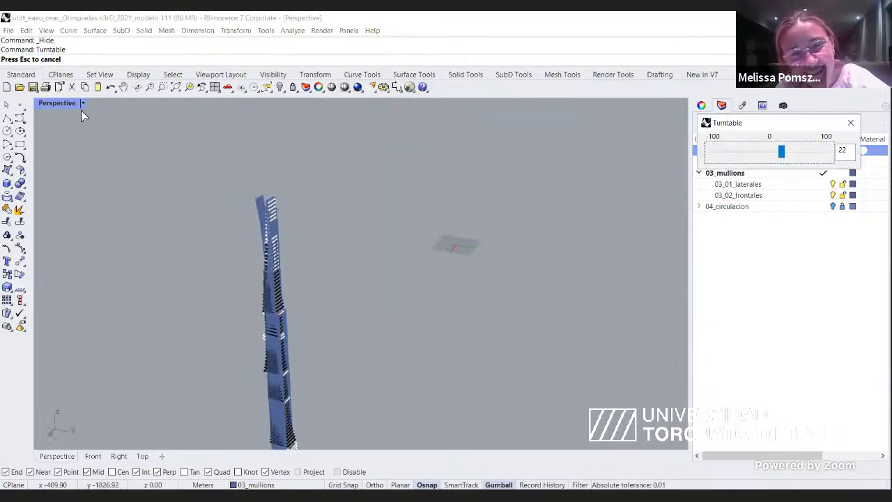
pyautogui.press('Escape')
# Inspect the tower's slabs and mullions up close, and set the viewport to the SE isometric view.
pyautogui.scroll(10, 345, 323)
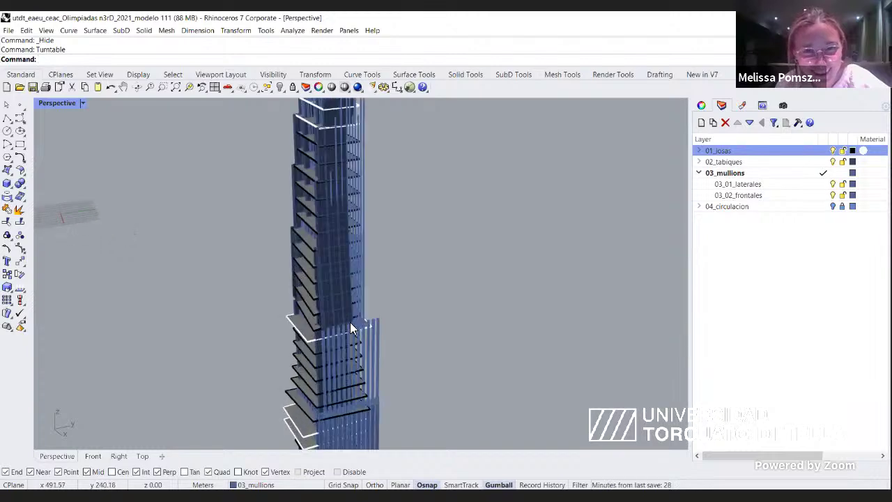
pyautogui.keyDown('shift'); pyautogui.moveTo(363, 350); pyautogui.dragTo(337, 353, button='right'); pyautogui.keyUp('shift')
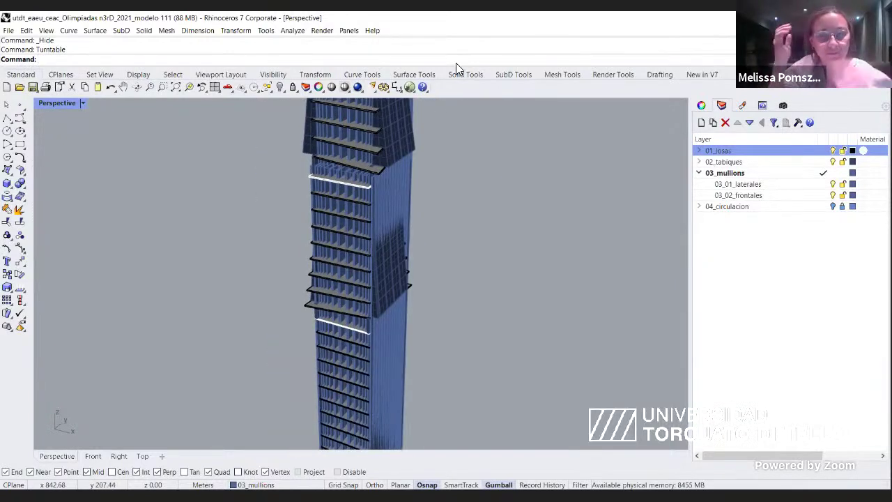
pyautogui.click(85, 105)
pyautogui.moveTo(179, 335)
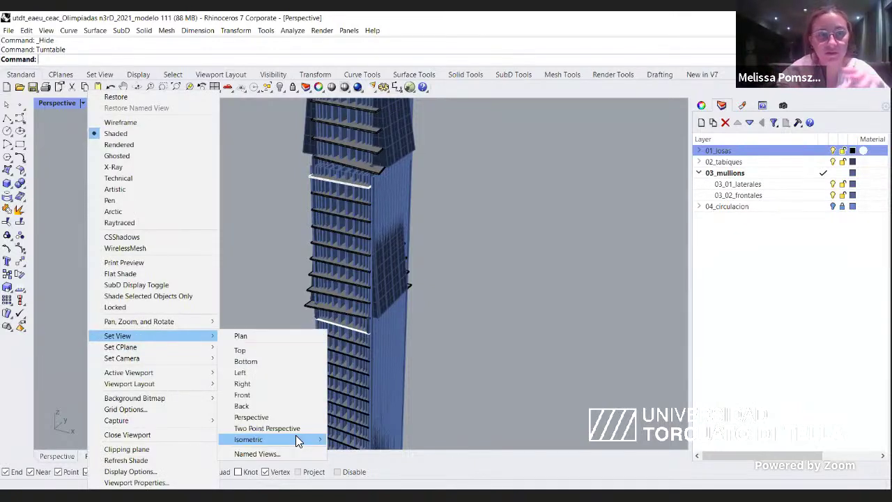
pyautogui.moveTo(296, 439)
pyautogui.click(365, 462)
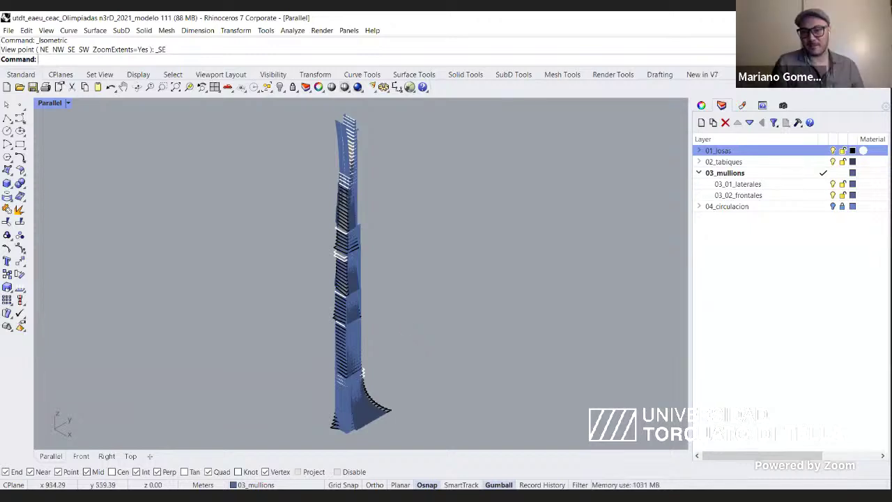
# Select all objects on the 03_02_frontales layer to check them, and clear the selection.
pyautogui.click(765, 171)
pyautogui.rightClick(765, 171)
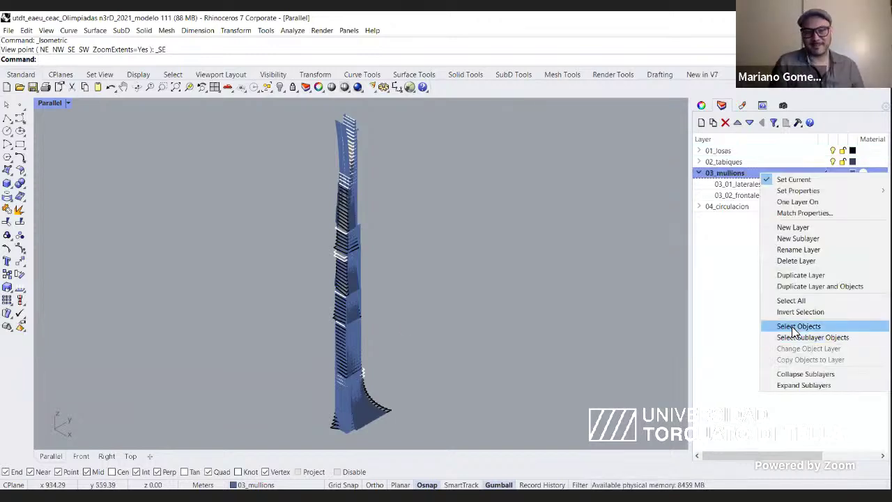
pyautogui.click(718, 230)
pyautogui.click(740, 197)
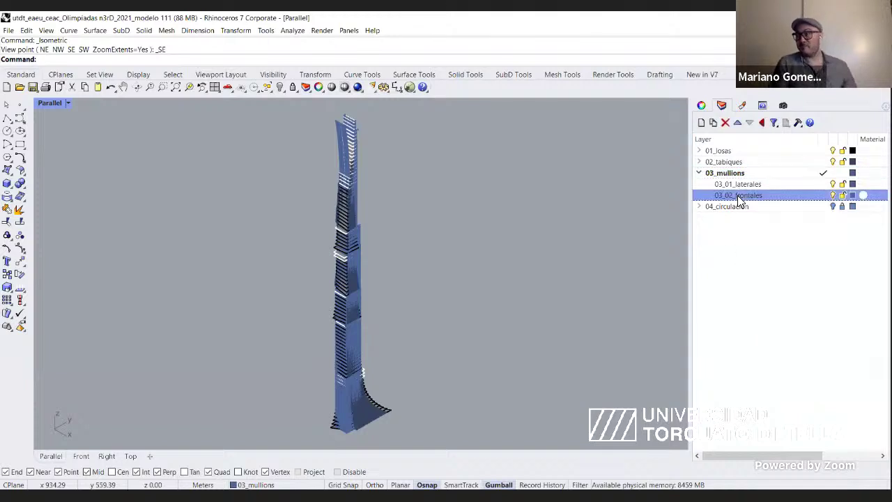
pyautogui.rightClick(740, 198)
pyautogui.click(790, 348)
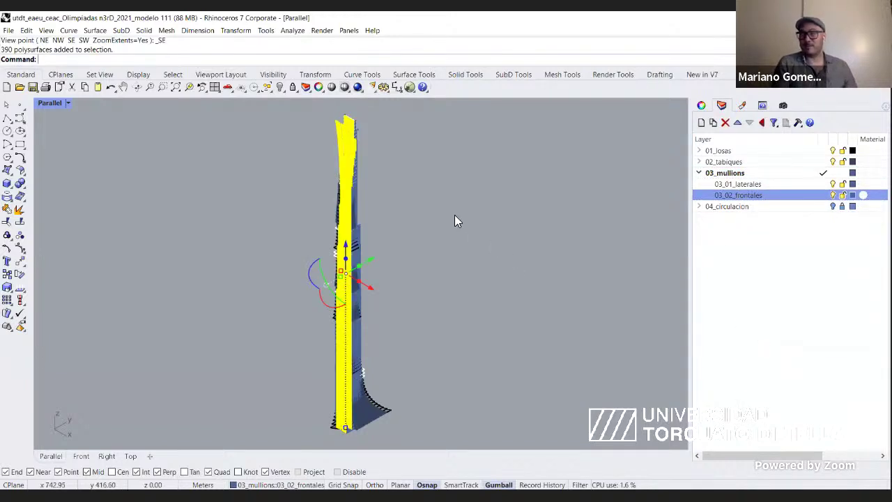
pyautogui.press('Escape')
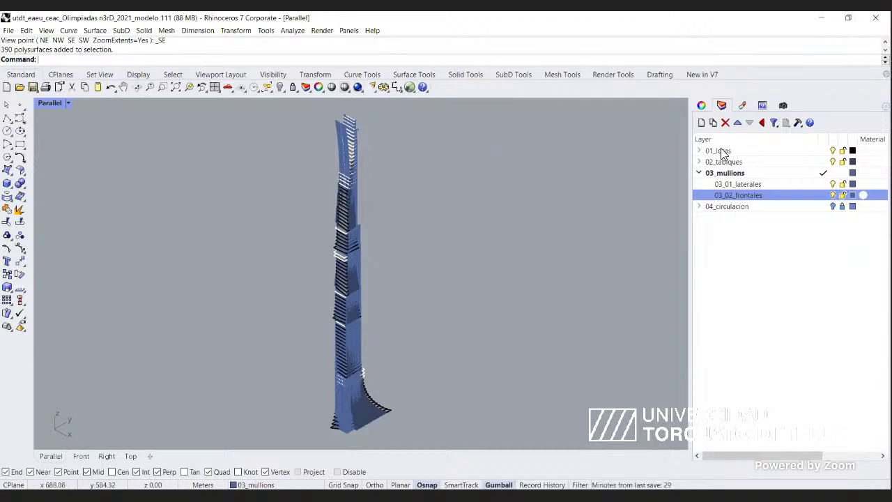
# Examine the mullions at the tower's flared base and reset the viewport to an isometric view.
pyautogui.scroll(8, 351, 433)
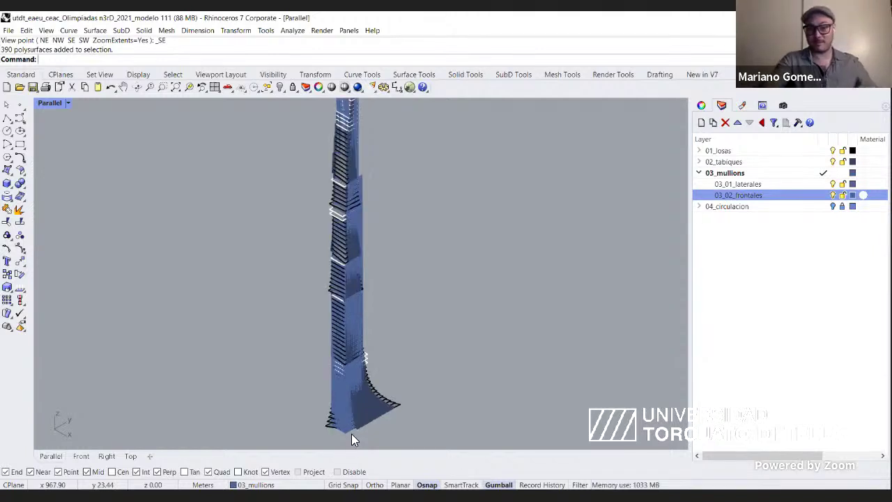
pyautogui.scroll(4, 342, 415)
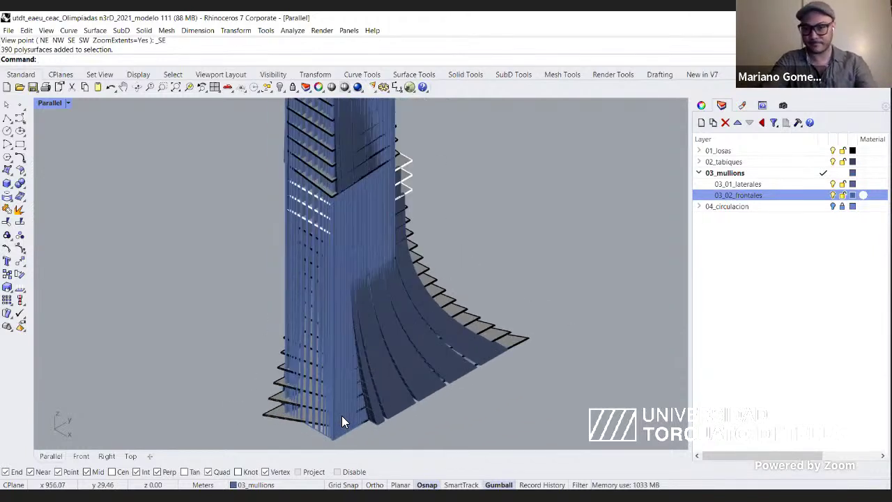
pyautogui.keyDown('shift'); pyautogui.moveTo(403, 188); pyautogui.dragTo(422, 359, button='right'); pyautogui.keyUp('shift')
pyautogui.moveTo(389, 129); pyautogui.dragTo(452, 249, button='right')
pyautogui.moveTo(448, 376); pyautogui.dragTo(424, 300, button='right')
pyautogui.moveTo(441, 376); pyautogui.dragTo(504, 364, button='right')
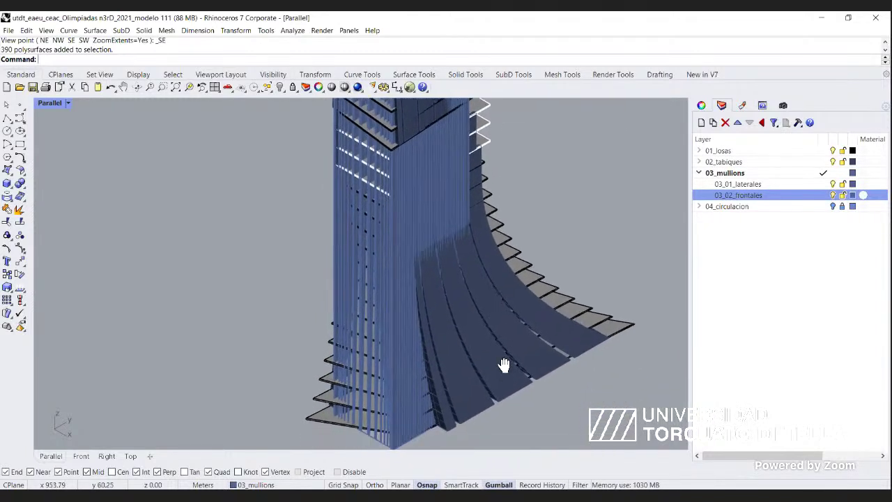
pyautogui.click(67, 103)
pyautogui.moveTo(178, 334)
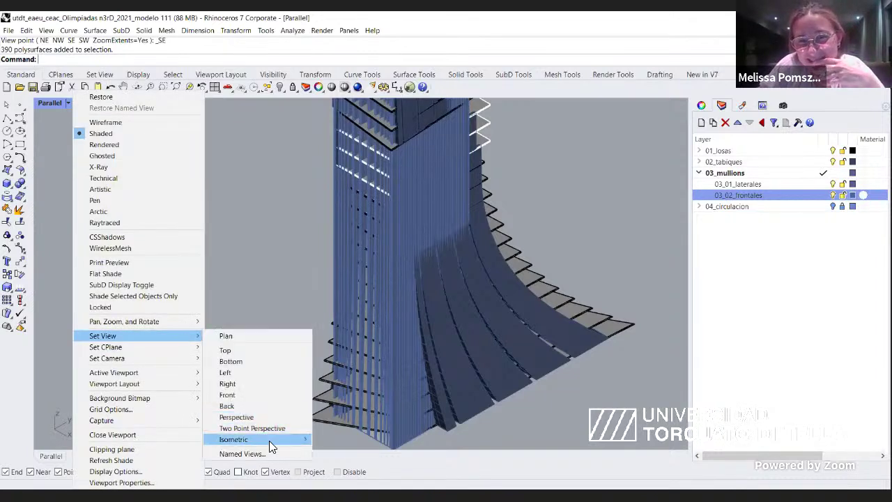
pyautogui.moveTo(269, 440)
pyautogui.click(333, 464)
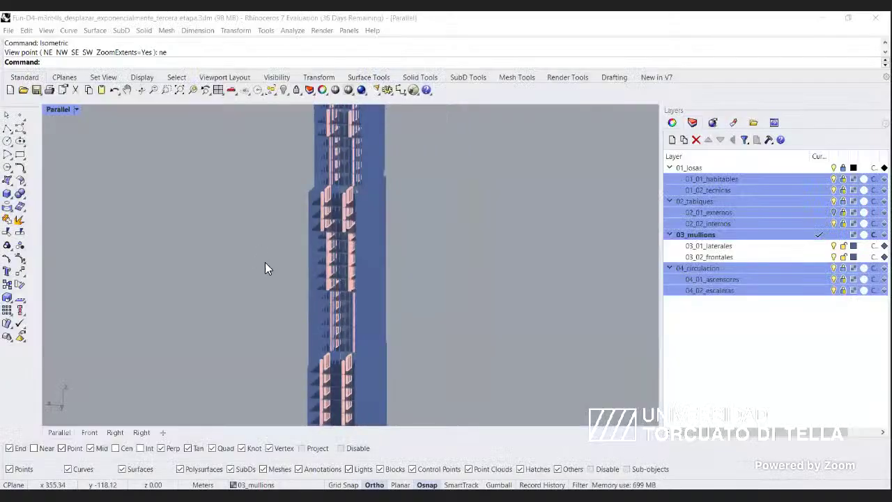
# Examine the arrangement of front and side mullions from several angles along the tower's height and at its crown.
pyautogui.scroll(-5, 265, 265)
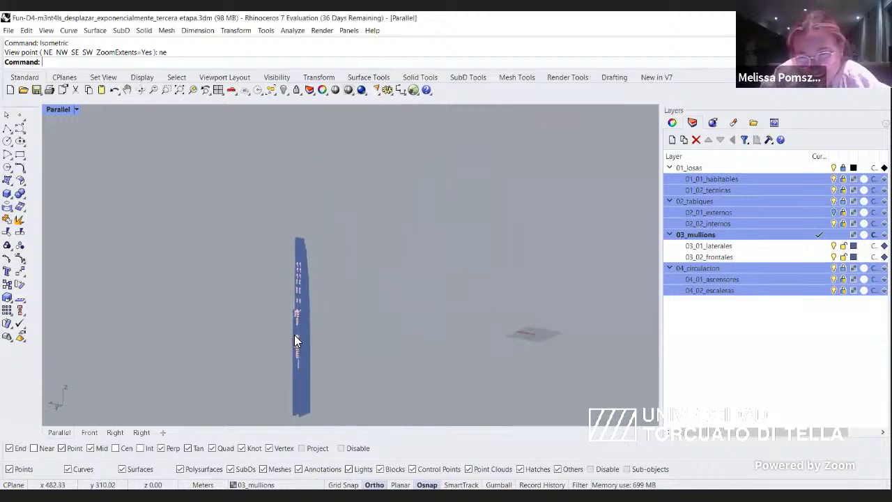
pyautogui.keyDown('shift'); pyautogui.moveTo(294, 334); pyautogui.dragTo(353, 316, button='right'); pyautogui.keyUp('shift')
pyautogui.scroll(3, 353, 322)
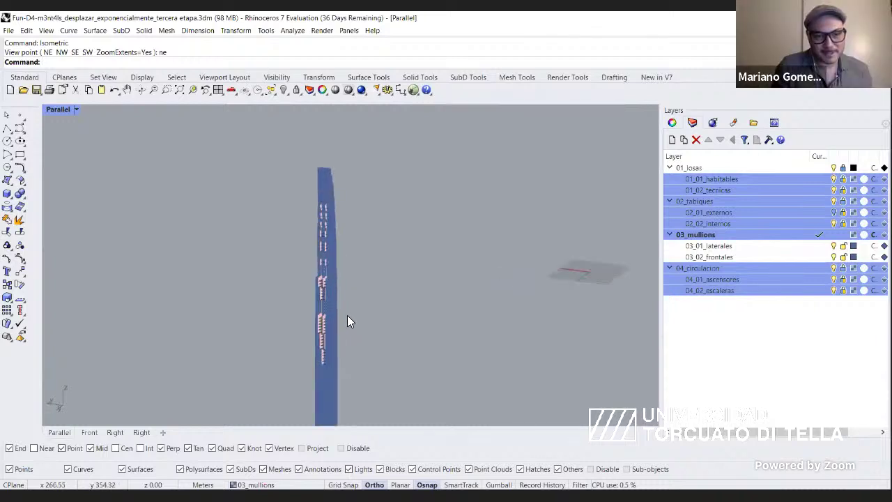
pyautogui.scroll(6, 349, 321)
pyautogui.scroll(5, 339, 341)
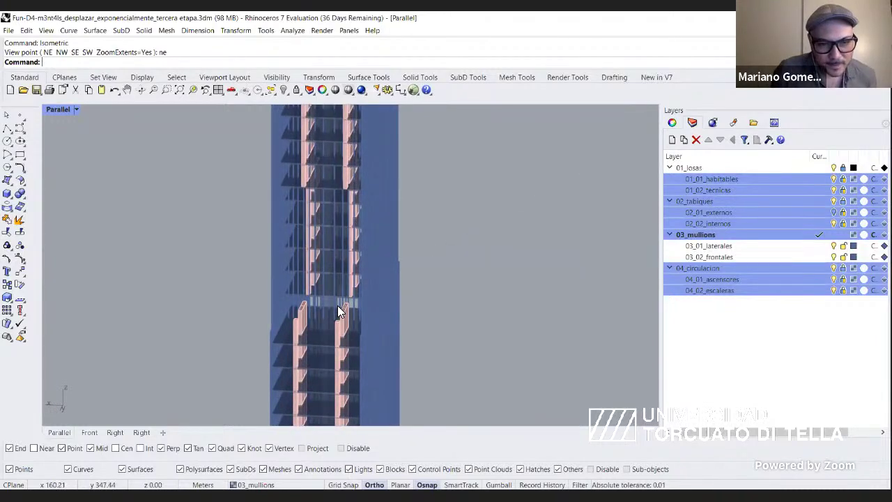
pyautogui.moveTo(285, 387); pyautogui.dragTo(289, 330, button='right')
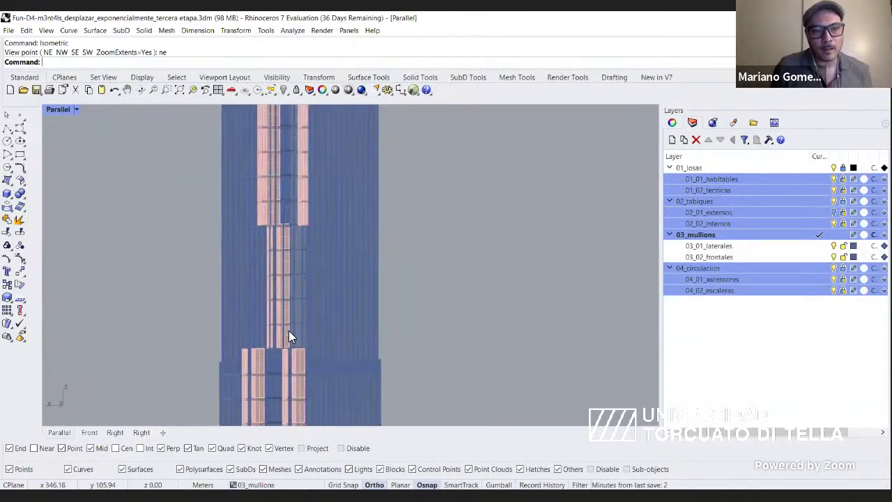
pyautogui.moveTo(401, 315); pyautogui.dragTo(326, 302, button='right')
pyautogui.scroll(11, 350, 295)
pyautogui.scroll(-4, 307, 237)
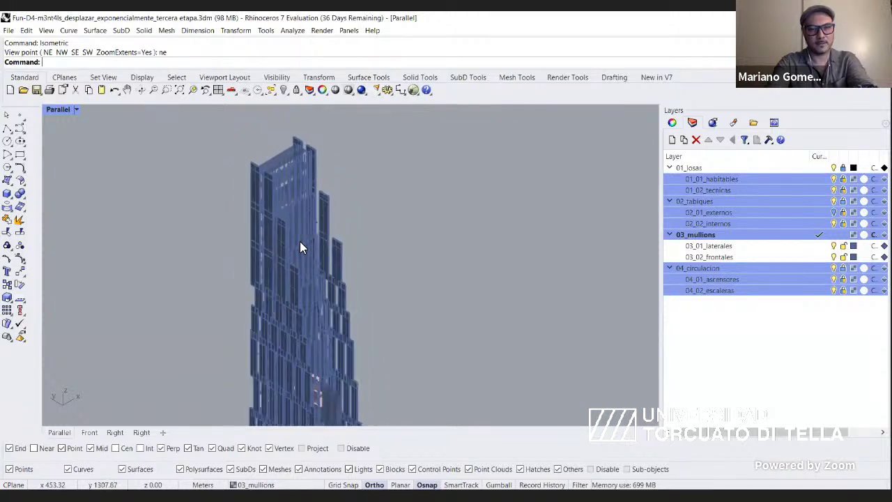
pyautogui.moveTo(300, 243); pyautogui.dragTo(347, 296, button='right')
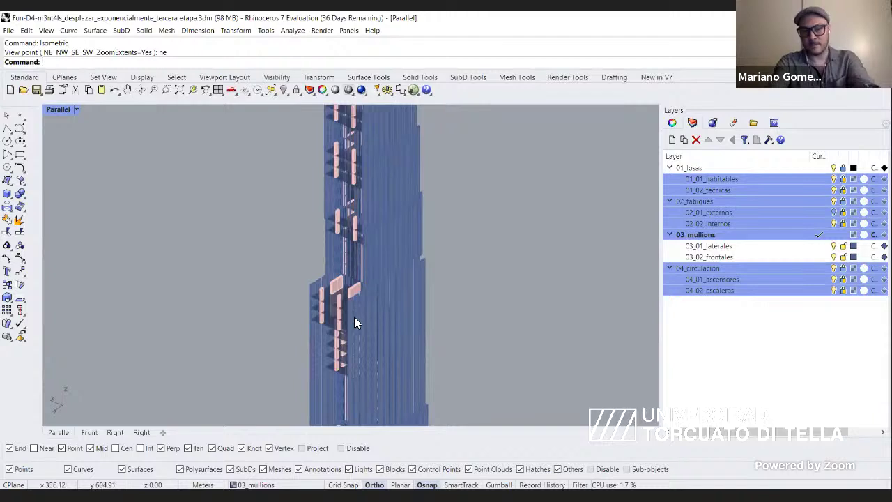
pyautogui.moveTo(370, 340); pyautogui.dragTo(364, 271, button='right')
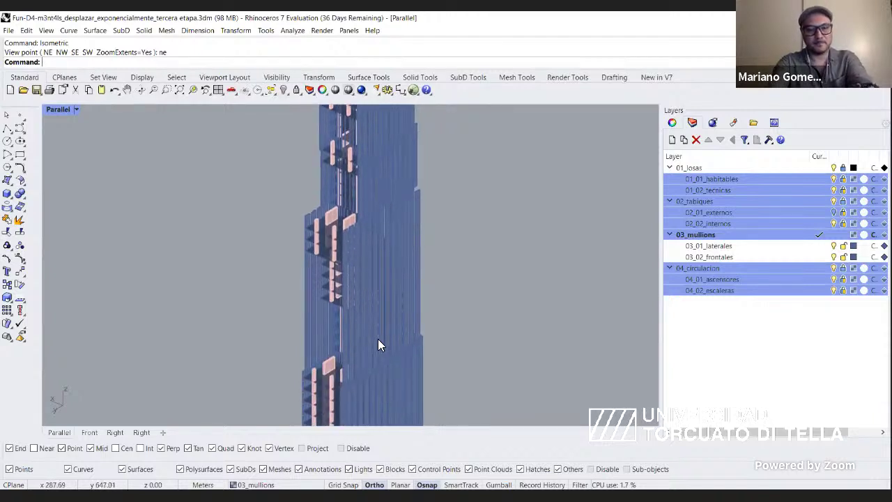
# Examine the tower's stepped mullions and the exposed slabs between them from several angles along its height.
pyautogui.moveTo(377, 339); pyautogui.dragTo(374, 283, button='right')
pyautogui.moveTo(418, 320); pyautogui.dragTo(411, 272, button='right')
pyautogui.moveTo(402, 305); pyautogui.dragTo(404, 261, button='right')
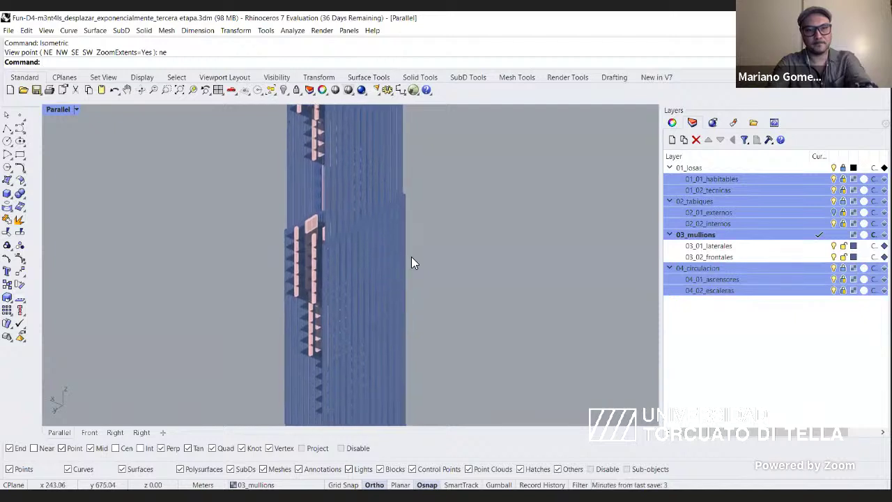
pyautogui.scroll(-4, 380, 290)
pyautogui.keyDown('shift'); pyautogui.moveTo(370, 326); pyautogui.dragTo(408, 304, button='right'); pyautogui.keyUp('shift')
pyautogui.scroll(-2, 344, 251)
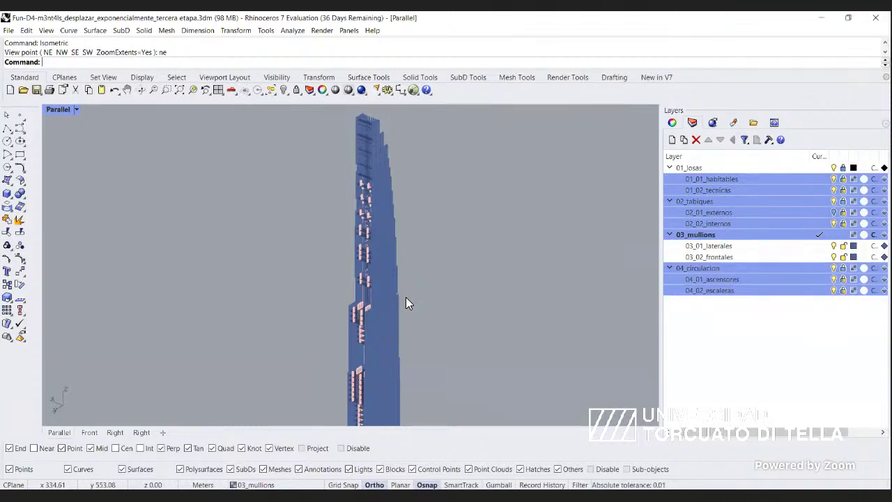
pyautogui.moveTo(408, 301); pyautogui.dragTo(286, 273, button='right')
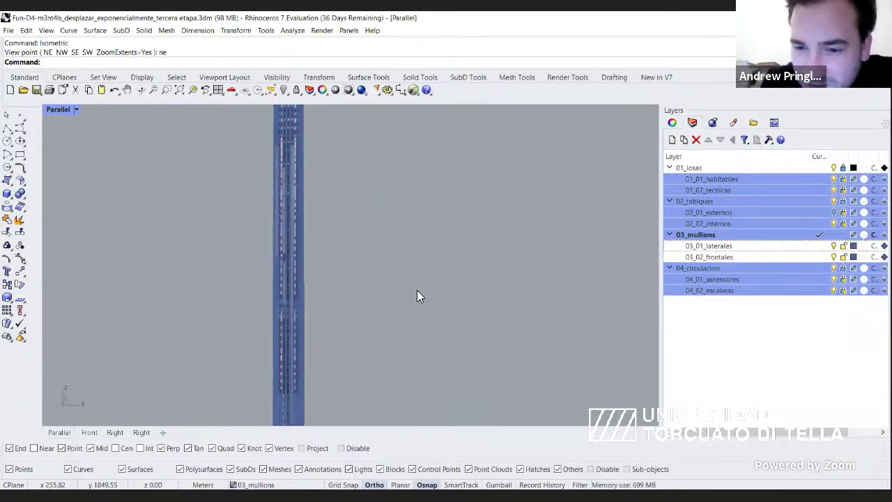
pyautogui.moveTo(417, 291); pyautogui.dragTo(321, 323, button='right')
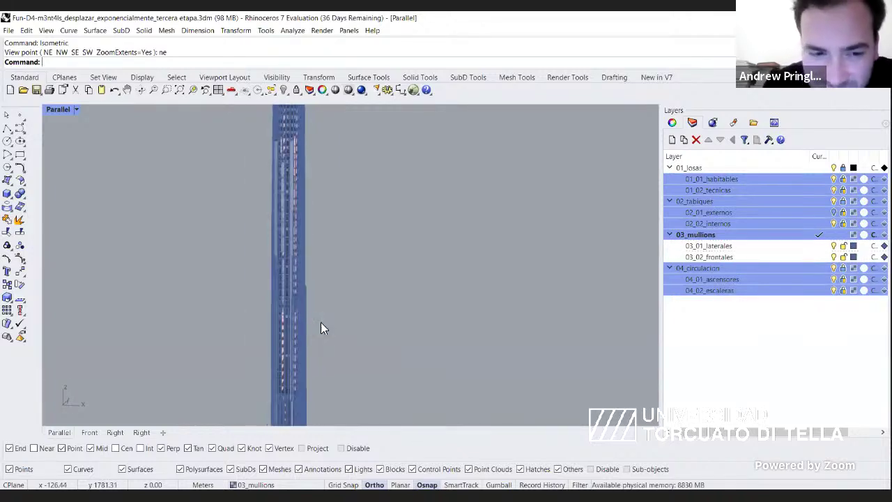
# Hide the slab, partition and circulation sublayers to isolate the mullions, and examine them in the Right and Parallel views.
pyautogui.click(834, 181)
pyautogui.moveTo(401, 278); pyautogui.dragTo(341, 294, button='right')
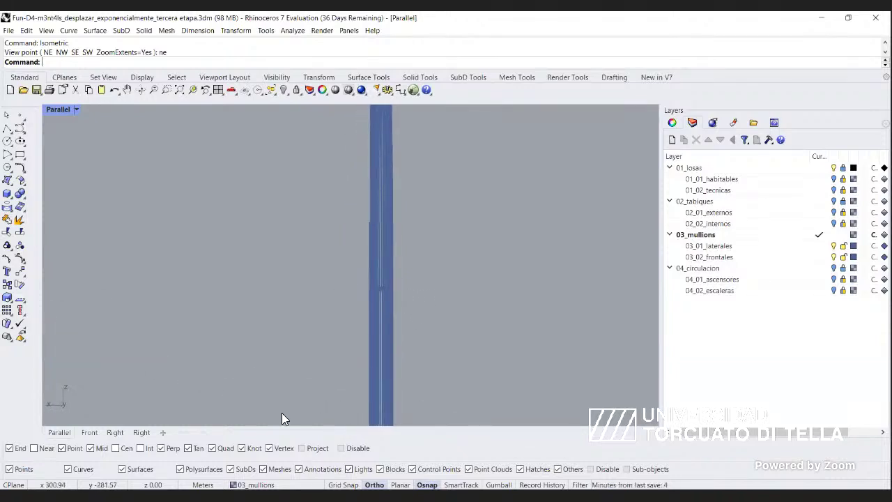
pyautogui.click(114, 434)
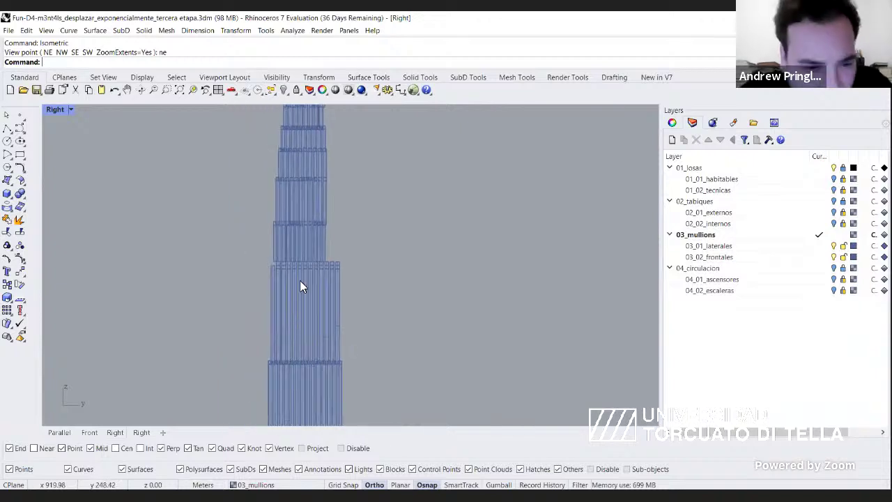
pyautogui.moveTo(296, 246); pyautogui.dragTo(290, 295, button='right')
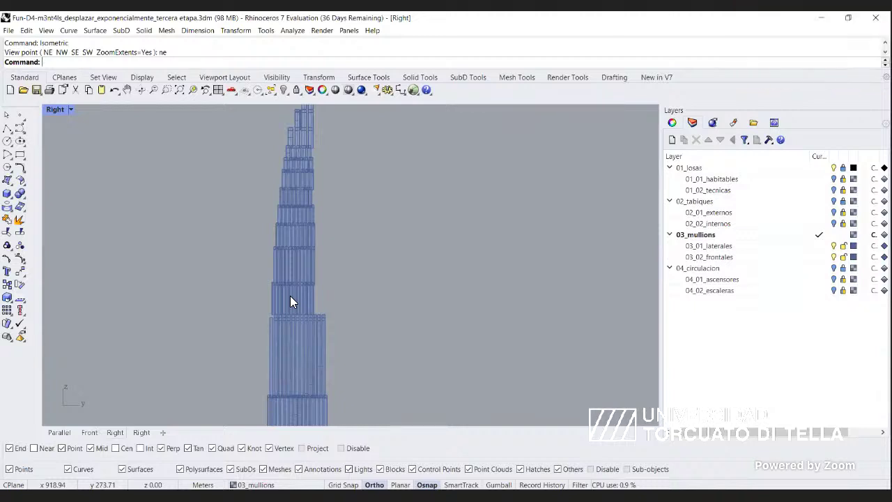
pyautogui.scroll(-2, 290, 301)
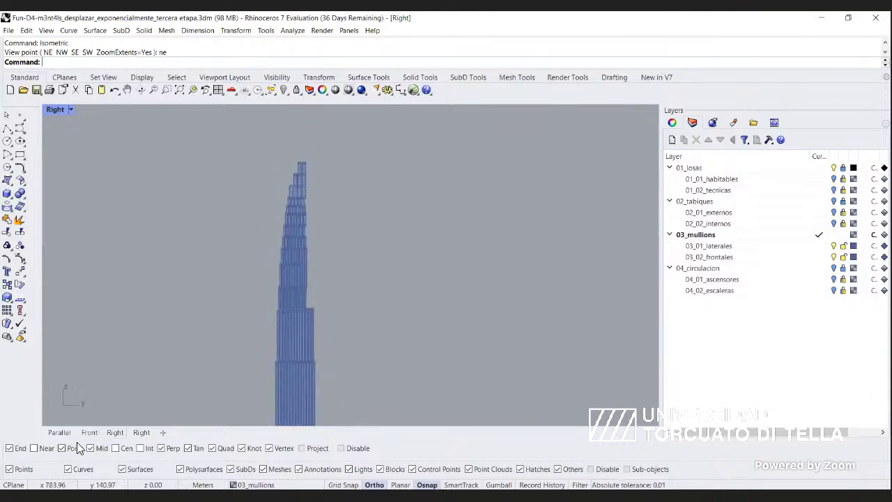
pyautogui.click(59, 433)
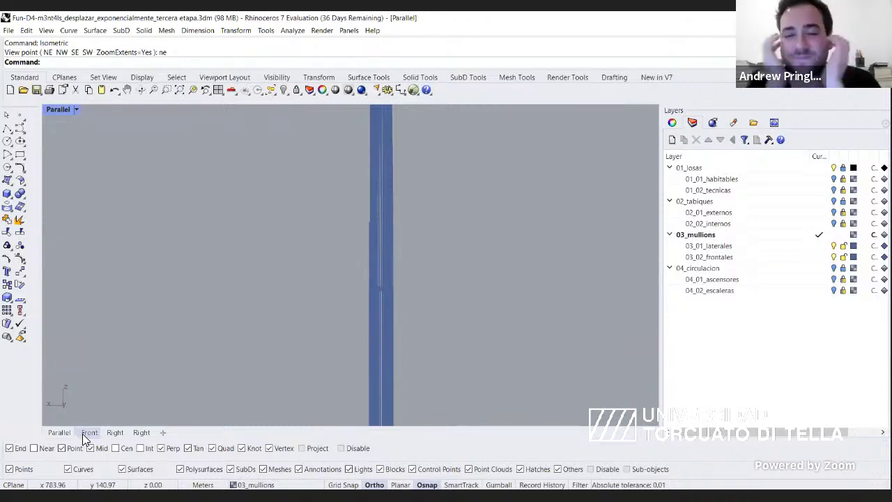
pyautogui.moveTo(418, 319); pyautogui.dragTo(194, 340, button='right')
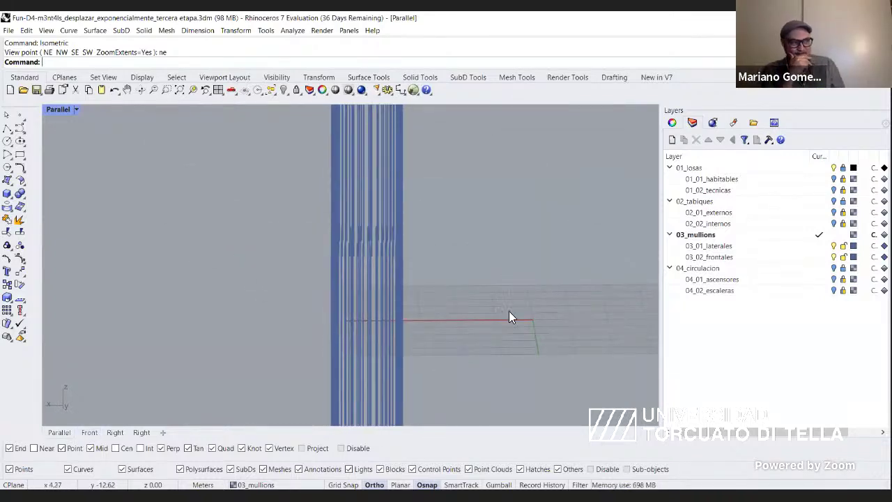
pyautogui.moveTo(509, 318); pyautogui.dragTo(430, 218, button='right')
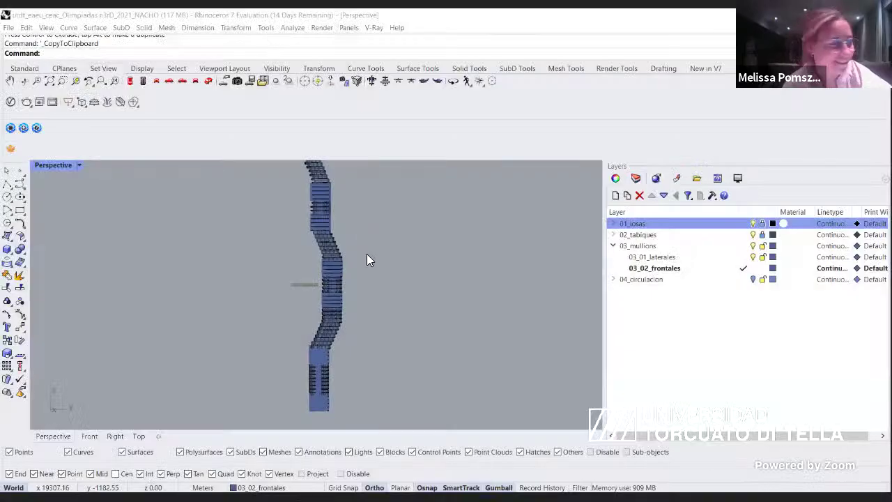
# Hide the 01_losas layer of the undulating tower and inspect its mullions from the base up through the leaning sections.
pyautogui.moveTo(368, 258); pyautogui.dragTo(415, 411, button='right')
pyautogui.keyDown('shift'); pyautogui.moveTo(388, 242); pyautogui.dragTo(413, 202, button='right'); pyautogui.keyUp('shift')
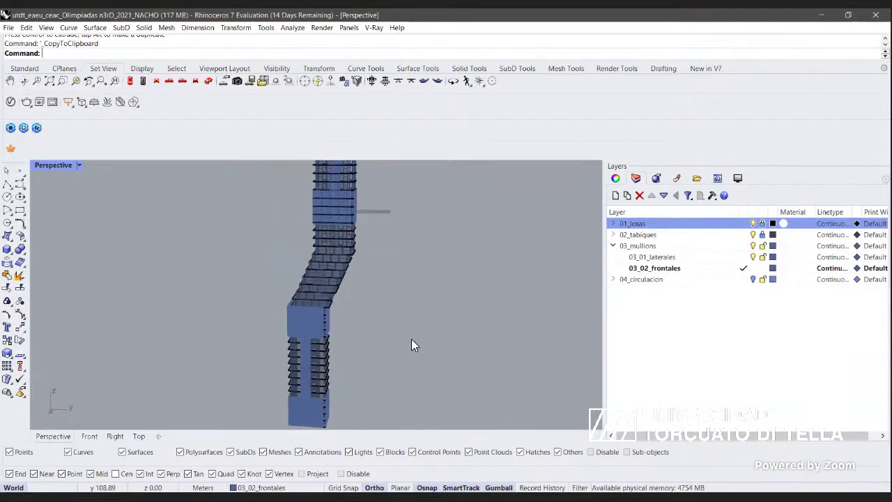
pyautogui.click(752, 234)
pyautogui.click(752, 224)
pyautogui.click(752, 235)
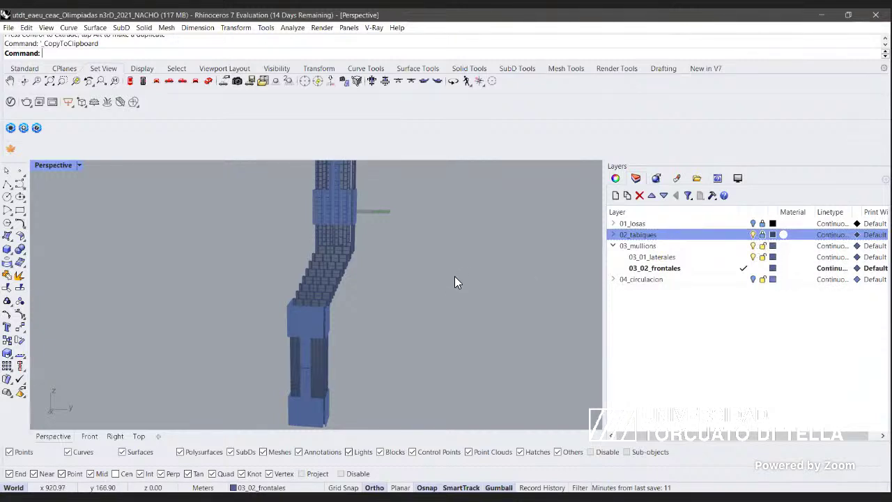
pyautogui.keyDown('shift'); pyautogui.moveTo(454, 282); pyautogui.dragTo(420, 430, button='right'); pyautogui.keyUp('shift')
pyautogui.keyDown('shift'); pyautogui.moveTo(416, 171); pyautogui.dragTo(409, 258, button='right'); pyautogui.keyUp('shift')
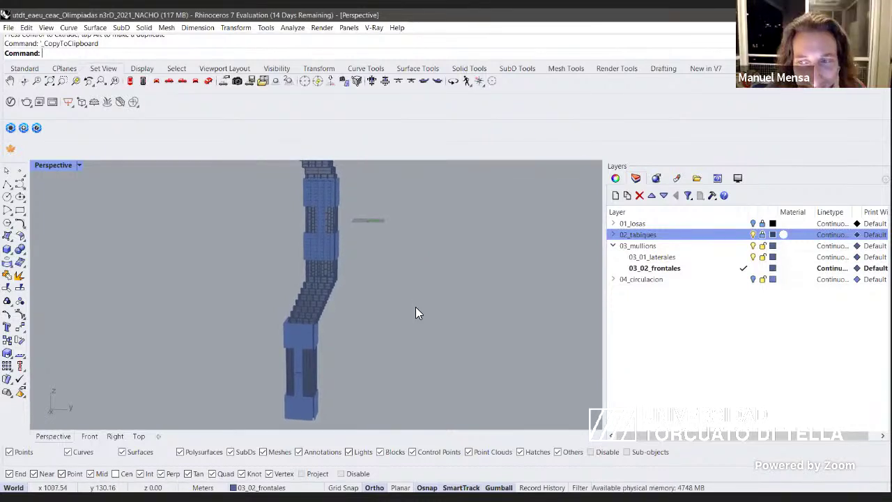
pyautogui.moveTo(423, 324); pyautogui.dragTo(456, 355, button='right')
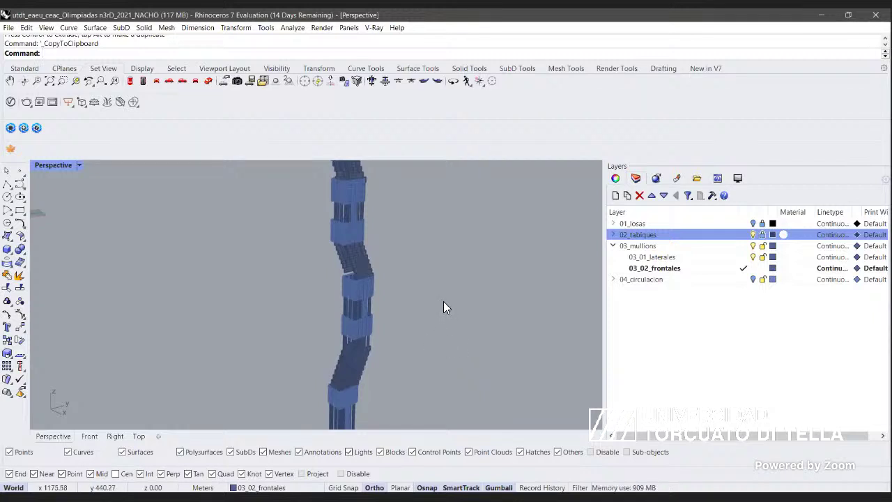
pyautogui.scroll(2, 439, 289)
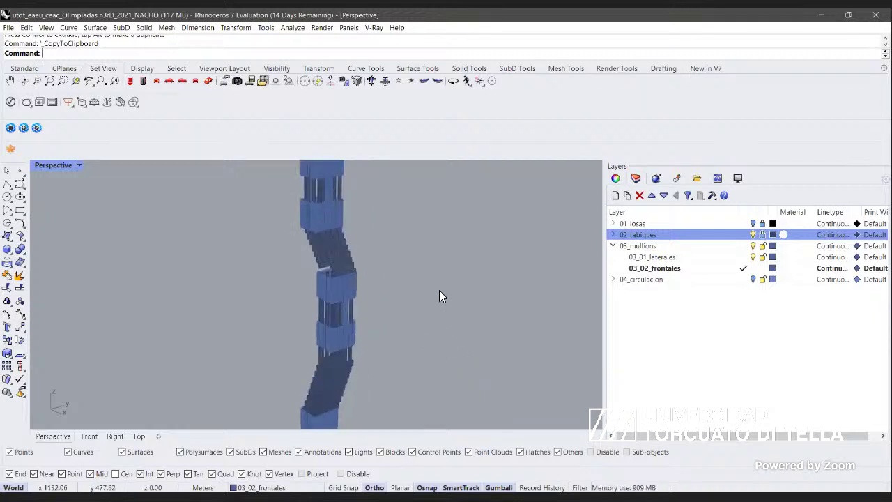
# Show the 01_losas layer again and inspect the undulating tower's slabs together with its mullions from another side.
pyautogui.click(753, 224)
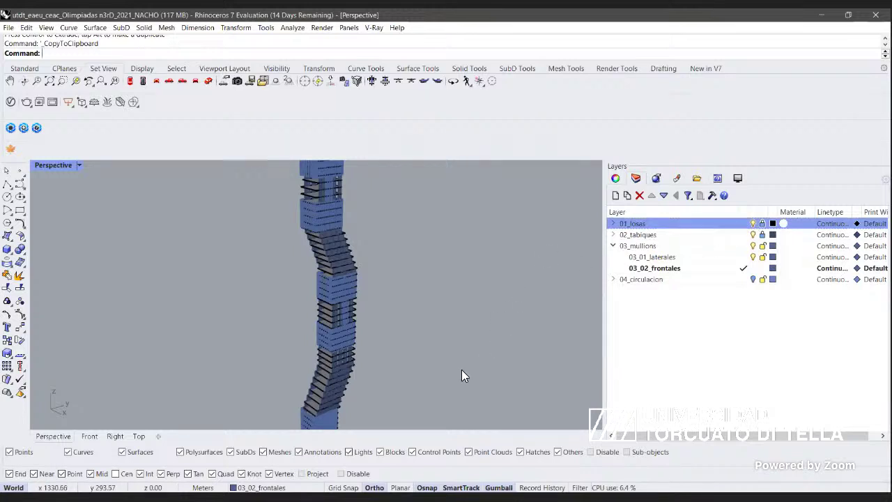
pyautogui.keyDown('shift'); pyautogui.moveTo(460, 369); pyautogui.dragTo(329, 341, button='right'); pyautogui.keyUp('shift')
pyautogui.keyDown('shift'); pyautogui.moveTo(319, 262); pyautogui.dragTo(324, 302, button='right'); pyautogui.keyUp('shift')
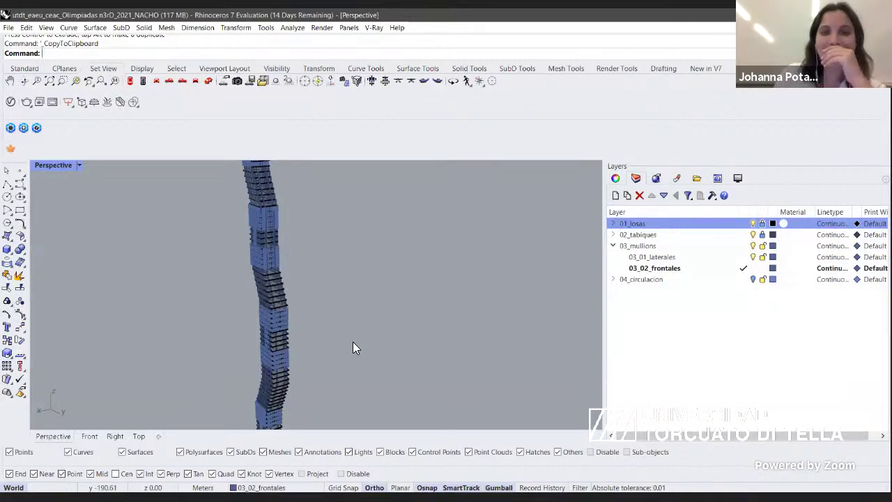
pyautogui.moveTo(368, 360)
pyautogui.mouseDown(button='right')
pyautogui.moveTo(403, 353)
pyautogui.moveTo(392, 363)
pyautogui.moveTo(375, 352)
pyautogui.mouseUp(button='right')
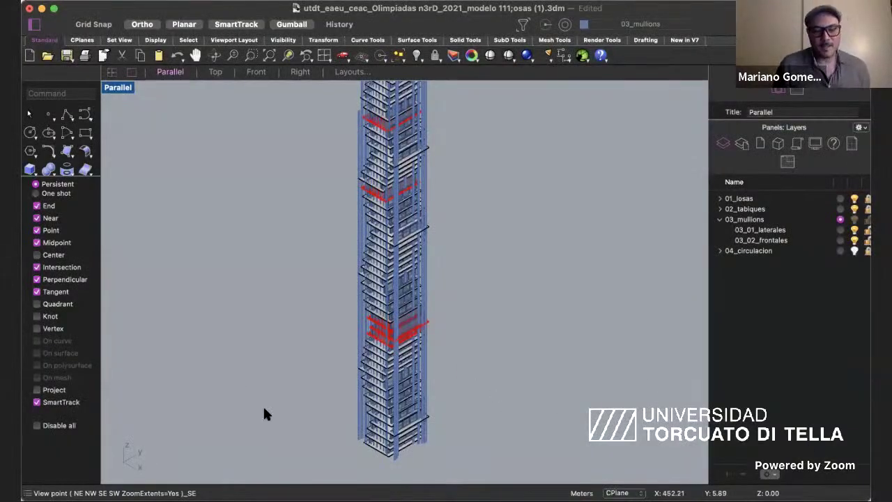
# Examine the straight tower's mullions and red slab bands in the SE isometric view from base to crown.
pyautogui.scroll(-1, 264, 407)
pyautogui.scroll(-1, 262, 408)
pyautogui.keyDown('shift'); pyautogui.moveTo(263, 408); pyautogui.dragTo(267, 426, button='right'); pyautogui.keyUp('shift')
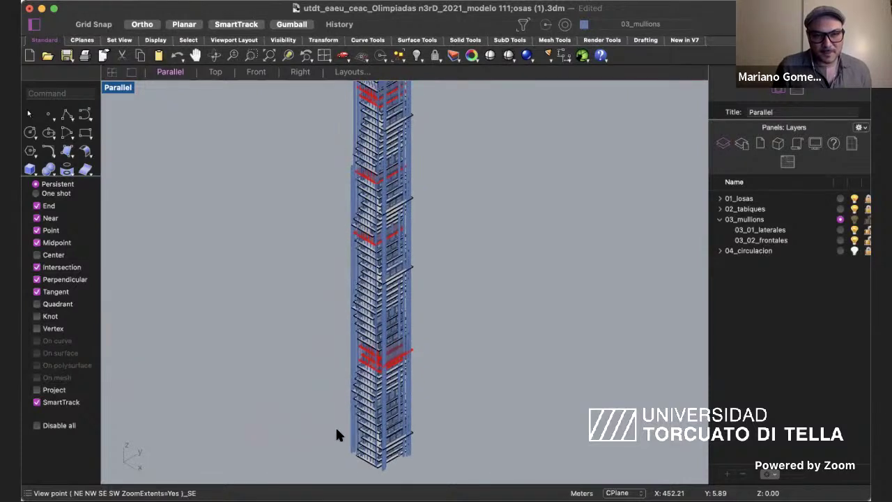
pyautogui.keyDown('shift'); pyautogui.scroll(-1, 471, 383); pyautogui.keyUp('shift')
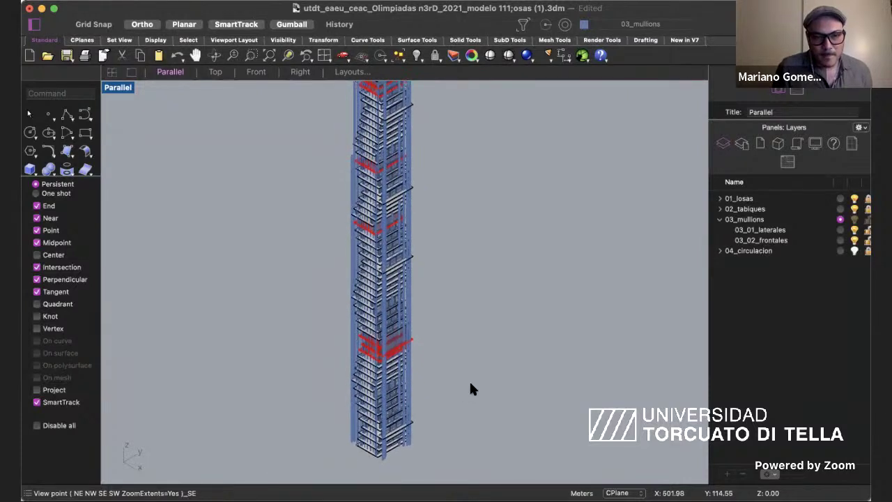
pyautogui.scroll(-1, 471, 383)
pyautogui.scroll(-1, 470, 384)
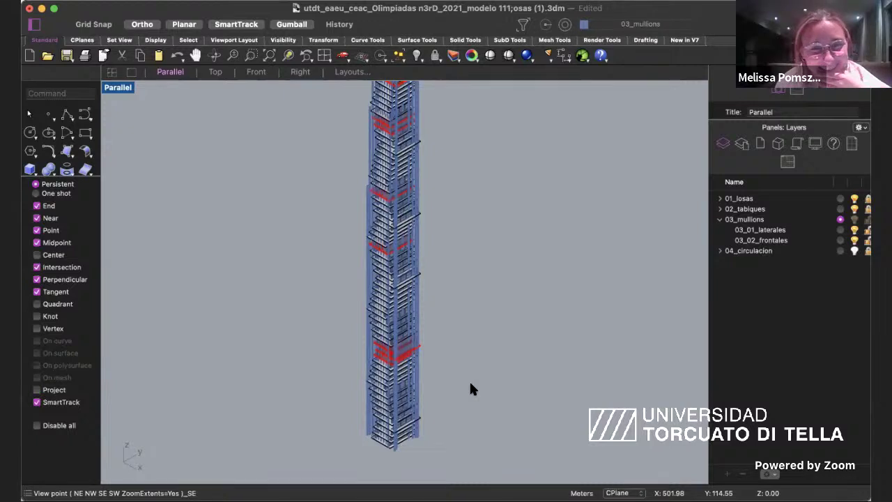
pyautogui.keyDown('shift'); pyautogui.moveTo(471, 383); pyautogui.dragTo(456, 398, button='right'); pyautogui.keyUp('shift')
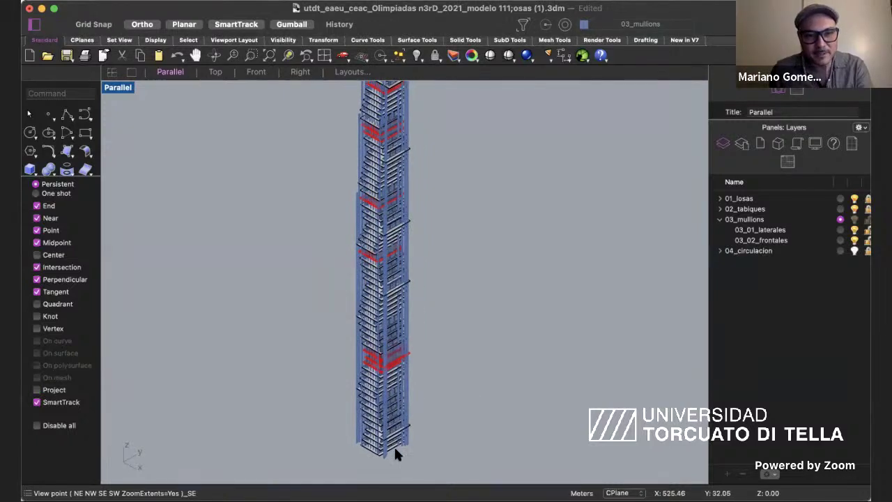
pyautogui.scroll(-3, 396, 447)
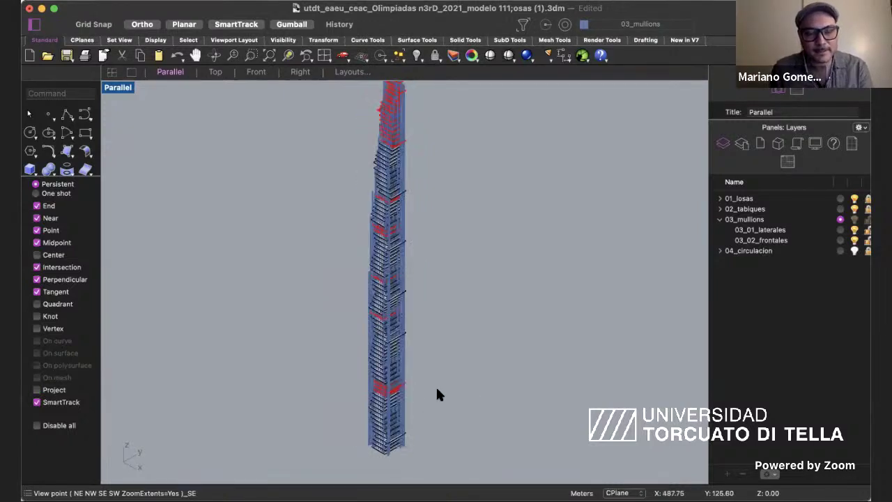
pyautogui.scroll(-2, 446, 362)
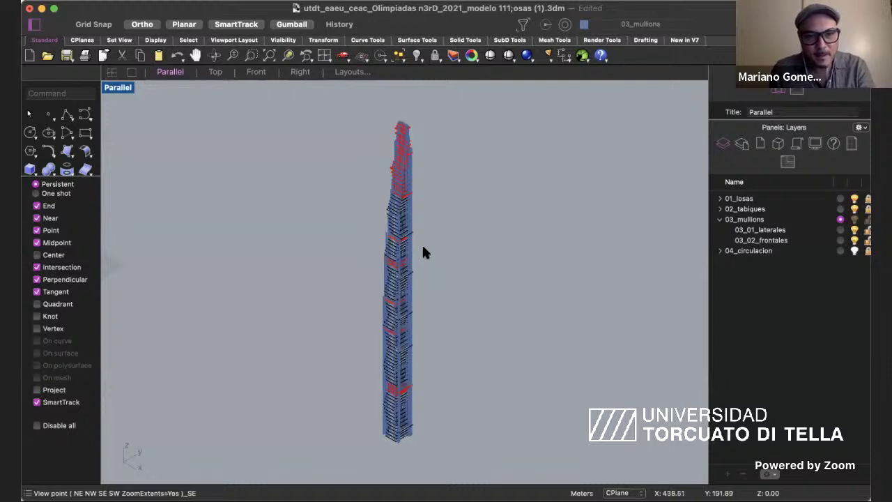
pyautogui.scroll(2, 426, 252)
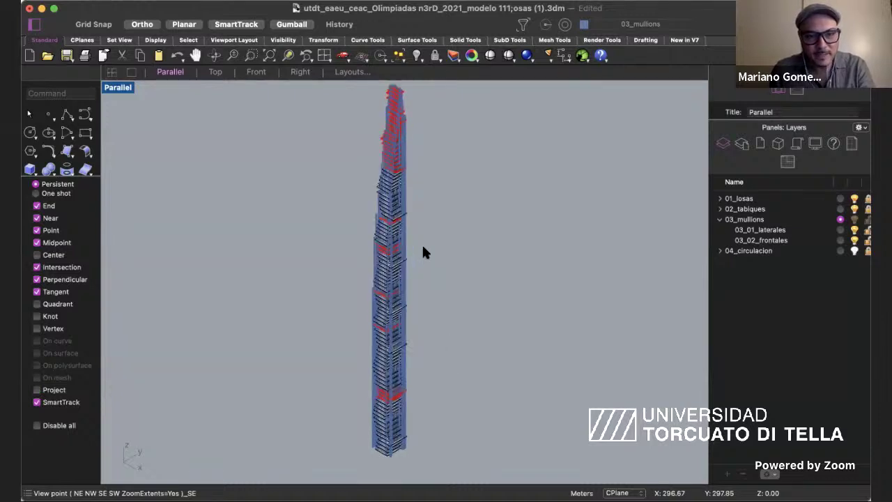
# Orbit around the straight tower to compare how its mullions and displaced slabs meet on the adjacent facades.
pyautogui.rightClick(297, 343)
pyautogui.click(276, 357)
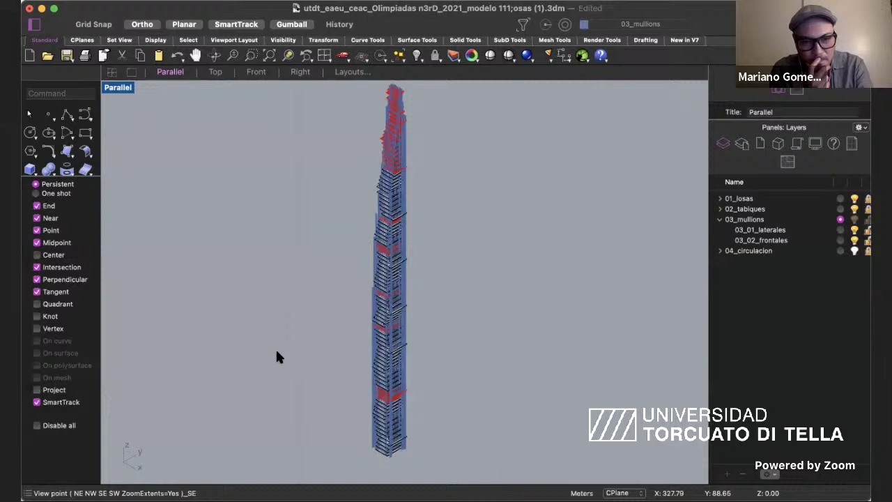
pyautogui.rightClick(301, 382)
pyautogui.click(246, 370)
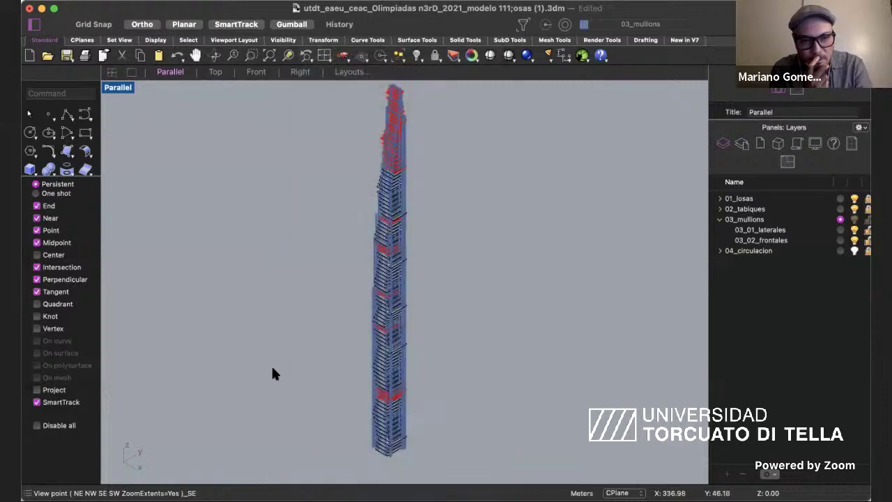
pyautogui.moveTo(276, 368); pyautogui.dragTo(275, 306, button='right')
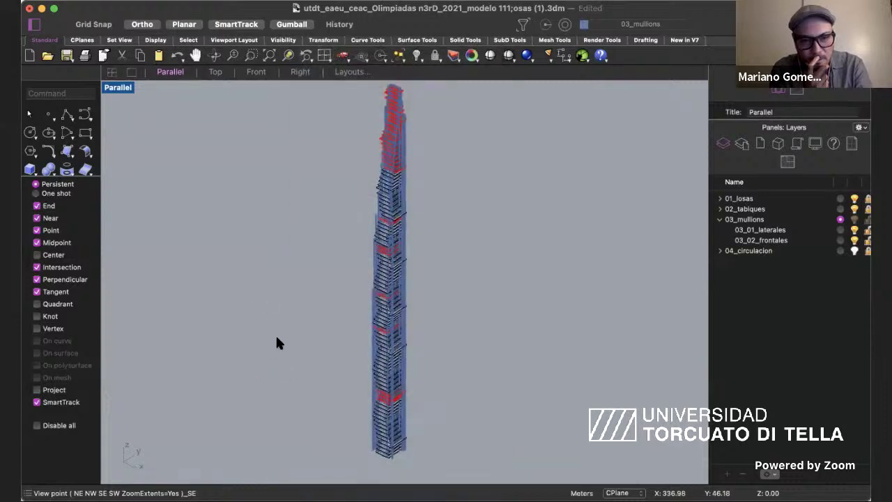
pyautogui.moveTo(277, 337); pyautogui.dragTo(353, 371, button='right')
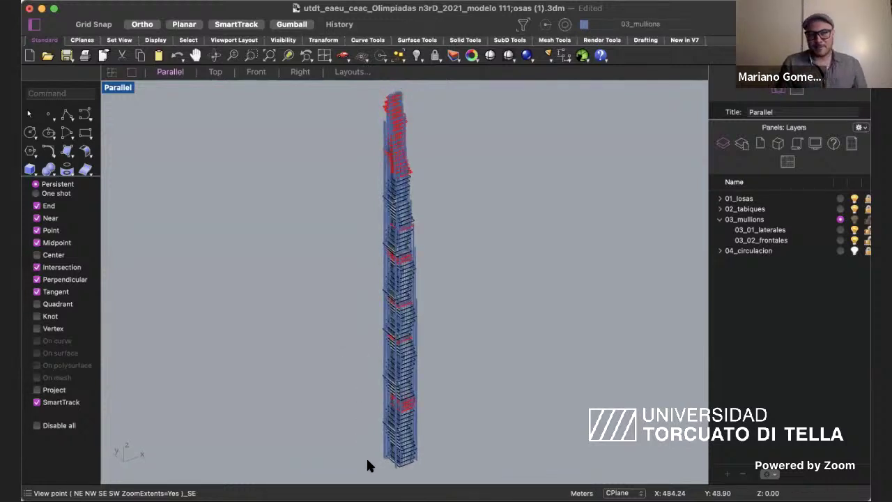
pyautogui.moveTo(367, 464); pyautogui.dragTo(461, 443, button='right')
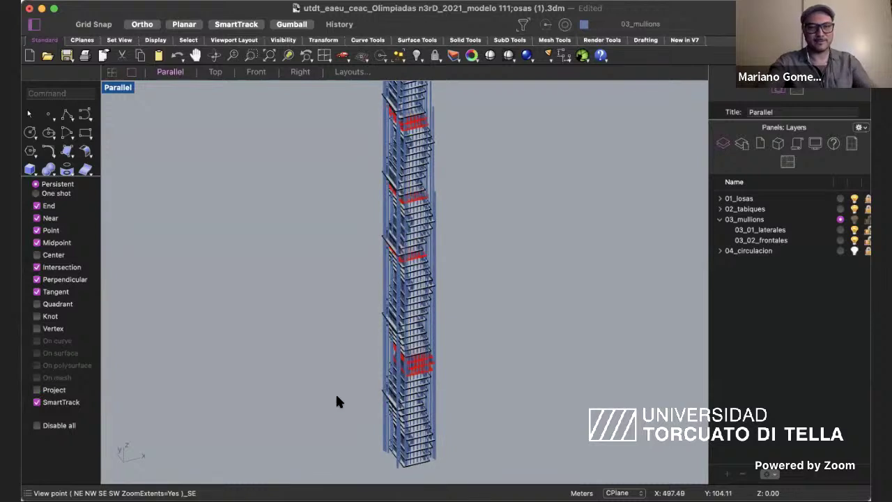
pyautogui.scroll(-1, 336, 396)
pyautogui.moveTo(337, 397); pyautogui.dragTo(269, 328, button='right')
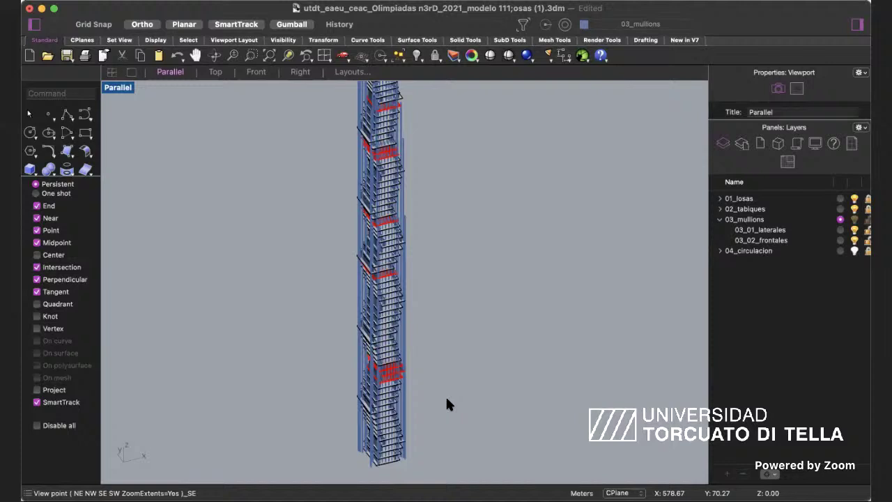
pyautogui.keyDown('shift'); pyautogui.moveTo(446, 398); pyautogui.dragTo(431, 392, button='right'); pyautogui.keyUp('shift')
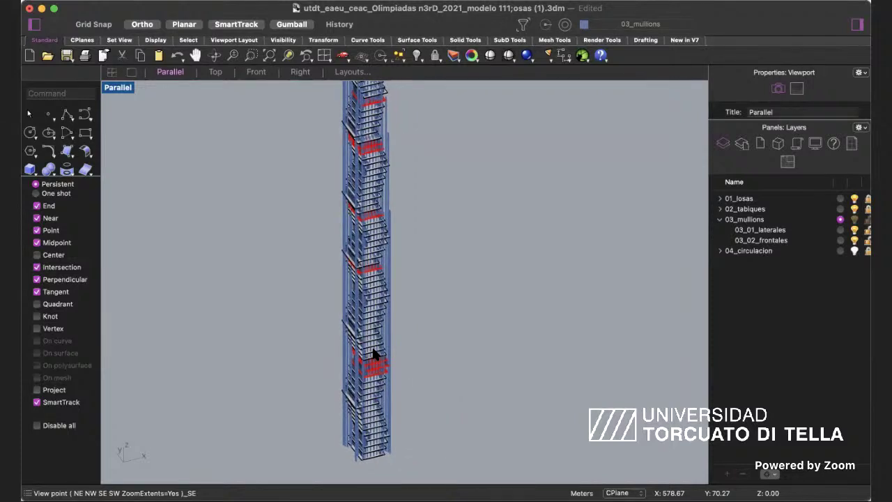
# Switch to the Front view and examine the slab offsets against the mullions along the tower's lower part.
pyautogui.click(255, 72)
pyautogui.moveTo(384, 386); pyautogui.dragTo(372, 437, button='right')
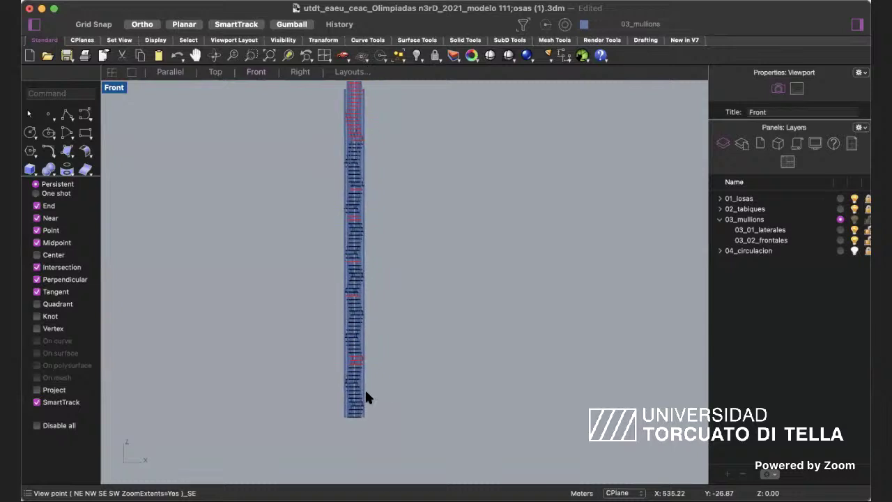
pyautogui.scroll(5, 359, 397)
pyautogui.scroll(5, 377, 408)
pyautogui.press('Left')
pyautogui.press('Left')
pyautogui.press('Left')
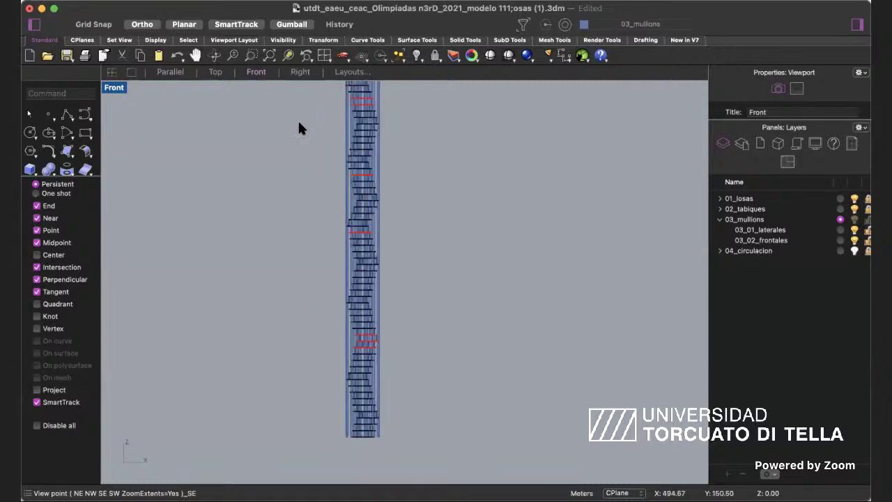
# Switch to the Right view and examine the tower's tapering stepped profile from base to crown.
pyautogui.hotkey('ctrl', 'F3')
pyautogui.scroll(-9, 380, 317)
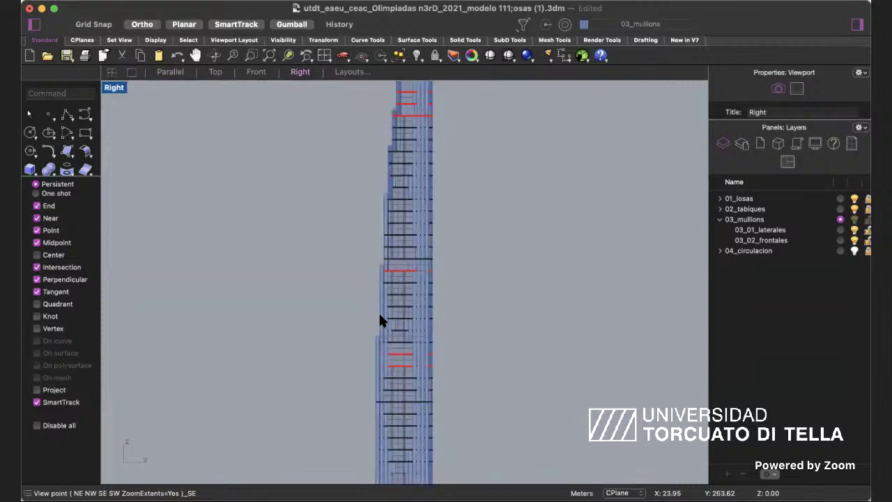
pyautogui.press('Left')
pyautogui.press('Left')
pyautogui.press('Left')
pyautogui.press('Left')
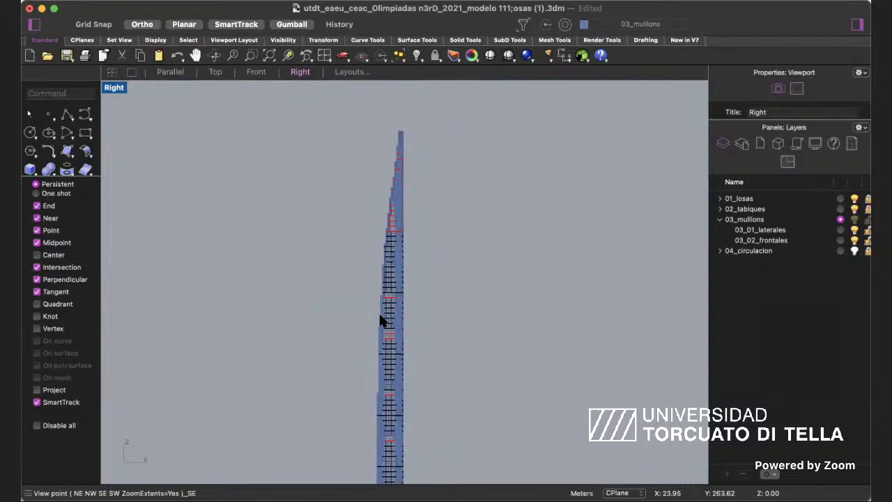
pyautogui.press('Left')
pyautogui.press('Left')
pyautogui.press('Left')
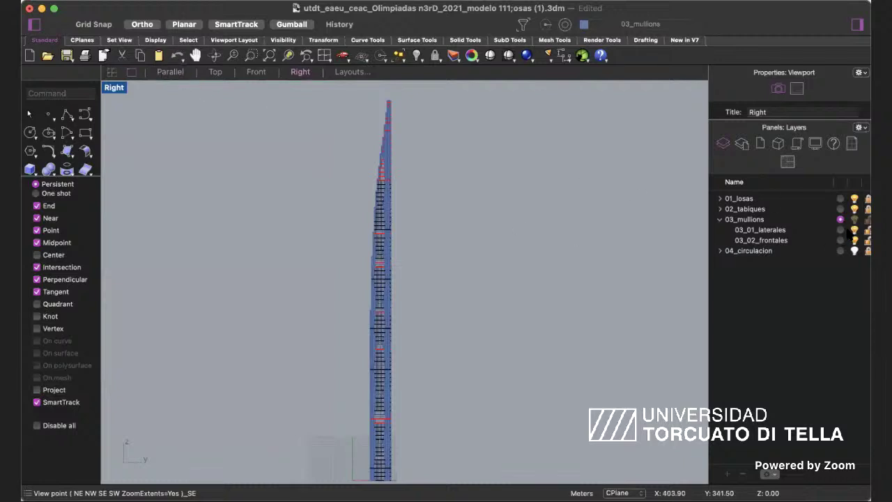
# Hide the 01_losas and 02_tabiques layers and inspect the isolated mullions in the Parallel view.
pyautogui.click(855, 208)
pyautogui.click(854, 199)
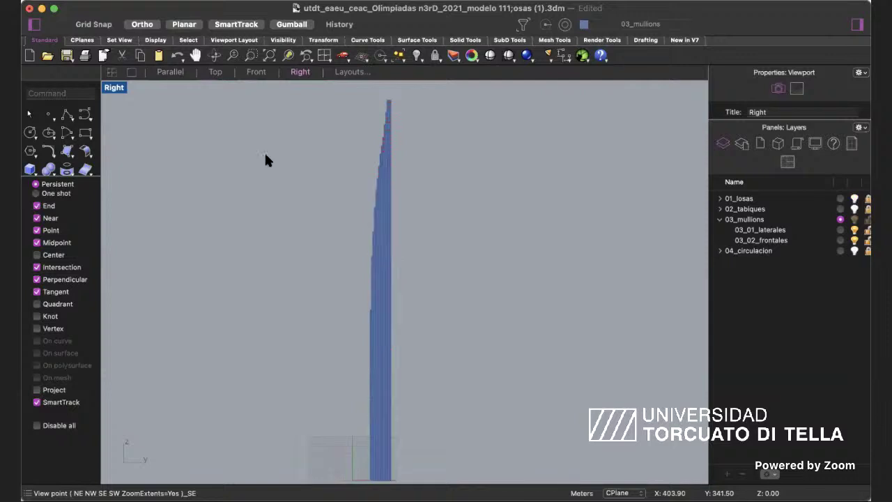
pyautogui.click(173, 73)
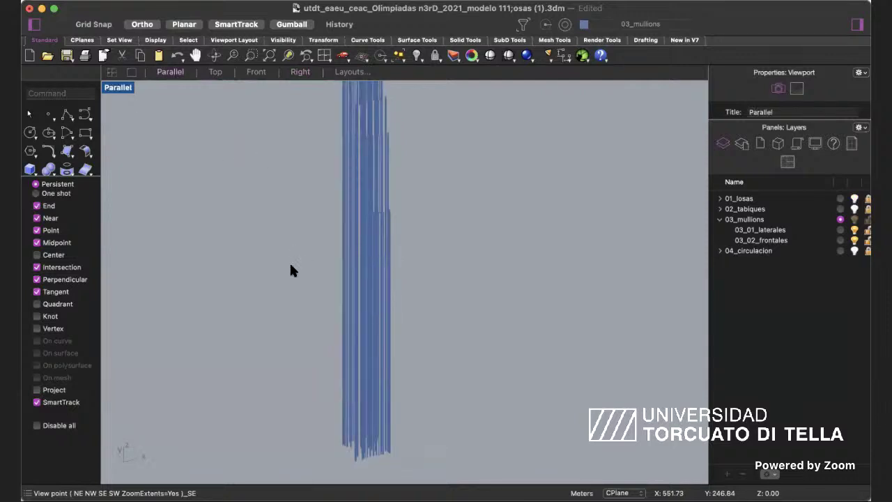
pyautogui.rightClick(304, 416)
pyautogui.click(268, 395)
pyautogui.moveTo(189, 352)
pyautogui.mouseDown(button='right')
pyautogui.moveTo(252, 373)
pyautogui.moveTo(199, 363)
pyautogui.mouseUp(button='right')
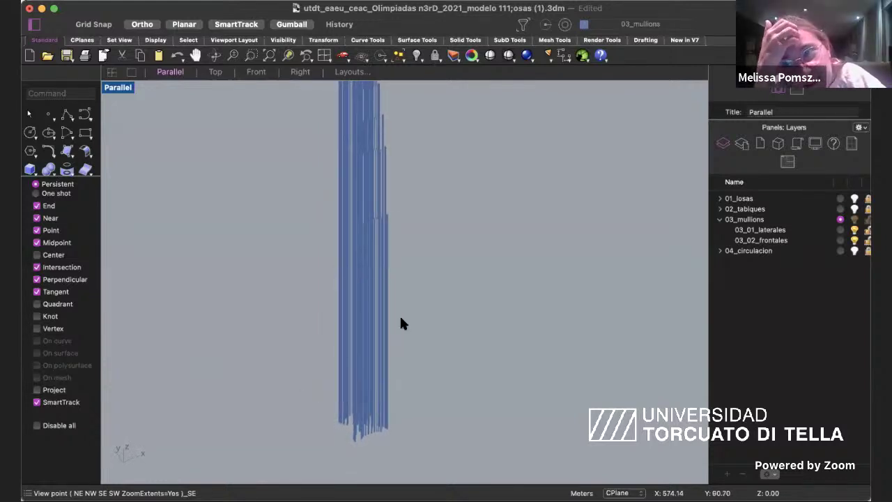
# Examine the plan layout of the isolated side and front mullions in the Top view.
pyautogui.click(216, 74)
pyautogui.scroll(-2, 375, 285)
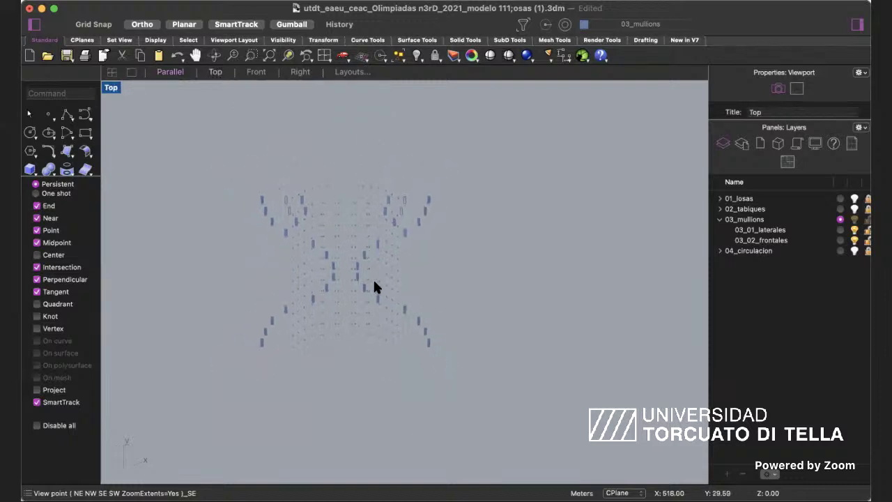
pyautogui.scroll(2, 324, 200)
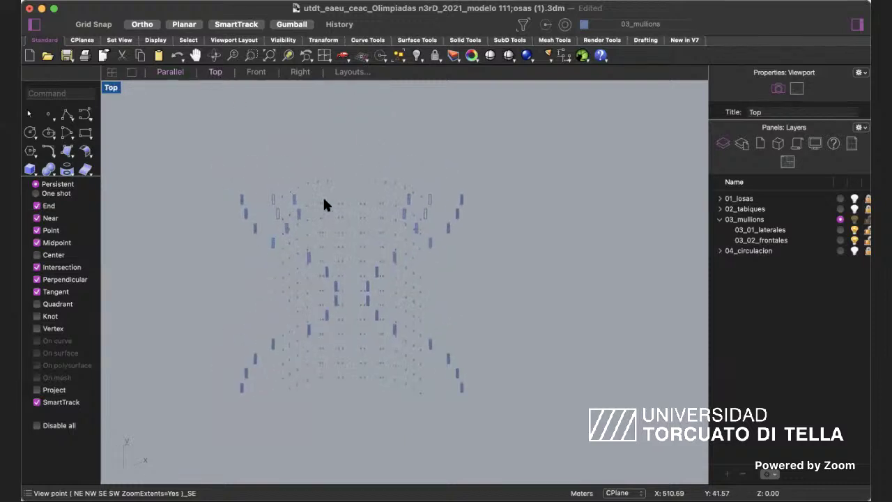
pyautogui.scroll(-1, 324, 204)
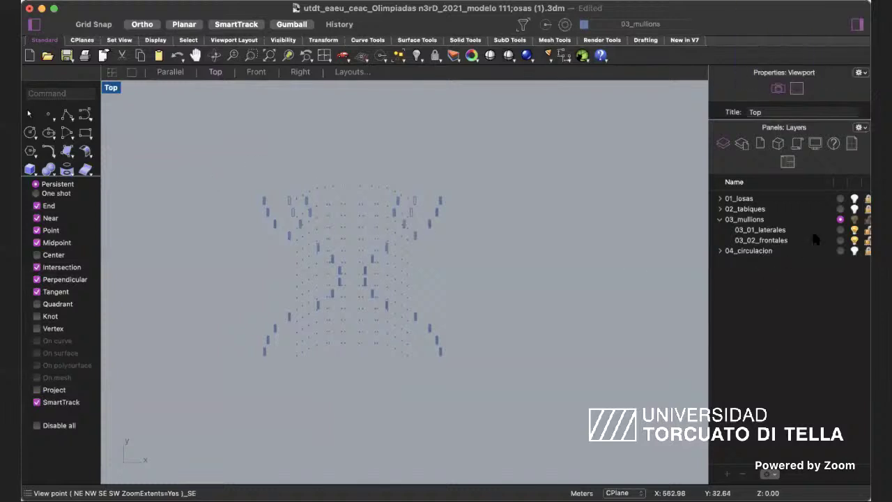
# Show the 01_losas and 02_tabiques layers again and change the 01_02_tecnicas layer color to black (#000000).
pyautogui.click(854, 209)
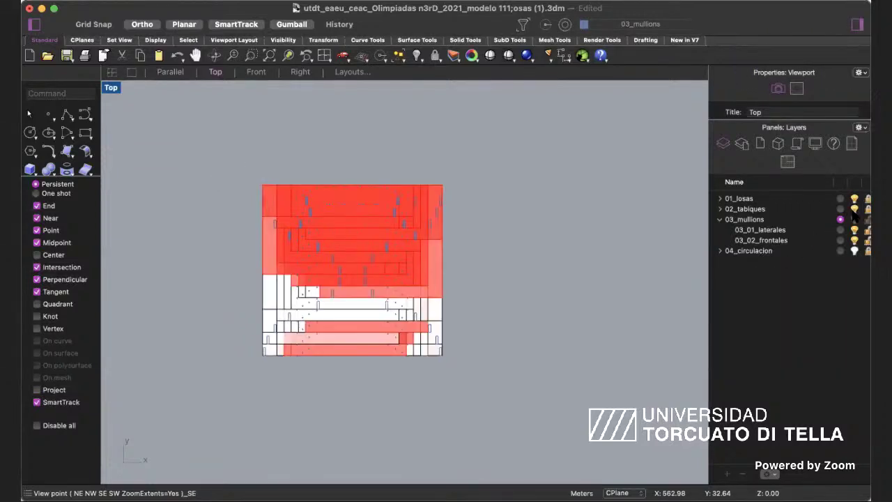
pyautogui.click(725, 198)
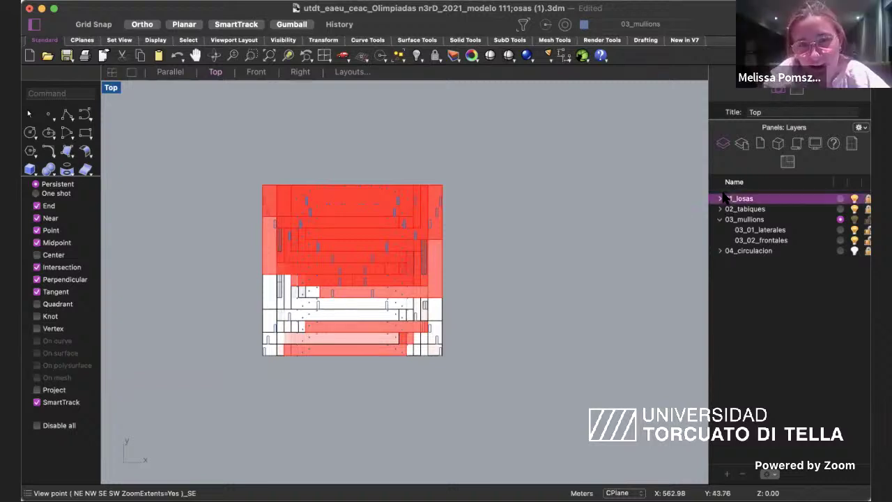
pyautogui.click(720, 198)
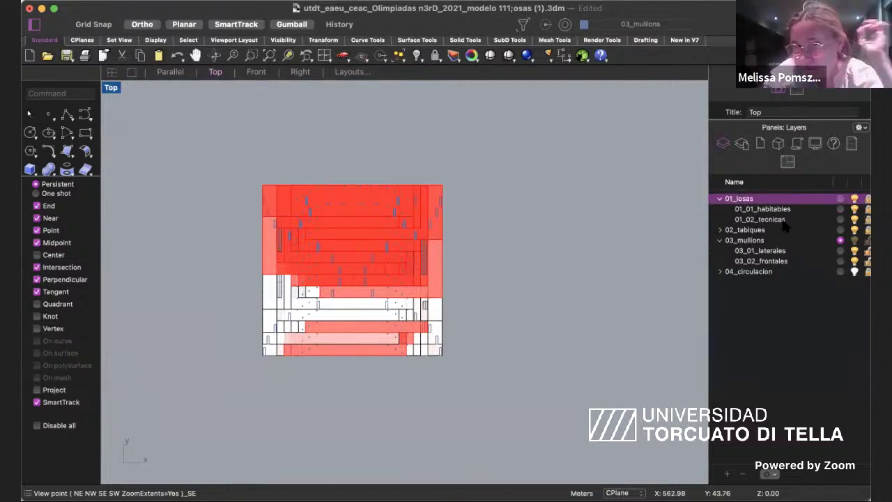
pyautogui.hscroll(3, 794, 223)
pyautogui.click(856, 219)
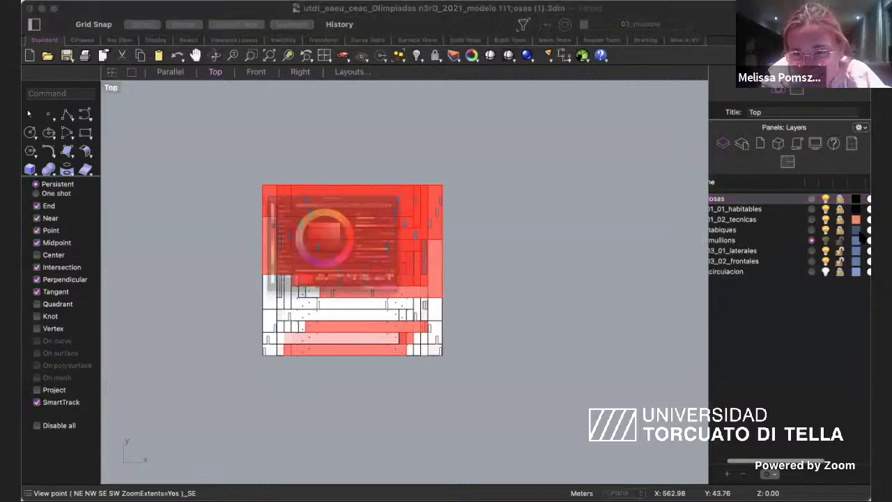
pyautogui.click(317, 338)
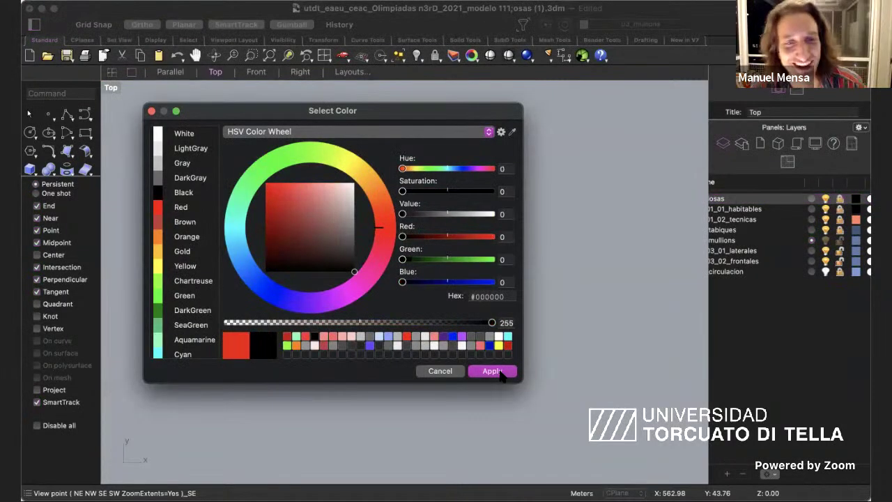
pyautogui.click(493, 371)
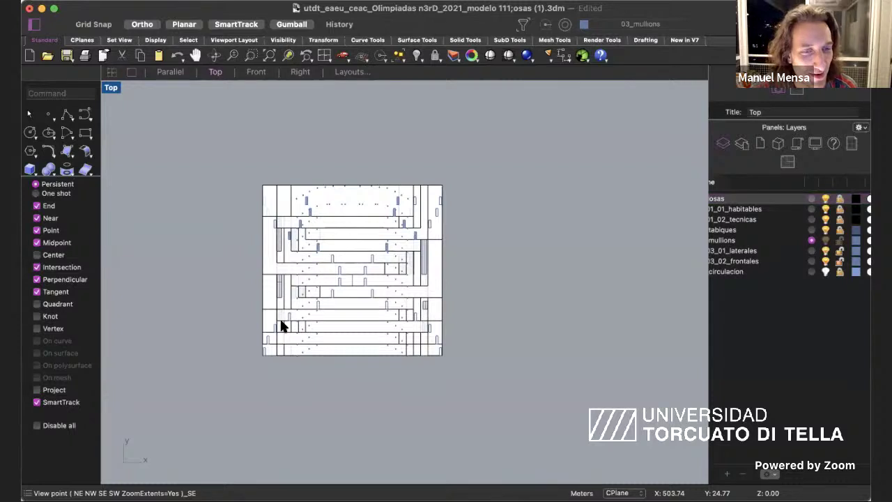
# Check the recolored slabs in plan and at the tower's base in the Parallel view.
pyautogui.scroll(2, 281, 322)
pyautogui.hscroll(1, 191, 273)
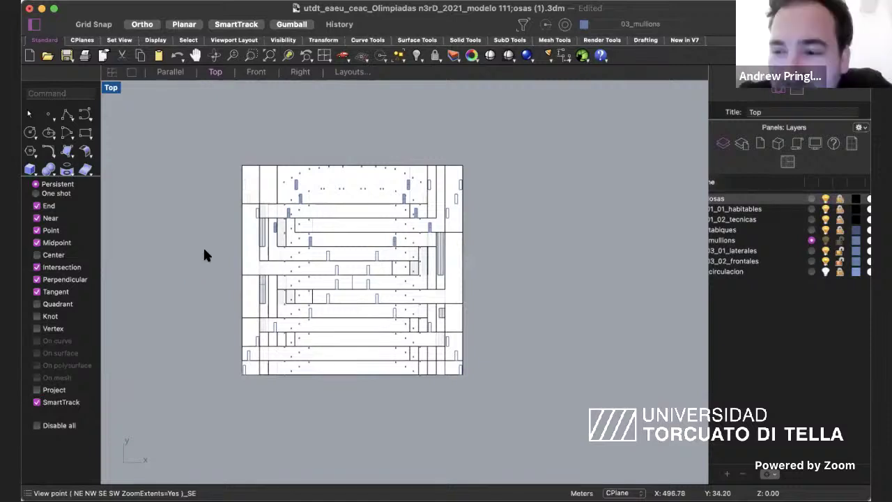
pyautogui.click(168, 73)
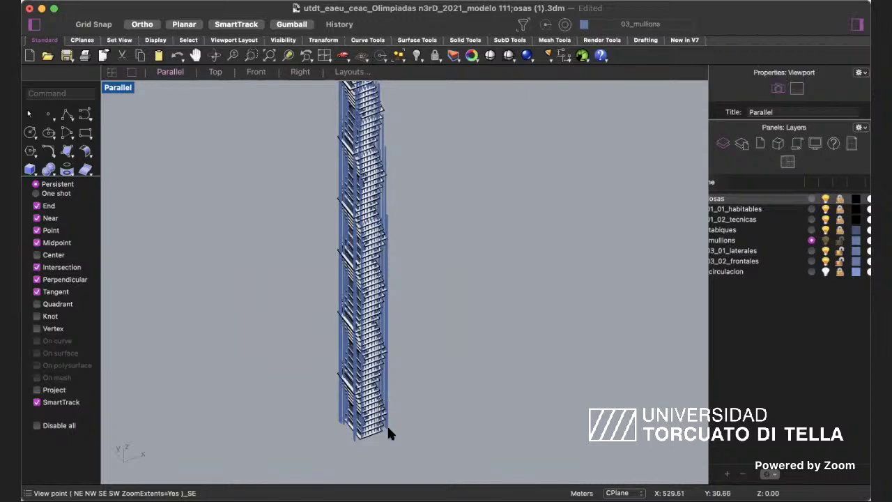
pyautogui.scroll(5, 374, 434)
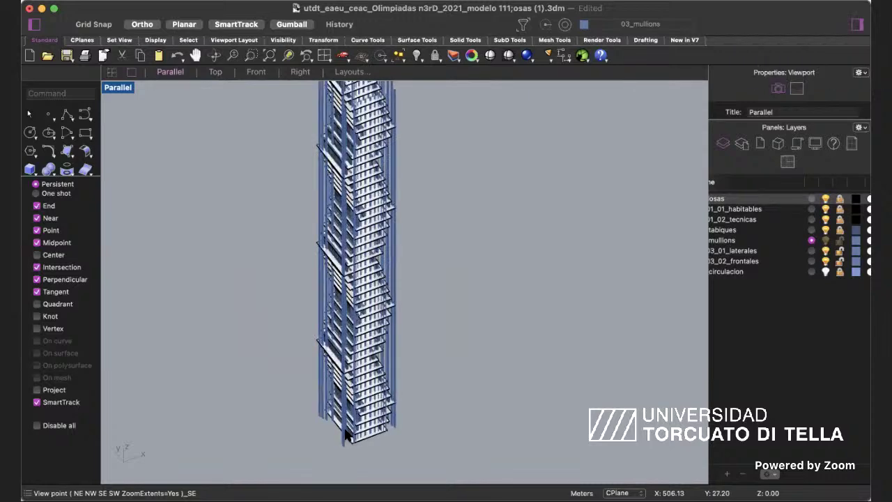
pyautogui.scroll(6, 356, 428)
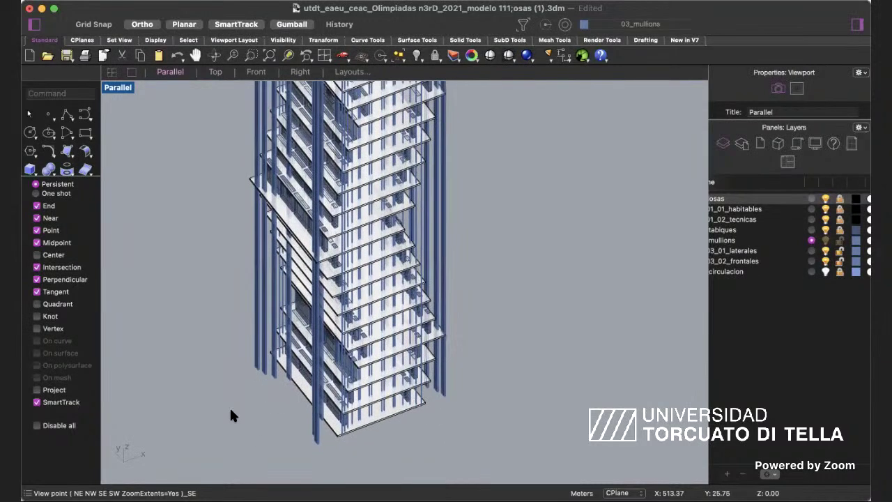
pyautogui.scroll(2, 230, 409)
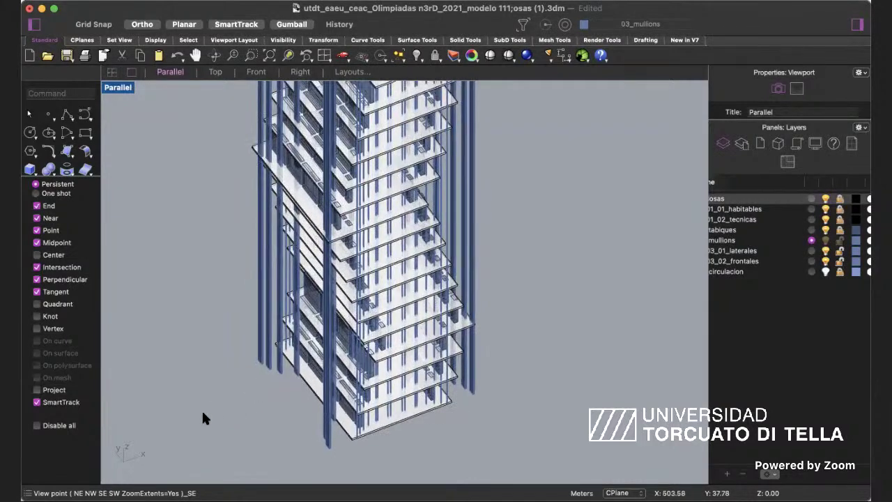
# Orbit around the tower's base to examine how the mullions meet the displaced slabs at the corners.
pyautogui.moveTo(202, 411); pyautogui.dragTo(211, 409, button='right')
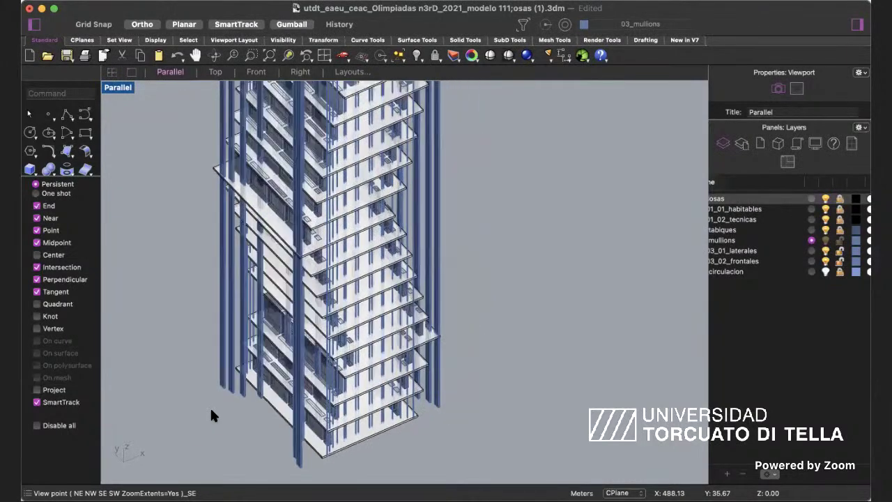
pyautogui.hscroll(5, 212, 411)
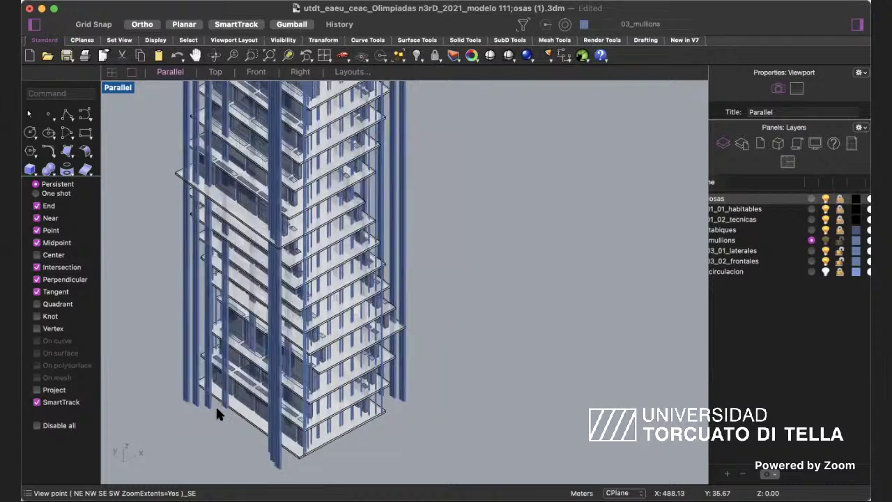
pyautogui.hscroll(2, 216, 411)
pyautogui.scroll(-5, 325, 420)
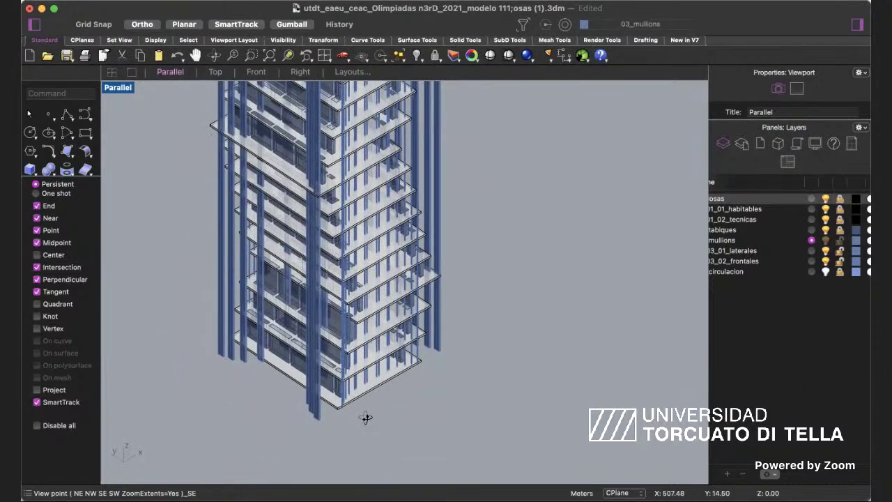
pyautogui.moveTo(366, 417); pyautogui.dragTo(428, 394, button='right')
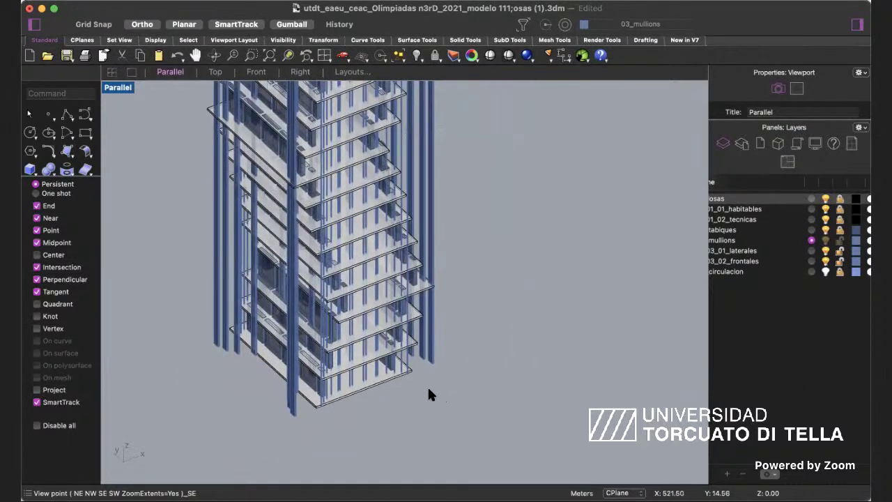
pyautogui.moveTo(450, 365); pyautogui.dragTo(336, 353, button='right')
# Examine the slab displacement and stepped mullions along the tower's shaft from the opposite corner.
pyautogui.scroll(-10, 337, 353)
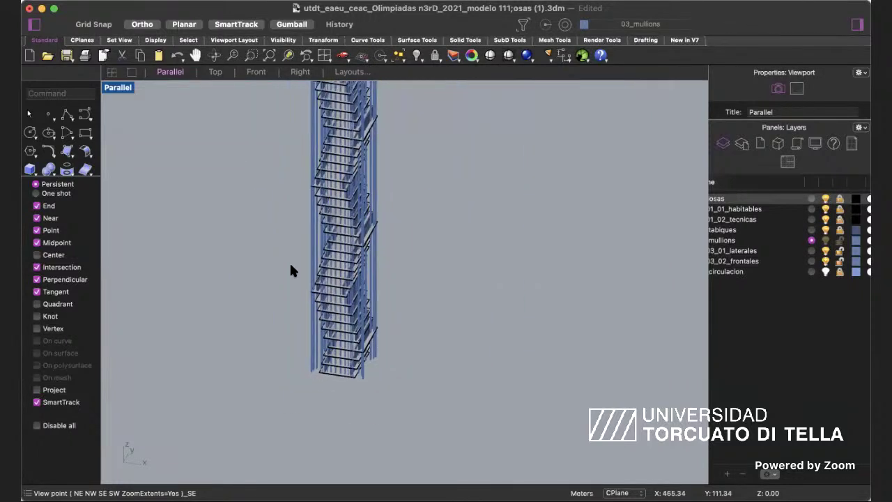
pyautogui.keyDown('shift'); pyautogui.scroll(3, 291, 265); pyautogui.keyUp('shift')
pyautogui.scroll(-1, 291, 264)
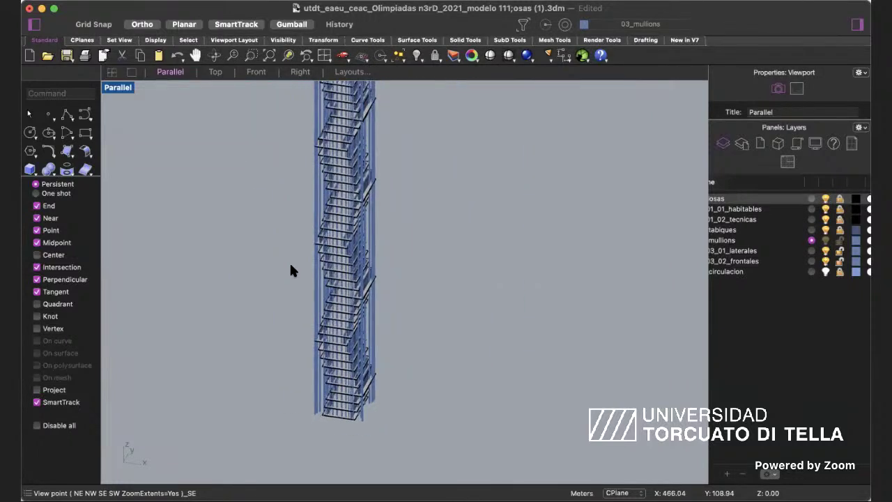
pyautogui.keyDown('shift'); pyautogui.scroll(3, 290, 265); pyautogui.keyUp('shift')
pyautogui.scroll(-3, 291, 265)
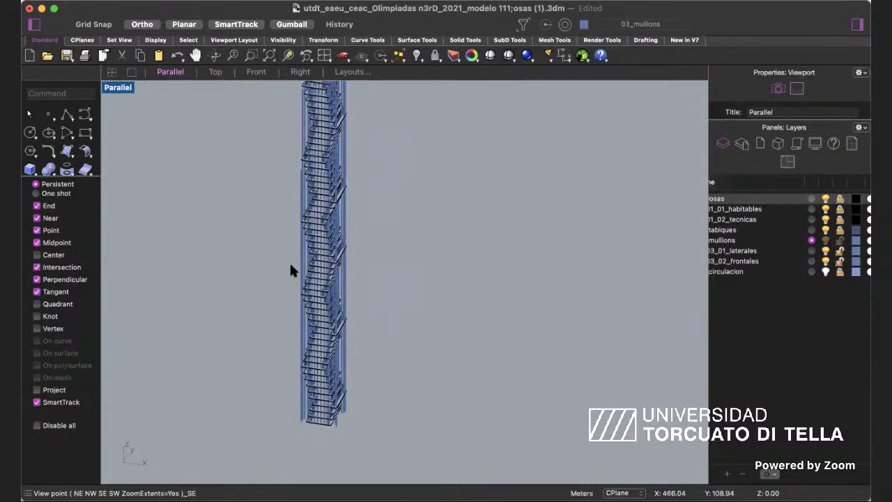
pyautogui.hscroll(-10, 291, 270)
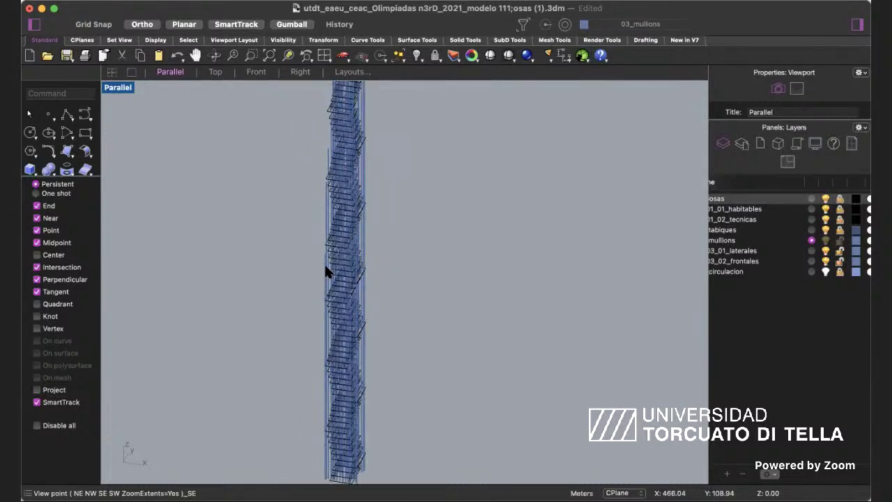
pyautogui.hscroll(-10, 326, 271)
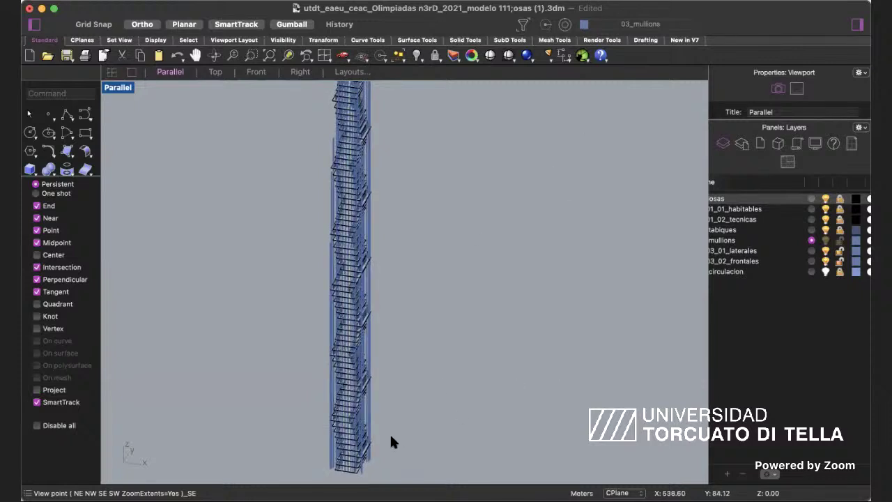
pyautogui.scroll(-2, 390, 435)
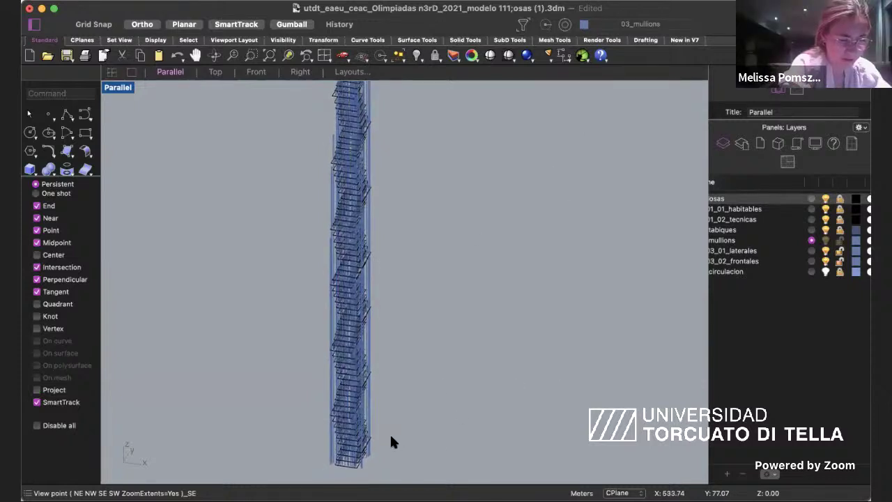
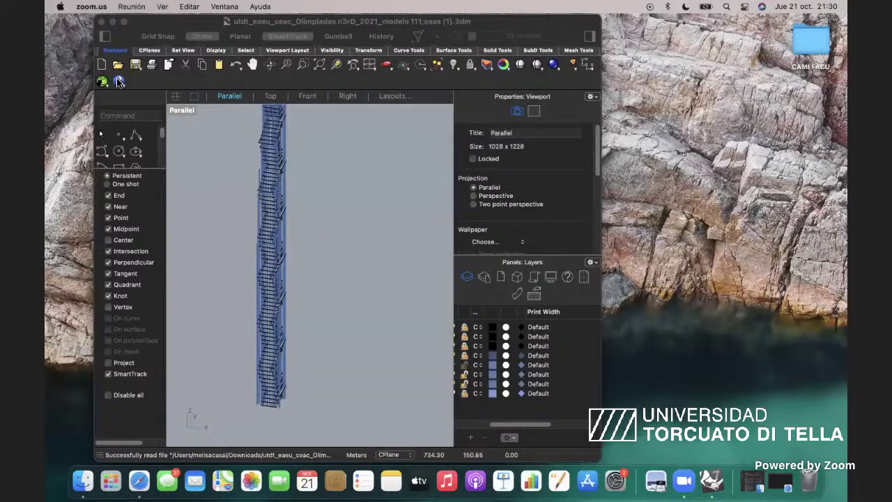
# Make the model window full screen, view the tower from above, and display the Top, Parallel, Front and Right viewports together.
pyautogui.press('ctrl+super+f')
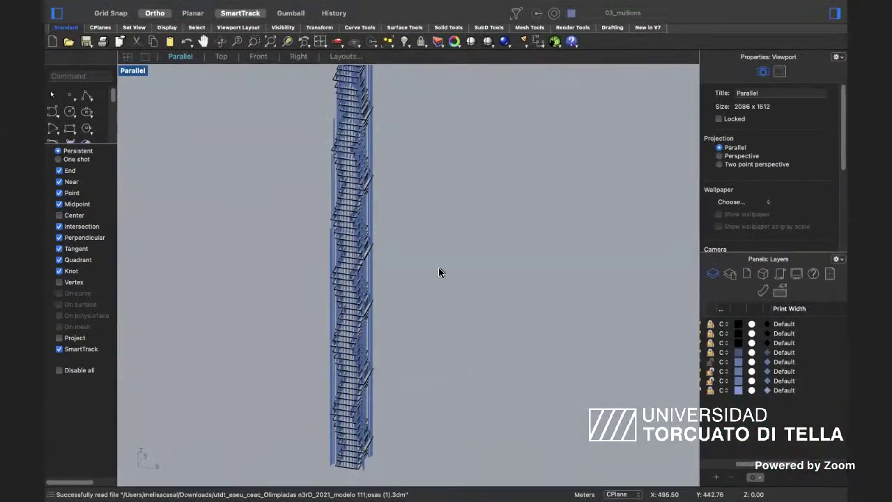
pyautogui.moveTo(439, 266); pyautogui.dragTo(359, 178, button='right')
pyautogui.scroll(-3, 389, 218)
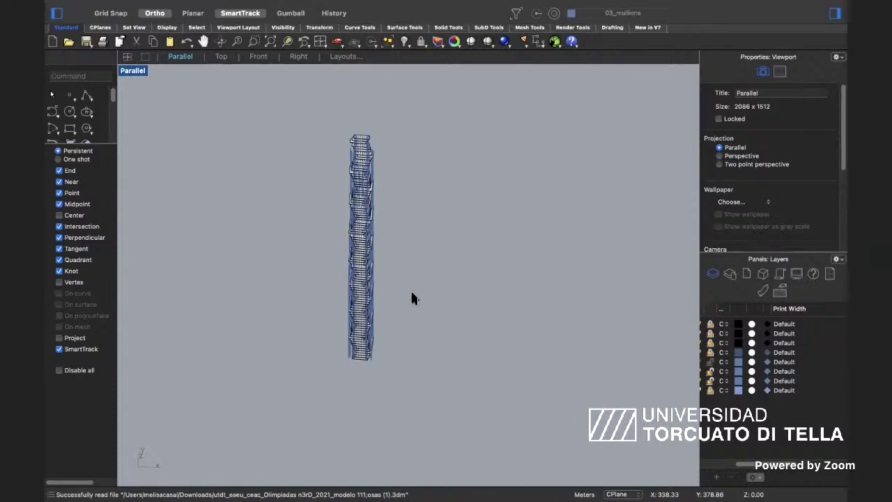
pyautogui.click(126, 56)
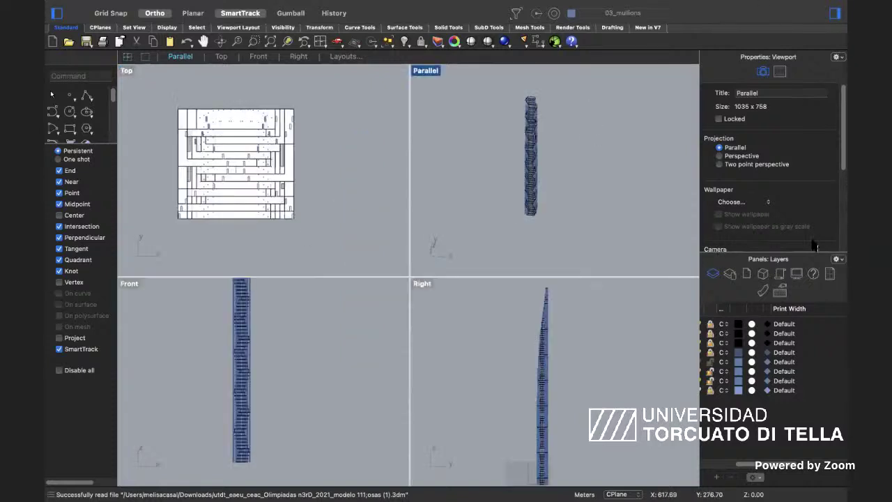
pyautogui.click(699, 309)
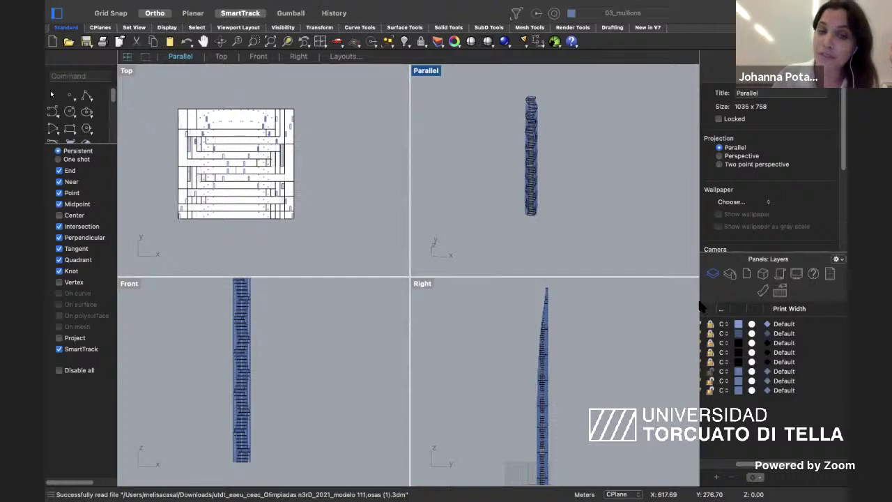
# Widen the properties and layers area, dismiss the default material settings, and bring the layer names into view.
pyautogui.moveTo(699, 307); pyautogui.dragTo(653, 308)
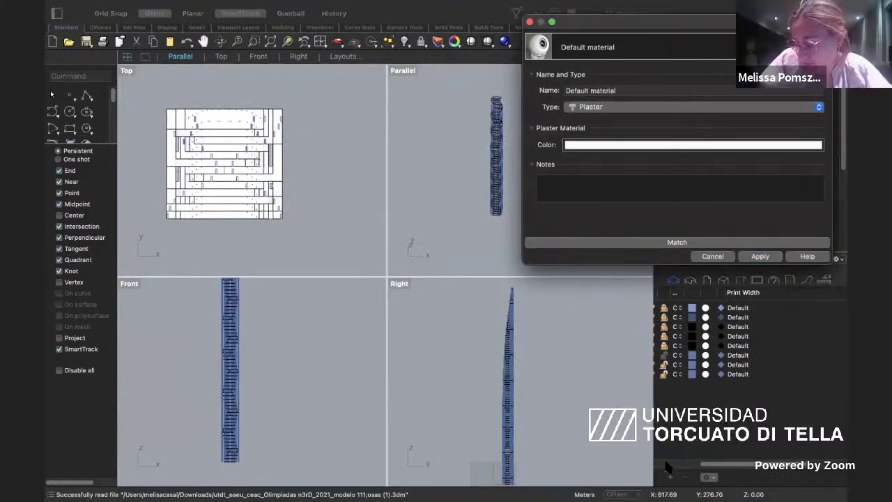
pyautogui.click(712, 256)
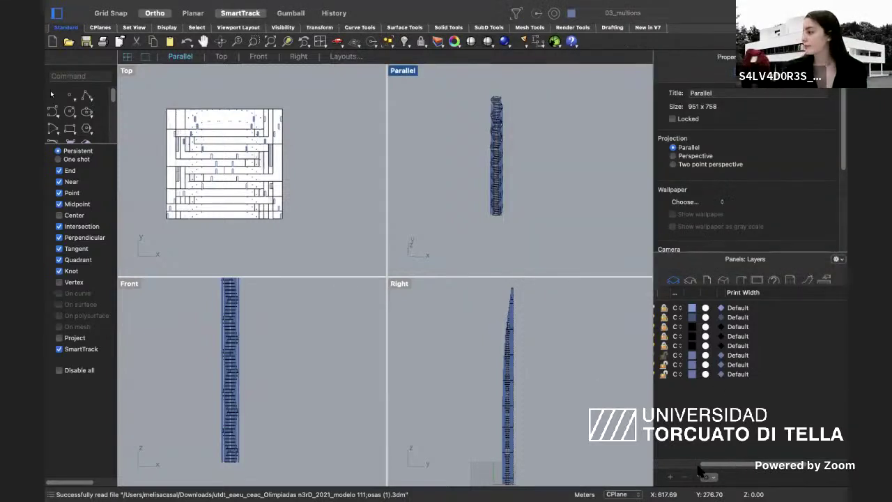
pyautogui.hscroll(-5, 698, 471)
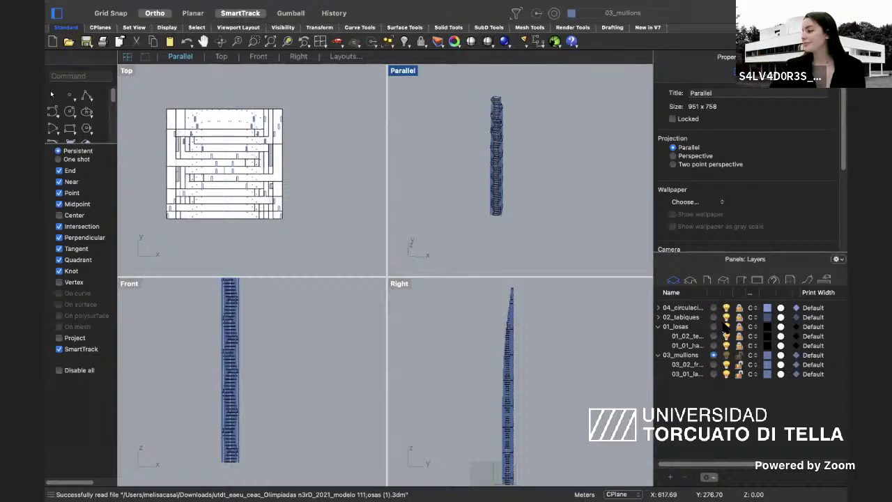
pyautogui.press('XF86AudioMute')
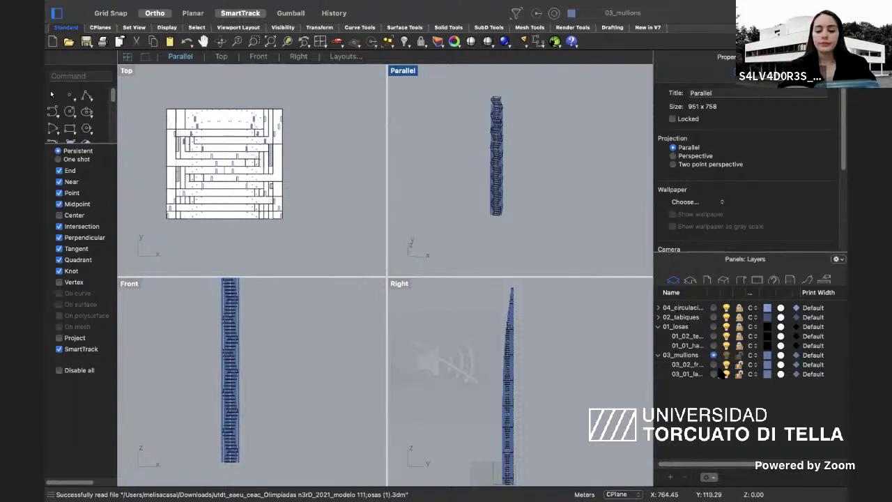
# Hide the 02_tabiques layer and the sublayers of 03_mullions, leaving only 01_losas and the circulation layers displayed.
pyautogui.moveTo(686, 348); pyautogui.dragTo(700, 317)
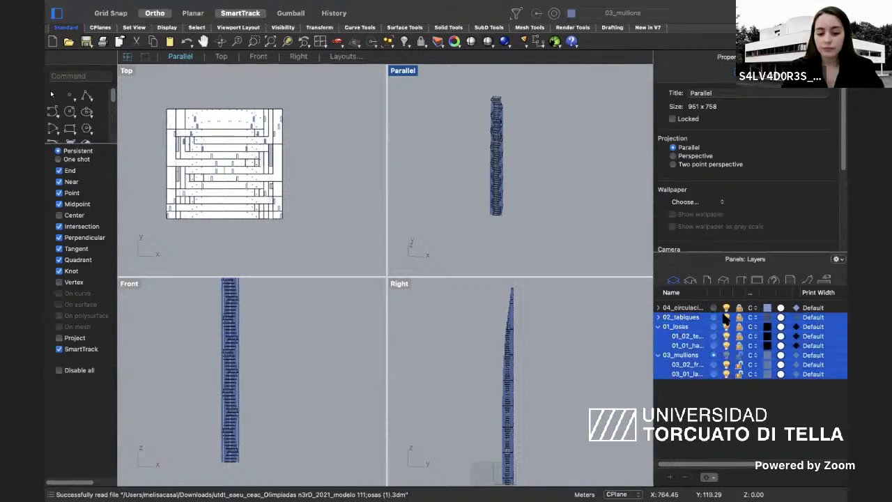
pyautogui.click(727, 317)
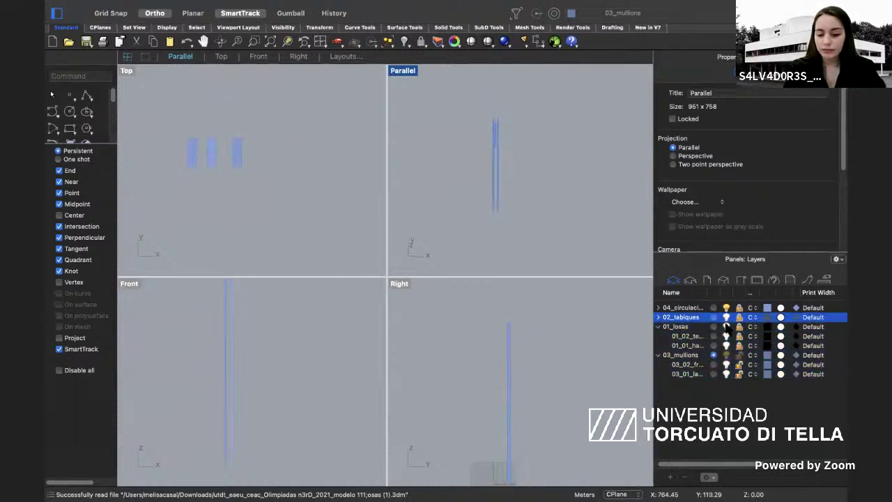
pyautogui.click(726, 327)
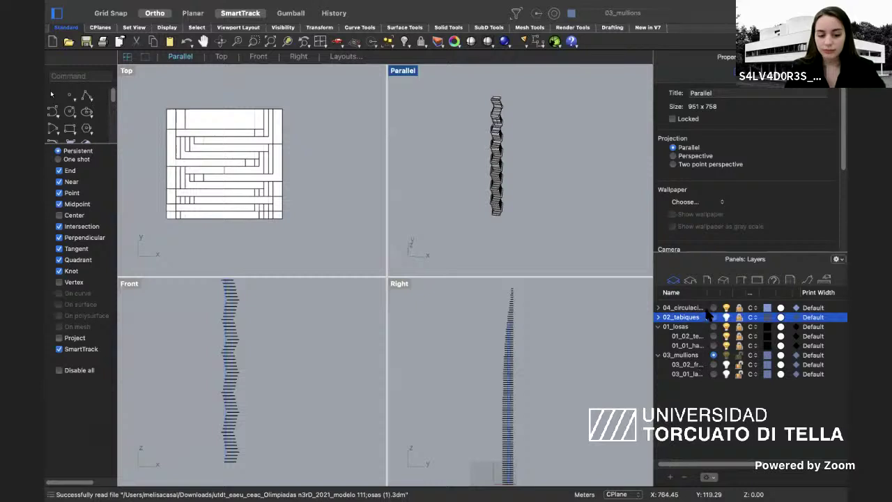
# With the 04 circulation layer expanded and unlocked and 04_02_escaleras current, select all objects on 04_01_ascensores.
pyautogui.click(658, 308)
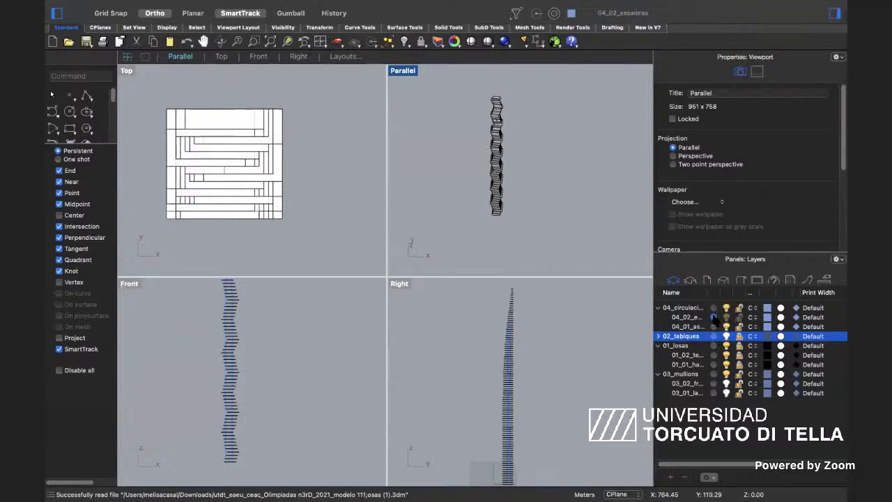
pyautogui.rightClick(706, 332)
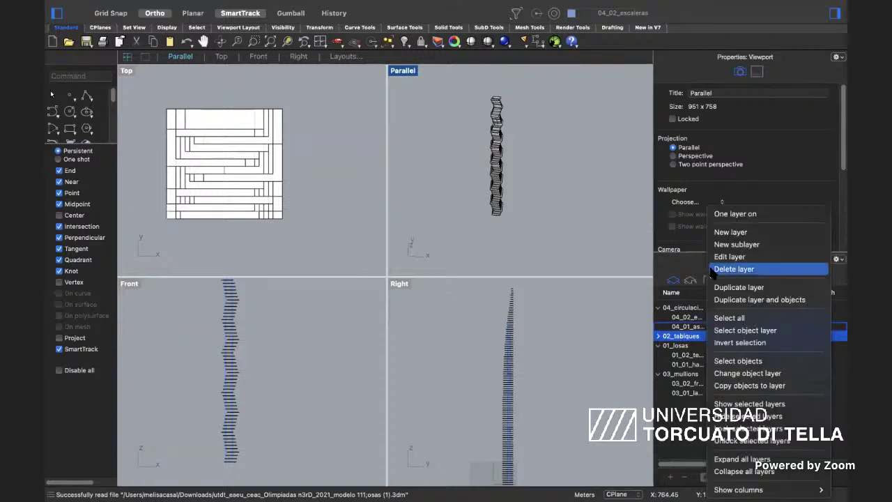
pyautogui.click(728, 361)
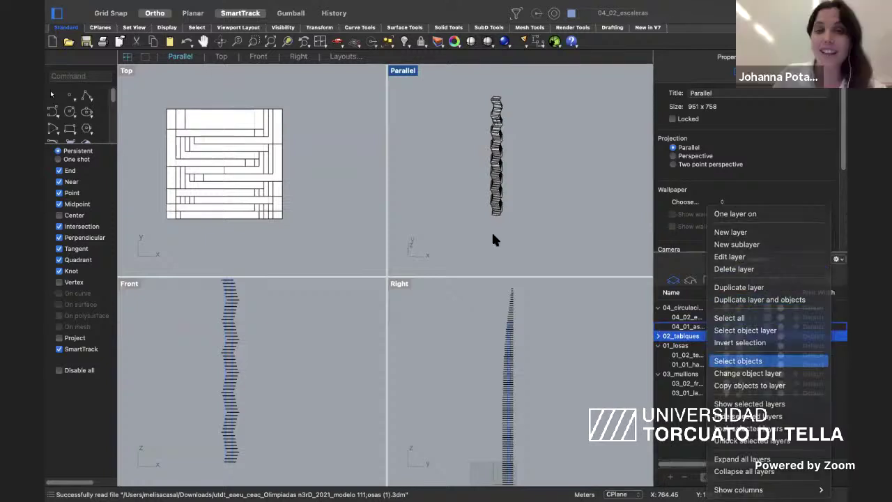
# Examine how the selected elevator shafts run through the displaced slabs in the Parallel and Front views.
pyautogui.moveTo(543, 261); pyautogui.dragTo(501, 174, button='right')
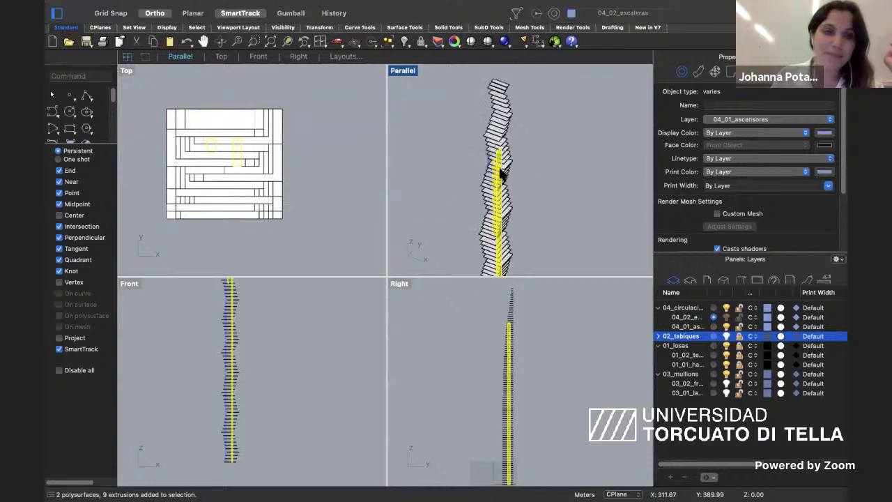
pyautogui.moveTo(258, 351); pyautogui.dragTo(257, 414, button='right')
pyautogui.moveTo(232, 304); pyautogui.dragTo(231, 348, button='right')
pyautogui.scroll(-4, 234, 335)
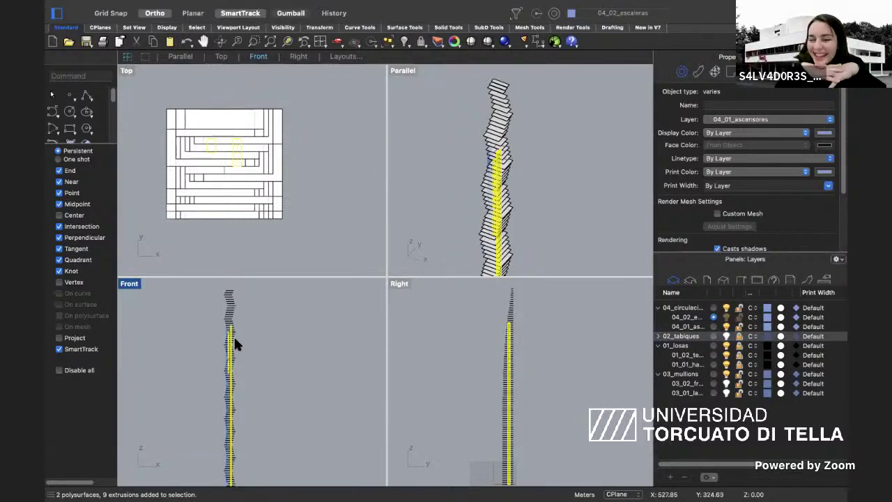
pyautogui.scroll(-3, 234, 340)
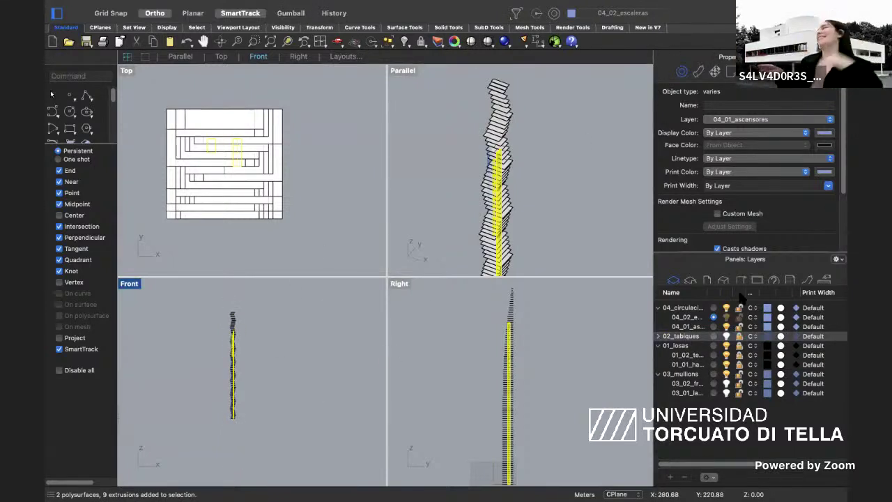
# Select the objects on the 04_02_escaleras layer to check where the stairs run, and clear the selection.
pyautogui.rightClick(703, 319)
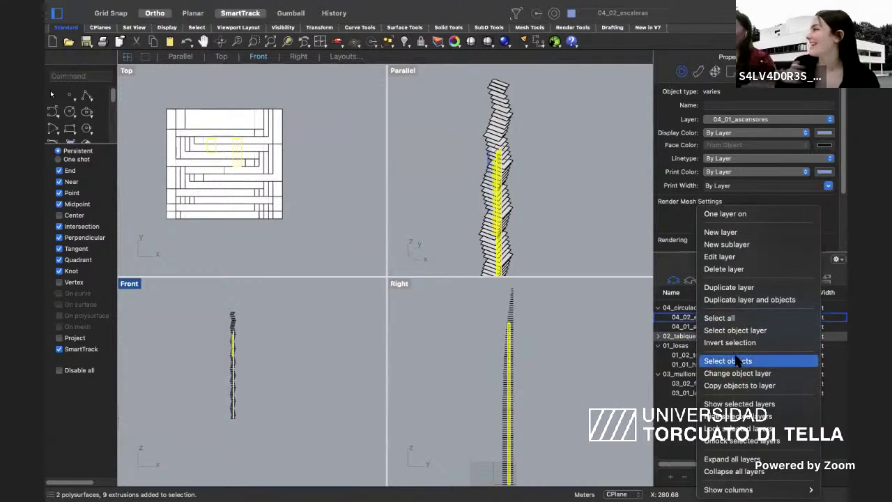
pyautogui.scroll(-4, 471, 196)
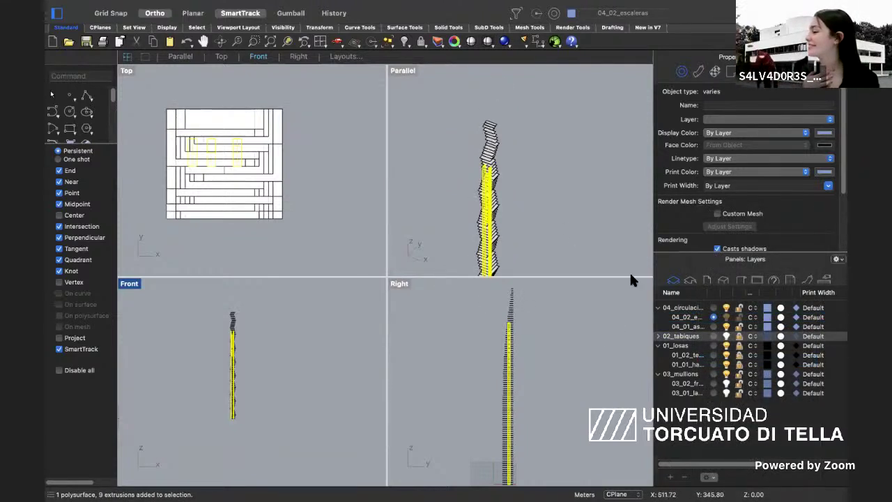
pyautogui.rightClick(697, 319)
pyautogui.click(535, 236)
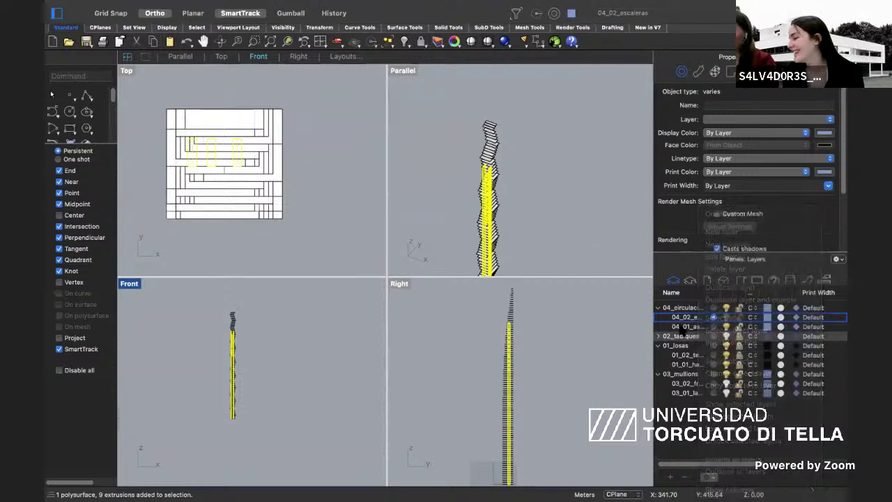
pyautogui.rightClick(694, 319)
pyautogui.click(629, 276)
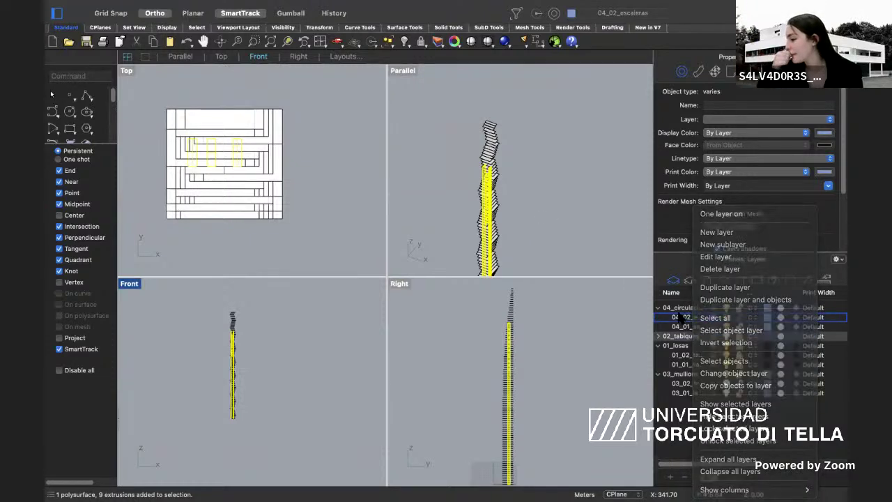
pyautogui.click(612, 251)
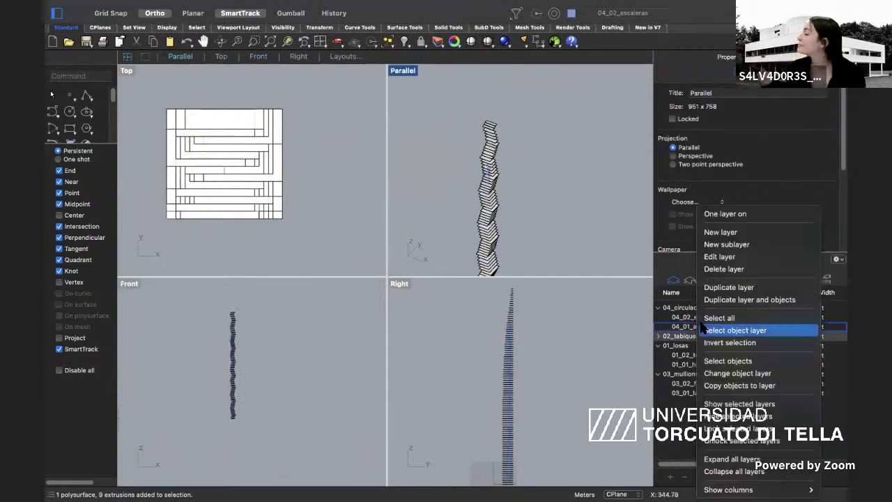
# Select all objects on the 04_01_ascensores layer and locate the elevator shafts in the Top view.
pyautogui.rightClick(696, 329)
pyautogui.click(728, 361)
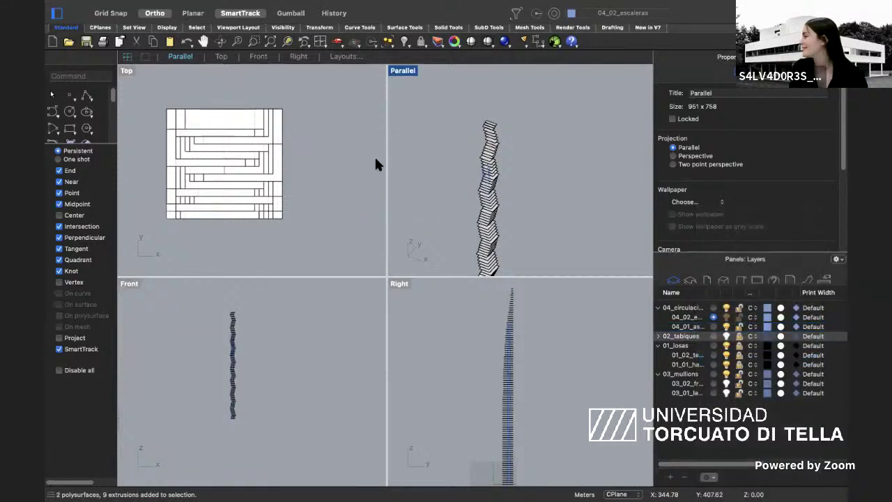
pyautogui.scroll(2, 223, 148)
pyautogui.scroll(-2, 232, 205)
pyautogui.scroll(2, 214, 150)
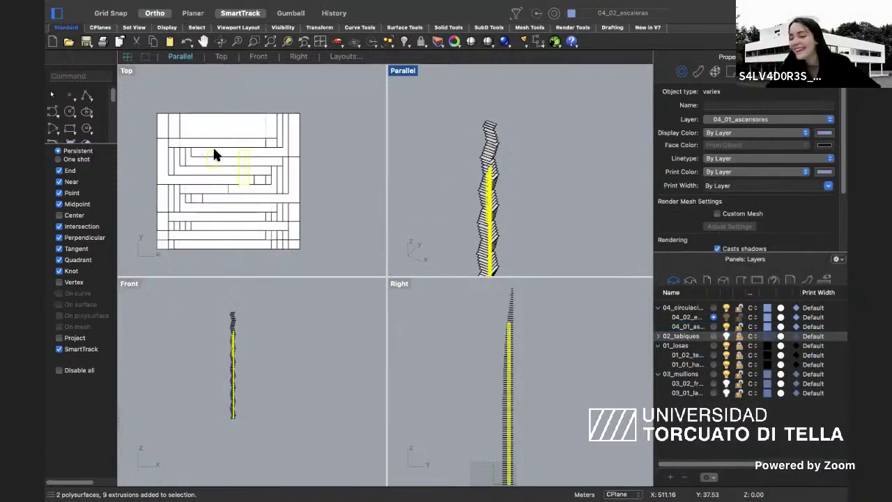
pyautogui.write('m')
pyautogui.press('Return')
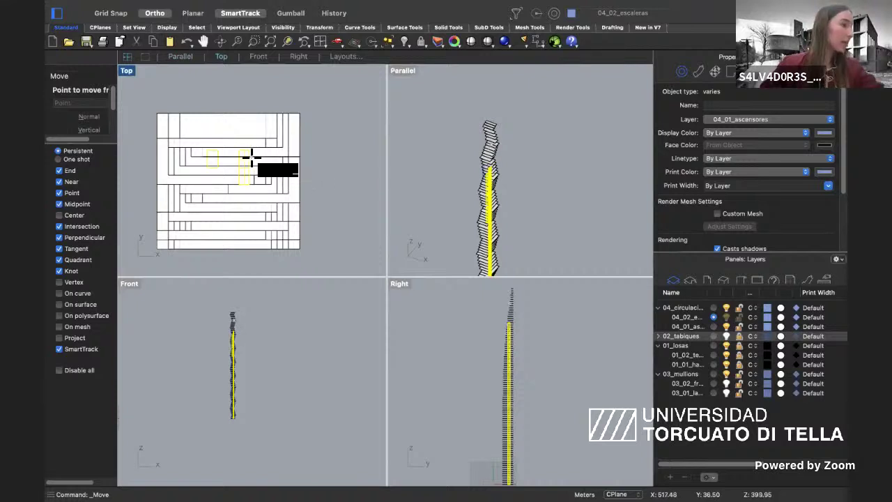
pyautogui.scroll(4, 252, 156)
pyautogui.scroll(2, 221, 139)
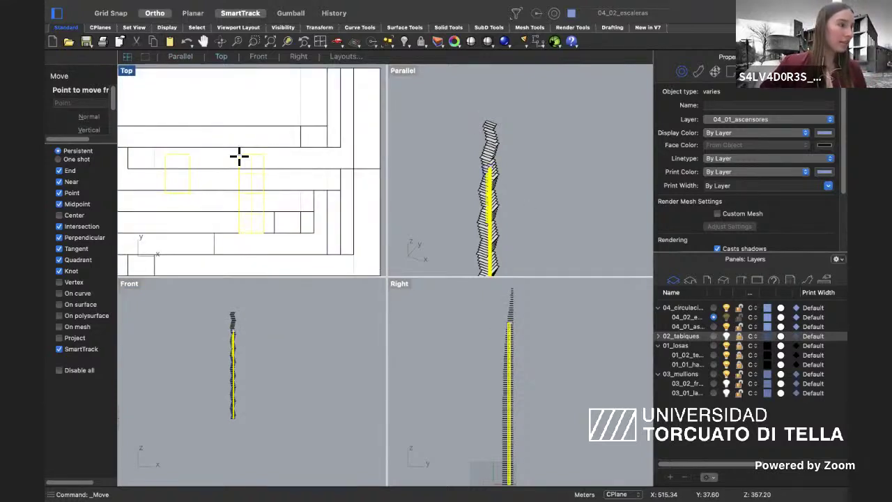
pyautogui.click(190, 154)
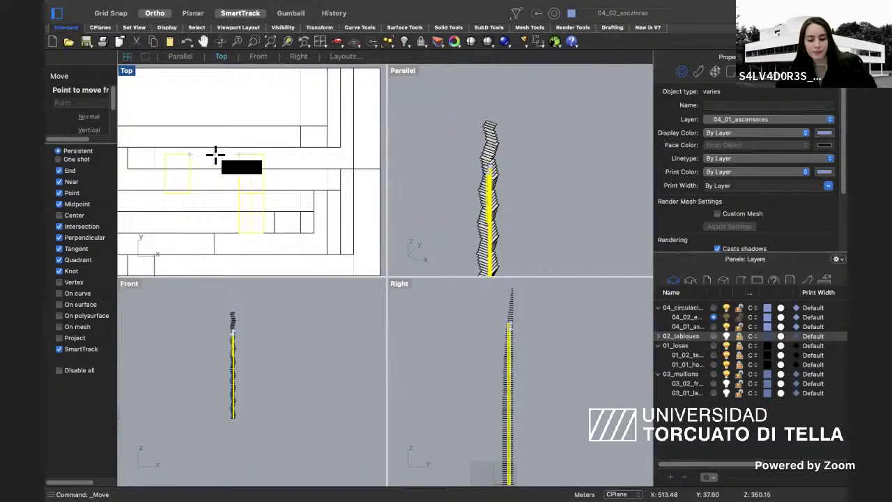
pyautogui.click(215, 154)
pyautogui.scroll(-2, 215, 154)
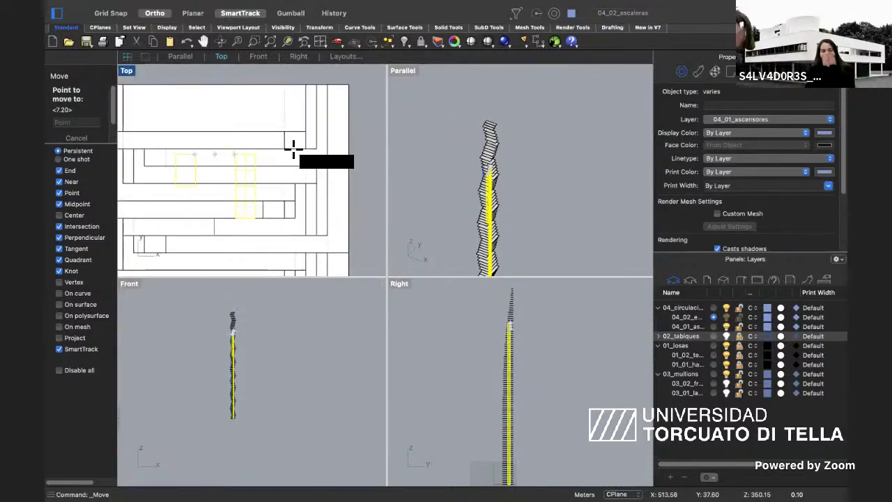
pyautogui.scroll(-2, 284, 149)
pyautogui.scroll(1, 254, 163)
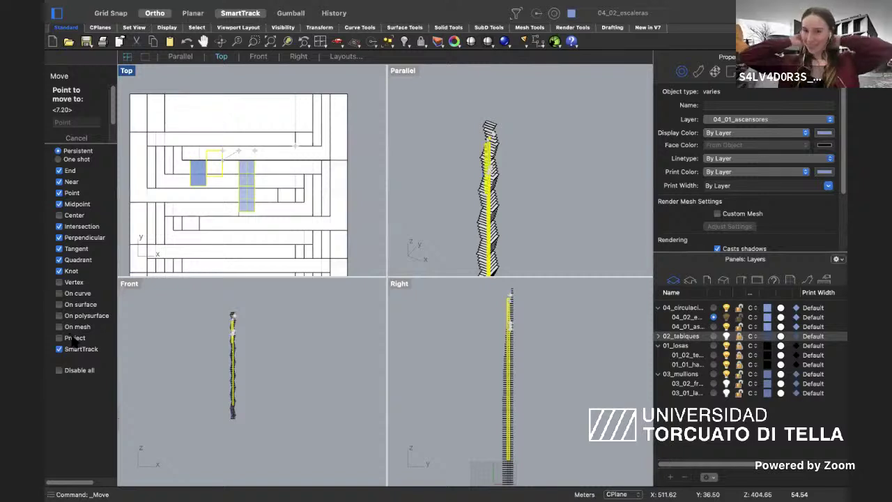
# Turn on the Project object snap and try to move the elevator shafts in plan from a point midway between them.
pyautogui.click(71, 337)
pyautogui.scroll(1, 234, 157)
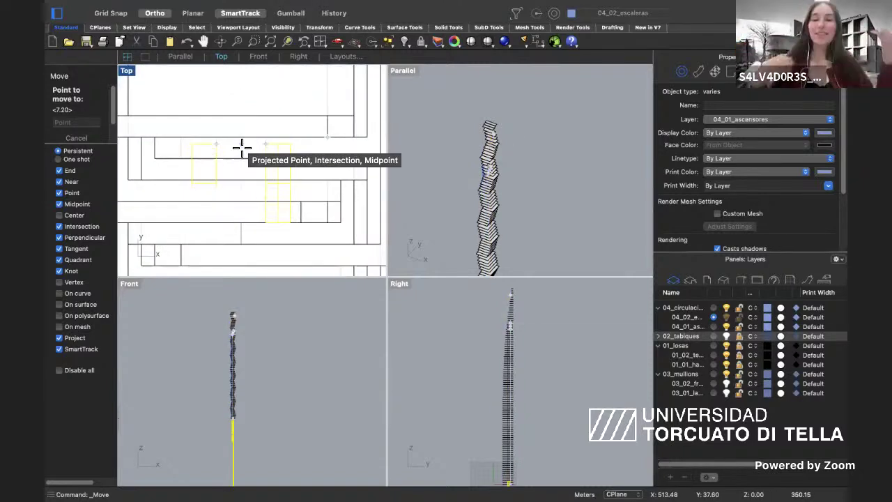
pyautogui.click(242, 148)
pyautogui.press('Return')
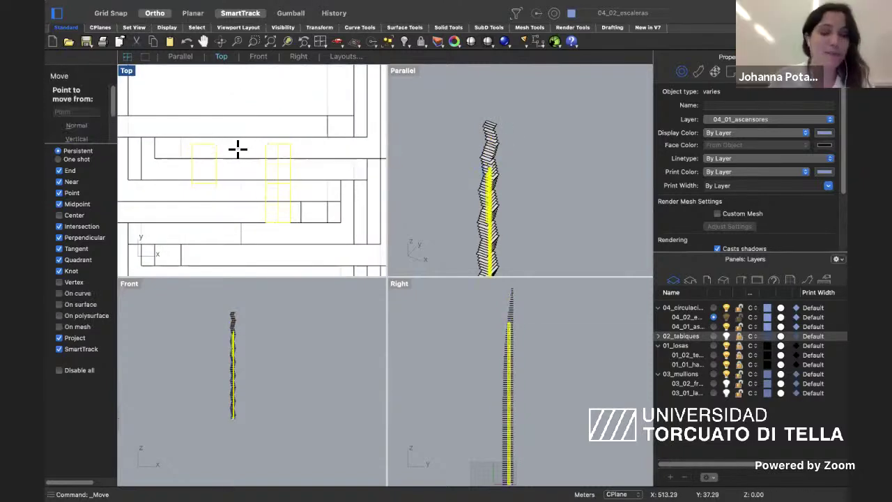
pyautogui.scroll(4, 233, 151)
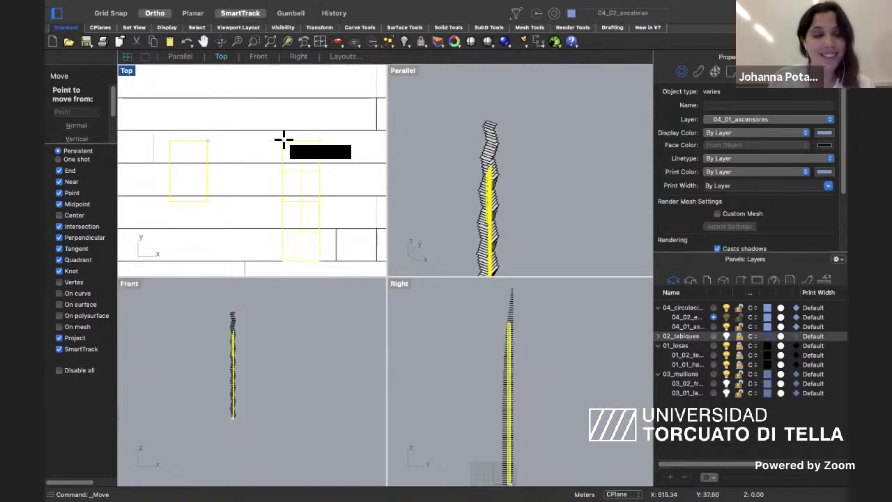
pyautogui.click(244, 143)
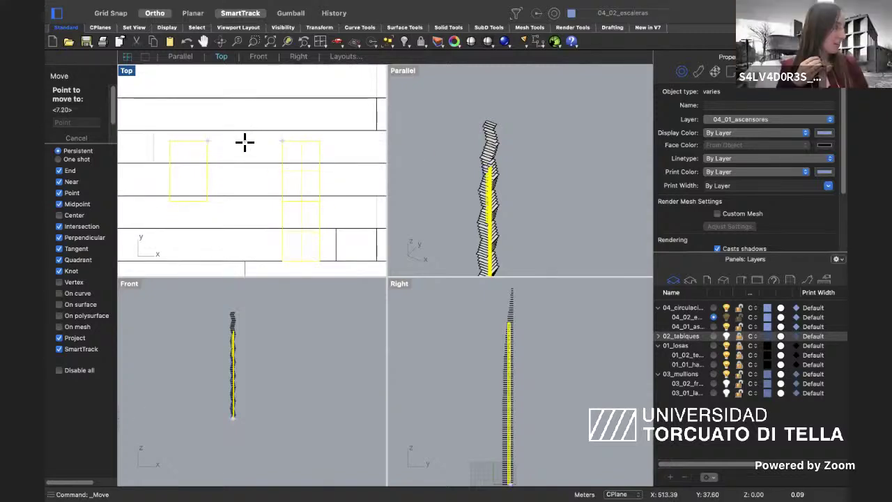
pyautogui.click(230, 365)
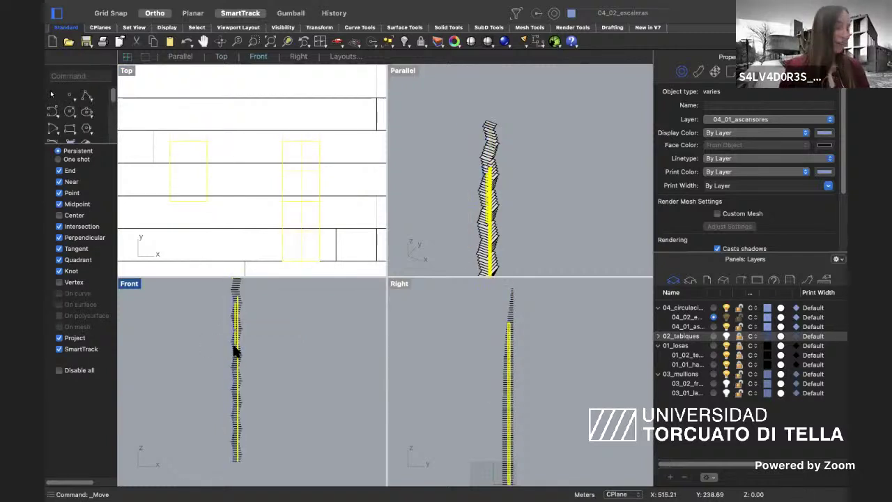
# Move the selected elevator shafts 4 m horizontally in the negative X direction in the Front view and clear the selection.
pyautogui.scroll(5, 256, 323)
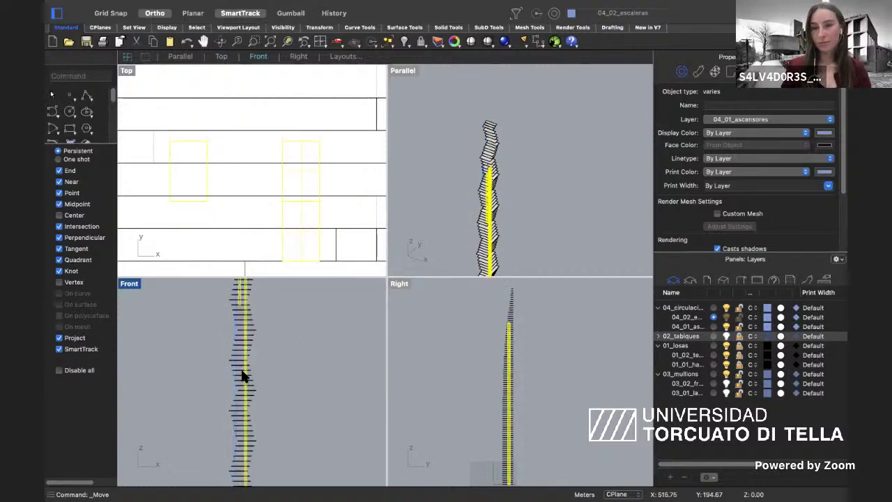
pyautogui.scroll(5, 250, 446)
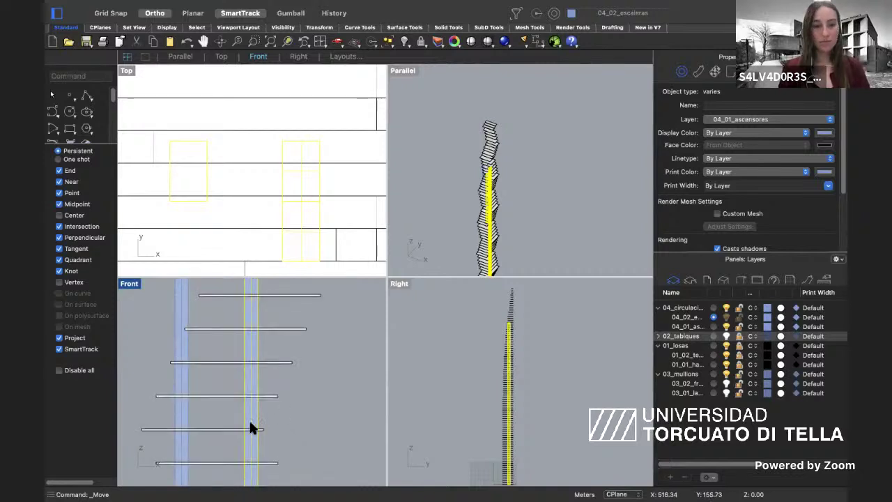
pyautogui.rightClick(250, 418)
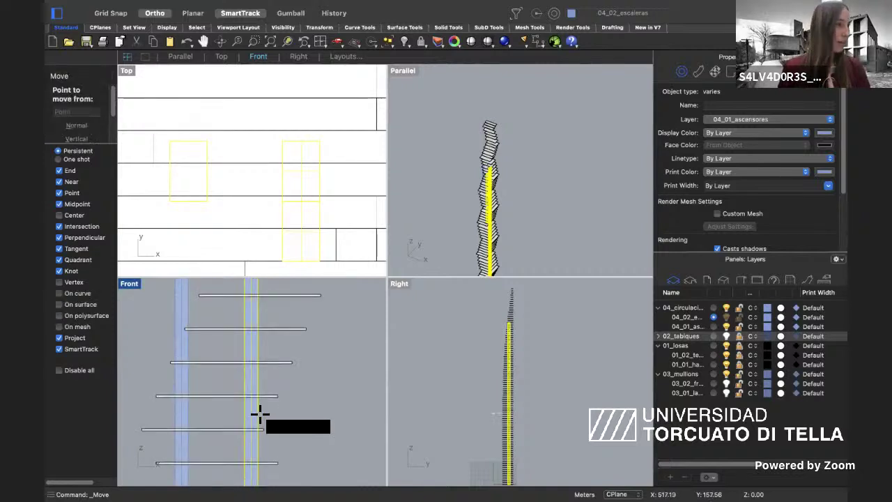
pyautogui.click(259, 414)
pyautogui.scroll(-3, 255, 416)
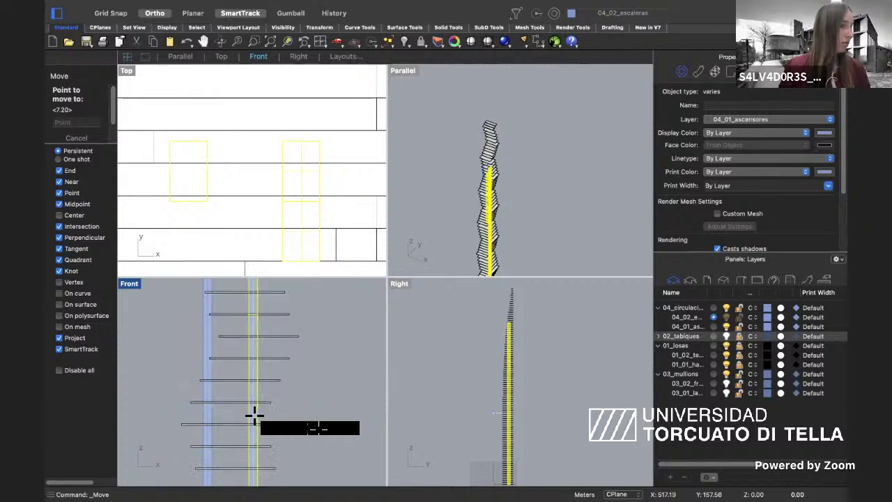
pyautogui.scroll(-3, 251, 415)
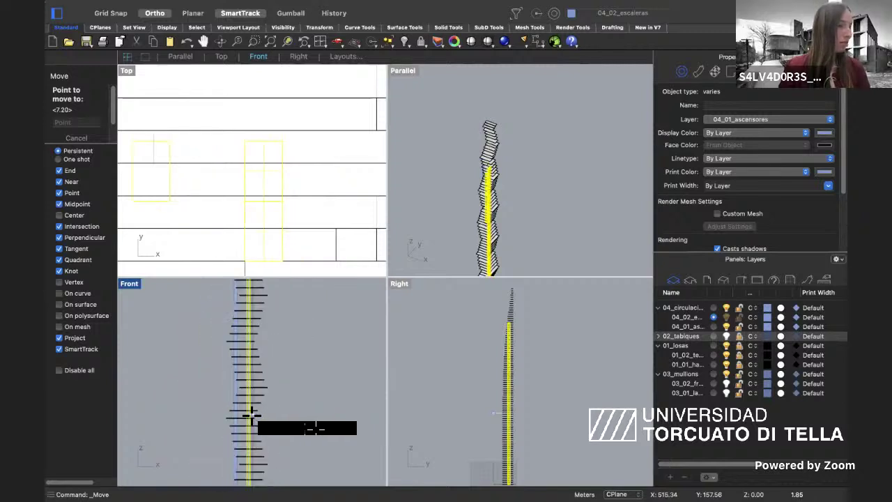
pyautogui.scroll(6, 251, 415)
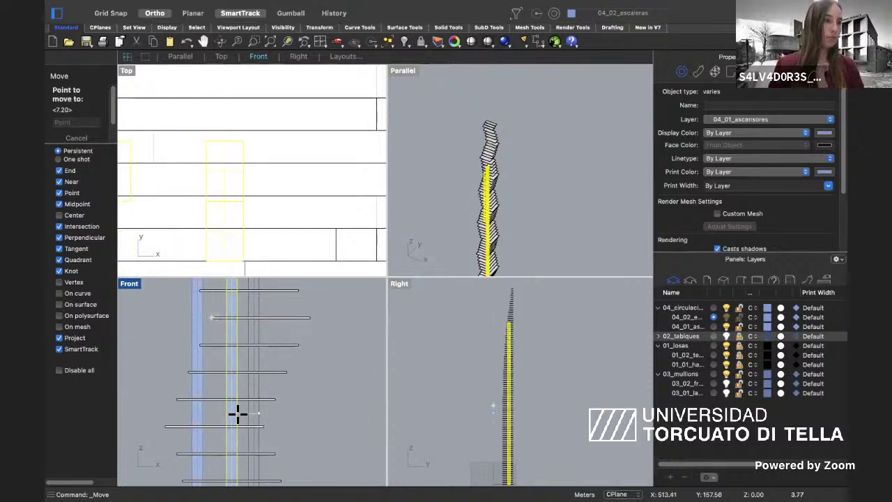
pyautogui.write('2')
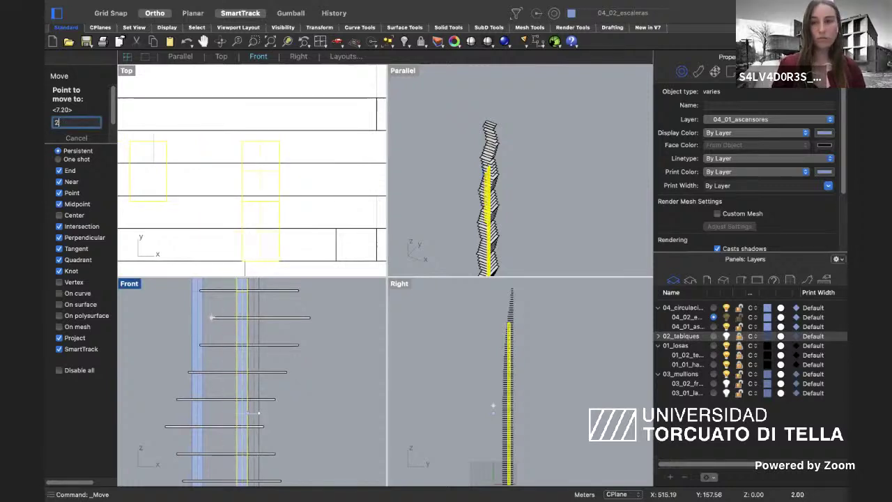
pyautogui.press('BackSpace')
pyautogui.write('5')
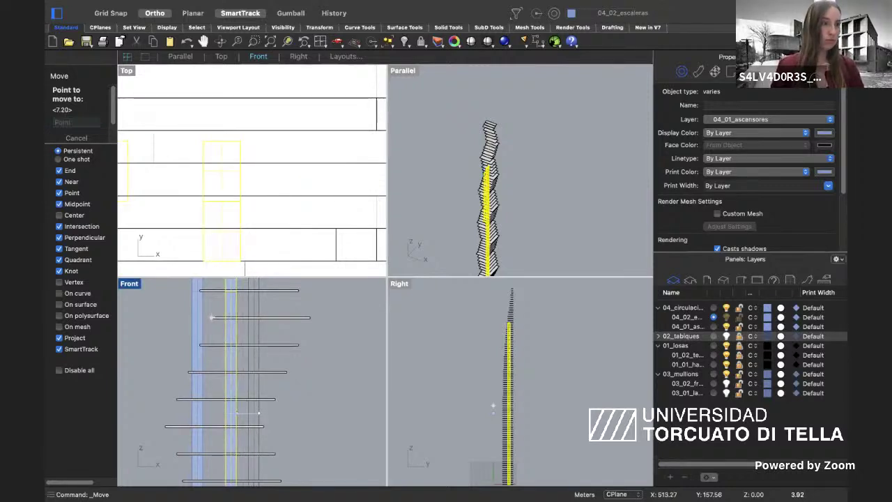
pyautogui.press('Return')
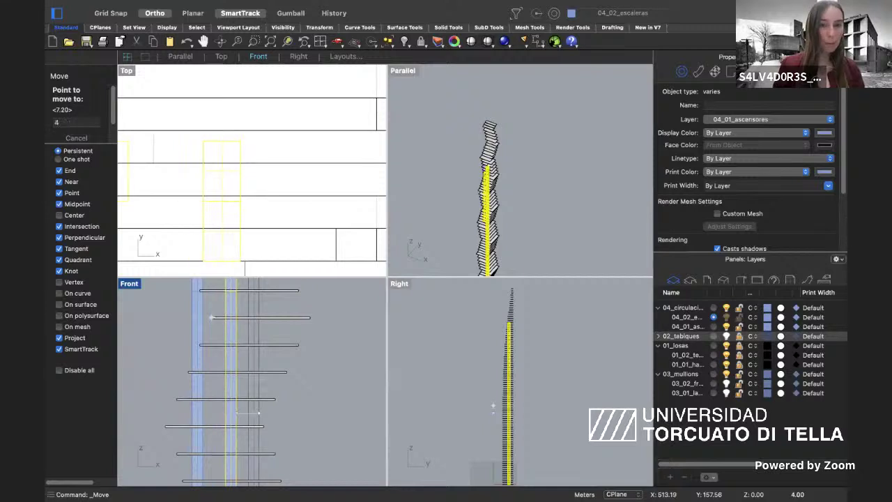
pyautogui.press('Escape')
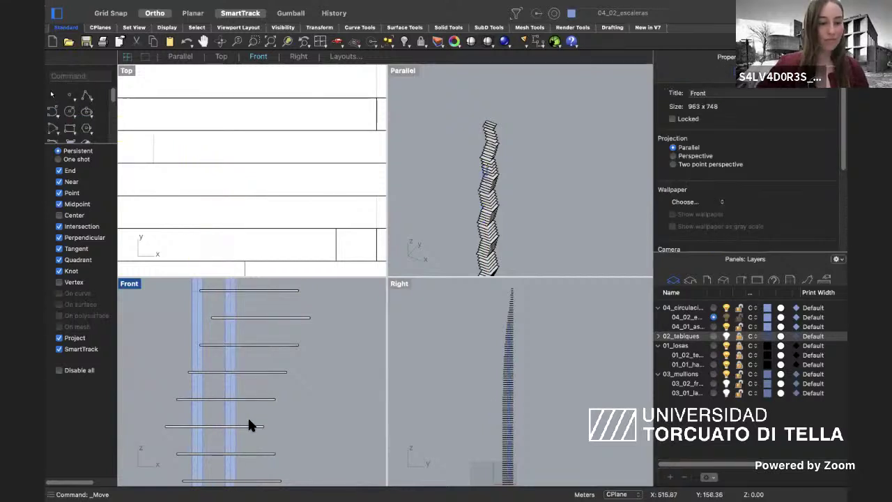
# Maximize the Front view and draw a horizontal line at ground level extending past both sides of the tower's base.
pyautogui.scroll(-5, 247, 416)
pyautogui.scroll(-4, 244, 417)
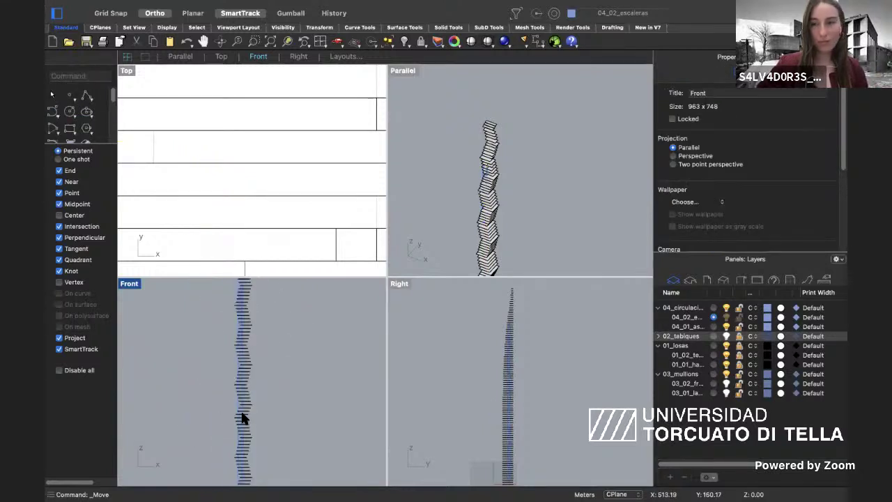
pyautogui.doubleClick(129, 284)
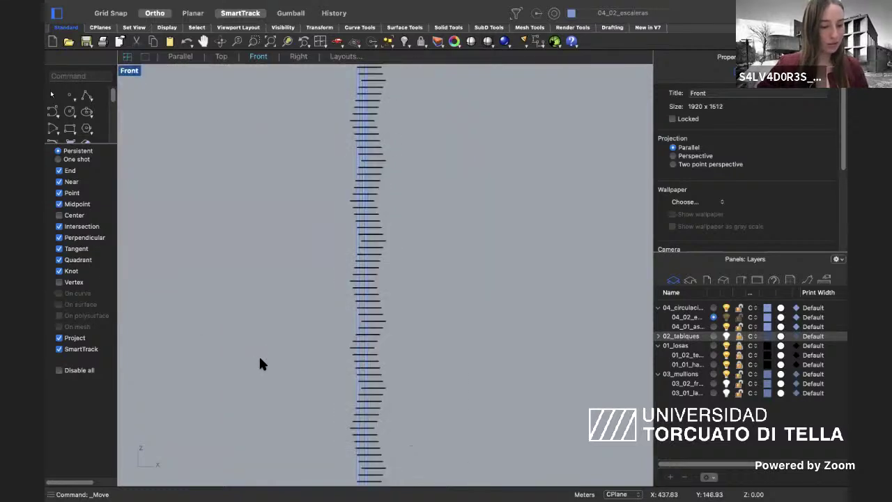
pyautogui.scroll(-3, 259, 356)
pyautogui.scroll(1, 308, 389)
pyautogui.write('line')
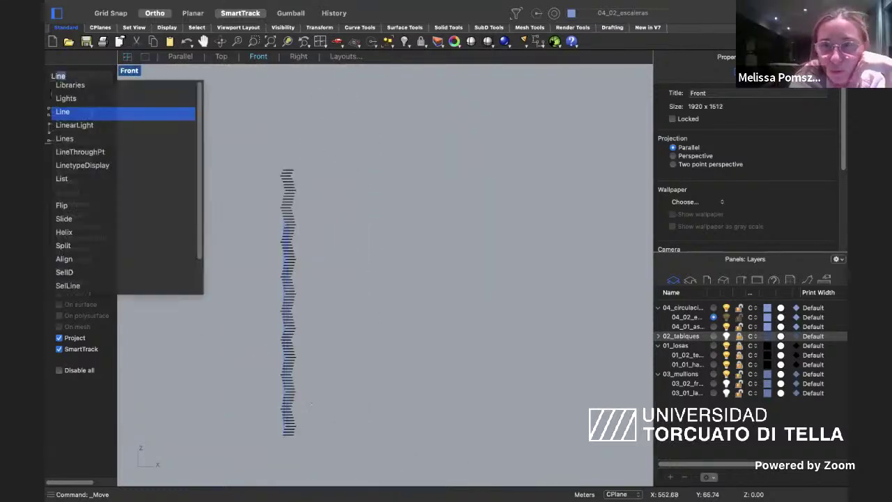
pyautogui.press('Return')
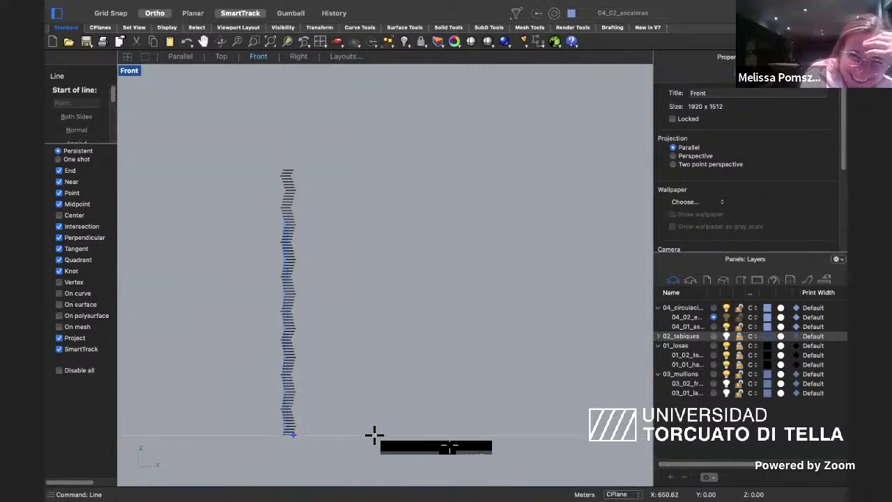
pyautogui.click(385, 435)
pyautogui.rightClick(207, 433)
pyautogui.rightClick(343, 401)
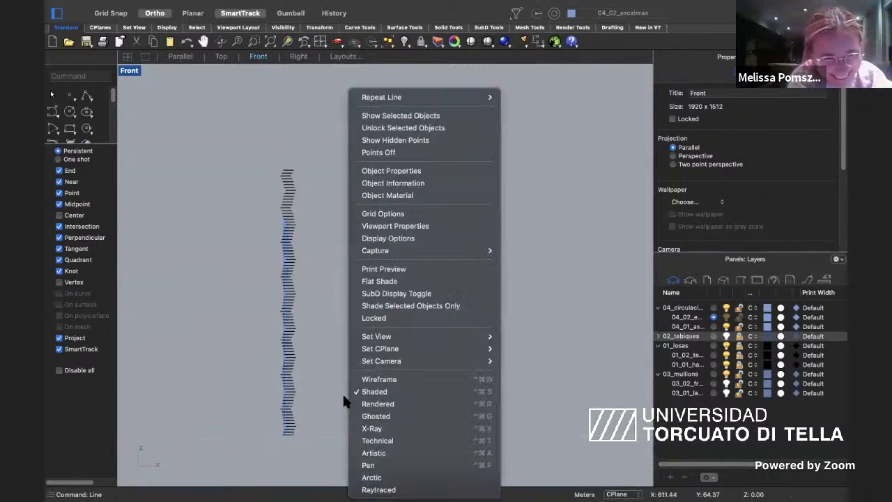
pyautogui.click(336, 395)
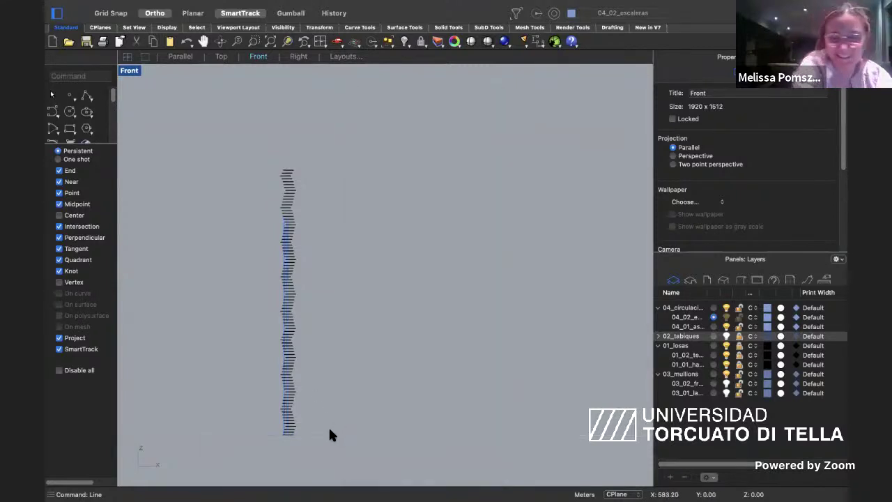
# Copy the ground line vertically about 42.6 m up to the slab where the tower's displacement changes direction.
pyautogui.click(328, 434)
pyautogui.write('copy')
pyautogui.press('Return')
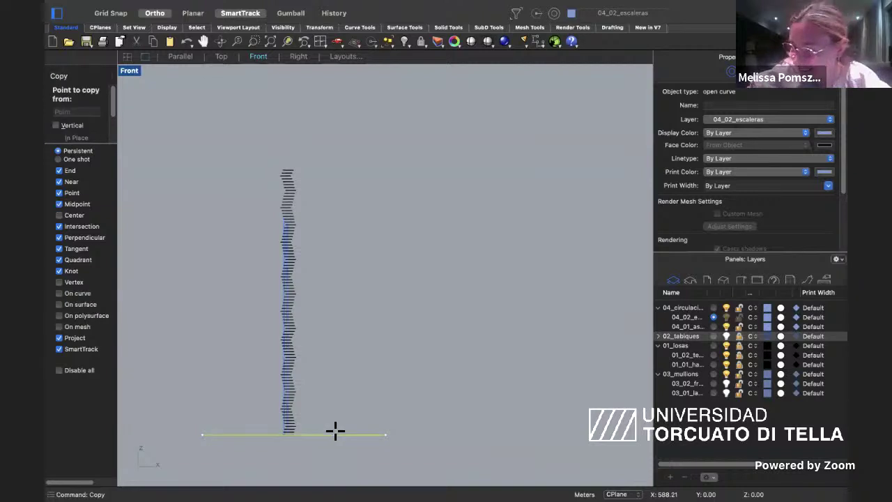
pyautogui.click(386, 434)
pyautogui.scroll(5, 330, 420)
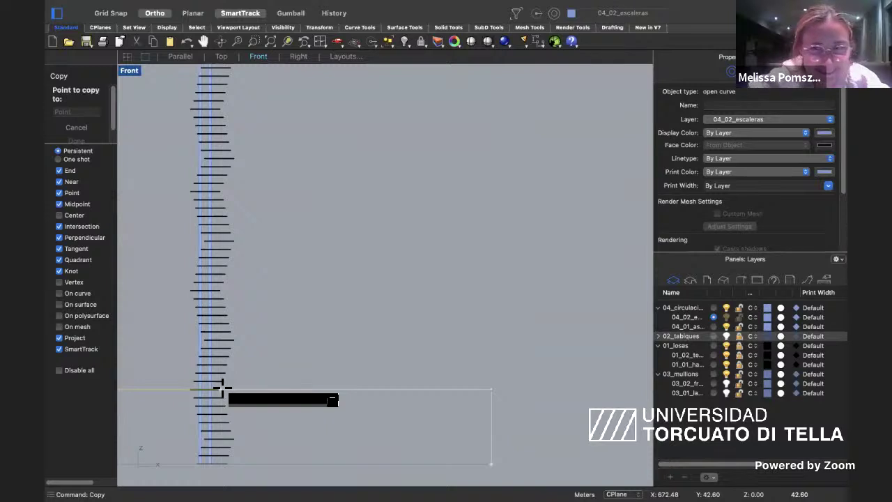
pyautogui.click(222, 387)
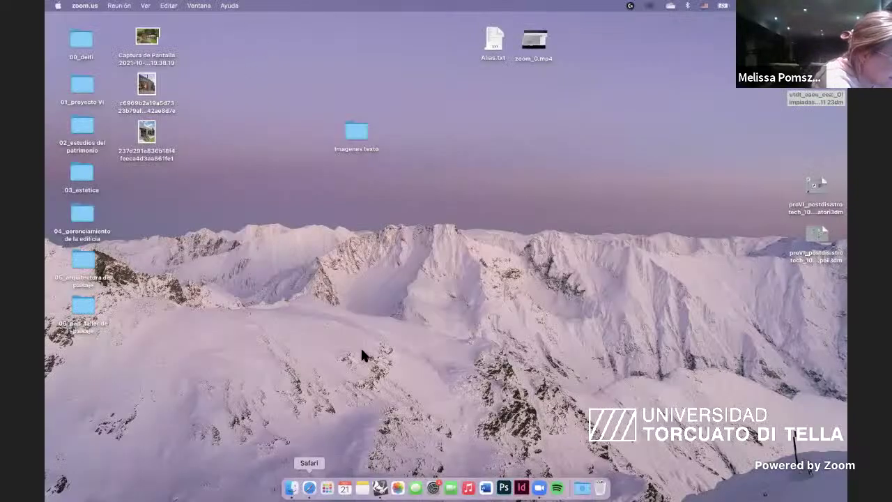
# Switch to the Rhino model 111 2.3dm, clear the selected polysurfaces, and examine the elevator segments against the lower slabs in the Right view.
pyautogui.click(309, 487)
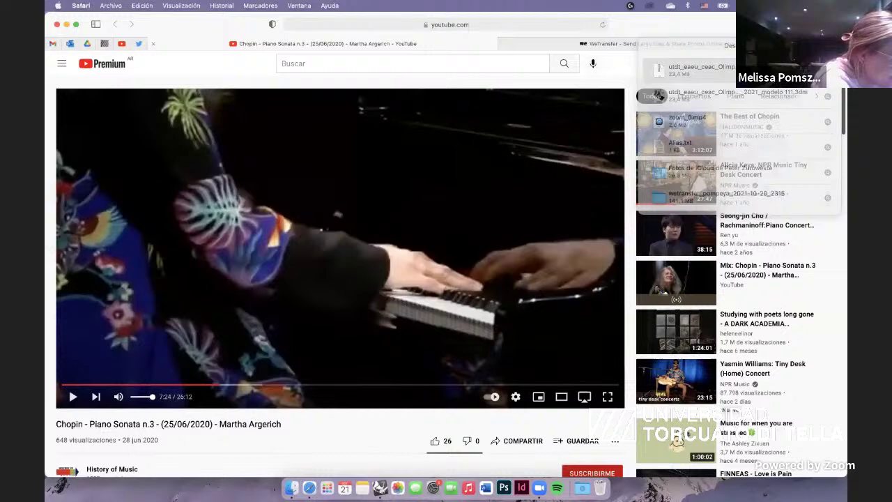
pyautogui.click(380, 487)
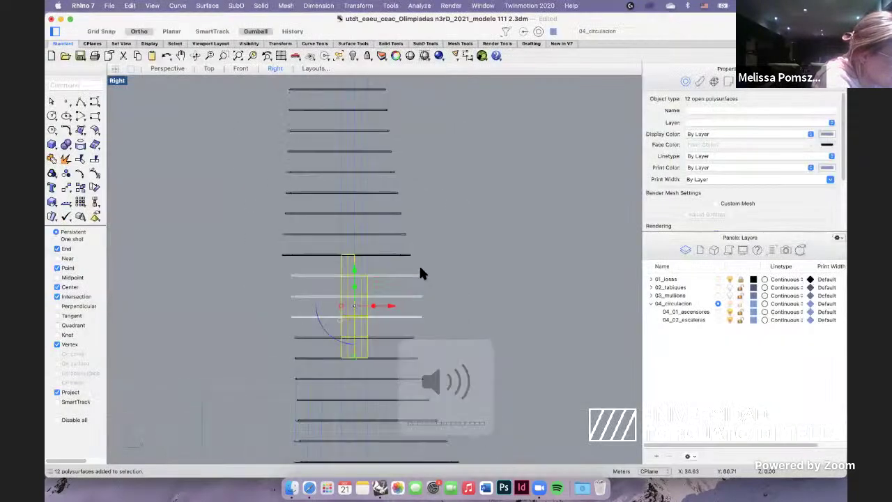
pyautogui.moveTo(333, 361); pyautogui.dragTo(343, 345, button='right')
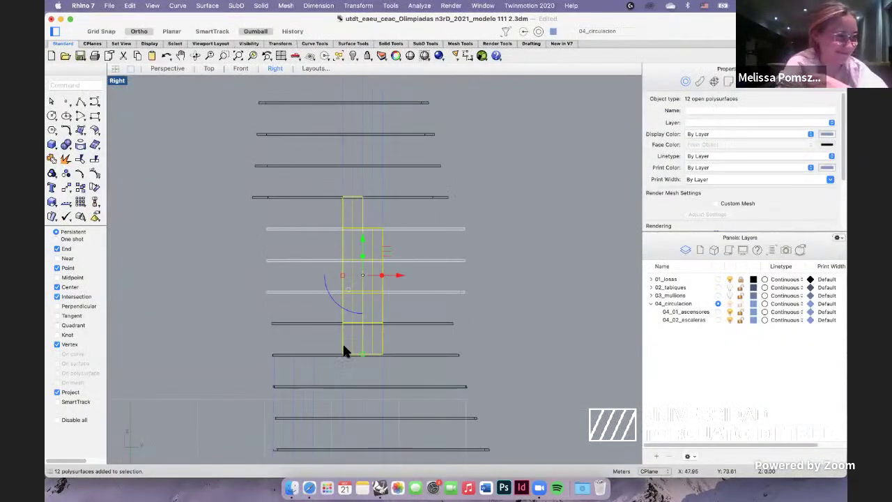
pyautogui.scroll(-6, 354, 386)
pyautogui.click(343, 377)
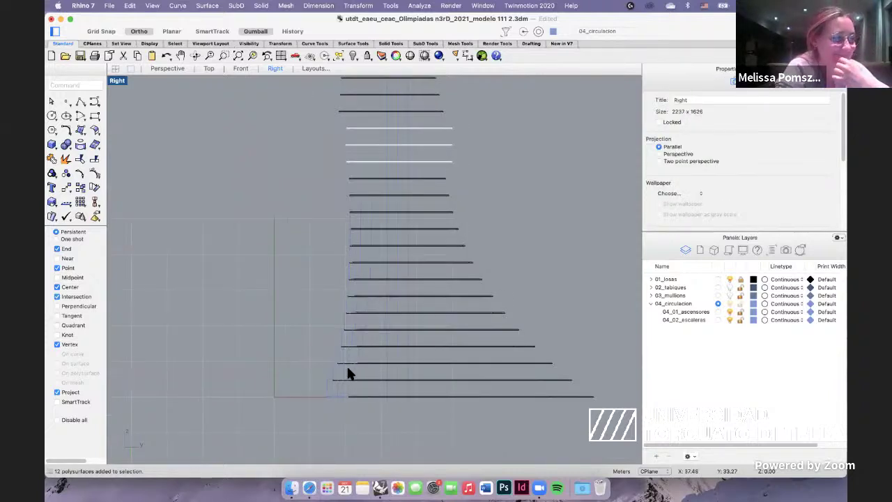
pyautogui.scroll(8, 347, 365)
pyautogui.moveTo(376, 398); pyautogui.dragTo(370, 350, button='right')
pyautogui.scroll(-10, 368, 352)
pyautogui.moveTo(369, 296); pyautogui.dragTo(364, 304, button='right')
pyautogui.scroll(-2, 357, 317)
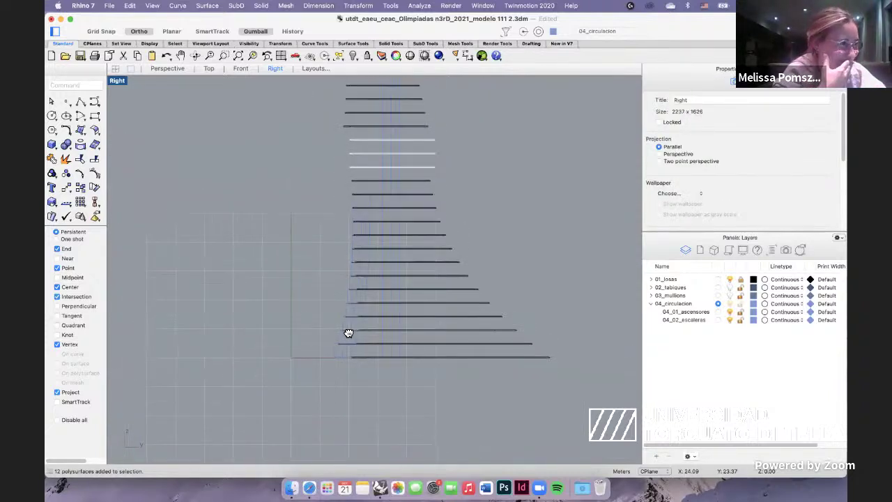
pyautogui.scroll(5, 350, 305)
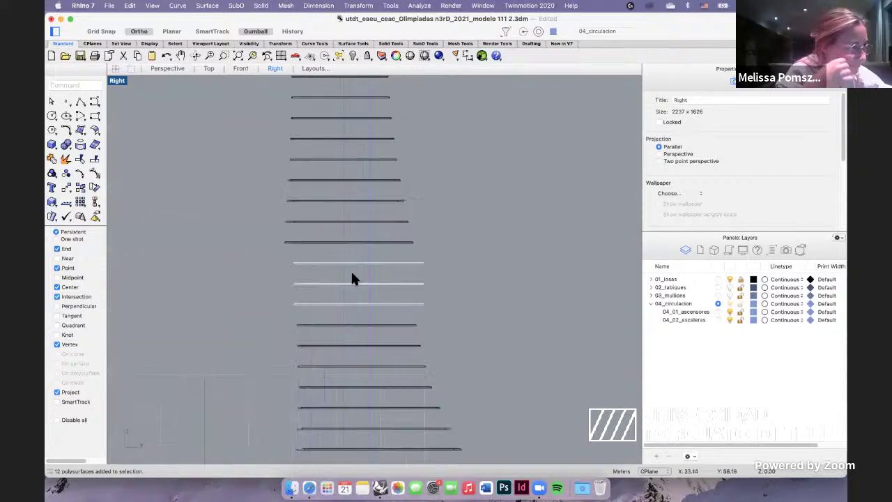
# Move the elevator segment on the first slab above the three highlighted slabs from its lower corner to that slab's left end.
pyautogui.moveTo(411, 253); pyautogui.dragTo(433, 273)
pyautogui.moveTo(351, 254); pyautogui.dragTo(360, 276, button='right')
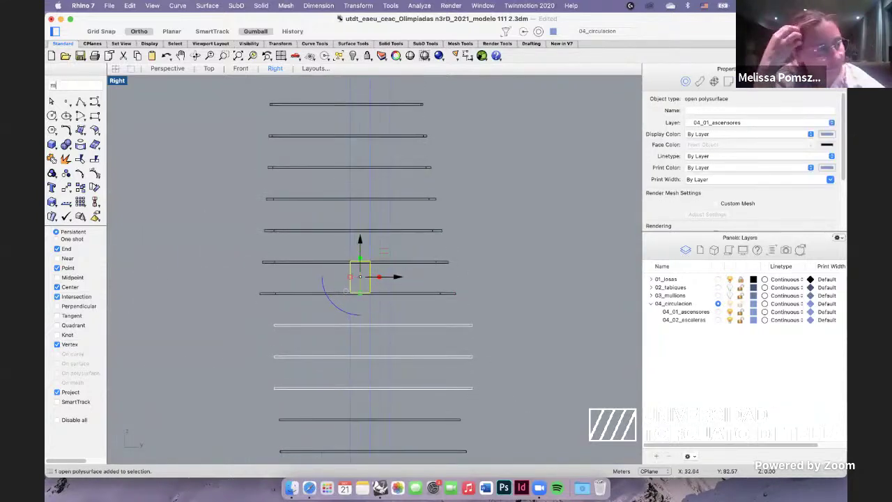
pyautogui.press('Return')
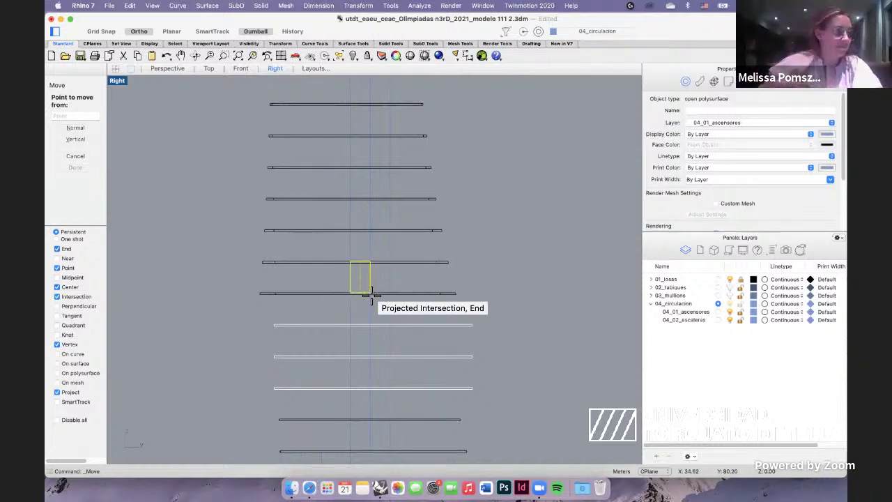
pyautogui.scroll(-3, 373, 295)
pyautogui.scroll(3, 374, 296)
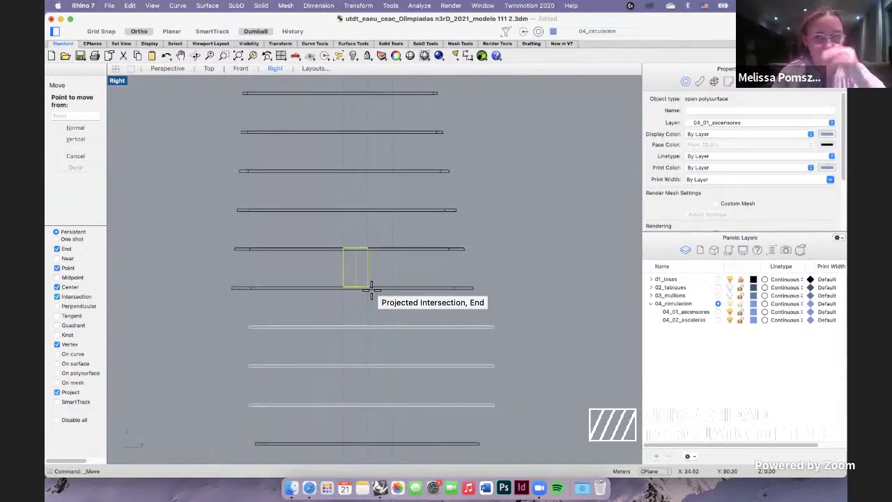
pyautogui.click(349, 286)
pyautogui.click(232, 284)
pyautogui.scroll(-5, 240, 284)
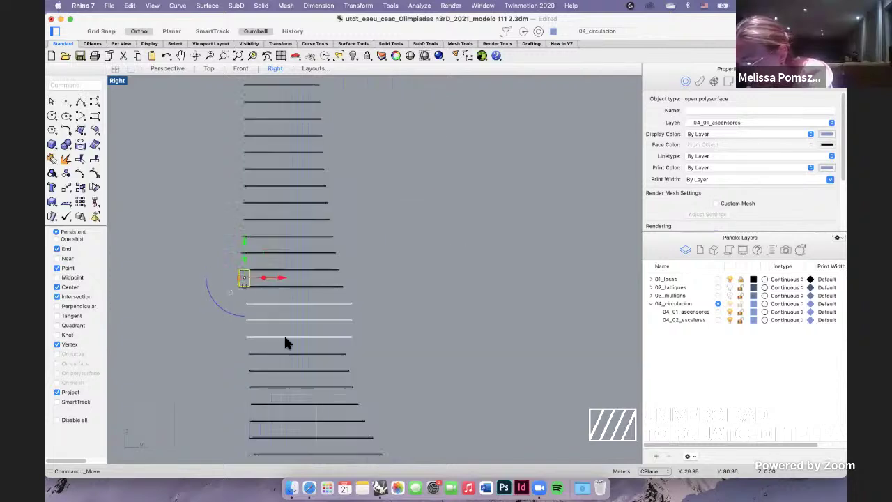
# Move the elevator segment on the second slab above the highlighted ones from its lower-left corner to that slab's left end.
pyautogui.moveTo(283, 333); pyautogui.dragTo(309, 394, button='right')
pyautogui.click(335, 302)
pyautogui.moveTo(319, 315); pyautogui.dragTo(342, 301, button='right')
pyautogui.scroll(4, 342, 302)
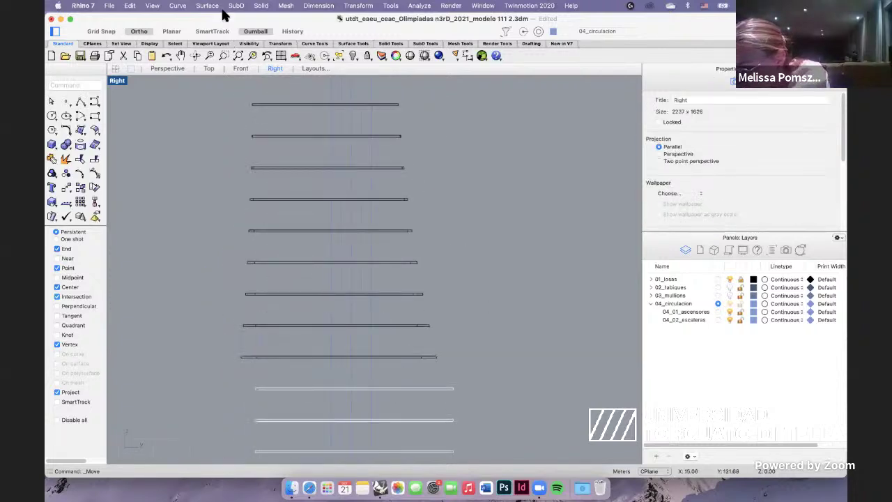
pyautogui.moveTo(352, 313); pyautogui.dragTo(313, 278)
pyautogui.rightClick(337, 323)
pyautogui.click(336, 324)
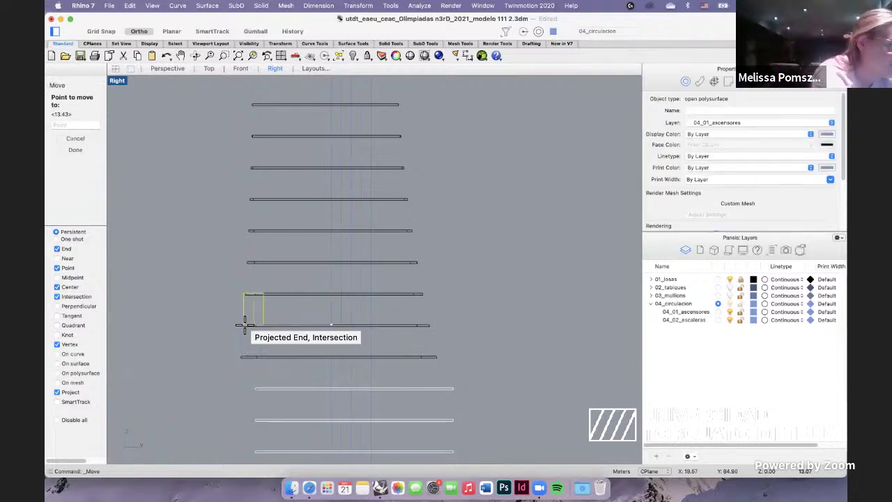
pyautogui.click(246, 325)
# Move the elevator segment on the third slab above the highlighted ones from its lower-left corner to that slab's left end.
pyautogui.moveTo(297, 241); pyautogui.dragTo(356, 296)
pyautogui.rightClick(344, 294)
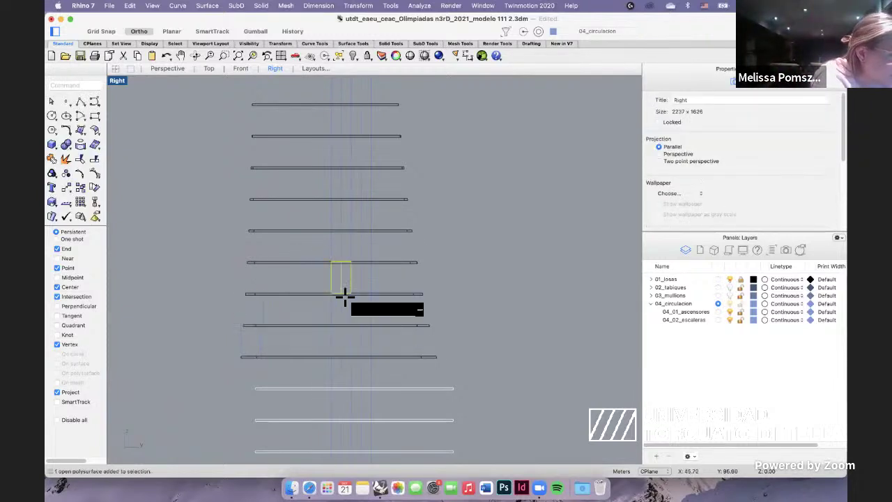
pyautogui.click(332, 293)
pyautogui.click(245, 292)
# Move the elevator segment on the fourth slab above the highlighted ones from its lower-left corner to that slab's left end.
pyautogui.moveTo(283, 251); pyautogui.dragTo(322, 298, button='right')
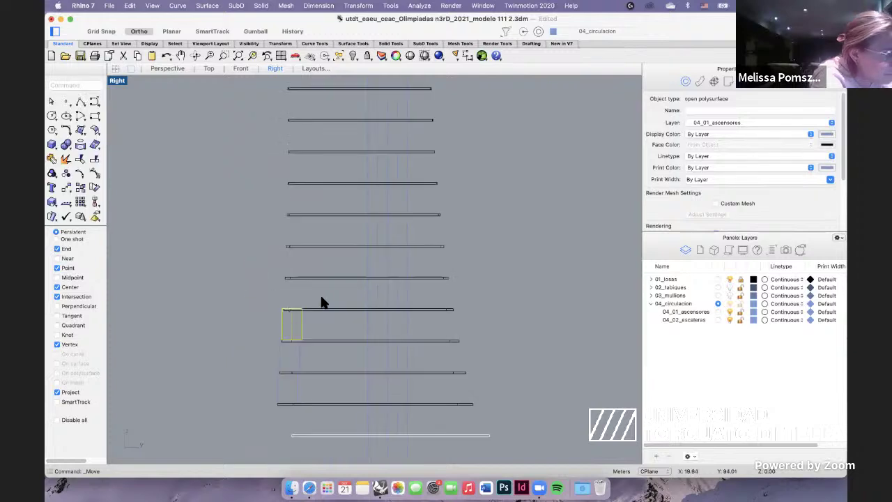
pyautogui.scroll(4, 322, 298)
pyautogui.moveTo(349, 252); pyautogui.dragTo(529, 338)
pyautogui.rightClick(460, 328)
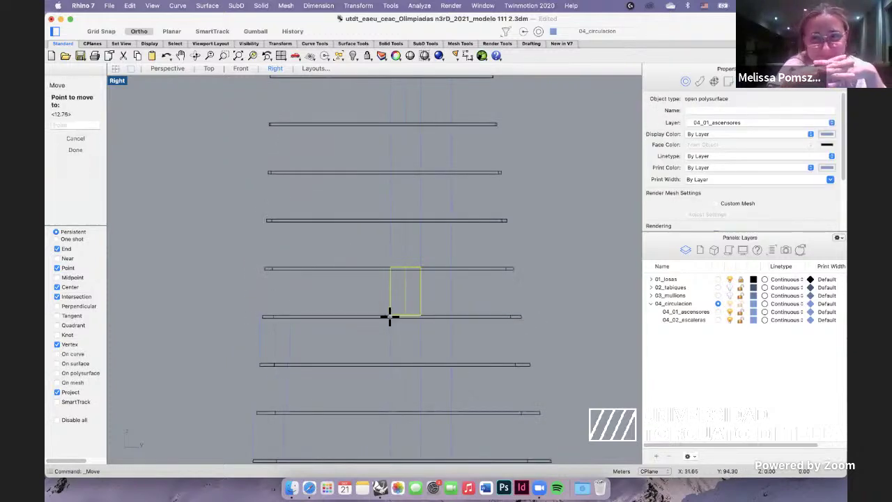
pyautogui.click(262, 316)
# Move the elevator segment on the fifth slab above the three highlighted slabs from its lower-left corner to that slab's left end.
pyautogui.moveTo(359, 198); pyautogui.dragTo(351, 206, button='right')
pyautogui.moveTo(407, 289); pyautogui.dragTo(376, 258)
pyautogui.rightClick(379, 269)
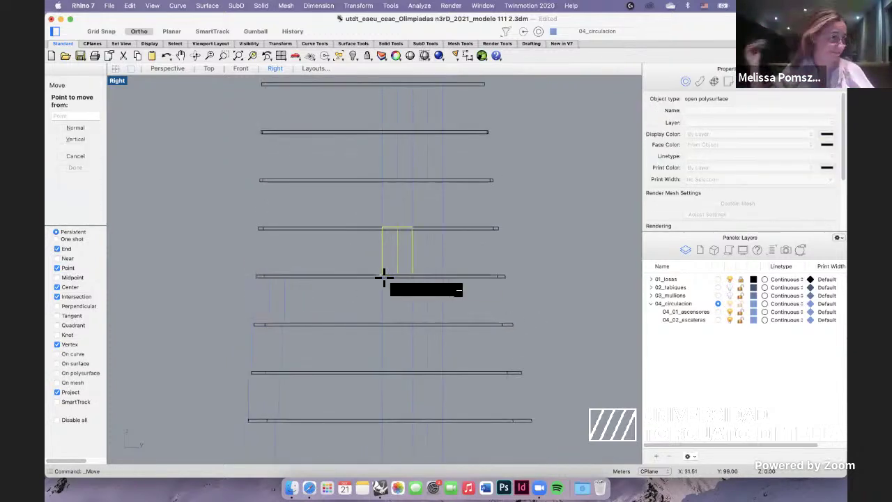
pyautogui.click(383, 277)
pyautogui.click(257, 276)
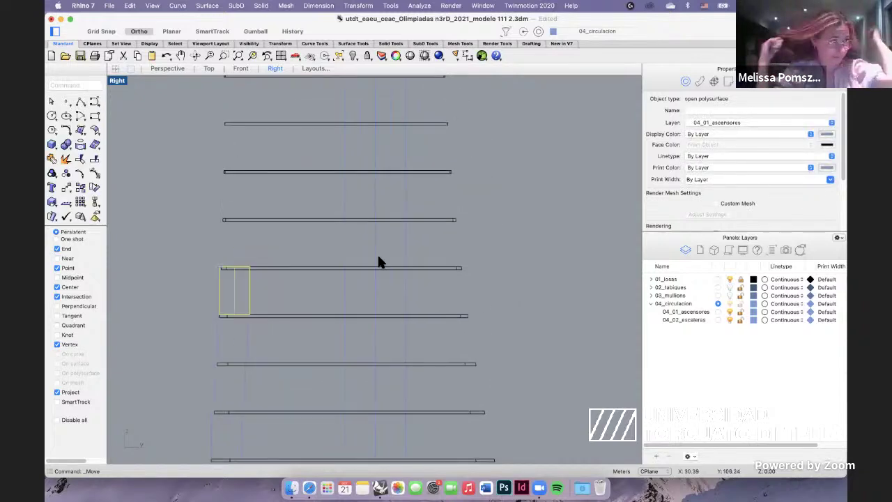
# Move the elevator segment on the sixth slab above the highlighted ones from its lower-left corner to that slab's left end.
pyautogui.hotkey('ctrl', 'z')
pyautogui.press('Return')
pyautogui.click(347, 267)
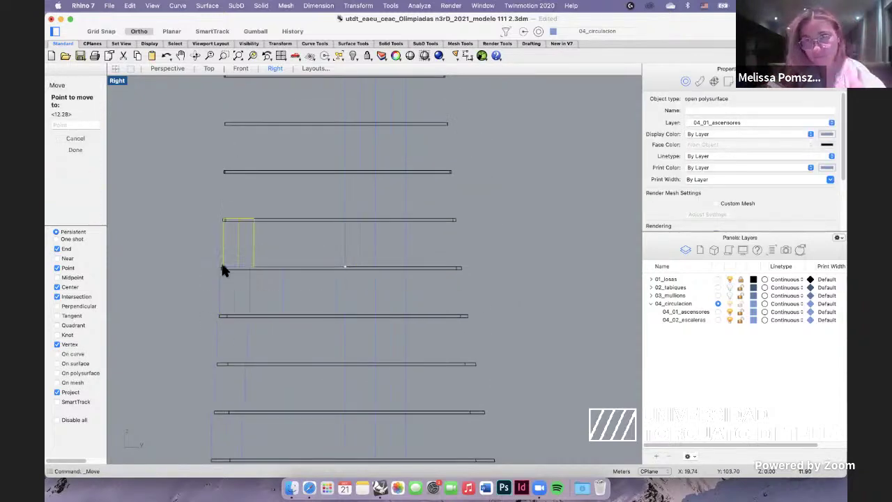
pyautogui.click(221, 267)
# Move the elevator segment on the seventh slab above the highlighted ones from its lower-left corner to that slab's left end.
pyautogui.moveTo(314, 318); pyautogui.dragTo(338, 381, button='right')
pyautogui.scroll(-2, 330, 236)
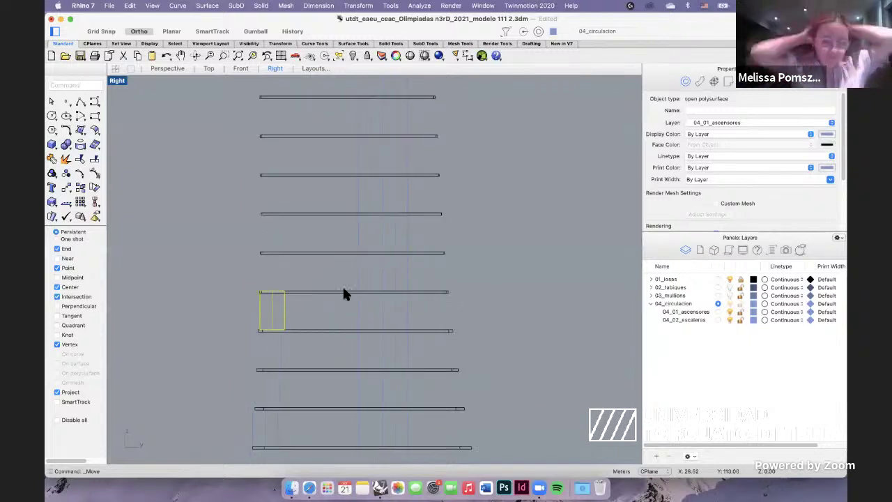
pyautogui.press('super+z')
pyautogui.press('Return')
pyautogui.click(332, 292)
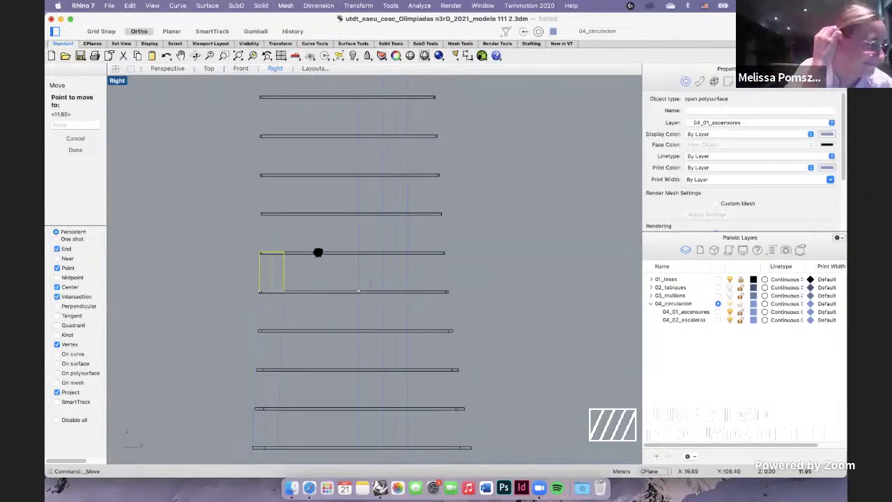
# Move the elevator segment on the eighth slab above the highlighted ones from its lower-left corner to that slab's left end.
pyautogui.moveTo(318, 252); pyautogui.dragTo(316, 309, button='right')
pyautogui.moveTo(336, 258); pyautogui.dragTo(385, 319)
pyautogui.press('Return')
pyautogui.click(357, 309)
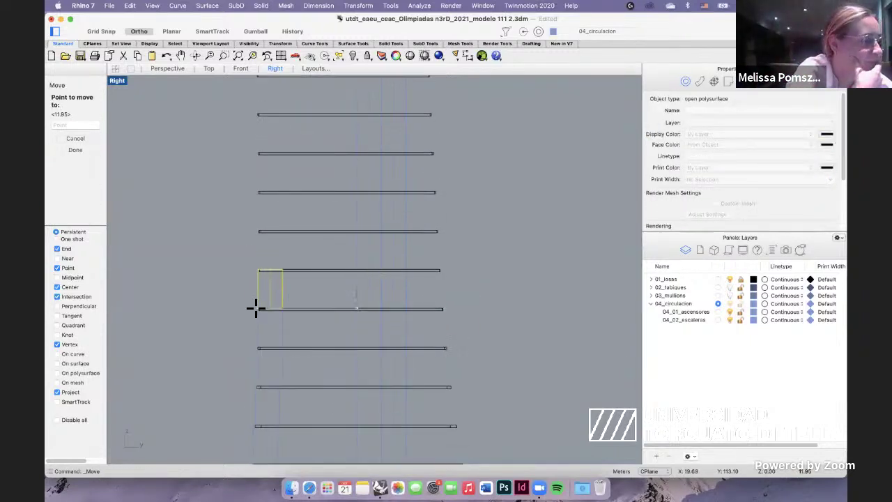
pyautogui.click(258, 347)
# Move the elevator segment on the ninth slab above the highlighted ones from its lower-left corner to that slab's left end.
pyautogui.scroll(-1, 330, 249)
pyautogui.click(382, 286)
pyautogui.press('Return')
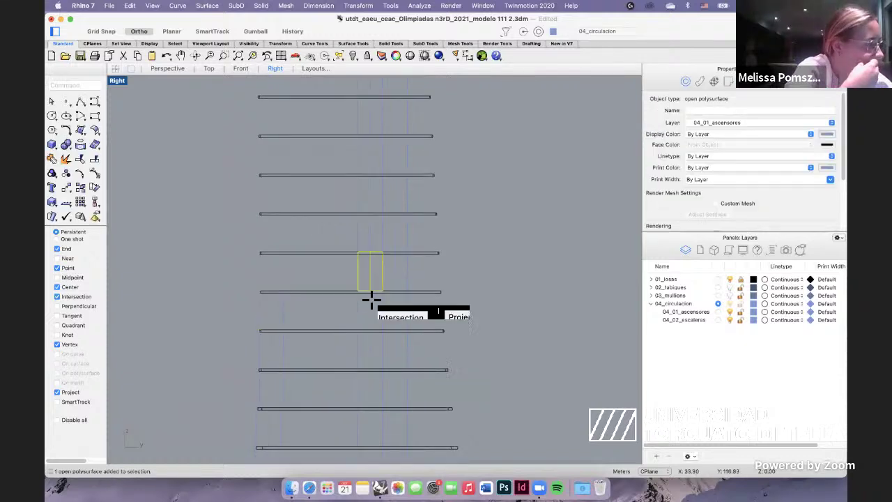
pyautogui.click(359, 291)
pyautogui.click(260, 291)
# Move the elevator segment on the tenth slab above the highlighted ones from its lower-left corner to that slab's left end.
pyautogui.moveTo(321, 298); pyautogui.dragTo(315, 350, button='right')
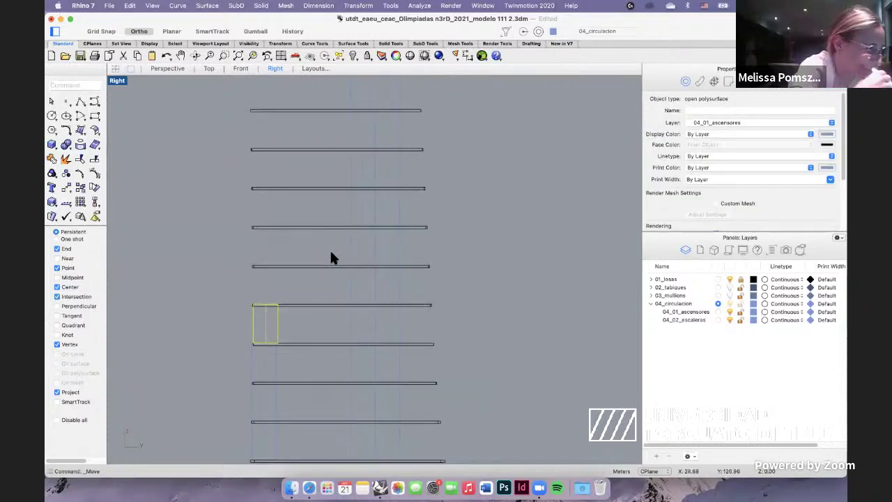
pyautogui.click(353, 302)
pyautogui.press('Return')
pyautogui.click(351, 304)
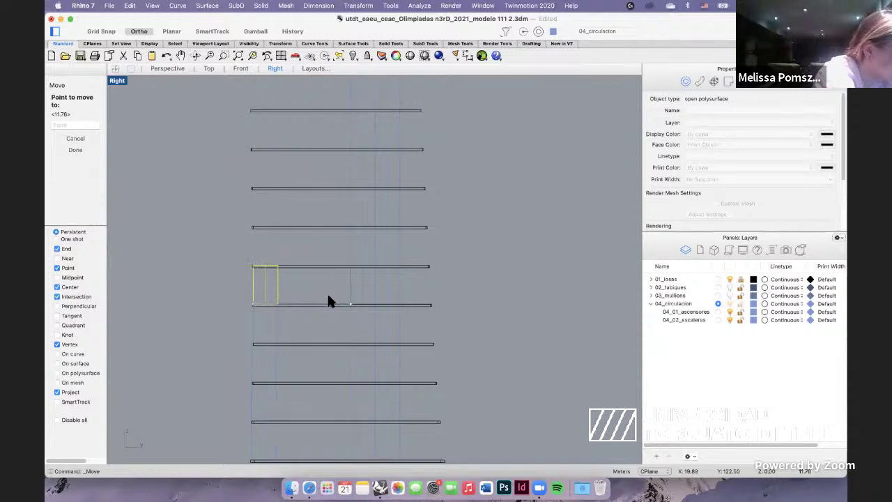
# Move the elevator segments on the eleventh and twelfth slabs above the highlighted ones to the left ends of those slabs.
pyautogui.scroll(-4, 346, 314)
pyautogui.scroll(4, 353, 279)
pyautogui.click(358, 285)
pyautogui.press('Return')
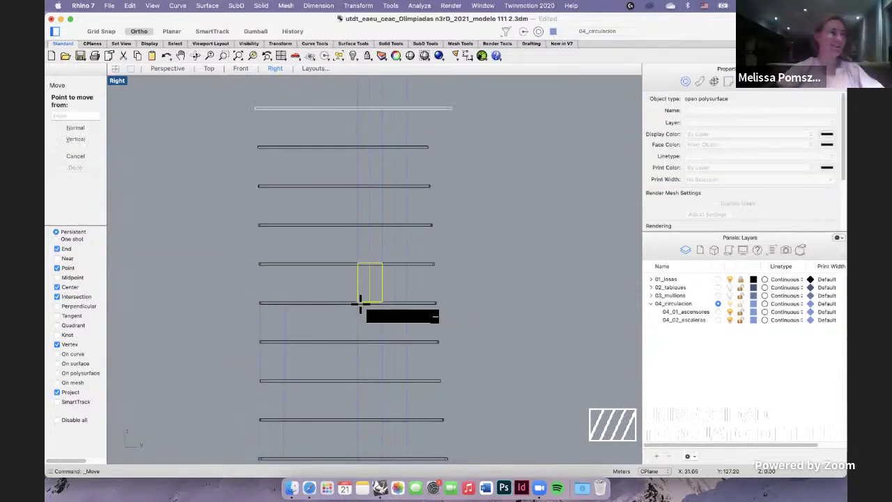
pyautogui.click(362, 302)
pyautogui.scroll(3, 338, 321)
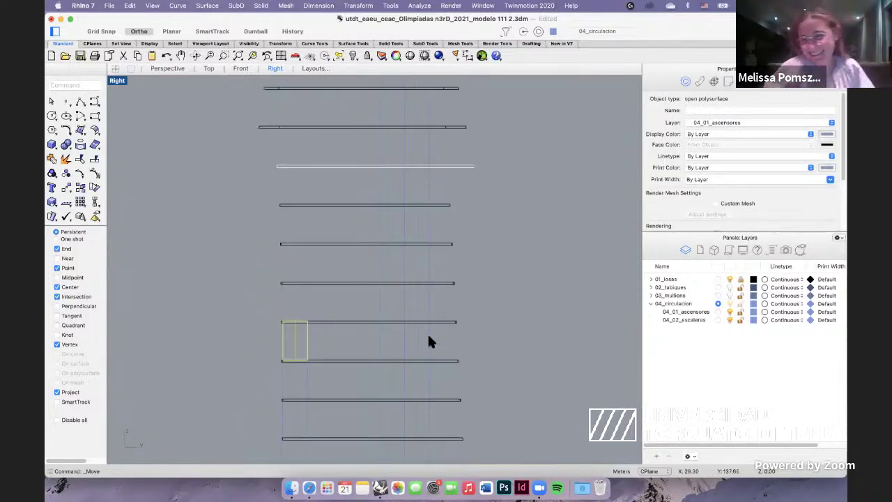
pyautogui.click(284, 322)
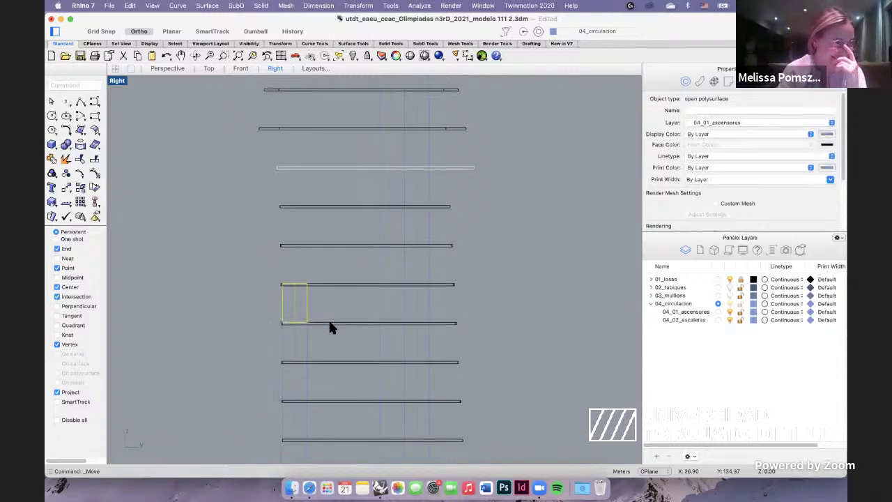
# Move the elevator segment on the thirteenth slab above the highlighted ones from its lower-left corner to that slab's left end.
pyautogui.moveTo(329, 318); pyautogui.dragTo(321, 337, button='right')
pyautogui.click(395, 302)
pyautogui.press('Return')
pyautogui.press('Return')
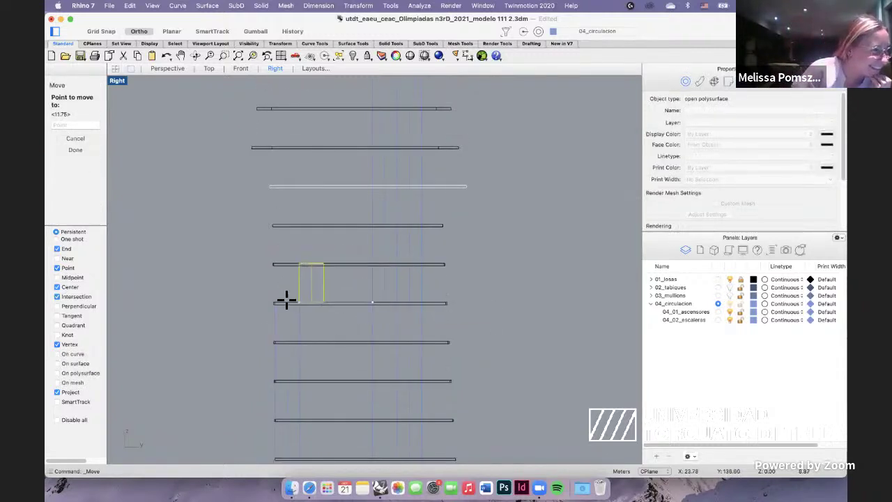
pyautogui.click(277, 303)
# Move the elevator segment on the fourteenth slab above the three highlighted slabs from its lower-left corner to that slab's left end.
pyautogui.moveTo(359, 218); pyautogui.dragTo(358, 265, button='right')
pyautogui.click(380, 276)
pyautogui.press('Return')
pyautogui.click(367, 277)
pyautogui.click(270, 278)
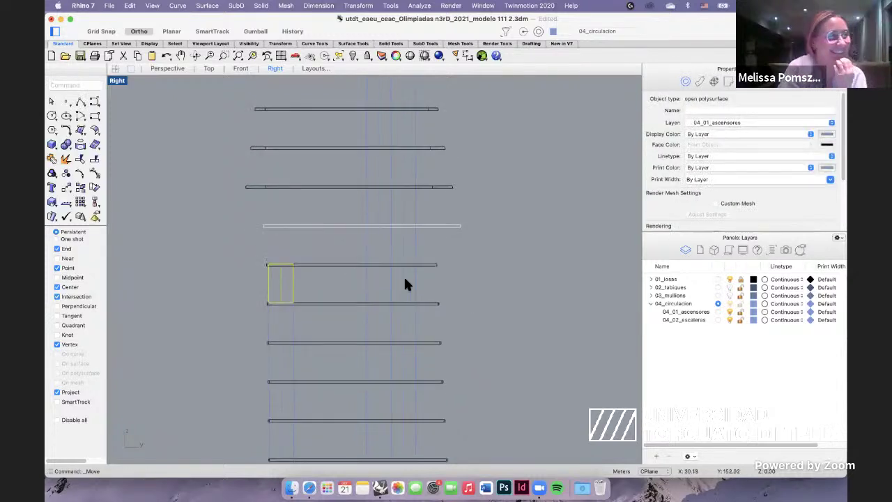
# Move the elevator segment directly below the next single highlighted slab from its lower-left corner to its own slab's left end.
pyautogui.click(387, 264)
pyautogui.press('Return')
pyautogui.click(366, 263)
pyautogui.click(269, 265)
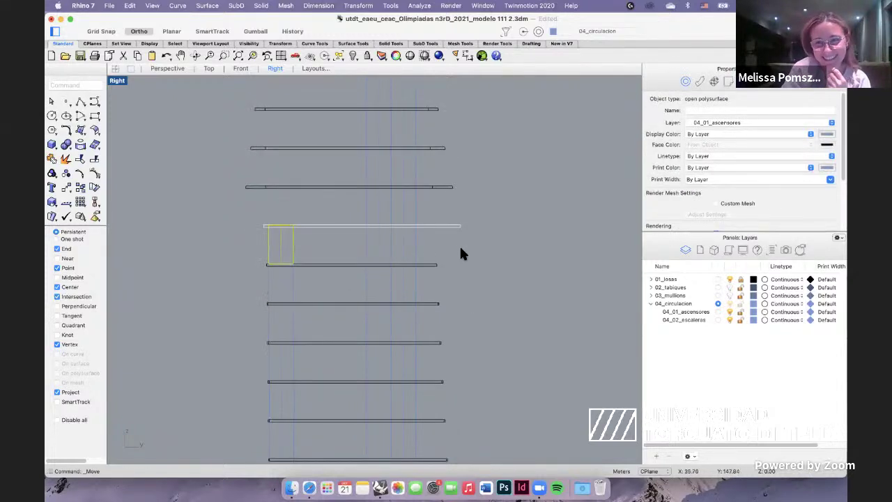
# Deselect the segment and examine how the elevator segments line up with the slab edges down to the ground floor.
pyautogui.click(460, 254)
pyautogui.scroll(-6, 425, 254)
pyautogui.scroll(-5, 446, 331)
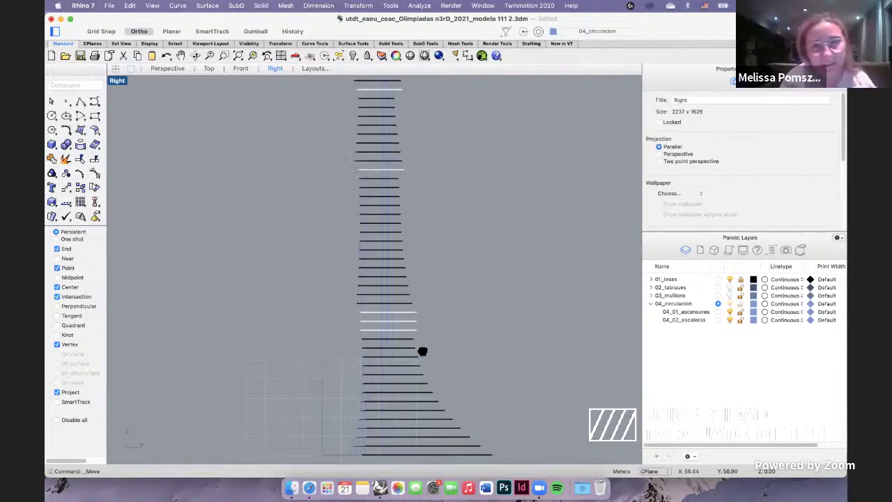
pyautogui.moveTo(400, 298); pyautogui.dragTo(402, 332, button='right')
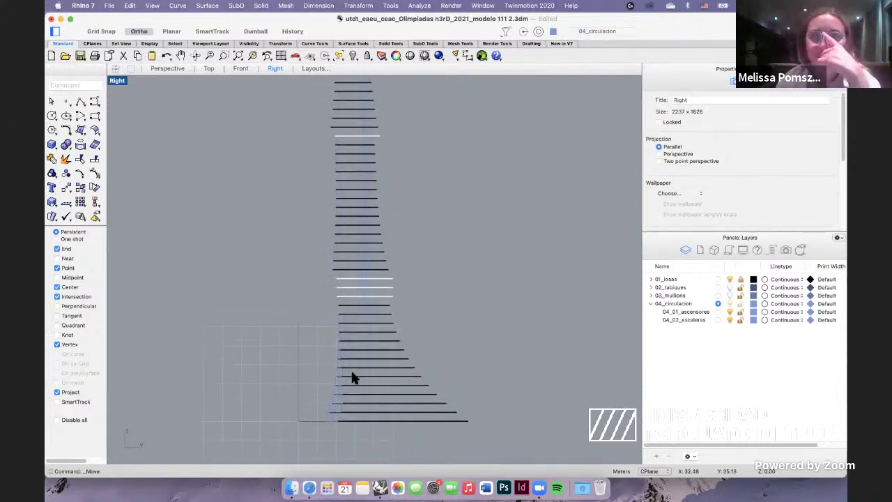
pyautogui.scroll(-3, 345, 390)
pyautogui.scroll(-10, 375, 252)
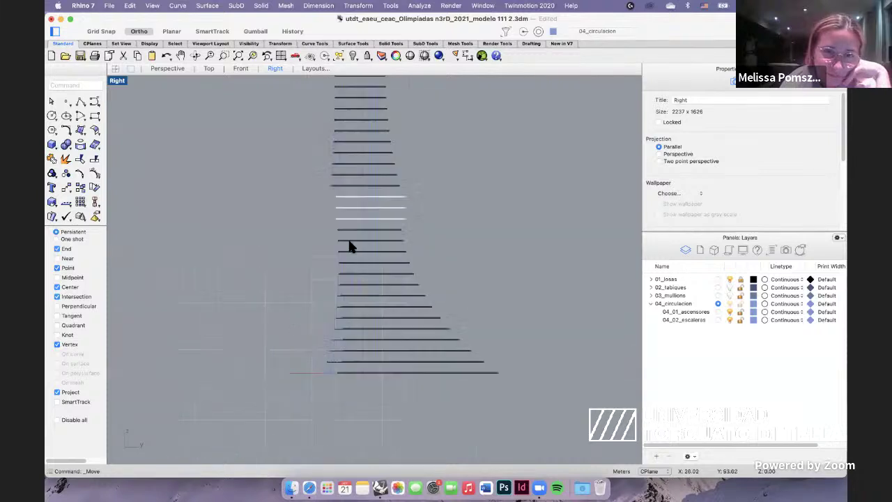
pyautogui.scroll(-10, 383, 330)
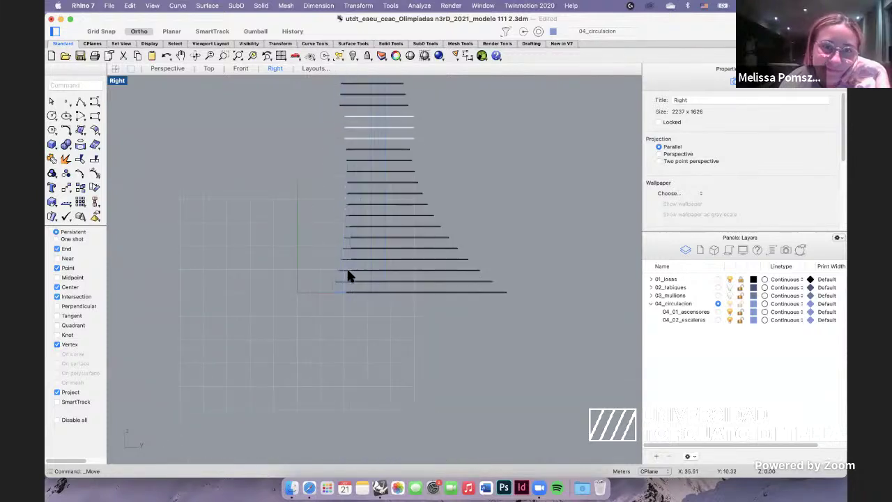
pyautogui.scroll(5, 346, 274)
pyautogui.scroll(-4, 346, 280)
pyautogui.moveTo(340, 268); pyautogui.dragTo(338, 340, button='right')
pyautogui.scroll(5, 339, 340)
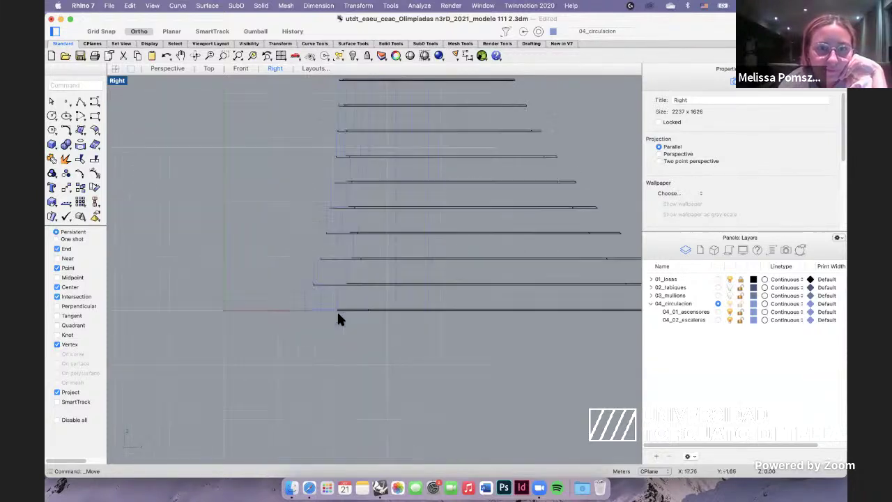
pyautogui.scroll(-5, 418, 216)
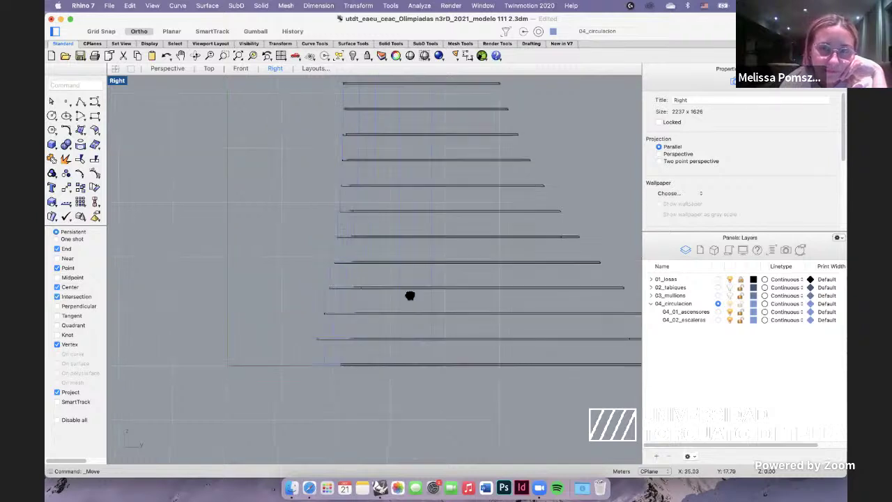
pyautogui.scroll(2, 308, 162)
pyautogui.moveTo(394, 407); pyautogui.dragTo(387, 406)
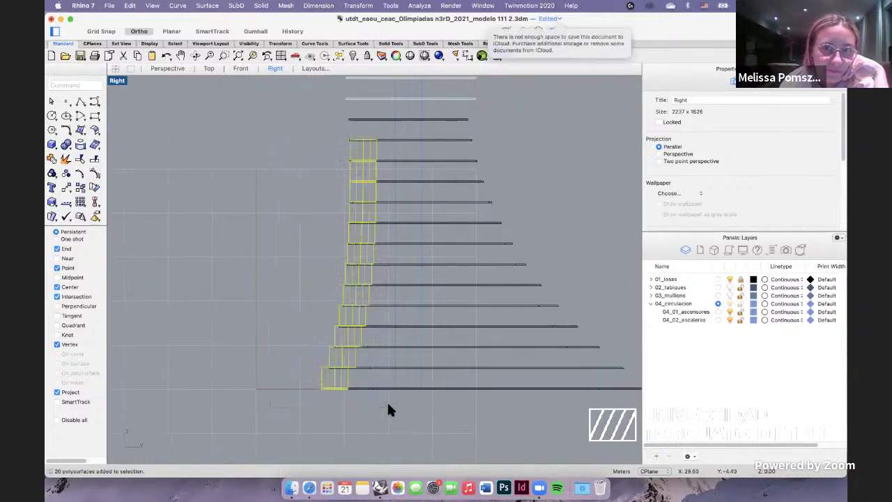
pyautogui.write('CageEdit')
pyautogui.press('Return')
pyautogui.write('b')
pyautogui.press('Return')
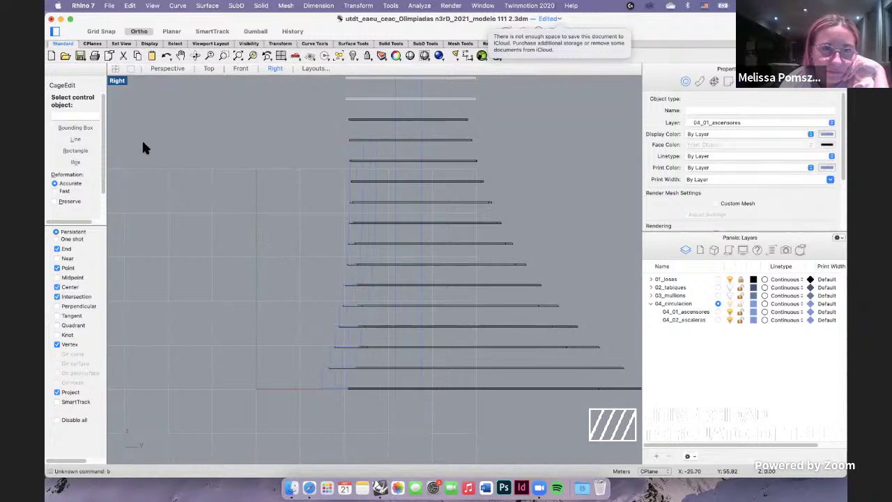
pyautogui.press('Escape')
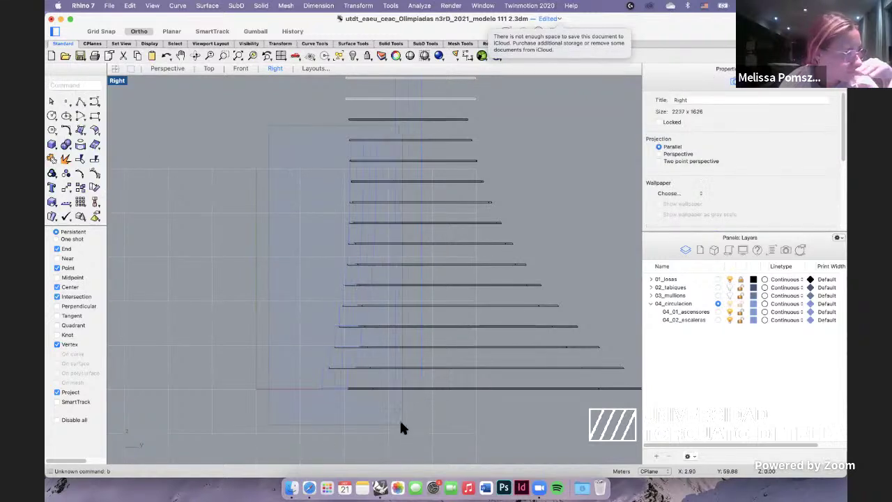
# Apply CageEdit to the lower stack of elevator segments with a bounding-box cage of 5 × 4 × 7 points, degrees 4, 3 and 3, global region.
pyautogui.moveTo(398, 424); pyautogui.dragTo(294, 223)
pyautogui.press('Return')
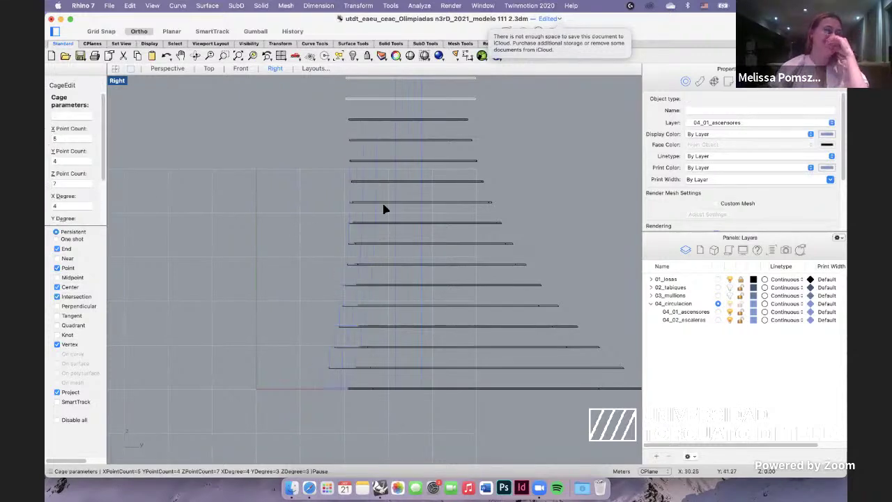
pyautogui.moveTo(87, 227); pyautogui.dragTo(87, 295)
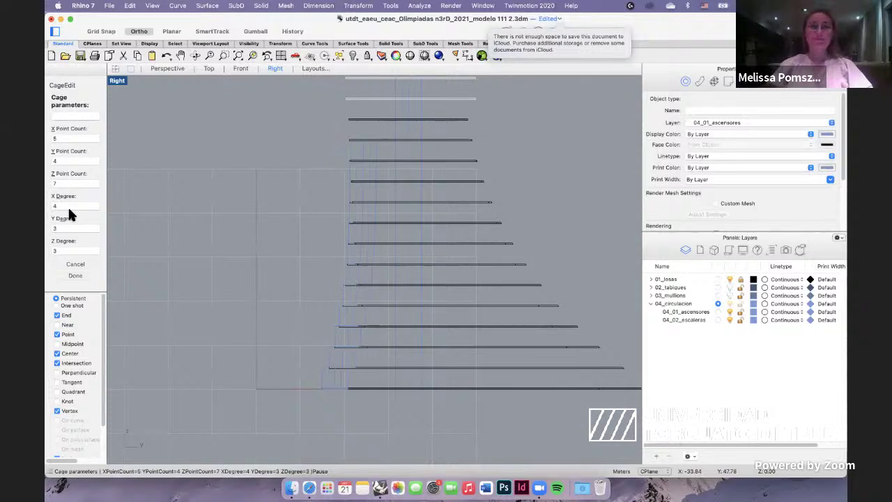
pyautogui.press('Return')
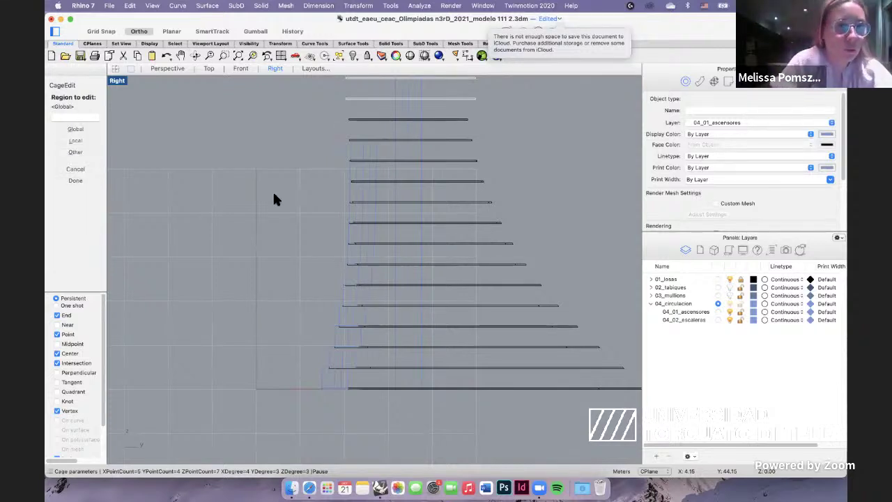
pyautogui.press('Return')
# Accept the global cage region and select the outermost column of cage points in the three upper rows, on the slabs' inner side.
pyautogui.moveTo(274, 194); pyautogui.dragTo(250, 192, button='right')
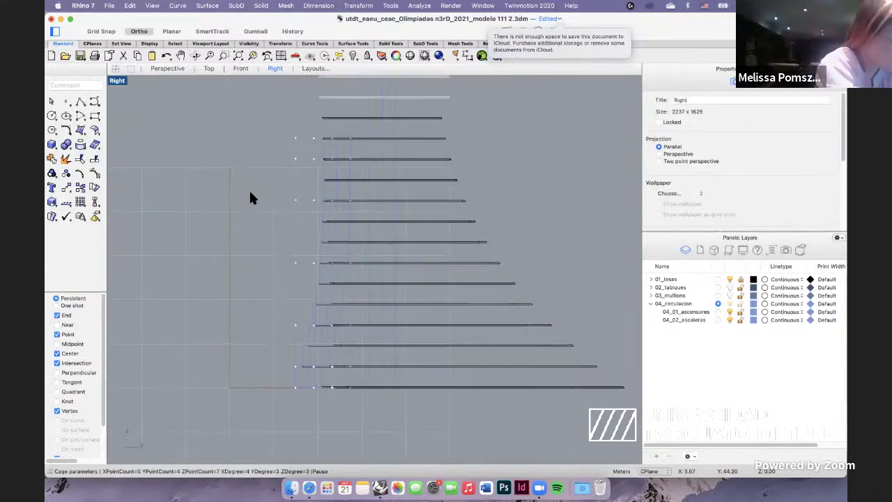
pyautogui.scroll(-2, 281, 213)
pyautogui.scroll(2, 277, 212)
pyautogui.moveTo(284, 223); pyautogui.dragTo(281, 231, button='right')
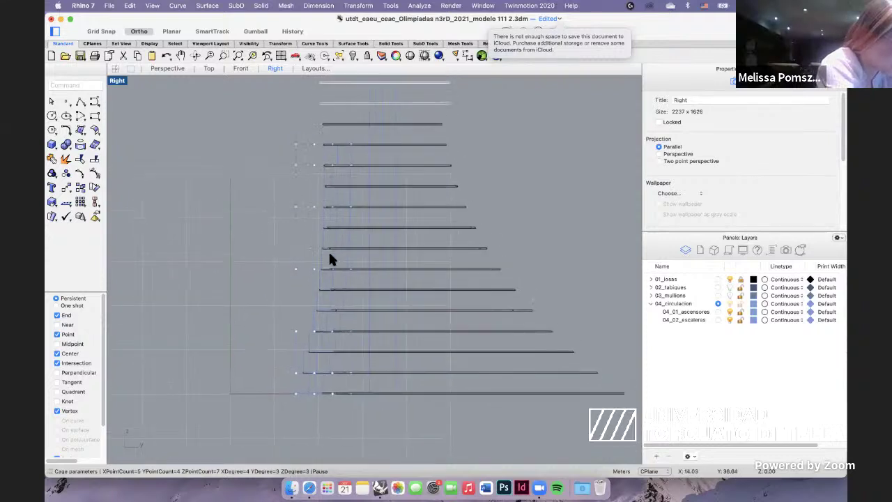
pyautogui.scroll(-3, 325, 373)
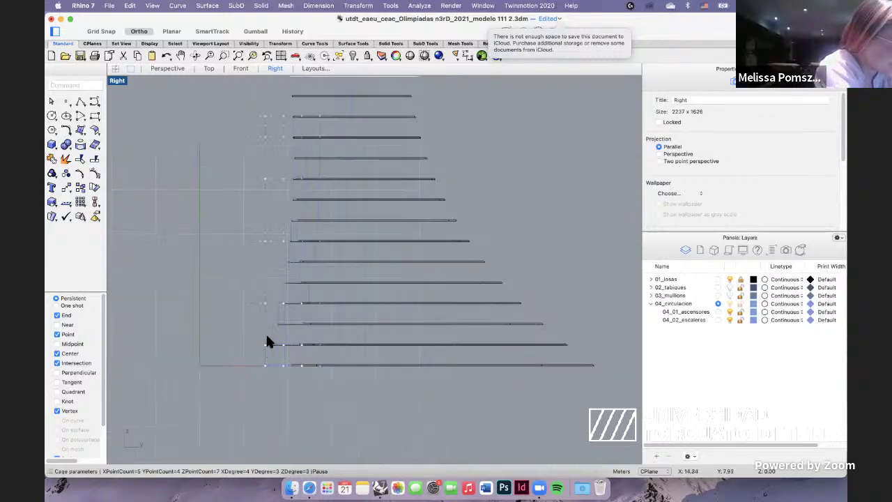
pyautogui.moveTo(265, 306); pyautogui.dragTo(265, 323, button='right')
pyautogui.scroll(-2, 265, 324)
pyautogui.scroll(4, 265, 325)
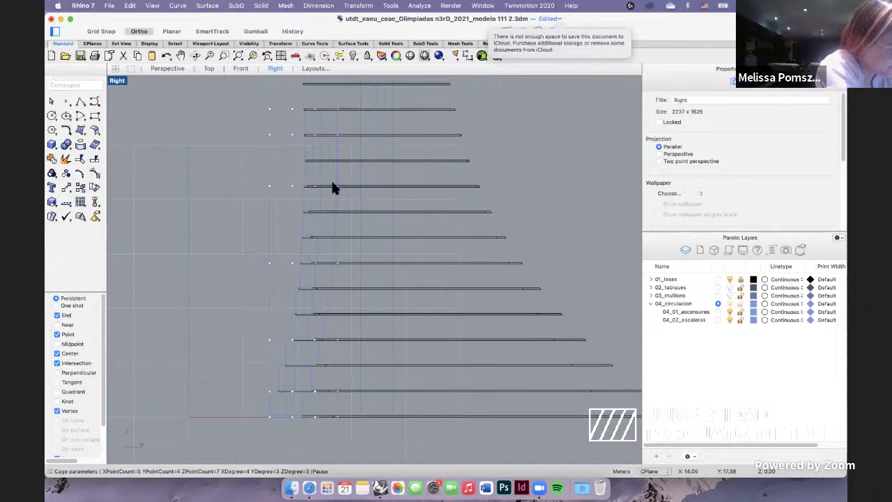
pyautogui.scroll(-2, 346, 307)
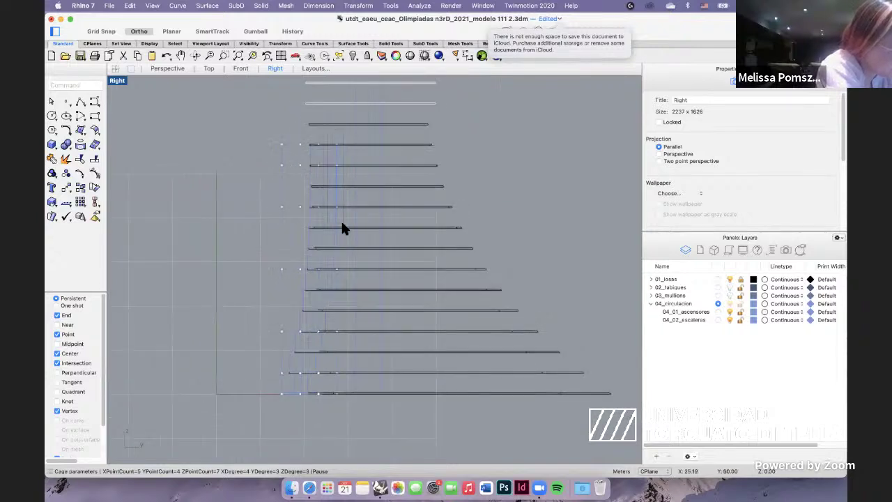
pyautogui.moveTo(342, 154); pyautogui.dragTo(340, 160, button='right')
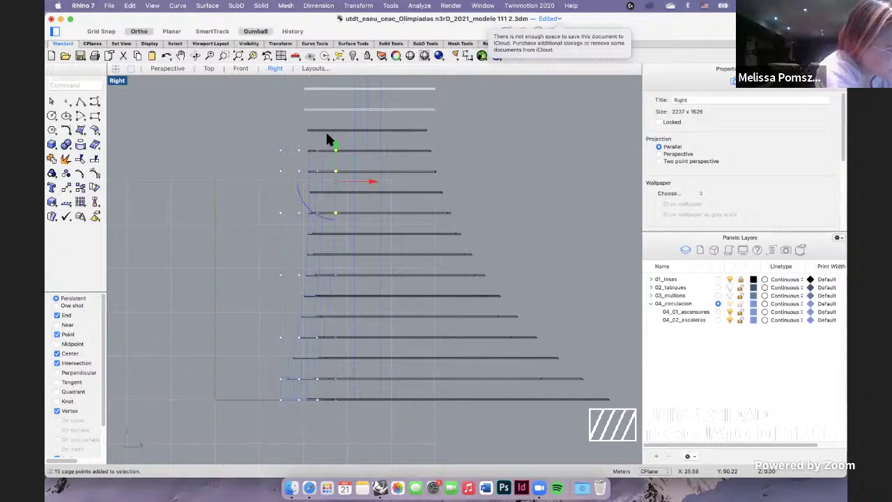
pyautogui.press('Return')
pyautogui.scroll(5, 325, 247)
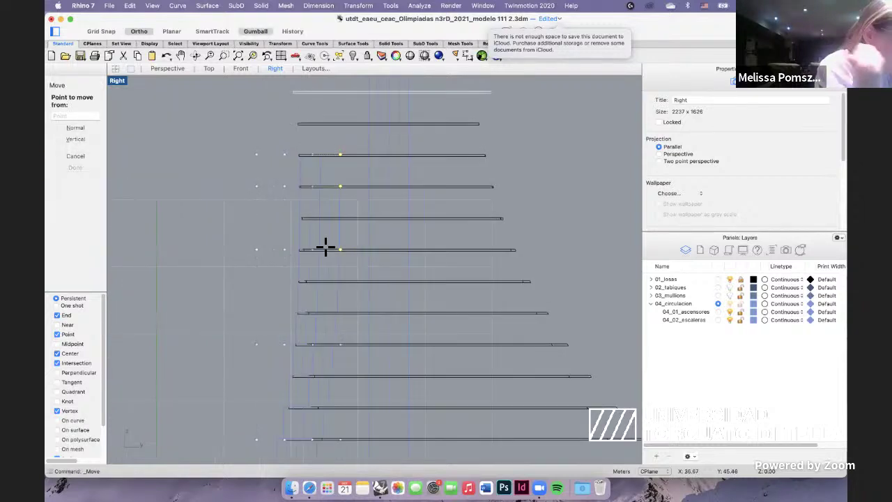
pyautogui.click(311, 254)
pyautogui.scroll(-2, 321, 255)
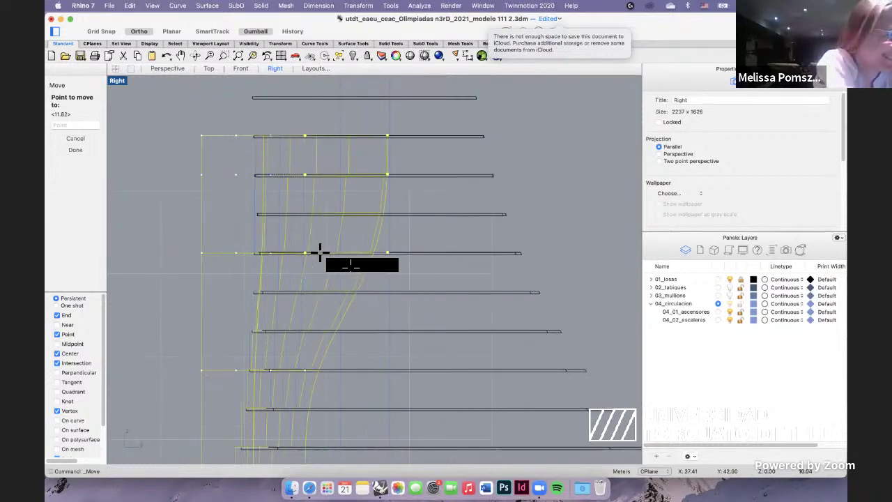
pyautogui.click(318, 251)
pyautogui.scroll(-1, 288, 168)
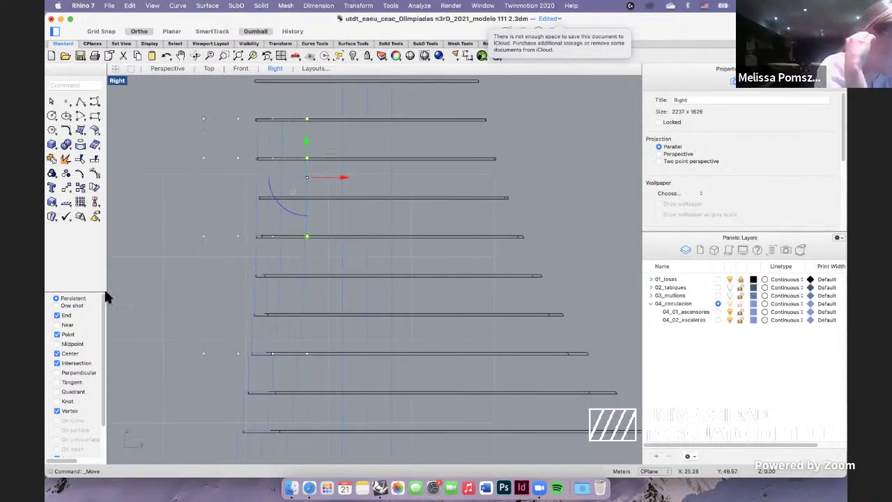
# Turn off the Center object snap and move the selected upper cage points 4.28 m horizontally inward along the slabs, widening the top of the cage.
pyautogui.press('Return')
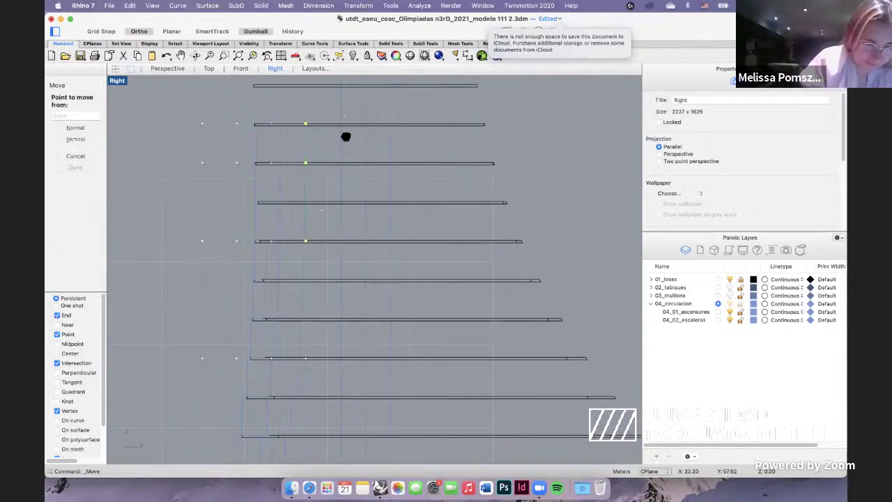
pyautogui.scroll(2, 344, 135)
pyautogui.click(307, 139)
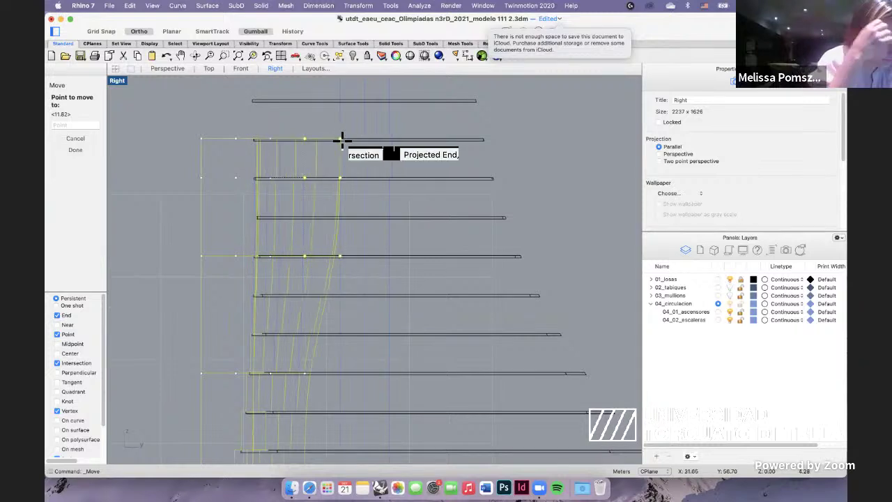
pyautogui.scroll(-3, 342, 140)
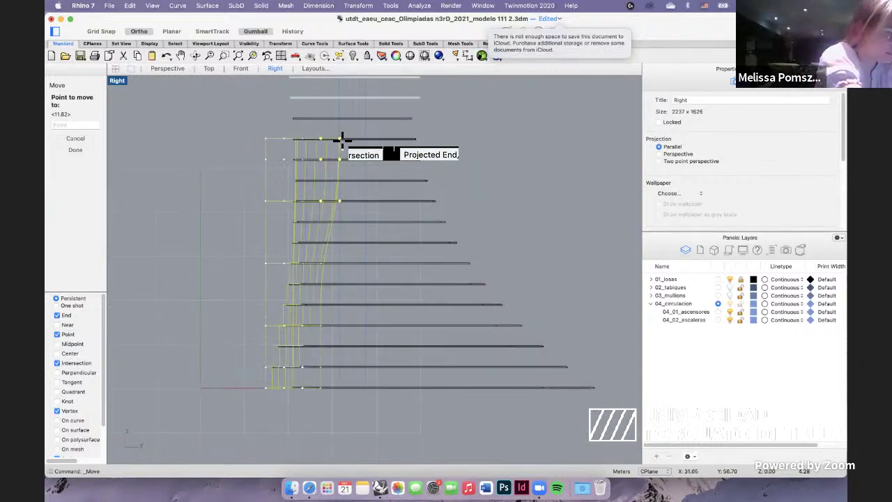
pyautogui.click(385, 140)
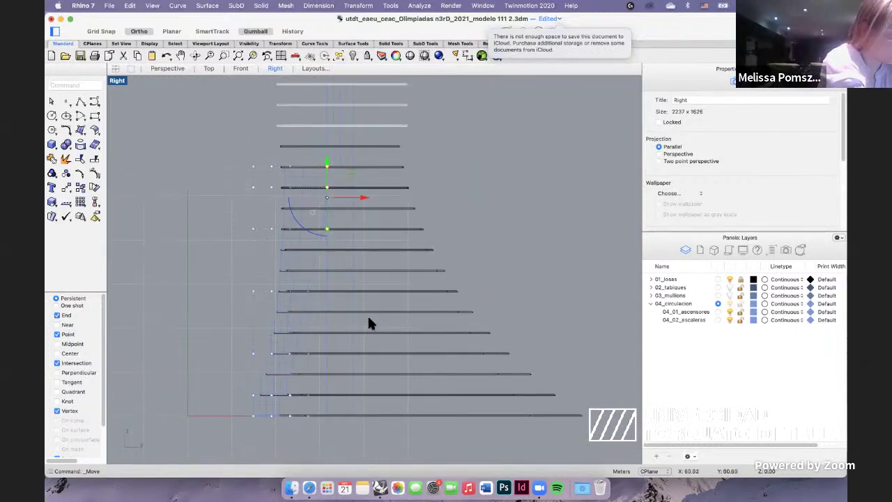
# Move the same outermost column's cage points in the three lowest rows horizontally onto the neighbouring cage column, narrowing the cage base.
pyautogui.scroll(-3, 496, 176)
pyautogui.scroll(5, 339, 252)
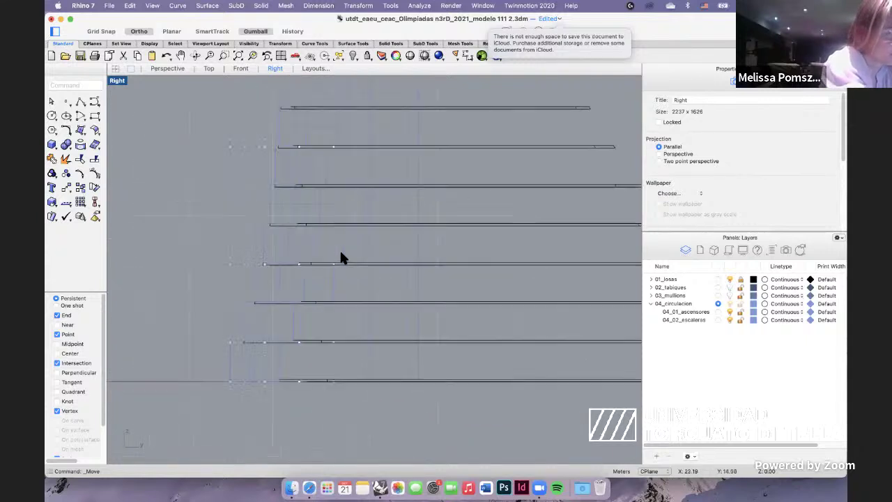
pyautogui.moveTo(354, 370); pyautogui.dragTo(346, 354)
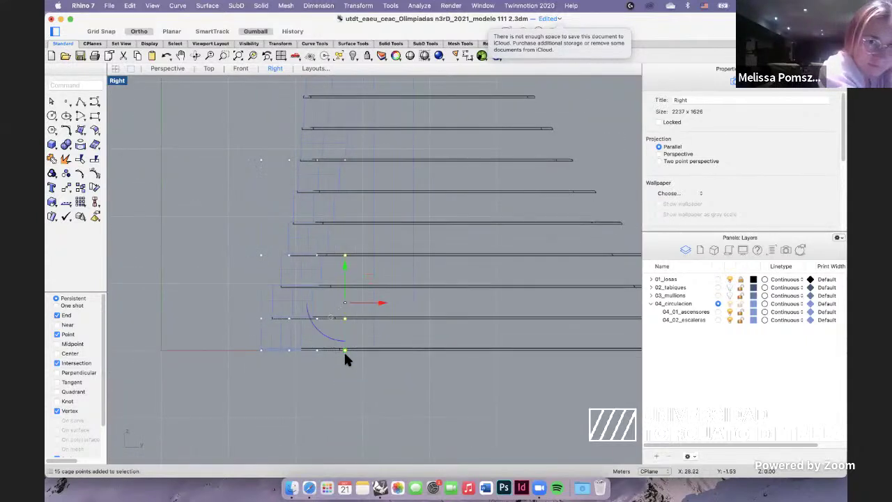
pyautogui.scroll(4, 345, 354)
pyautogui.rightClick(347, 347)
pyautogui.click(311, 341)
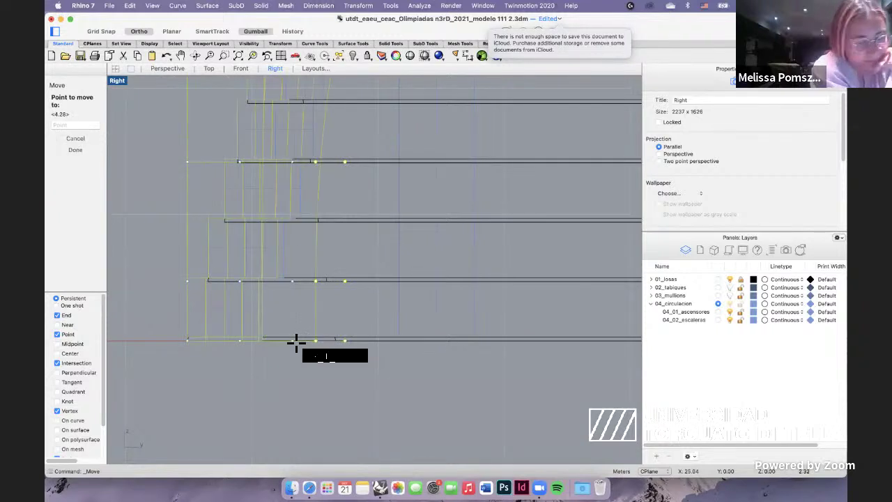
pyautogui.click(293, 342)
pyautogui.scroll(-6, 325, 348)
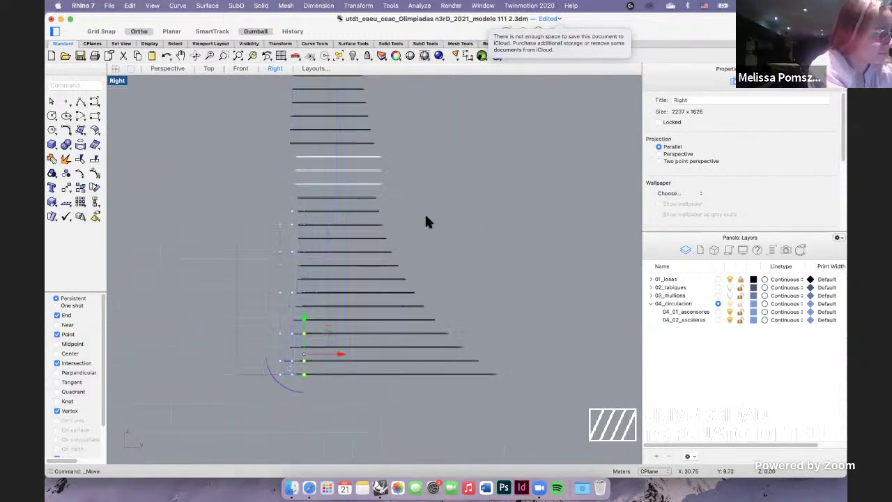
# Delete the control cage around the elevator volumes on the tower's lowest floors.
pyautogui.scroll(-5, 370, 242)
pyautogui.moveTo(366, 198)
pyautogui.mouseDown(button='right')
pyautogui.moveTo(365, 233)
pyautogui.moveTo(368, 205)
pyautogui.mouseUp(button='right')
pyautogui.scroll(7, 368, 199)
pyautogui.moveTo(444, 88); pyautogui.dragTo(443, 178, button='right')
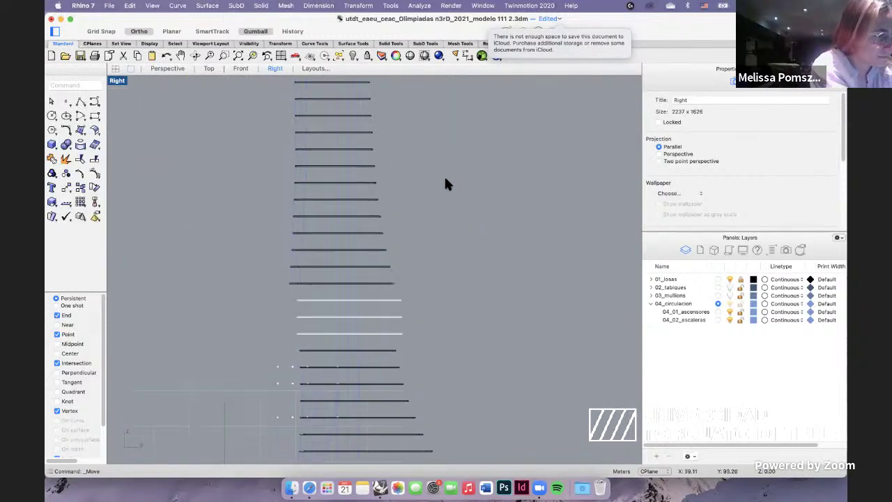
pyautogui.moveTo(321, 305); pyautogui.dragTo(317, 287, button='right')
pyautogui.scroll(6, 281, 319)
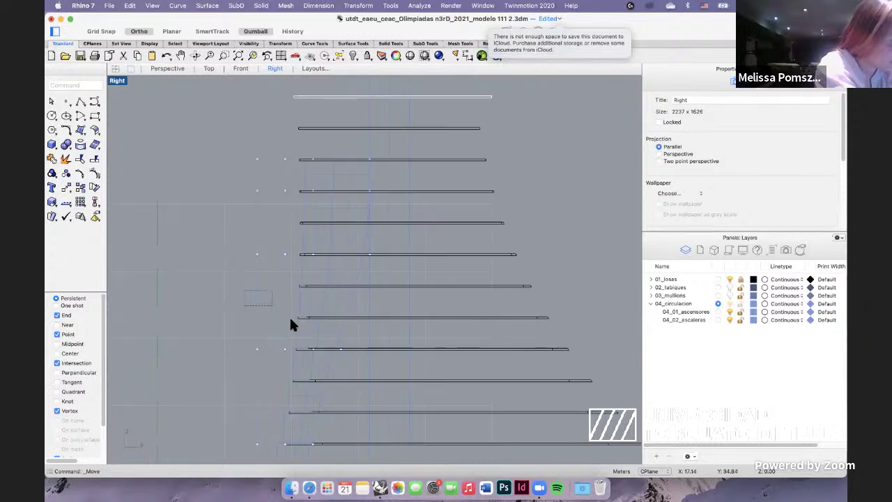
pyautogui.scroll(-6, 314, 299)
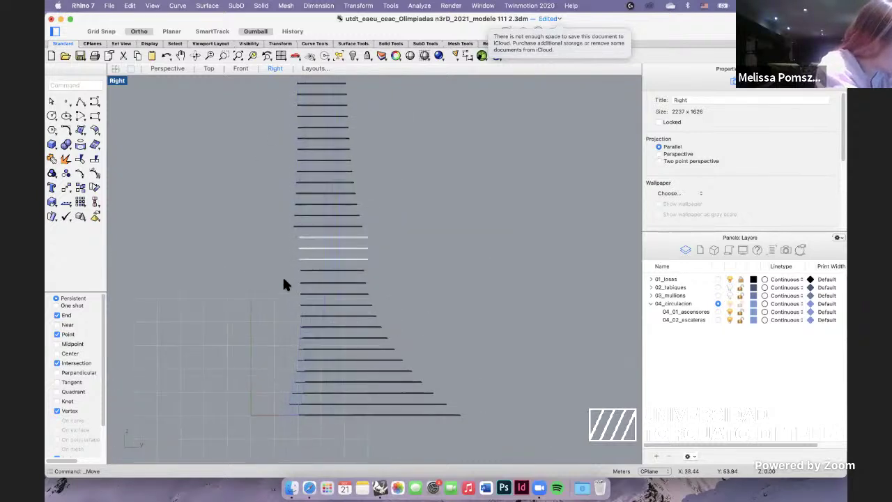
pyautogui.press('super+z')
pyautogui.scroll(-7, 236, 252)
pyautogui.press('Delete')
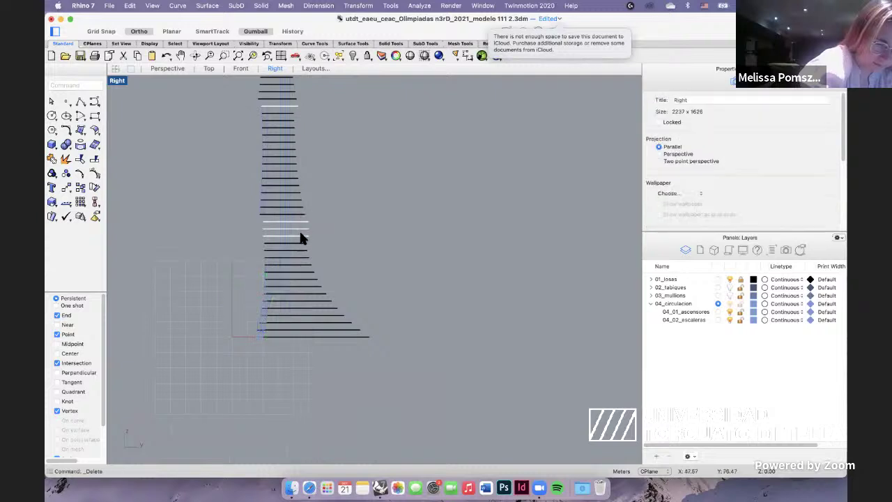
# Cage-edit the elevator volumes between the white-highlighted slabs using a global region and a control cage of 5 × 4 × 7 points.
pyautogui.moveTo(299, 231); pyautogui.dragTo(313, 273, button='right')
pyautogui.scroll(3, 311, 271)
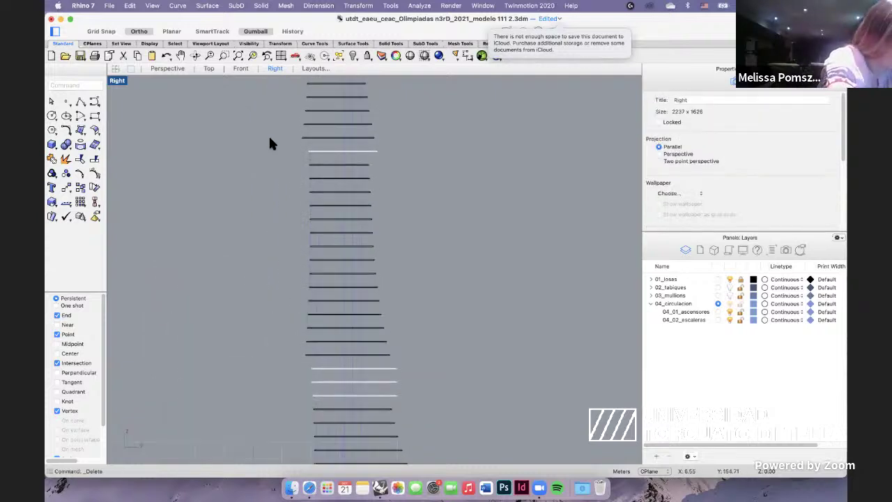
pyautogui.moveTo(270, 136); pyautogui.dragTo(324, 366)
pyautogui.scroll(2, 326, 209)
pyautogui.write('CageEdit')
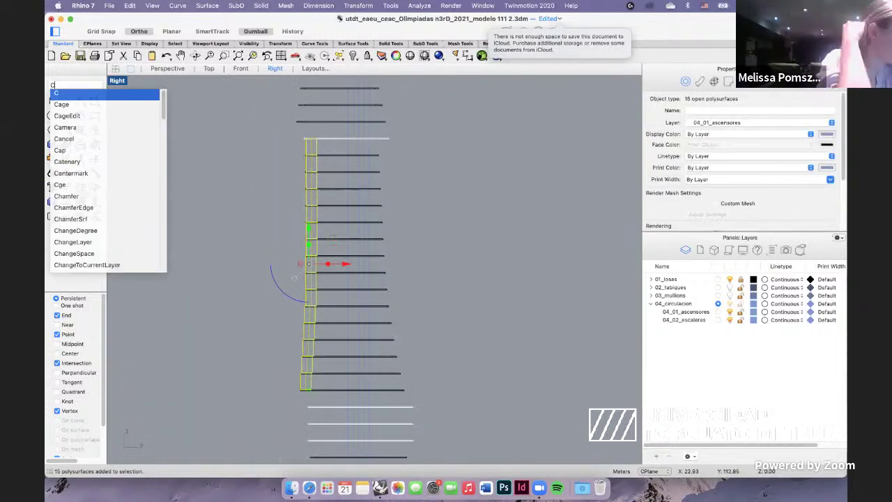
pyautogui.press('Return')
pyautogui.press('Return')
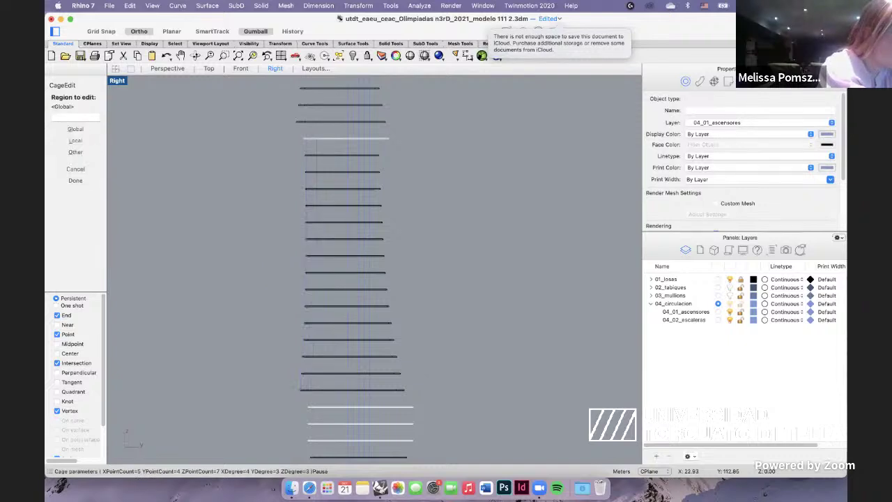
pyautogui.moveTo(320, 262); pyautogui.dragTo(342, 191, button='right')
pyautogui.scroll(-4, 282, 153)
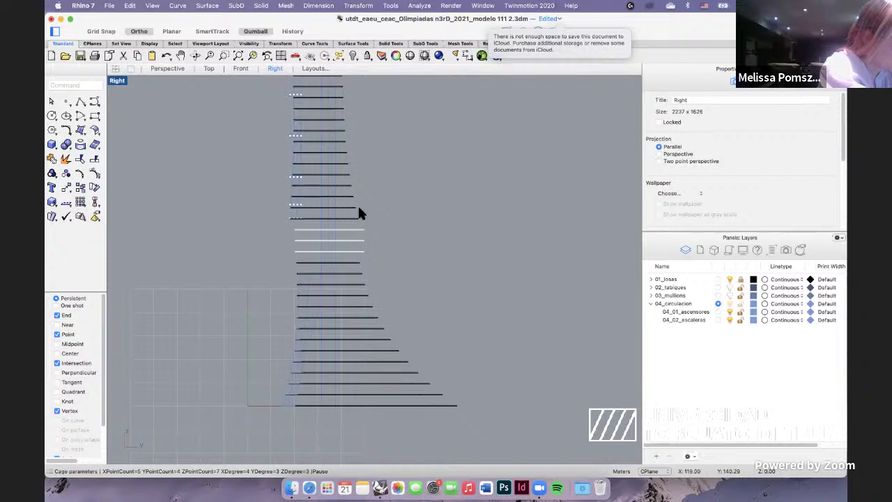
pyautogui.scroll(3, 309, 219)
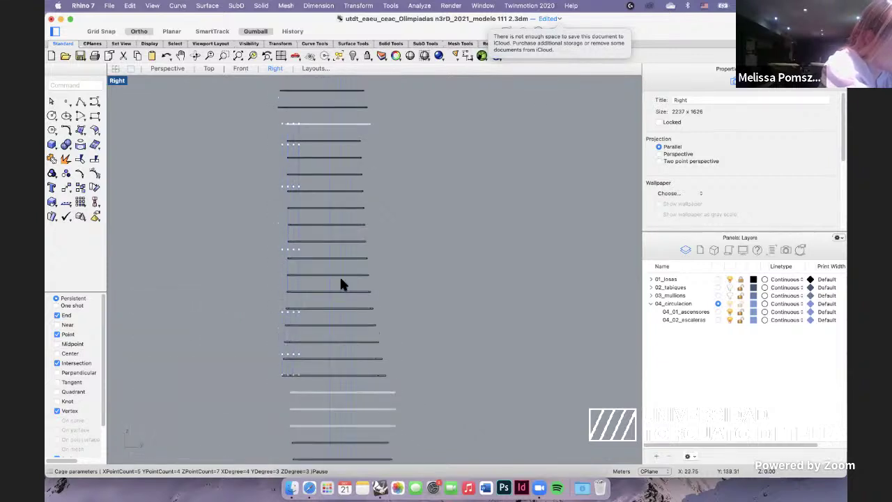
pyautogui.scroll(-3, 341, 285)
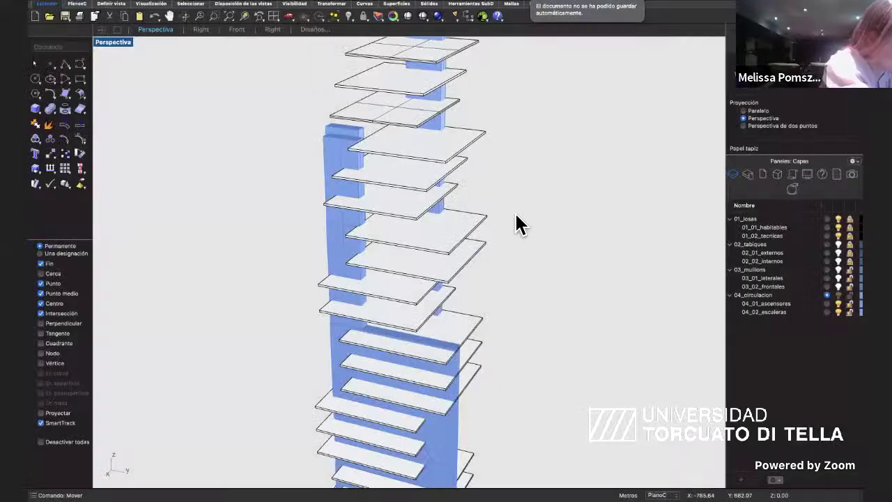
# Move the side face of the core section directly above the wide wall about 16.9 m outward, in line with the wider section below.
pyautogui.moveTo(517, 225); pyautogui.dragTo(411, 188, button='right')
pyautogui.scroll(3, 403, 198)
pyautogui.scroll(-4, 412, 188)
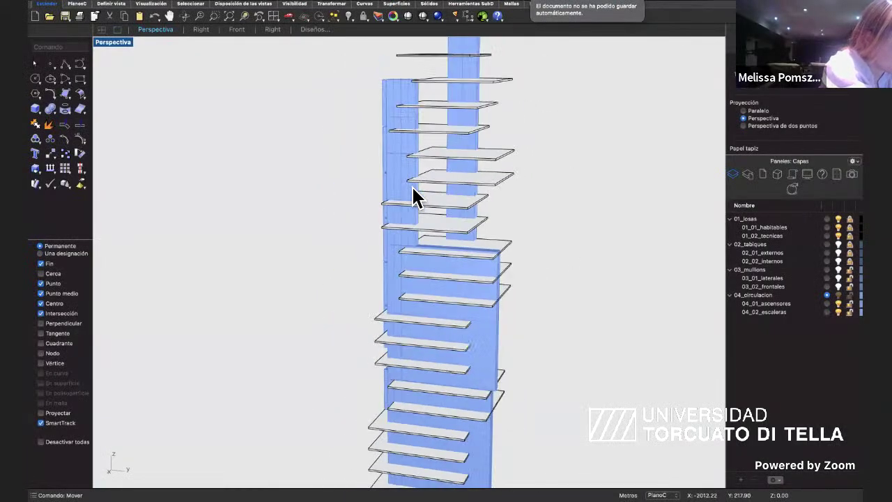
pyautogui.scroll(1, 413, 186)
pyautogui.scroll(8, 416, 197)
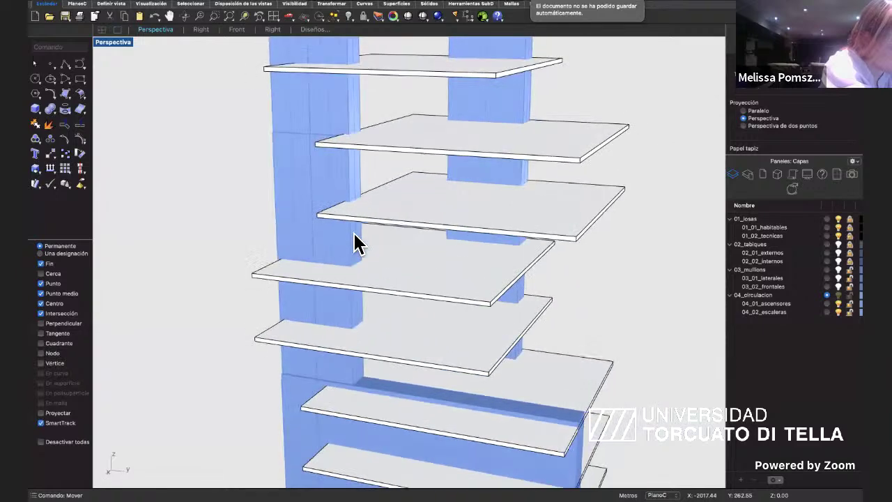
pyautogui.click(356, 244)
pyautogui.scroll(-4, 345, 213)
pyautogui.press('Return')
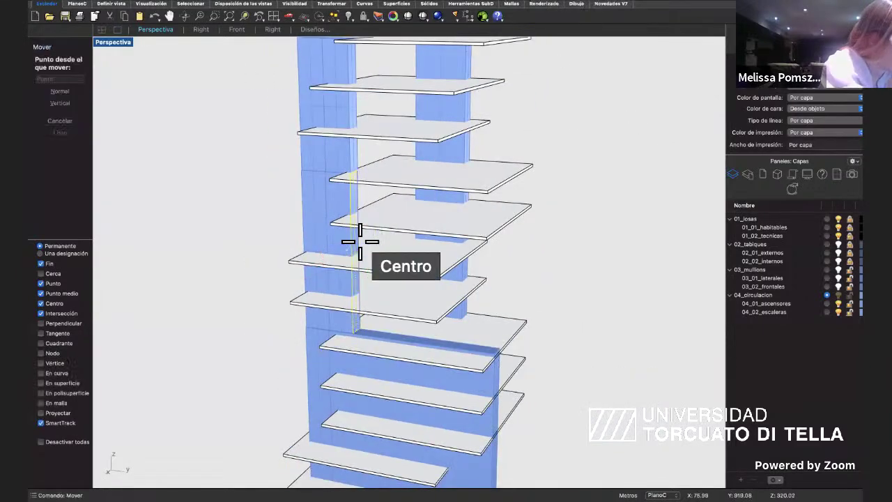
pyautogui.scroll(3, 352, 177)
pyautogui.click(355, 164)
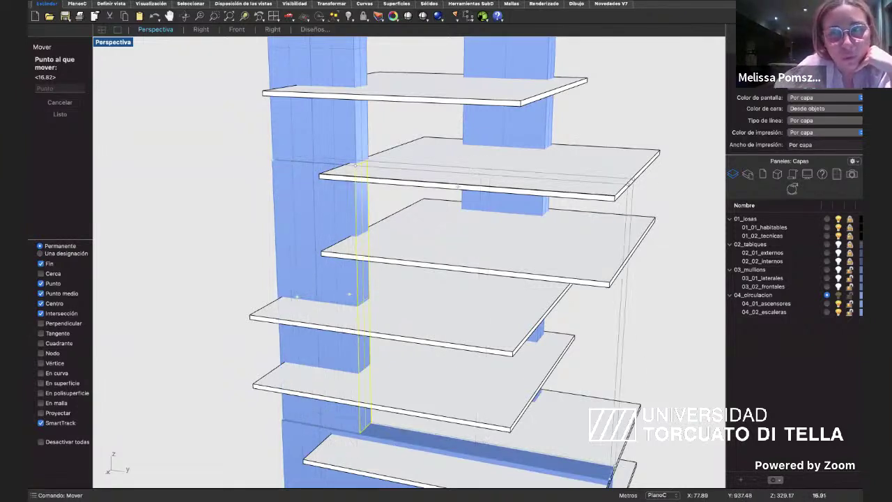
pyautogui.click(629, 171)
pyautogui.scroll(-8, 616, 195)
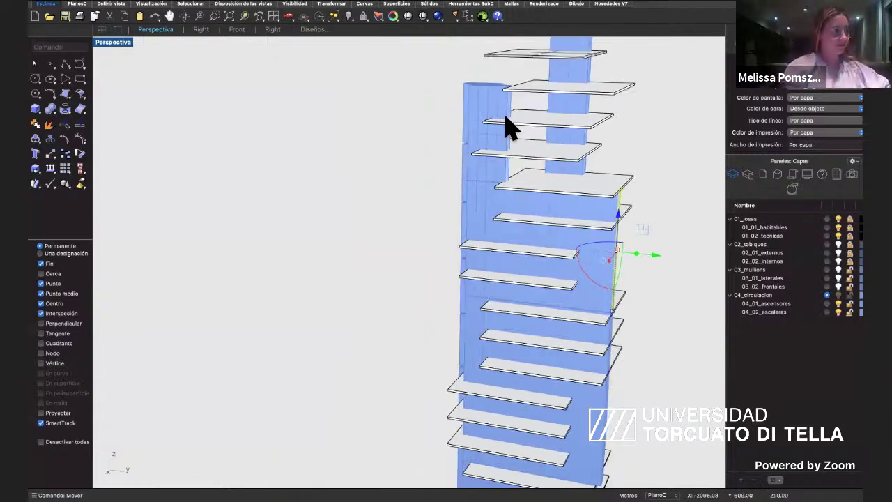
# Move the side face of the topmost short core section outward, in line with the extended section below it.
pyautogui.click(506, 117)
pyautogui.scroll(7, 508, 121)
pyautogui.click(477, 125)
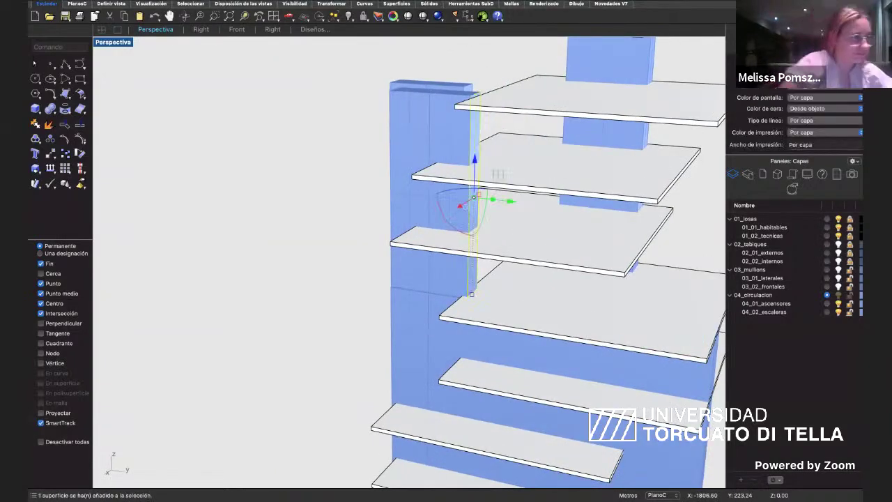
pyautogui.press('Return')
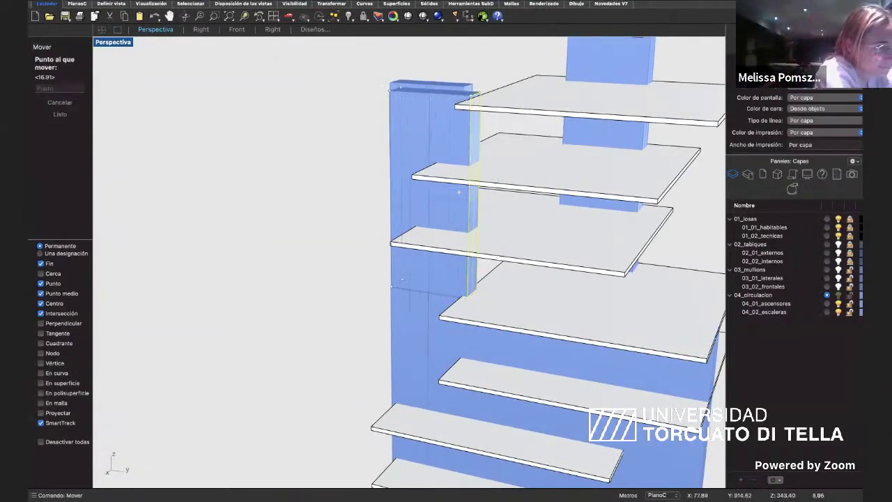
pyautogui.scroll(-4, 513, 113)
pyautogui.scroll(2, 513, 113)
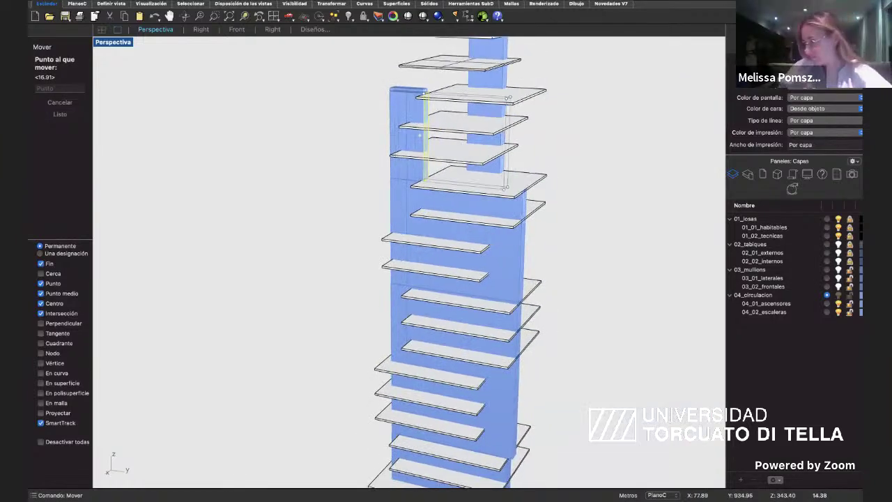
pyautogui.press('Escape')
pyautogui.scroll(-5, 572, 122)
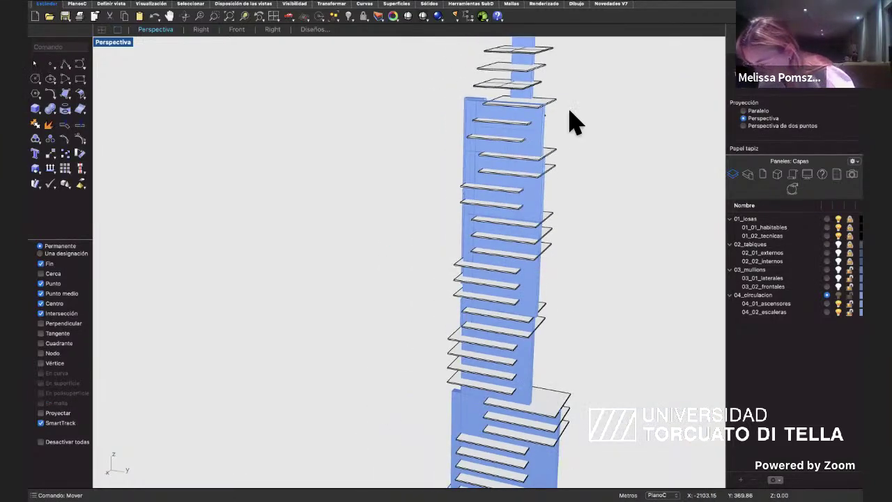
# Examine the circulation cores from all sides along the full height of the tower.
pyautogui.scroll(-3, 570, 110)
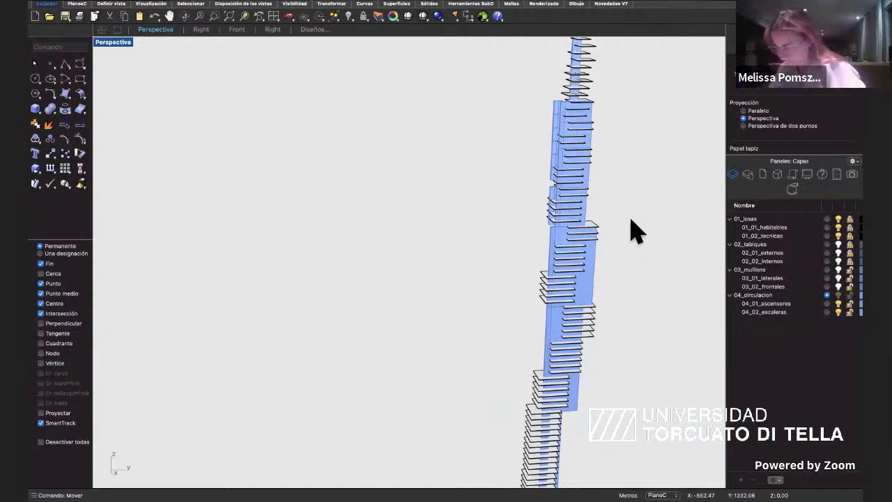
pyautogui.moveTo(630, 220)
pyautogui.mouseDown(button='right')
pyautogui.moveTo(669, 219)
pyautogui.moveTo(630, 219)
pyautogui.mouseUp(button='right')
pyautogui.scroll(-4, 631, 219)
pyautogui.press('Left')
pyautogui.press('Left')
pyautogui.press('Left')
pyautogui.press('Left')
pyautogui.press('Left')
pyautogui.press('Left')
pyautogui.press('Left')
pyautogui.press('Left')
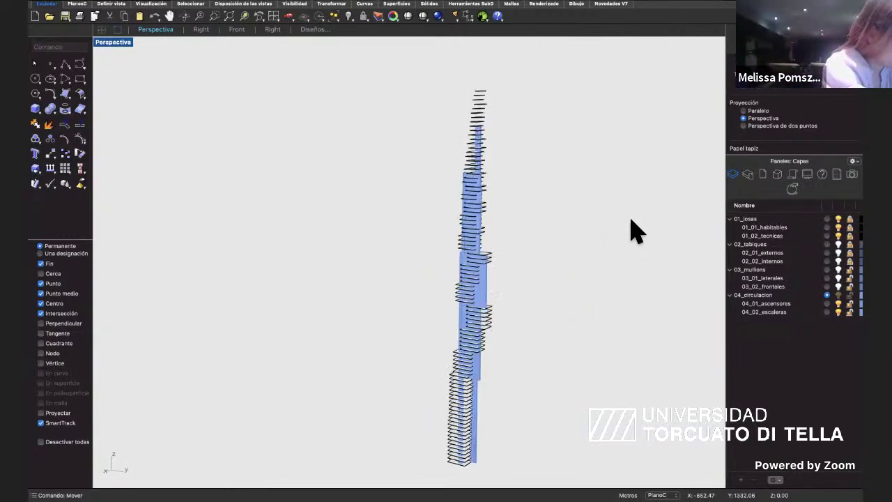
pyautogui.press('Left')
pyautogui.press('Left')
pyautogui.press('Left')
pyautogui.press('Left')
pyautogui.press('Left')
pyautogui.press('Left')
pyautogui.press('Left')
pyautogui.press('Left')
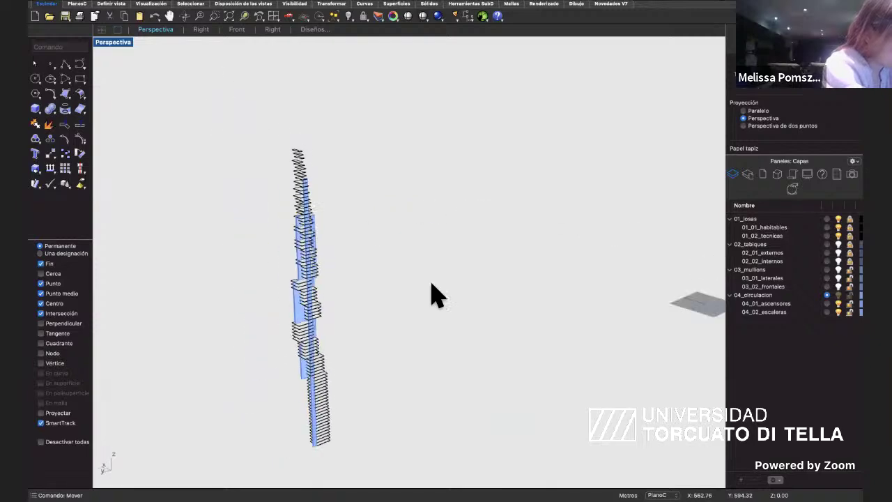
pyautogui.press('Left')
pyautogui.press('Left')
pyautogui.press('Left')
pyautogui.press('Left')
pyautogui.press('Left')
pyautogui.press('Left')
pyautogui.press('Left')
pyautogui.press('Left')
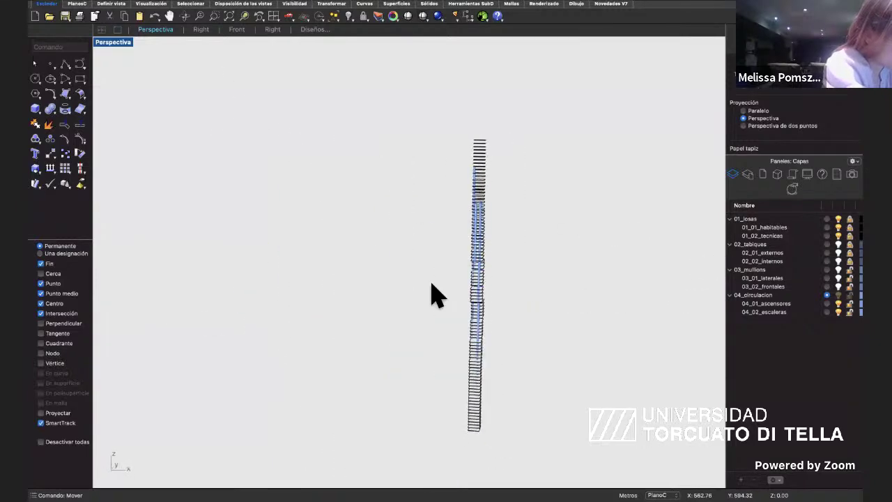
pyautogui.scroll(10, 500, 232)
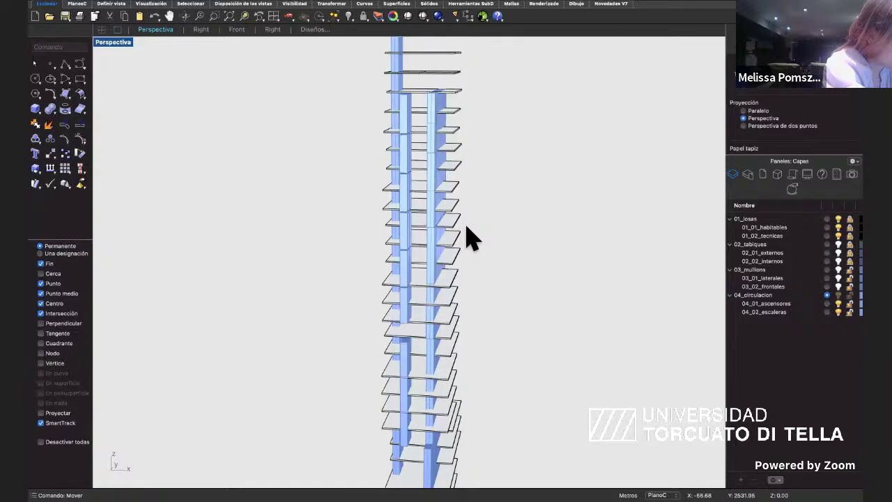
# Check the uppermost segment of the narrow core, and view the extents of the whole tower from the side.
pyautogui.moveTo(528, 143); pyautogui.dragTo(537, 112, button='right')
pyautogui.click(537, 113)
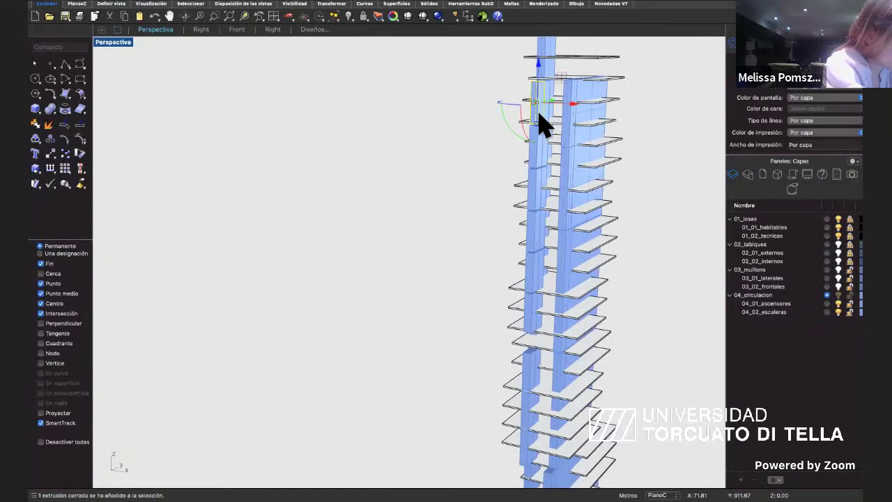
pyautogui.rightClick(535, 112)
pyautogui.click(485, 142)
pyautogui.scroll(-4, 506, 139)
pyautogui.moveTo(649, 179); pyautogui.dragTo(323, 197, button='right')
pyautogui.scroll(-5, 651, 185)
pyautogui.scroll(-6, 315, 188)
pyautogui.write('ze')
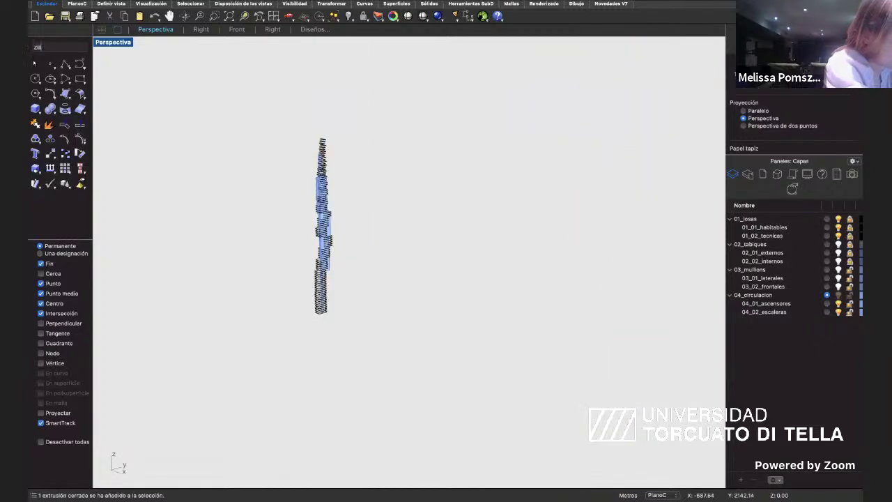
pyautogui.press('Return')
pyautogui.press('Left')
pyautogui.press('Left')
pyautogui.press('Left')
pyautogui.press('Left')
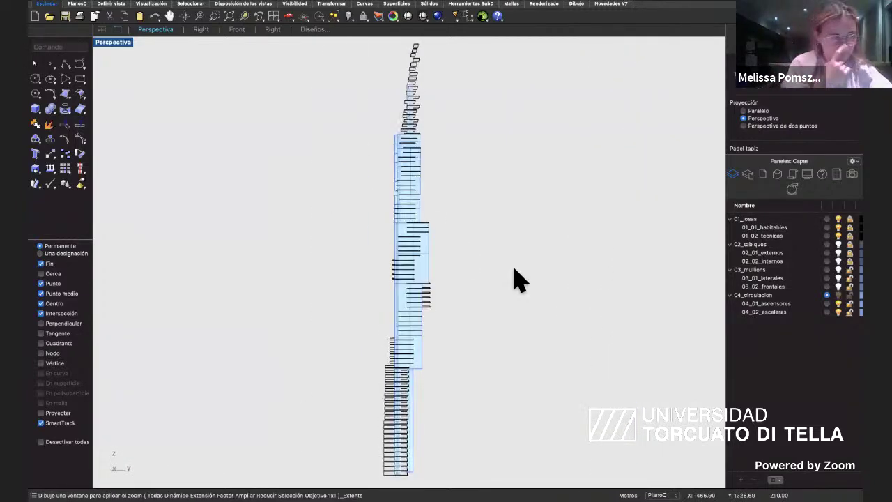
pyautogui.press('Left')
pyautogui.press('Left')
# Select individual core volumes on the upper floors to check how they are divided, and compare them with the lower floors.
pyautogui.moveTo(513, 269); pyautogui.dragTo(428, 138, button='right')
pyautogui.scroll(6, 403, 119)
pyautogui.click(416, 183)
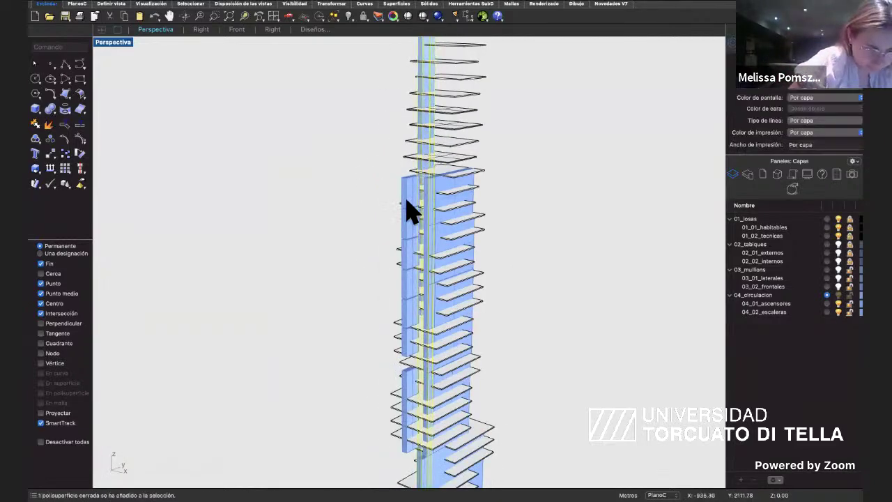
pyautogui.click(408, 199)
pyautogui.click(534, 213)
pyautogui.scroll(-6, 534, 213)
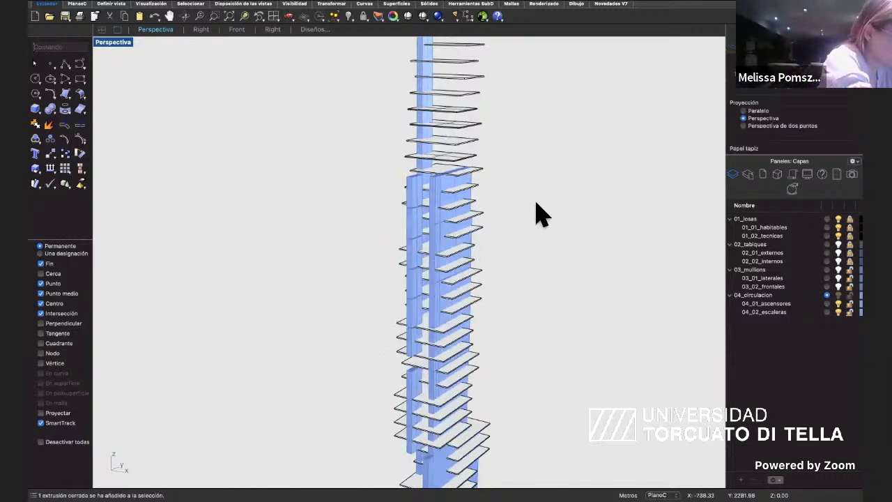
pyautogui.scroll(-6, 547, 349)
pyautogui.scroll(9, 547, 349)
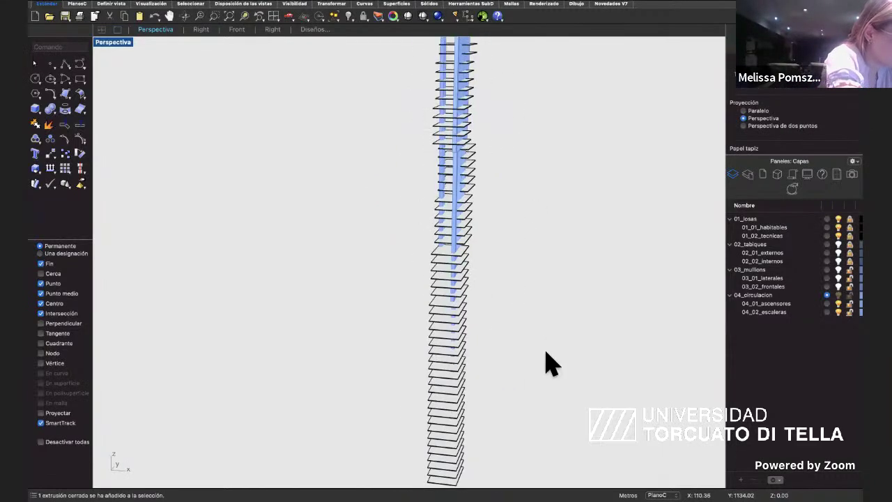
# Move the side face of the separate elevator core on the lower floors horizontally by 10 m.
pyautogui.moveTo(547, 349); pyautogui.dragTo(574, 188, button='right')
pyautogui.moveTo(504, 345); pyautogui.dragTo(411, 164, button='right')
pyautogui.click(388, 318)
pyautogui.write('zs')
pyautogui.press('Return')
pyautogui.scroll(6, 408, 152)
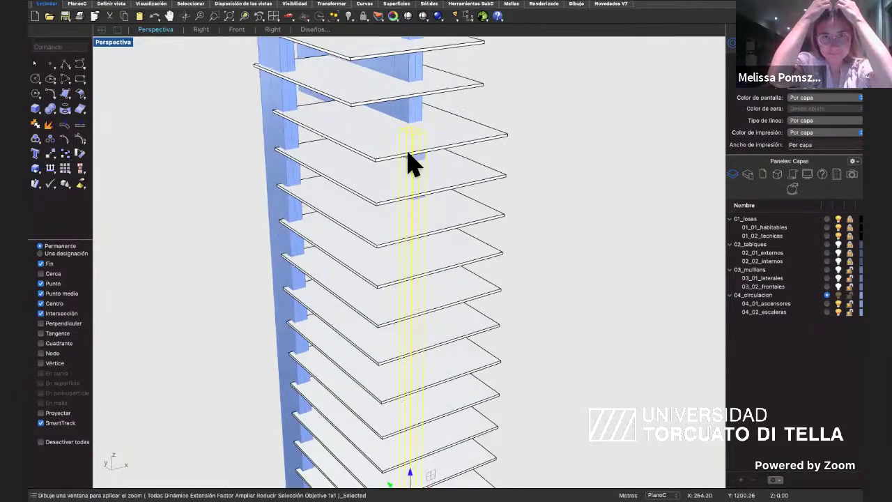
pyautogui.click(407, 131)
pyautogui.click(406, 131)
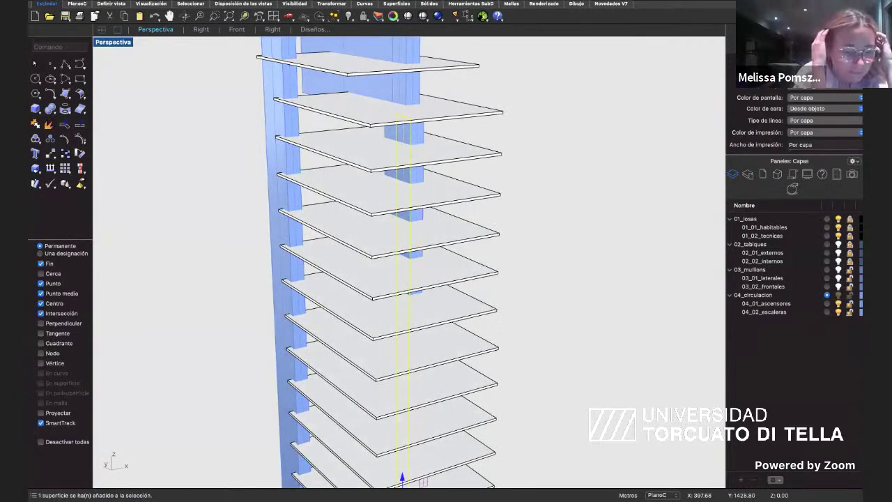
pyautogui.write('m')
pyautogui.press('Return')
pyautogui.click(412, 120)
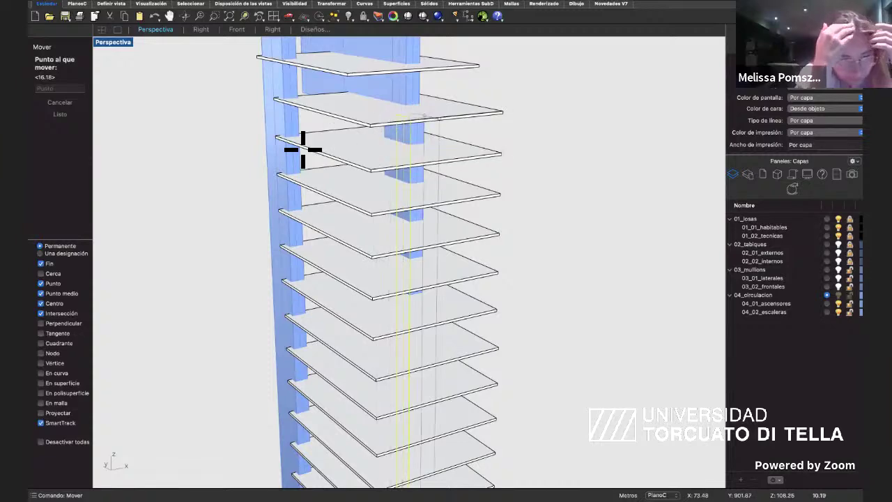
pyautogui.moveTo(426, 121); pyautogui.dragTo(175, 160, button='right')
pyautogui.write('1')
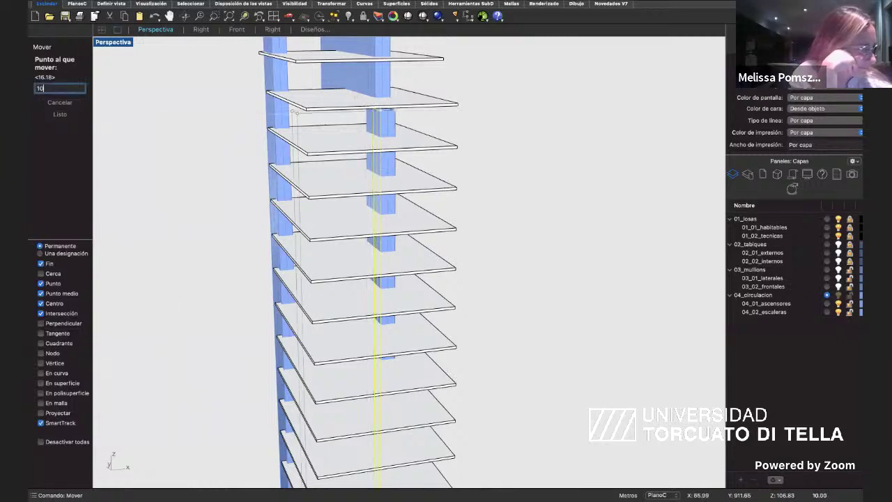
pyautogui.press('Return')
pyautogui.scroll(-10, 565, 120)
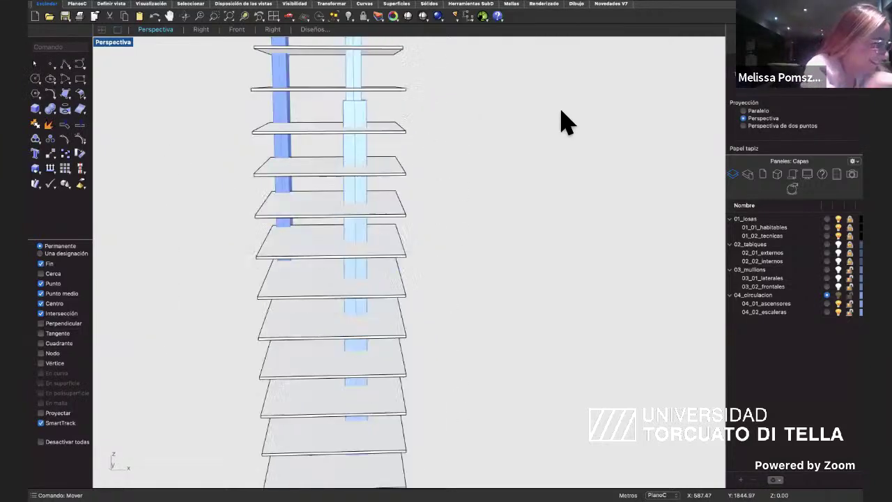
# Select the long elevator core volume on the lower floors to check where its segment starts and ends.
pyautogui.scroll(5, 574, 222)
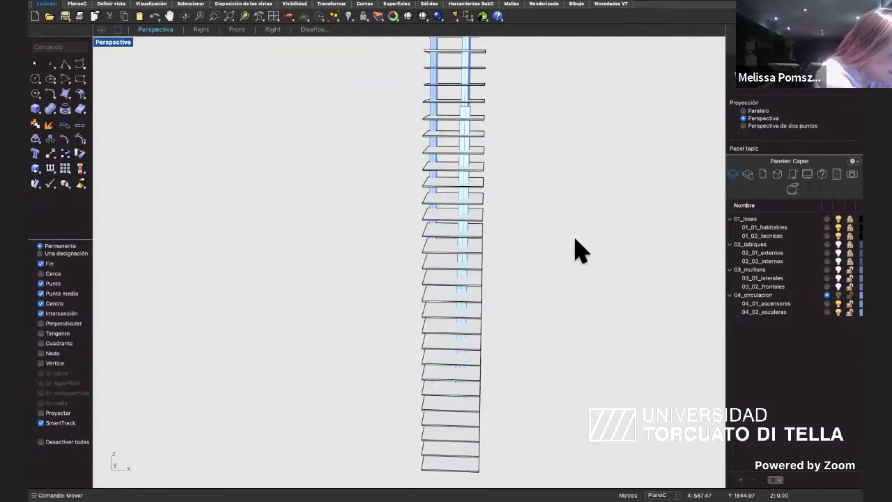
pyautogui.click(478, 119)
pyautogui.click(556, 125)
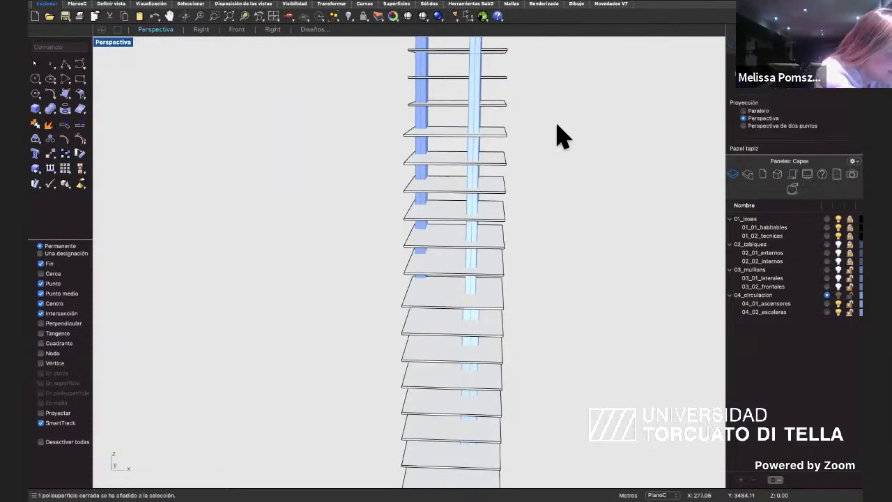
pyautogui.scroll(-4, 558, 131)
pyautogui.click(508, 203)
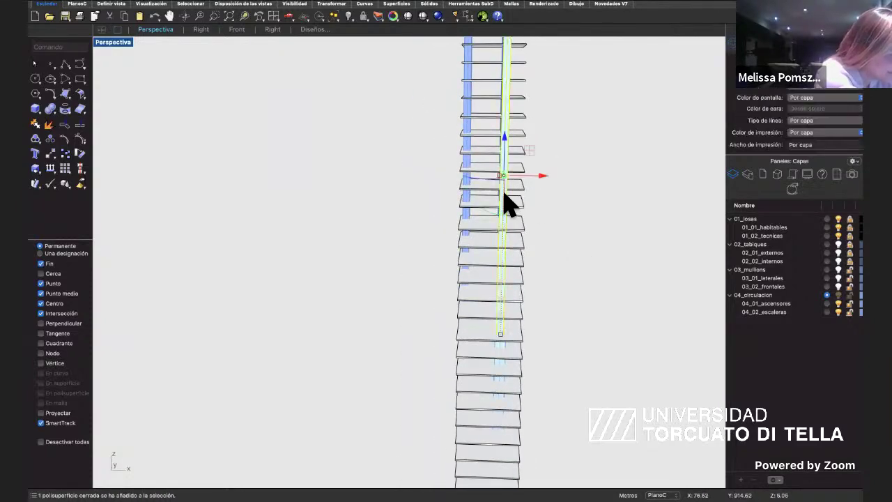
pyautogui.scroll(5, 507, 202)
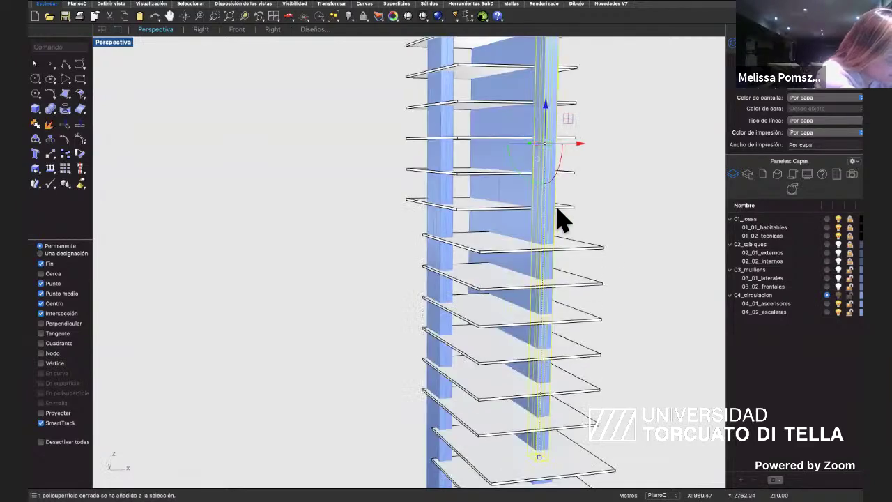
pyautogui.moveTo(561, 220); pyautogui.dragTo(601, 209, button='right')
pyautogui.press('Escape')
pyautogui.keyDown('shift'); pyautogui.keyDown('super'); pyautogui.click(544, 168); pyautogui.keyUp('super'); pyautogui.keyUp('shift')
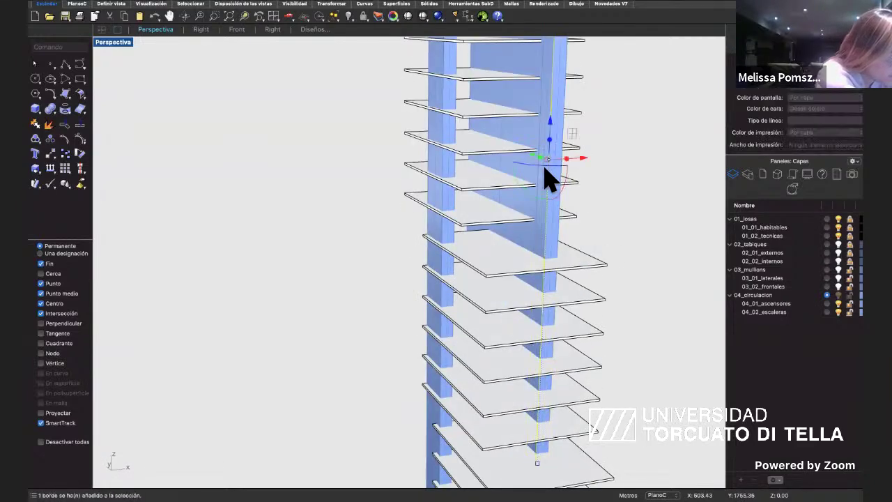
pyautogui.press('Escape')
# Move the side face of the elevator core segment directly above the wider lower block horizontally by 2 m.
pyautogui.keyDown('ctrl'); pyautogui.keyDown('shift'); pyautogui.click(547, 189); pyautogui.keyUp('shift'); pyautogui.keyUp('ctrl')
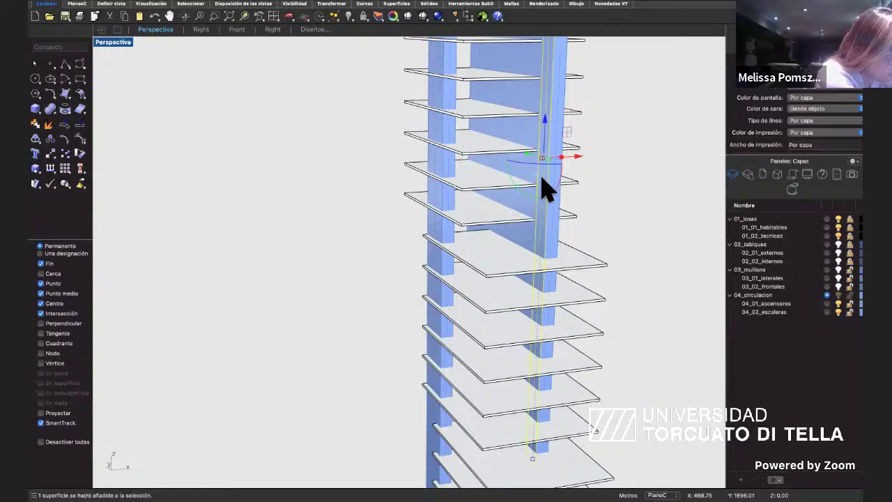
pyautogui.scroll(-6, 540, 180)
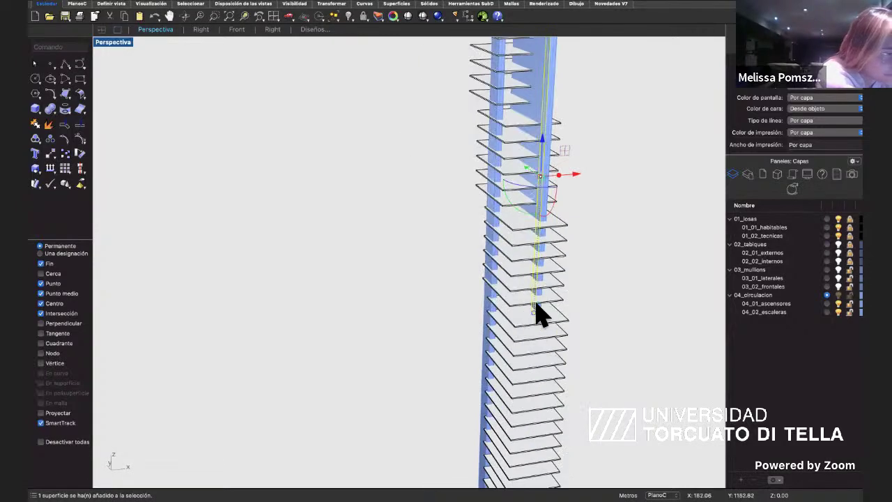
pyautogui.scroll(8, 540, 313)
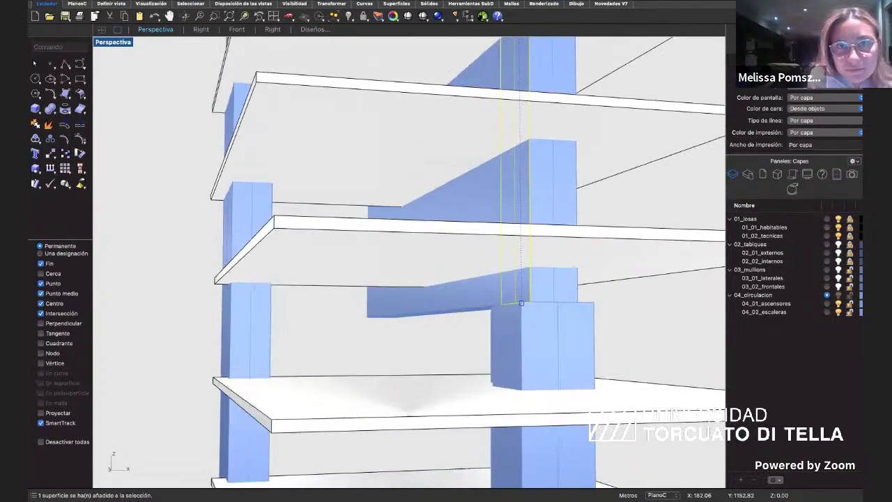
pyautogui.moveTo(540, 313); pyautogui.dragTo(533, 319, button='right')
pyautogui.write('m')
pyautogui.press('Return')
pyautogui.click(516, 322)
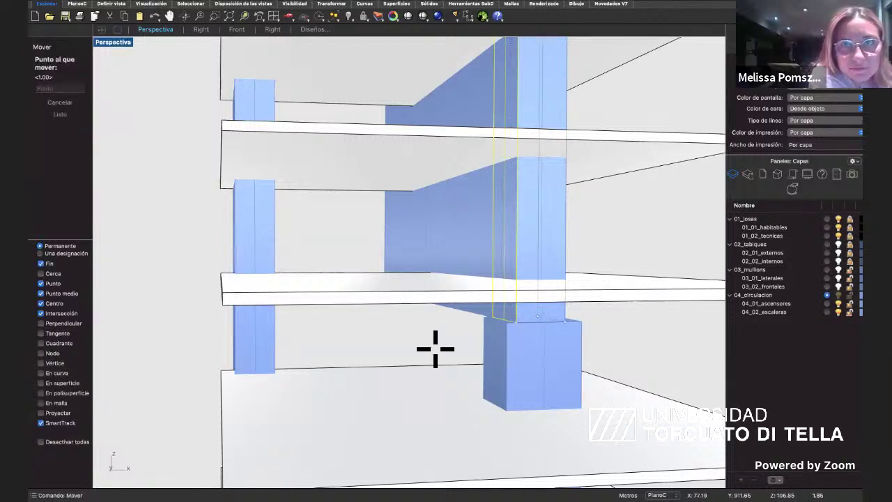
pyautogui.write('1')
pyautogui.press('Return')
pyautogui.click(432, 349)
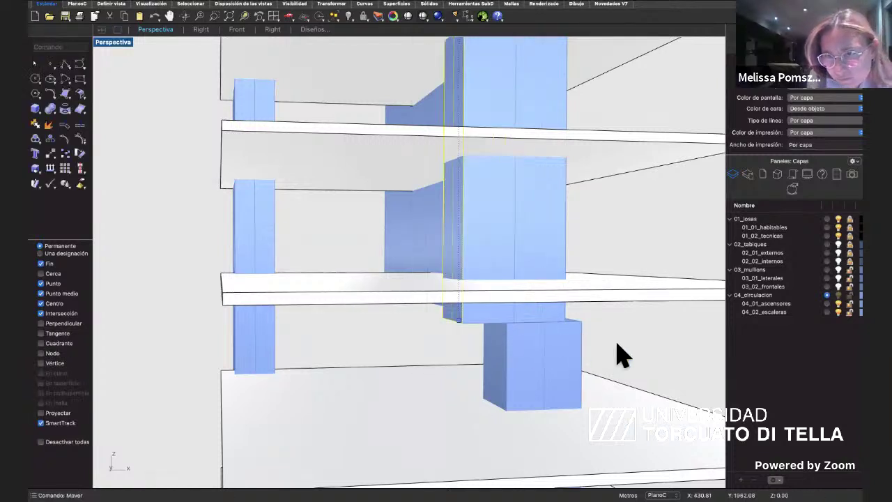
pyautogui.click(620, 341)
# Move the side face of the next elevator core segment up the tower horizontally outward by 3 m.
pyautogui.scroll(-7, 621, 340)
pyautogui.scroll(-5, 625, 353)
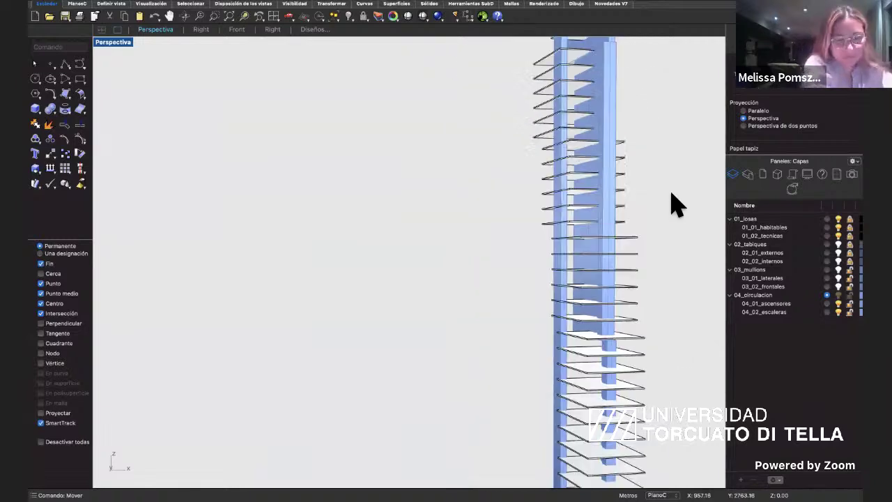
pyautogui.scroll(8, 537, 175)
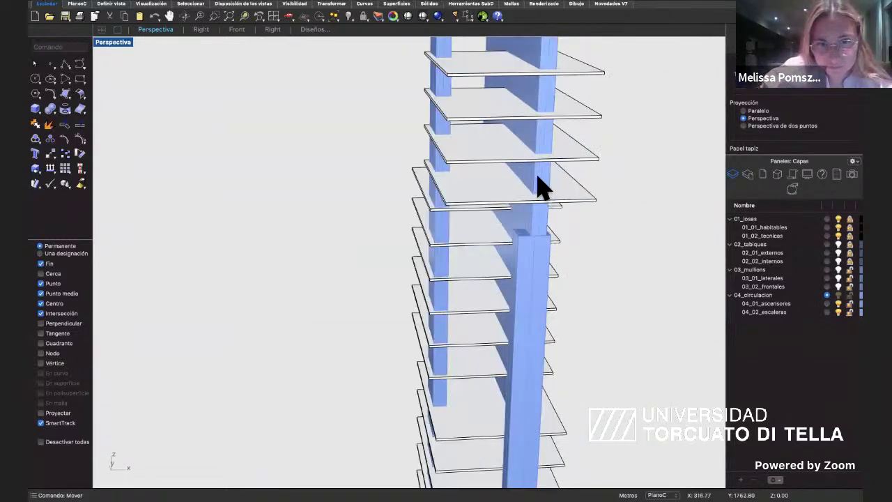
pyautogui.click(561, 183)
pyautogui.press('Escape')
pyautogui.moveTo(559, 177); pyautogui.dragTo(543, 178, button='right')
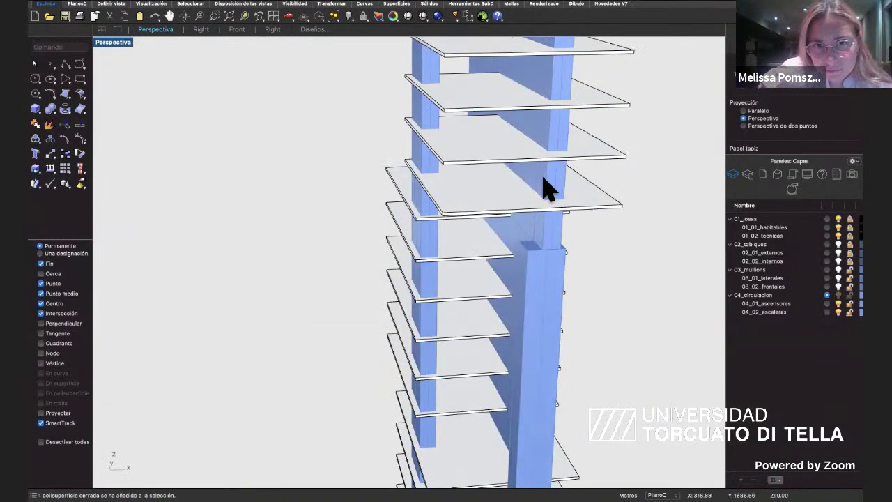
pyautogui.keyDown('shift'); pyautogui.keyDown('super'); pyautogui.click(547, 187); pyautogui.keyUp('super'); pyautogui.keyUp('shift')
pyautogui.scroll(7, 543, 179)
pyautogui.keyDown('shift'); pyautogui.keyDown('super'); pyautogui.click(544, 178); pyautogui.keyUp('super'); pyautogui.keyUp('shift')
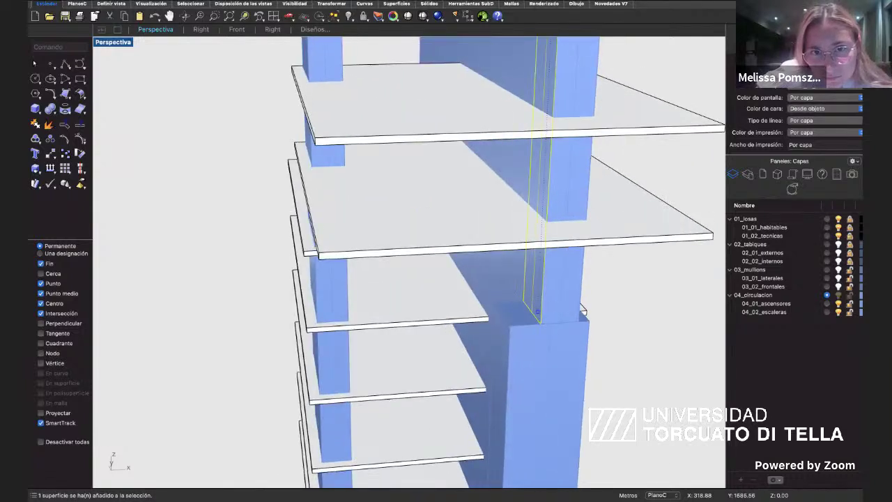
pyautogui.write('m')
pyautogui.press('Return')
pyautogui.click(545, 327)
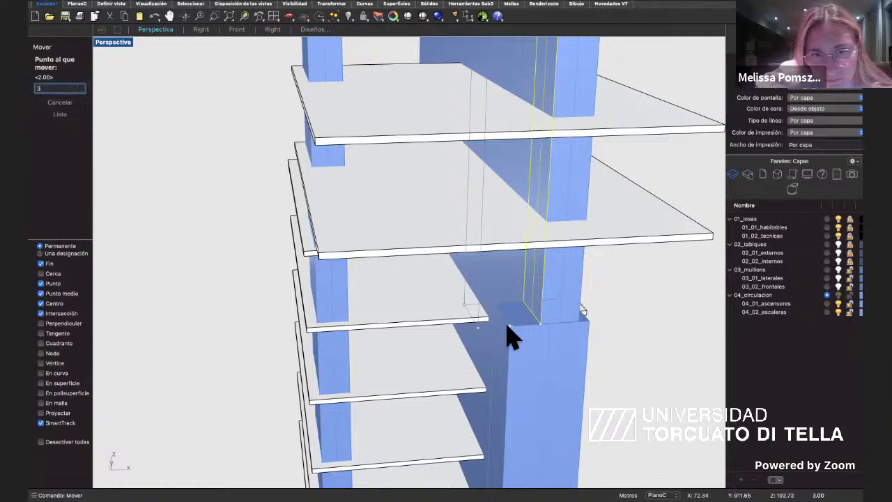
pyautogui.click(524, 340)
pyautogui.scroll(-3, 584, 324)
pyautogui.scroll(-5, 584, 324)
pyautogui.press('Escape')
# Move the side face of the core segment above the 3 m extension horizontally by 4 m, in the same direction.
pyautogui.moveTo(592, 251); pyautogui.dragTo(591, 322, button='right')
pyautogui.scroll(5, 573, 315)
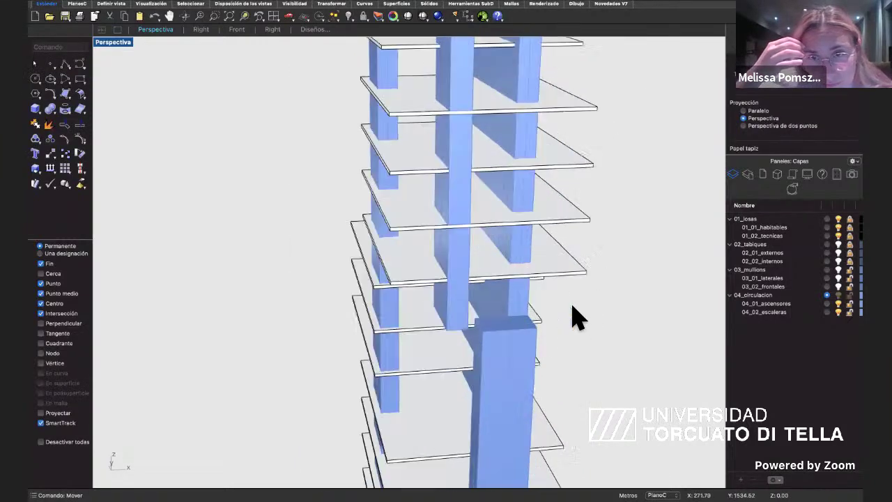
pyautogui.click(572, 307)
pyautogui.scroll(-1, 572, 304)
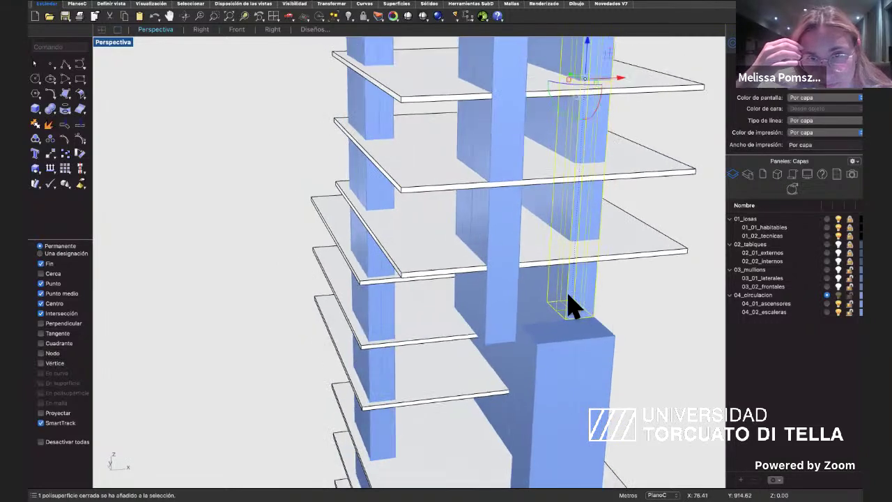
pyautogui.press('Escape')
pyautogui.click(567, 312)
pyautogui.write('mo')
pyautogui.press('Return')
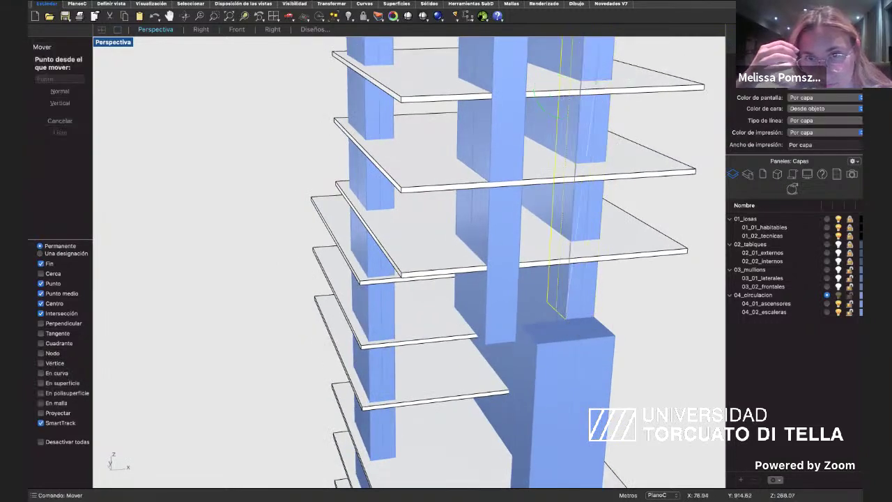
pyautogui.click(570, 326)
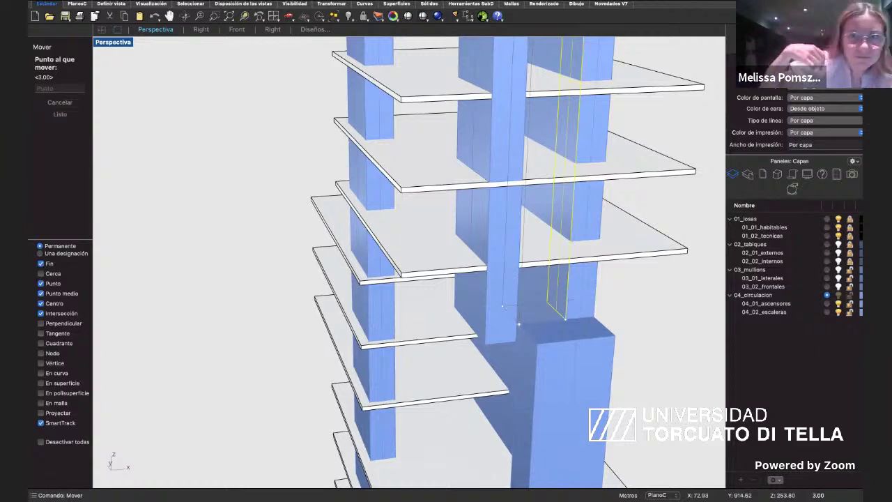
pyautogui.write('3')
pyautogui.press('Return')
pyautogui.click(518, 325)
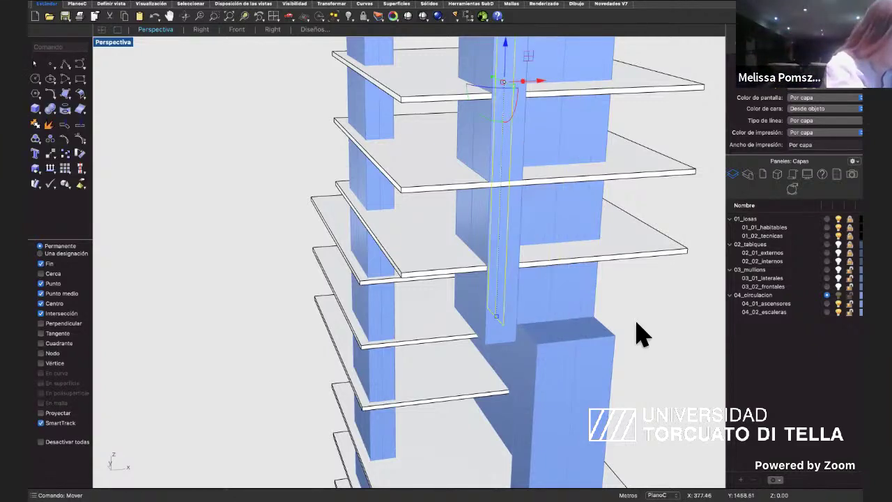
pyautogui.click(636, 324)
# Extend the following elevator core segment by moving its side face horizontally 5 m.
pyautogui.scroll(-6, 637, 324)
pyautogui.scroll(-5, 597, 364)
pyautogui.moveTo(597, 365); pyautogui.dragTo(558, 322, button='right')
pyautogui.scroll(5, 553, 324)
pyautogui.scroll(2, 554, 324)
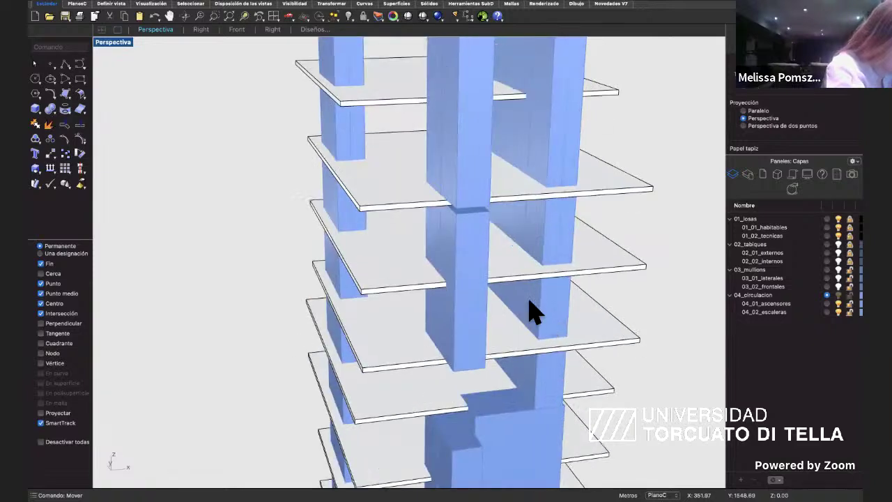
pyautogui.click(531, 314)
pyautogui.write('mo')
pyautogui.press('Return')
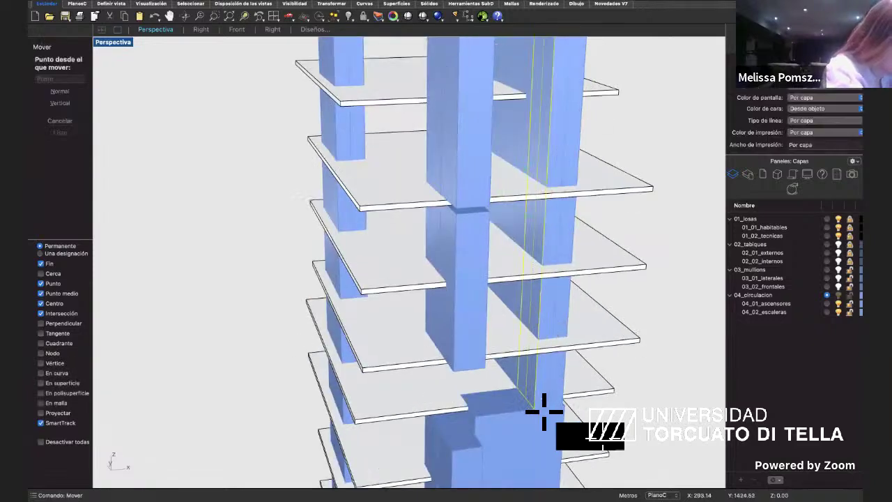
pyautogui.click(535, 408)
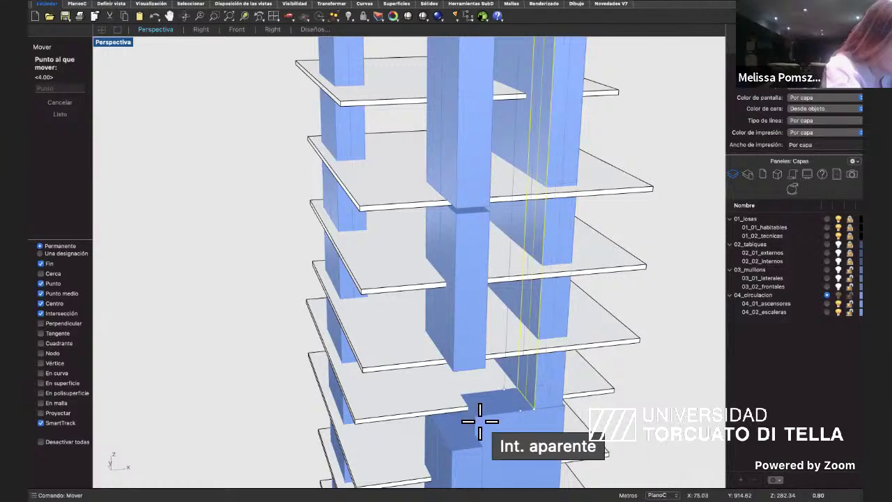
pyautogui.write('5')
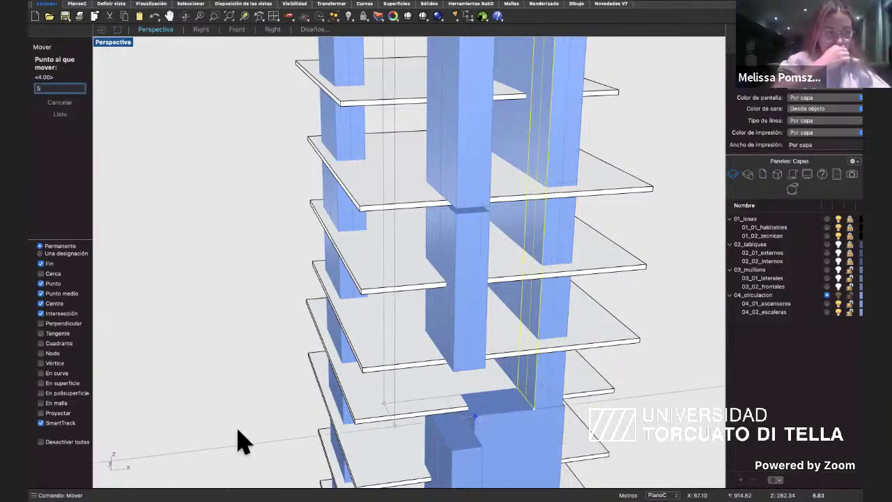
pyautogui.press('Return')
pyautogui.click(647, 336)
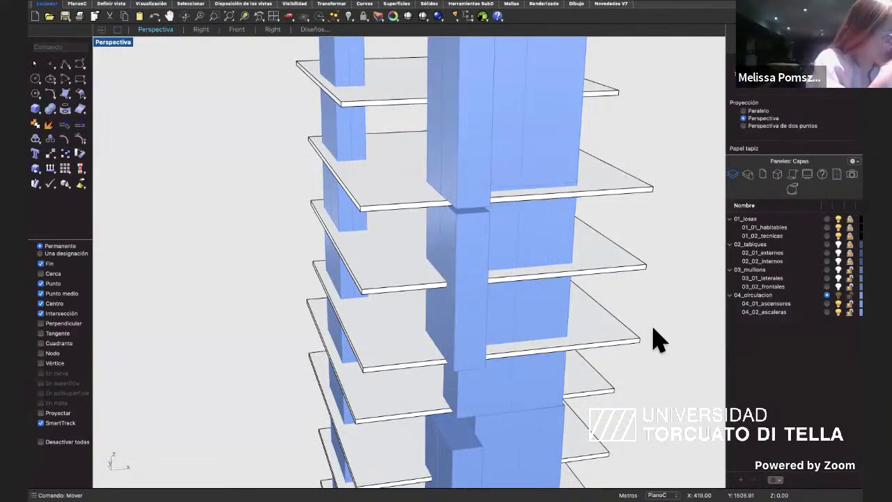
# Move the side face of the core segment above the 5 m extension horizontally by 6 m.
pyautogui.scroll(-6, 654, 329)
pyautogui.scroll(-5, 462, 233)
pyautogui.keyDown('shift'); pyautogui.hscroll(5, 463, 234); pyautogui.keyUp('shift')
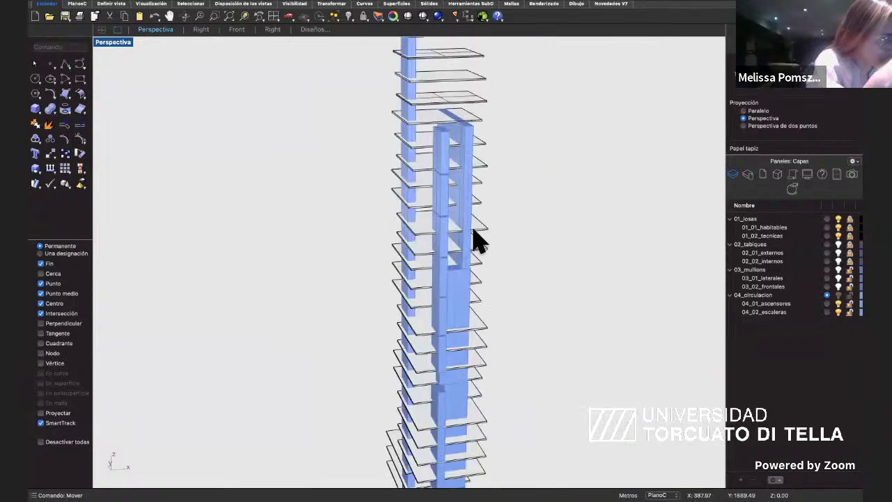
pyautogui.scroll(6, 479, 233)
pyautogui.scroll(3, 487, 247)
pyautogui.click(488, 249)
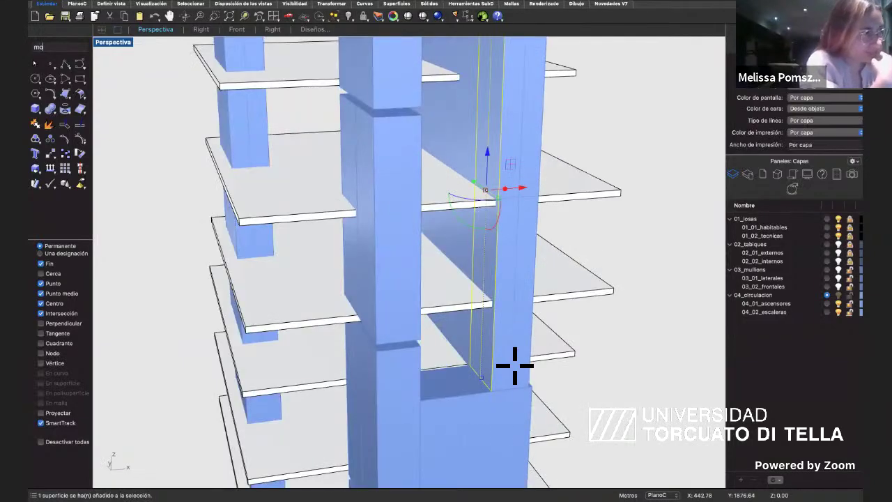
pyautogui.write('mo')
pyautogui.press('Return')
pyautogui.click(491, 391)
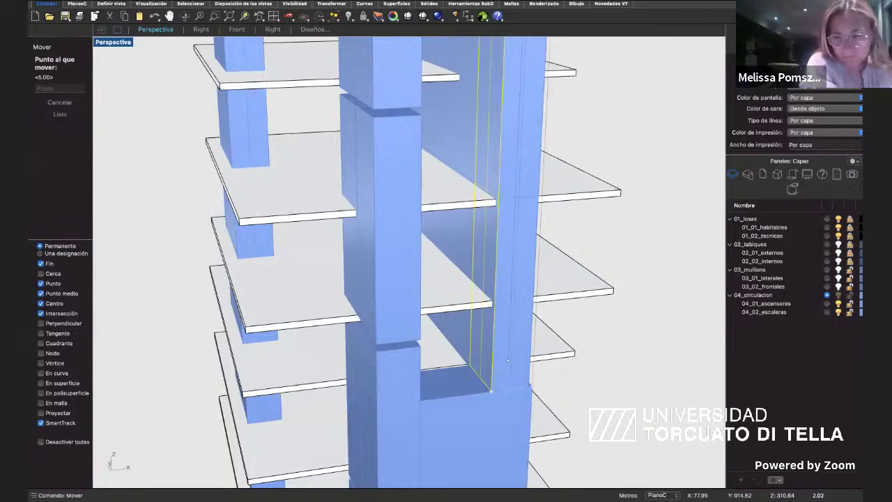
pyautogui.click(416, 422)
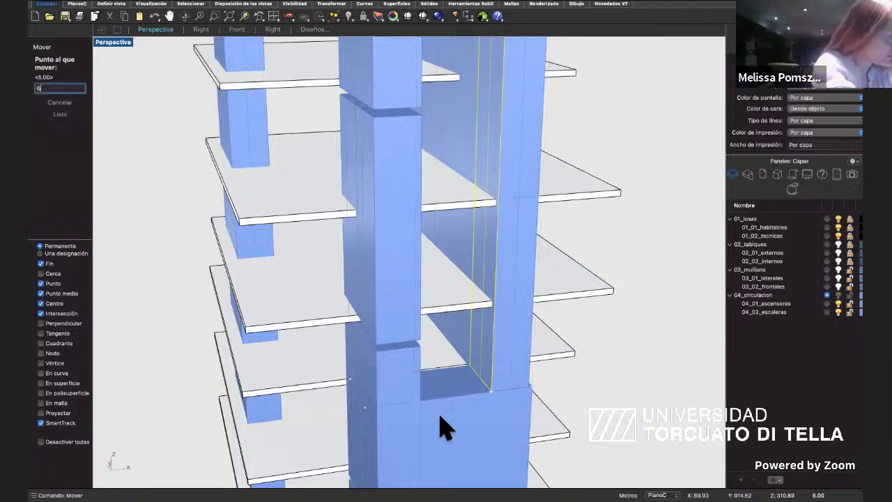
# Move the side face of the topmost elevator core segment horizontally past the neighbouring narrow core.
pyautogui.scroll(-10, 464, 424)
pyautogui.scroll(6, 498, 324)
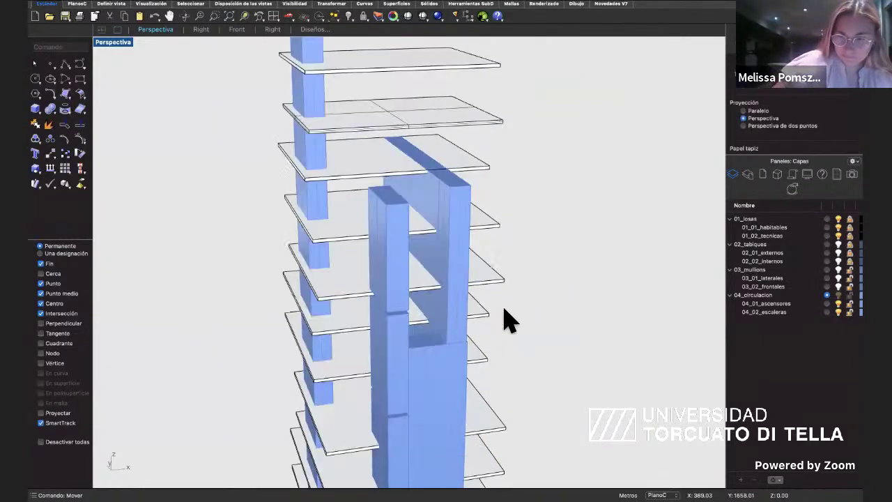
pyautogui.click(515, 310)
pyautogui.press('Return')
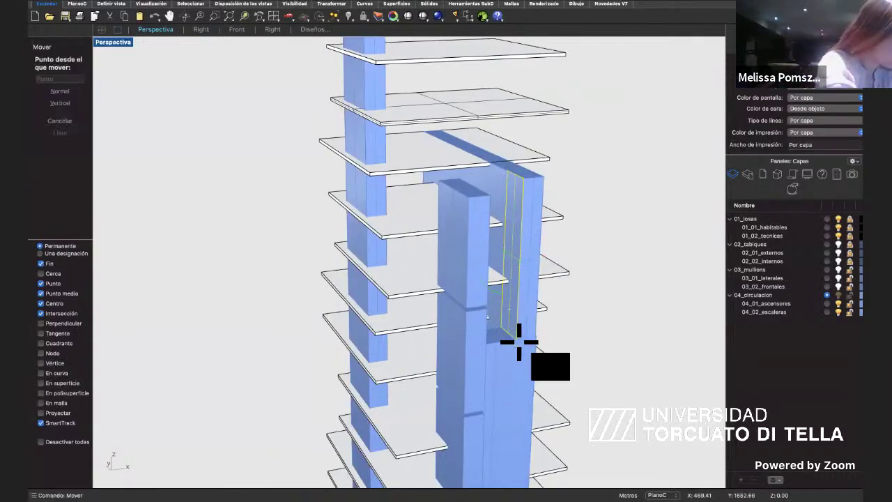
pyautogui.click(530, 342)
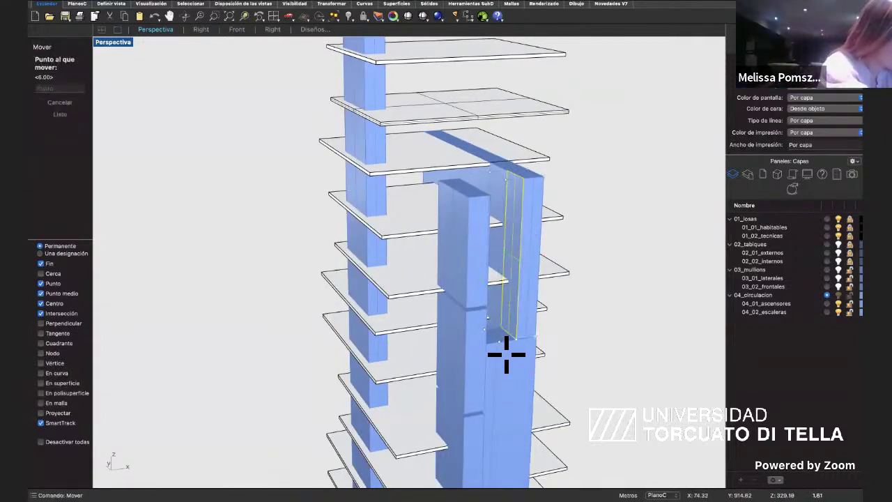
pyautogui.press('Return')
pyautogui.click(428, 338)
pyautogui.click(617, 340)
# Examine the stepped elevator core segments from several sides, and view the extents of the whole tower.
pyautogui.scroll(-10, 618, 341)
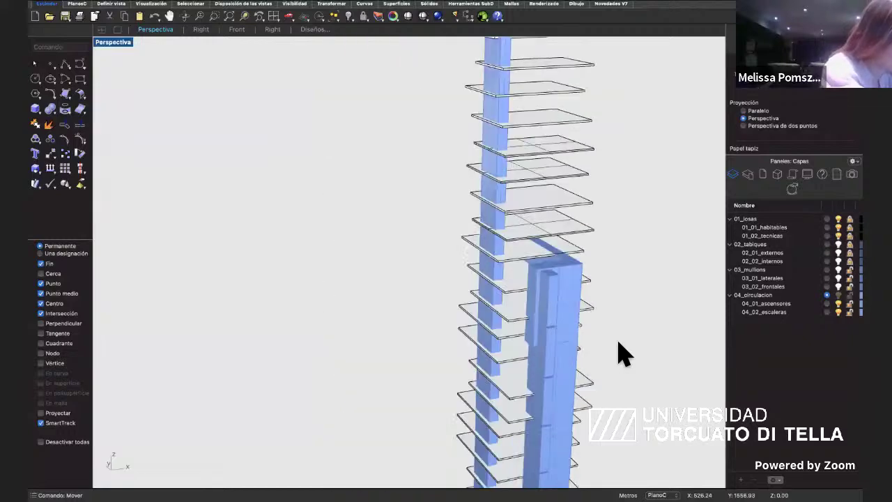
pyautogui.scroll(-5, 618, 342)
pyautogui.moveTo(618, 342); pyautogui.dragTo(369, 328, button='right')
pyautogui.write('ze')
pyautogui.press('Return')
pyautogui.moveTo(504, 273); pyautogui.dragTo(631, 273, button='right')
pyautogui.scroll(-3, 503, 273)
pyautogui.press('Left')
pyautogui.press('Left')
pyautogui.press('Left')
pyautogui.press('Left')
pyautogui.press('Left')
pyautogui.press('Left')
pyautogui.press('Left')
pyautogui.press('Left')
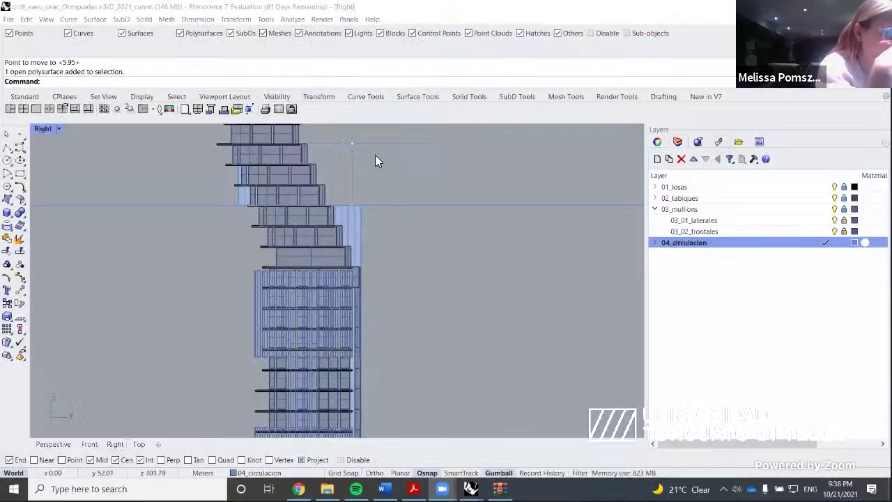
# Examine the elevator cores against the floor slabs in the side elevation, from the upper tower down to its base.
pyautogui.scroll(-2, 373, 156)
pyautogui.moveTo(354, 239); pyautogui.dragTo(356, 182, button='right')
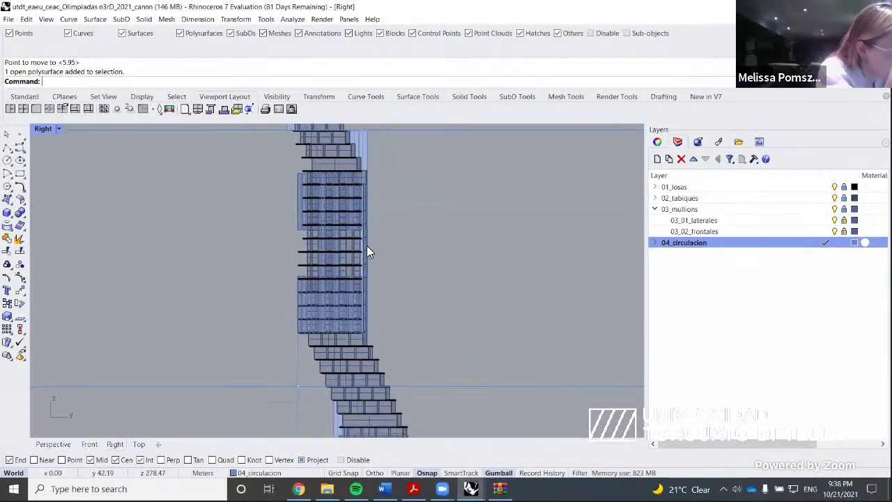
pyautogui.moveTo(369, 285); pyautogui.dragTo(367, 136, button='right')
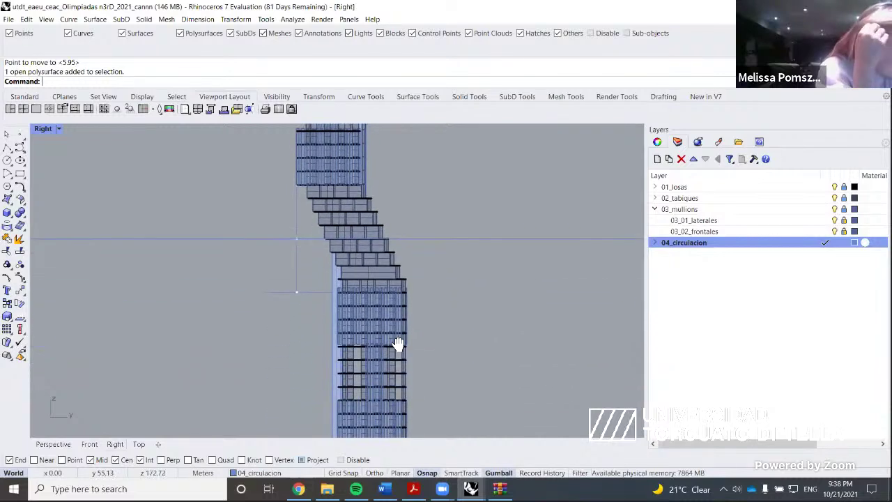
pyautogui.moveTo(366, 336); pyautogui.dragTo(387, 342, button='right')
pyautogui.moveTo(362, 215); pyautogui.dragTo(363, 262, button='right')
pyautogui.scroll(1, 364, 275)
pyautogui.click(364, 281)
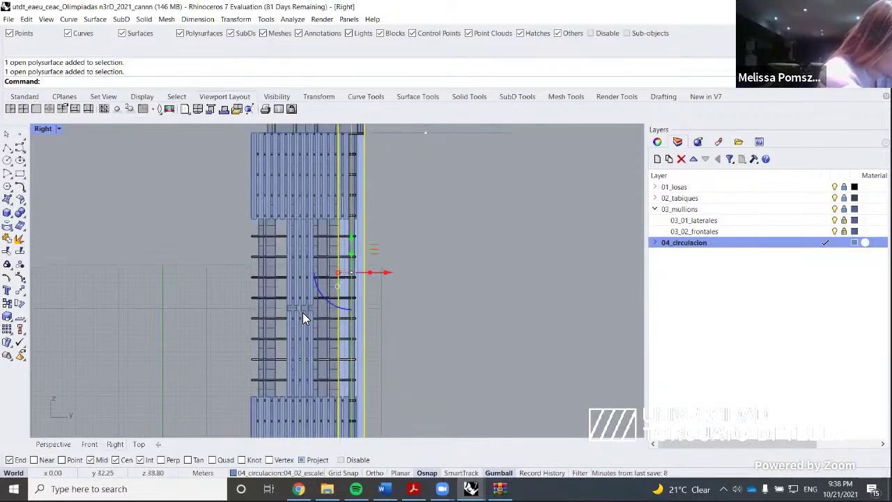
pyautogui.scroll(-2, 302, 312)
pyautogui.scroll(-2, 357, 244)
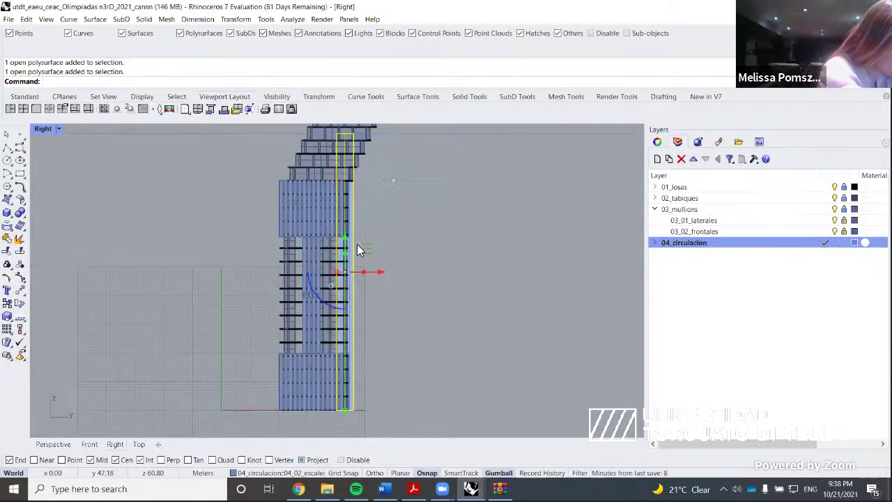
pyautogui.click(444, 331)
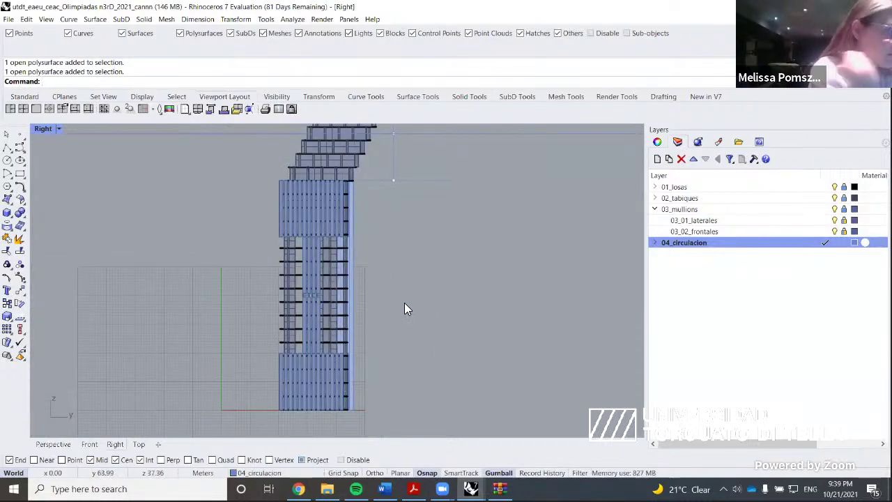
pyautogui.moveTo(406, 308); pyautogui.dragTo(394, 316, button='right')
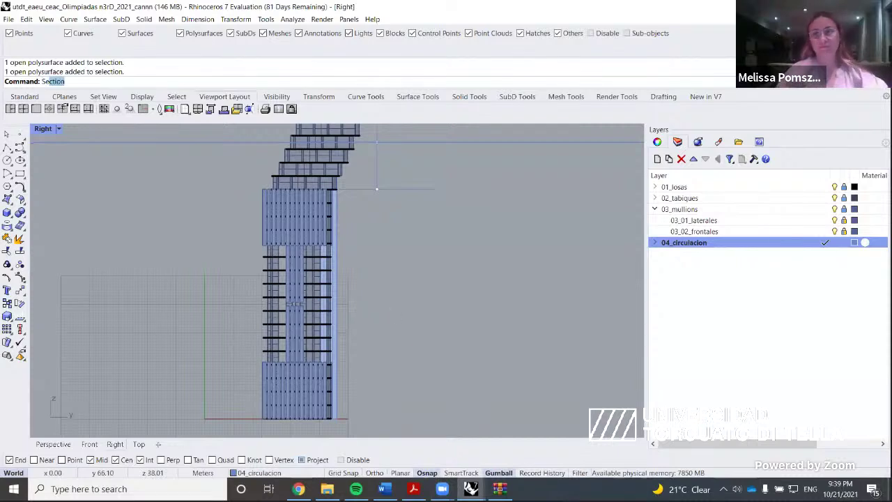
pyautogui.press('Escape')
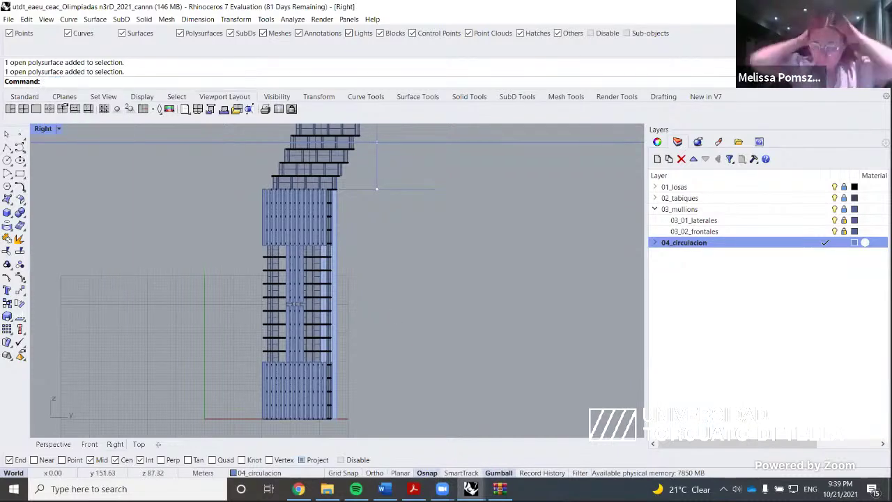
# Hide the 02_tabiques and 03_mullions layers so only the slabs and circulation cores show at the tower's base.
pyautogui.click(834, 198)
pyautogui.click(834, 209)
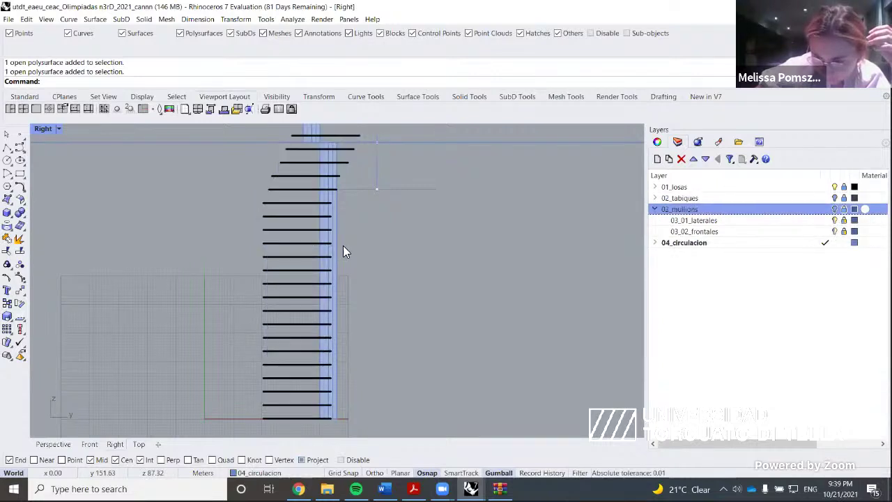
pyautogui.scroll(-2, 338, 292)
pyautogui.moveTo(343, 291)
pyautogui.mouseDown(button='right')
pyautogui.moveTo(360, 360)
pyautogui.moveTo(338, 207)
pyautogui.mouseUp(button='right')
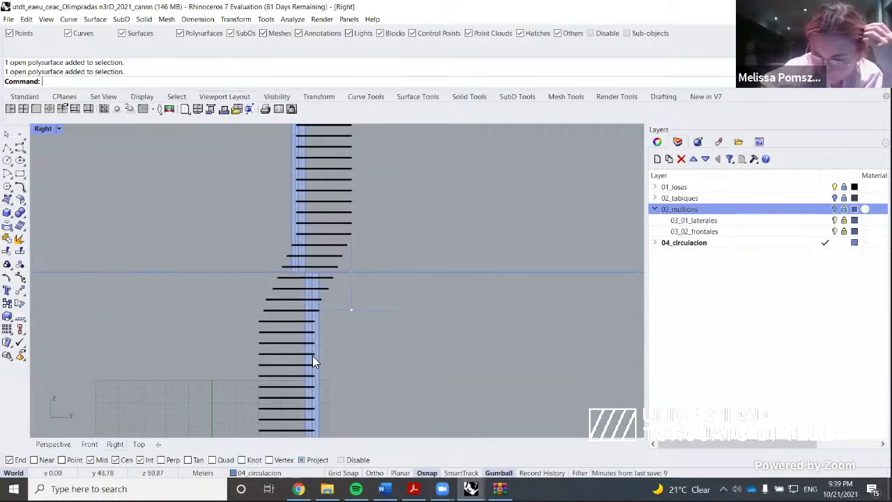
pyautogui.moveTo(313, 356); pyautogui.dragTo(320, 266, button='right')
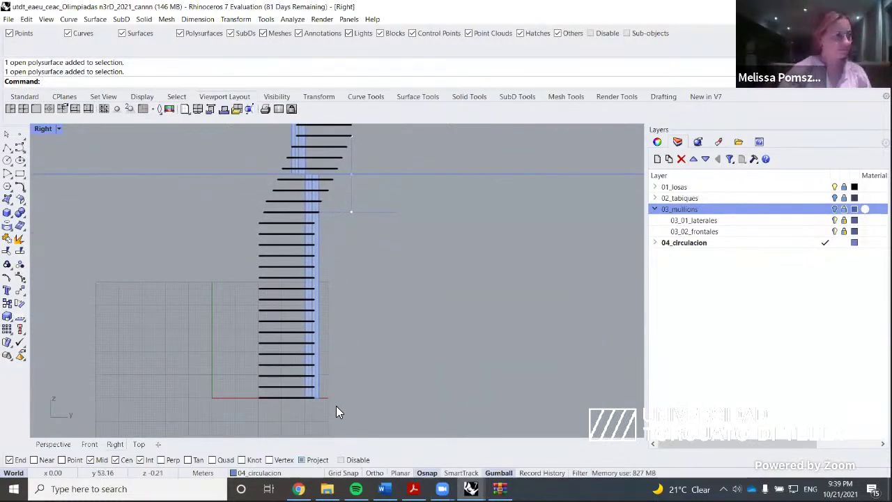
# Draw a horizontal reference line outward from the lowest core's base and a vertical line from its end up to the horizontal plane.
pyautogui.press('Return')
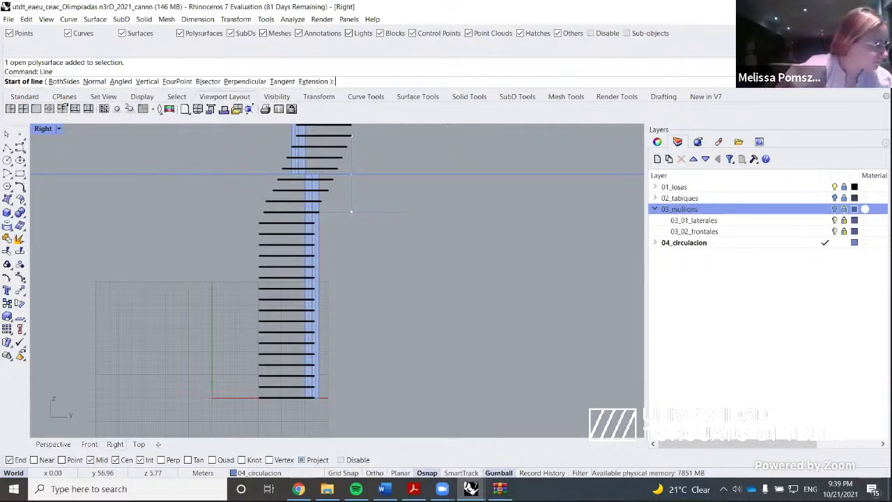
pyautogui.click(328, 407)
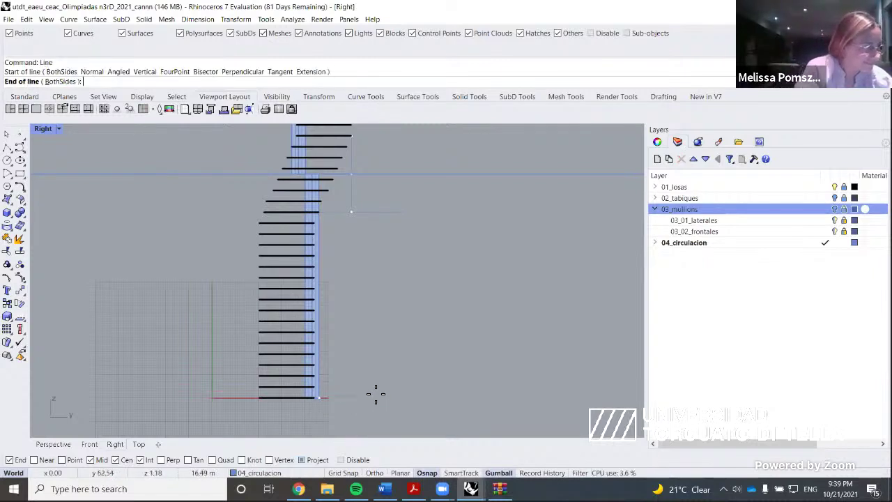
pyautogui.click(425, 402)
pyautogui.press('Return')
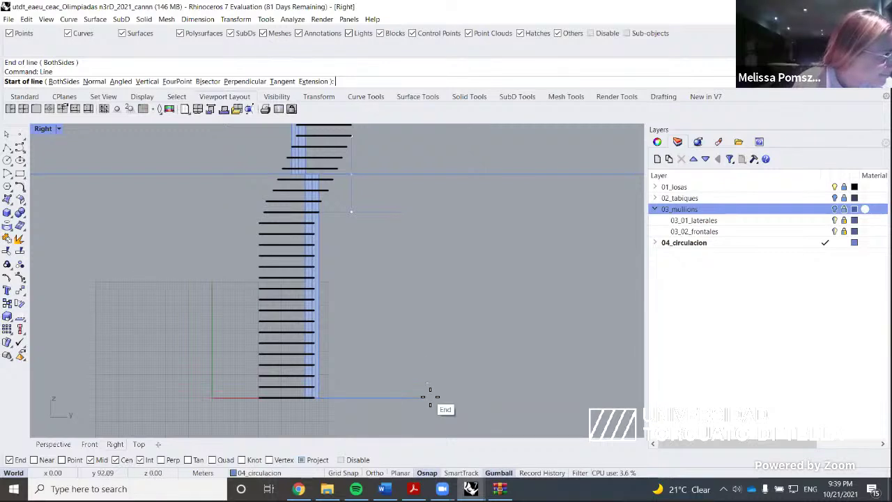
pyautogui.click(430, 396)
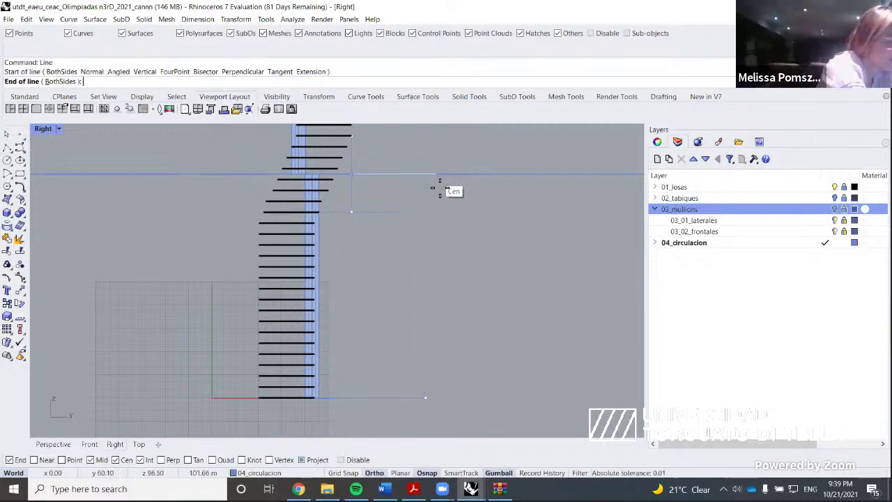
pyautogui.click(127, 459)
pyautogui.press('shift')
pyautogui.click(425, 175)
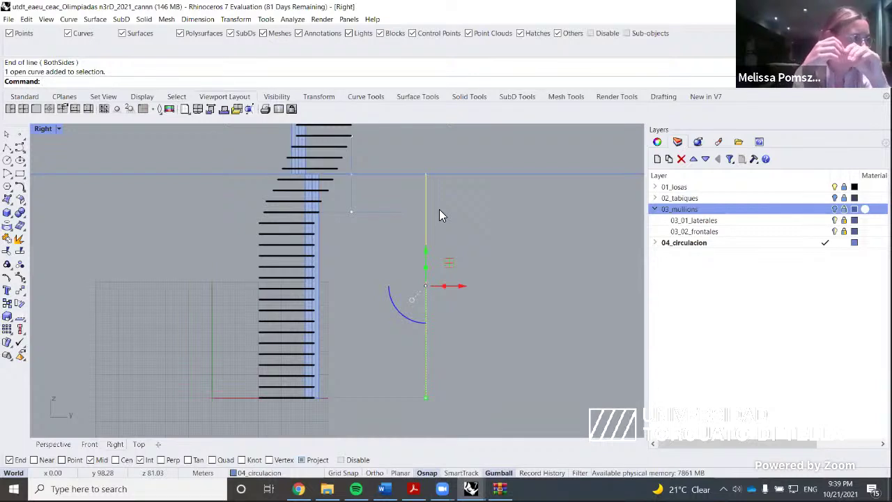
# Divide the vertical reference line into 3 segments with marker points.
pyautogui.write('Div')
pyautogui.press('Return')
pyautogui.write('3')
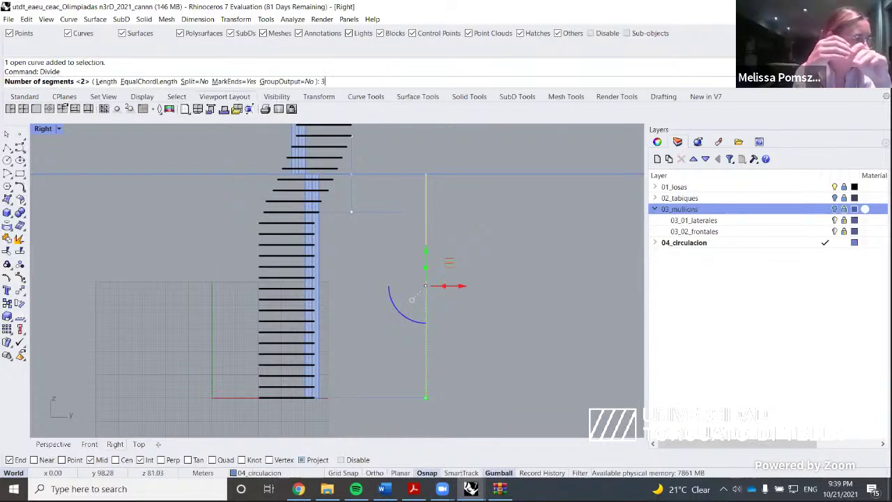
pyautogui.press('Return')
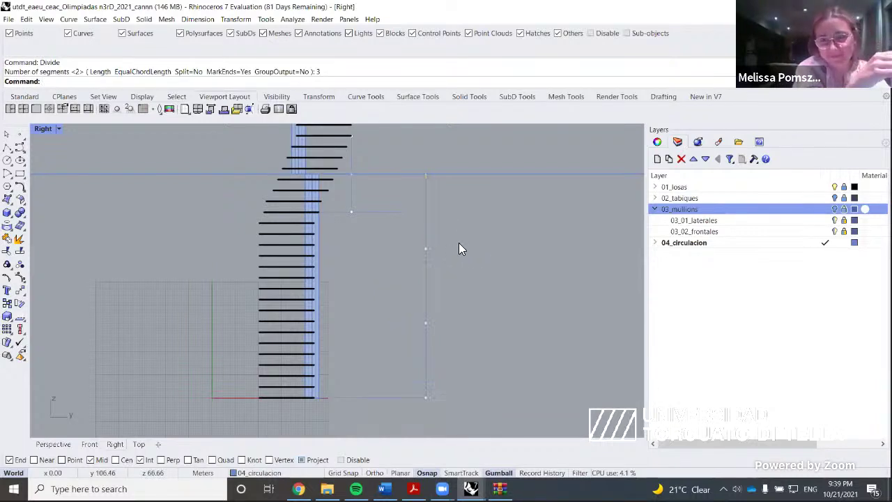
pyautogui.press('Return')
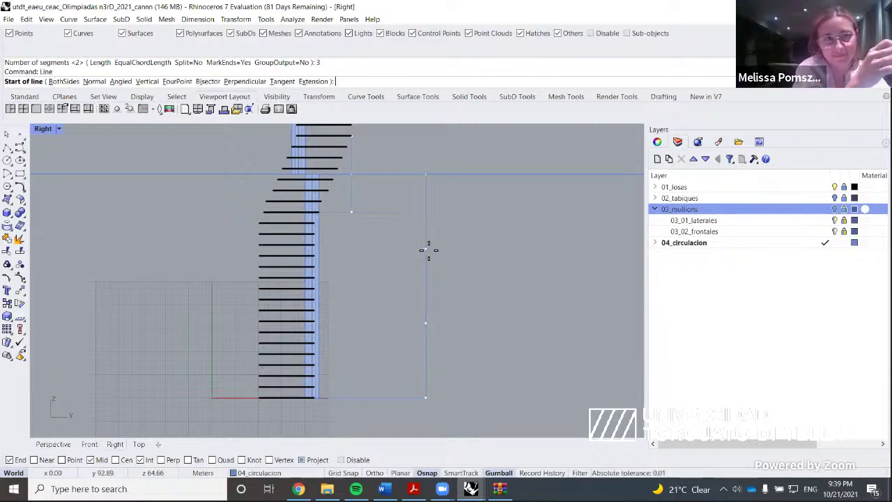
pyautogui.press('Escape')
# Array the horizontal plane linearly as 3 items, spaced from the vertical line's upper end to the first division point below, snapping to points.
pyautogui.click(459, 174)
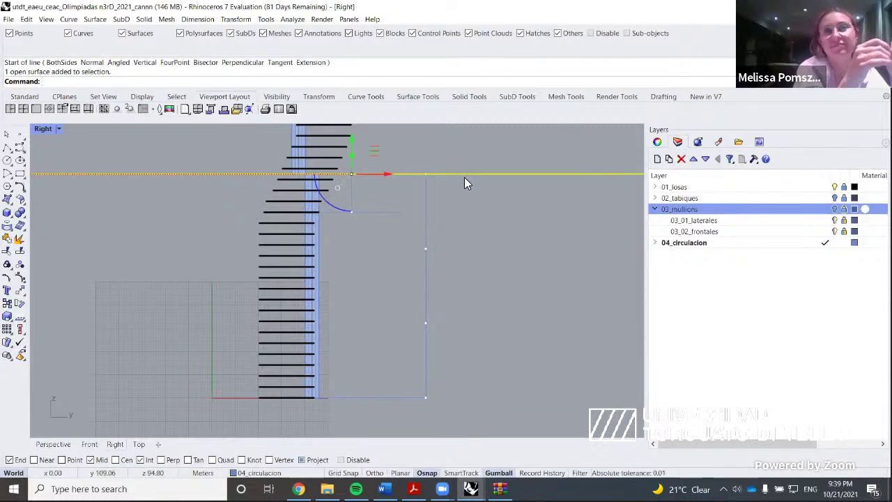
pyautogui.write('ArrayLinear')
pyautogui.press('Return')
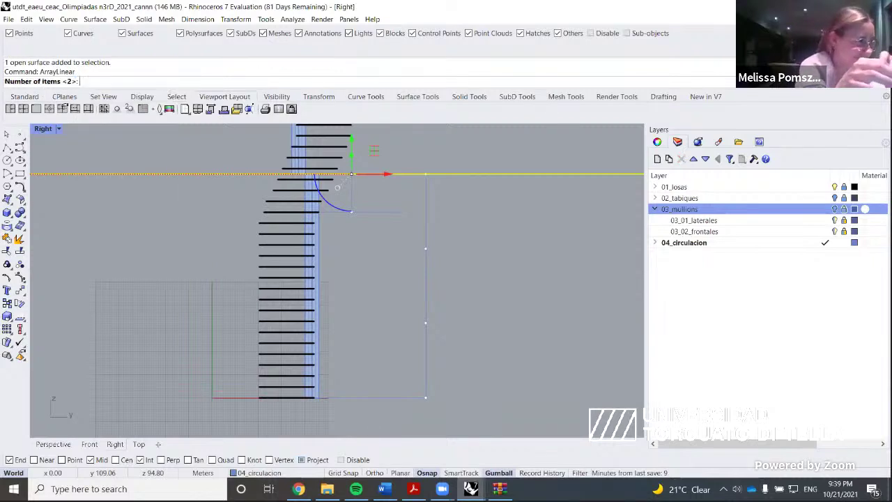
pyautogui.press('Return')
pyautogui.click(426, 174)
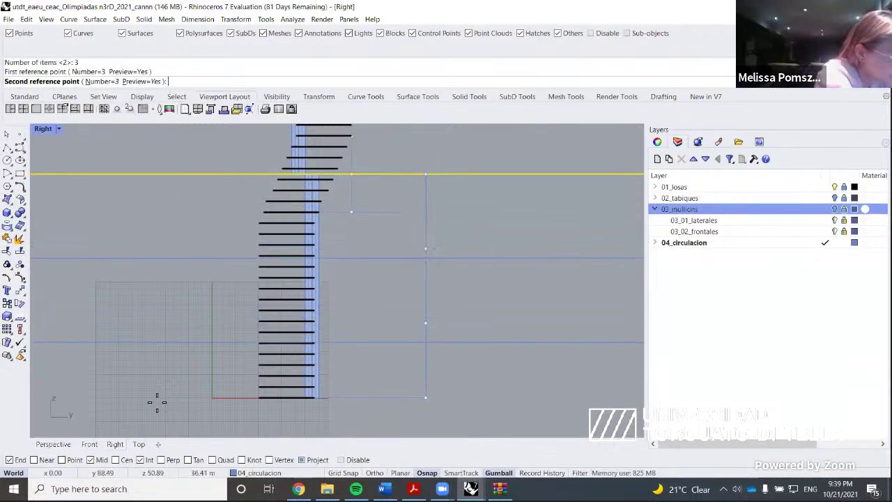
pyautogui.click(61, 460)
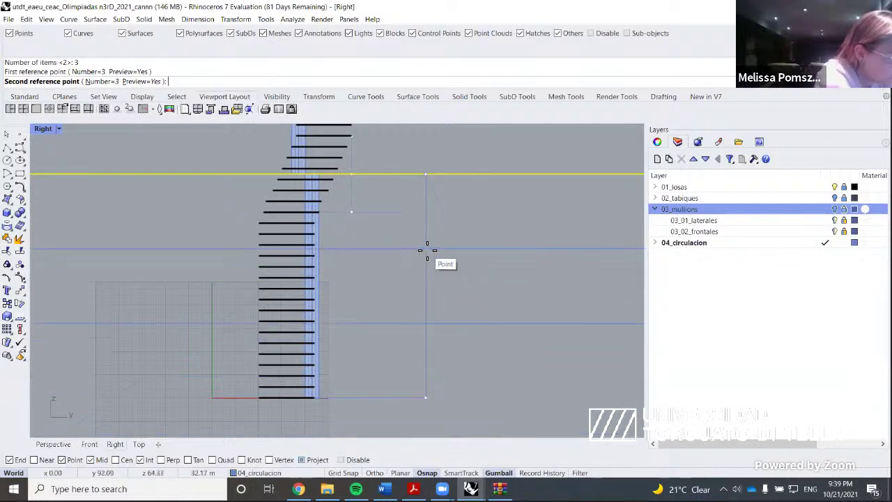
pyautogui.click(427, 250)
pyautogui.press('Escape')
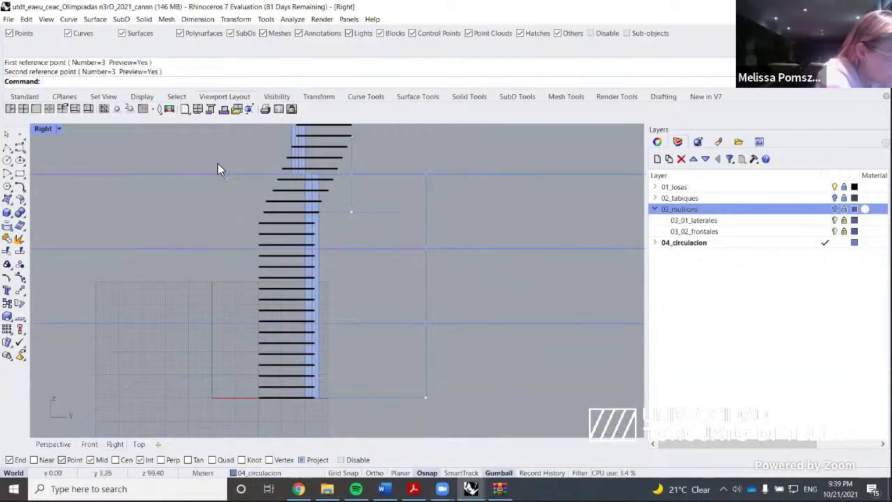
# Split the three lowest core volumes with the arrayed horizontal planes and deselect the pieces of the bottom third.
pyautogui.moveTo(218, 169); pyautogui.dragTo(325, 432)
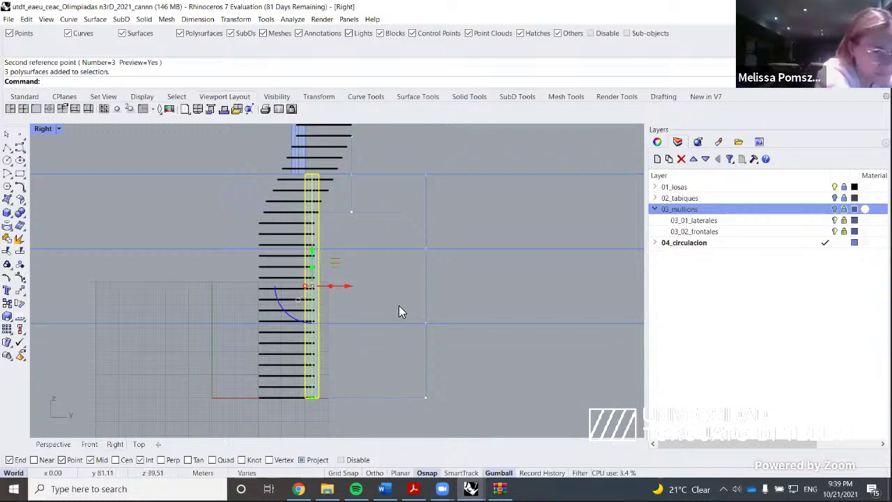
pyautogui.press('Return')
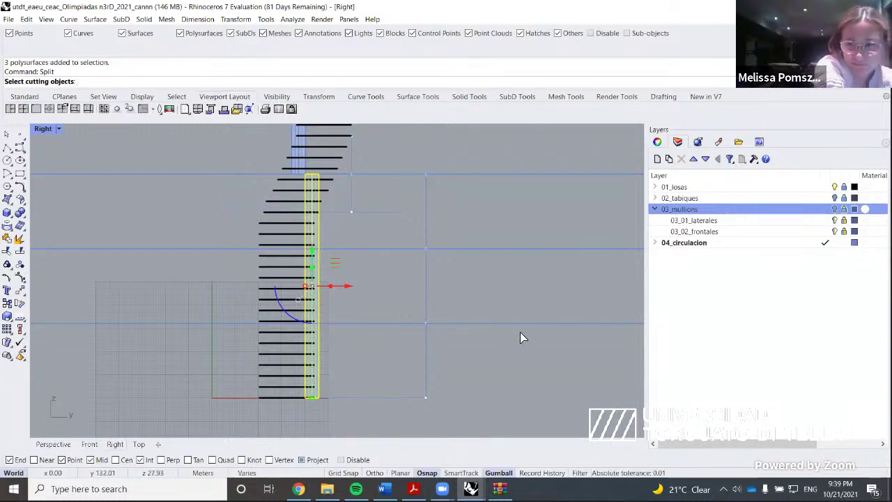
pyautogui.moveTo(505, 224); pyautogui.dragTo(504, 224)
pyautogui.press('Return')
pyautogui.click(319, 247)
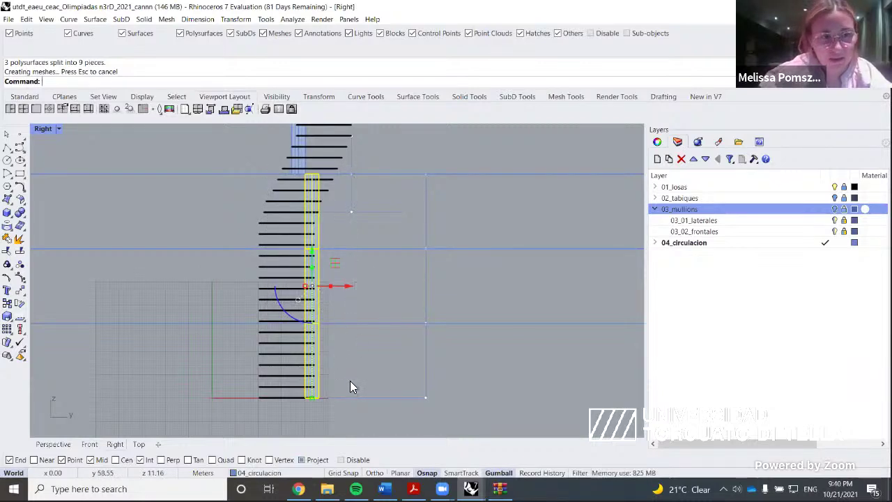
pyautogui.keyDown('ctrl'); pyautogui.moveTo(338, 411); pyautogui.dragTo(260, 332); pyautogui.keyUp('ctrl')
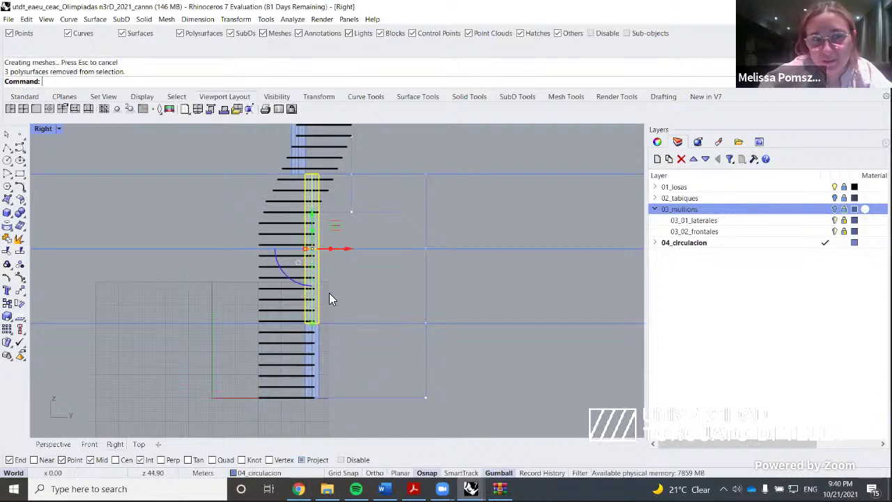
pyautogui.scroll(4, 329, 291)
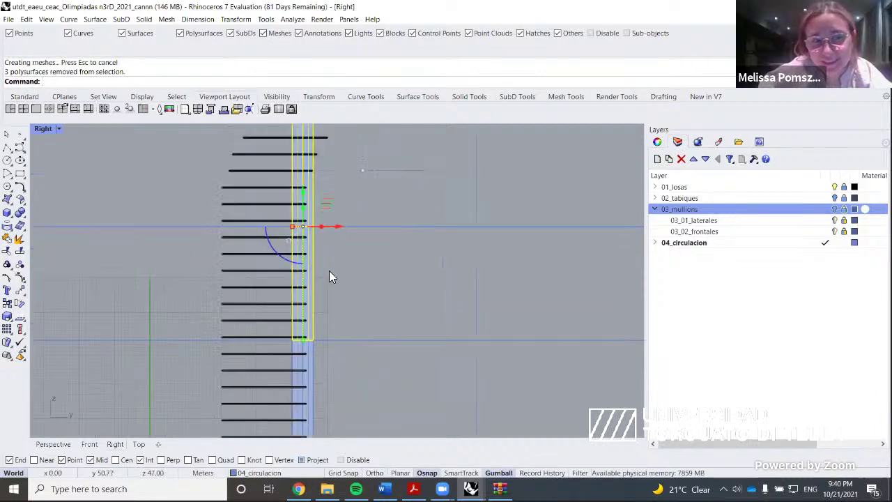
# Try to move the selected upper core pieces horizontally by -2 m.
pyautogui.click(333, 227)
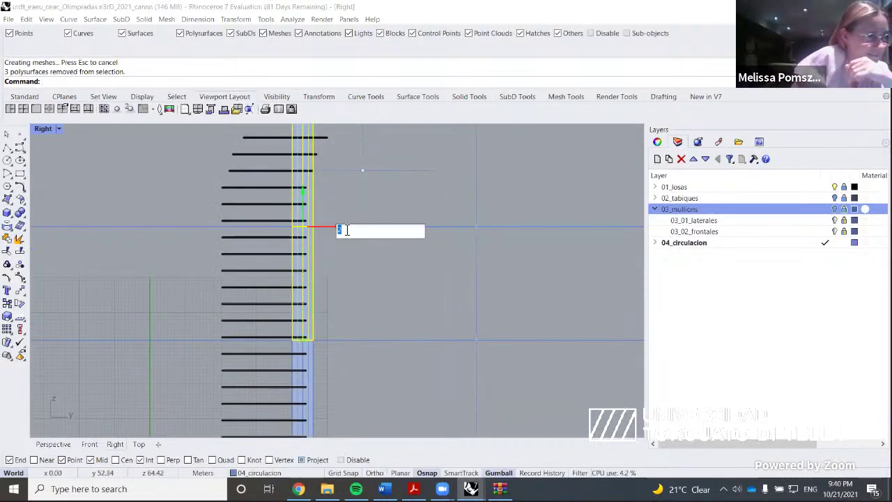
pyautogui.scroll(-1, 327, 359)
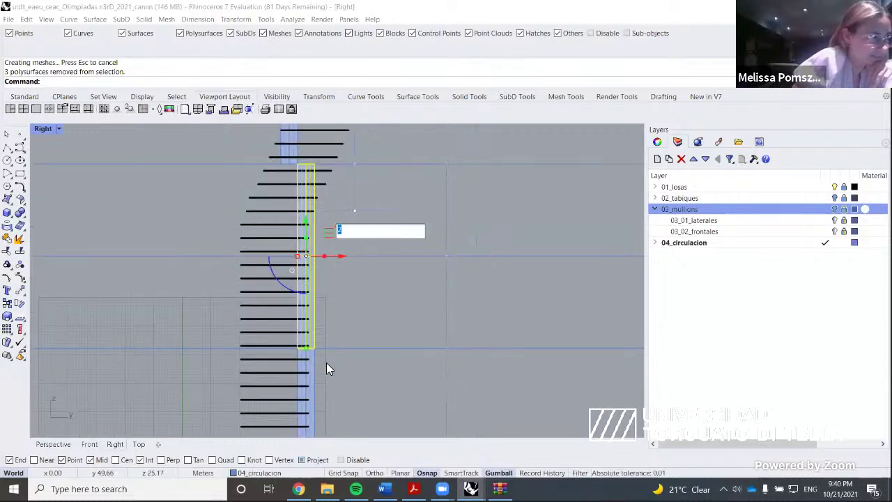
pyautogui.scroll(-1, 327, 355)
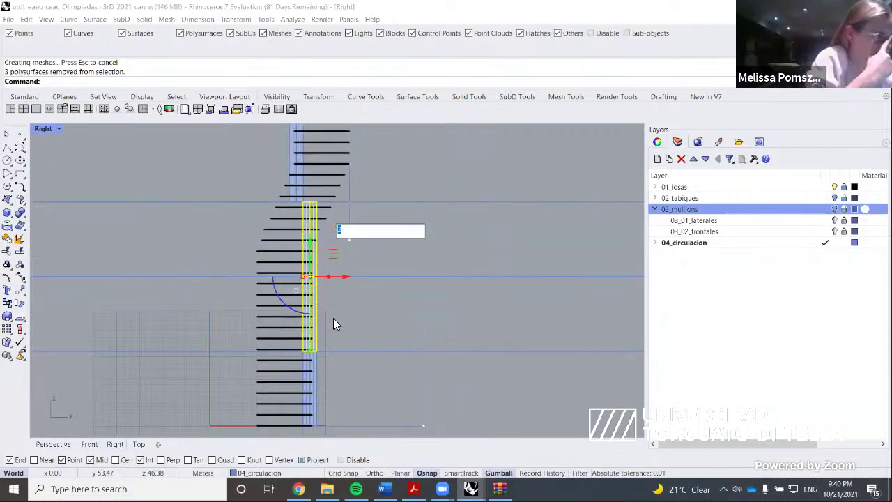
pyautogui.scroll(2, 333, 318)
pyautogui.click(333, 258)
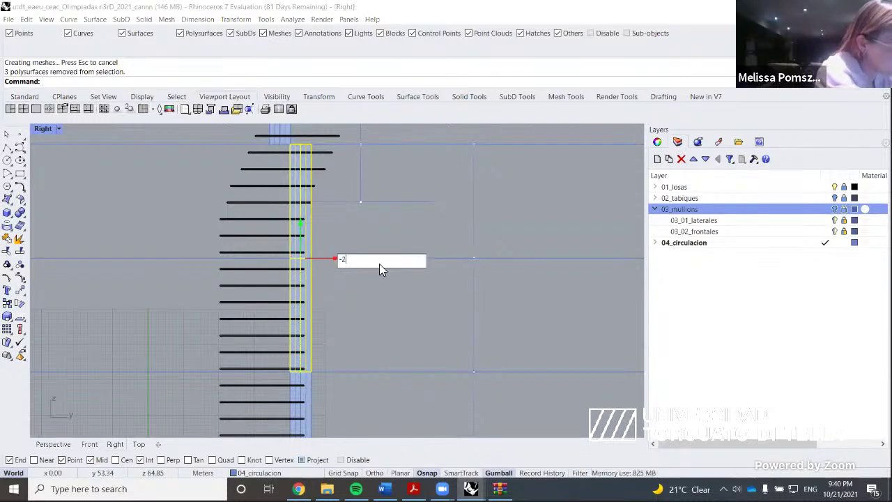
pyautogui.press('Return')
pyautogui.hotkey('ctrl', 'z')
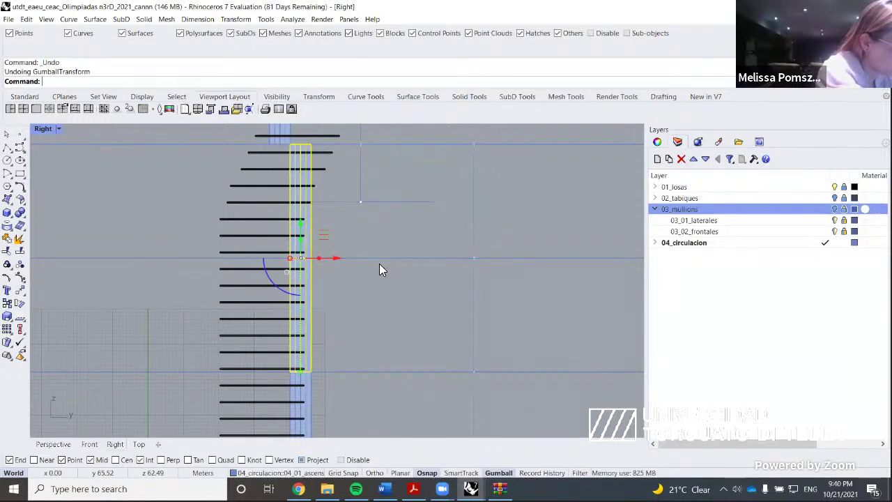
# Move the selected core pieces of the upper two thirds horizontally by 2 m.
pyautogui.click(336, 258)
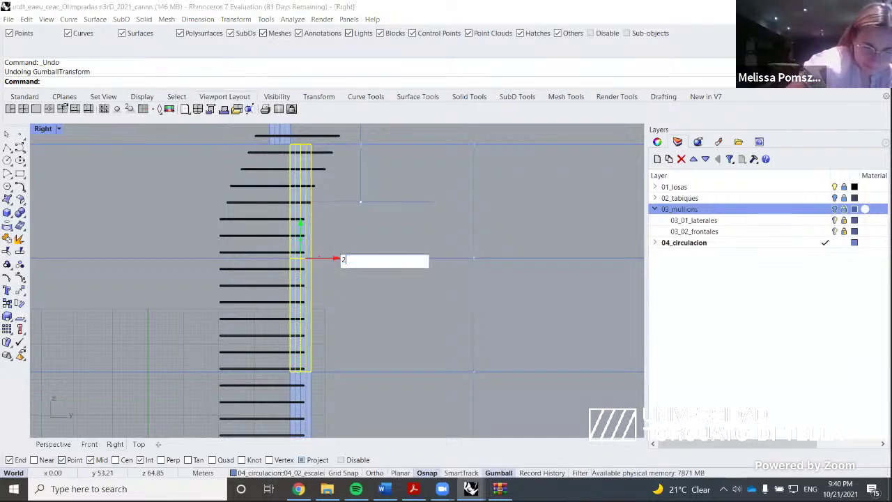
pyautogui.write('2')
pyautogui.press('Return')
pyautogui.scroll(-2, 314, 302)
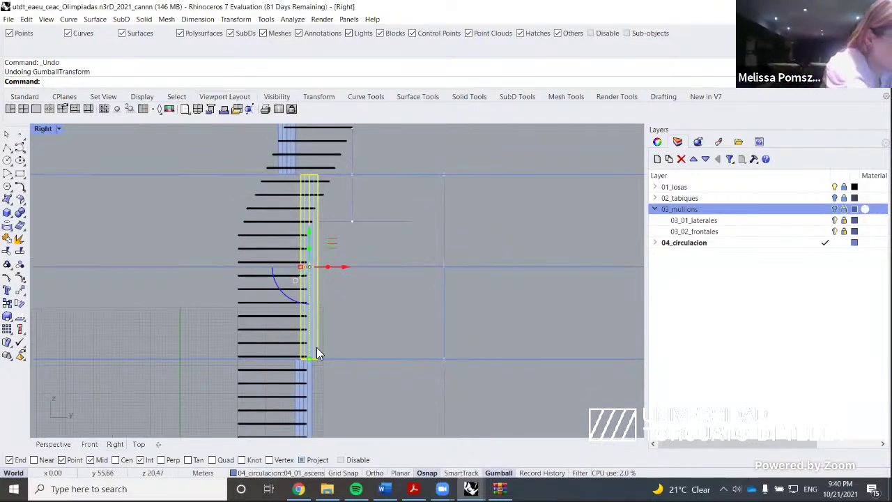
# Deselect the middle-third core pieces and move the remaining upper-third pieces horizontally by another 2 m.
pyautogui.keyDown('ctrl'); pyautogui.moveTo(316, 349); pyautogui.dragTo(258, 272); pyautogui.keyUp('ctrl')
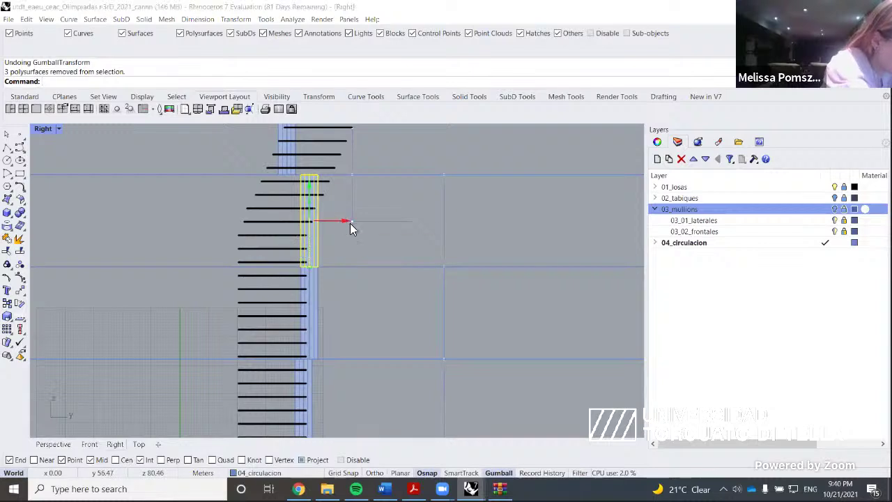
pyautogui.write('2')
pyautogui.press('Return')
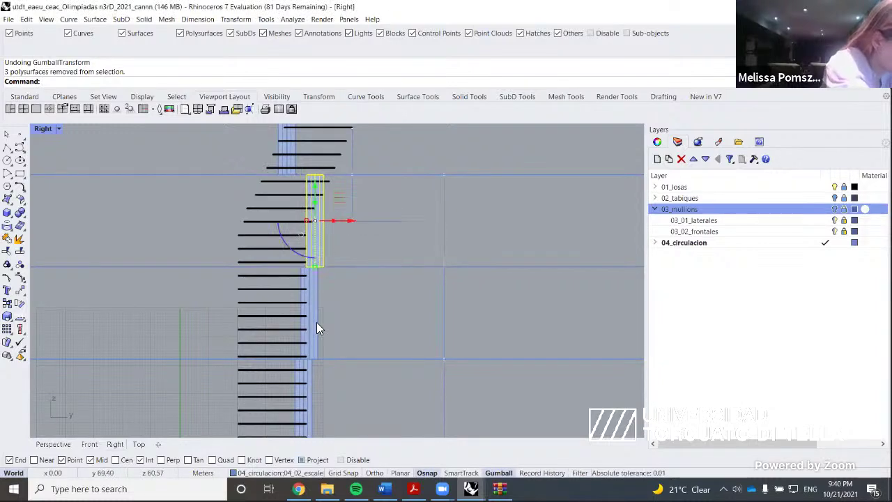
pyautogui.click(369, 322)
# Draw a horizontal guide line from the lower end of the next core segment outward past the slabs, along the dividing plane.
pyautogui.scroll(-2, 369, 323)
pyautogui.scroll(-4, 368, 323)
pyautogui.moveTo(396, 273); pyautogui.dragTo(382, 332, button='right')
pyautogui.moveTo(371, 248); pyautogui.dragTo(372, 280, button='right')
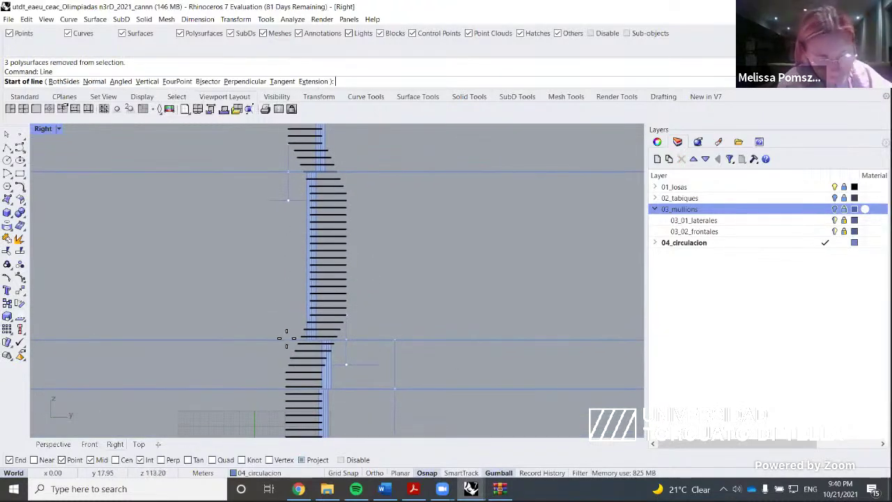
pyautogui.scroll(5, 286, 339)
pyautogui.click(344, 341)
pyautogui.scroll(-4, 344, 342)
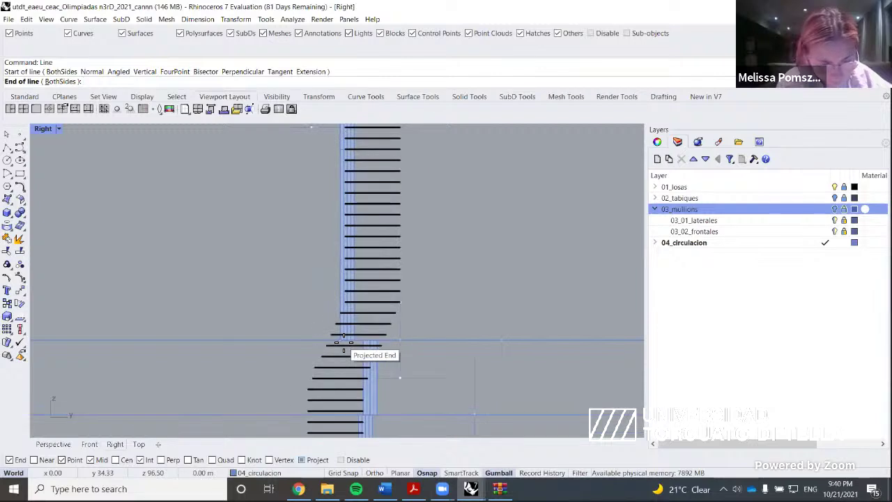
pyautogui.click(344, 342)
pyautogui.scroll(-2, 294, 324)
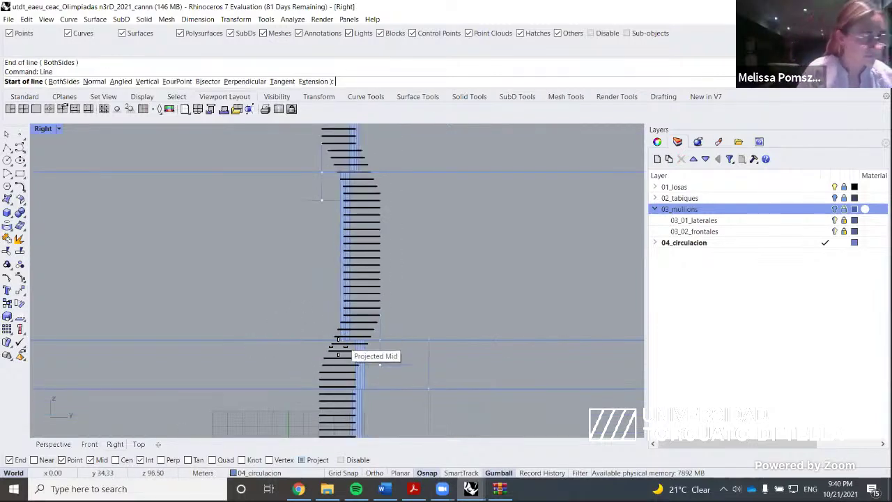
pyautogui.scroll(4, 331, 338)
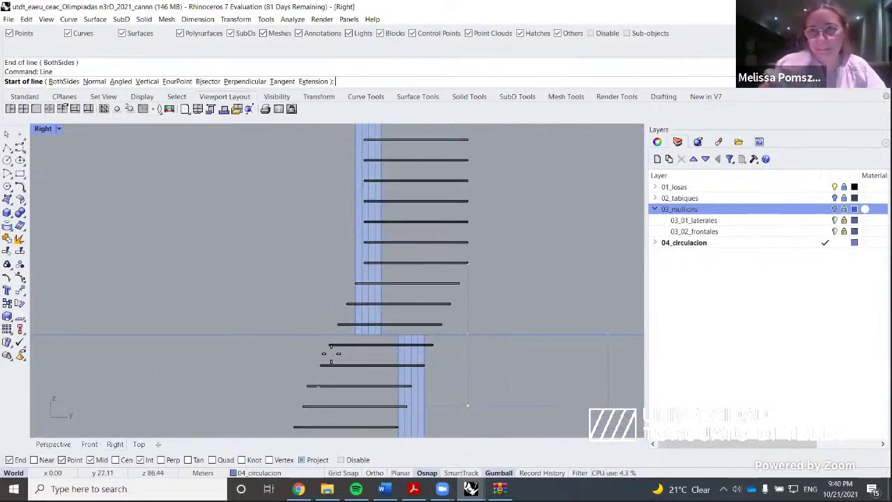
pyautogui.click(361, 343)
pyautogui.scroll(-3, 361, 342)
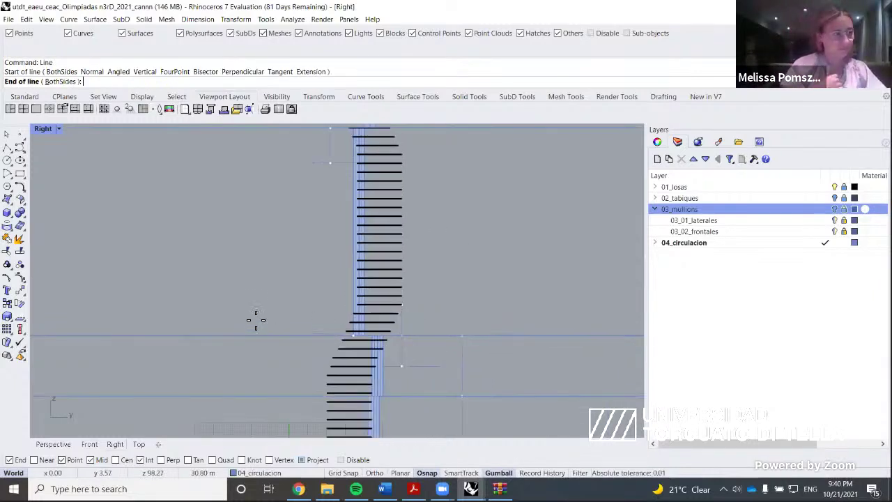
pyautogui.click(238, 335)
# Draw a vertical line with Ortho from the guide line's outer end up to the next horizontal plane.
pyautogui.rightClick(237, 341)
pyautogui.click(237, 340)
pyautogui.scroll(-8, 237, 339)
pyautogui.press('F8')
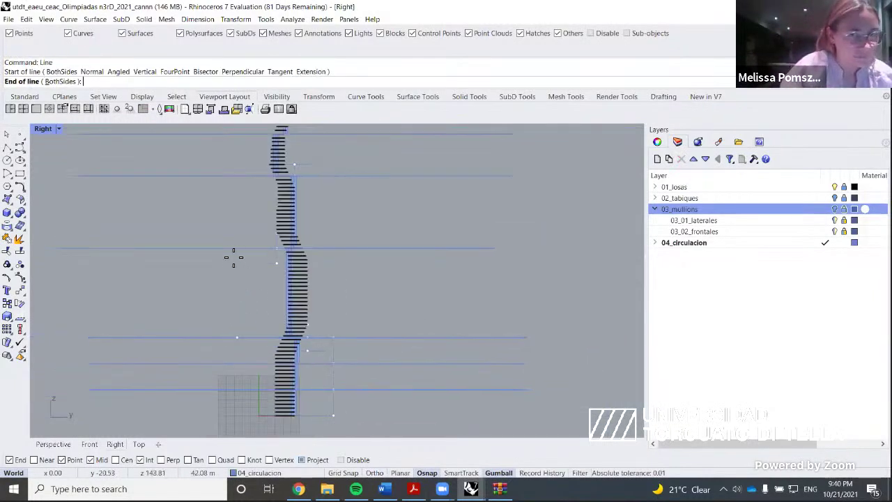
pyautogui.click(237, 254)
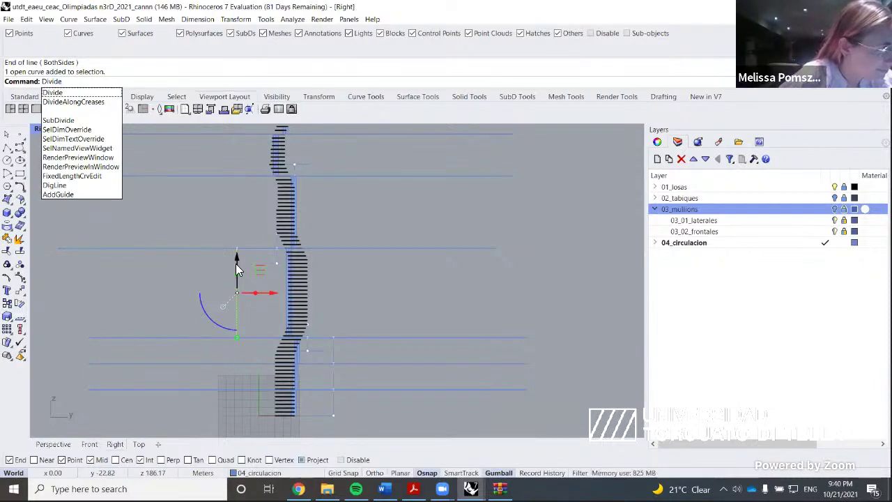
# Divide the vertical line into 3 segments with points.
pyautogui.press('Return')
pyautogui.write('3')
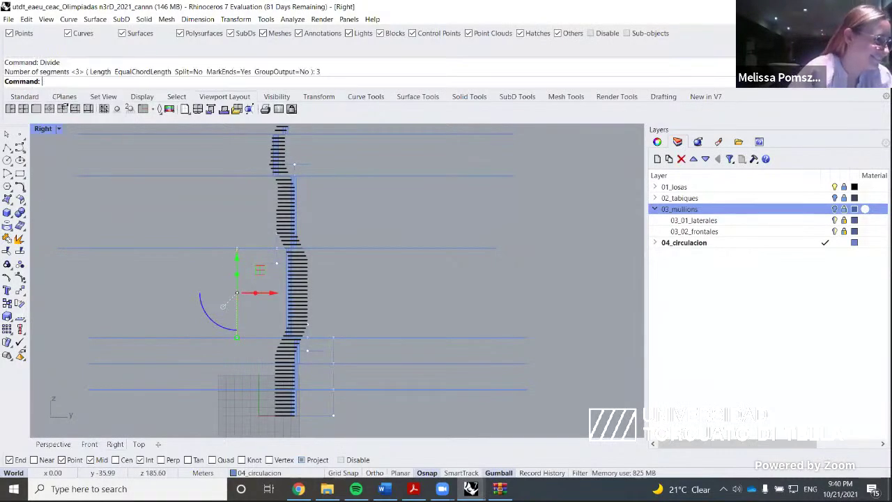
pyautogui.press('Return')
# Try to draw a horizontal line from the upper division point across the core.
pyautogui.scroll(6, 229, 269)
pyautogui.write('line')
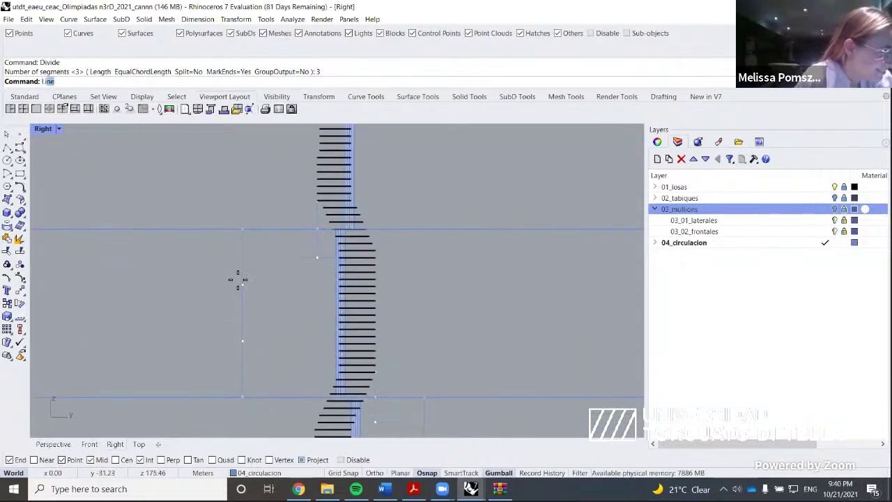
pyautogui.press('Return')
pyautogui.click(241, 284)
pyautogui.click(533, 284)
pyautogui.press('Return')
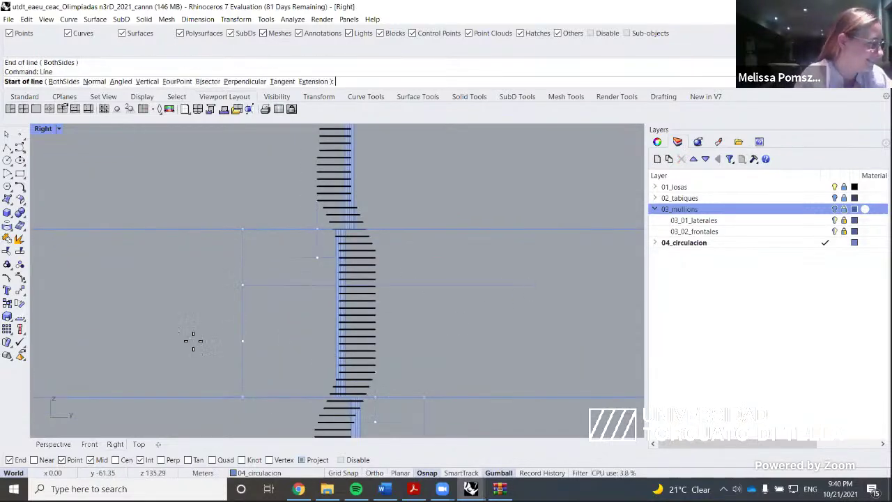
pyautogui.press('Escape')
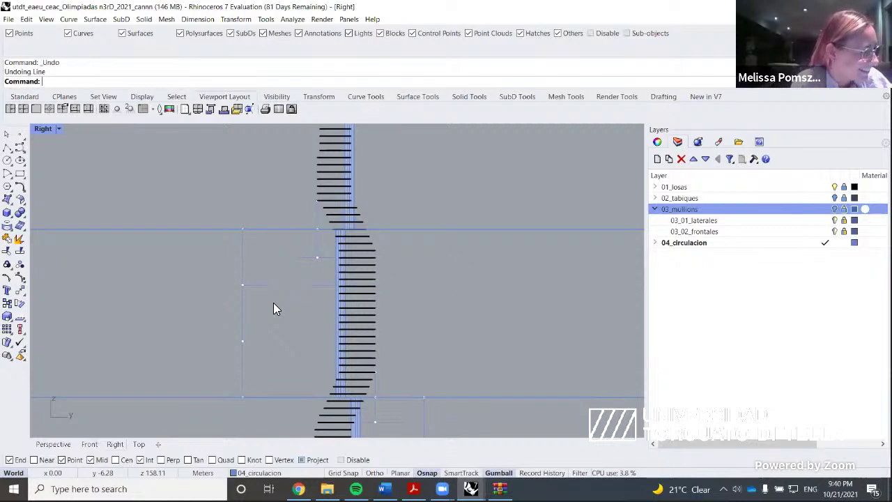
# Array the horizontal plane at this core segment's upper end linearly as 3 items, spaced from the vertical line's top to the first division point below.
pyautogui.click(273, 229)
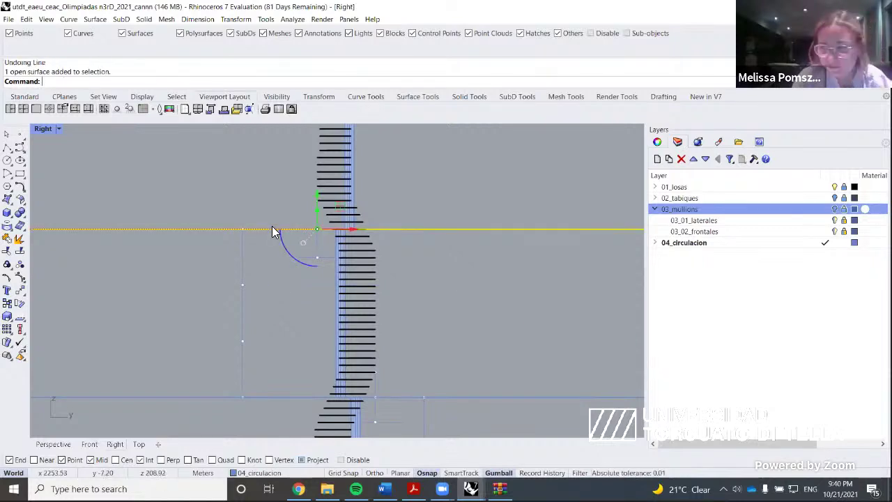
pyautogui.press('Return')
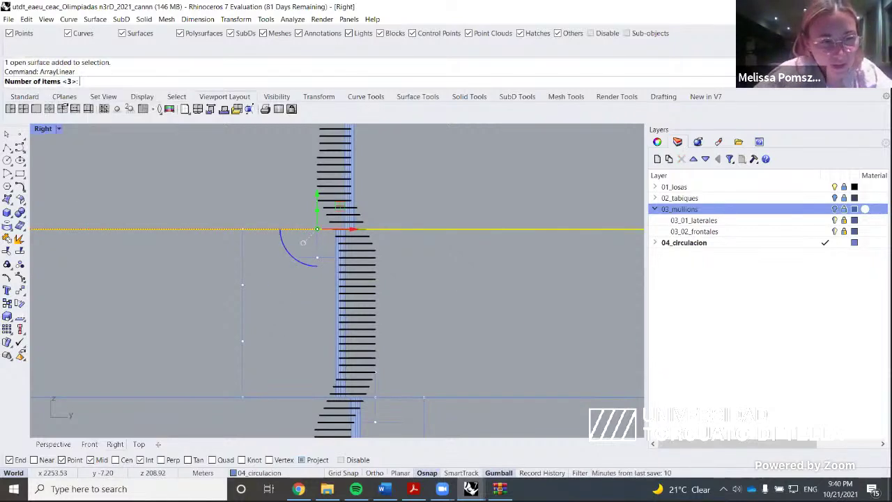
pyautogui.click(241, 230)
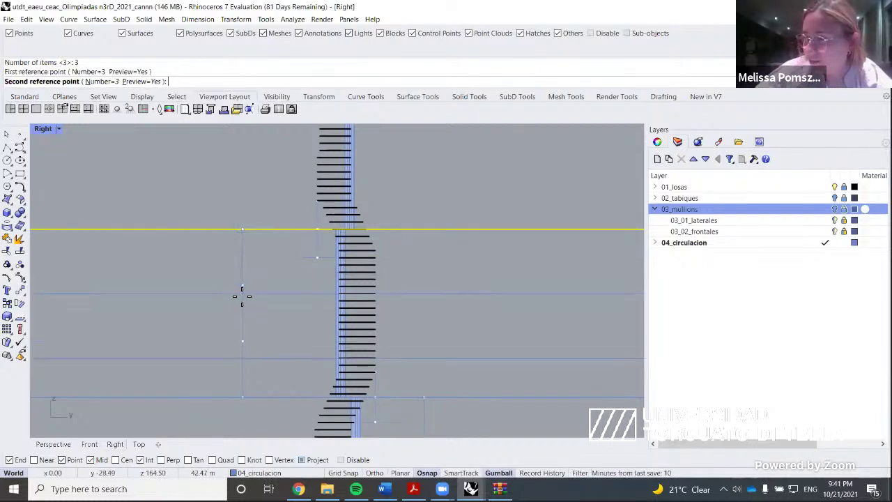
pyautogui.click(269, 308)
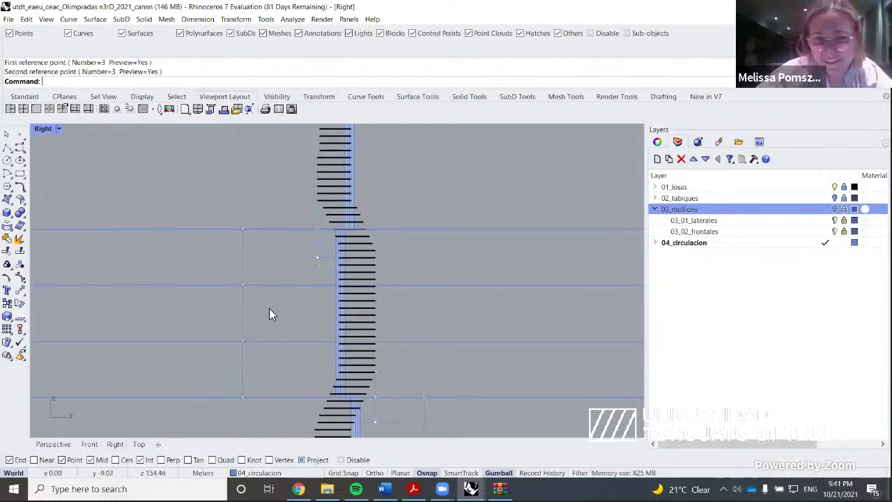
pyautogui.scroll(-4, 294, 271)
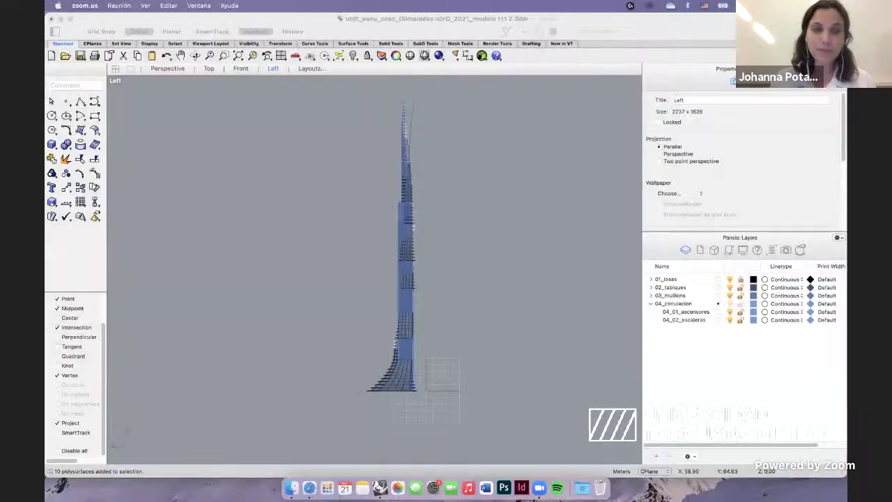
pyautogui.scroll(-2, 514, 241)
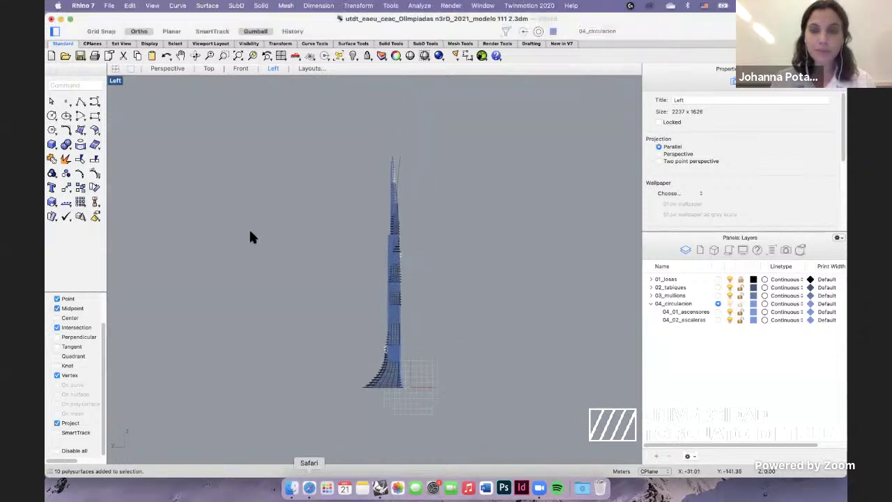
pyautogui.click(308, 487)
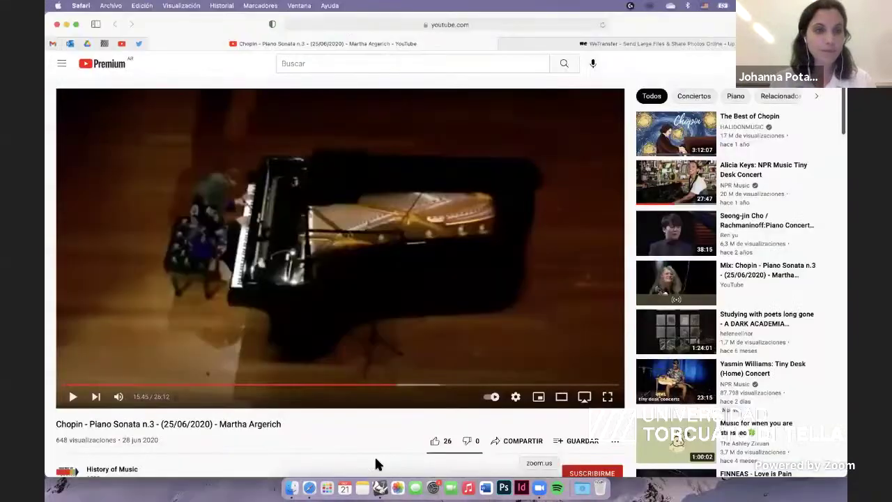
pyautogui.click(379, 487)
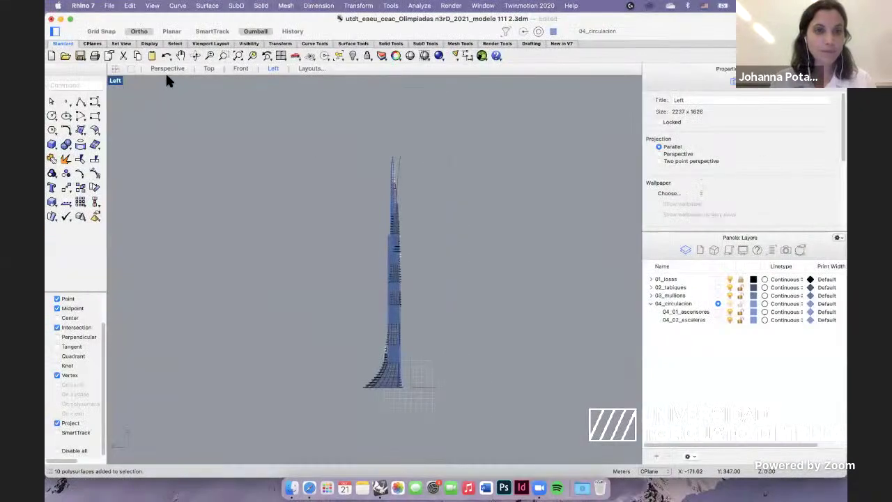
# Examine the tower's base in the perspective view, checking how the stepped circulation cores follow the slabs and mullions.
pyautogui.click(167, 68)
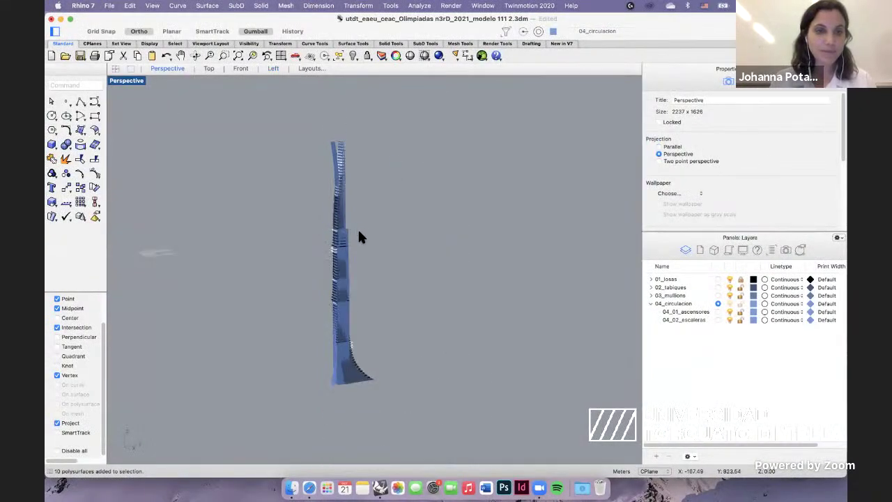
pyautogui.scroll(4, 346, 233)
pyautogui.keyDown('shift'); pyautogui.moveTo(347, 233); pyautogui.dragTo(317, 228, button='right'); pyautogui.keyUp('shift')
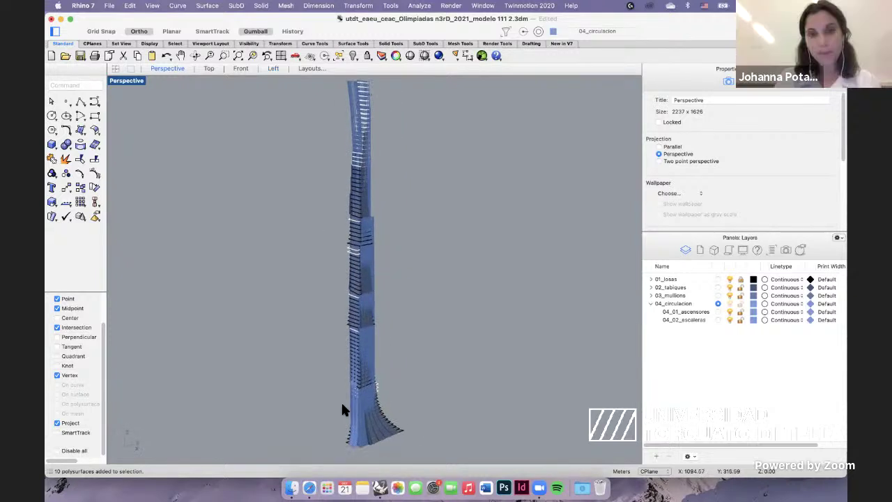
pyautogui.scroll(7, 344, 398)
pyautogui.scroll(3, 354, 421)
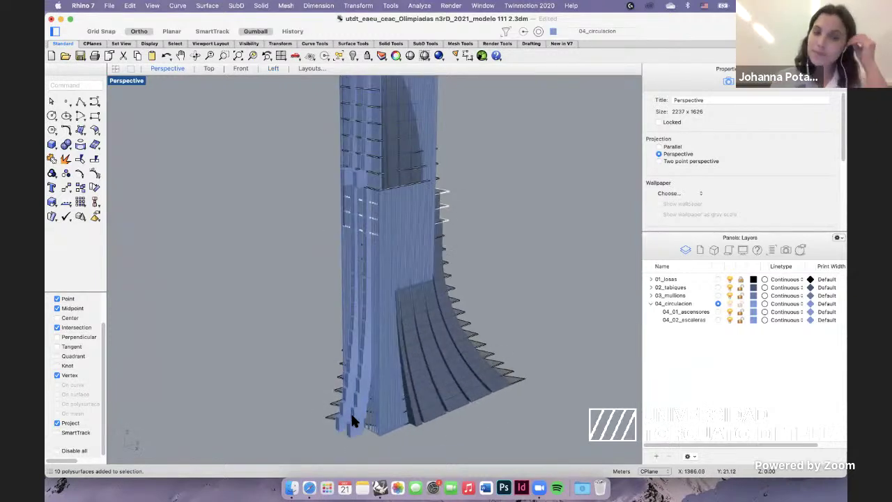
pyautogui.scroll(4, 352, 418)
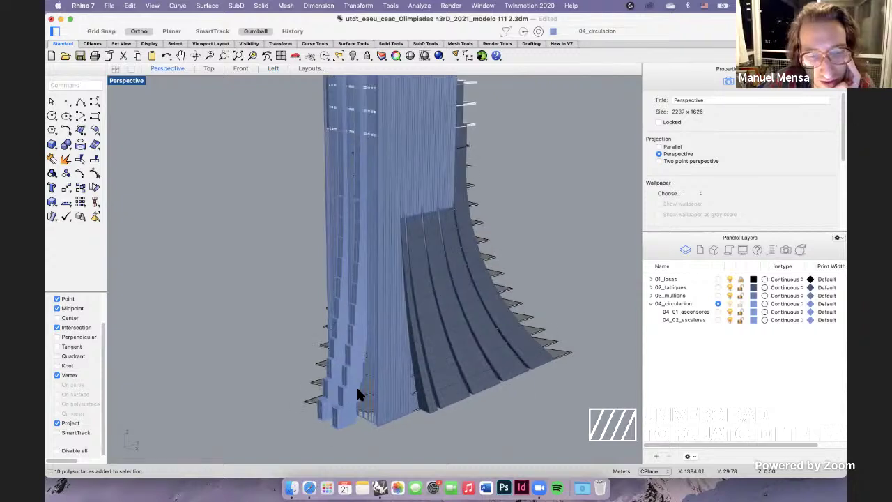
pyautogui.moveTo(471, 320); pyautogui.dragTo(467, 329, button='right')
pyautogui.moveTo(303, 321)
pyautogui.mouseDown(button='right')
pyautogui.moveTo(320, 324)
pyautogui.moveTo(307, 323)
pyautogui.mouseUp(button='right')
pyautogui.keyDown('shift'); pyautogui.moveTo(396, 322); pyautogui.dragTo(446, 322, button='right'); pyautogui.keyUp('shift')
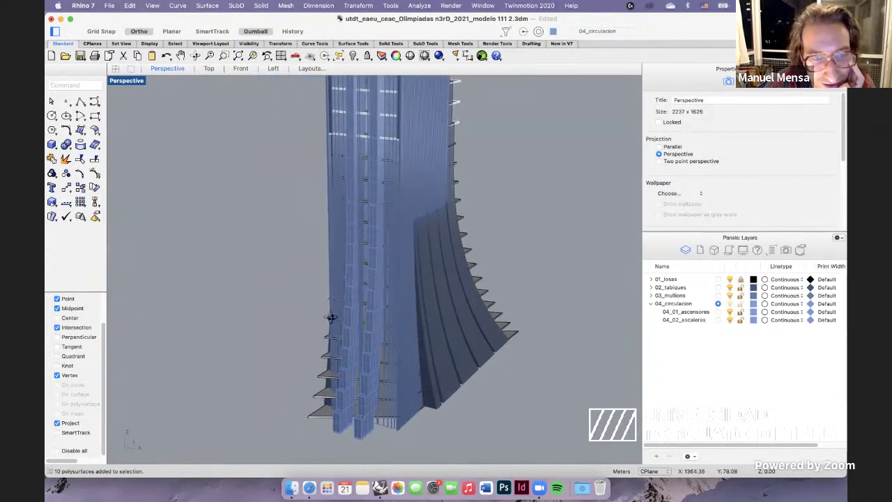
pyautogui.moveTo(330, 318); pyautogui.dragTo(197, 120, button='right')
pyautogui.scroll(-7, 257, 349)
pyautogui.scroll(-8, 293, 358)
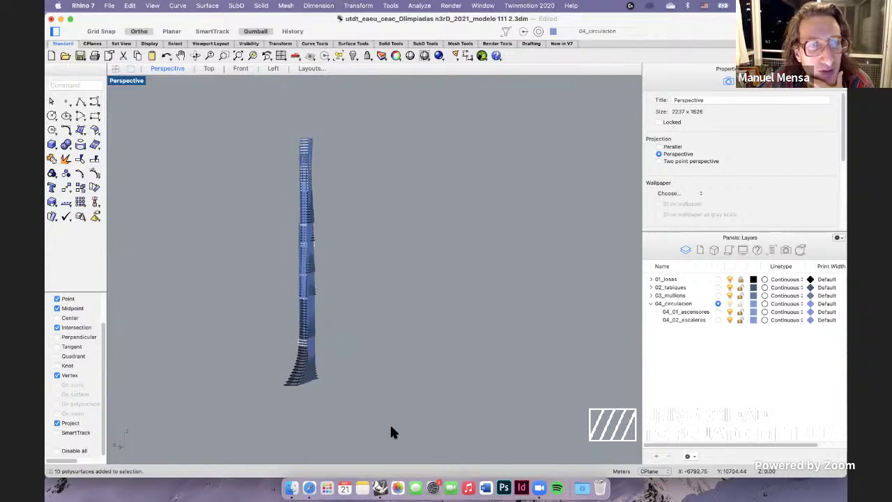
# Focus the view on the selected tower, clear the selection, and examine the cores along its middle section.
pyautogui.moveTo(391, 426); pyautogui.dragTo(414, 448)
pyautogui.write('zs')
pyautogui.press('Return')
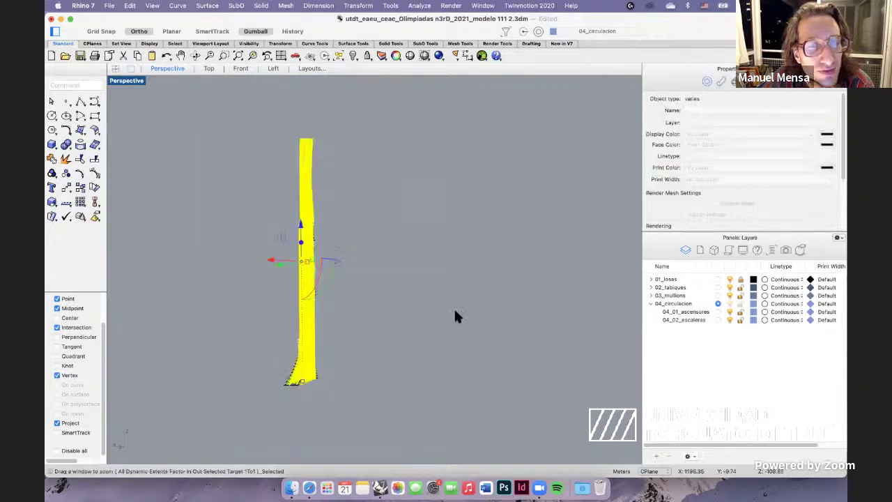
pyautogui.press('Escape')
pyautogui.moveTo(417, 401); pyautogui.dragTo(458, 405, button='right')
pyautogui.scroll(4, 385, 311)
pyautogui.scroll(5, 397, 320)
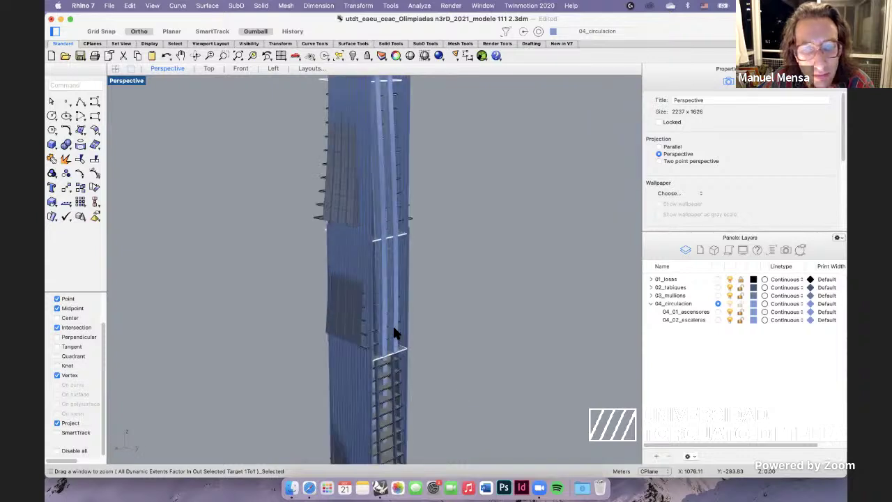
pyautogui.moveTo(415, 323); pyautogui.dragTo(425, 322, button='right')
pyautogui.keyDown('shift'); pyautogui.moveTo(313, 311); pyautogui.dragTo(342, 316, button='right'); pyautogui.keyUp('shift')
pyautogui.moveTo(291, 296); pyautogui.dragTo(368, 212, button='right')
pyautogui.scroll(-4, 352, 258)
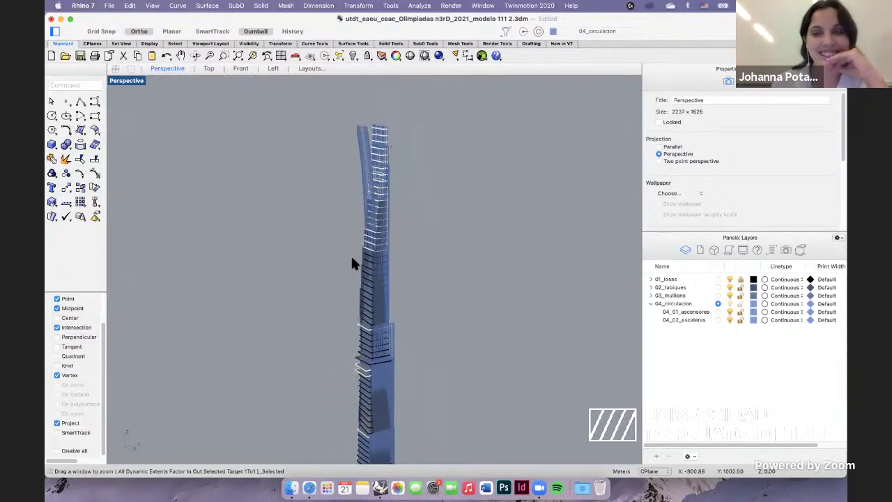
# Examine the slabs and mullions at the tower's top and its overall form from several angles.
pyautogui.scroll(12, 370, 170)
pyautogui.scroll(-10, 369, 185)
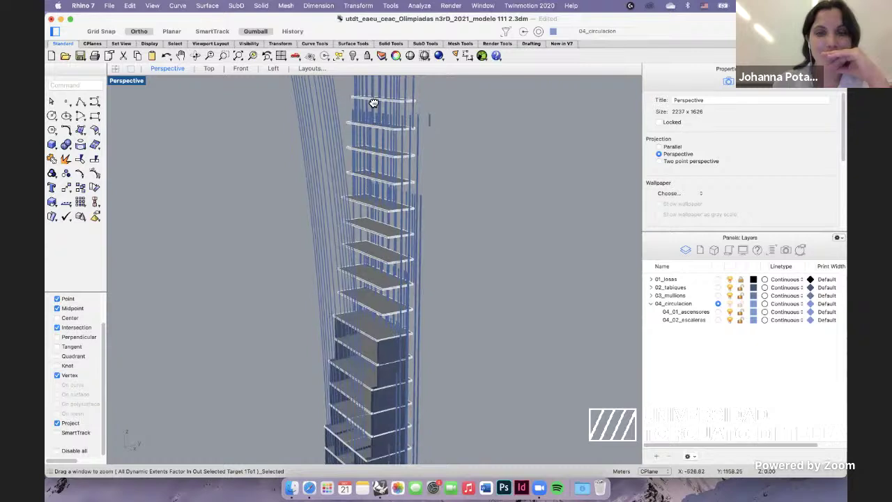
pyautogui.moveTo(378, 278); pyautogui.dragTo(359, 435, button='right')
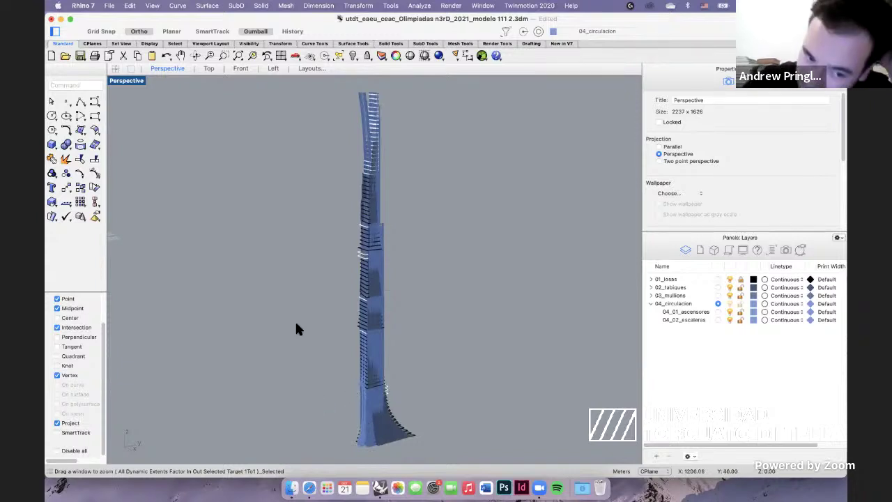
pyautogui.moveTo(289, 307); pyautogui.dragTo(437, 404, button='right')
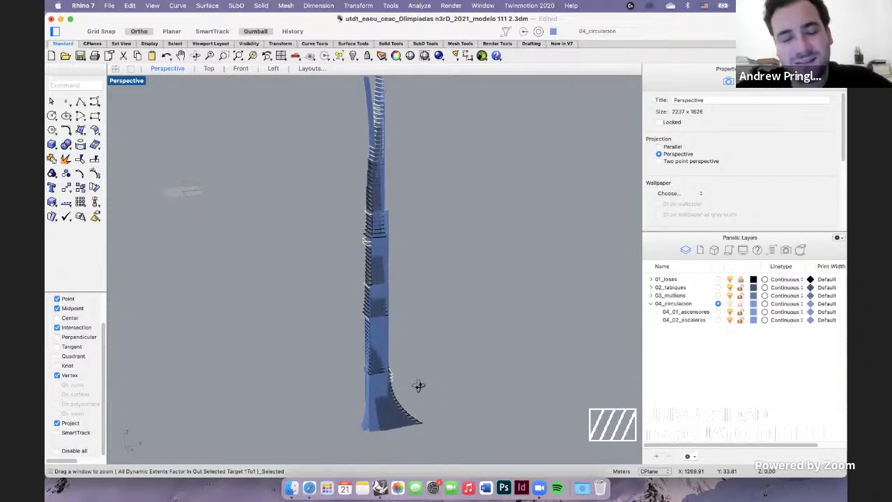
pyautogui.keyDown('shift'); pyautogui.moveTo(408, 368); pyautogui.dragTo(421, 379, button='right'); pyautogui.keyUp('shift')
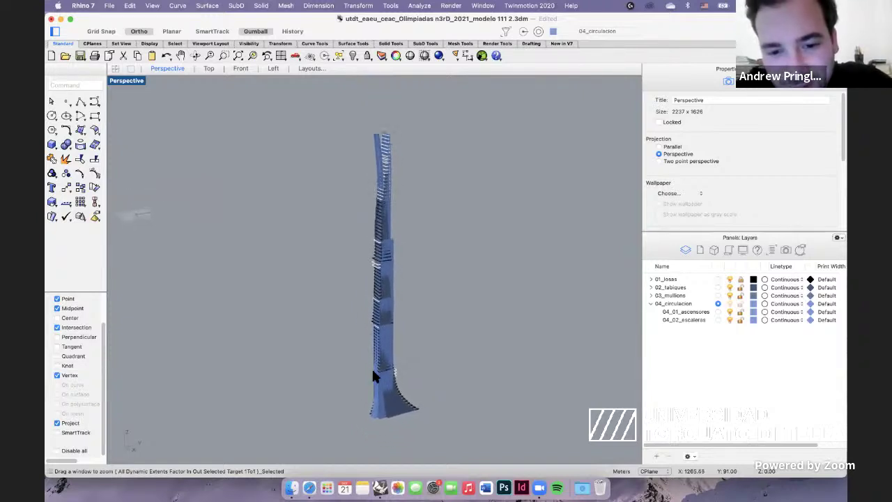
pyautogui.moveTo(372, 372); pyautogui.dragTo(389, 368, button='right')
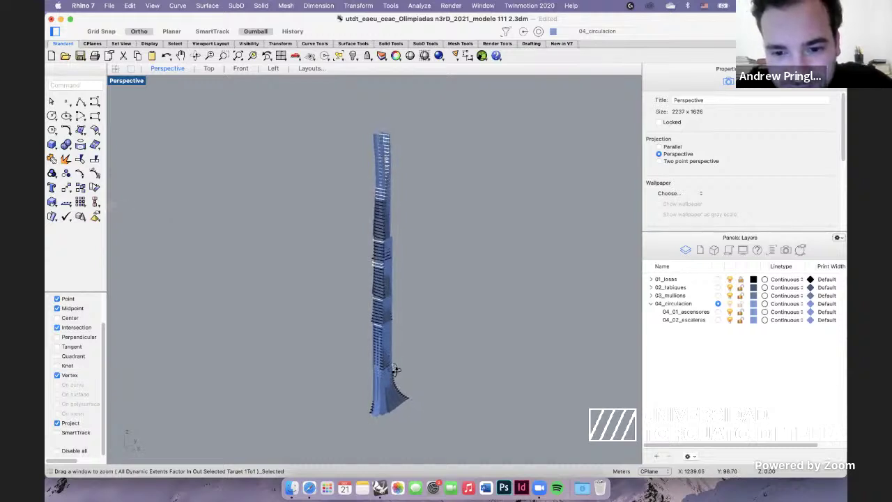
# Hide the 02_tabiques and 03_mullions layers and examine the slabs and circulation cores along the lower tower.
pyautogui.scroll(3, 390, 358)
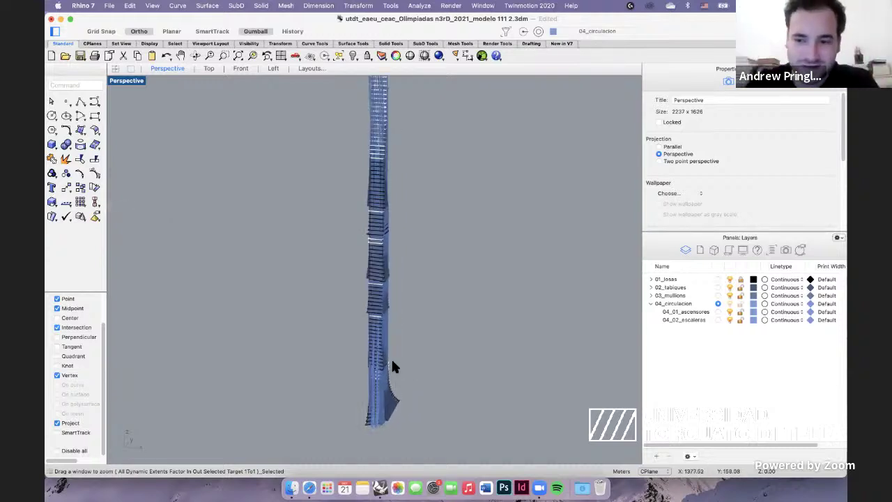
pyautogui.click(730, 287)
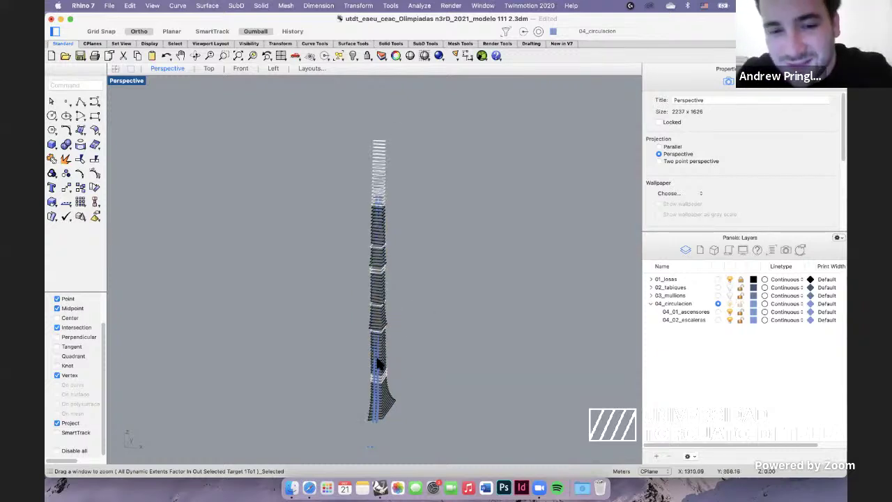
pyautogui.moveTo(382, 366)
pyautogui.mouseDown(button='right')
pyautogui.moveTo(432, 362)
pyautogui.moveTo(405, 376)
pyautogui.moveTo(418, 369)
pyautogui.moveTo(392, 372)
pyautogui.moveTo(428, 368)
pyautogui.moveTo(418, 380)
pyautogui.moveTo(380, 369)
pyautogui.mouseUp(button='right')
pyautogui.scroll(5, 398, 383)
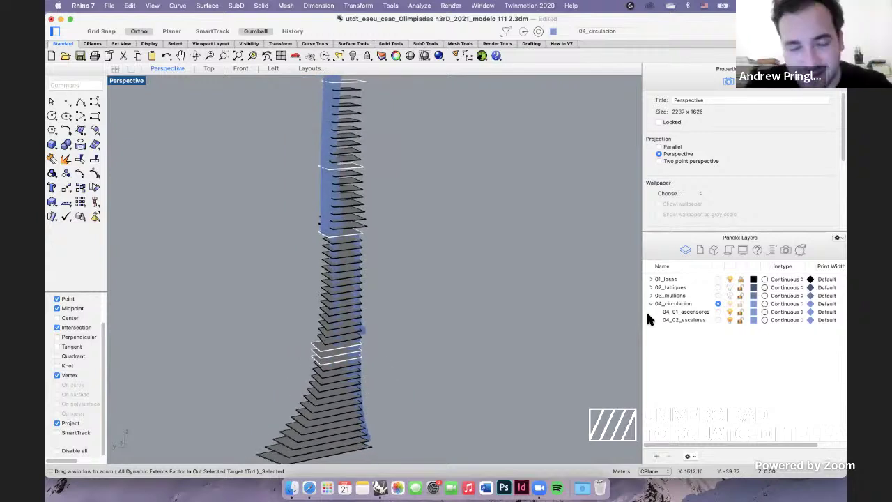
# Show the 02_tabiques and 03_mullions layers again and view the tower's full height in perspective.
pyautogui.click(729, 287)
pyautogui.click(729, 295)
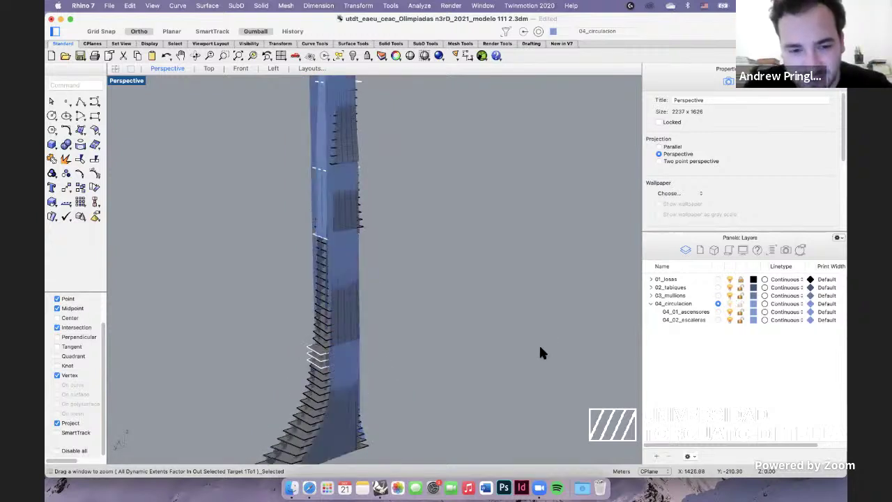
pyautogui.scroll(-2, 538, 343)
pyautogui.moveTo(536, 336); pyautogui.dragTo(506, 315, button='right')
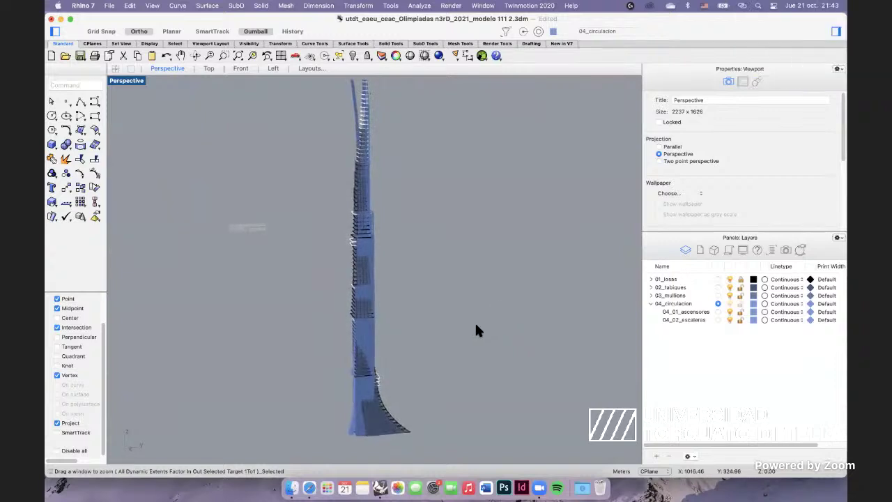
# Select the whole tower with a window around it and isolate it.
pyautogui.scroll(-2, 448, 325)
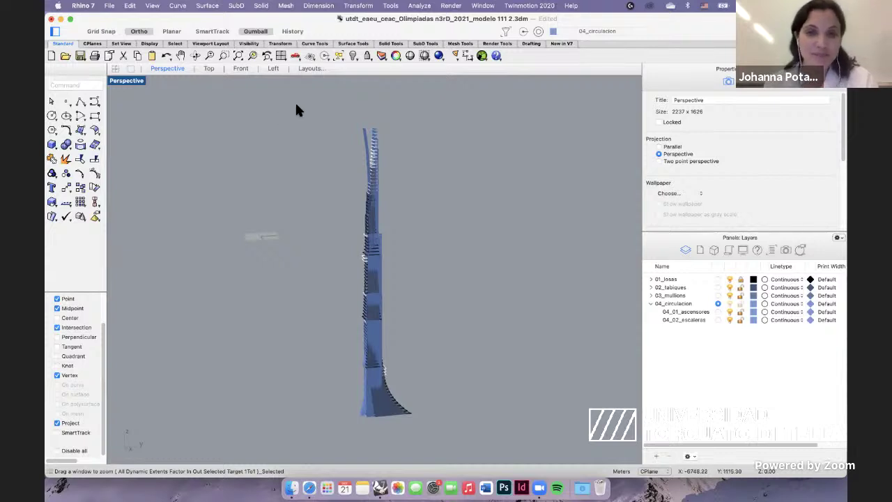
pyautogui.moveTo(291, 104); pyautogui.dragTo(538, 450)
pyautogui.write('iso')
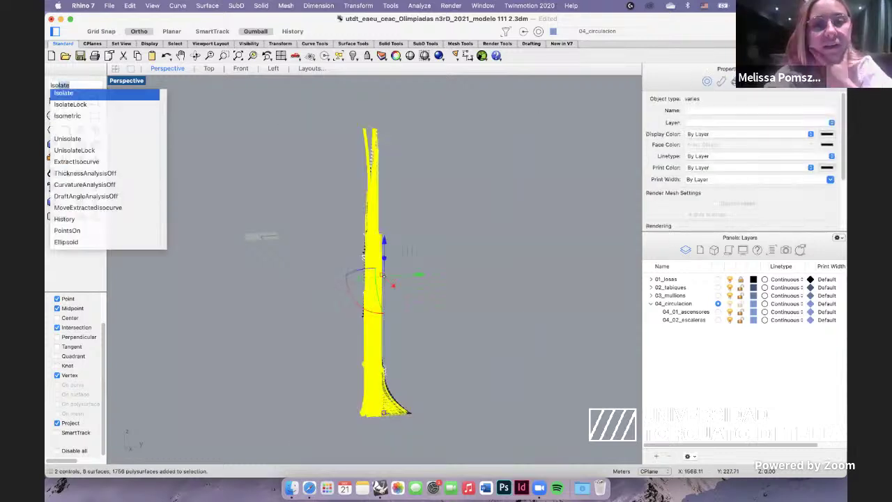
pyautogui.press('Return')
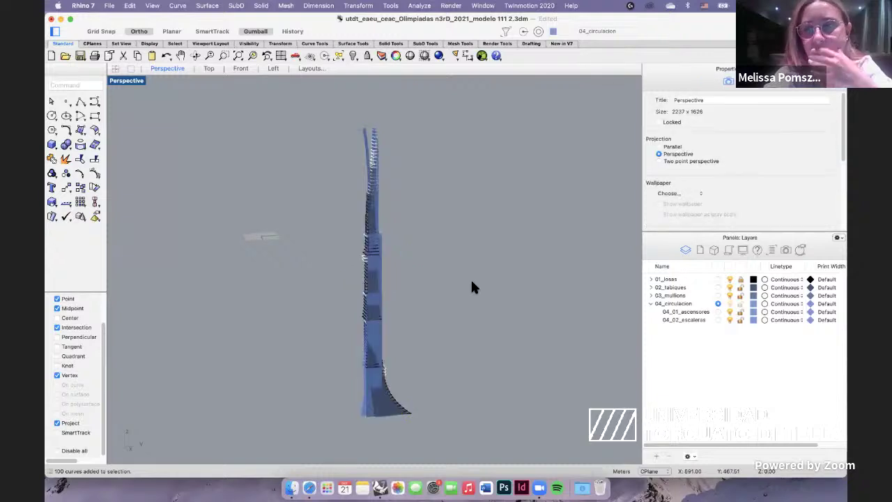
# Examine the tower's flared base, lower slabs and side walls from several angles.
pyautogui.moveTo(371, 338); pyautogui.dragTo(403, 339, button='right')
pyautogui.scroll(2, 381, 352)
pyautogui.keyDown('shift'); pyautogui.moveTo(393, 370); pyautogui.dragTo(494, 365, button='right'); pyautogui.keyUp('shift')
pyautogui.hscroll(6, 391, 370)
pyautogui.moveTo(448, 382); pyautogui.dragTo(461, 368, button='right')
pyautogui.scroll(8, 390, 416)
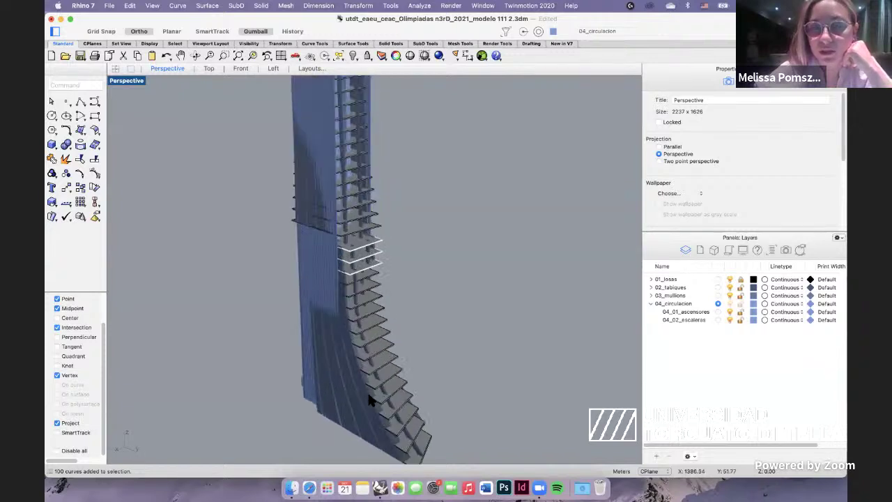
pyautogui.moveTo(363, 355); pyautogui.dragTo(412, 354, button='right')
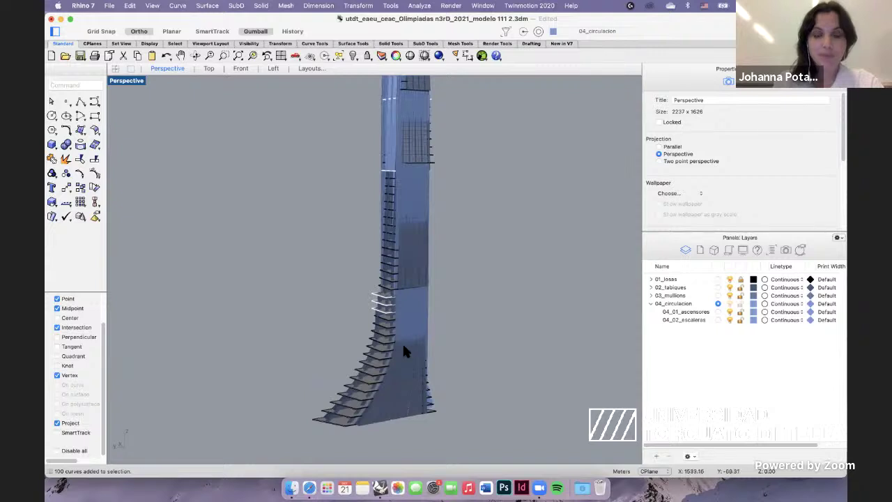
pyautogui.scroll(-2, 422, 327)
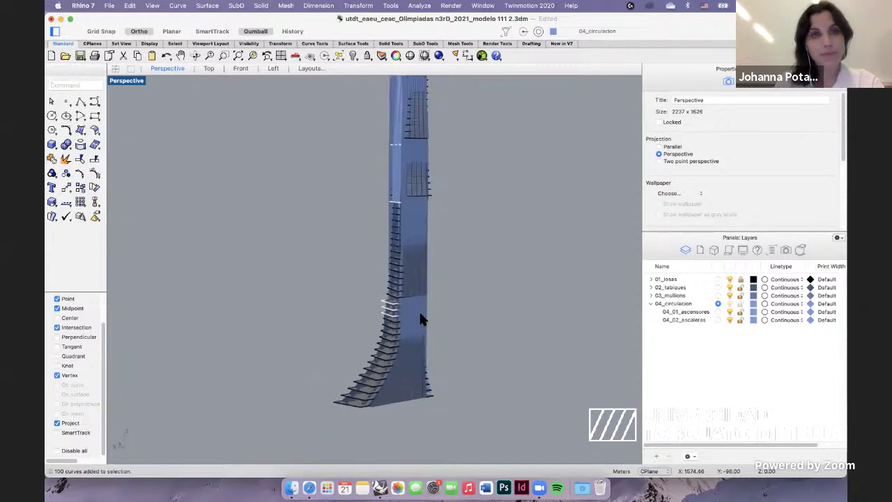
pyautogui.moveTo(414, 305); pyautogui.dragTo(446, 262, button='right')
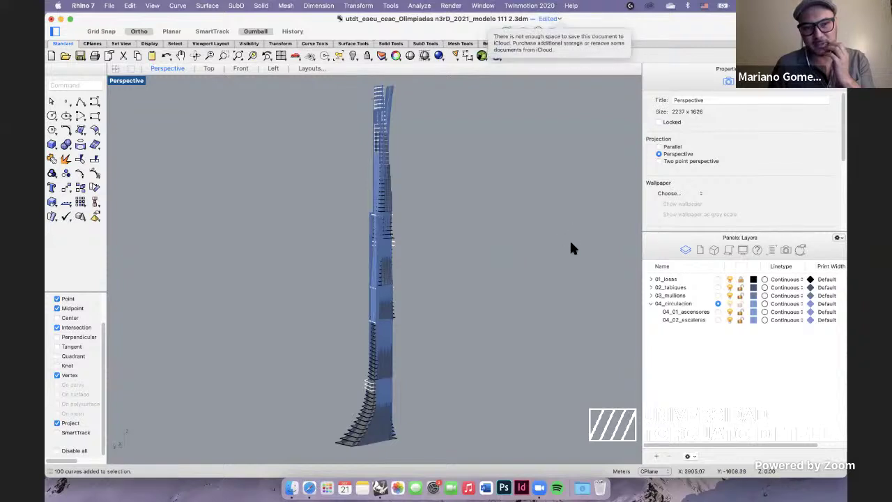
# Hide the 02_tabiques and 03_mullions layers and examine how the cores run through the slabs from base to top.
pyautogui.click(728, 296)
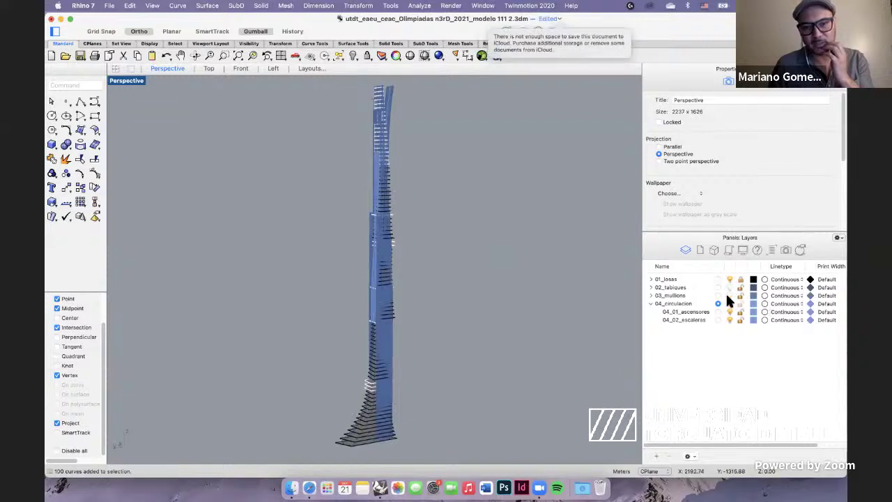
pyautogui.click(729, 295)
pyautogui.scroll(10, 401, 352)
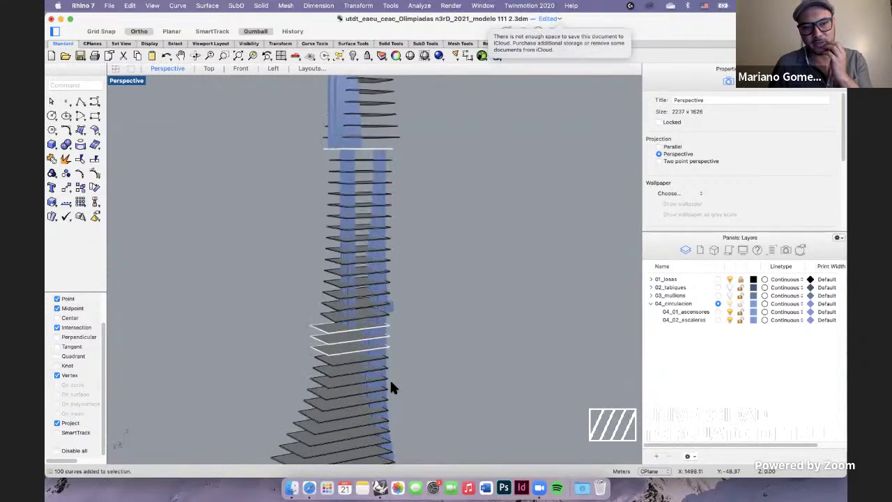
pyautogui.scroll(-2, 423, 282)
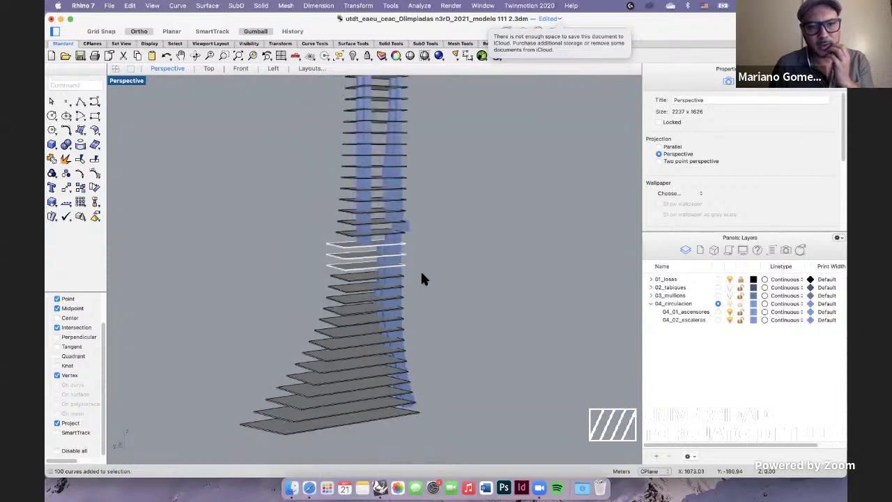
pyautogui.scroll(-2, 425, 273)
pyautogui.keyDown('shift'); pyautogui.moveTo(425, 275); pyautogui.dragTo(421, 376, button='right'); pyautogui.keyUp('shift')
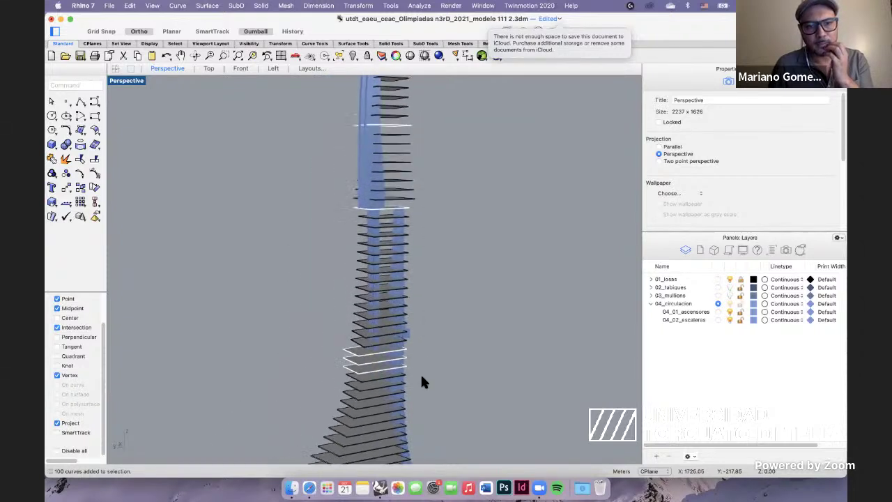
pyautogui.keyDown('shift'); pyautogui.moveTo(457, 205); pyautogui.dragTo(428, 283, button='right'); pyautogui.keyUp('shift')
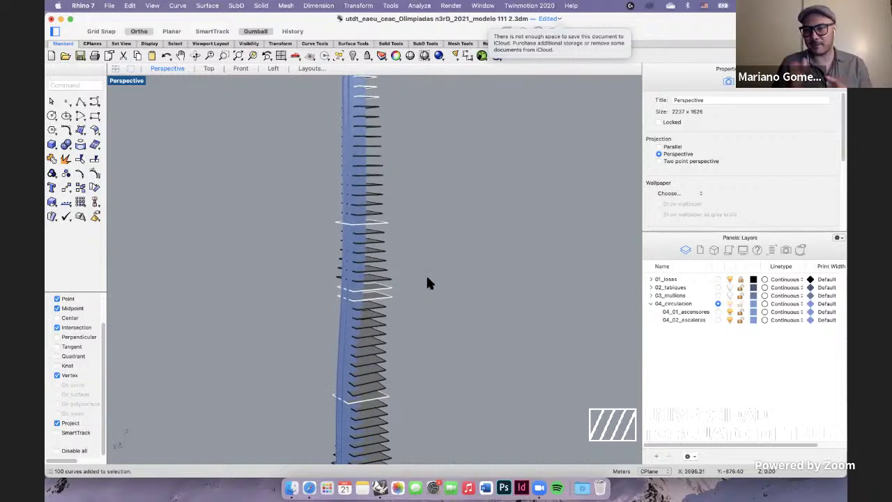
pyautogui.moveTo(423, 207); pyautogui.dragTo(449, 267, button='right')
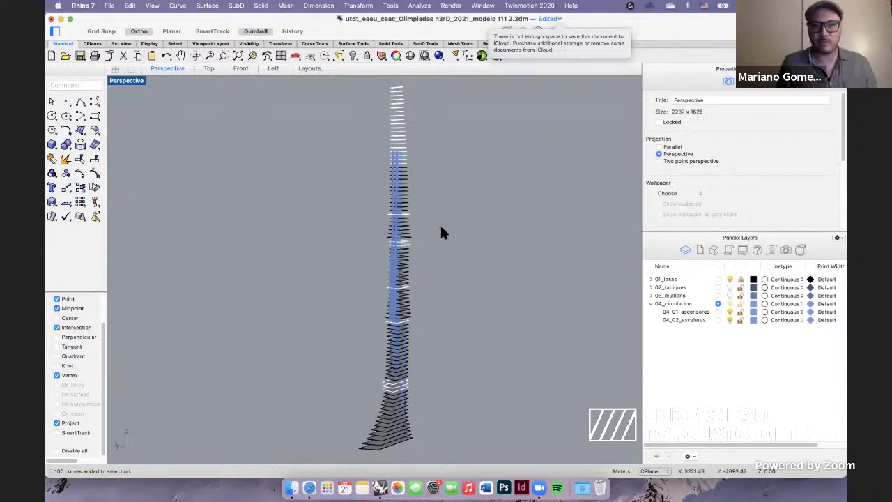
pyautogui.moveTo(440, 223); pyautogui.dragTo(400, 260, button='right')
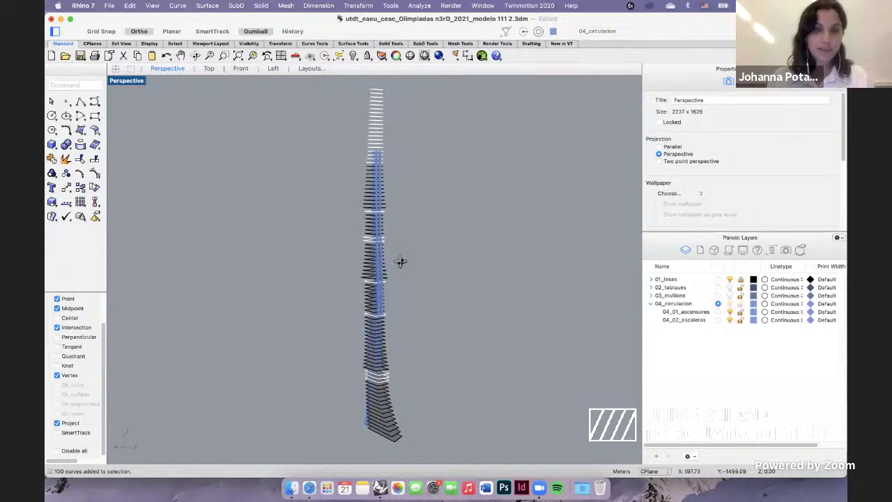
# Turn the wall and mullion layers back on and examine the complete tower from different sides.
pyautogui.click(728, 287)
pyautogui.click(729, 295)
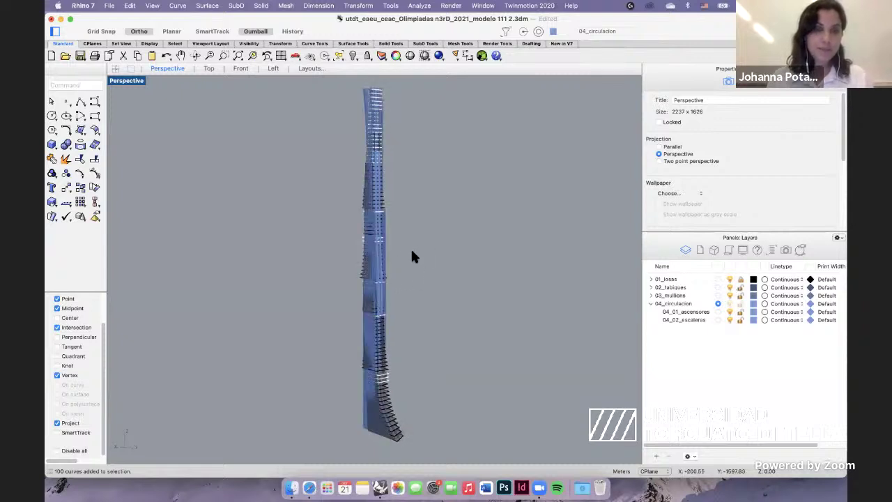
pyautogui.moveTo(402, 249); pyautogui.dragTo(486, 260, button='right')
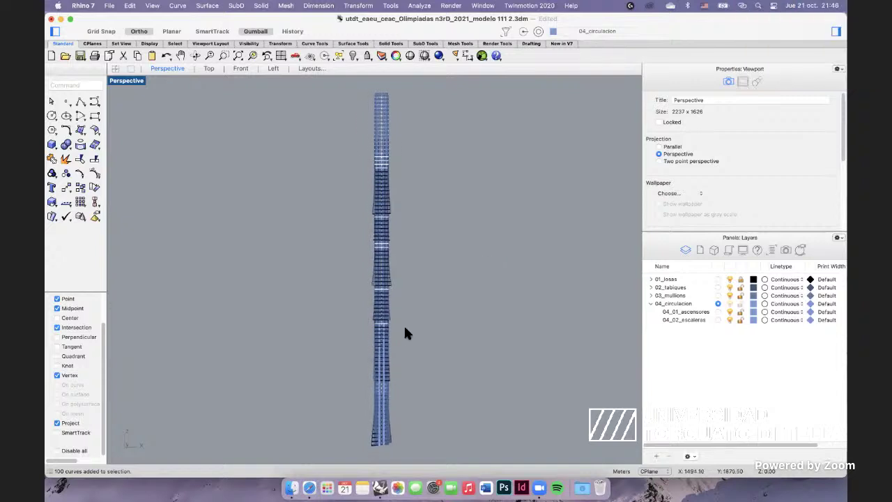
pyautogui.moveTo(392, 176); pyautogui.dragTo(407, 206, button='right')
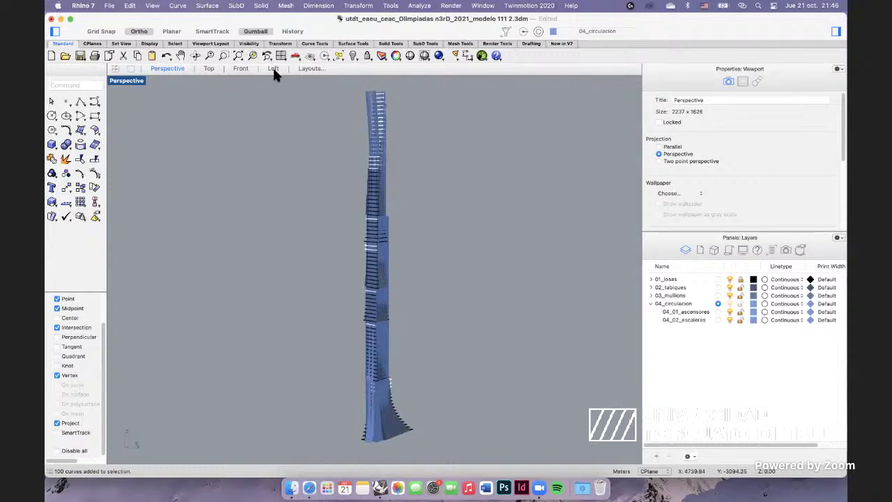
# Switch to the Left view and hide the 03_mullions, 02_tabiques and 01_losas layers to show only the circulation.
pyautogui.click(273, 71)
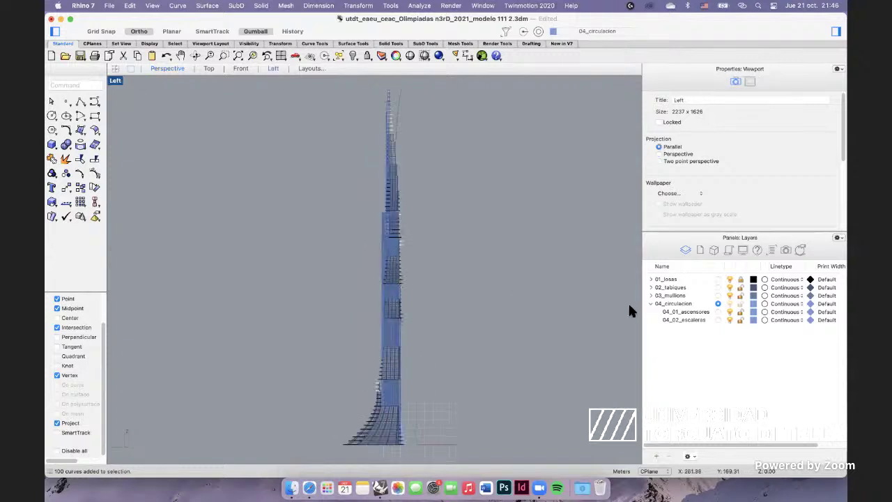
pyautogui.click(730, 296)
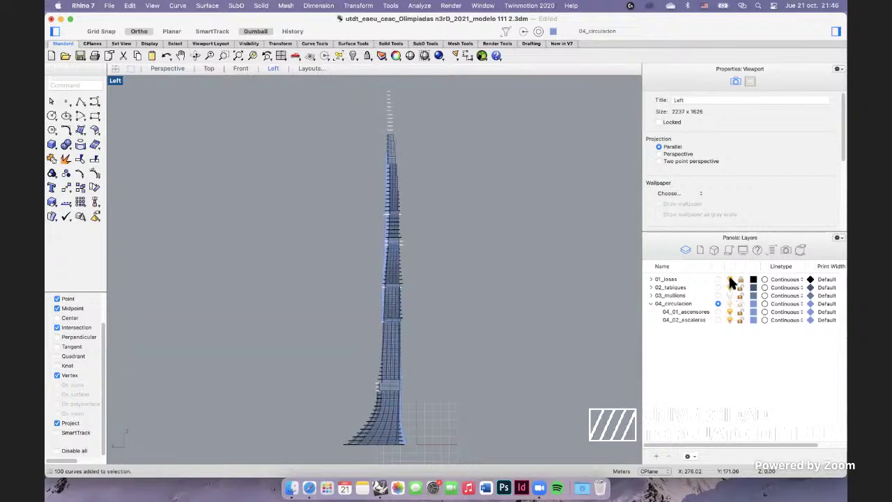
pyautogui.click(729, 287)
pyautogui.click(730, 278)
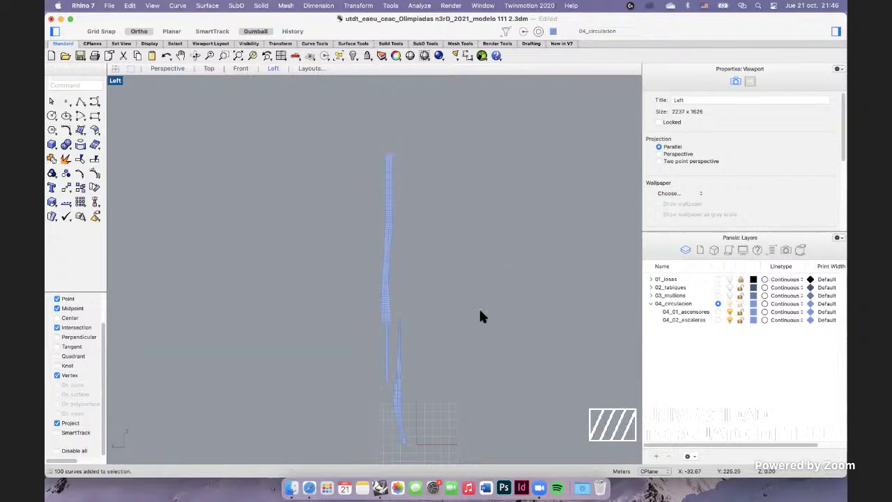
# Set the colour of the 04_02_escaleras layer to Orange.
pyautogui.click(697, 312)
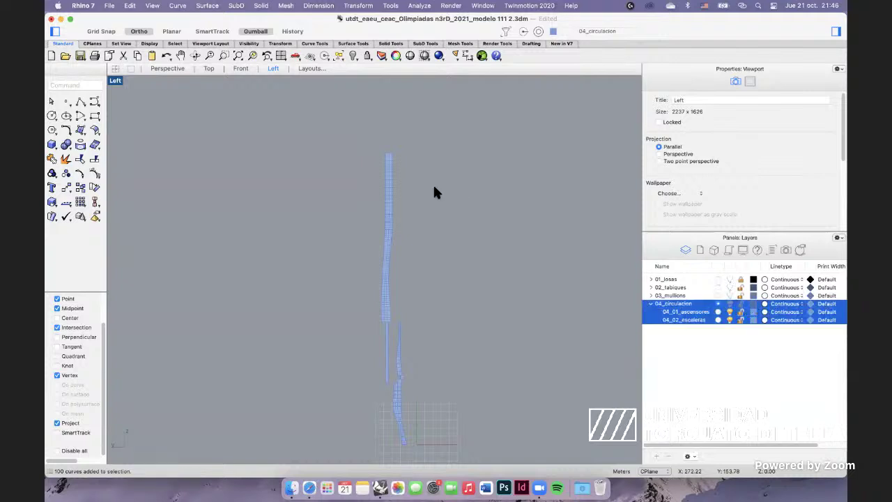
pyautogui.click(529, 344)
pyautogui.click(725, 320)
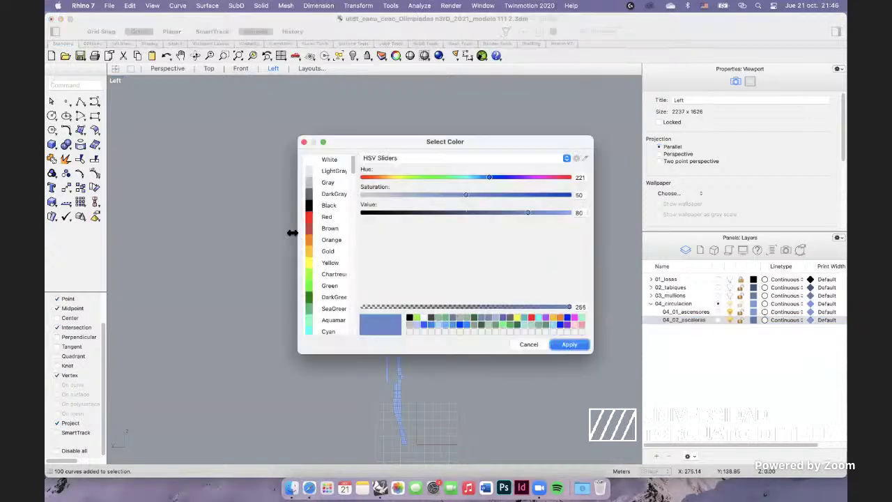
pyautogui.click(327, 219)
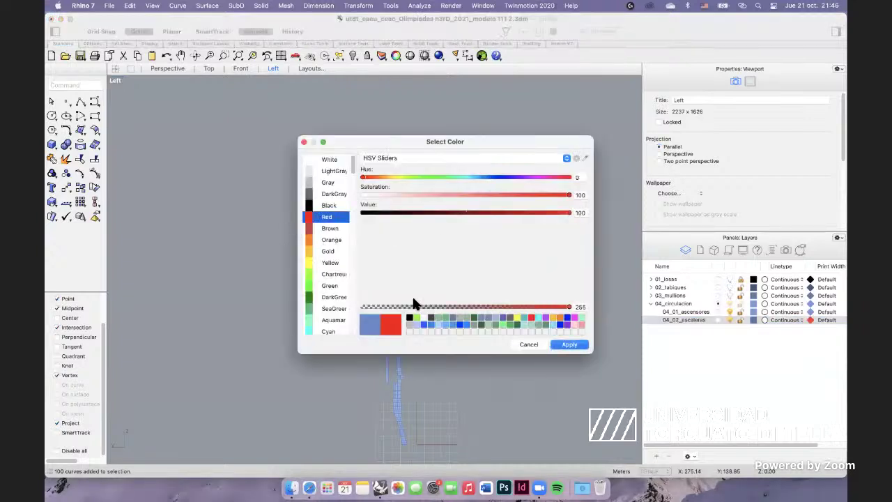
pyautogui.click(331, 239)
pyautogui.click(569, 344)
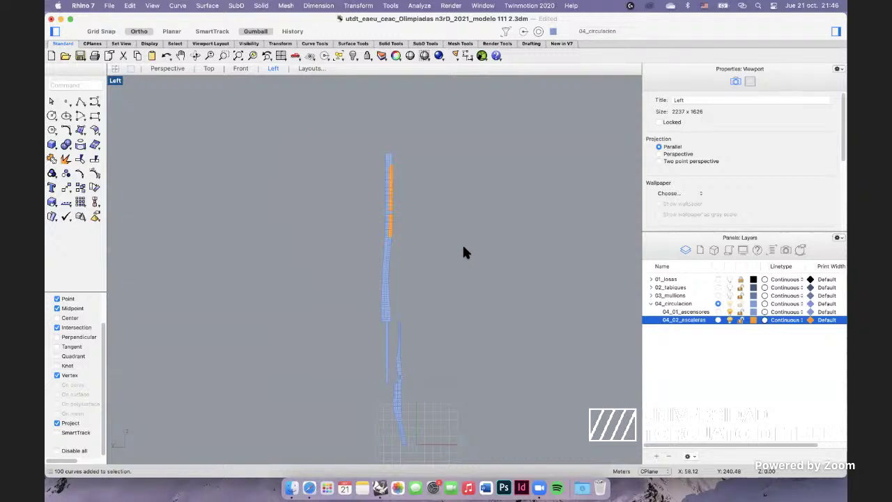
# Examine the coloured stairs and elevator cores in the Front view, zoomed to the model's extents.
pyautogui.click(239, 68)
pyautogui.scroll(-3, 342, 234)
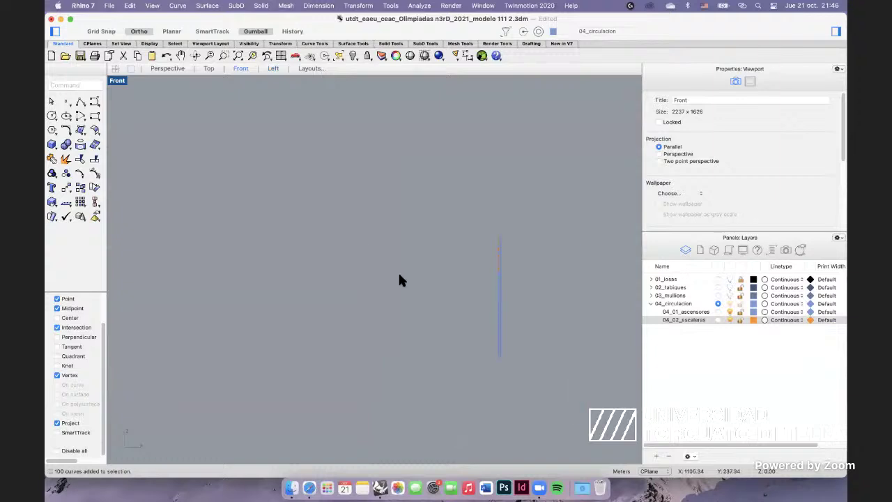
pyautogui.scroll(2, 398, 271)
pyautogui.write('ze')
pyautogui.press('Return')
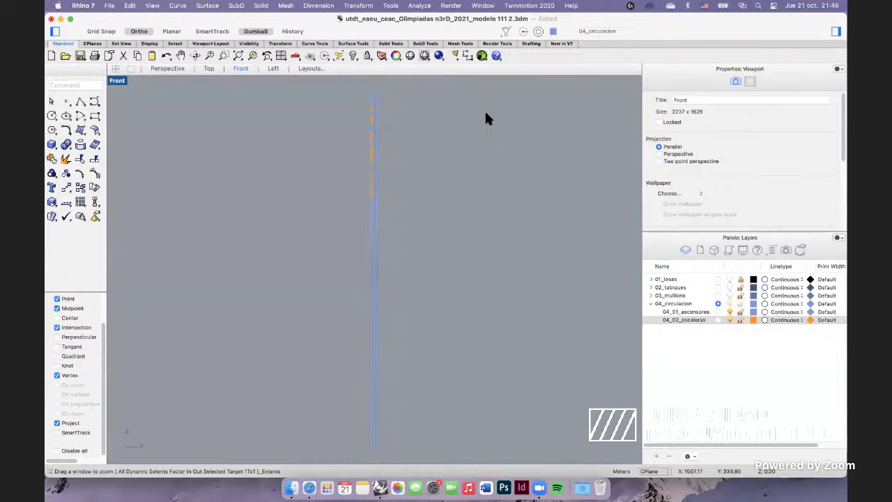
# Show the slab, wall and mullion layers again and view the complete tower in the Front and Perspective views.
pyautogui.click(729, 279)
pyautogui.click(519, 295)
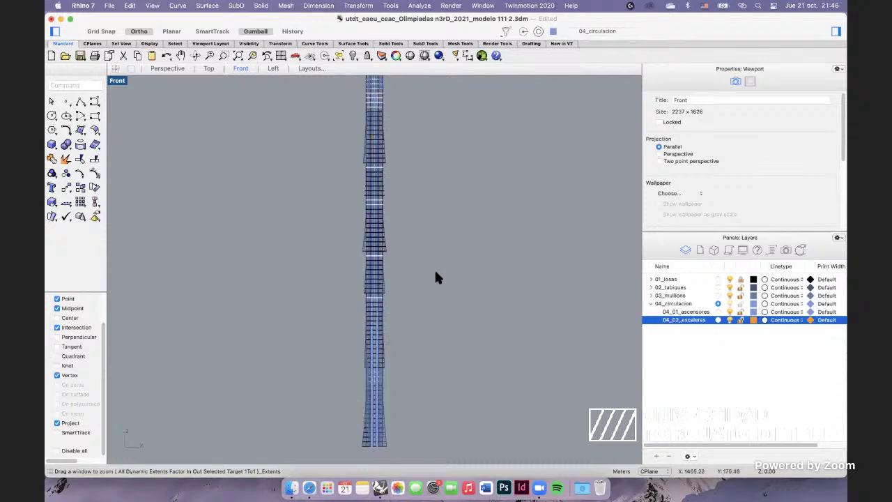
pyautogui.scroll(-2, 481, 251)
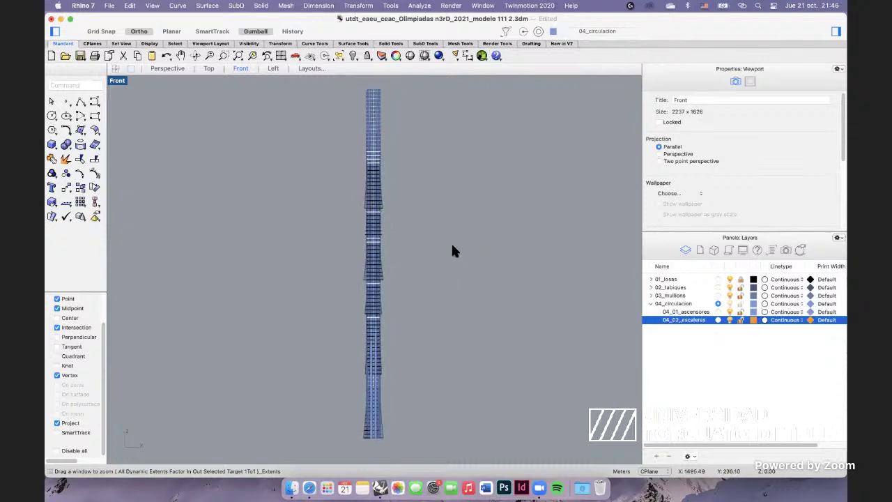
pyautogui.click(174, 68)
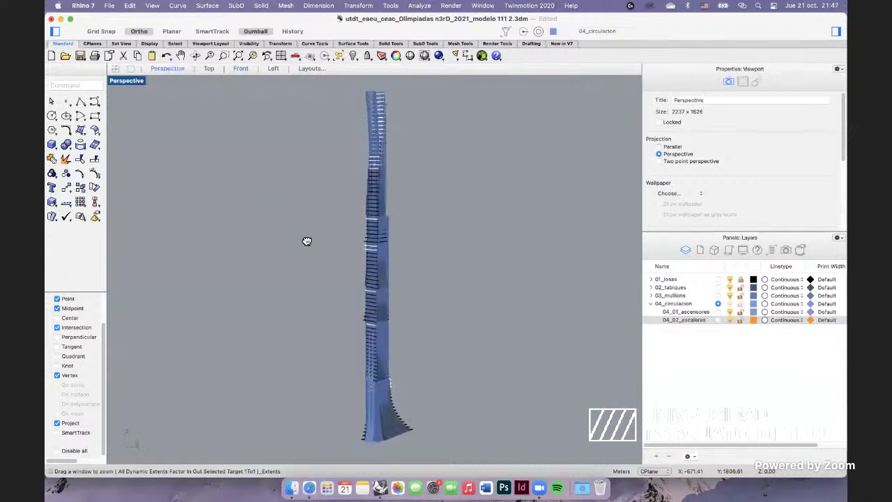
pyautogui.keyDown('shift'); pyautogui.moveTo(305, 234); pyautogui.dragTo(510, 239, button='right'); pyautogui.keyUp('shift')
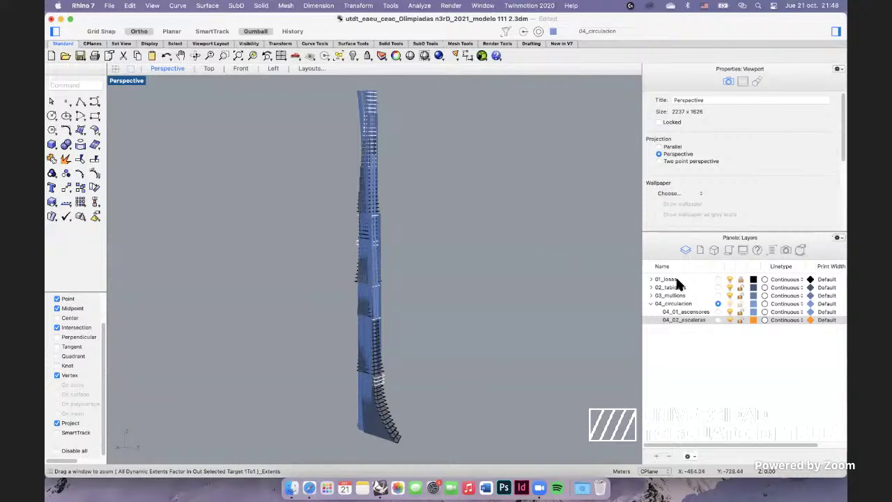
# Copy the hex colour #6687CC from the 04_01_ascensores layer and apply it to the 04_02_escaleras layer.
pyautogui.click(753, 314)
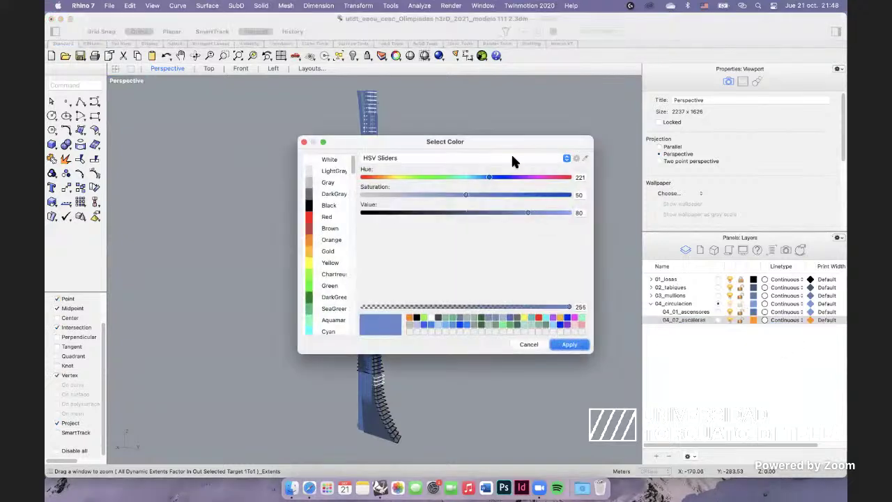
pyautogui.click(512, 159)
pyautogui.click(505, 148)
pyautogui.click(565, 224)
pyautogui.press('super+c')
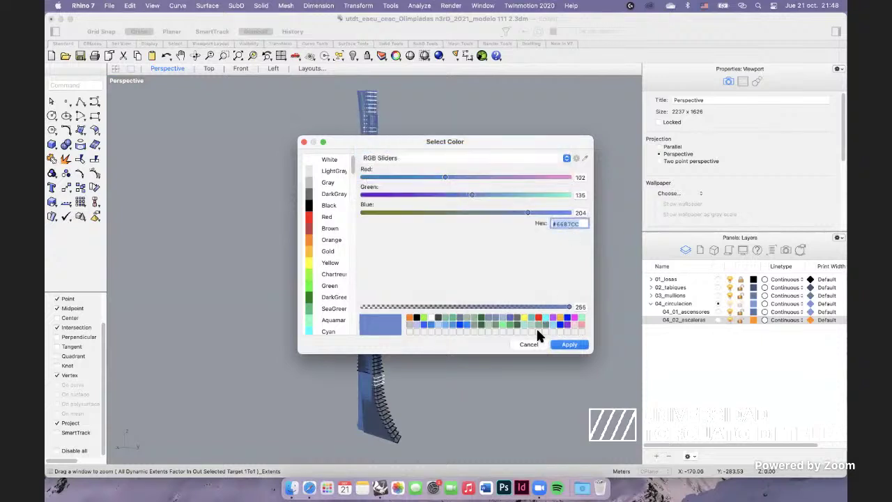
pyautogui.click(754, 320)
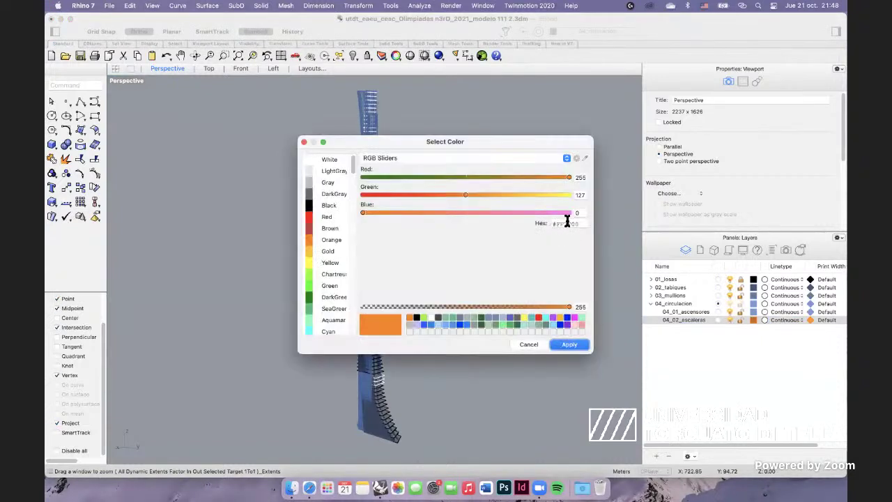
pyautogui.click(567, 224)
pyautogui.press('super+v')
pyautogui.click(569, 344)
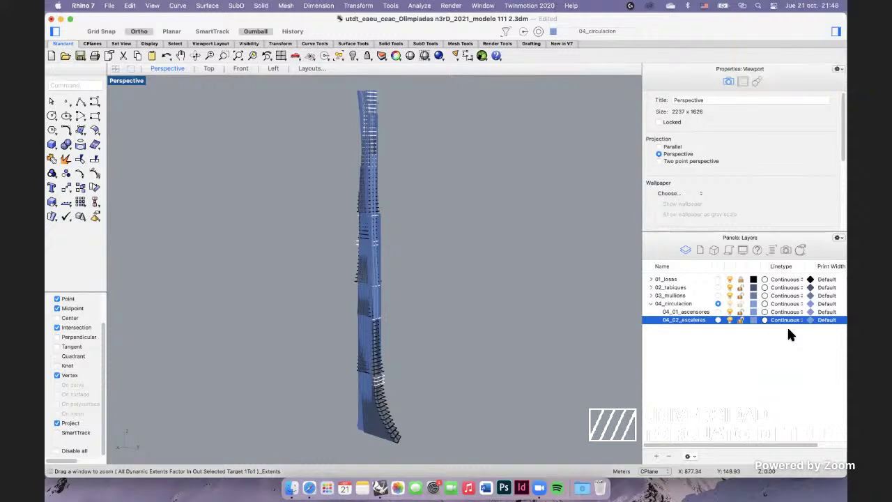
pyautogui.press('XF86AudioMute')
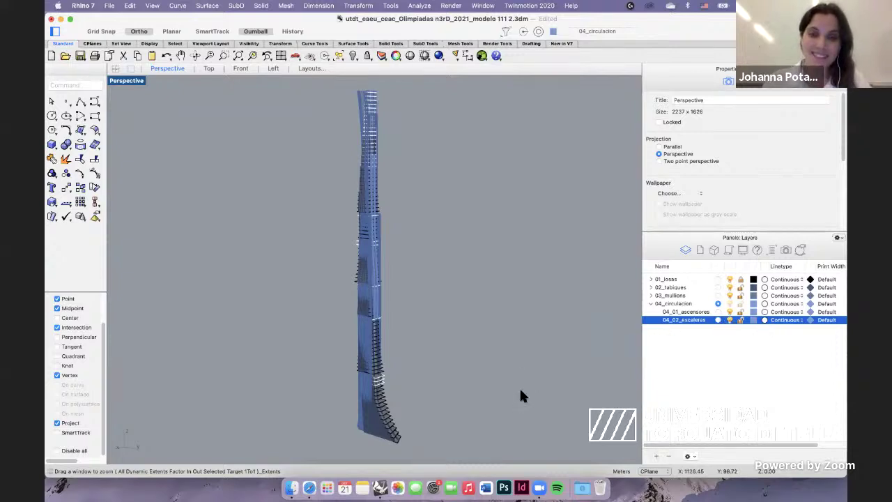
pyautogui.press('XF86AudioRaiseVolume')
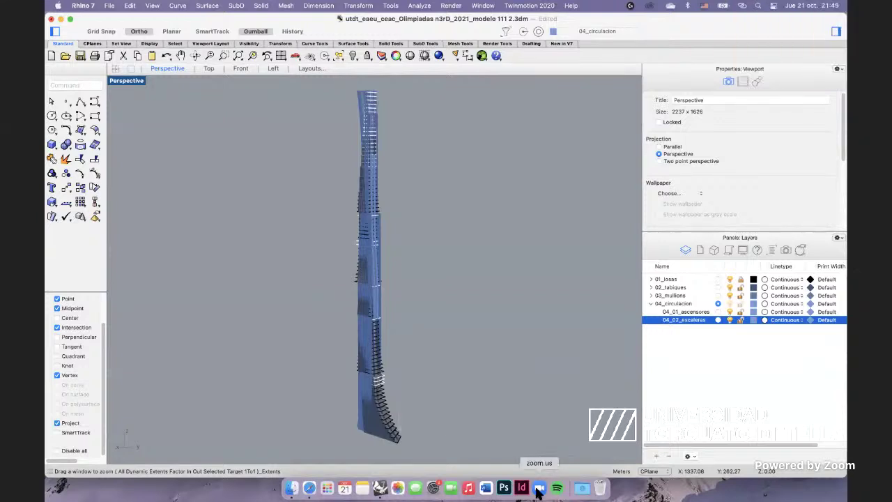
pyautogui.press('XF86AudioRaiseVolume')
pyautogui.press('XF86AudioLowerVolume')
pyautogui.press('XF86AudioLowerVolume')
pyautogui.press('XF86AudioLowerVolume')
pyautogui.press('XF86AudioLowerVolume')
pyautogui.press('XF86AudioLowerVolume')
pyautogui.press('XF86AudioLowerVolume')
pyautogui.press('XF86AudioLowerVolume')
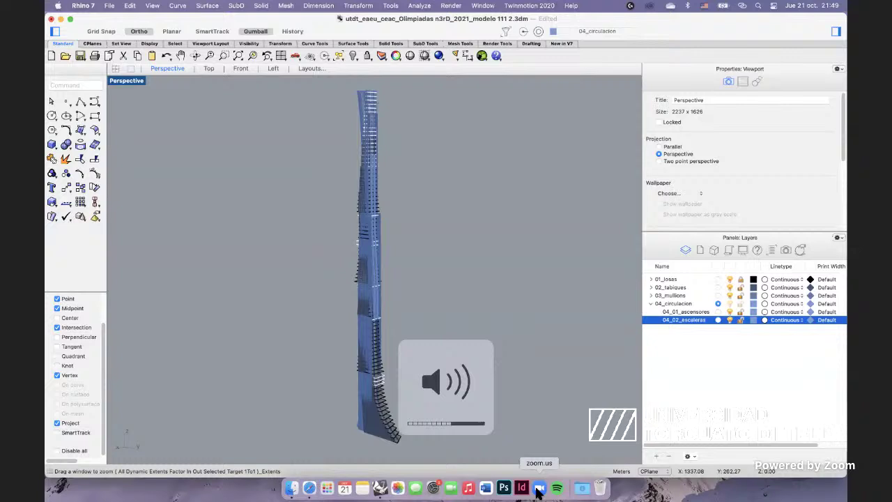
pyautogui.press('XF86AudioRaiseVolume')
pyautogui.press('XF86AudioRaiseVolume')
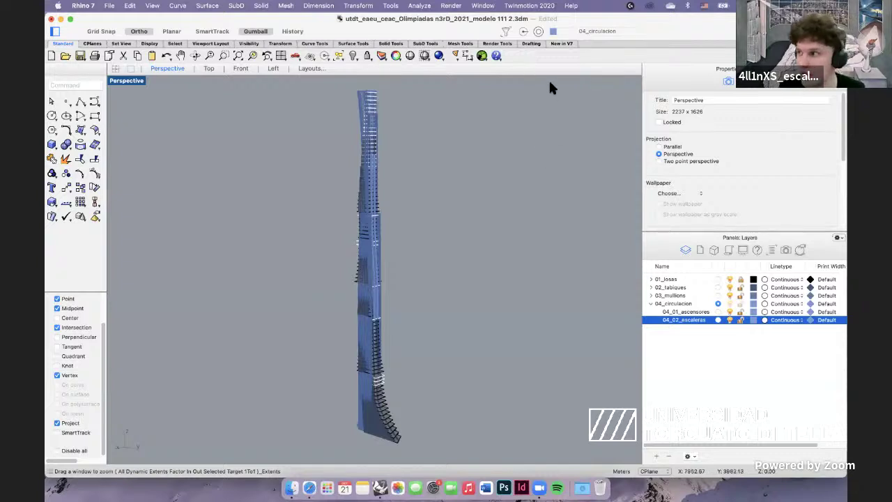
pyautogui.press('XF86AudioMute')
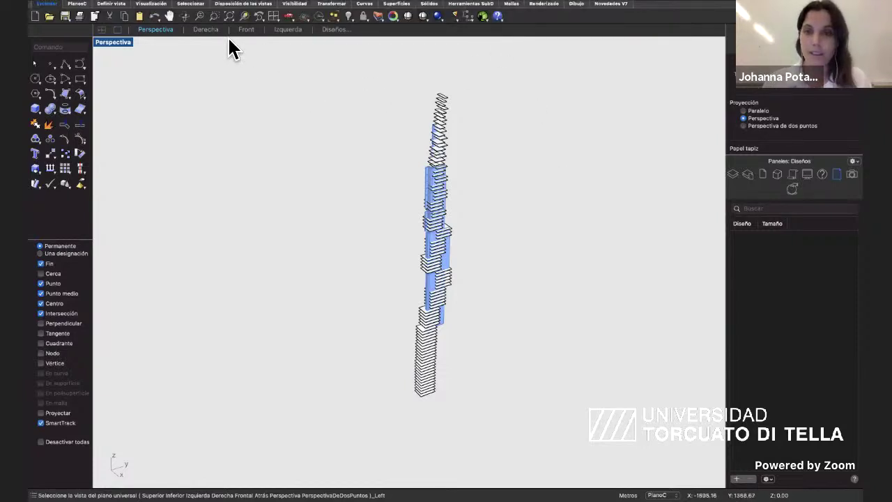
# View the second tower's slabs and circulation cores in the Right, Front and Left views.
pyautogui.click(207, 30)
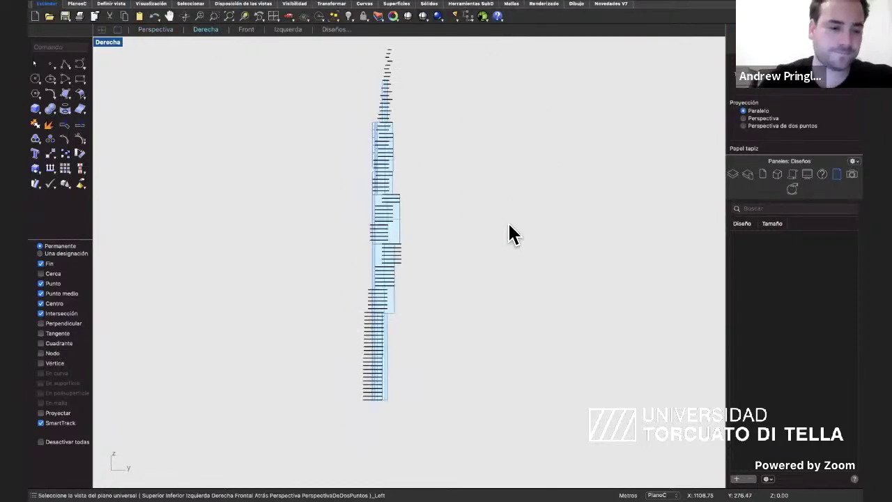
pyautogui.click(245, 31)
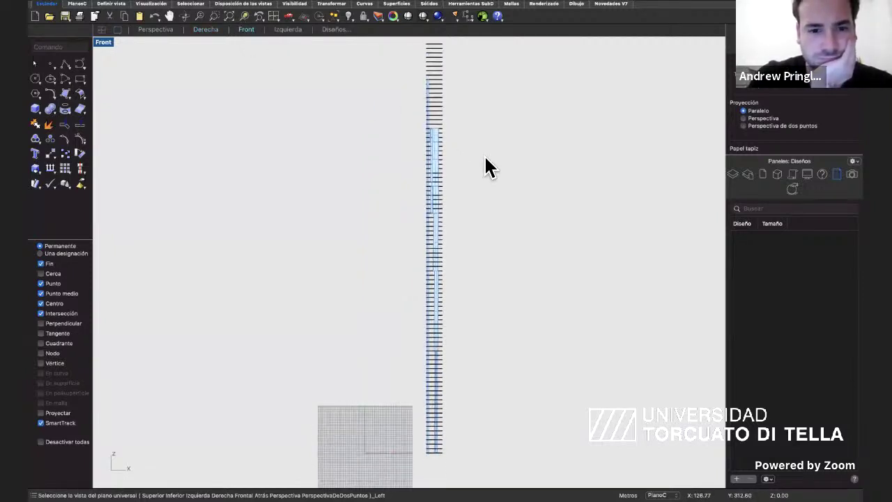
pyautogui.scroll(-2, 488, 167)
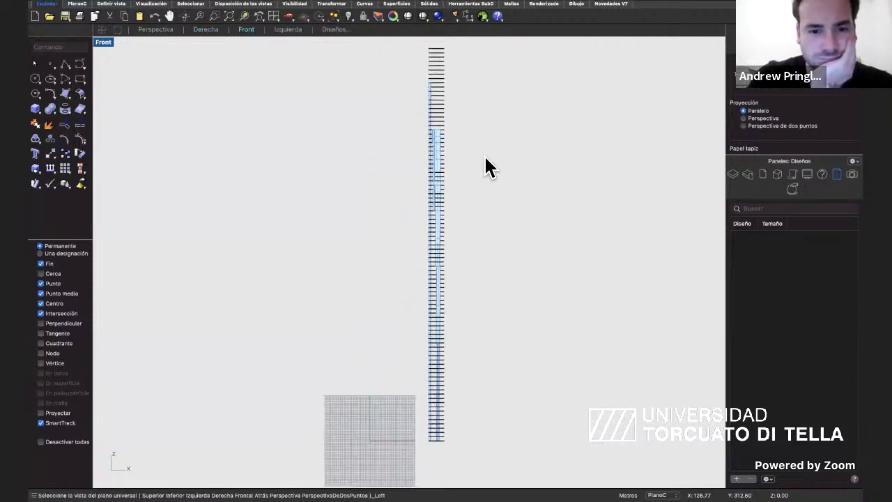
pyautogui.click(287, 31)
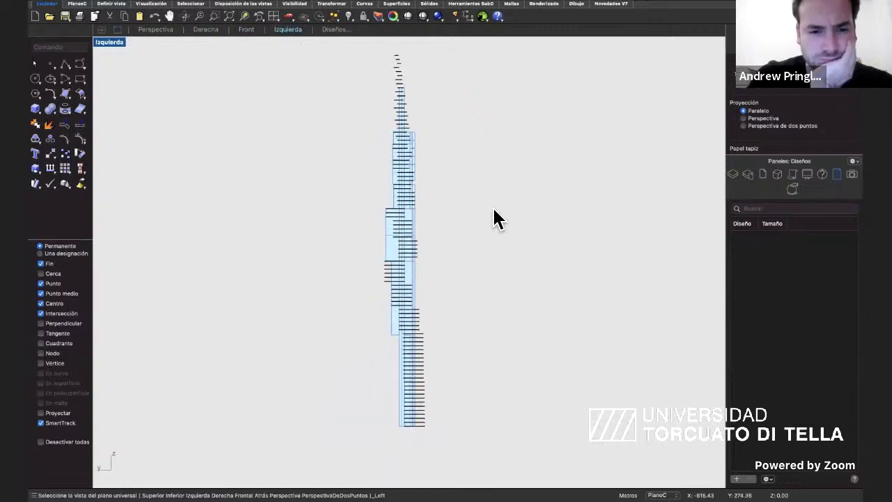
# Switch to the Perspective view, list the layers and hide 01_losas to isolate the circulation cores.
pyautogui.click(160, 30)
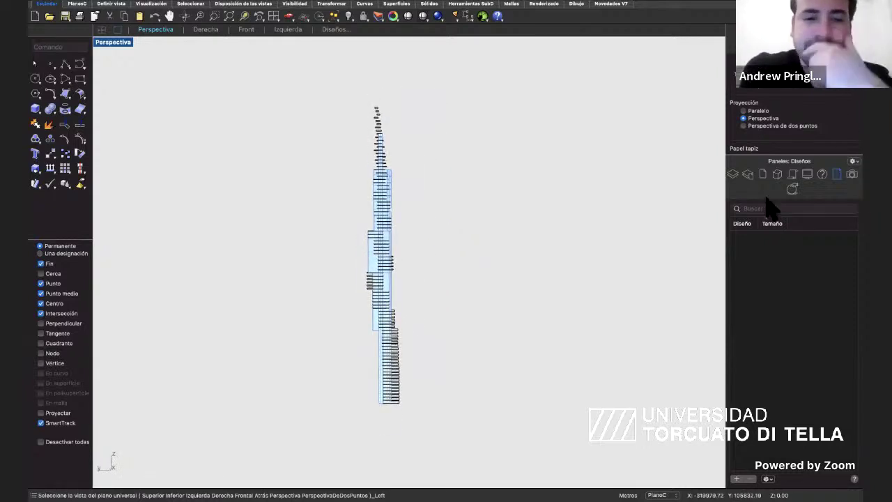
pyautogui.click(733, 175)
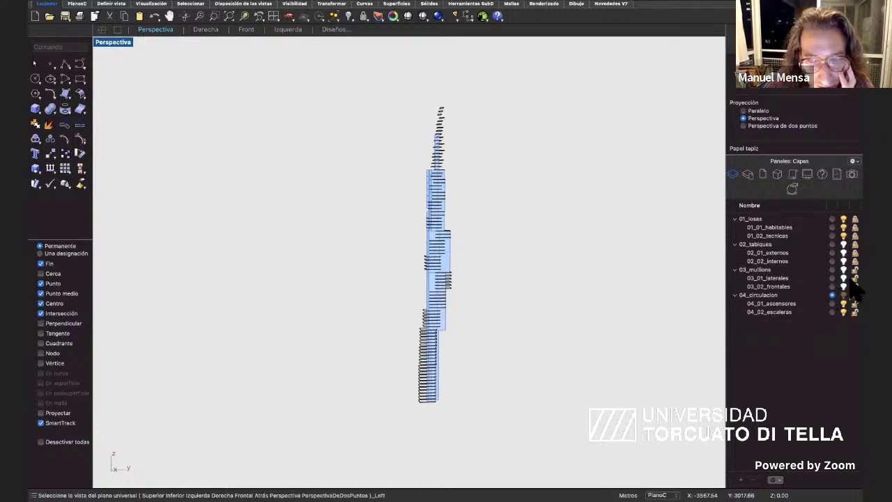
pyautogui.click(843, 218)
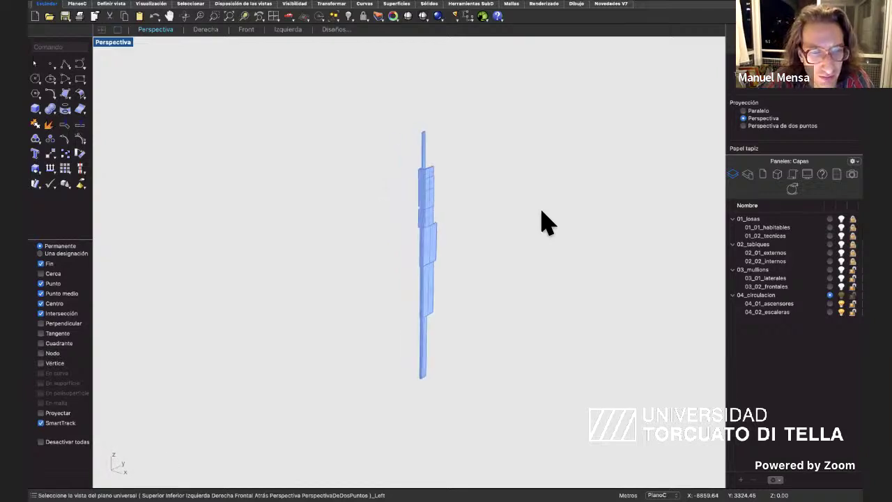
# Show the 01_losas, 02_tabiques and 03_mullions layers and examine the complete tower in perspective.
pyautogui.click(841, 218)
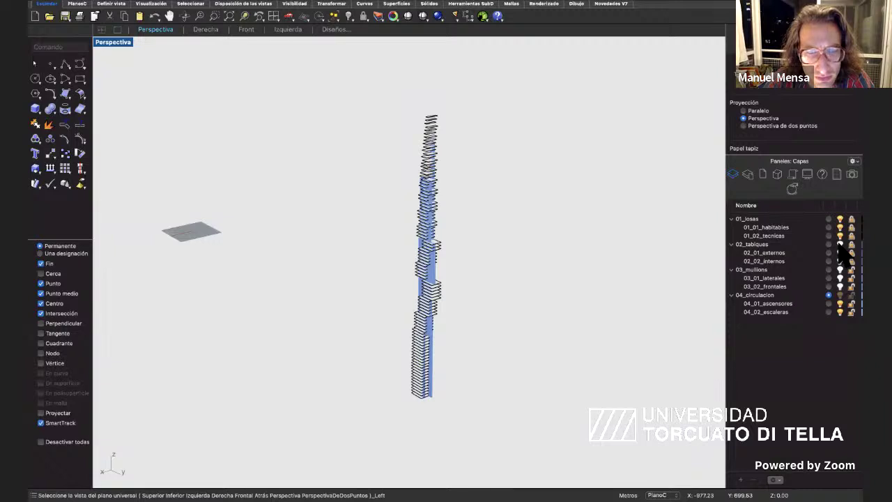
pyautogui.click(839, 245)
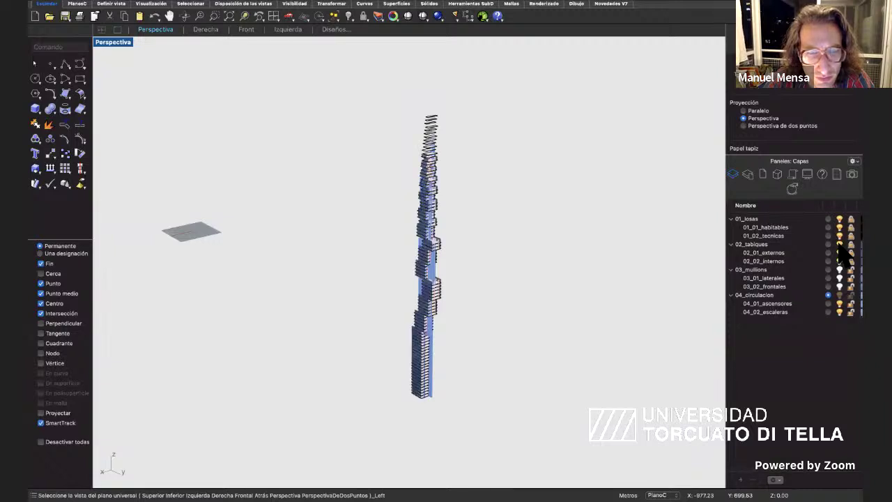
pyautogui.click(839, 270)
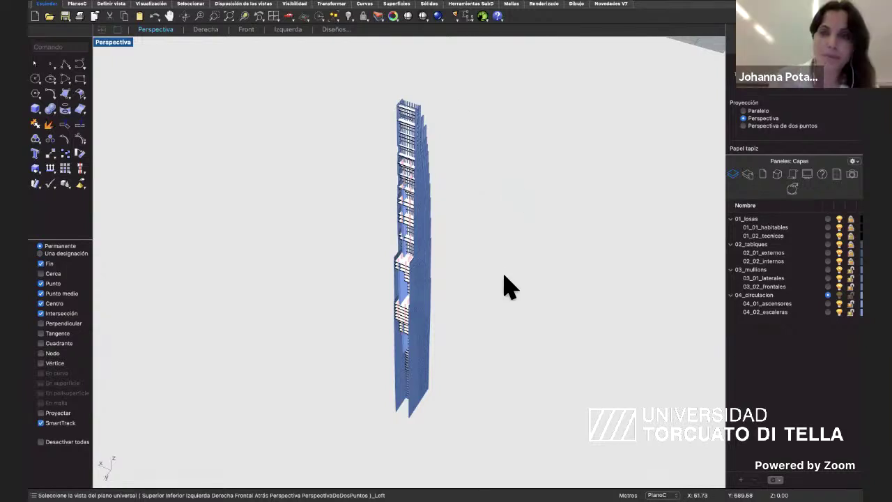
pyautogui.scroll(3, 472, 318)
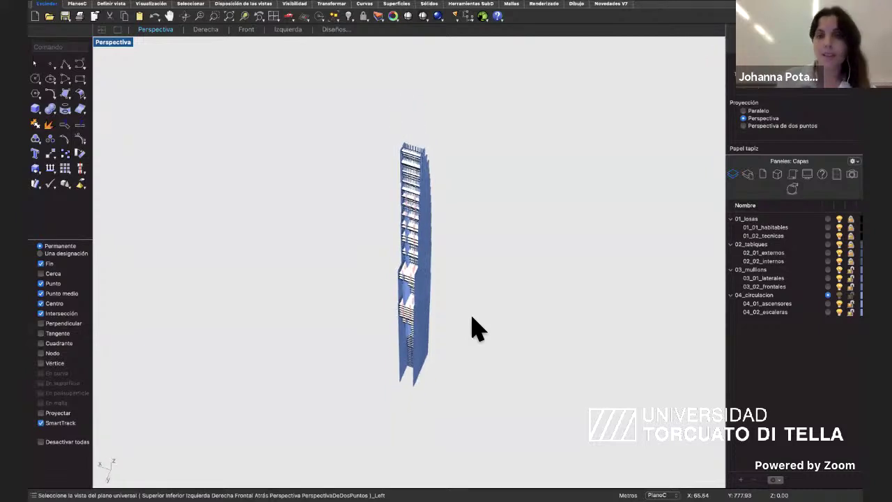
pyautogui.scroll(-1, 472, 317)
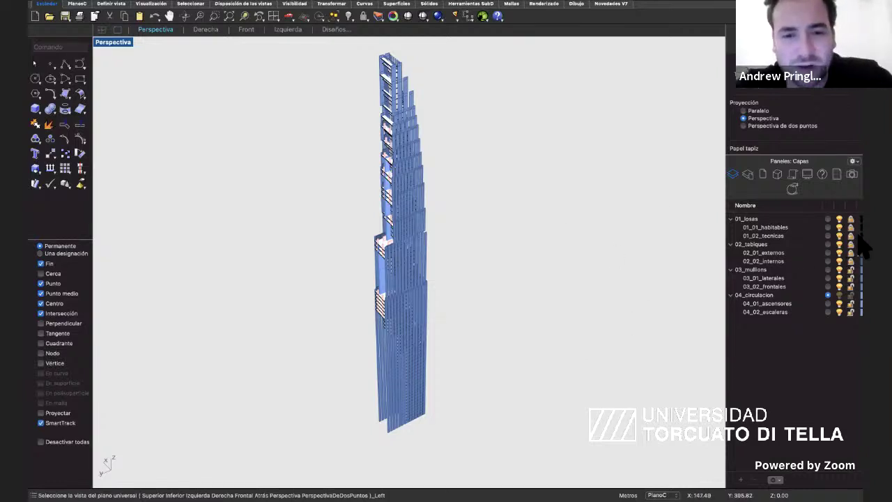
# Hide the 03_mullions and 02_tabiques layers and examine from all sides how the circulation cores meet the slabs.
pyautogui.click(840, 269)
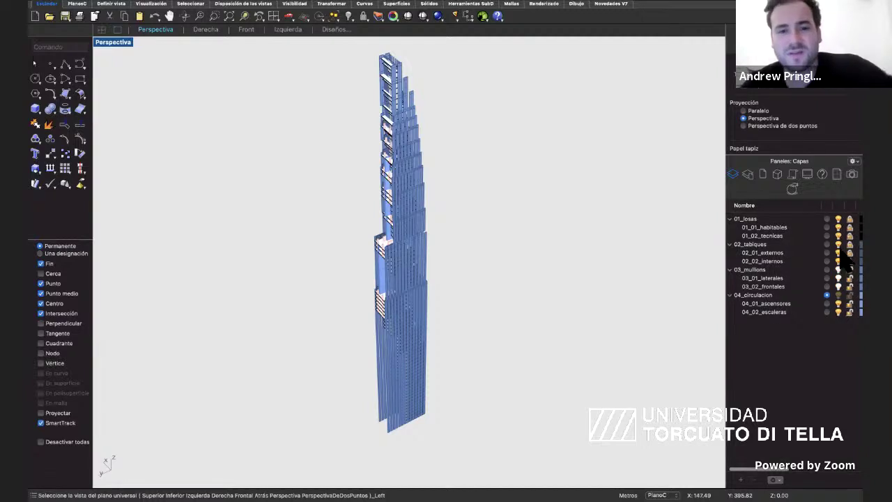
pyautogui.click(839, 244)
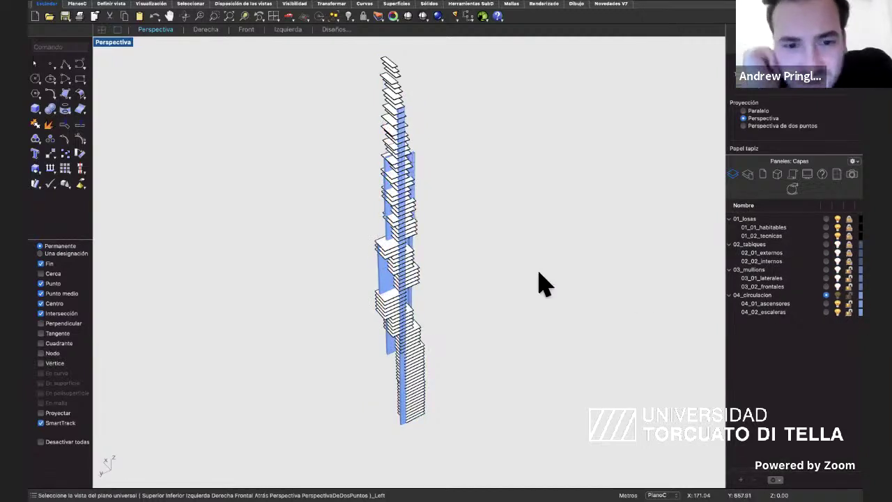
pyautogui.moveTo(538, 273); pyautogui.dragTo(539, 273, button='right')
pyautogui.scroll(10, 542, 283)
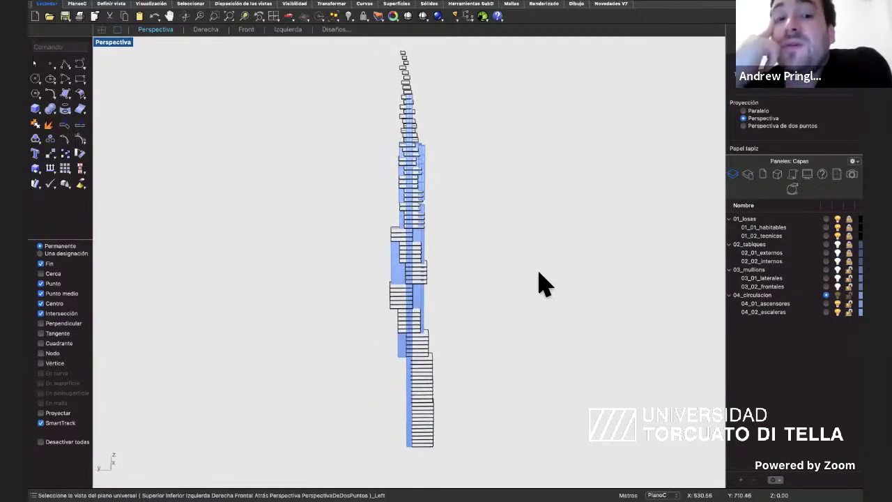
pyautogui.scroll(10, 543, 283)
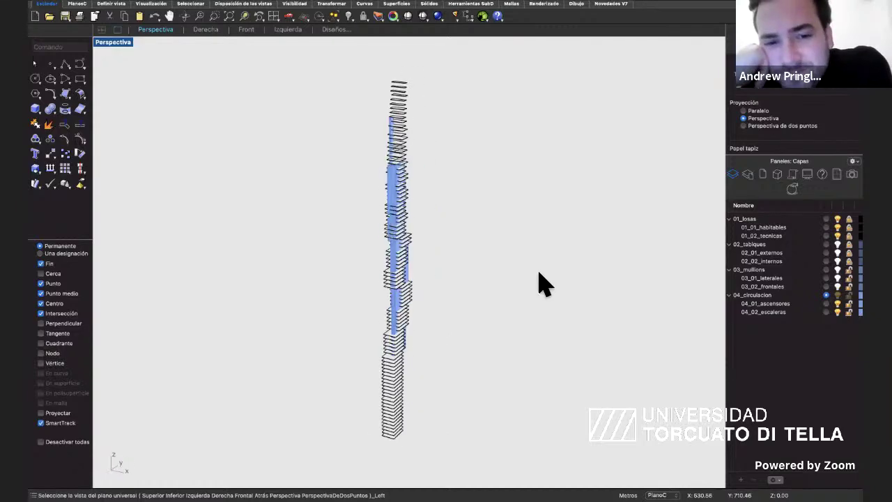
pyautogui.scroll(5, 543, 283)
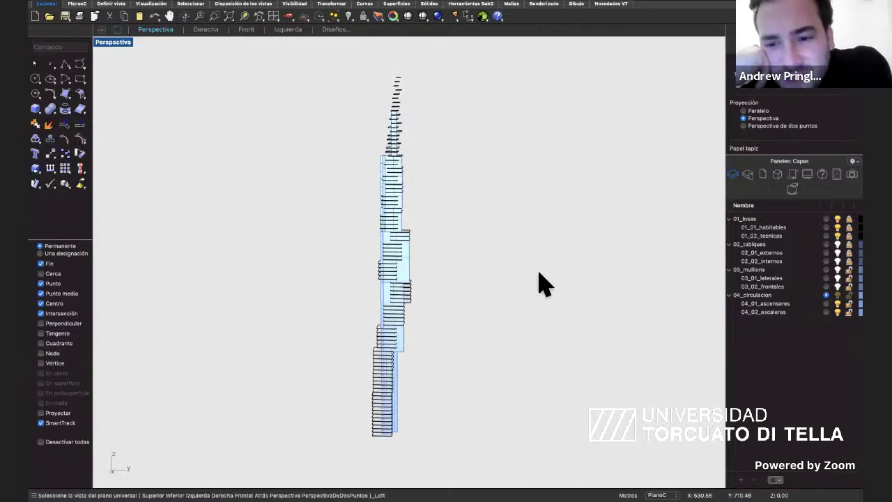
pyautogui.scroll(10, 543, 283)
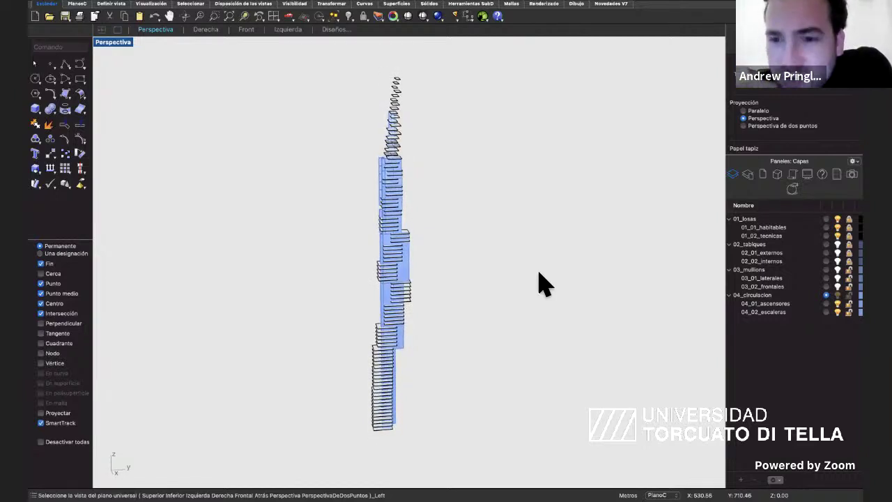
pyautogui.scroll(5, 543, 283)
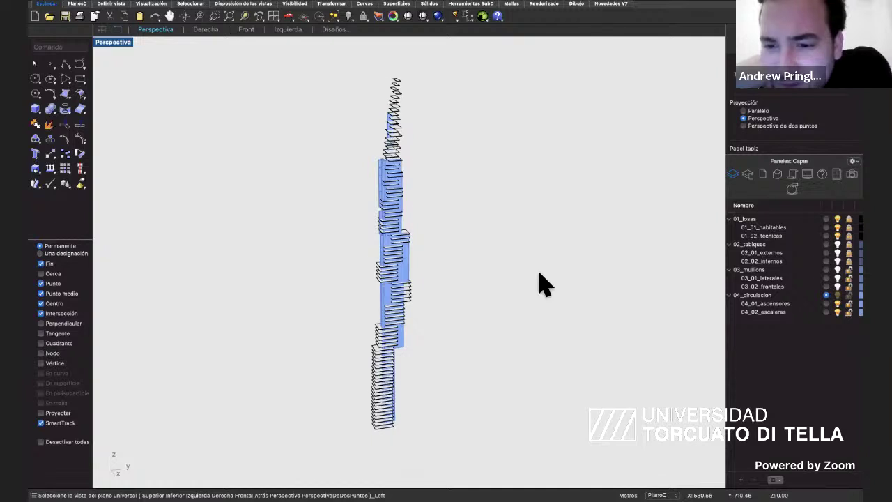
# Show the 03_mullions layer and examine the tower's facade mullions from all around and close up.
pyautogui.click(837, 271)
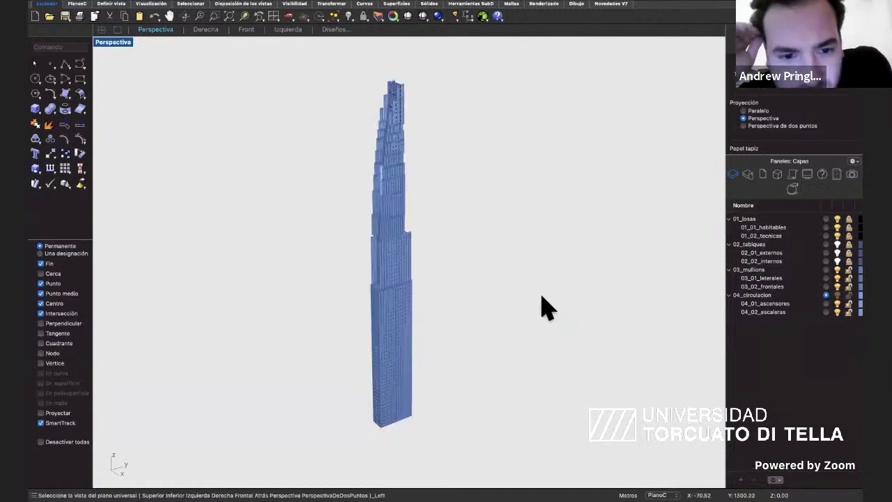
pyautogui.hscroll(3, 543, 298)
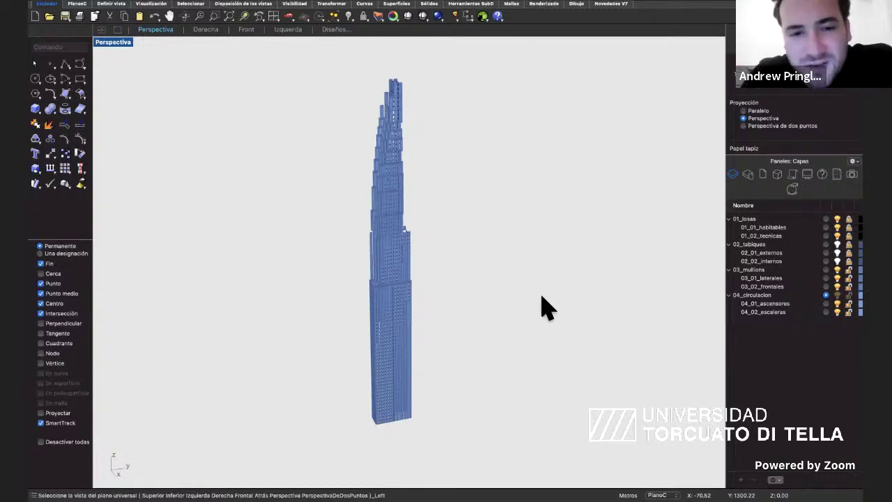
pyautogui.hscroll(-2, 542, 296)
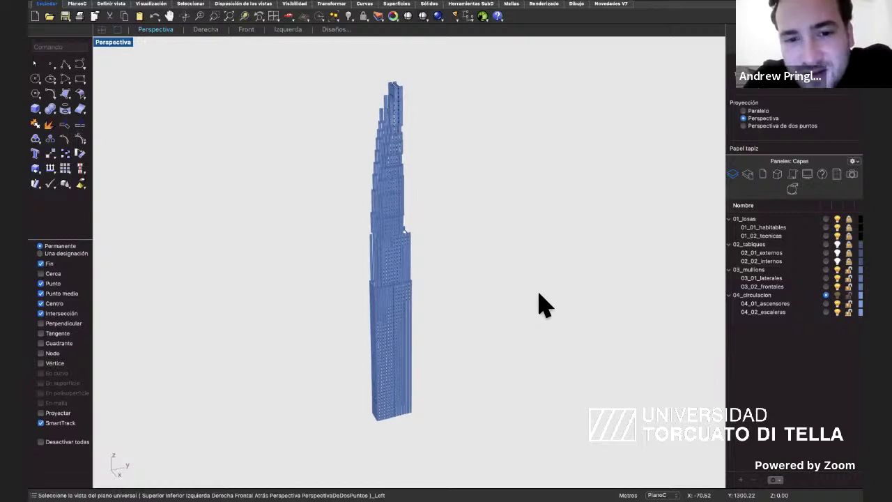
pyautogui.hscroll(-2, 524, 275)
pyautogui.hscroll(-5, 525, 288)
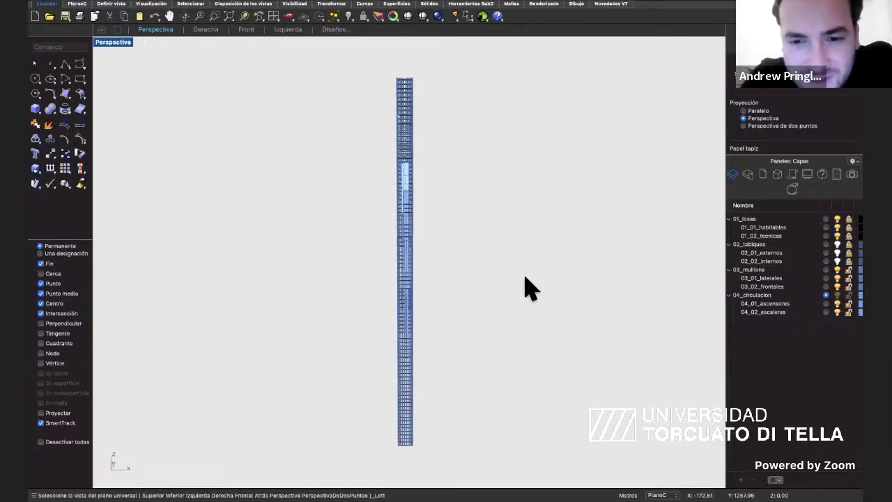
pyautogui.hscroll(-5, 526, 285)
pyautogui.hscroll(-3, 529, 288)
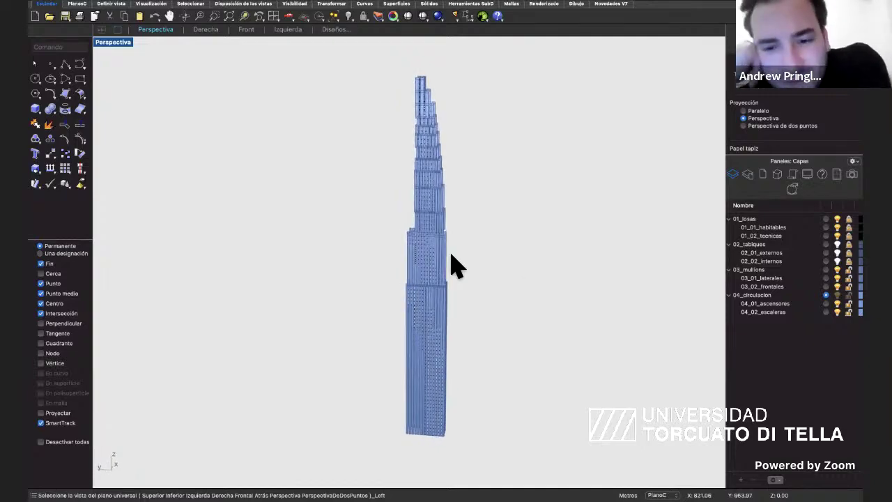
pyautogui.scroll(5, 453, 265)
pyautogui.hscroll(-5, 453, 265)
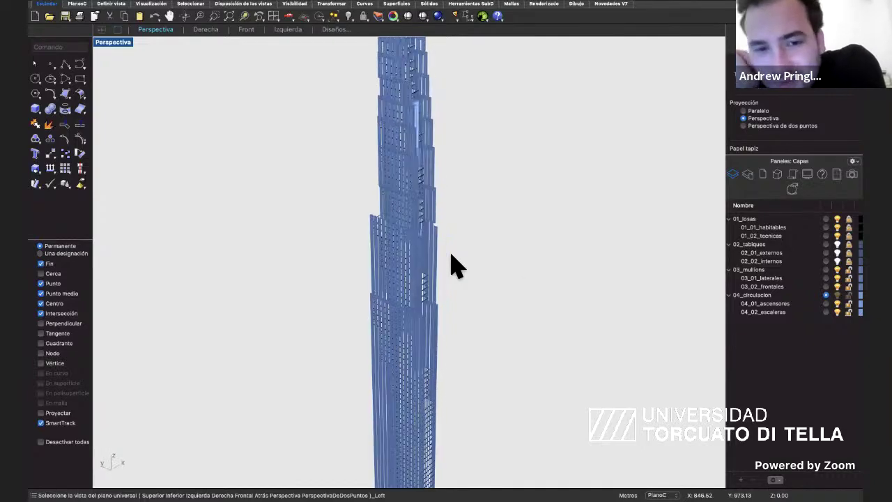
pyautogui.scroll(-5, 449, 271)
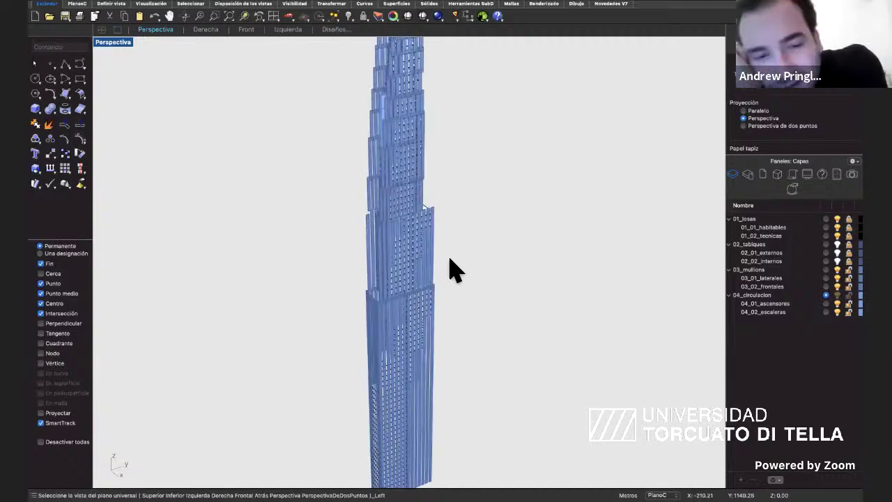
# Orbit around the full tower in perspective and examine its lateral and frontal mullions together with the exposed slabs.
pyautogui.hscroll(-3, 444, 274)
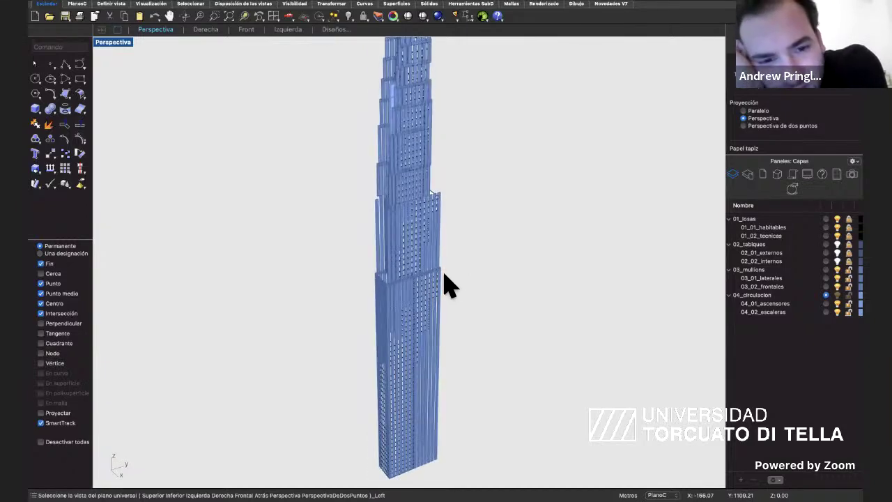
pyautogui.hscroll(-5, 450, 285)
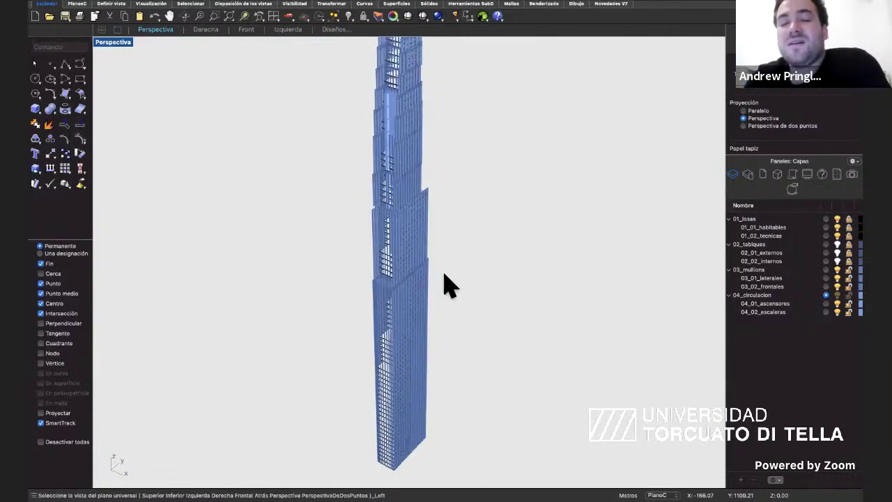
pyautogui.hscroll(-5, 449, 284)
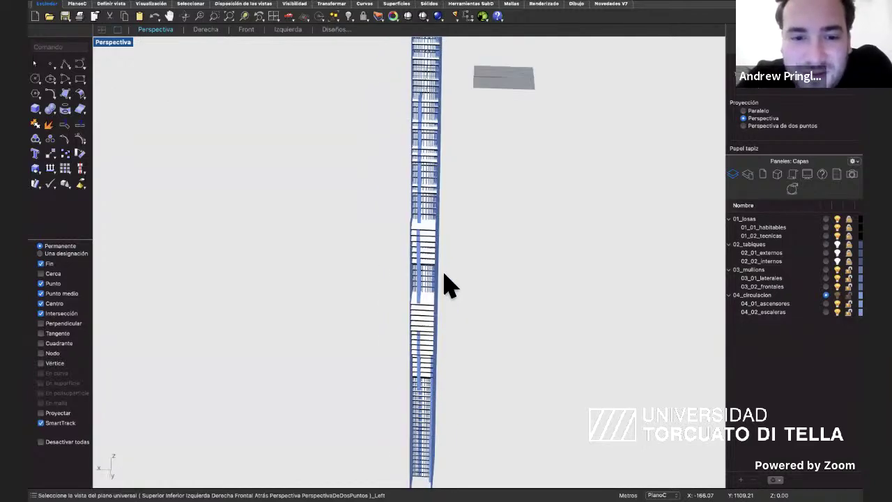
pyautogui.hscroll(-4, 449, 284)
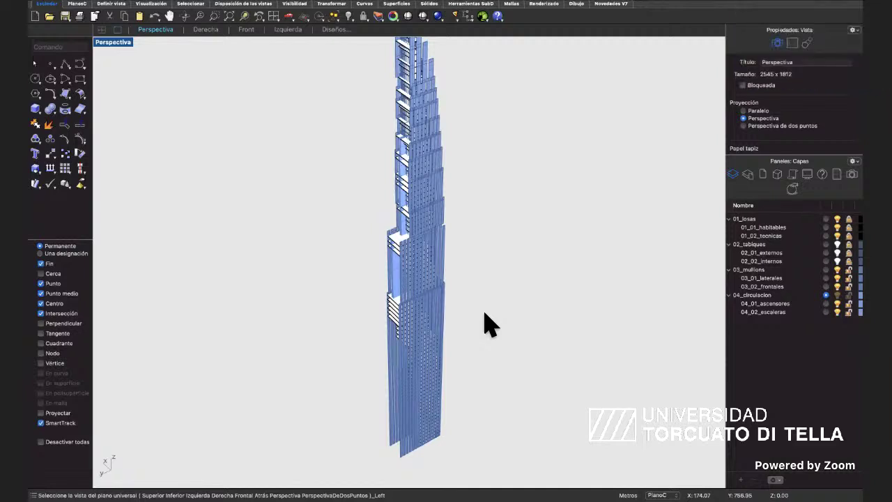
pyautogui.hscroll(-2, 490, 324)
pyautogui.hscroll(-4, 486, 380)
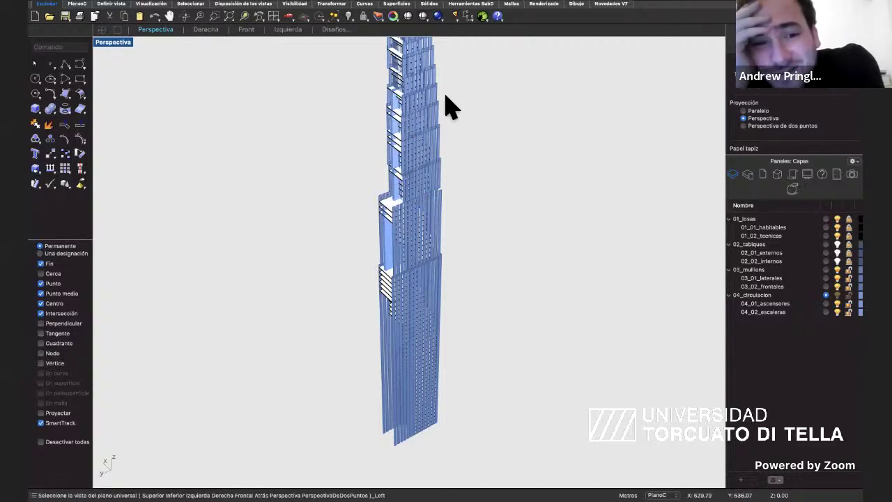
pyautogui.moveTo(445, 96); pyautogui.dragTo(445, 96, button='right')
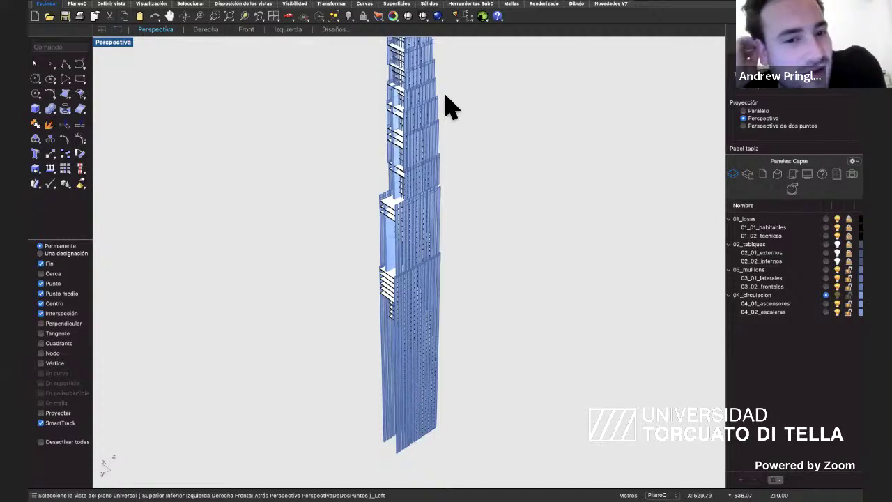
pyautogui.hscroll(-3, 449, 104)
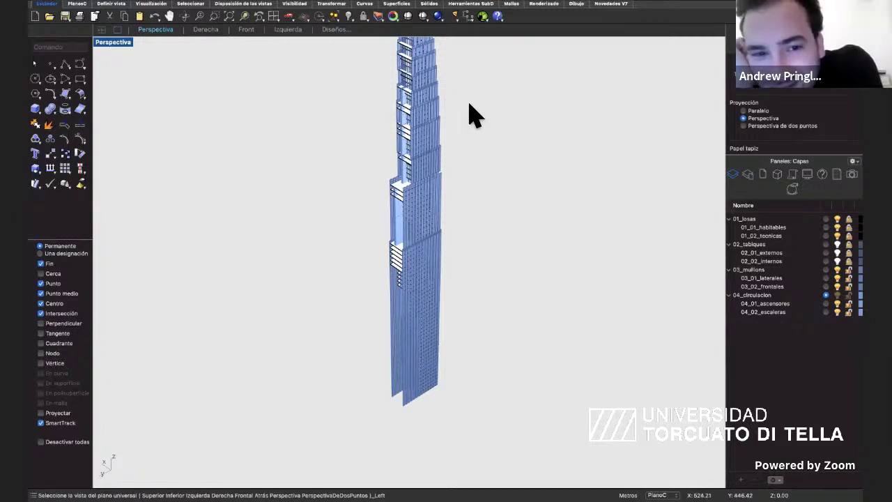
pyautogui.keyDown('shift'); pyautogui.moveTo(472, 112); pyautogui.dragTo(473, 140, button='right'); pyautogui.keyUp('shift')
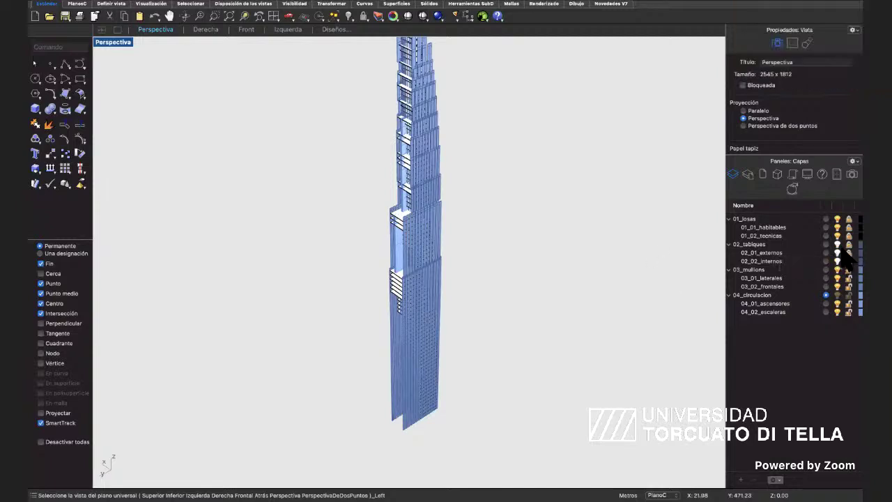
# Hide the 02_tabiques and 03_mullions layers and examine from both sides how the staggered slabs line up with the circulation cores.
pyautogui.click(837, 244)
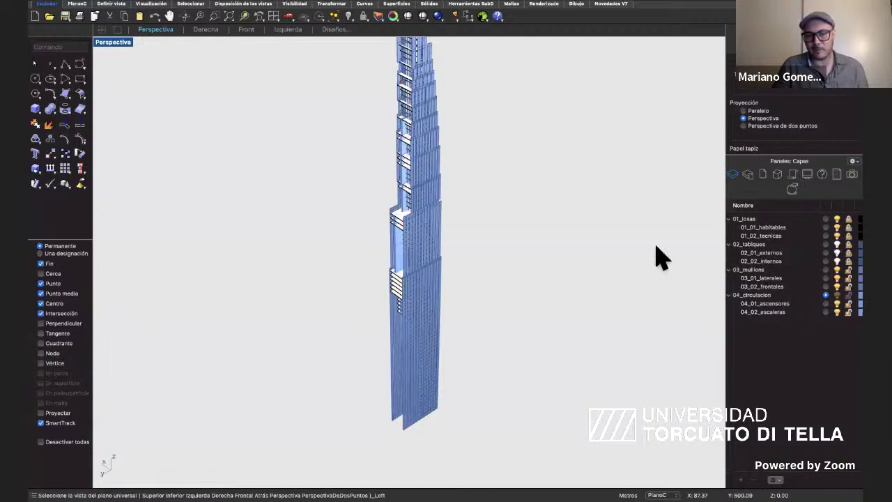
pyautogui.scroll(-2, 655, 246)
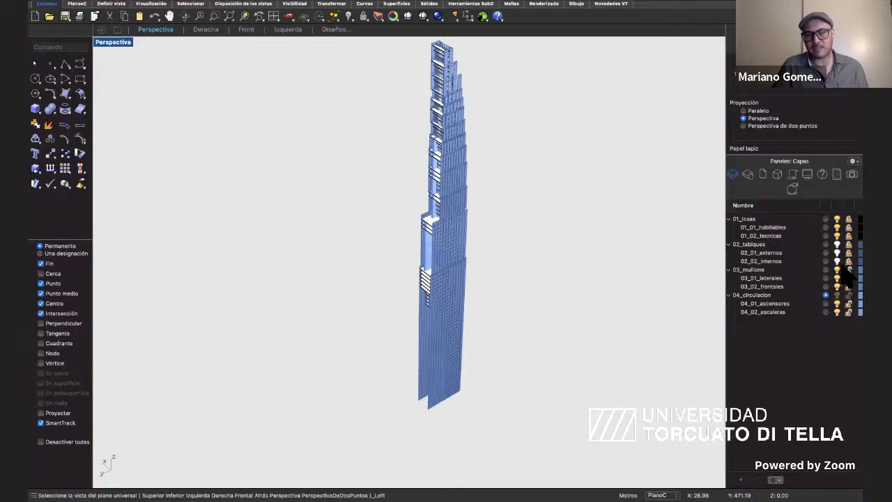
pyautogui.click(837, 244)
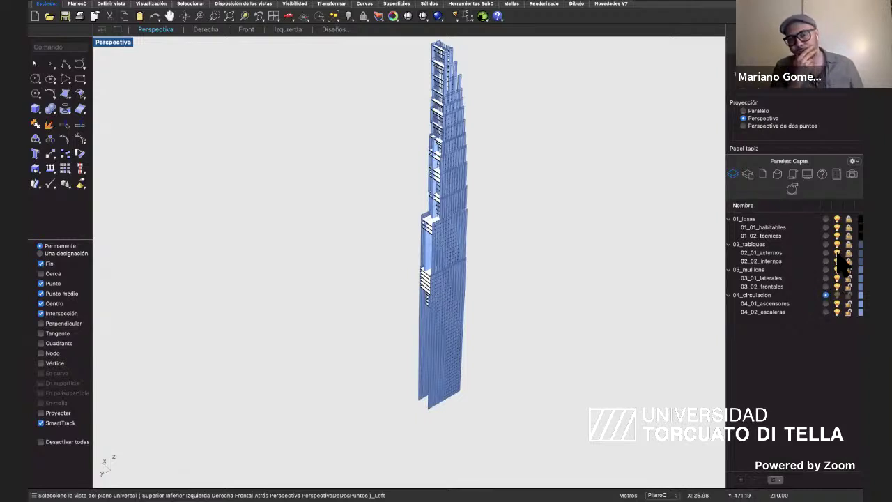
pyautogui.click(837, 269)
pyautogui.click(837, 244)
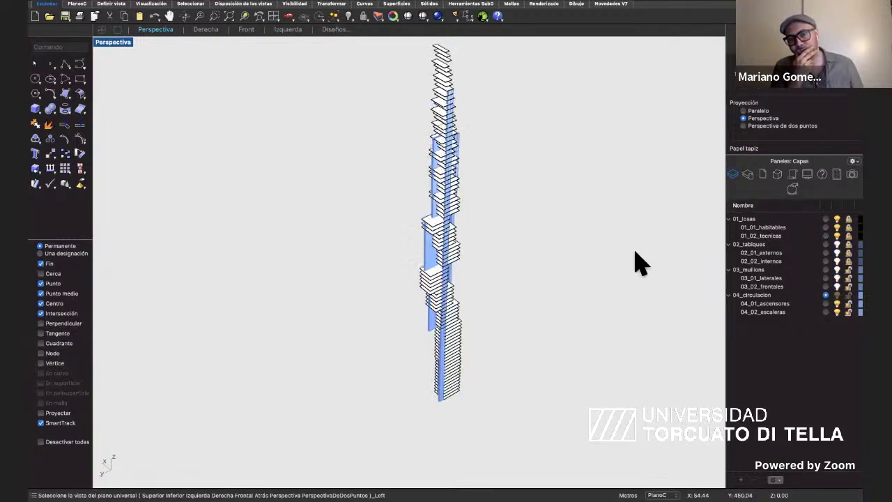
pyautogui.moveTo(635, 252); pyautogui.dragTo(635, 252, button='right')
pyautogui.hscroll(-10, 639, 262)
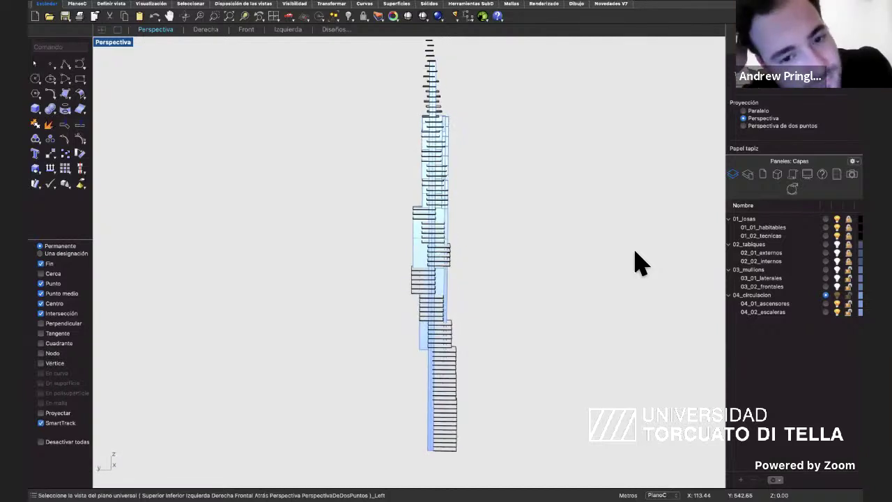
pyautogui.hscroll(-10, 640, 263)
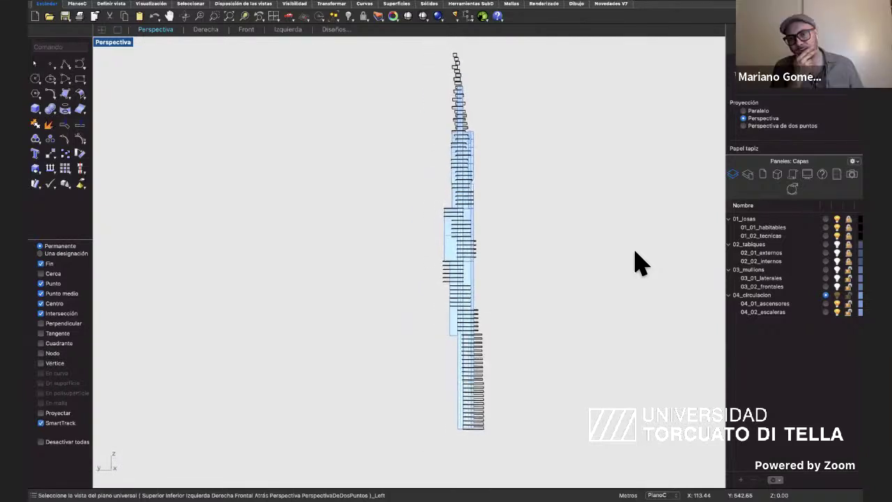
pyautogui.hscroll(-3, 575, 375)
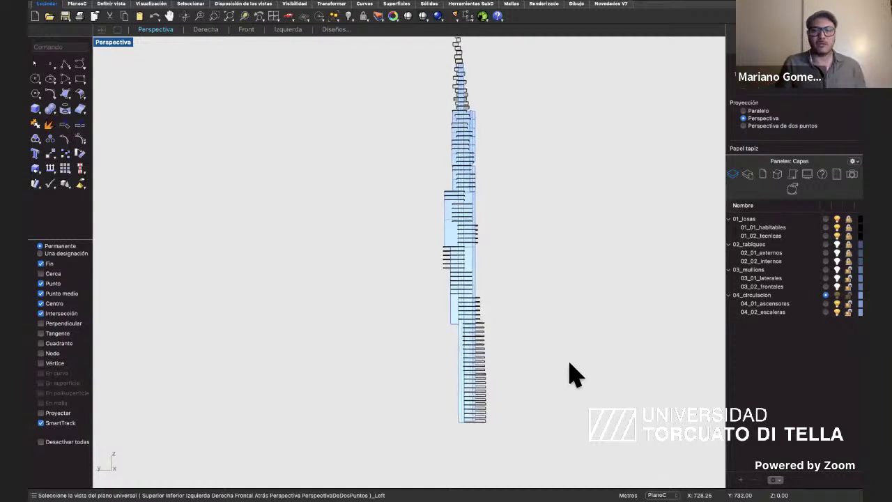
pyautogui.hscroll(-5, 575, 374)
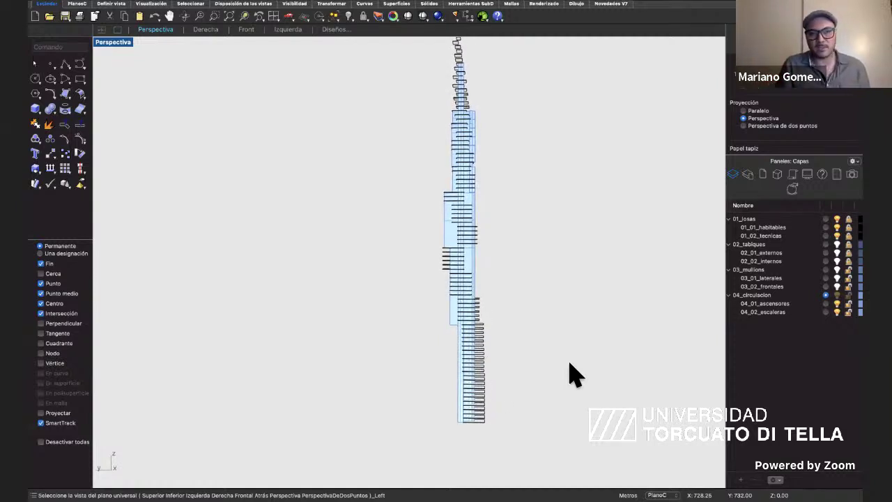
pyautogui.hscroll(-2, 576, 375)
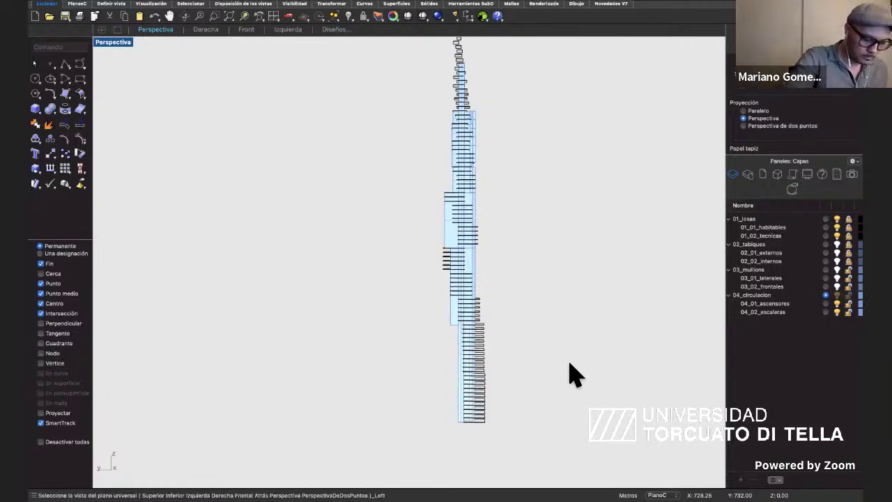
pyautogui.hscroll(-8, 569, 363)
pyautogui.hscroll(-8, 575, 375)
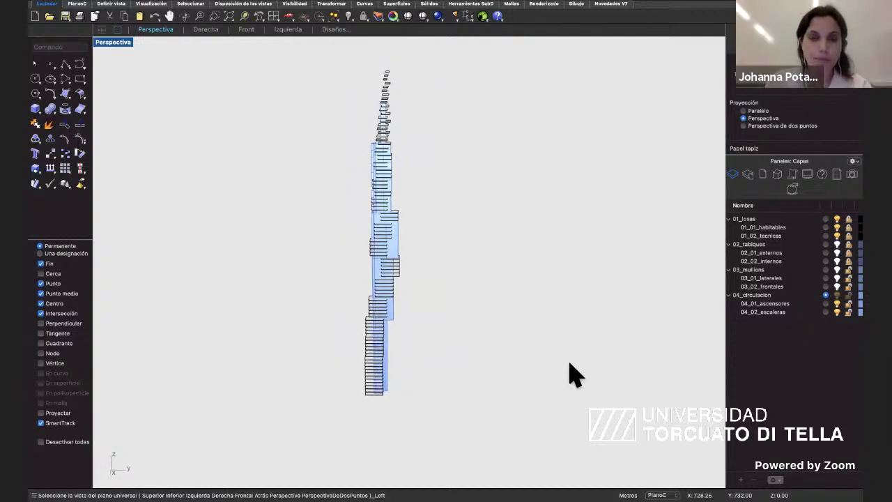
# Show the 02_tabiques and 03_mullions layers to view the complete tower, and hide 02_tabiques again.
pyautogui.click(837, 244)
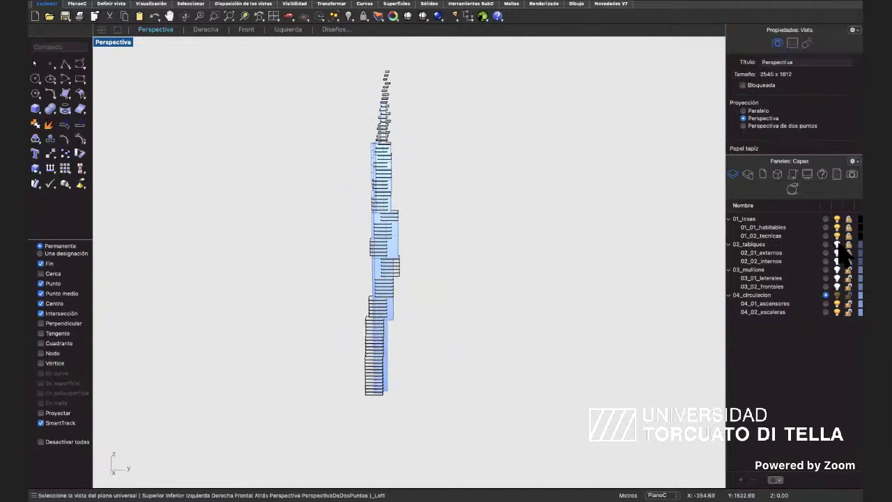
pyautogui.click(837, 269)
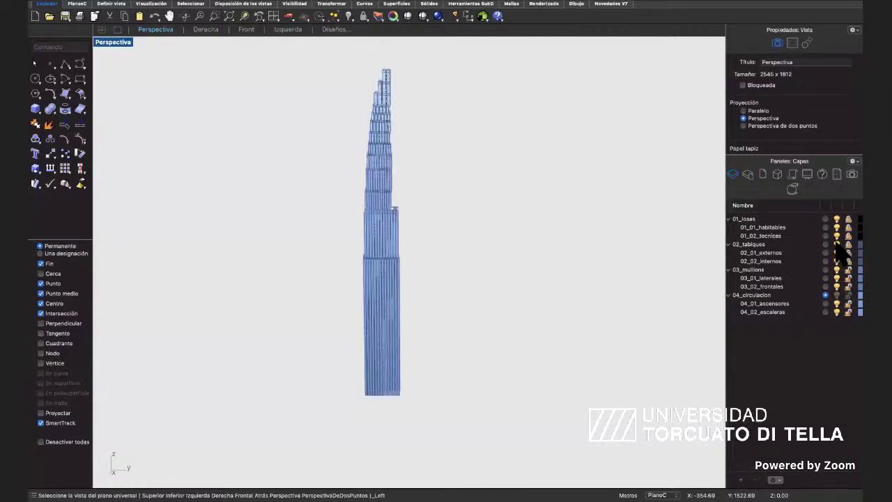
pyautogui.hscroll(8, 484, 252)
pyautogui.hscroll(-5, 488, 262)
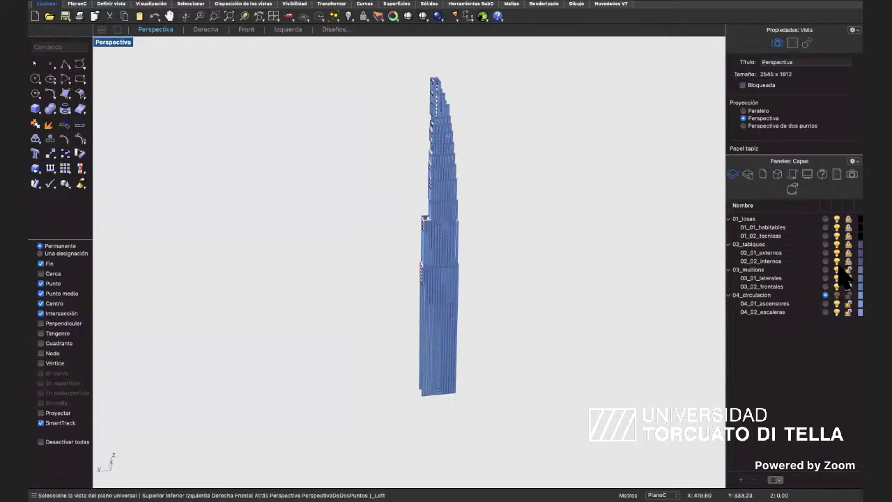
pyautogui.click(836, 244)
pyautogui.hscroll(-6, 630, 261)
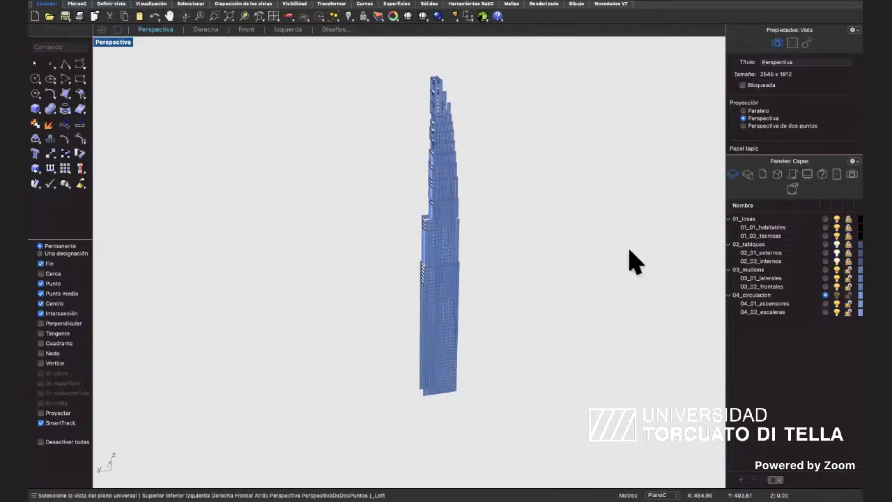
# Examine the tower's stepped silhouette and mullions from several angles, with the walls hidden.
pyautogui.scroll(3, 519, 242)
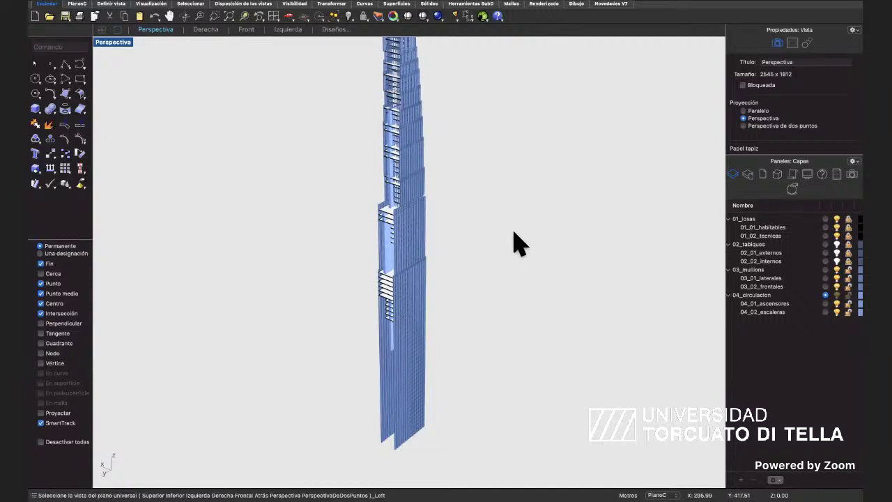
pyautogui.scroll(-1, 514, 231)
pyautogui.keyDown('shift'); pyautogui.scroll(2, 502, 238); pyautogui.keyUp('shift')
pyautogui.scroll(-1, 502, 237)
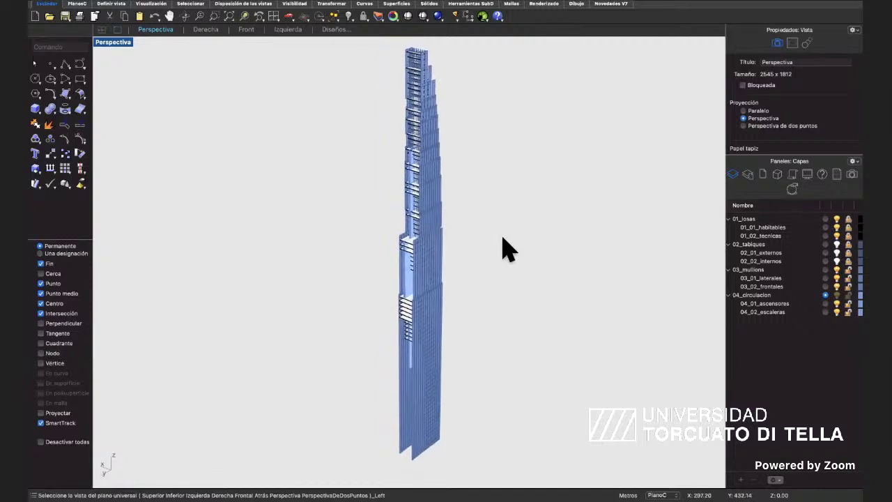
pyautogui.scroll(1, 509, 248)
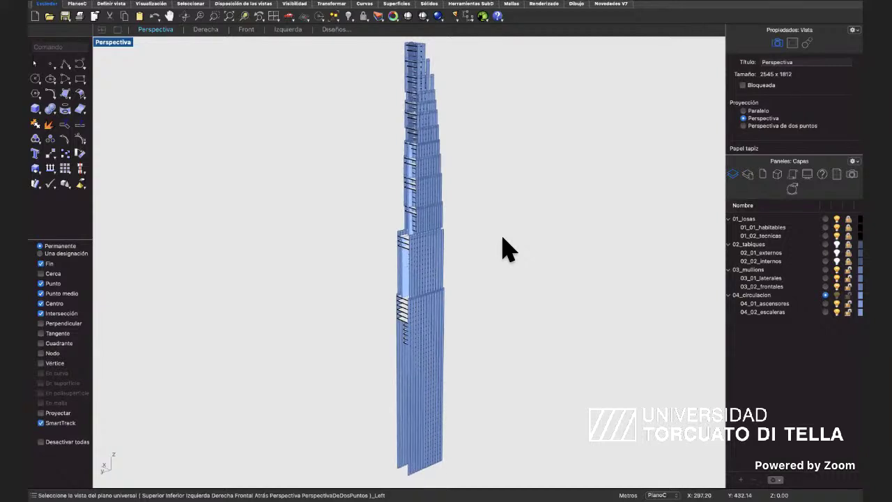
pyautogui.scroll(1, 508, 249)
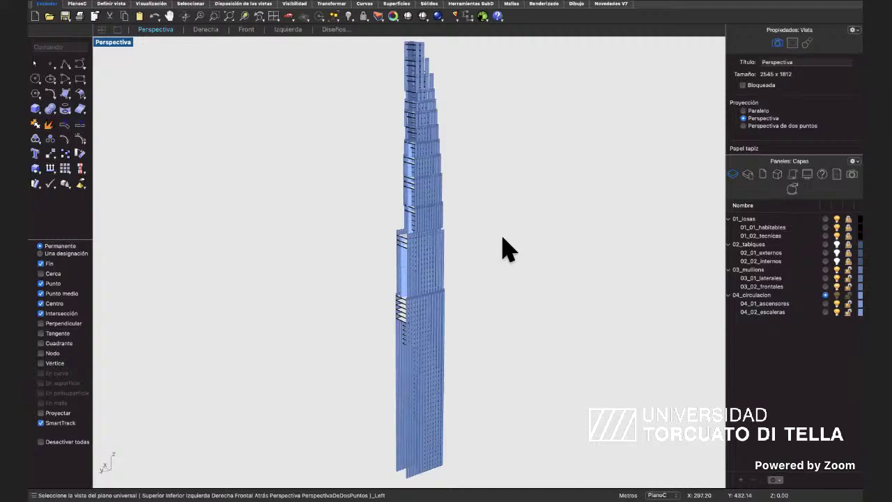
pyautogui.moveTo(503, 238); pyautogui.dragTo(511, 322, button='right')
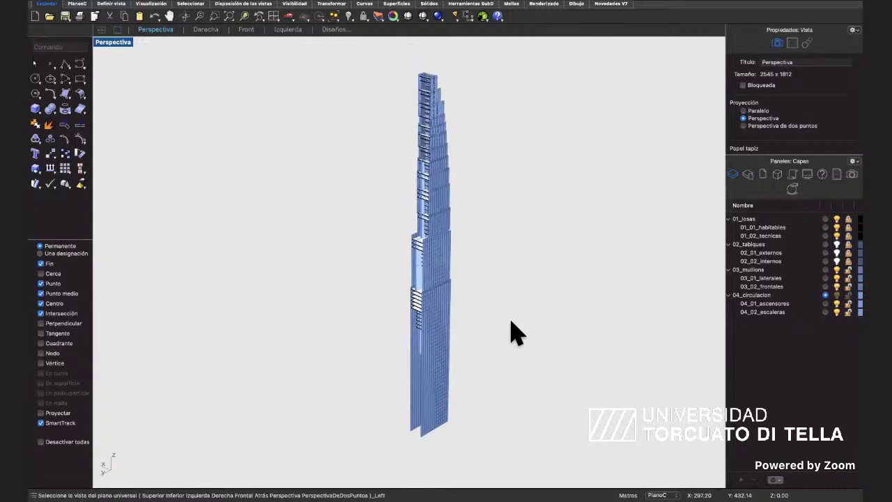
pyautogui.scroll(-4, 515, 333)
pyautogui.scroll(5, 516, 333)
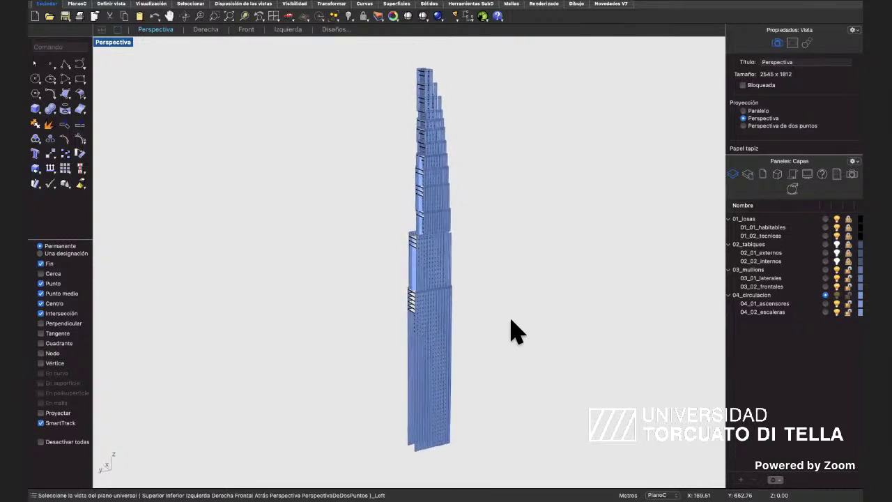
pyautogui.scroll(-4, 511, 321)
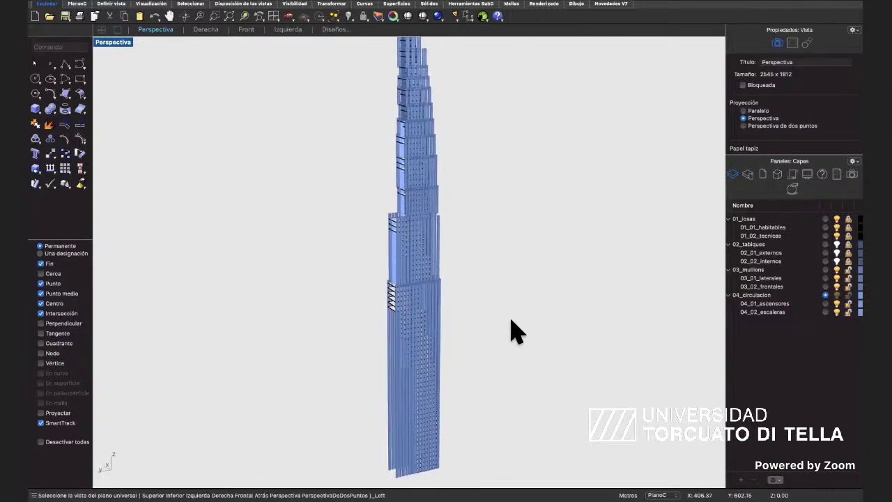
pyautogui.scroll(5, 515, 333)
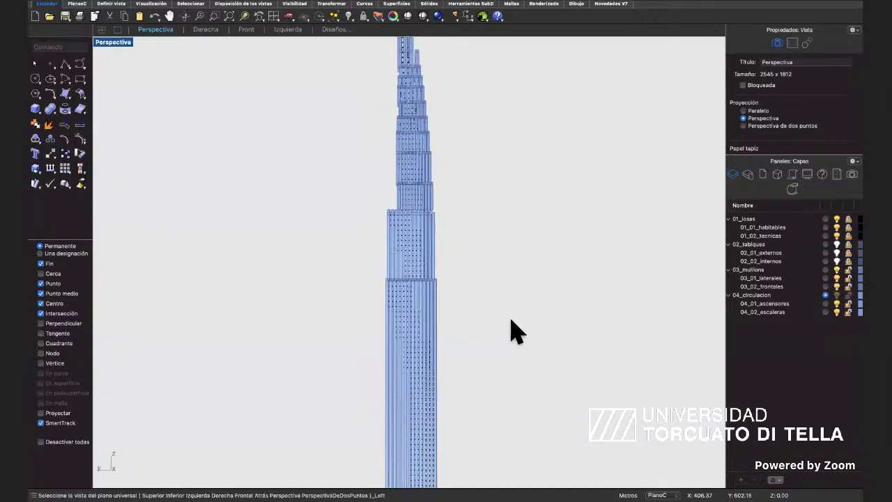
# Check the tower in the Derecha view, return to Perspectiva and examine the open side with its slabs and cores.
pyautogui.click(207, 30)
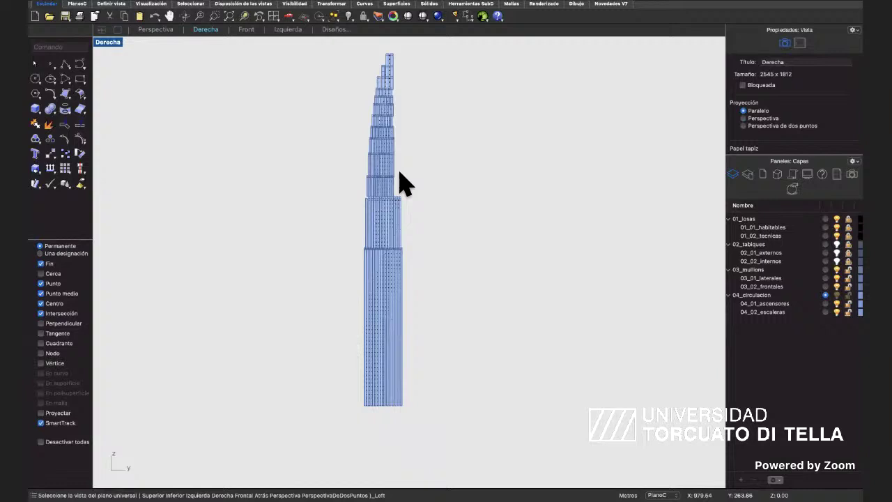
pyautogui.click(156, 30)
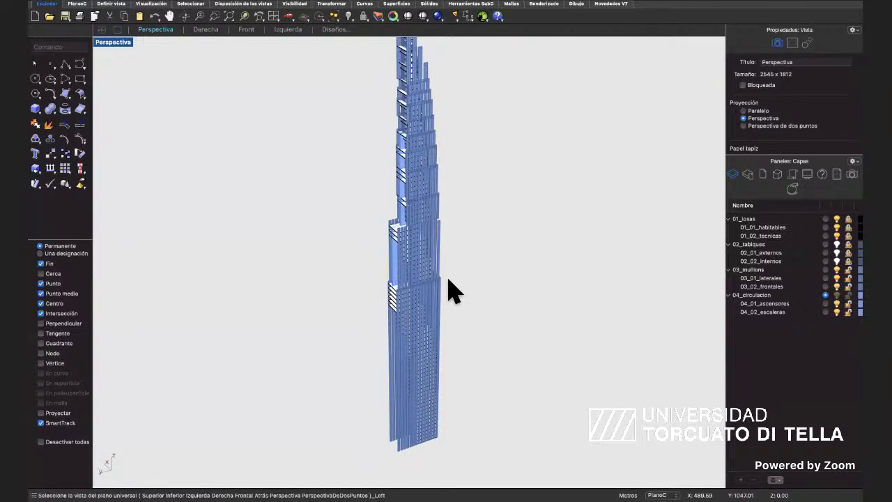
pyautogui.scroll(-2, 448, 280)
pyautogui.scroll(3, 408, 142)
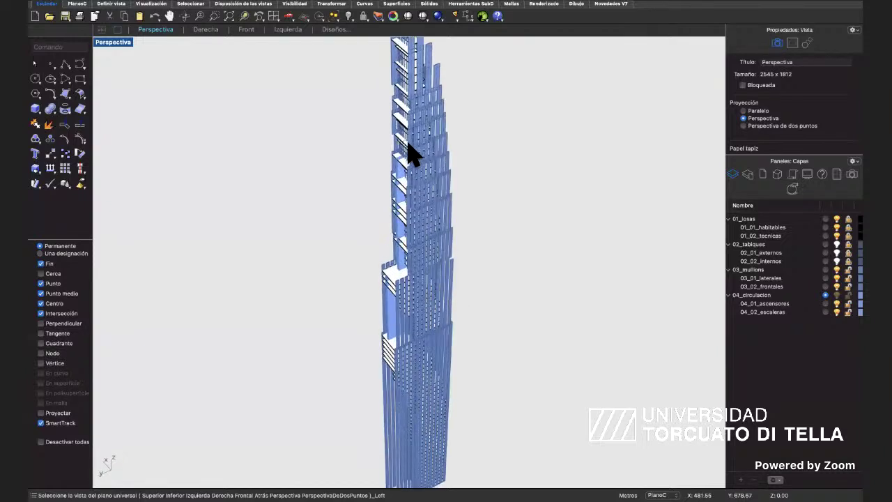
pyautogui.moveTo(499, 189); pyautogui.dragTo(529, 197, button='right')
pyautogui.scroll(2, 528, 197)
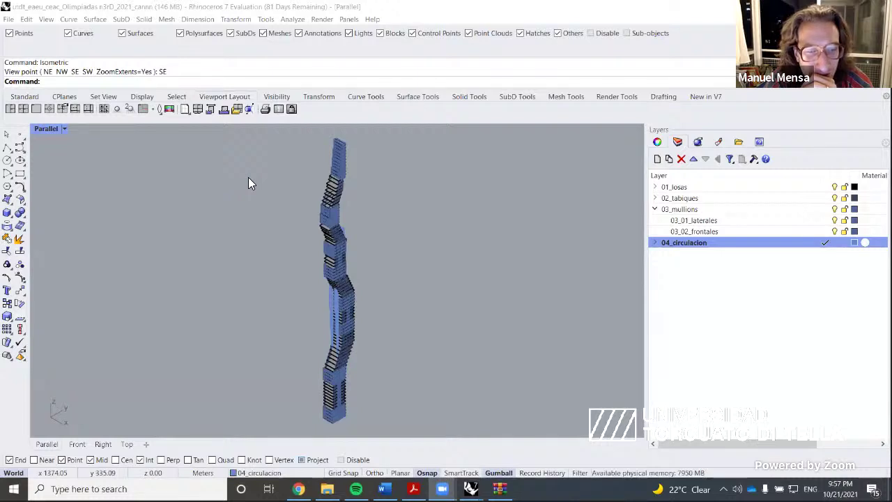
# Rotate the tower with Turntable at speed 18 and hide 03_mullions, 02_tabiques and 01_losas to examine the circulation cores.
pyautogui.write('Turntable')
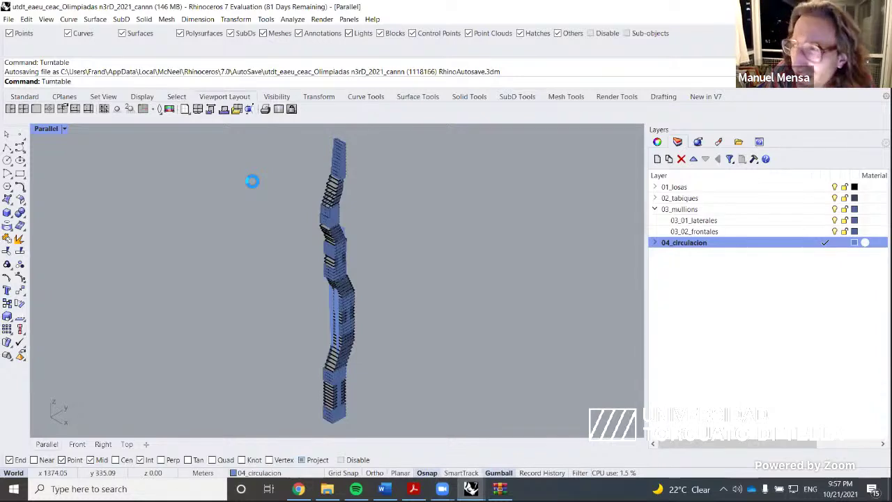
pyautogui.press('Return')
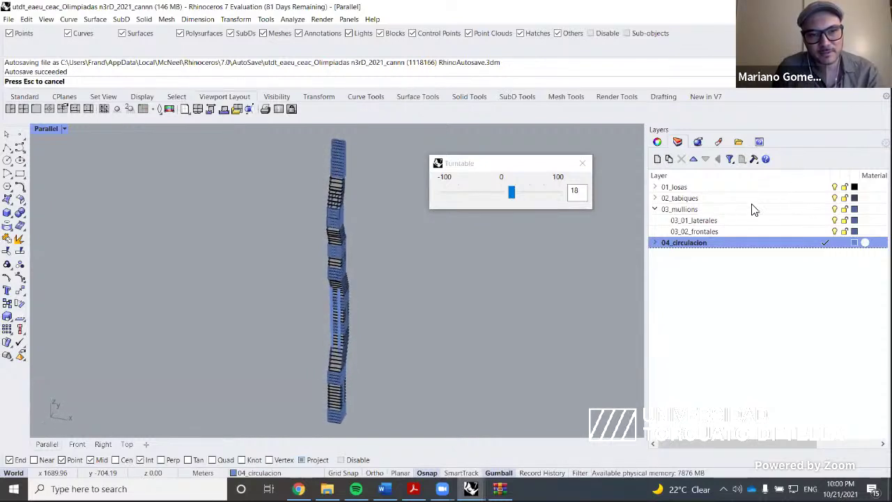
pyautogui.click(827, 209)
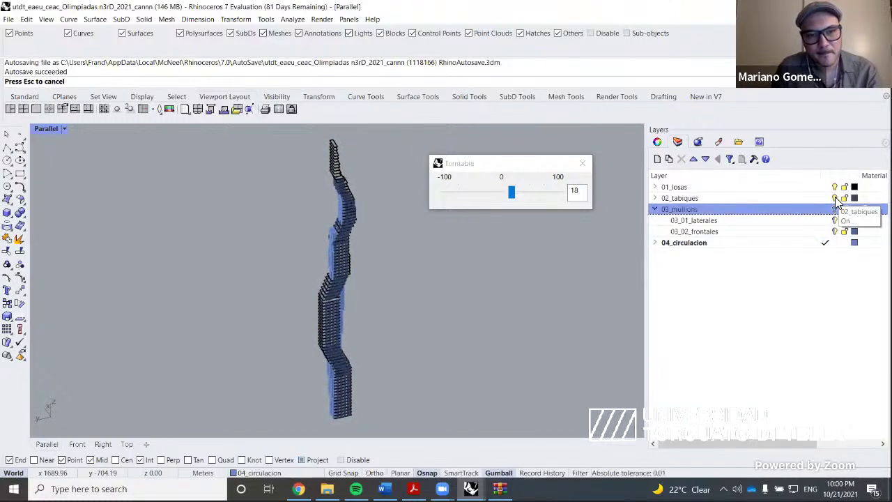
pyautogui.click(834, 198)
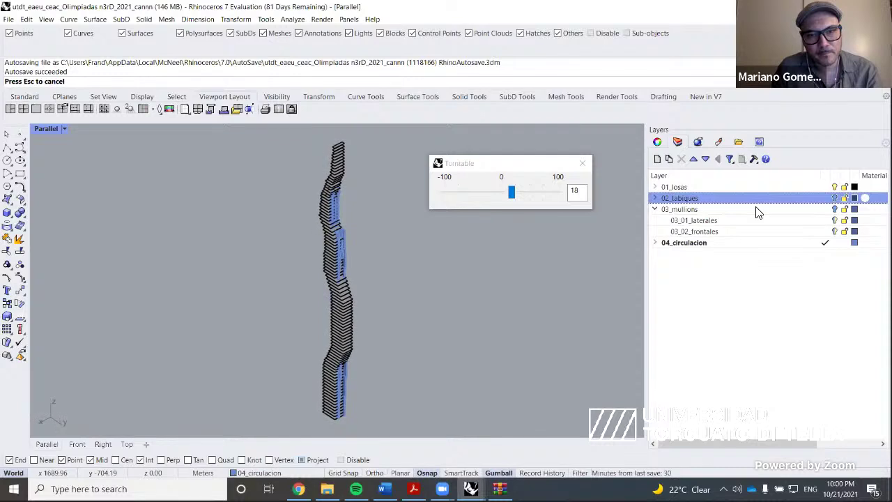
pyautogui.click(833, 188)
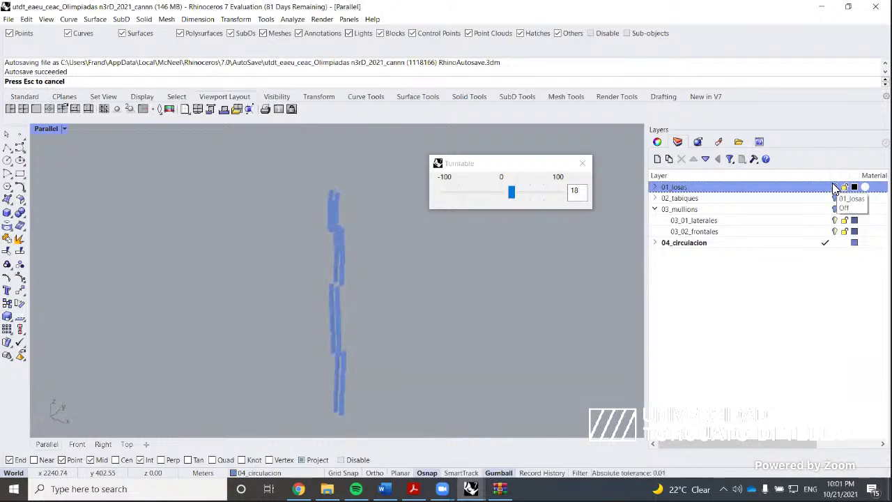
# Expand the 04_circulacion layer and hide 04_02_escaleras to examine the elevator shafts on their own.
pyautogui.click(657, 243)
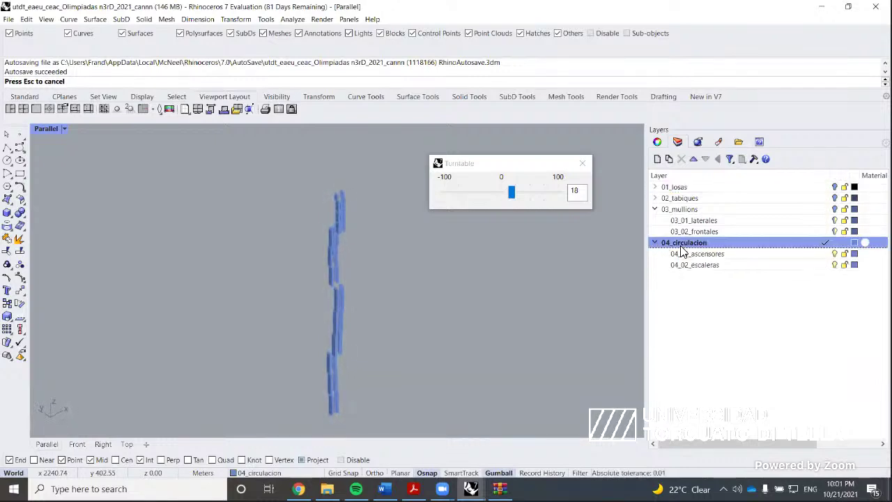
pyautogui.click(836, 266)
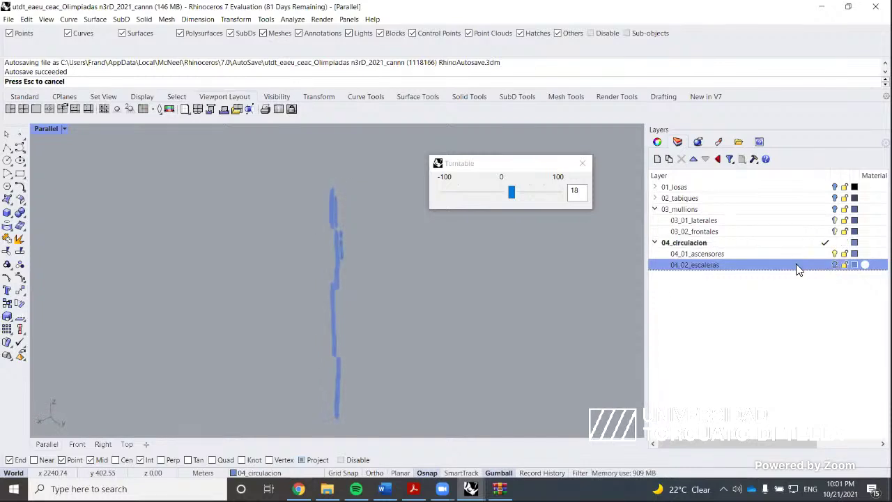
pyautogui.click(831, 254)
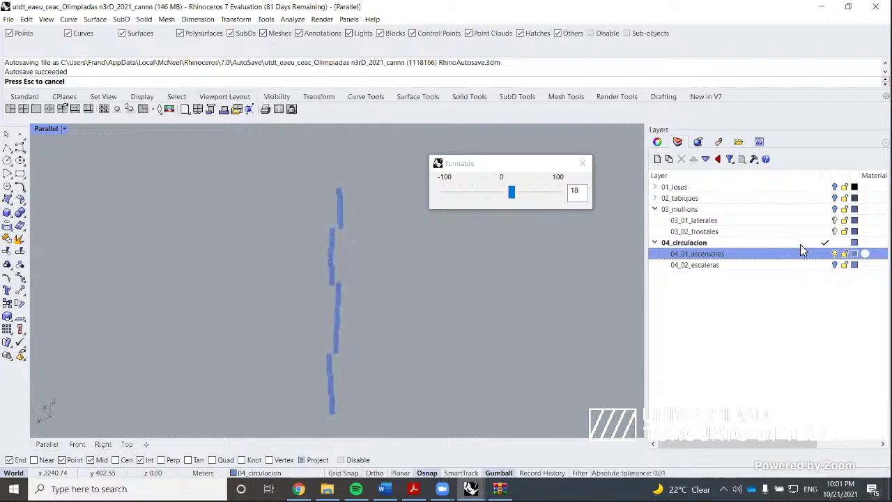
# Show 01_losas again and hide its 01_01_habitables sublayer to compare the technical slabs with the elevator shafts.
pyautogui.click(750, 199)
pyautogui.click(757, 187)
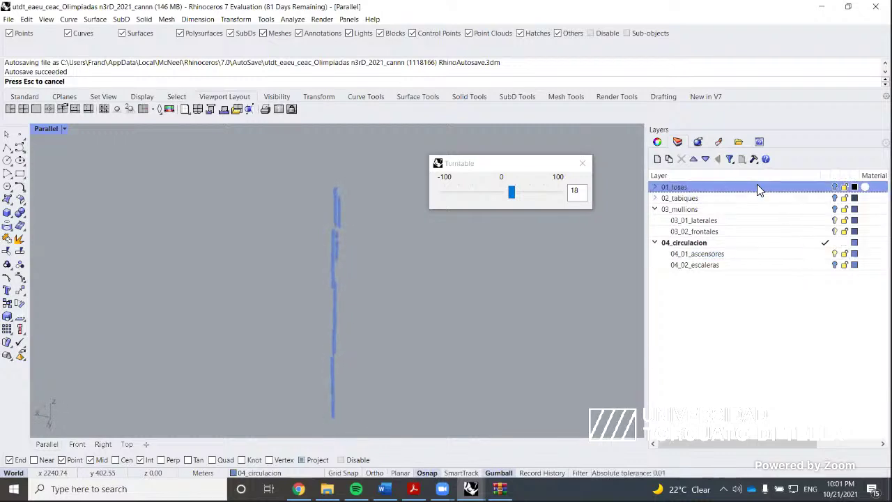
pyautogui.click(834, 187)
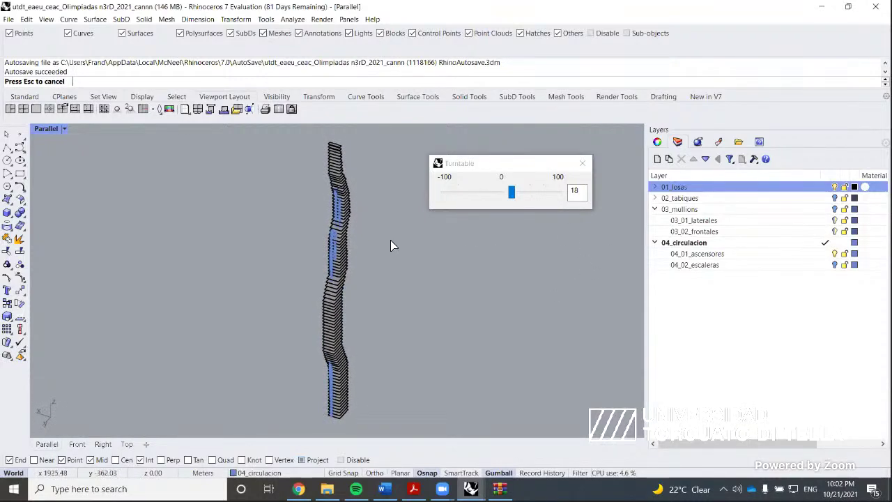
pyautogui.click(655, 187)
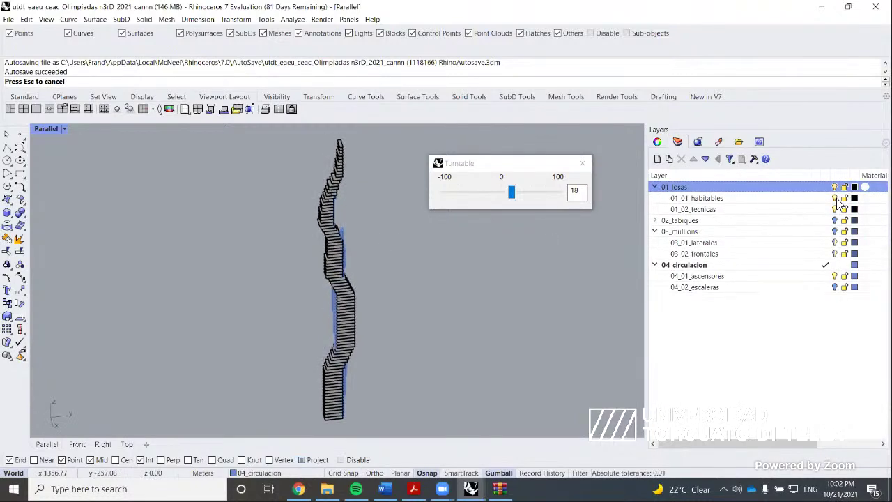
pyautogui.click(834, 198)
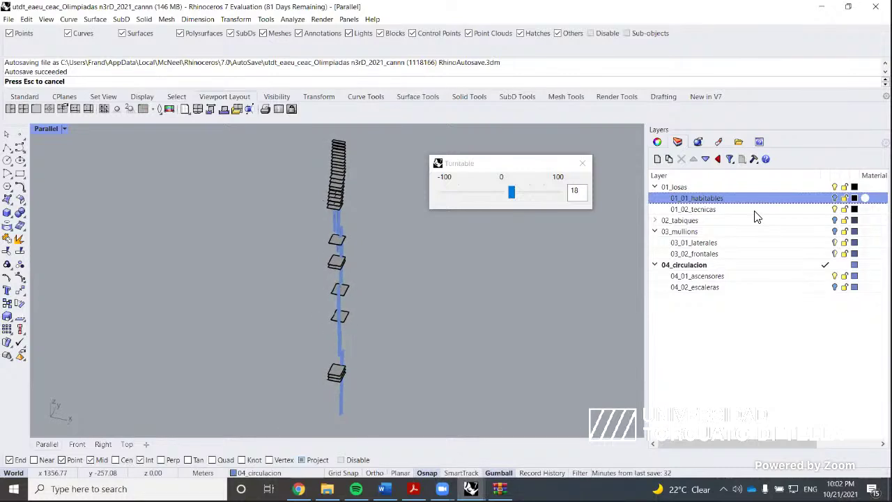
pyautogui.click(773, 209)
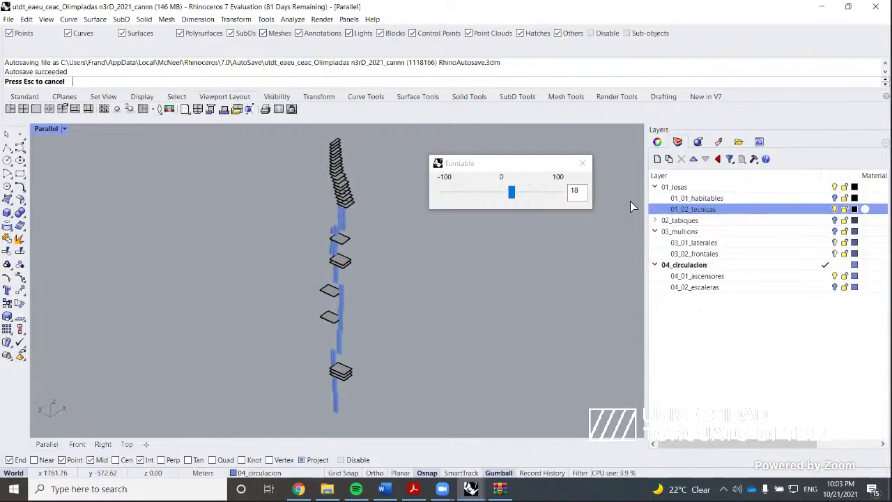
# Show the habitable slabs, walls, mullions and stairs again and stop the turntable rotation.
pyautogui.click(834, 198)
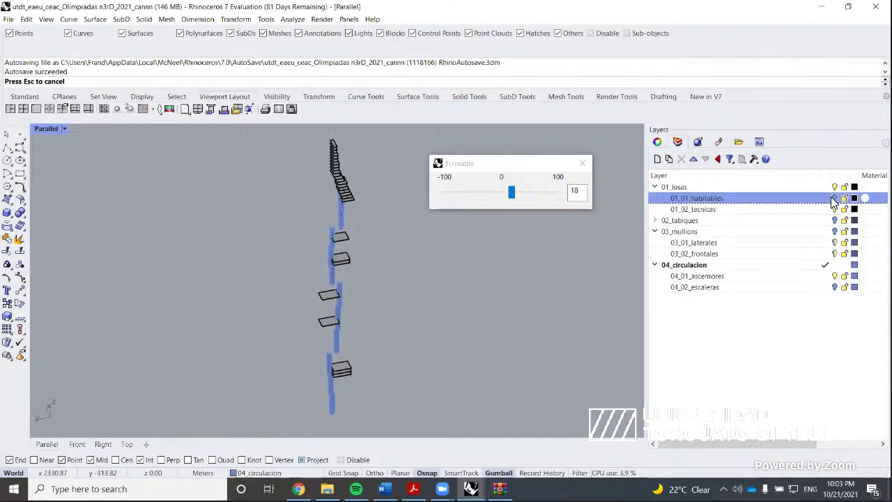
pyautogui.click(834, 231)
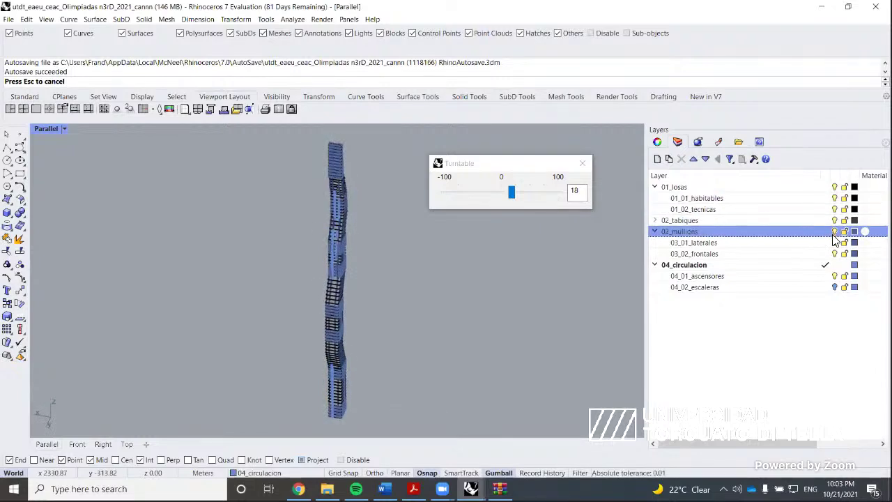
pyautogui.click(834, 288)
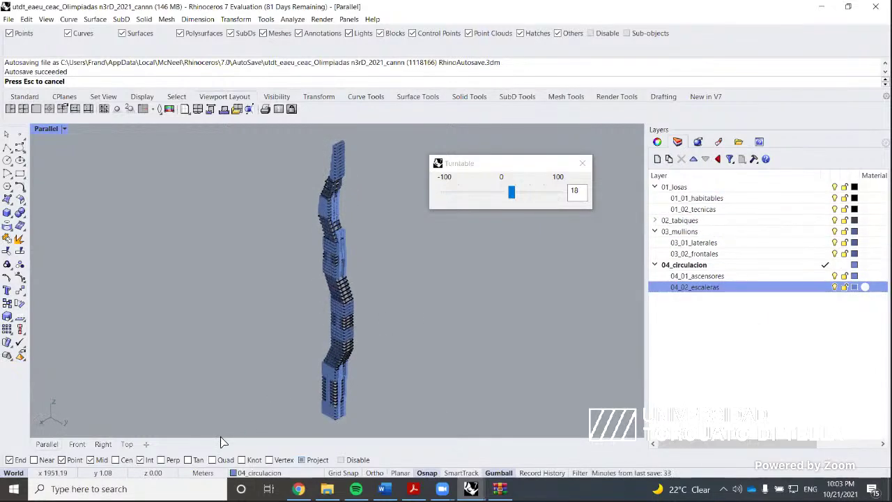
pyautogui.click(582, 164)
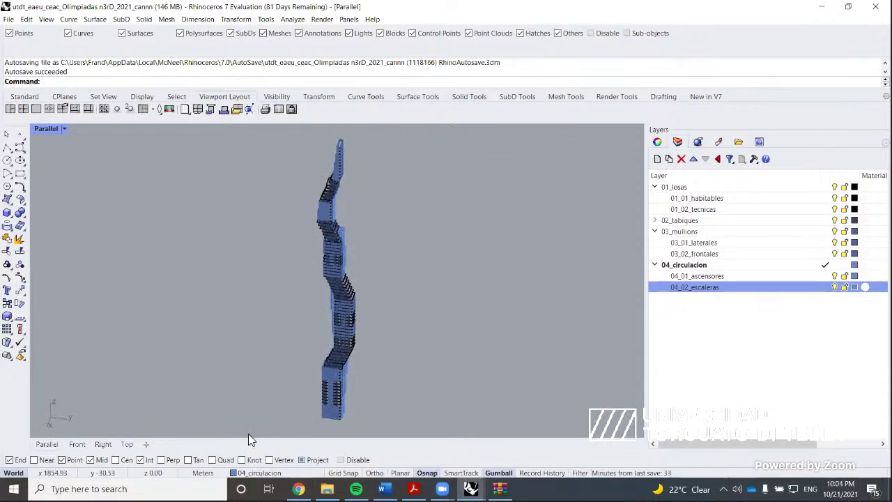
# Frame the whole tower in the Right view to examine its stepped side profile.
pyautogui.click(74, 444)
pyautogui.click(104, 443)
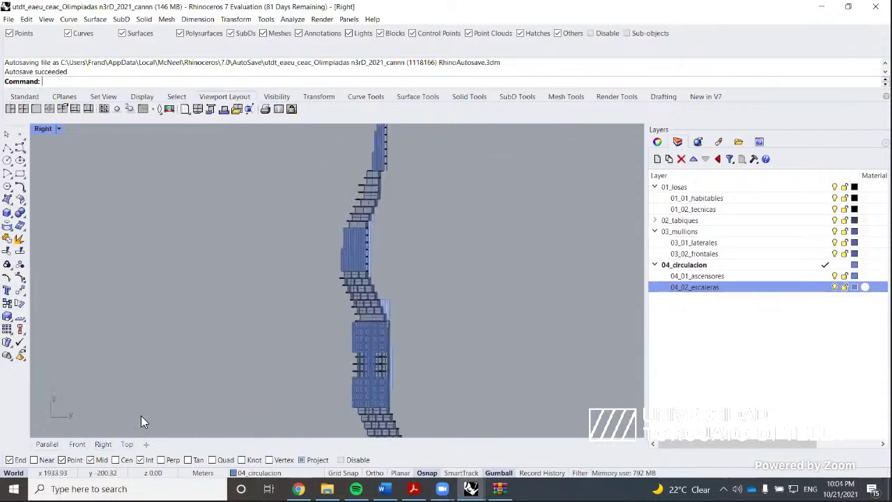
pyautogui.scroll(-3, 334, 293)
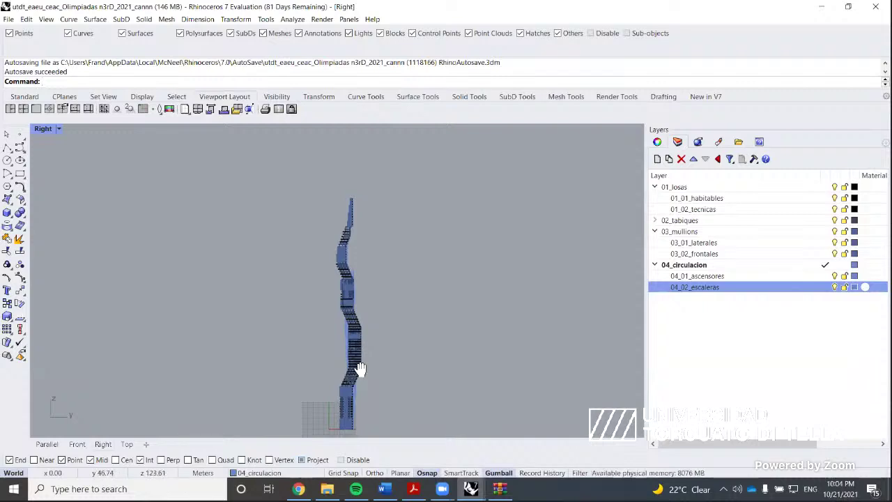
pyautogui.scroll(-1, 356, 348)
pyautogui.moveTo(310, 132); pyautogui.dragTo(436, 412)
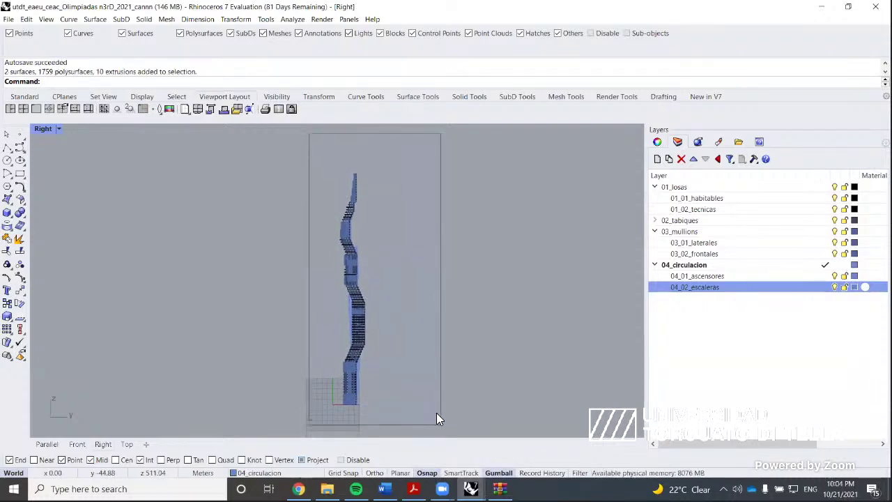
pyautogui.write('zs')
pyautogui.press('Return')
pyautogui.press('Escape')
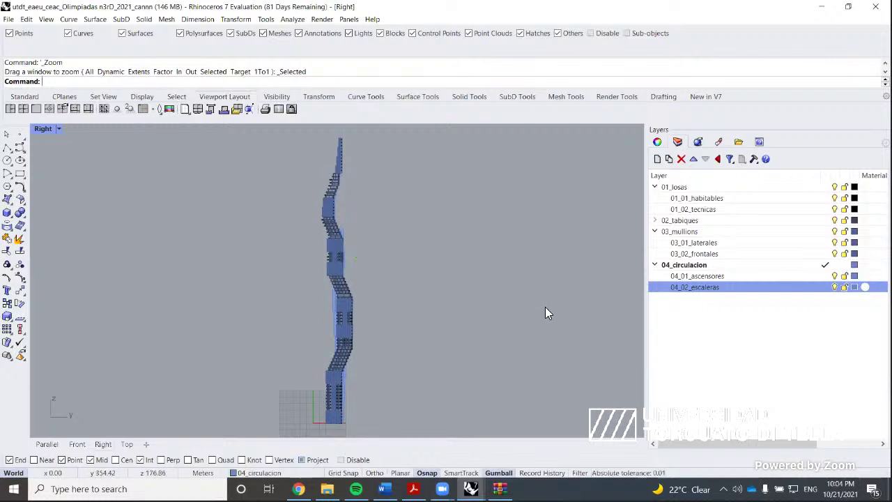
# Frame the whole tower in the Front view to examine its facade.
pyautogui.click(77, 444)
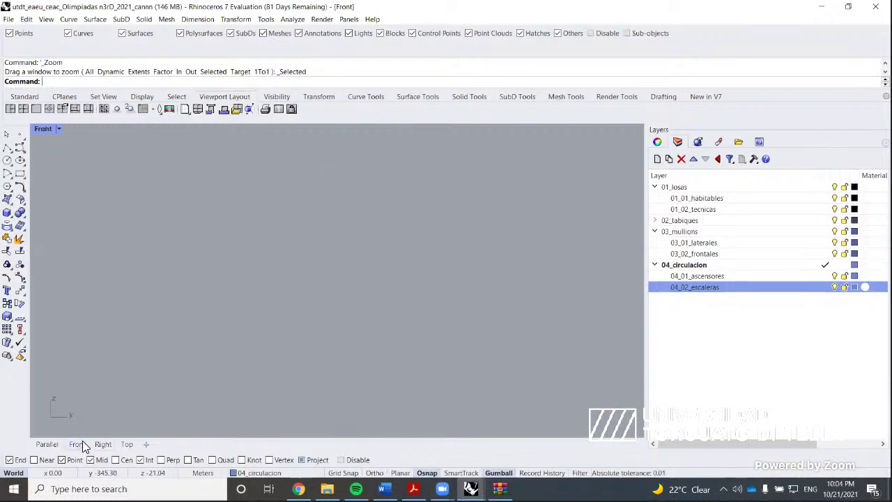
pyautogui.scroll(-5, 314, 294)
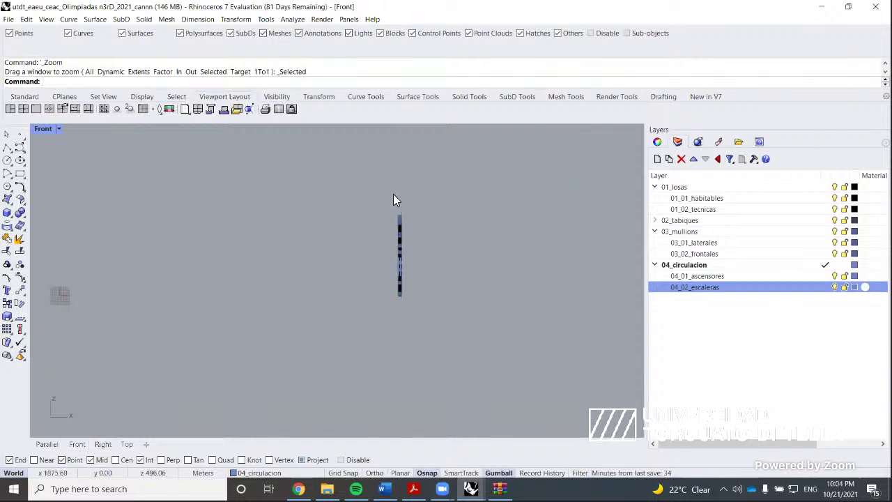
pyautogui.moveTo(380, 178); pyautogui.dragTo(446, 333)
pyautogui.write('zs')
pyautogui.press('Return')
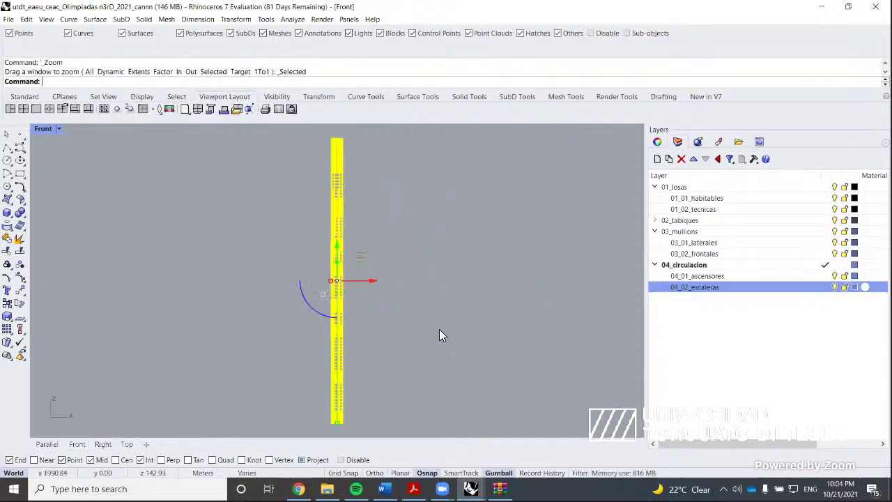
pyautogui.press('Escape')
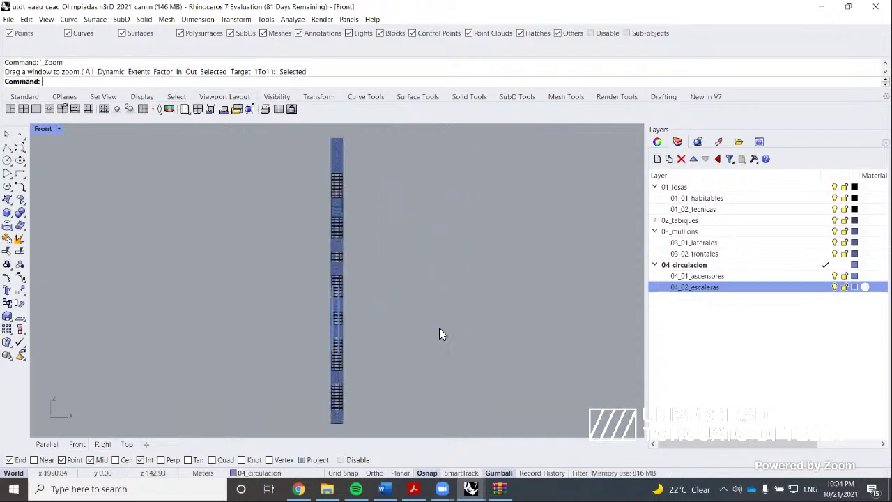
# Alternate between the Right and Front views to compare the tower's two elevations.
pyautogui.click(104, 444)
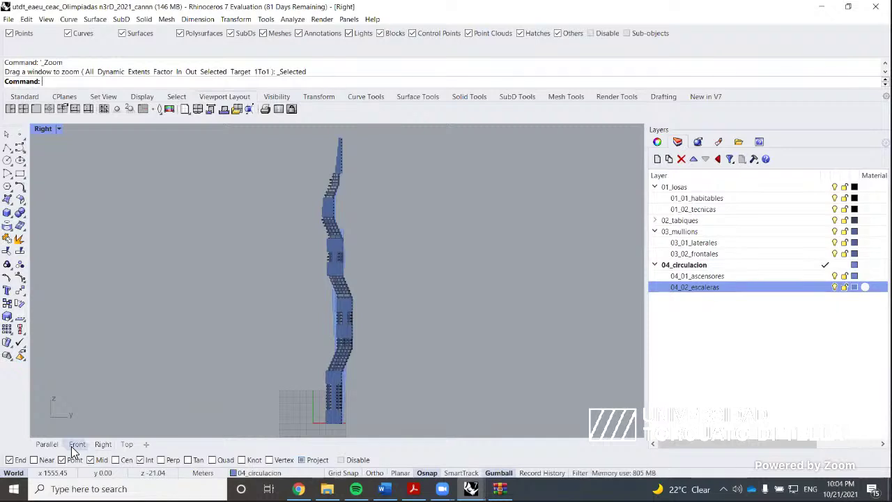
pyautogui.click(72, 445)
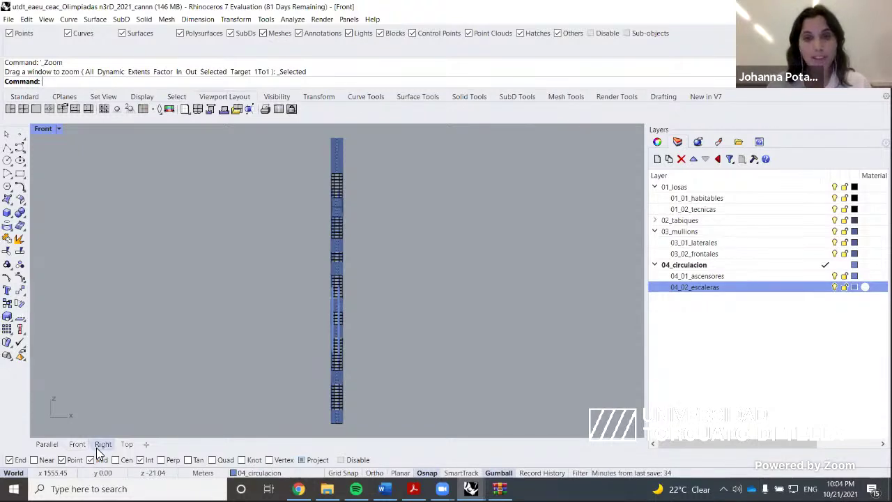
pyautogui.click(102, 445)
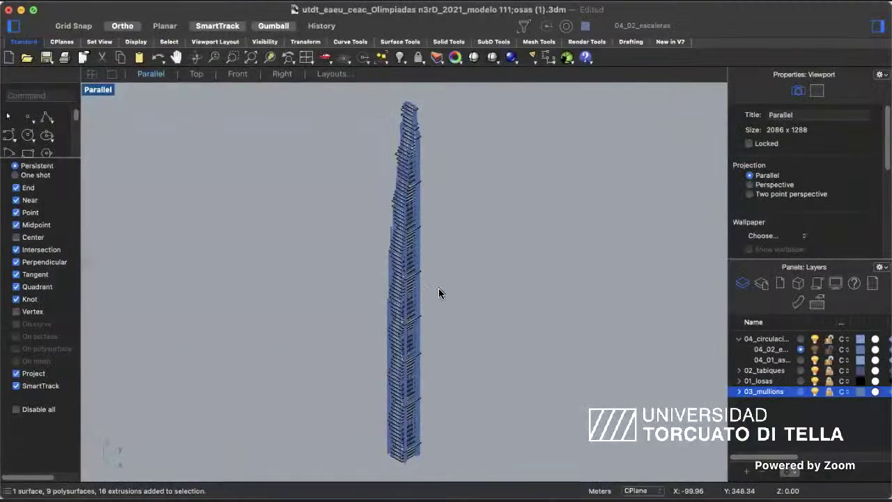
# Show the next tower model full screen, make 04_circulacion the current layer and switch to the Front view.
pyautogui.press('ctrl+super+f')
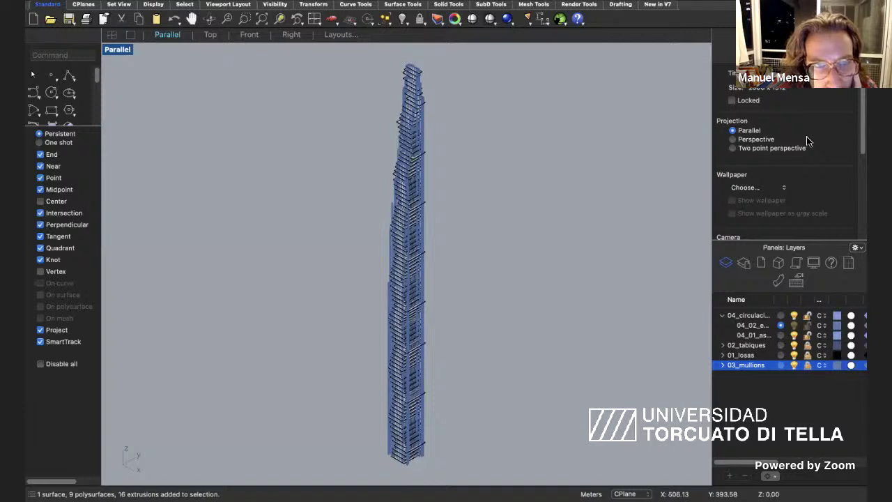
pyautogui.click(780, 365)
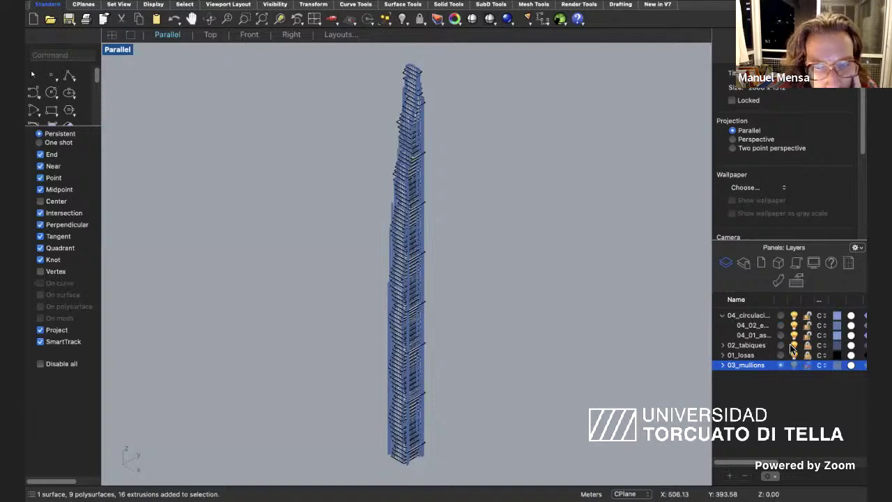
pyautogui.click(781, 315)
pyautogui.click(242, 34)
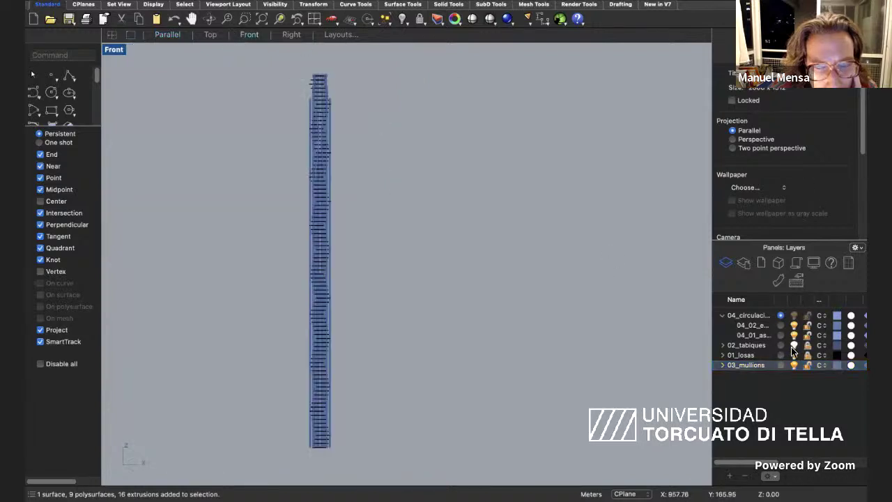
# Hide the wall, mullion and slab layers to examine the new tower's circulation cores in elevation.
pyautogui.click(793, 364)
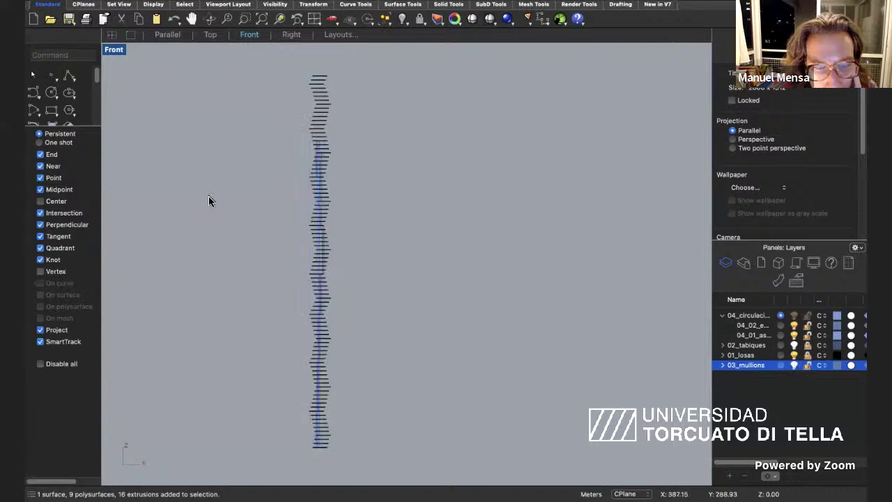
pyautogui.scroll(2, 248, 408)
pyautogui.moveTo(395, 370); pyautogui.dragTo(414, 384, button='right')
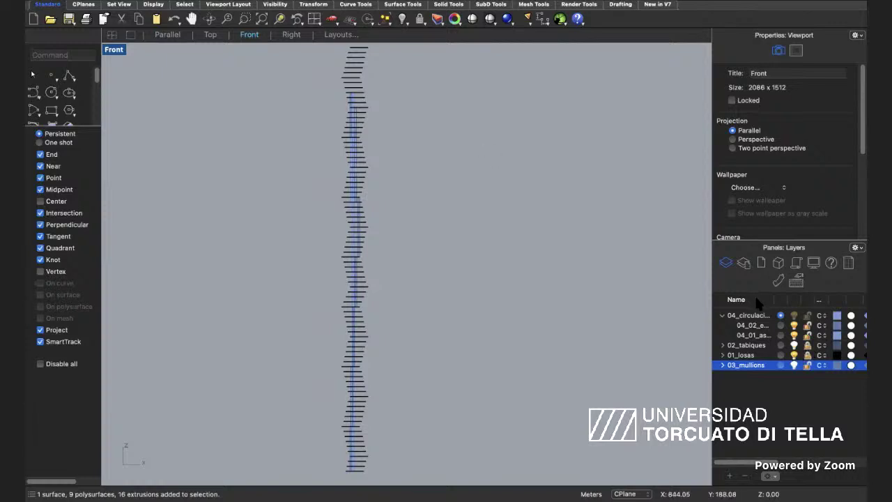
pyautogui.click(794, 355)
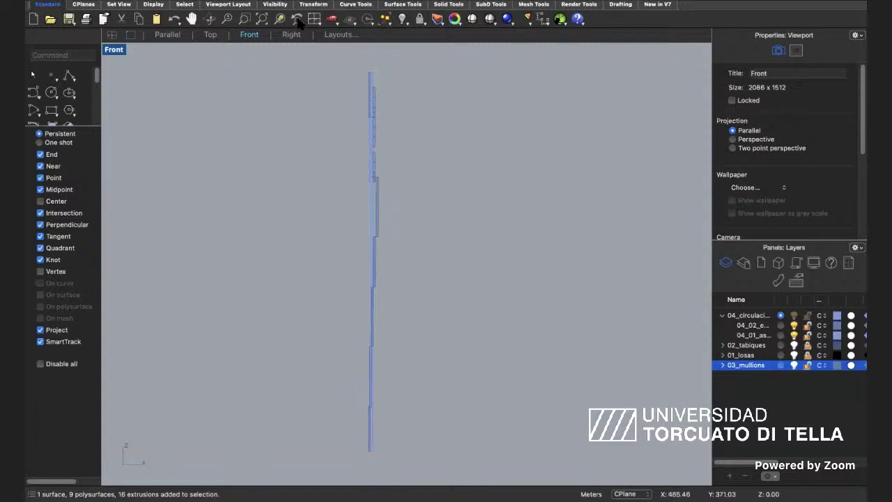
pyautogui.moveTo(523, 186); pyautogui.dragTo(550, 186, button='right')
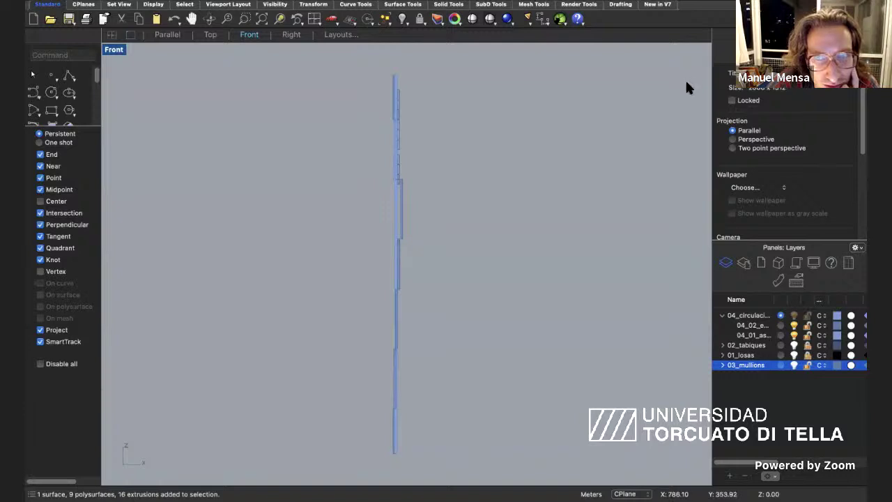
# Show the 02_tabiques, 01_losas and 03_mullions layers again, frame the tower in the Front view and return to the Parallel view.
pyautogui.moveTo(774, 368); pyautogui.dragTo(793, 346)
pyautogui.click(794, 346)
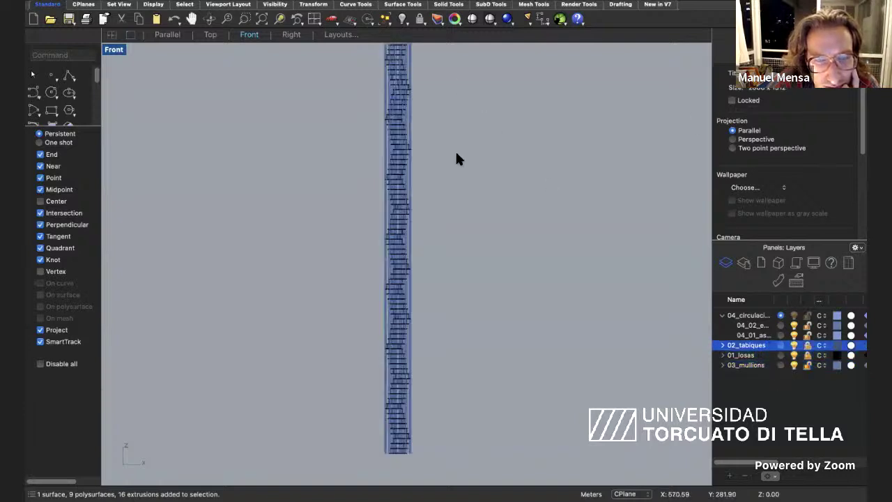
pyautogui.moveTo(450, 177); pyautogui.dragTo(436, 214, button='right')
pyautogui.scroll(-2, 418, 225)
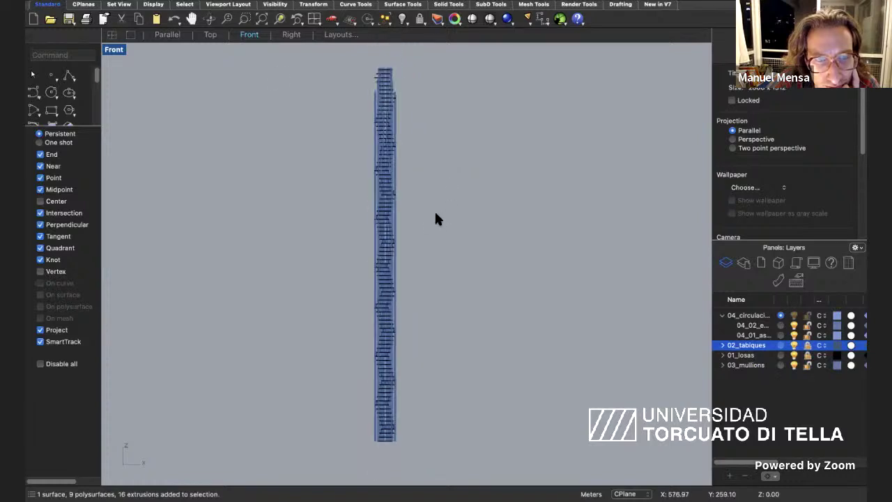
pyautogui.click(174, 35)
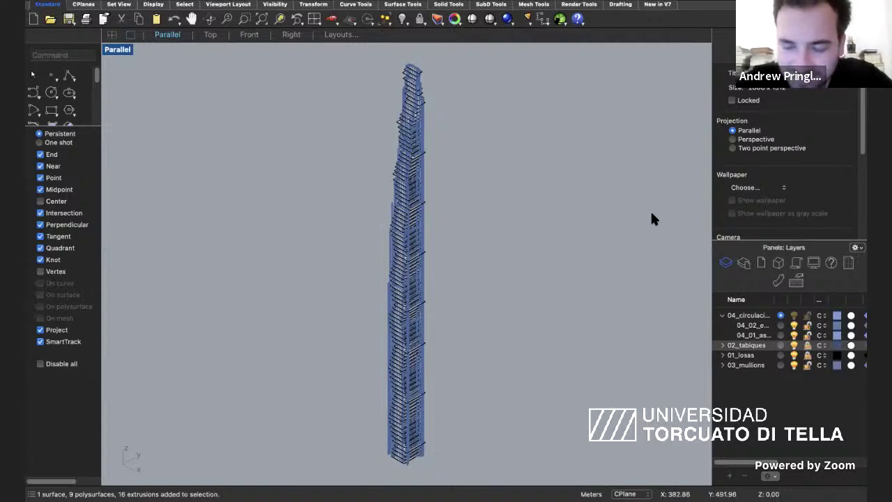
# Select all objects on the 04_circulacion layer and its two sublayers to highlight the cores inside the tower.
pyautogui.rightClick(763, 365)
pyautogui.click(743, 317)
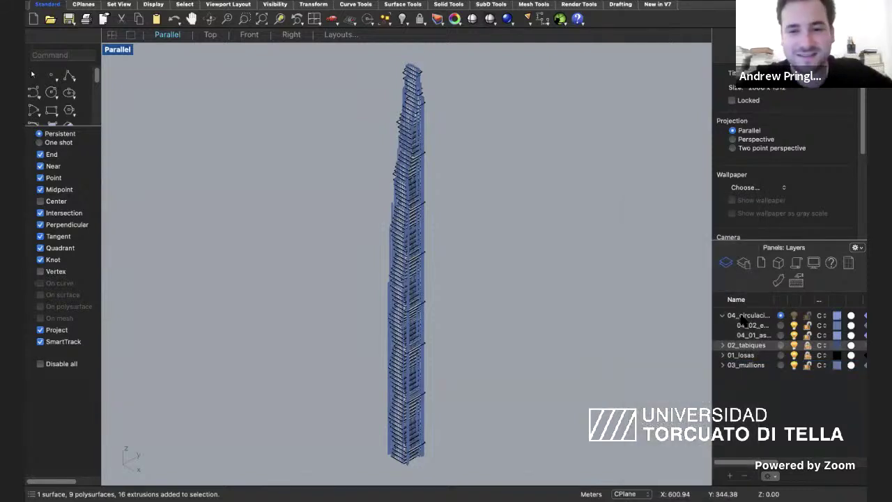
pyautogui.rightClick(743, 317)
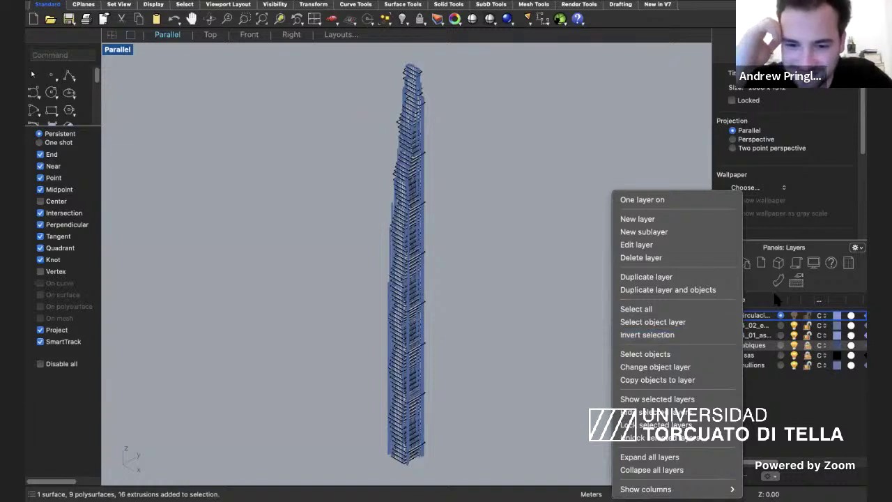
pyautogui.click(761, 315)
pyautogui.click(761, 317)
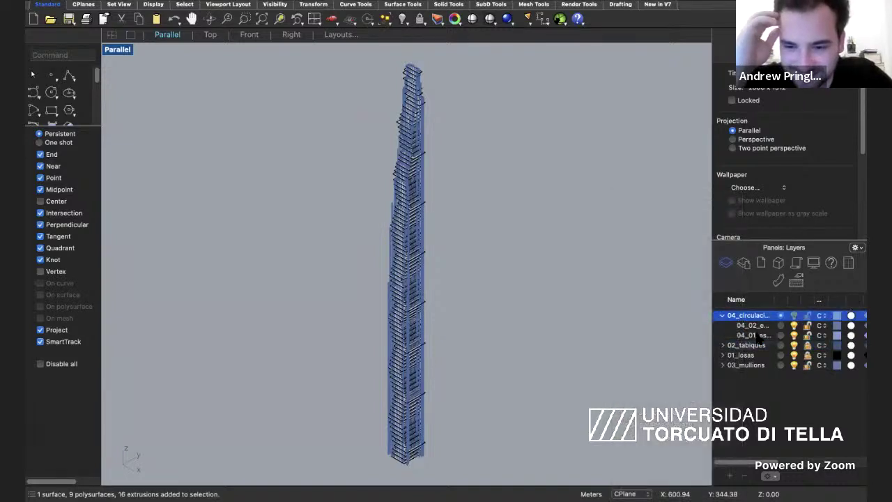
pyautogui.keyDown('shift'); pyautogui.click(757, 335); pyautogui.keyUp('shift')
pyautogui.rightClick(757, 335)
pyautogui.click(689, 353)
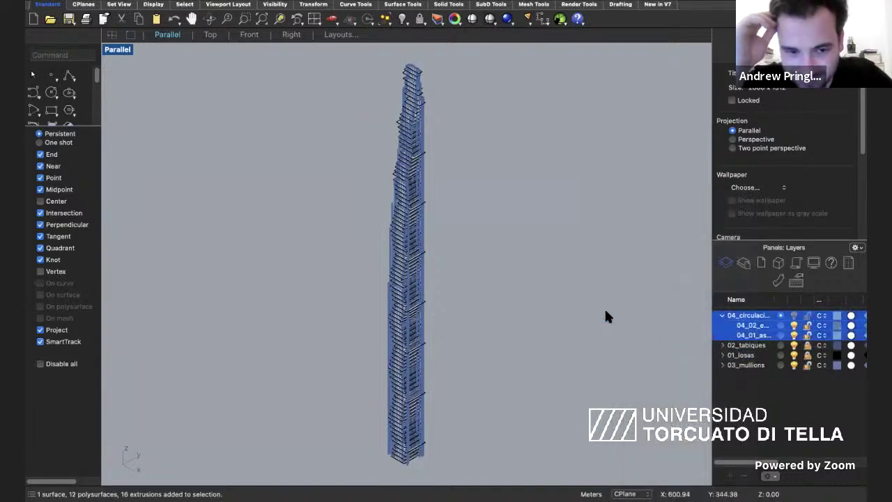
pyautogui.click(794, 364)
pyautogui.press('super+z')
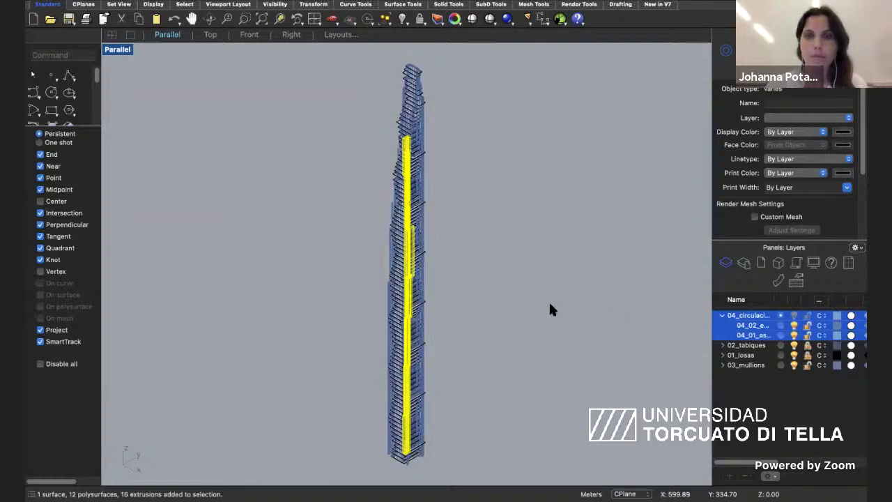
# Examine the highlighted circulation cores from several sides in the Parallel view.
pyautogui.moveTo(542, 304); pyautogui.dragTo(491, 289, button='right')
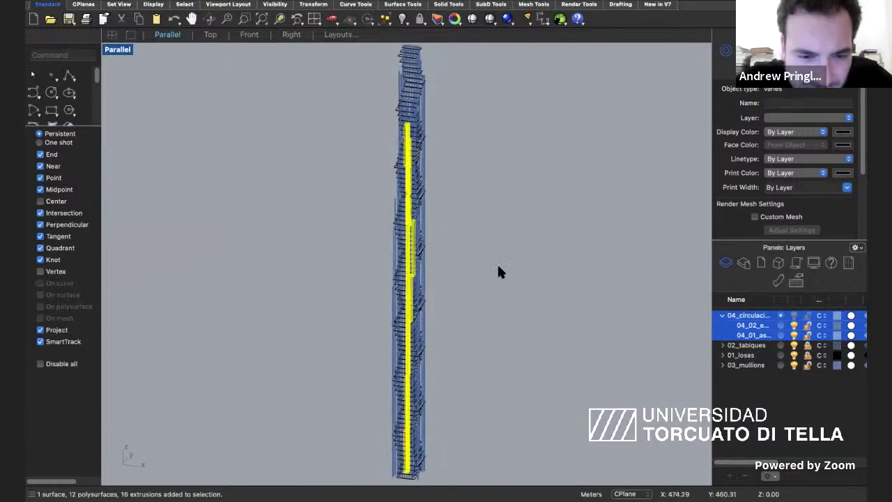
pyautogui.moveTo(502, 271); pyautogui.dragTo(520, 271, button='right')
pyautogui.hscroll(3, 521, 271)
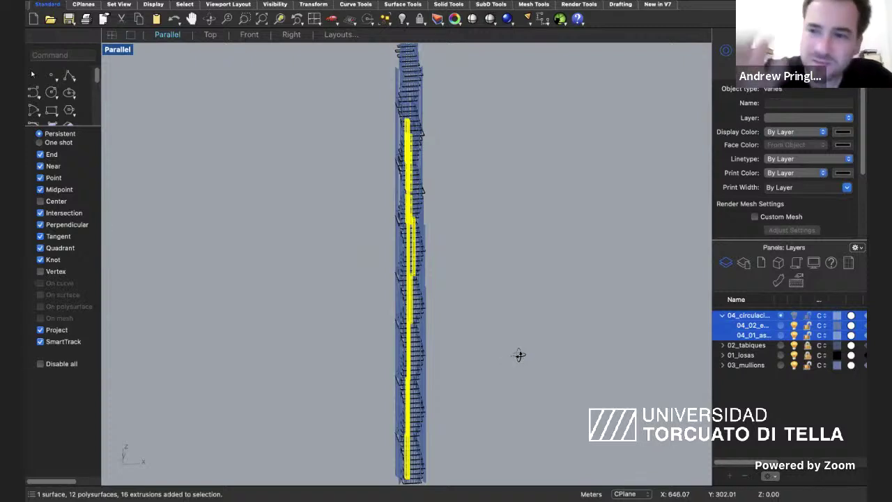
pyautogui.hscroll(5, 519, 355)
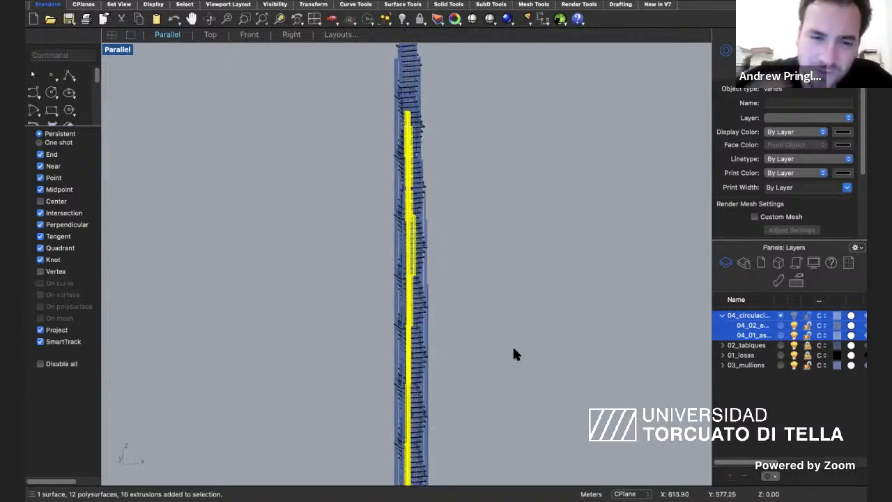
pyautogui.moveTo(514, 347); pyautogui.dragTo(555, 348, button='right')
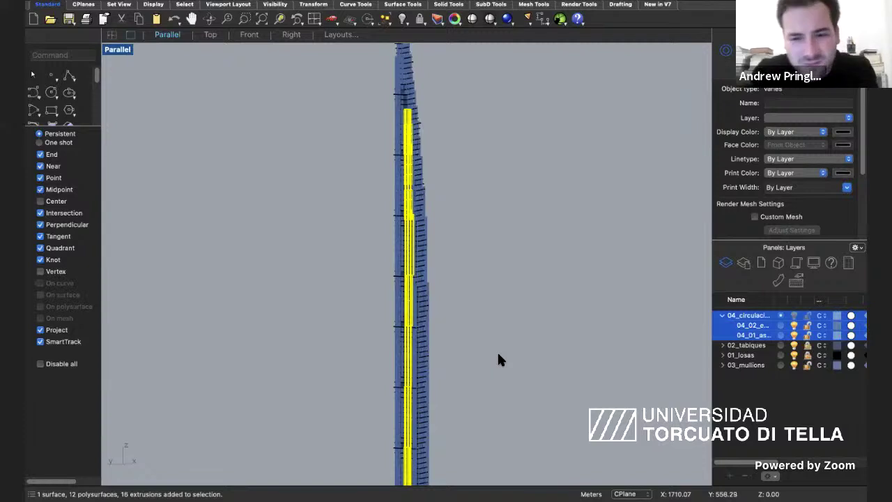
pyautogui.moveTo(503, 354); pyautogui.dragTo(550, 334, button='right')
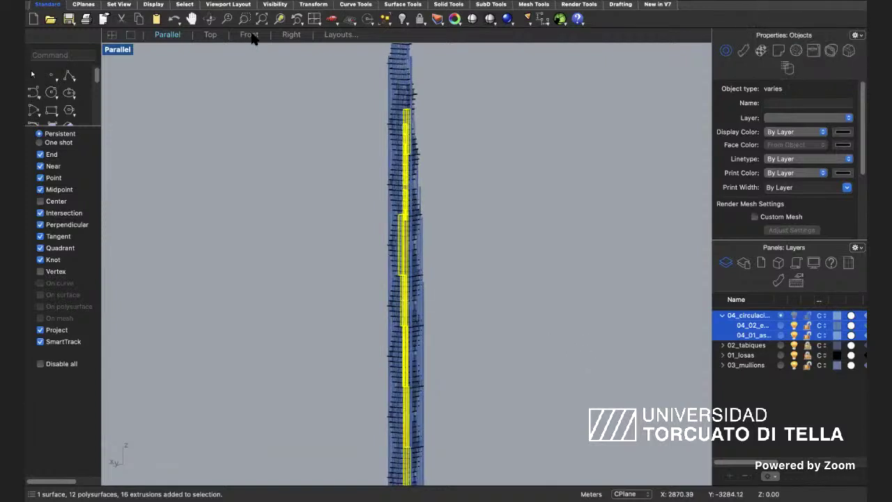
# Reselect the objects of the circulation layers in the Front view and examine how the cores run up the tower.
pyautogui.click(253, 38)
pyautogui.click(432, 287)
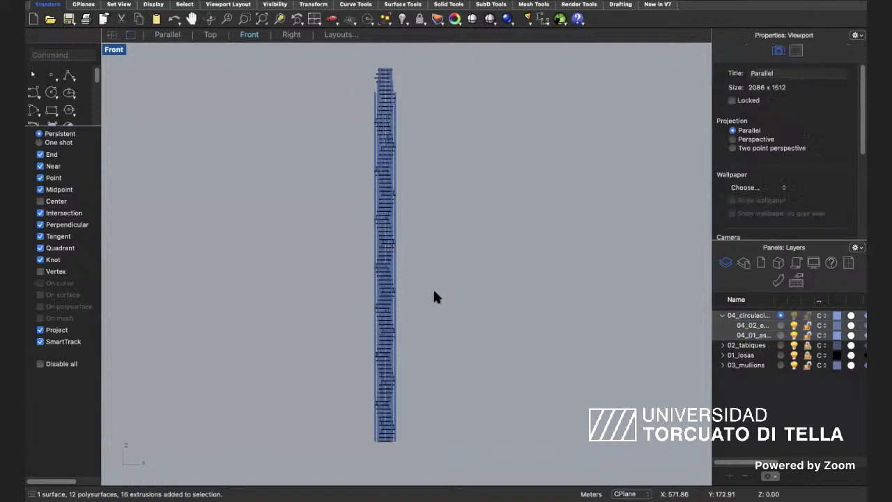
pyautogui.rightClick(760, 335)
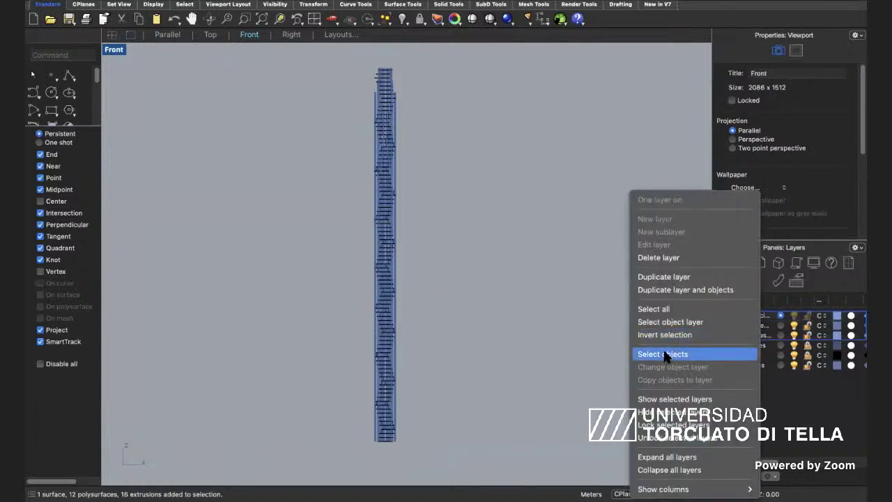
pyautogui.click(665, 356)
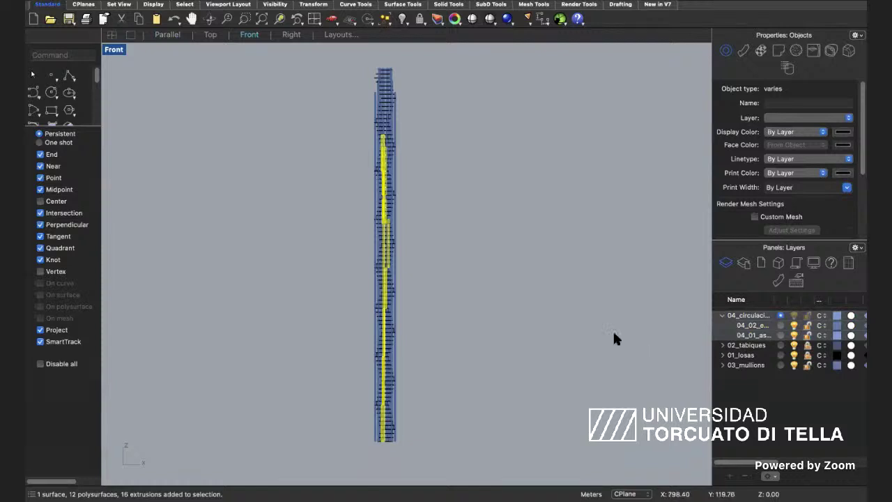
pyautogui.scroll(2, 404, 311)
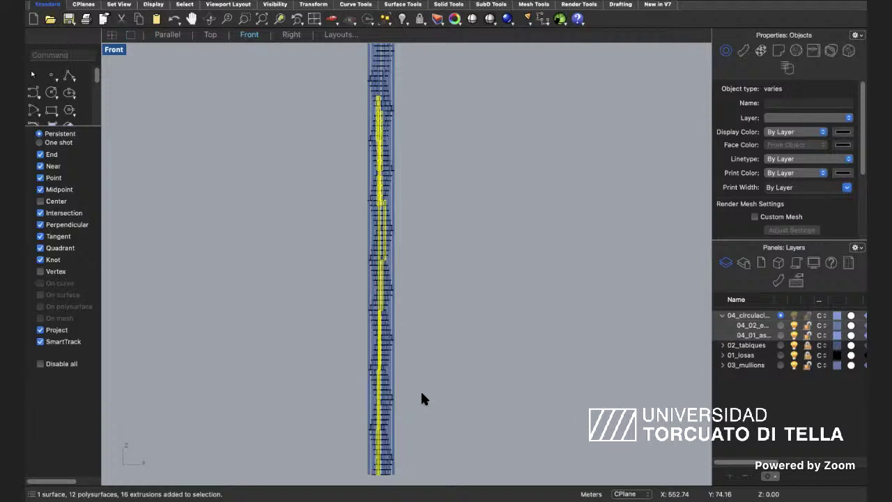
pyautogui.scroll(1, 396, 444)
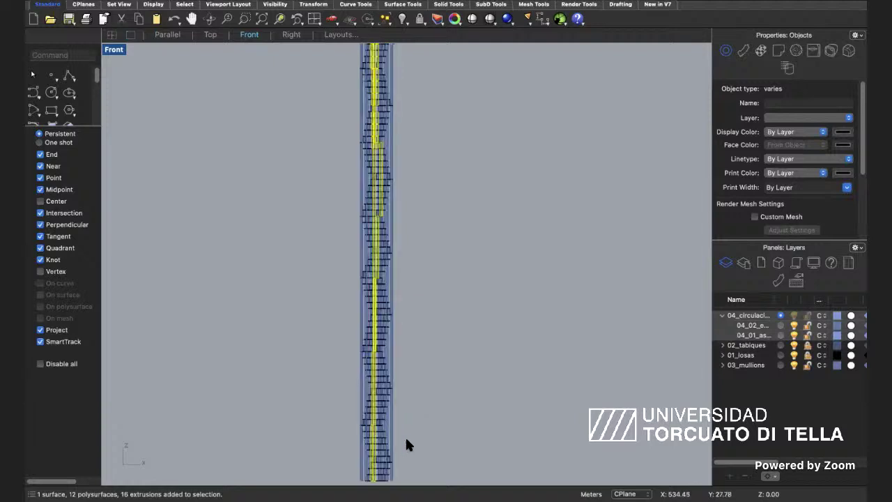
pyautogui.moveTo(420, 427); pyautogui.dragTo(416, 466, button='right')
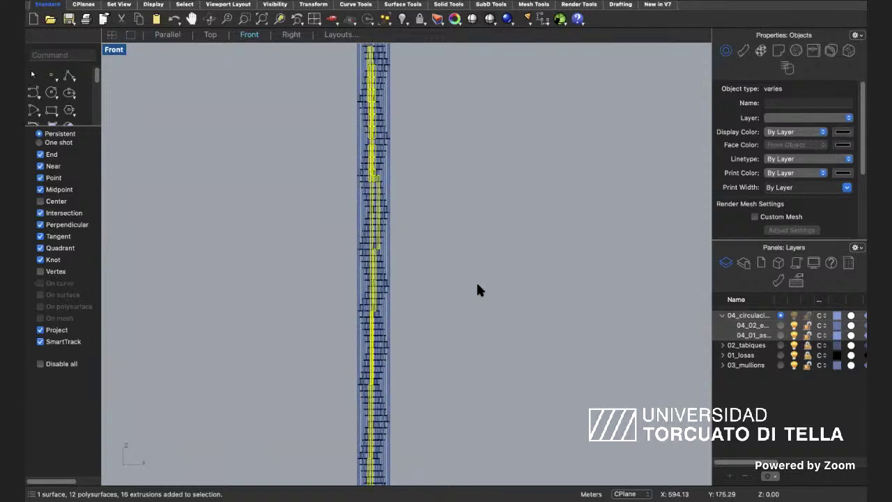
pyautogui.moveTo(478, 285); pyautogui.dragTo(478, 302, button='right')
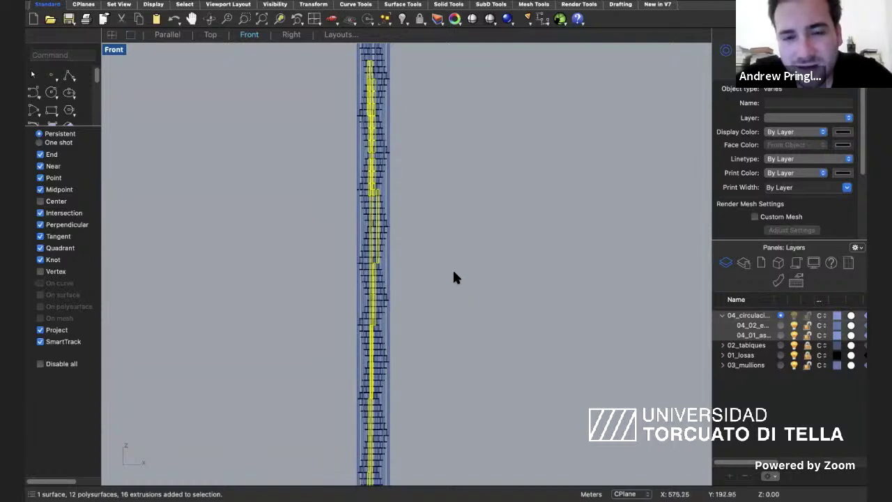
pyautogui.scroll(-2, 453, 270)
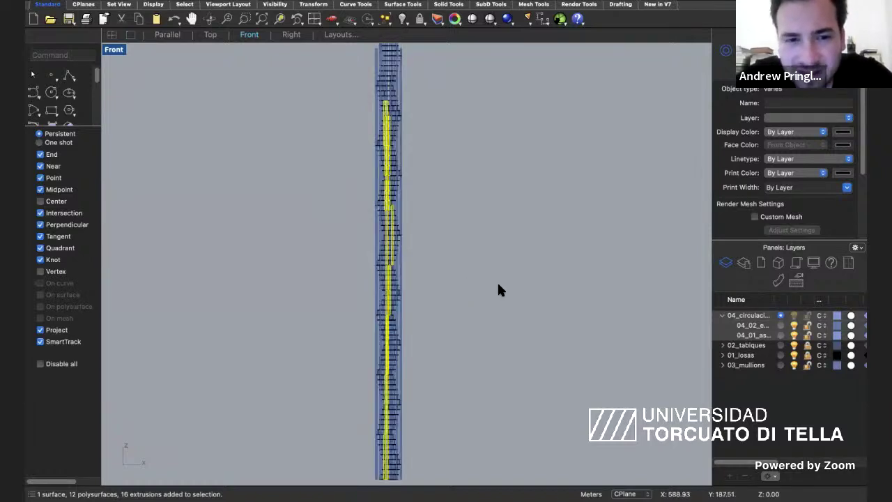
# Select only the objects on the 04_02_escaleras sublayer to examine the stairs in the front elevation.
pyautogui.click(496, 280)
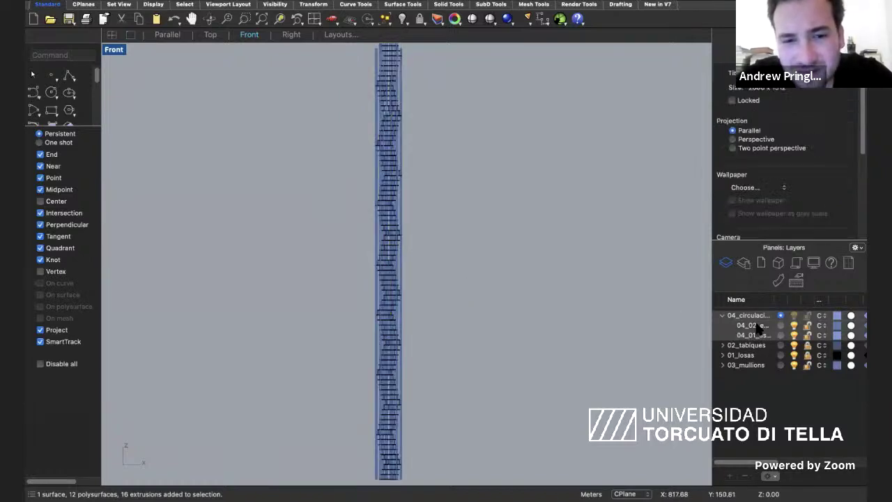
pyautogui.rightClick(759, 326)
pyautogui.click(761, 328)
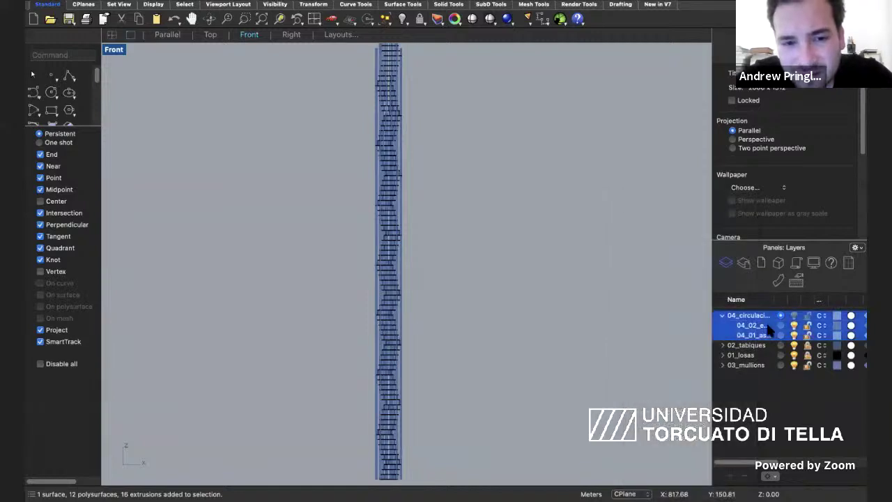
pyautogui.click(765, 330)
pyautogui.rightClick(767, 328)
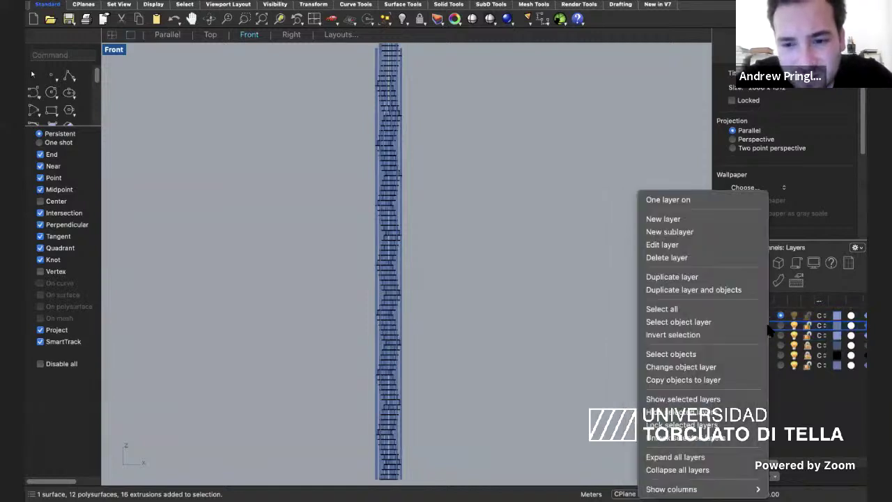
pyautogui.click(721, 352)
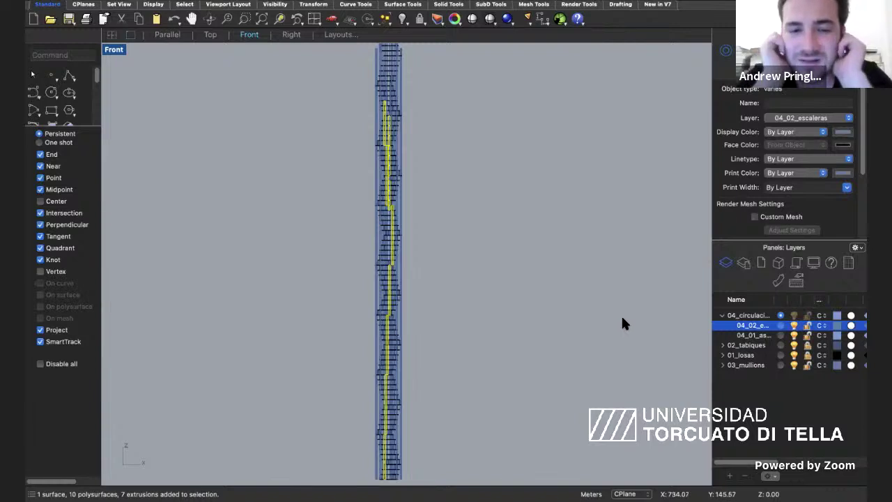
pyautogui.moveTo(629, 319)
pyautogui.mouseDown(button='right')
pyautogui.moveTo(631, 301)
pyautogui.moveTo(627, 320)
pyautogui.moveTo(625, 309)
pyautogui.mouseUp(button='right')
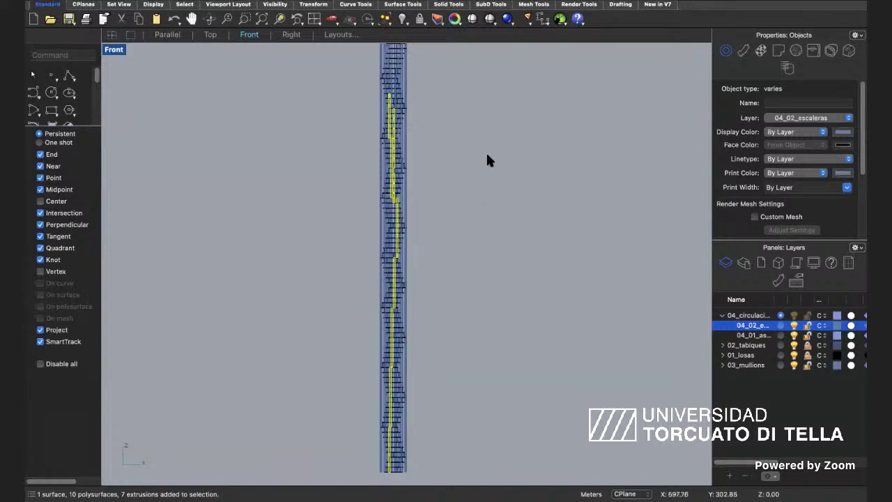
# Isolate the 01_losas slabs as the current layer, then restore the 02_tabiques, 03_mullions and 04_circulacion layers one after another.
pyautogui.click(782, 373)
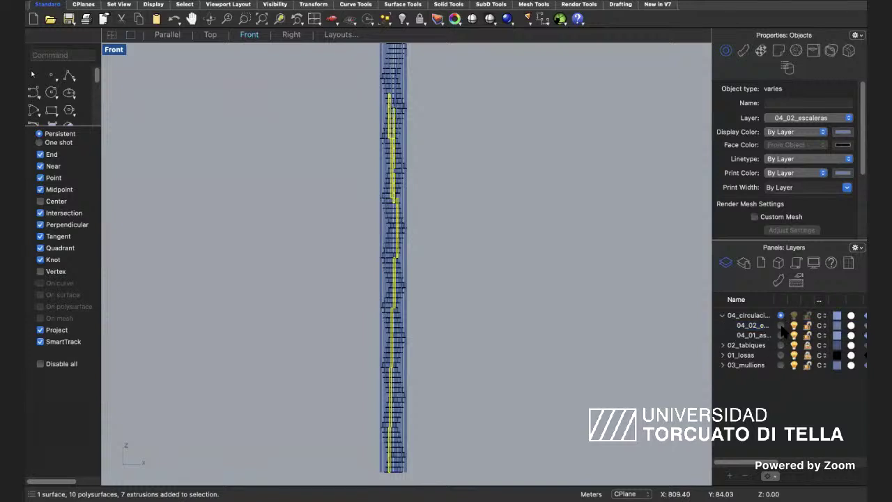
pyautogui.click(781, 355)
pyautogui.click(793, 334)
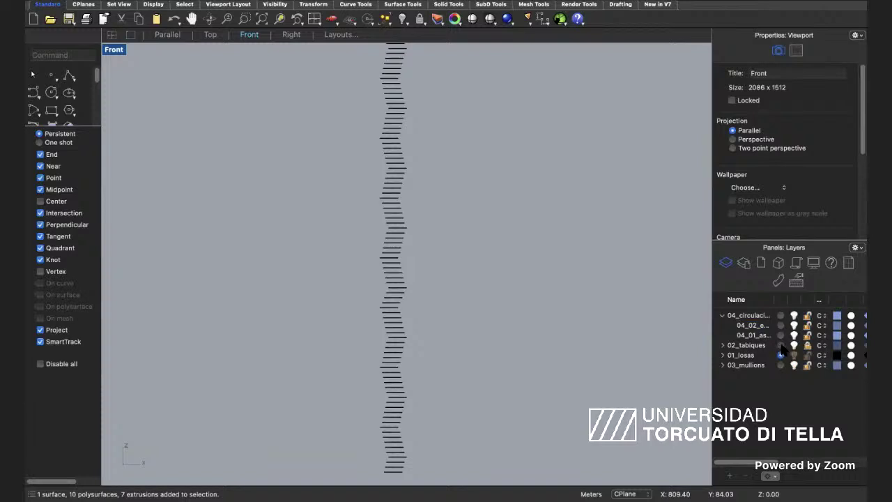
pyautogui.click(793, 345)
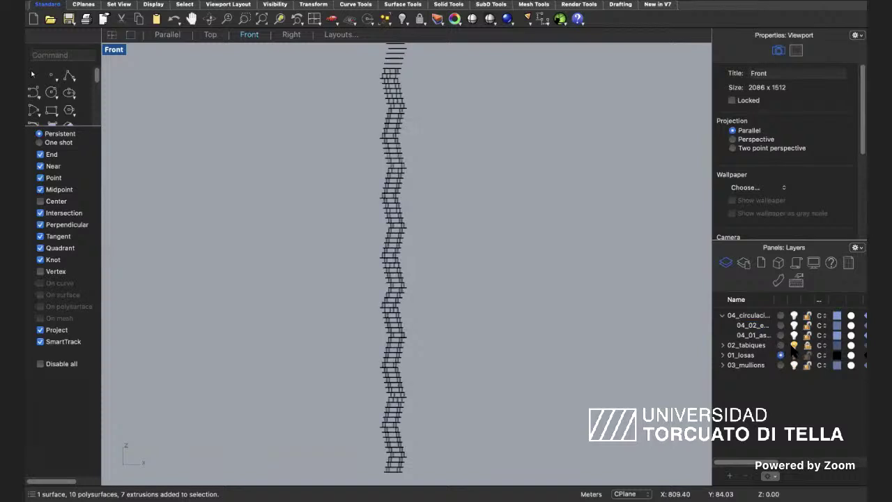
pyautogui.click(794, 365)
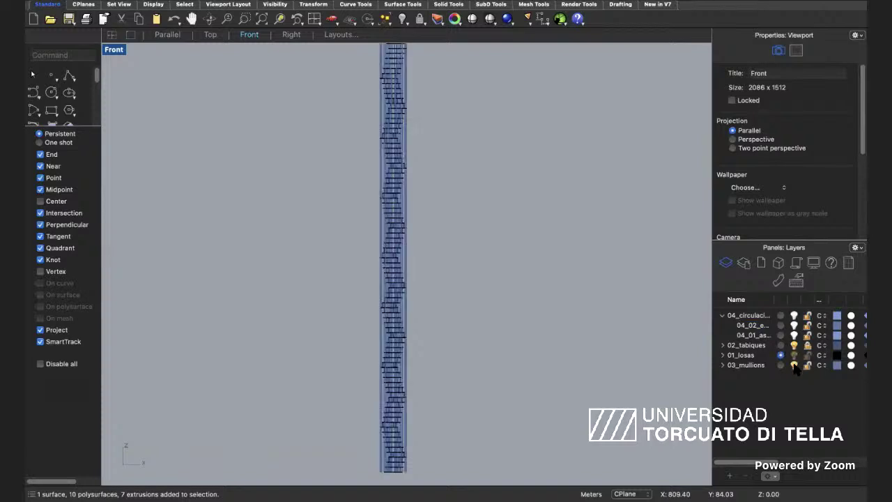
pyautogui.click(780, 315)
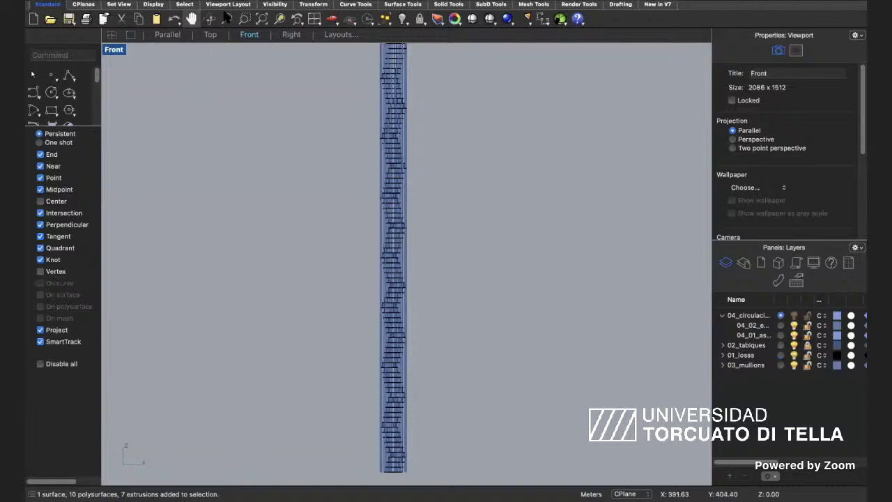
# Make 01_losas the current layer and set the Parallel viewport to the SE isometric view.
pyautogui.click(167, 34)
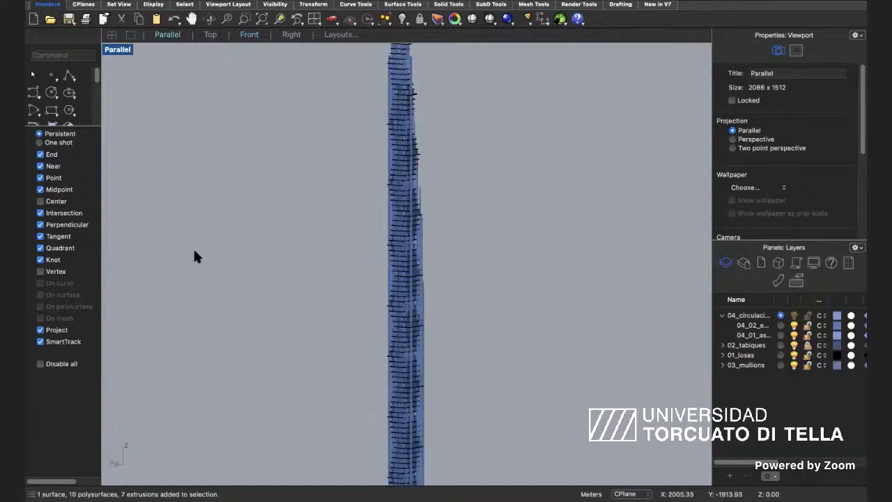
pyautogui.scroll(-2, 395, 297)
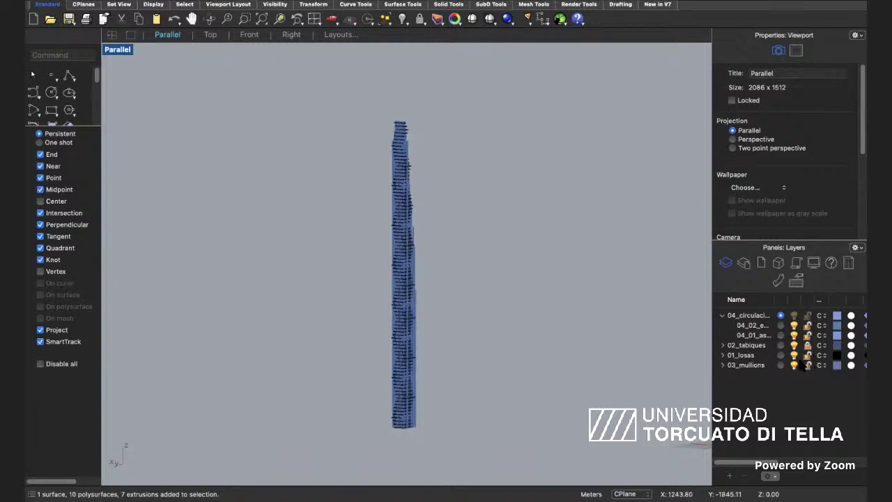
pyautogui.click(781, 356)
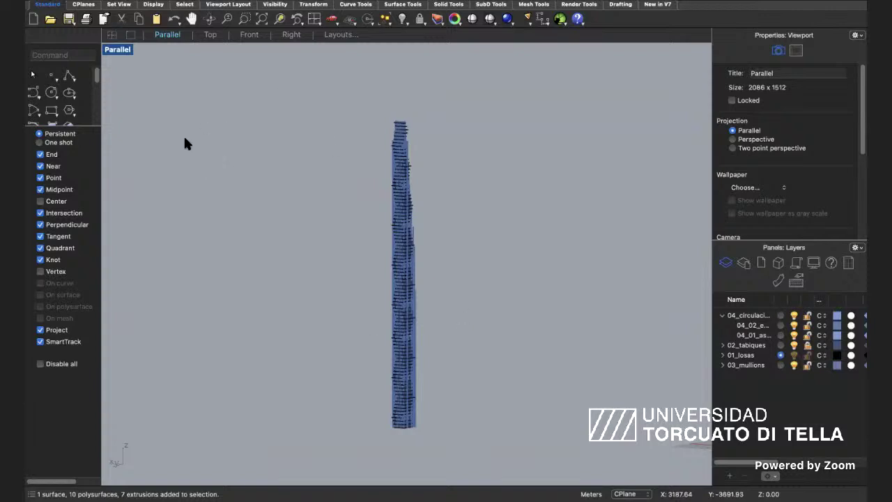
pyautogui.click(116, 49)
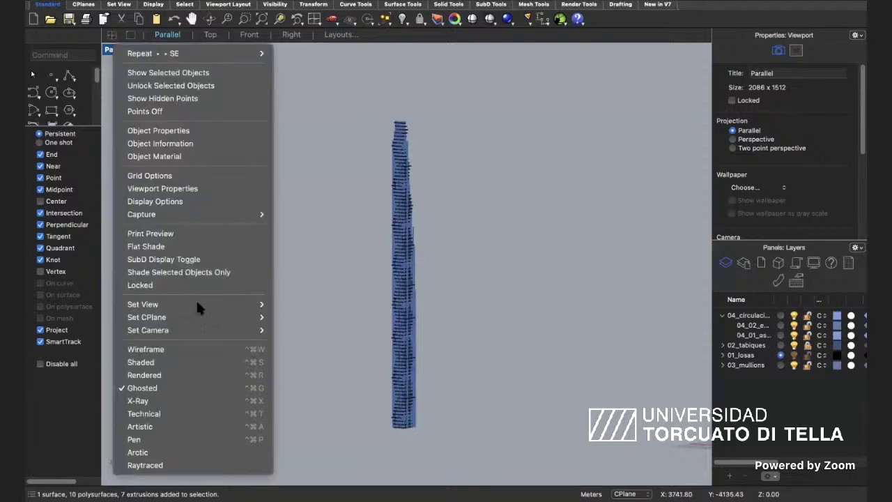
pyautogui.moveTo(163, 316)
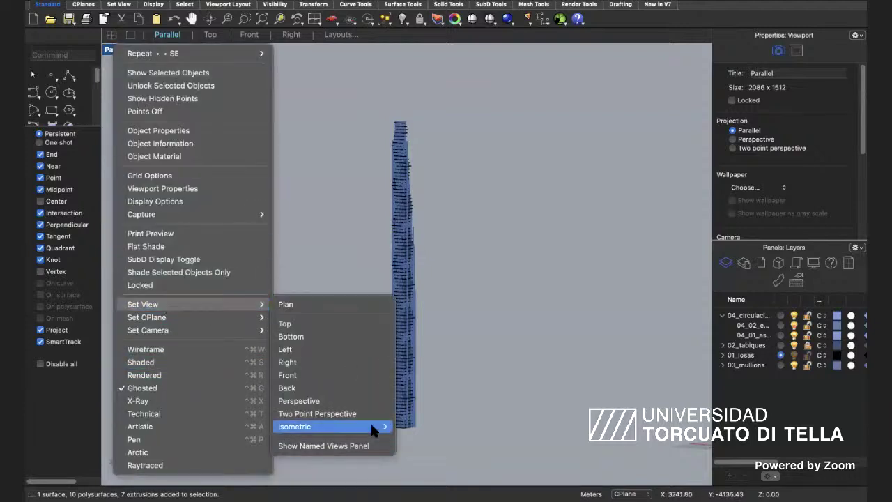
pyautogui.moveTo(384, 425)
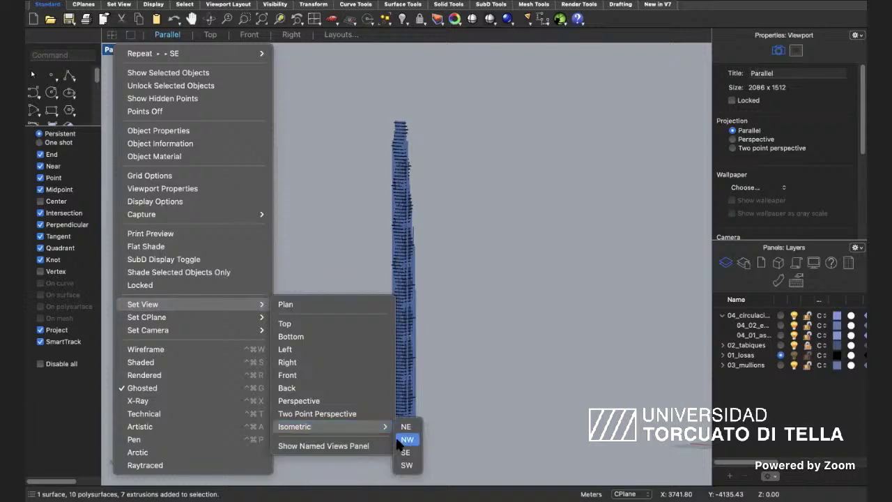
pyautogui.click(406, 451)
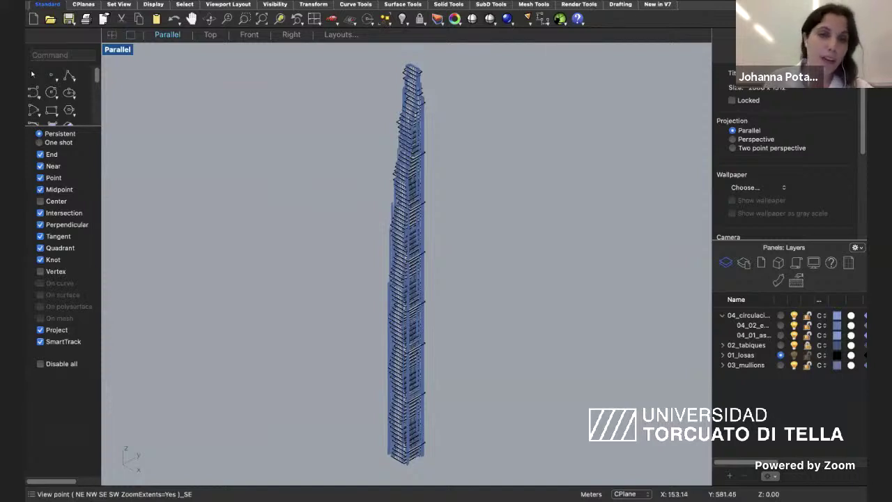
pyautogui.moveTo(644, 34)
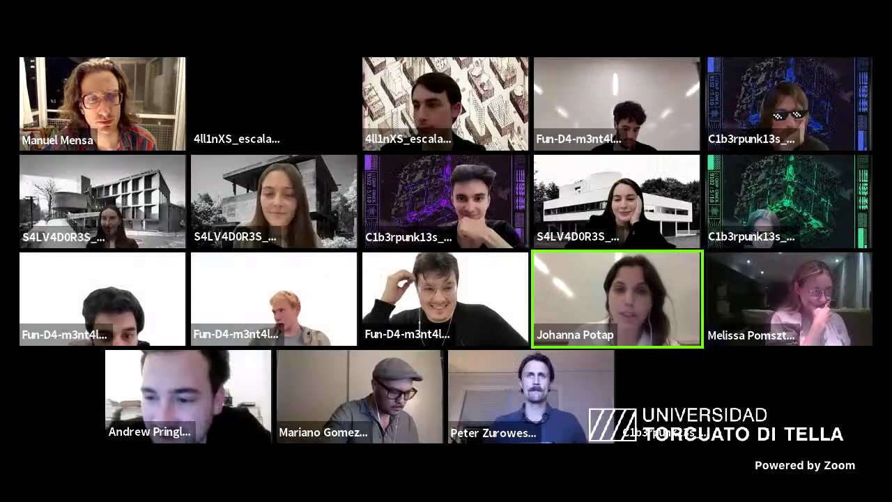